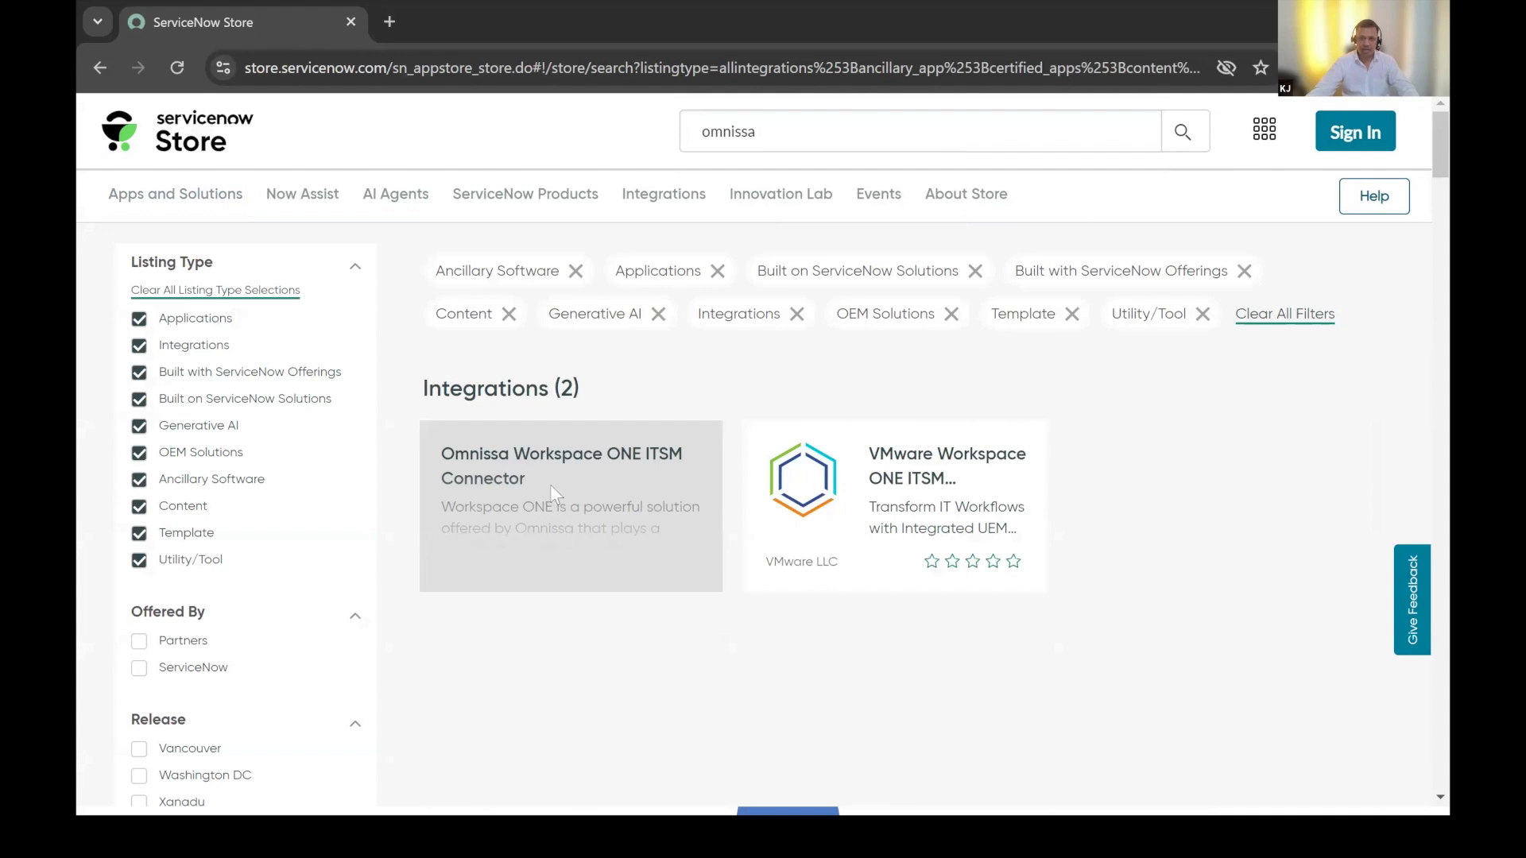
- Open the Omnissa Workspace ONE ITSM Connector listing from the store's search results
click(552, 492)
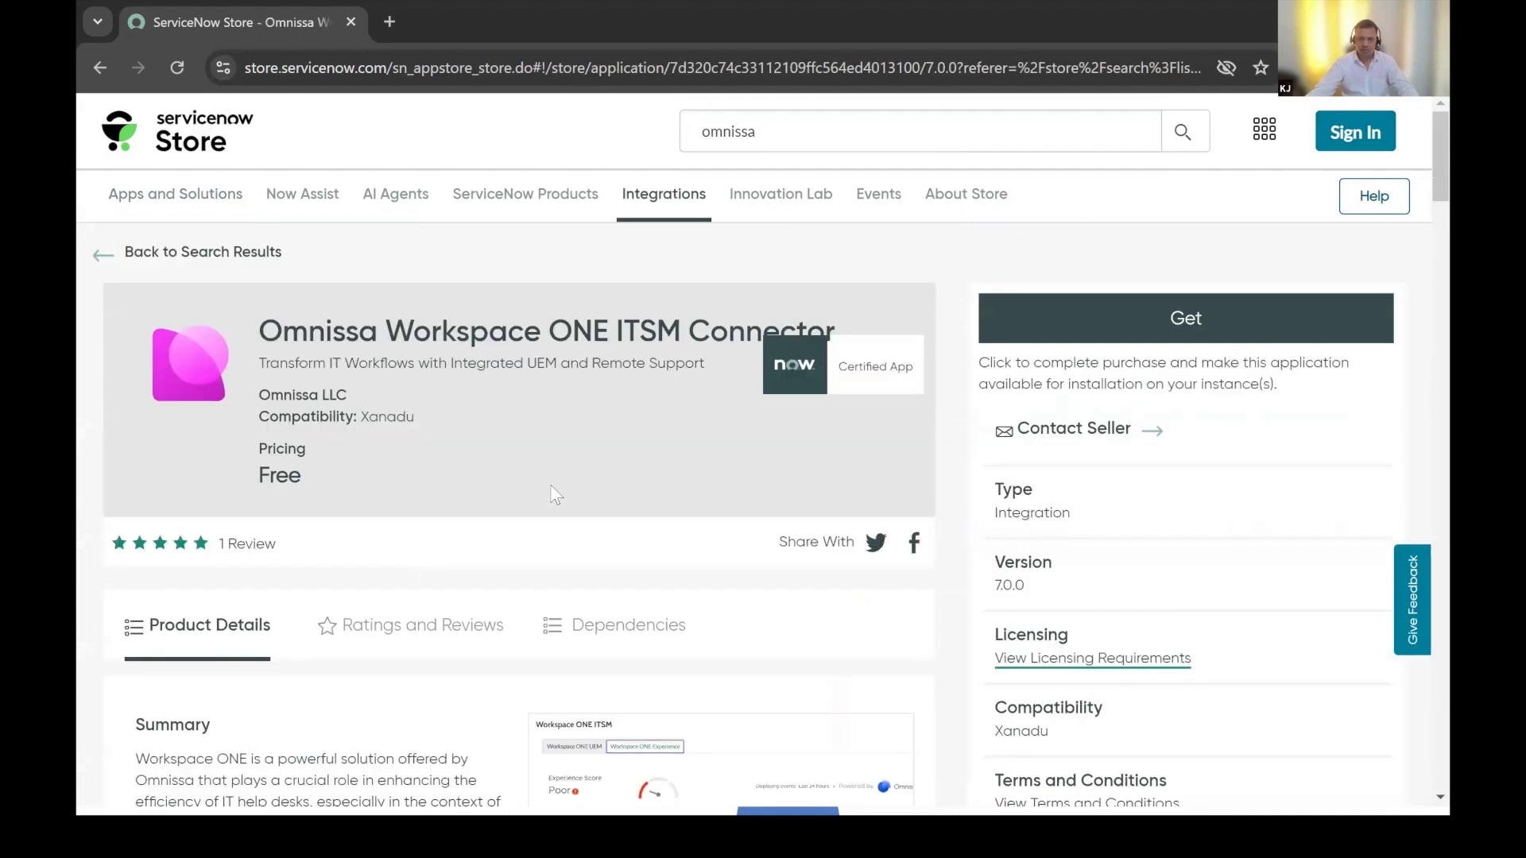
click(1177, 323)
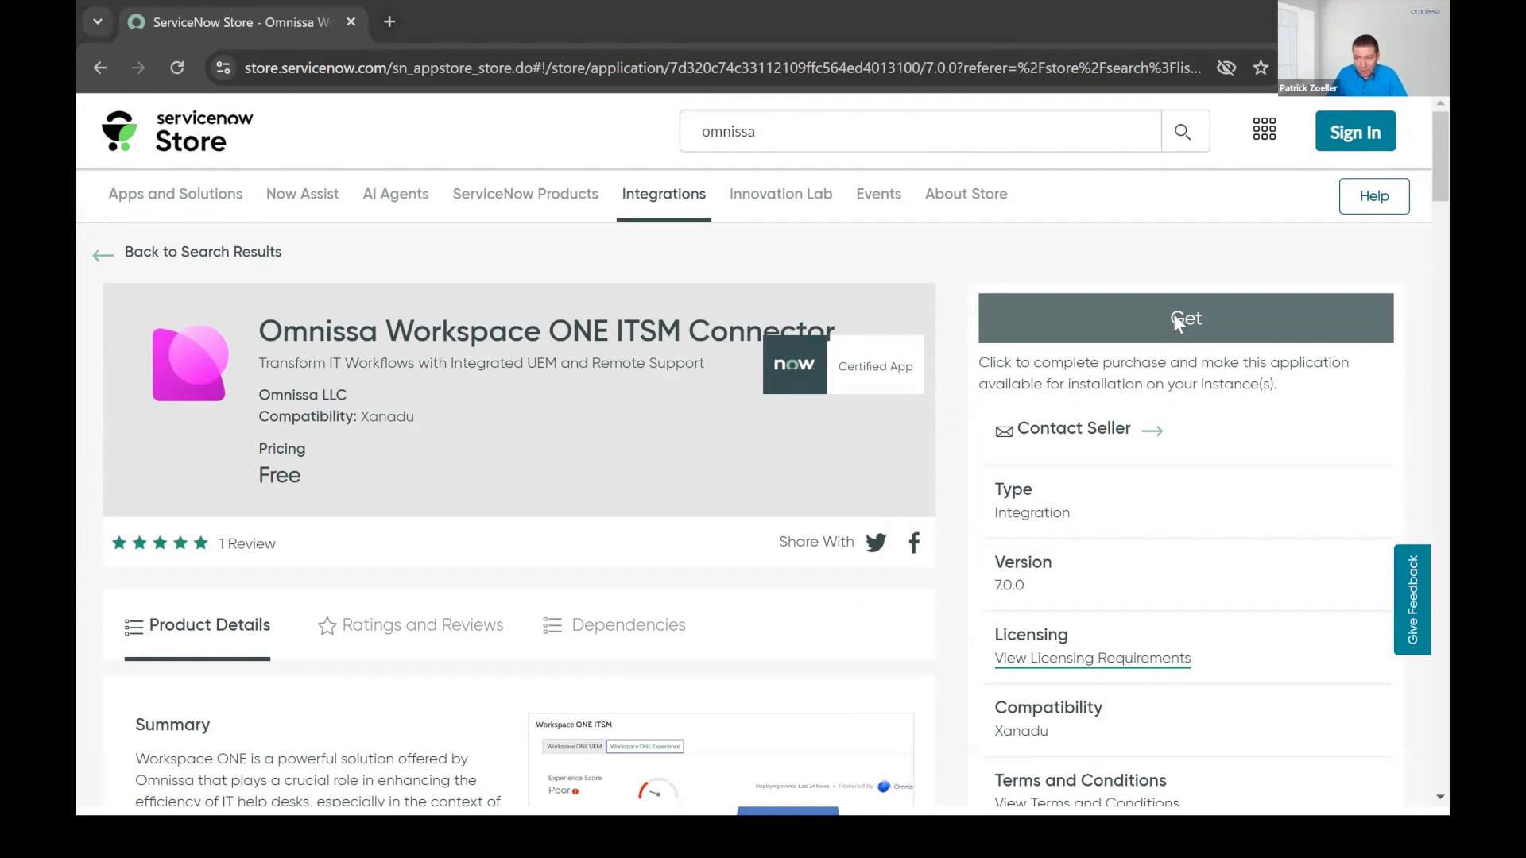
- Switch to the ServiceNow instance window and open its Plugins page by filtering the navigation for "plugin"
key(alt+Tab)
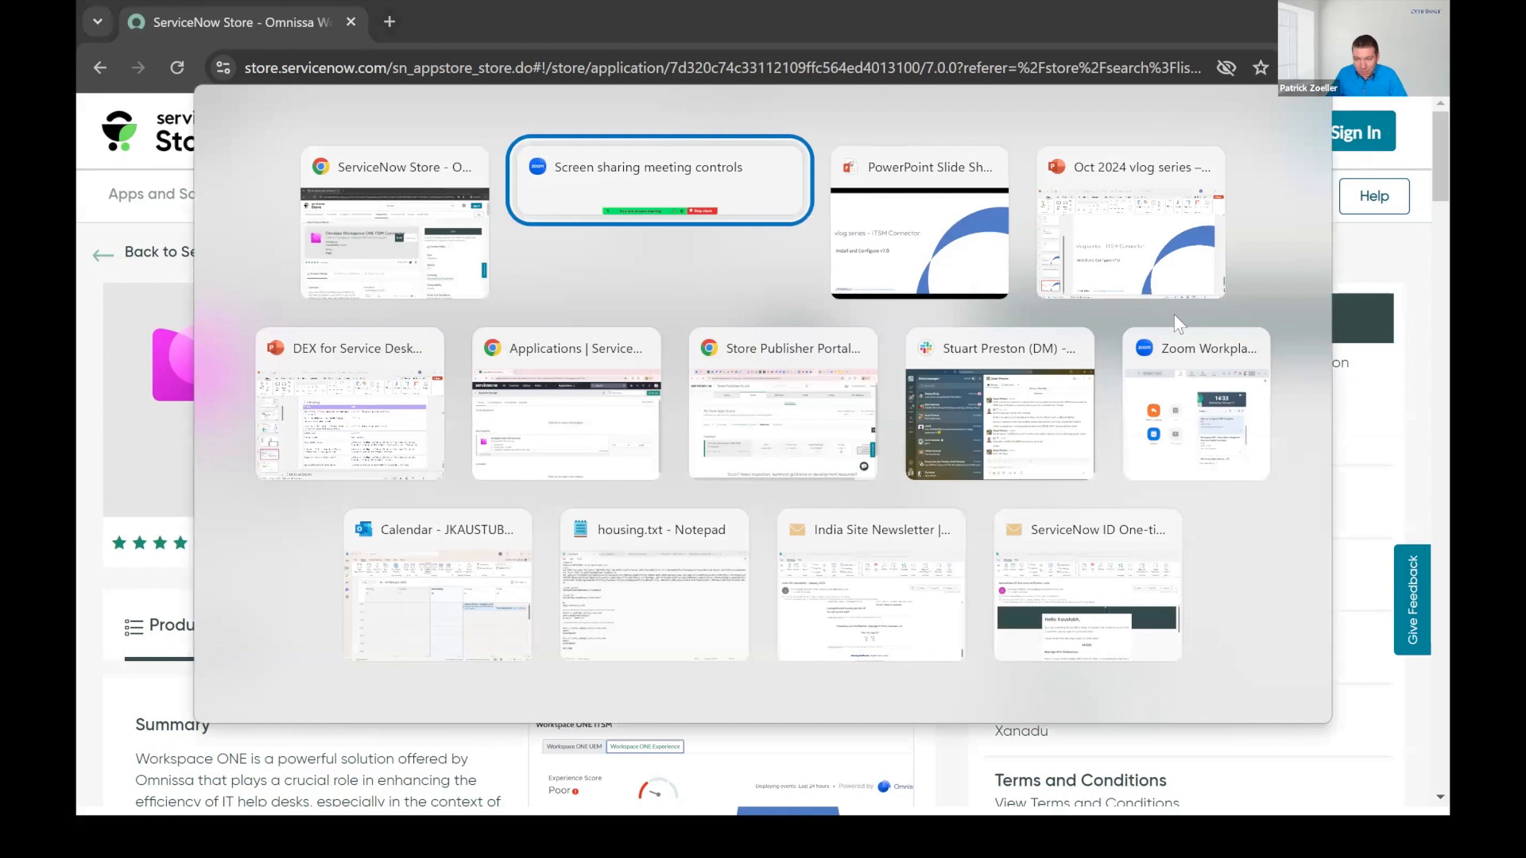
key(alt+Tab)
key(alt+Tab)
key(alt+Tab)
key(alt+Tab)
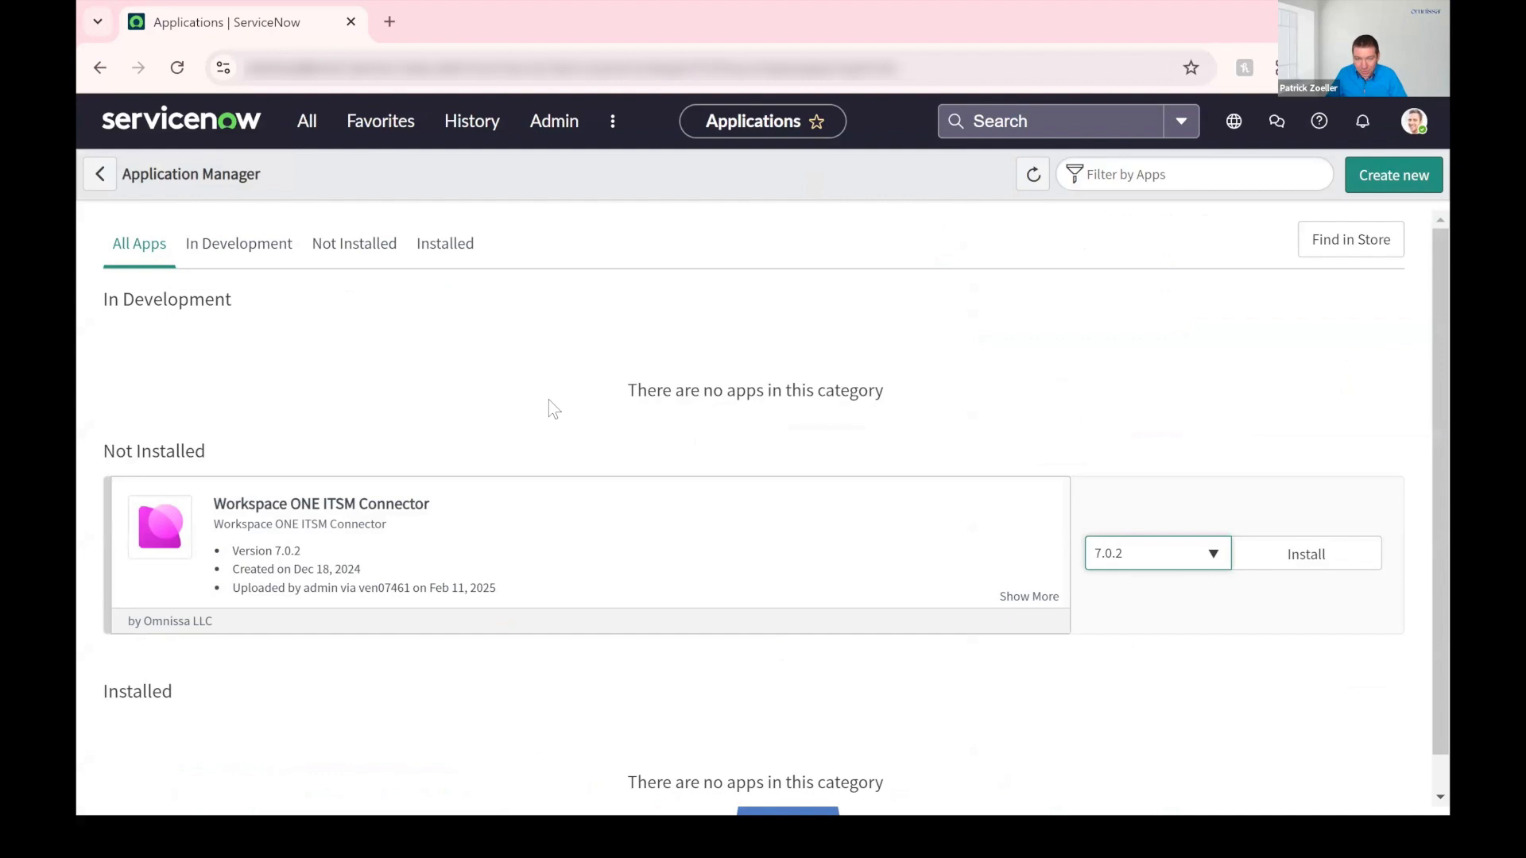
click(310, 127)
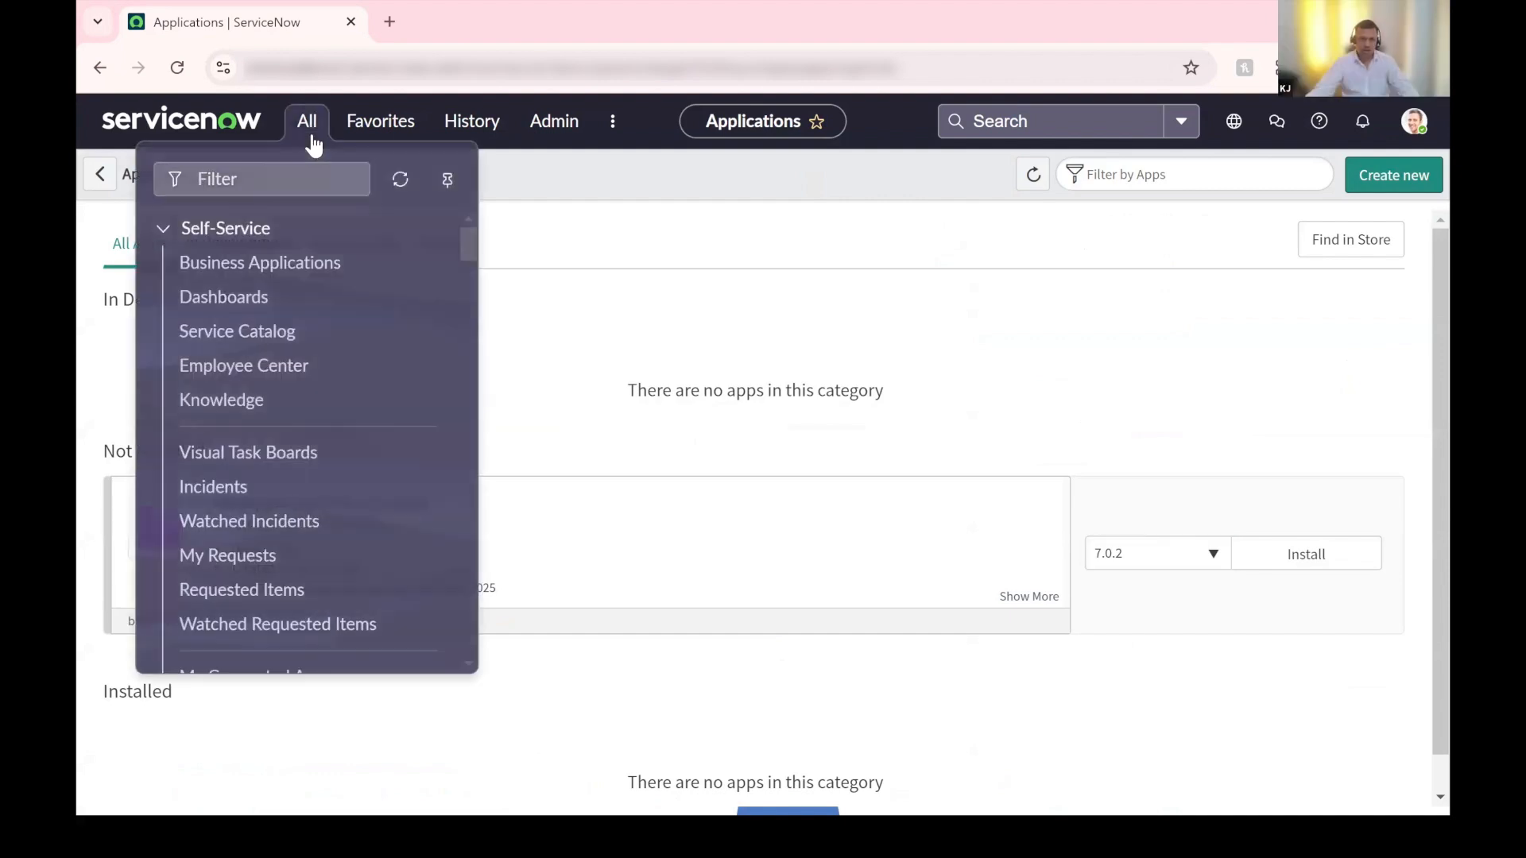
text(plugi)
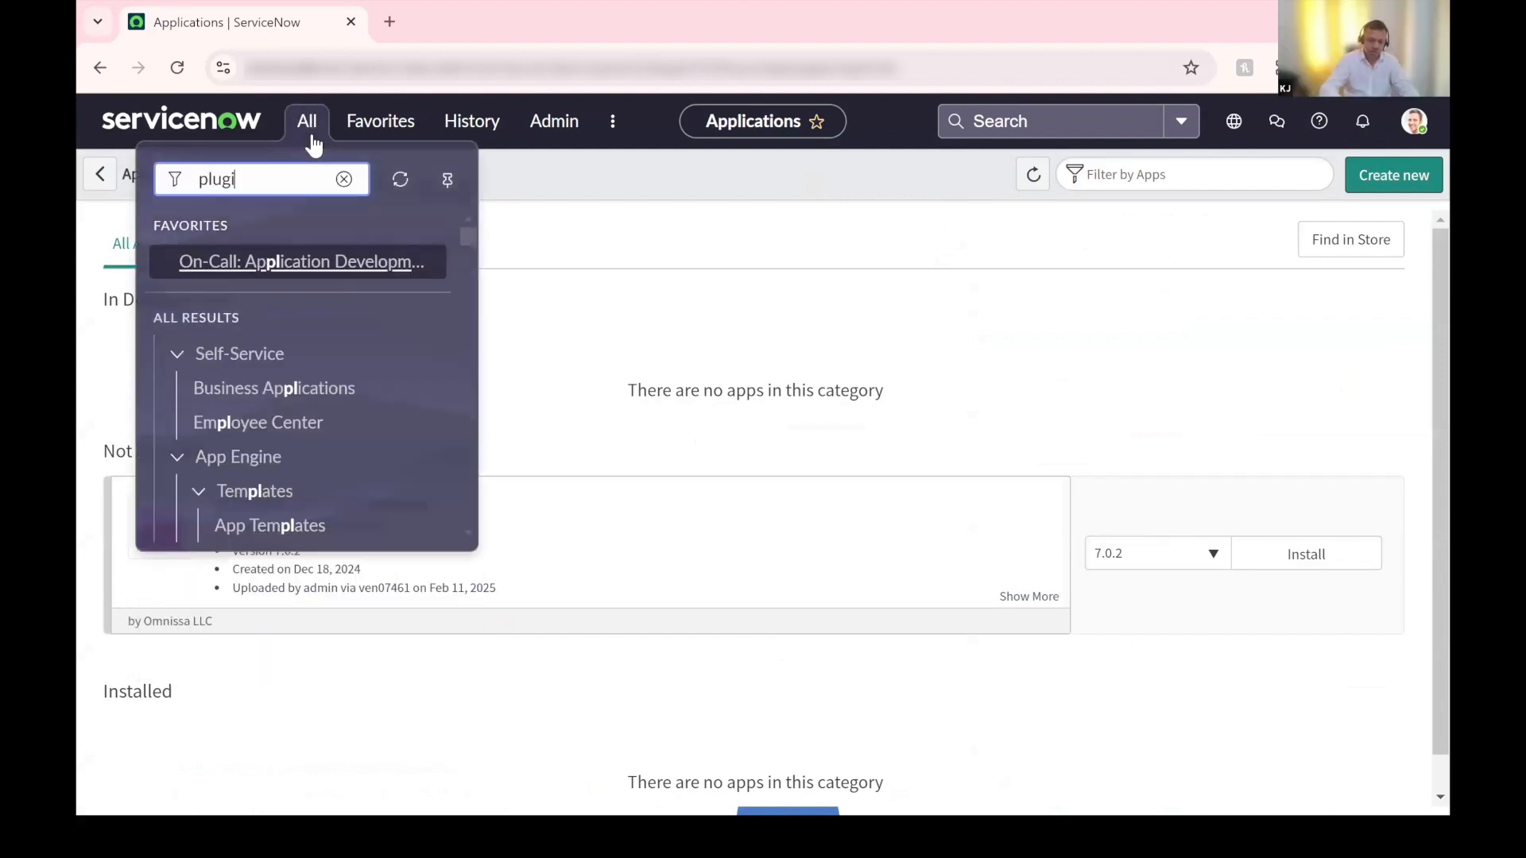
text(n)
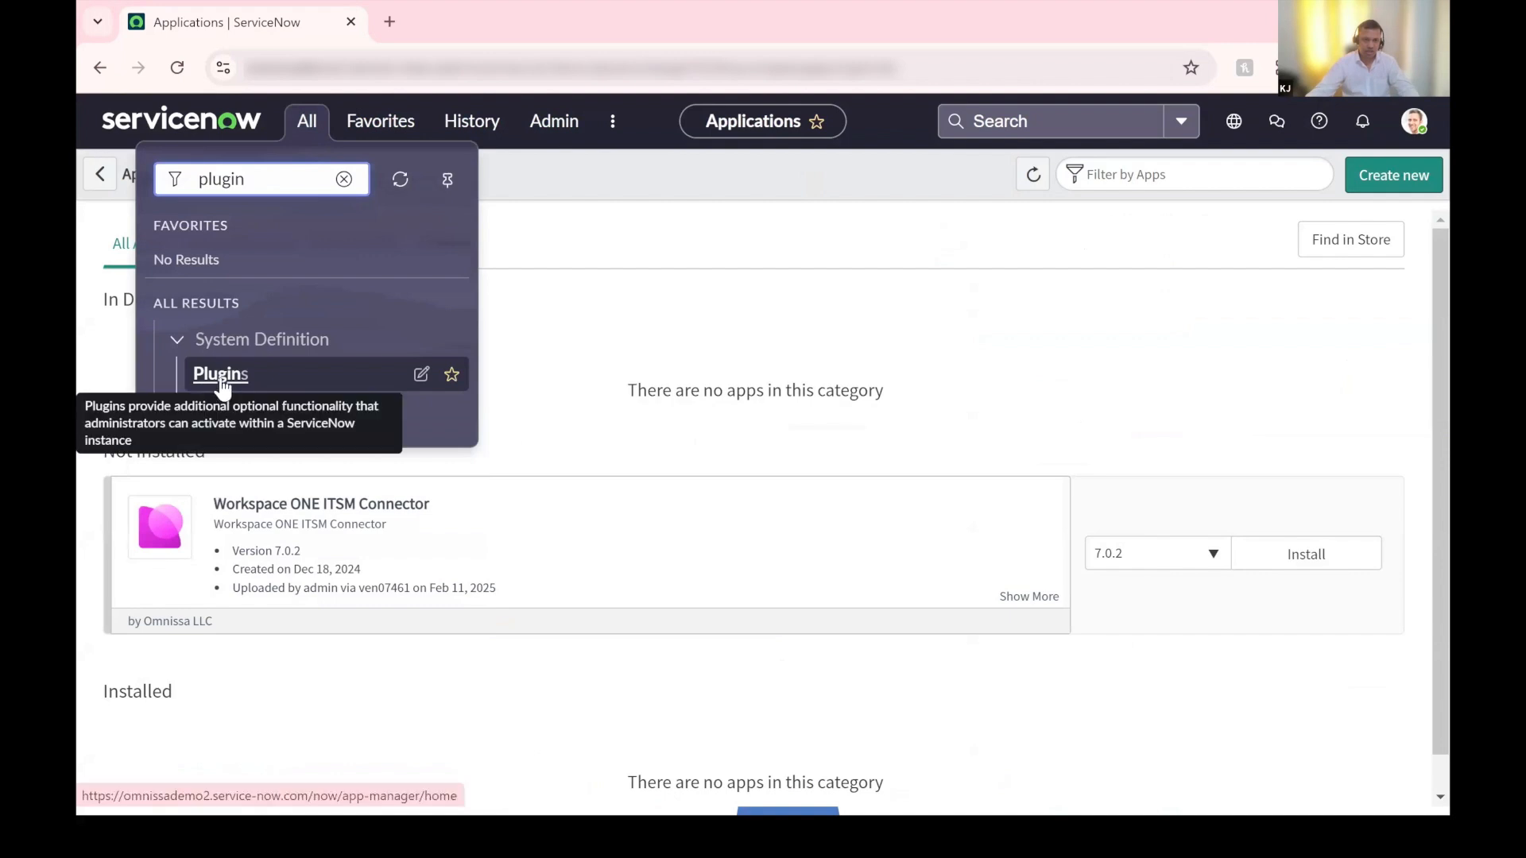
click(221, 375)
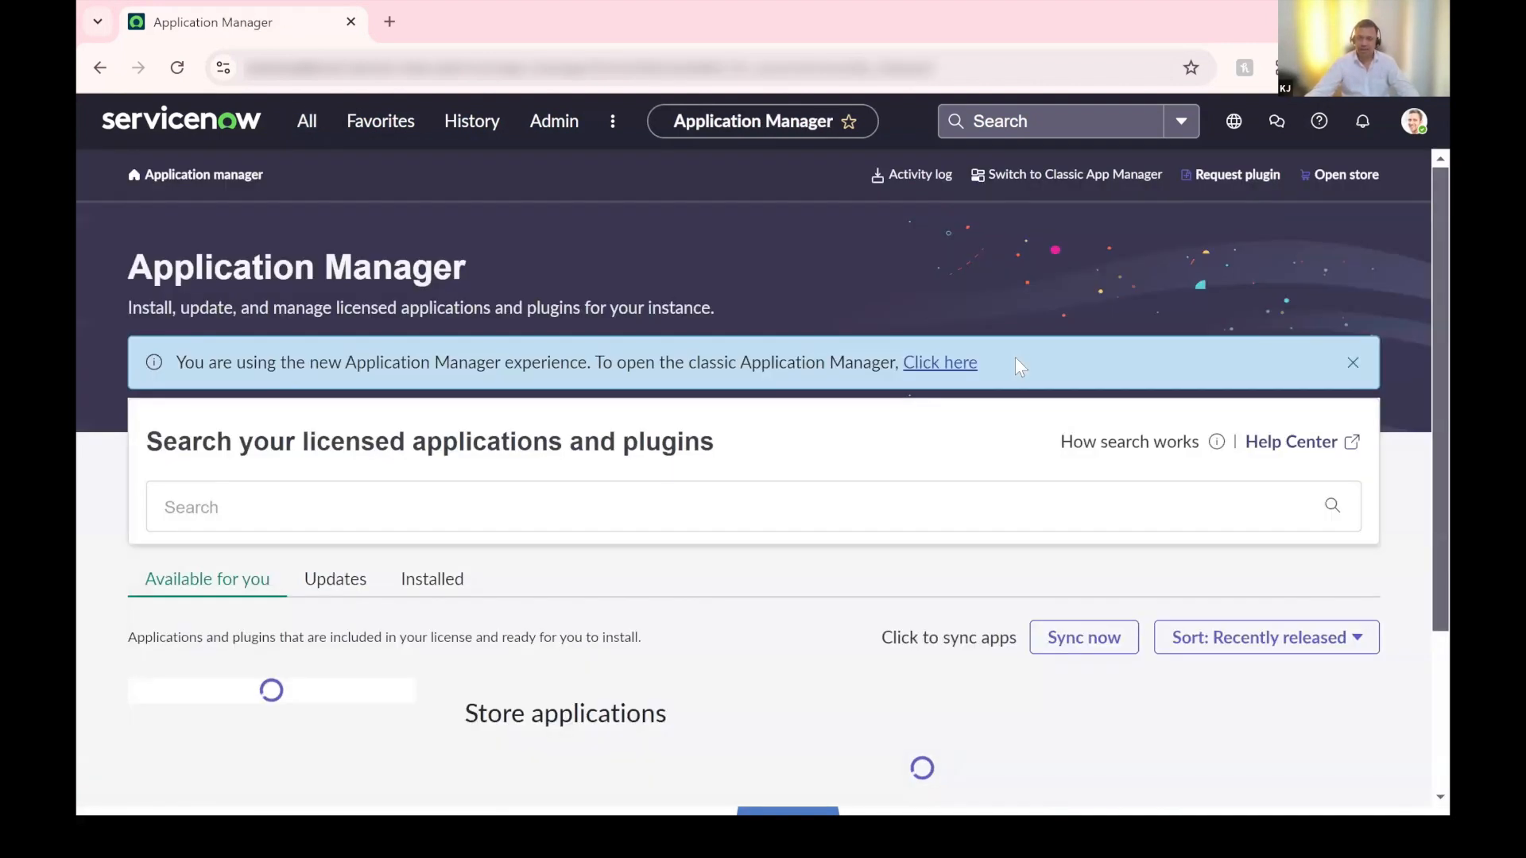
- Search the licensed applications and plugins for "omnissa"
click(946, 509)
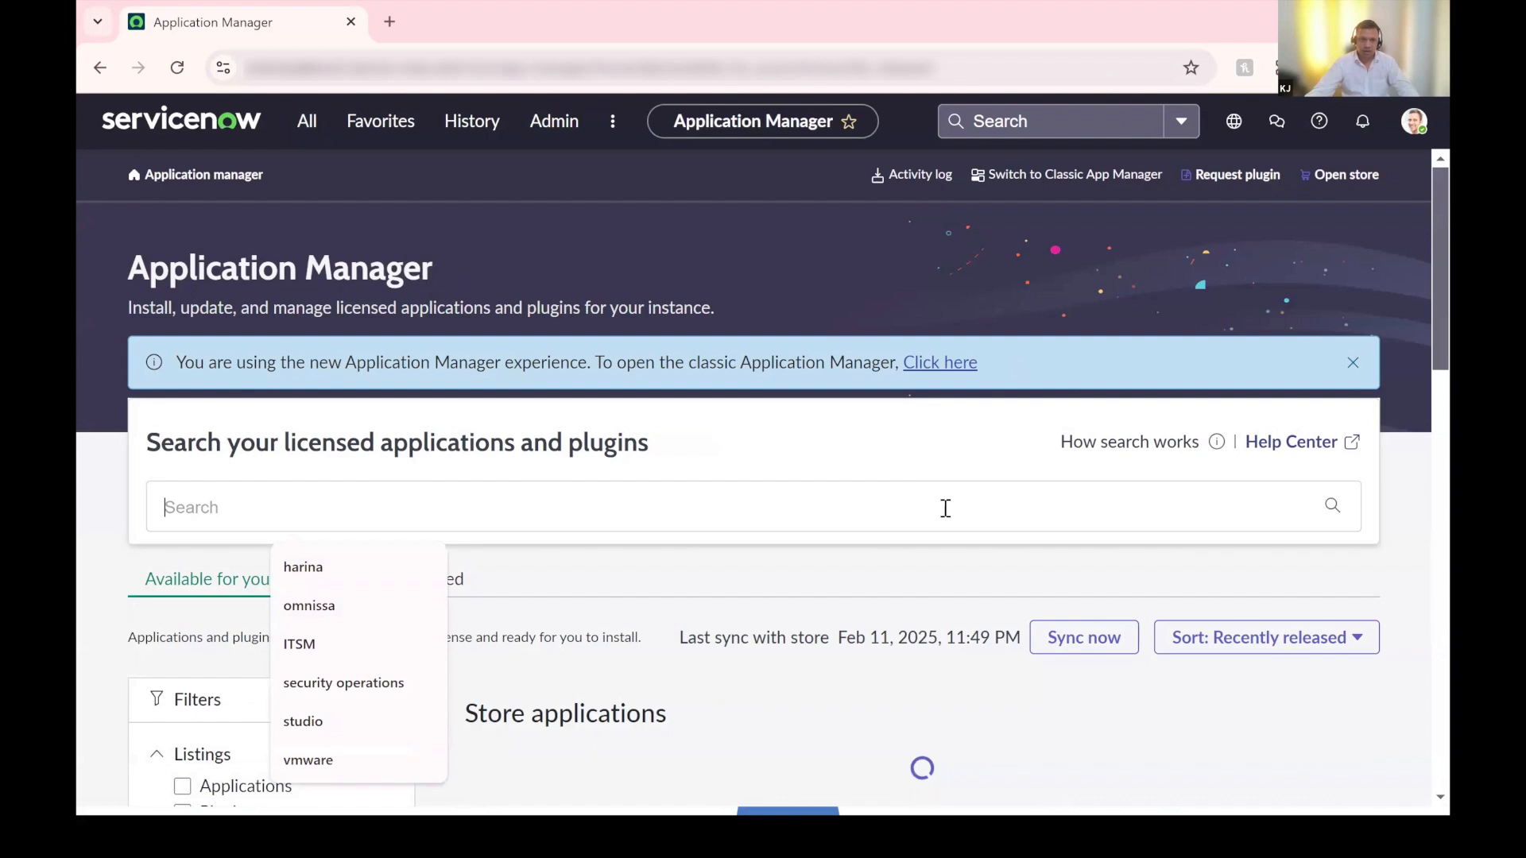
text(omnis)
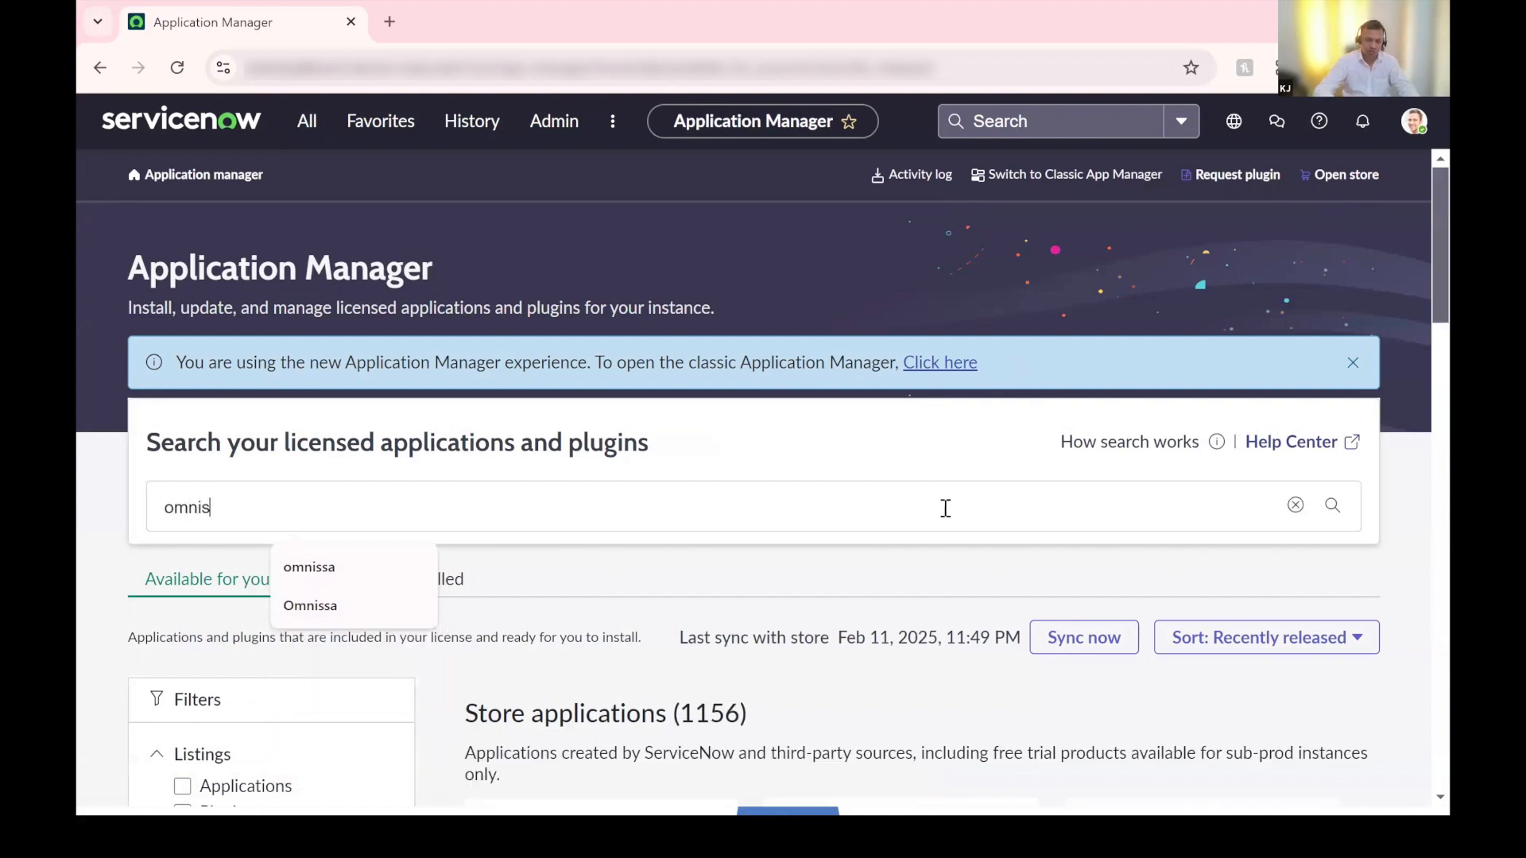
text(sa)
key(Return)
scroll(868, 715, down, 3)
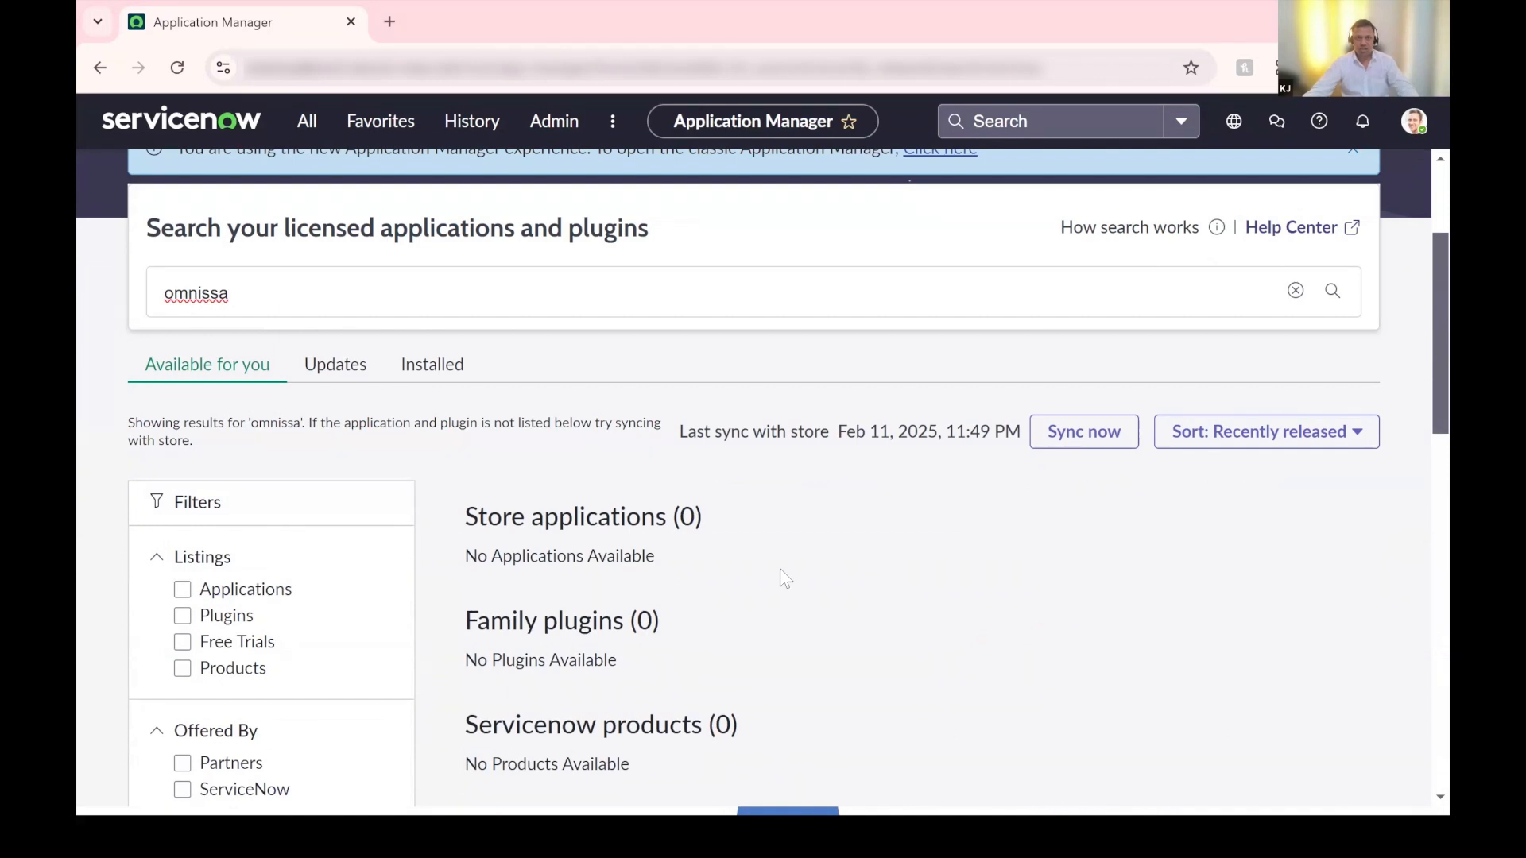
scroll(782, 572, up, 1)
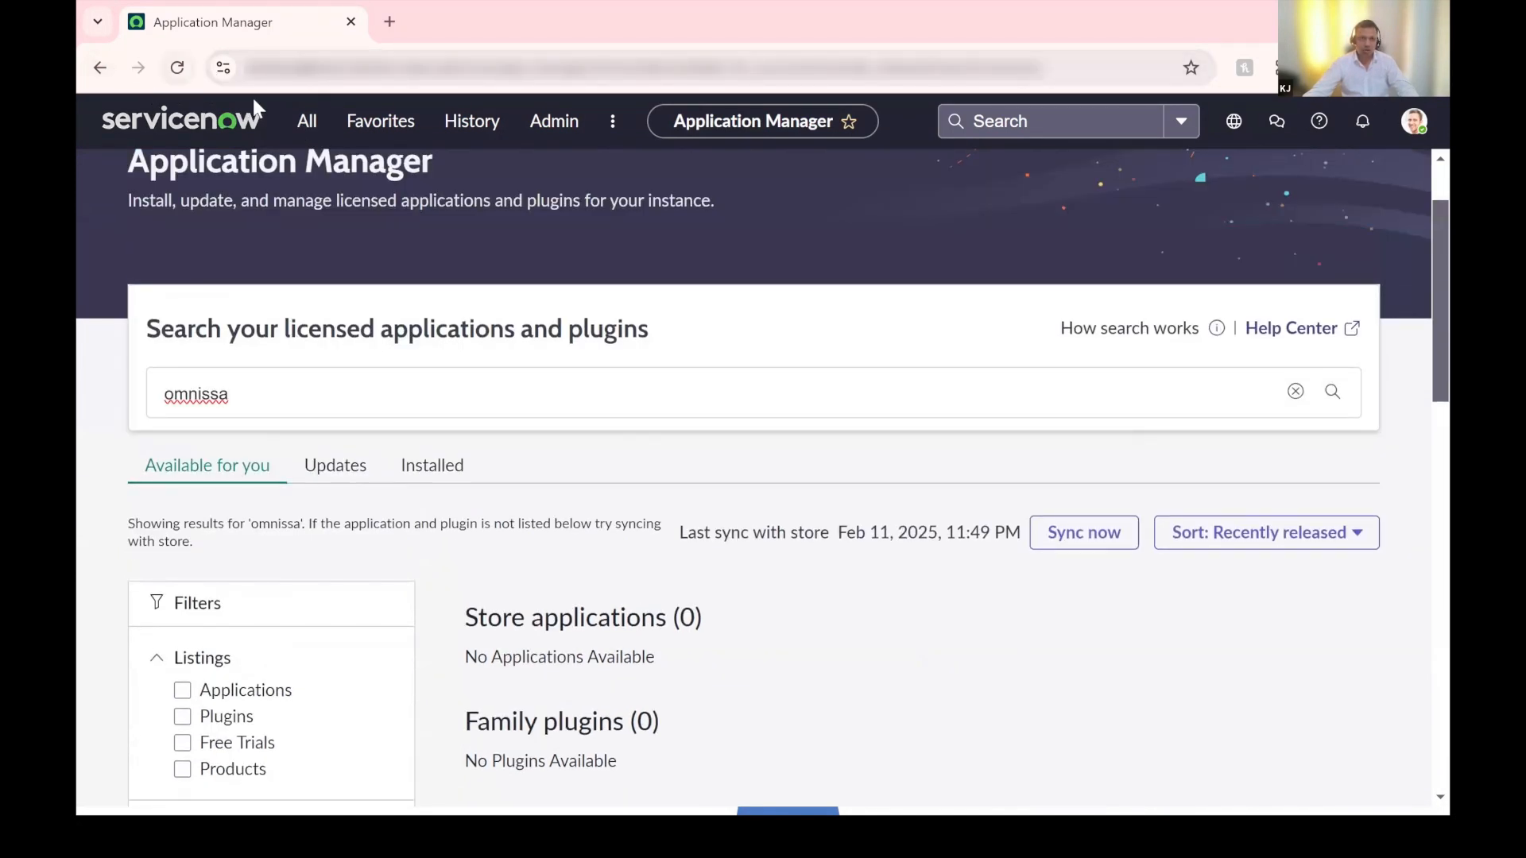
click(301, 129)
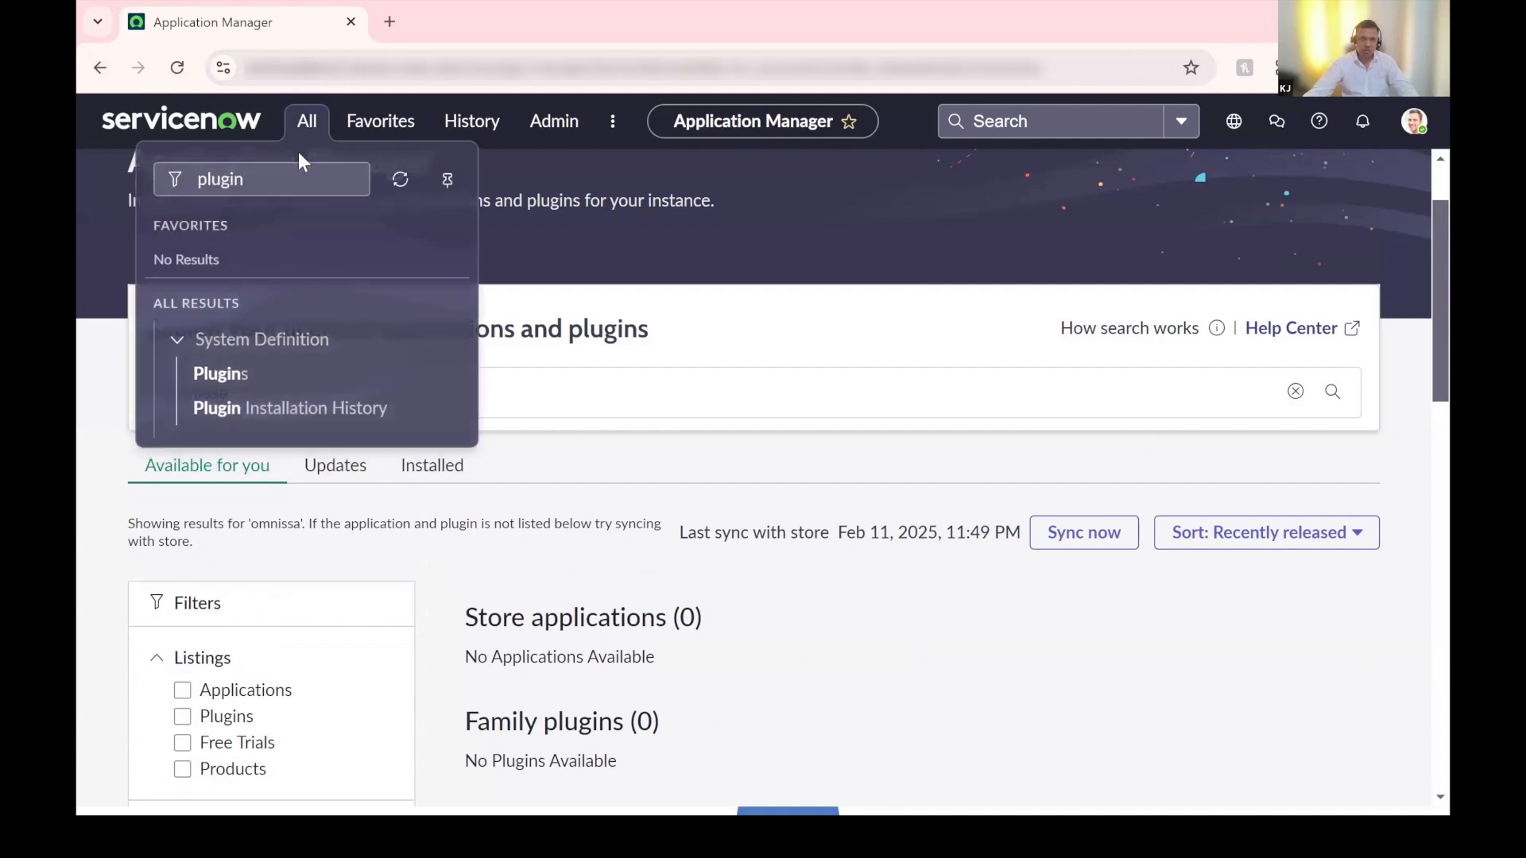
click(78, 156)
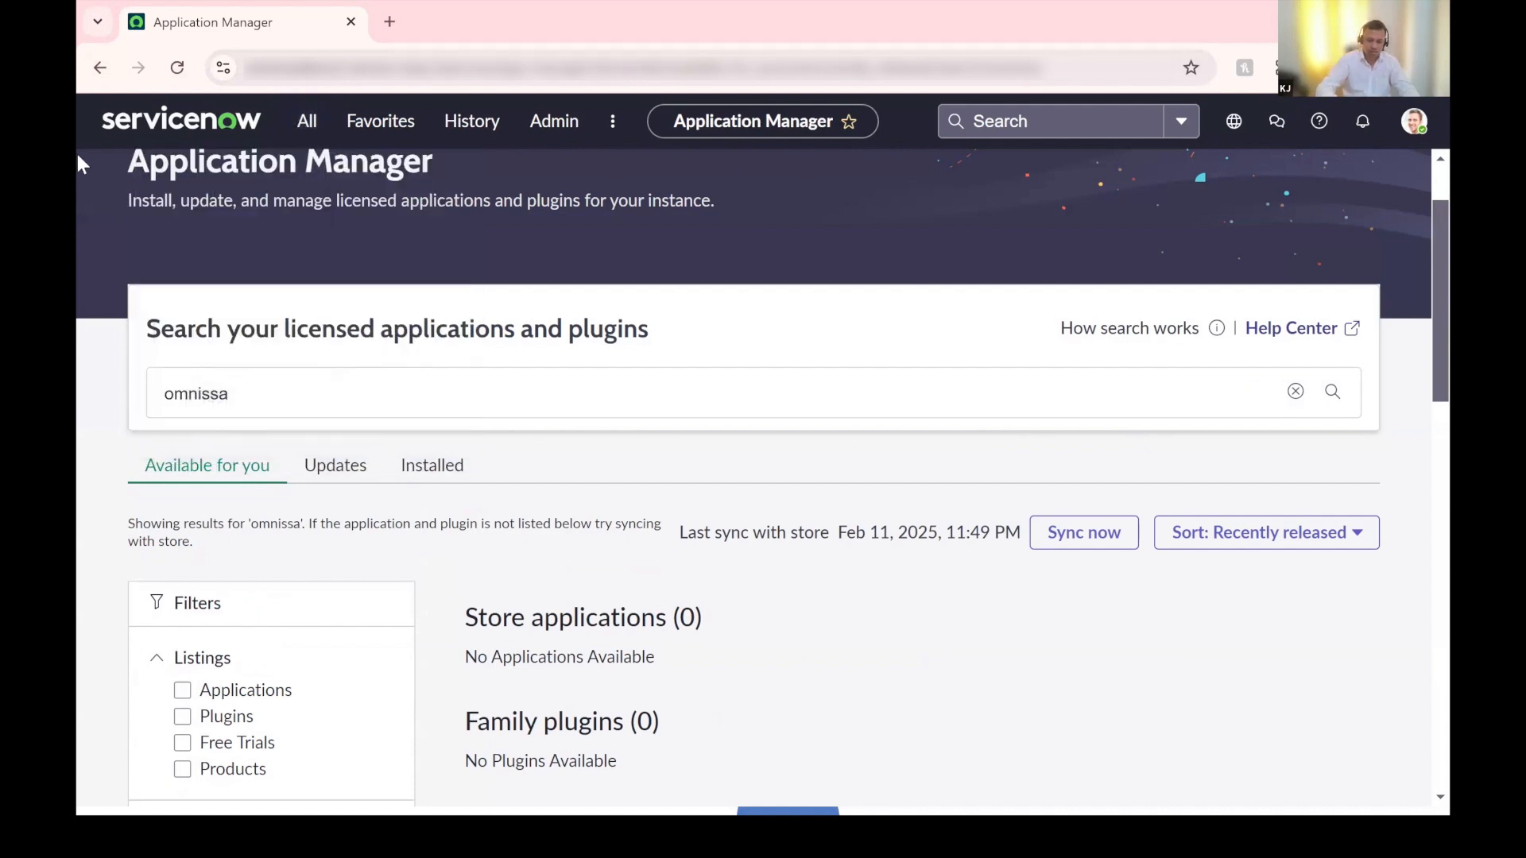
click(303, 131)
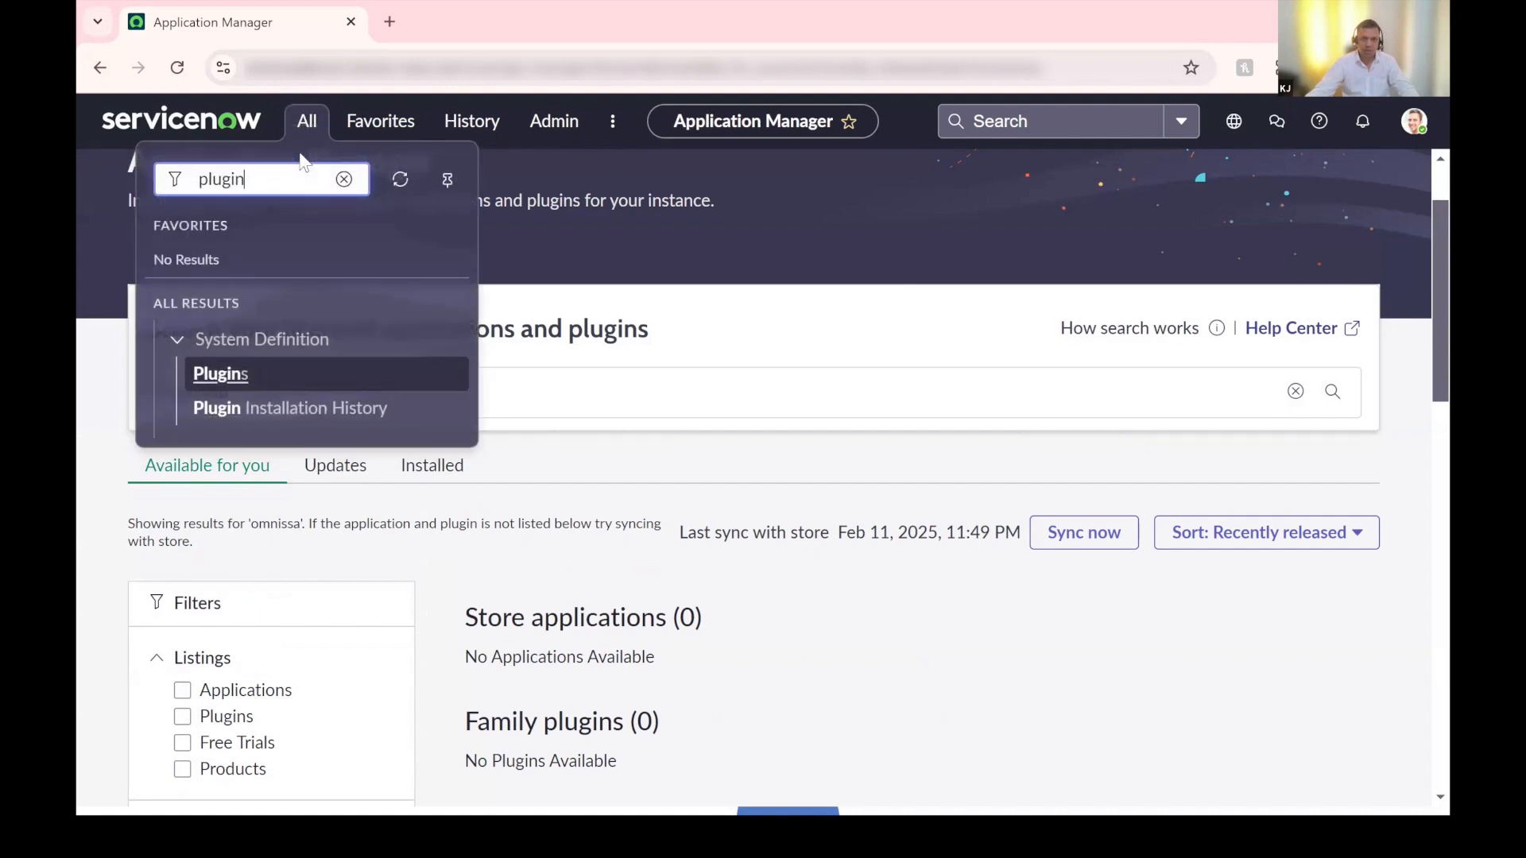
click(630, 395)
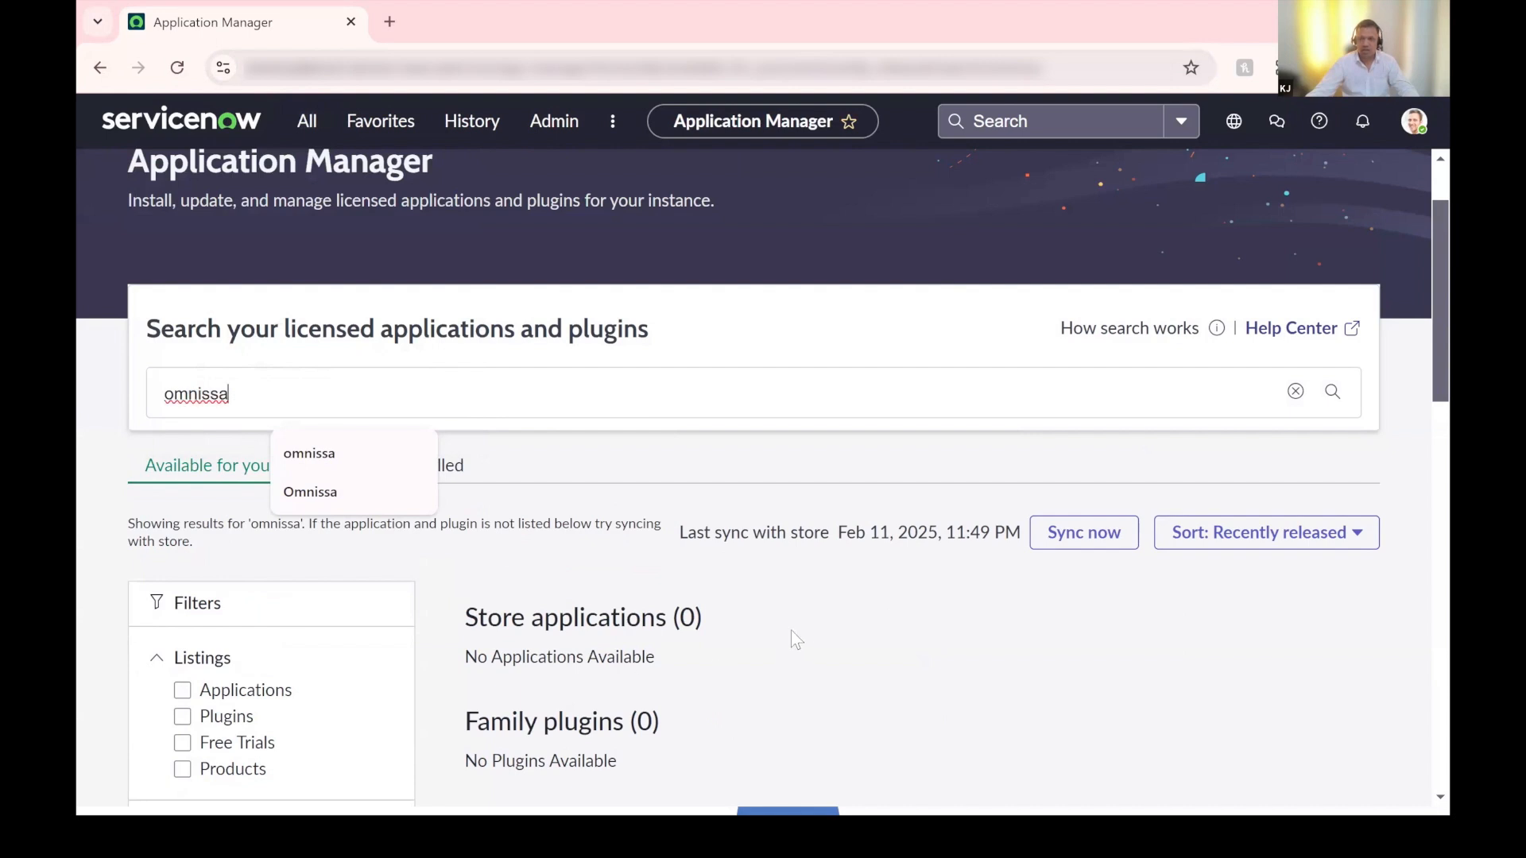
- Return to the instance's application list and install version 7.0.2 of the Workspace ONE ITSM Connector
click(308, 134)
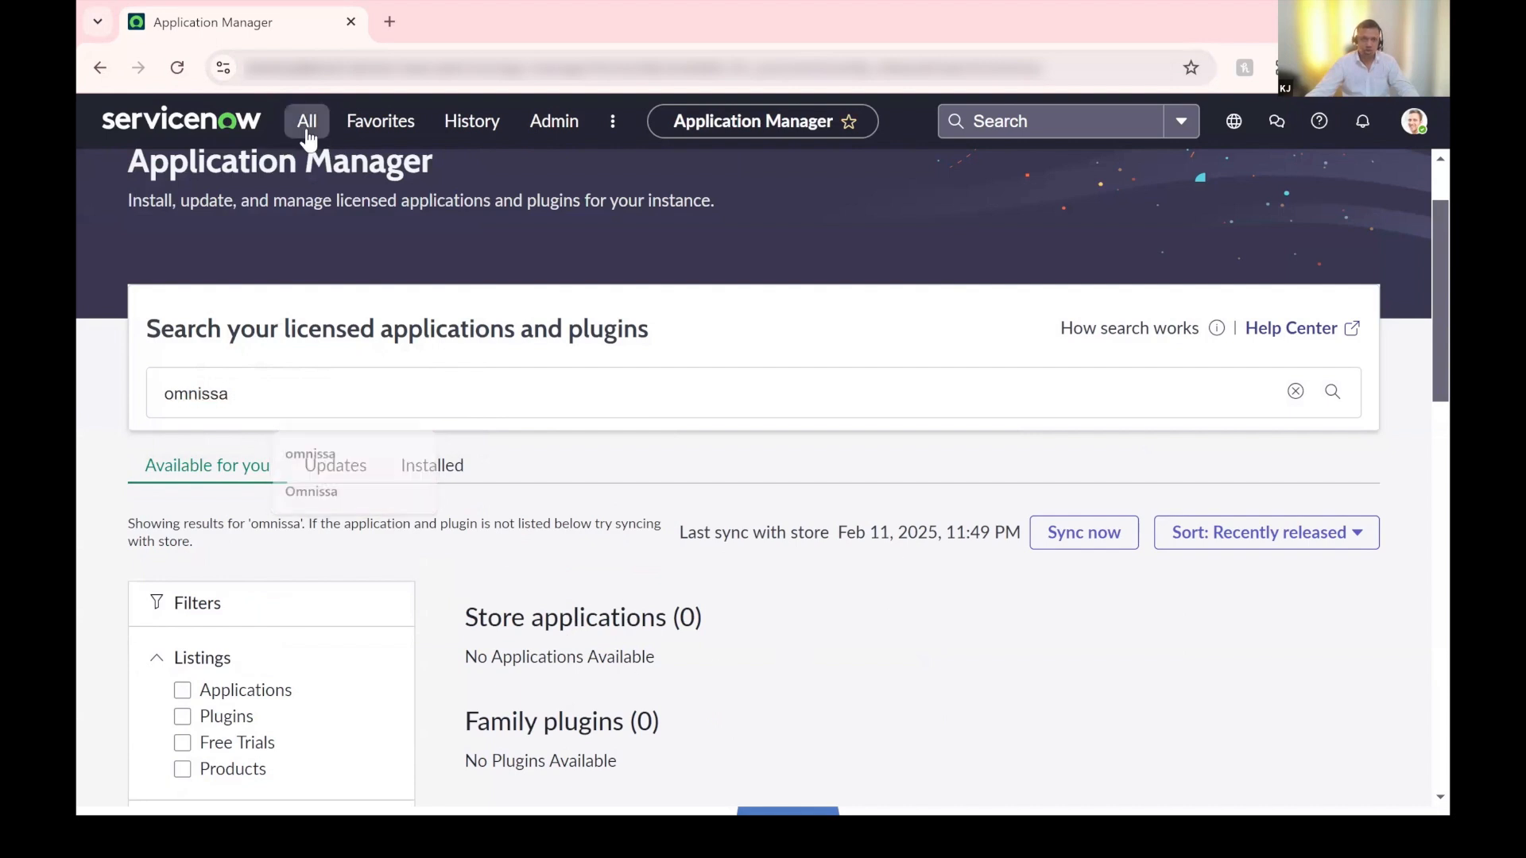
click(231, 374)
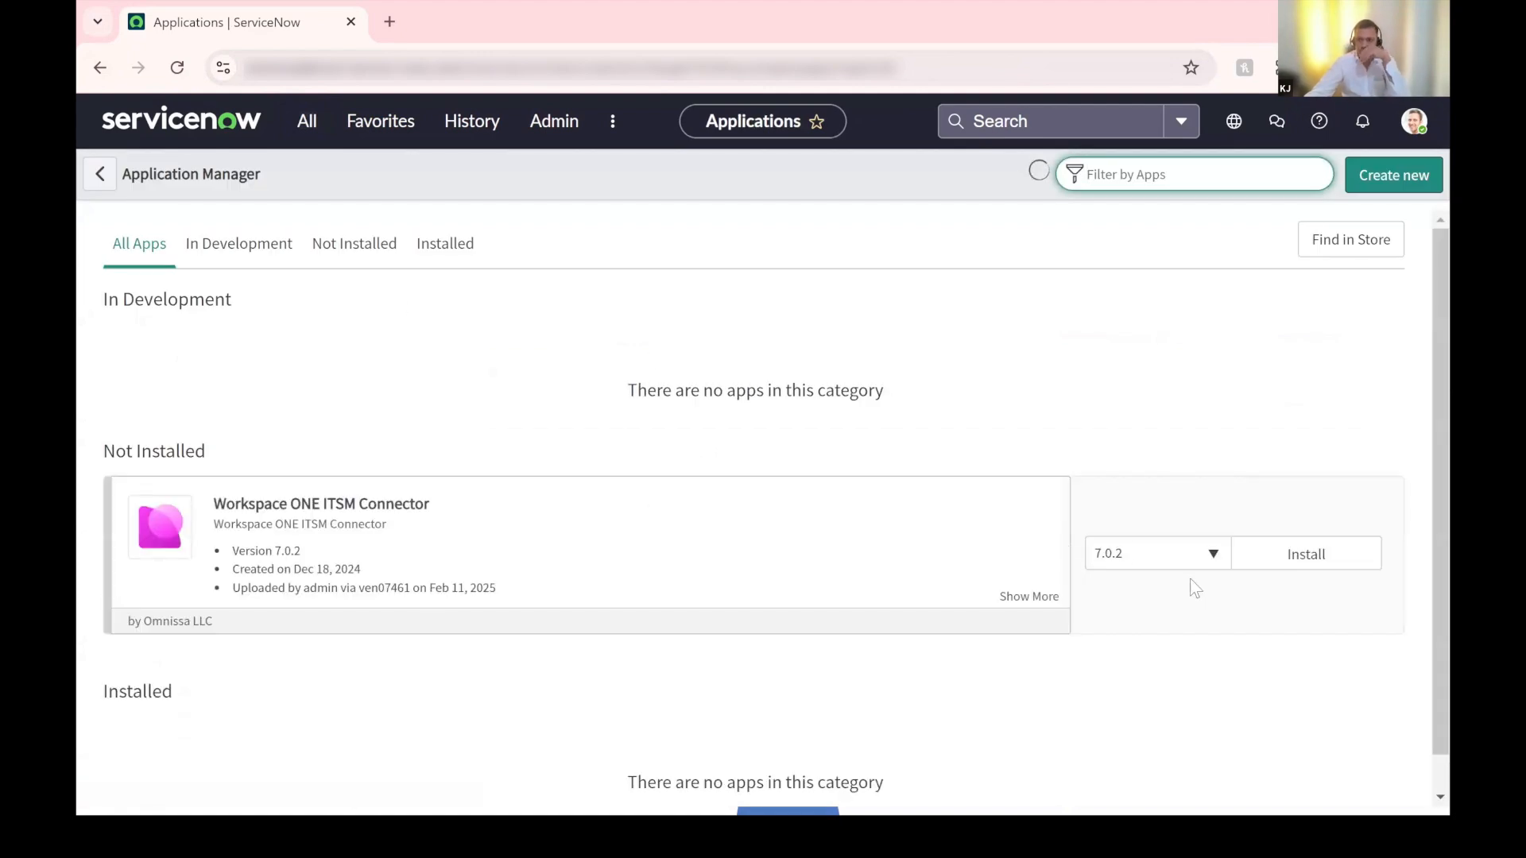
click(1124, 552)
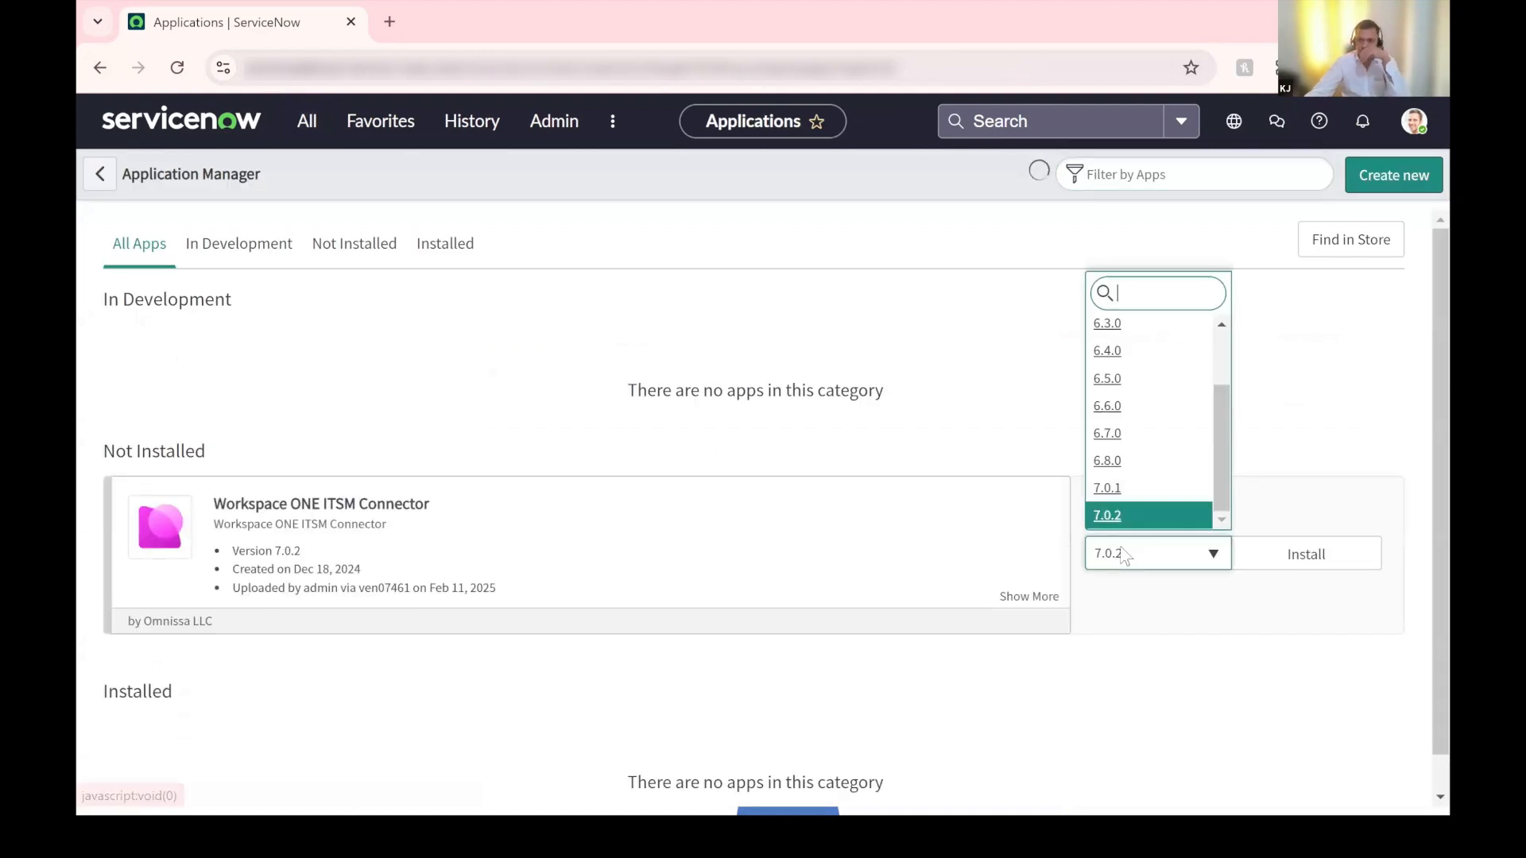
click(1159, 516)
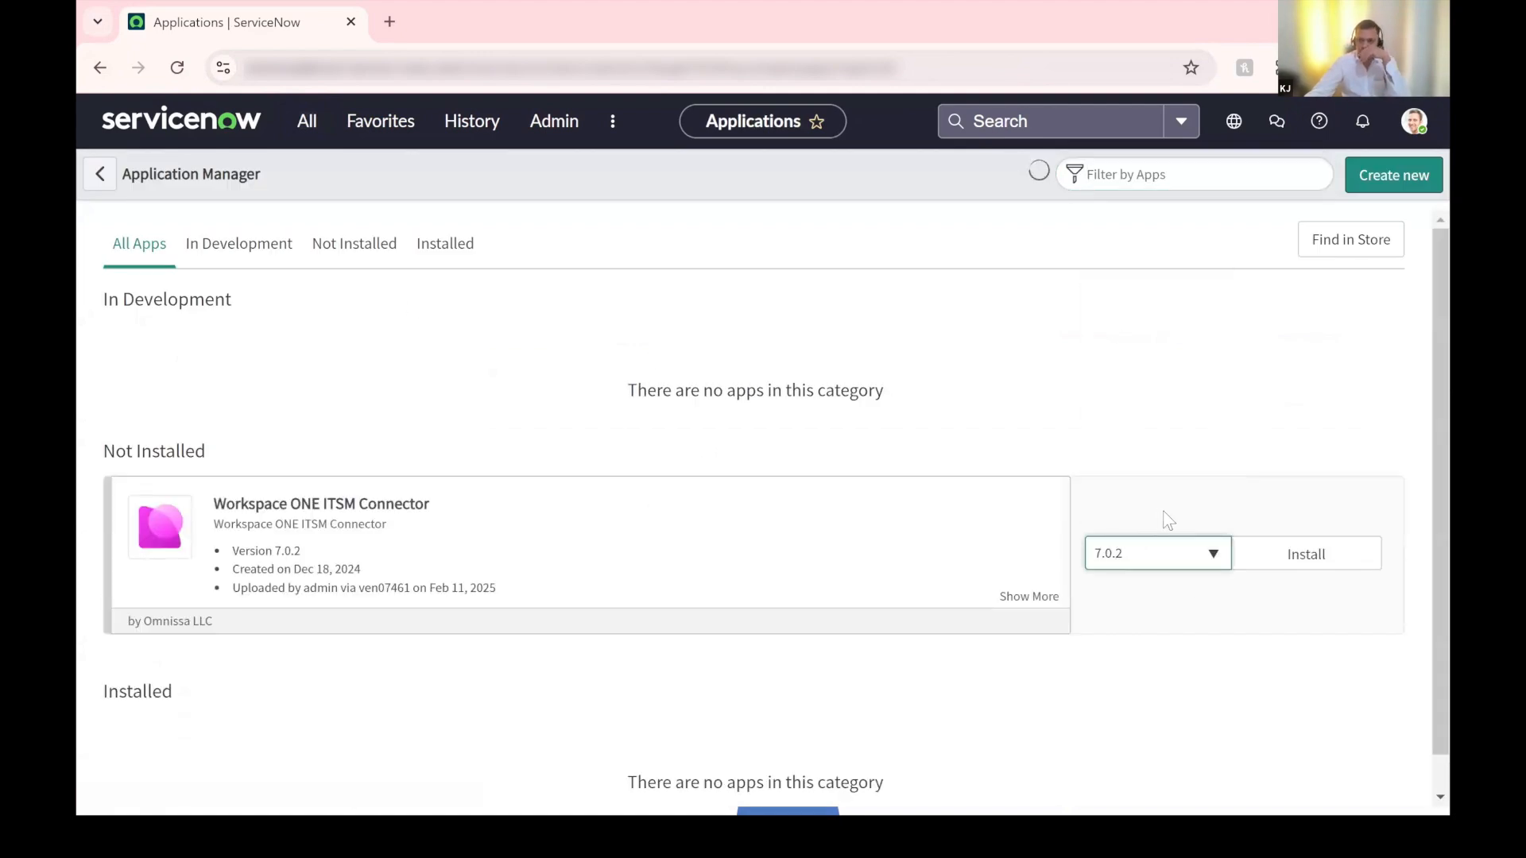
click(1333, 560)
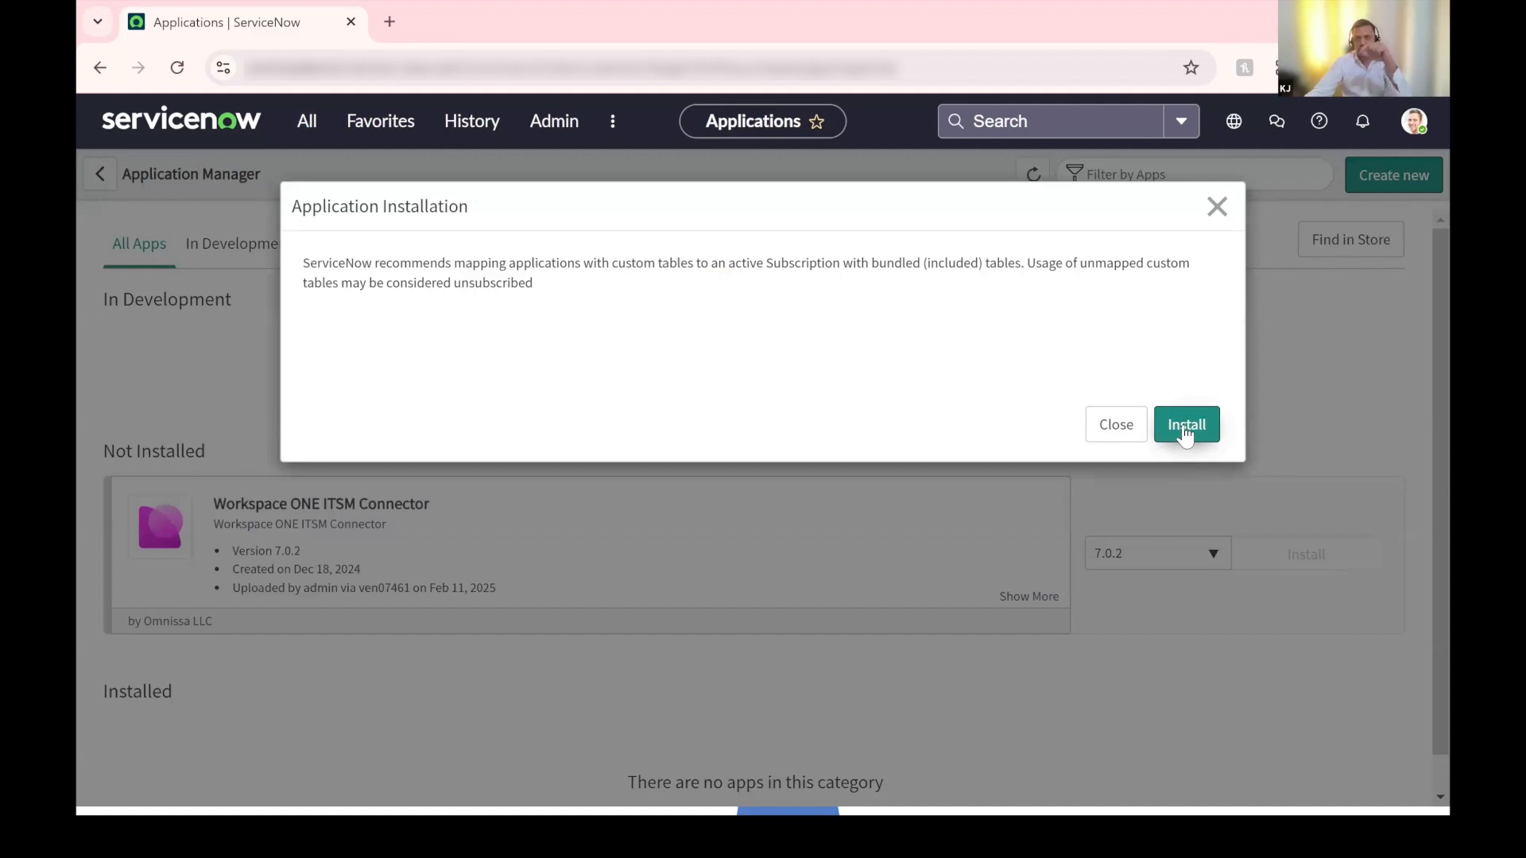
click(1184, 430)
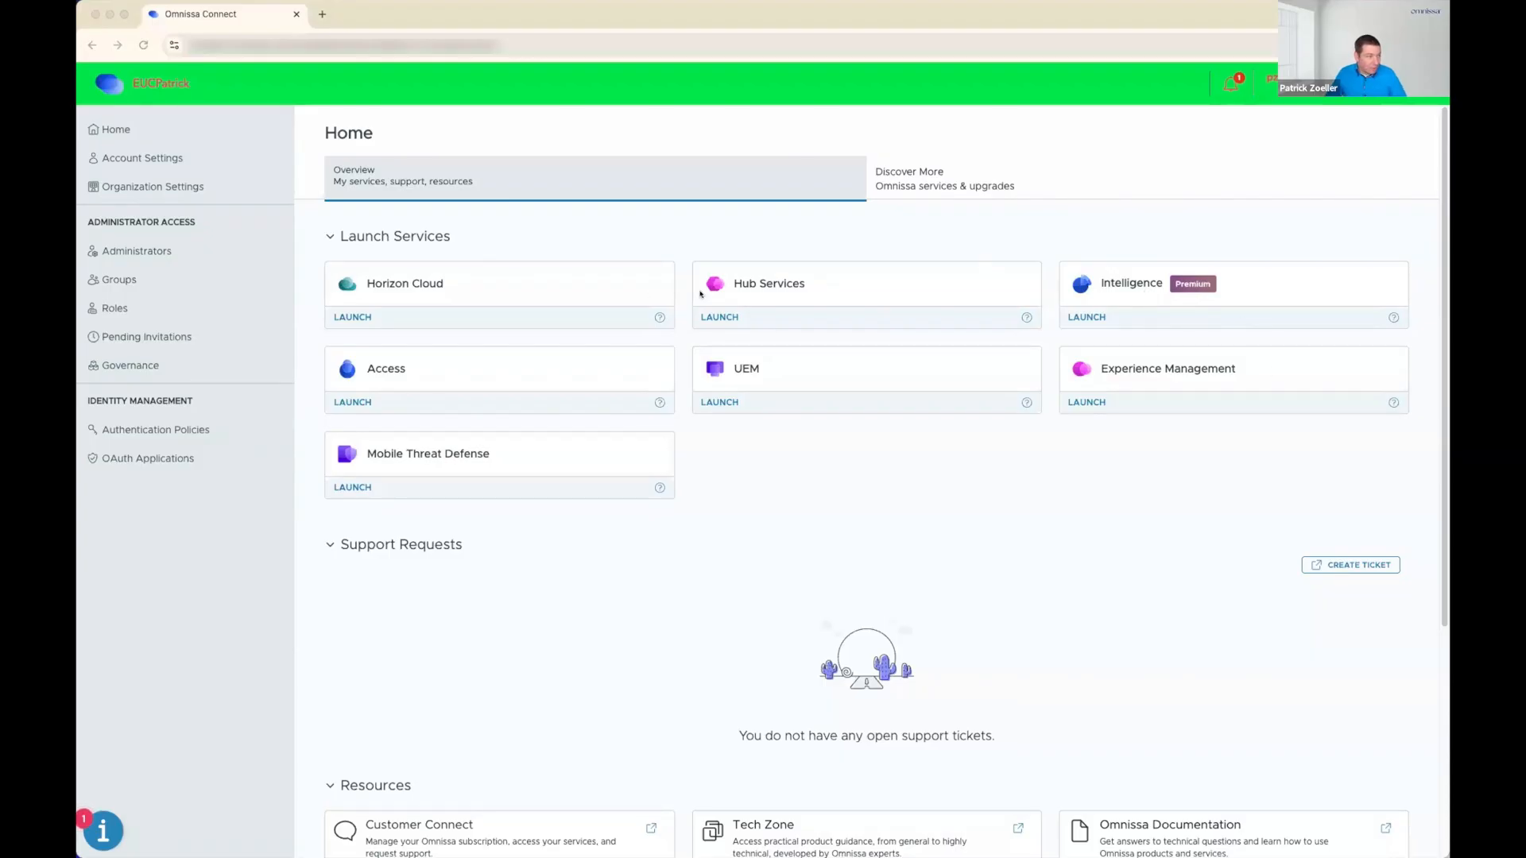
- Launch UEM from Omnissa Connect and open the Configurations page within Groups & Settings
click(720, 402)
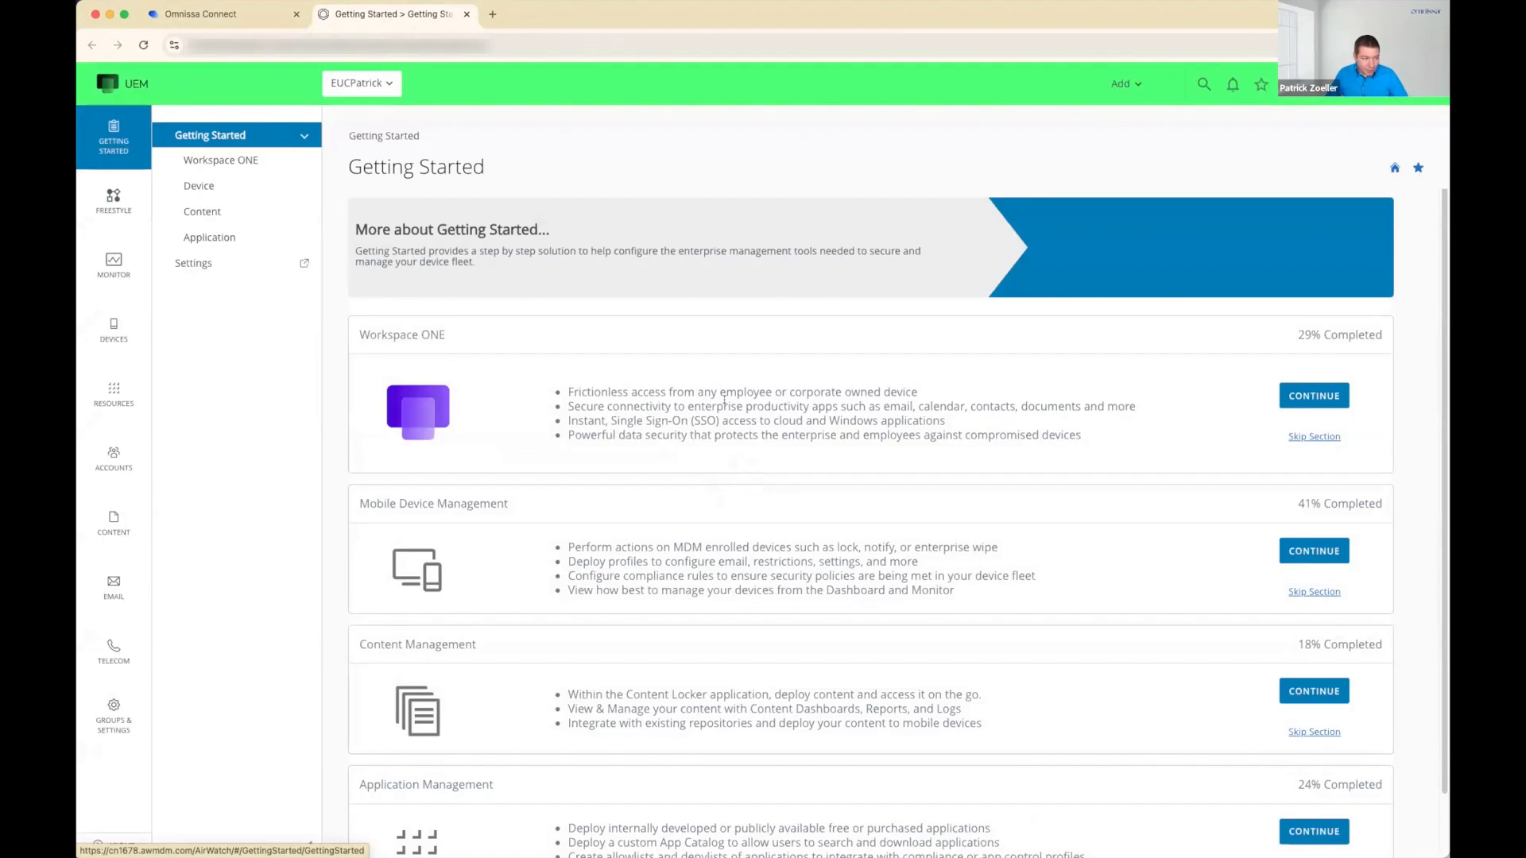
click(101, 725)
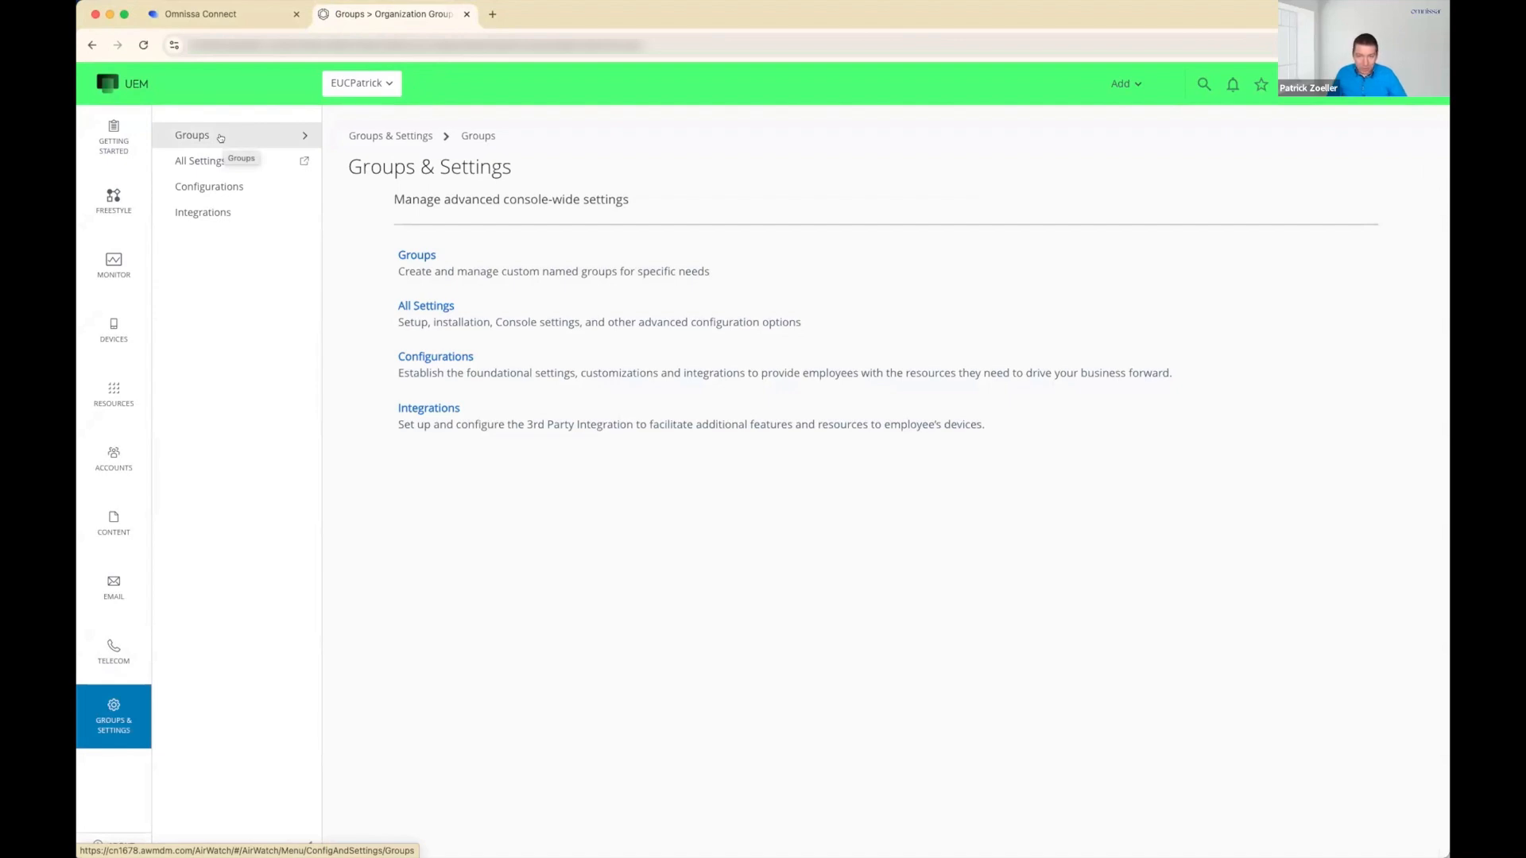
click(218, 190)
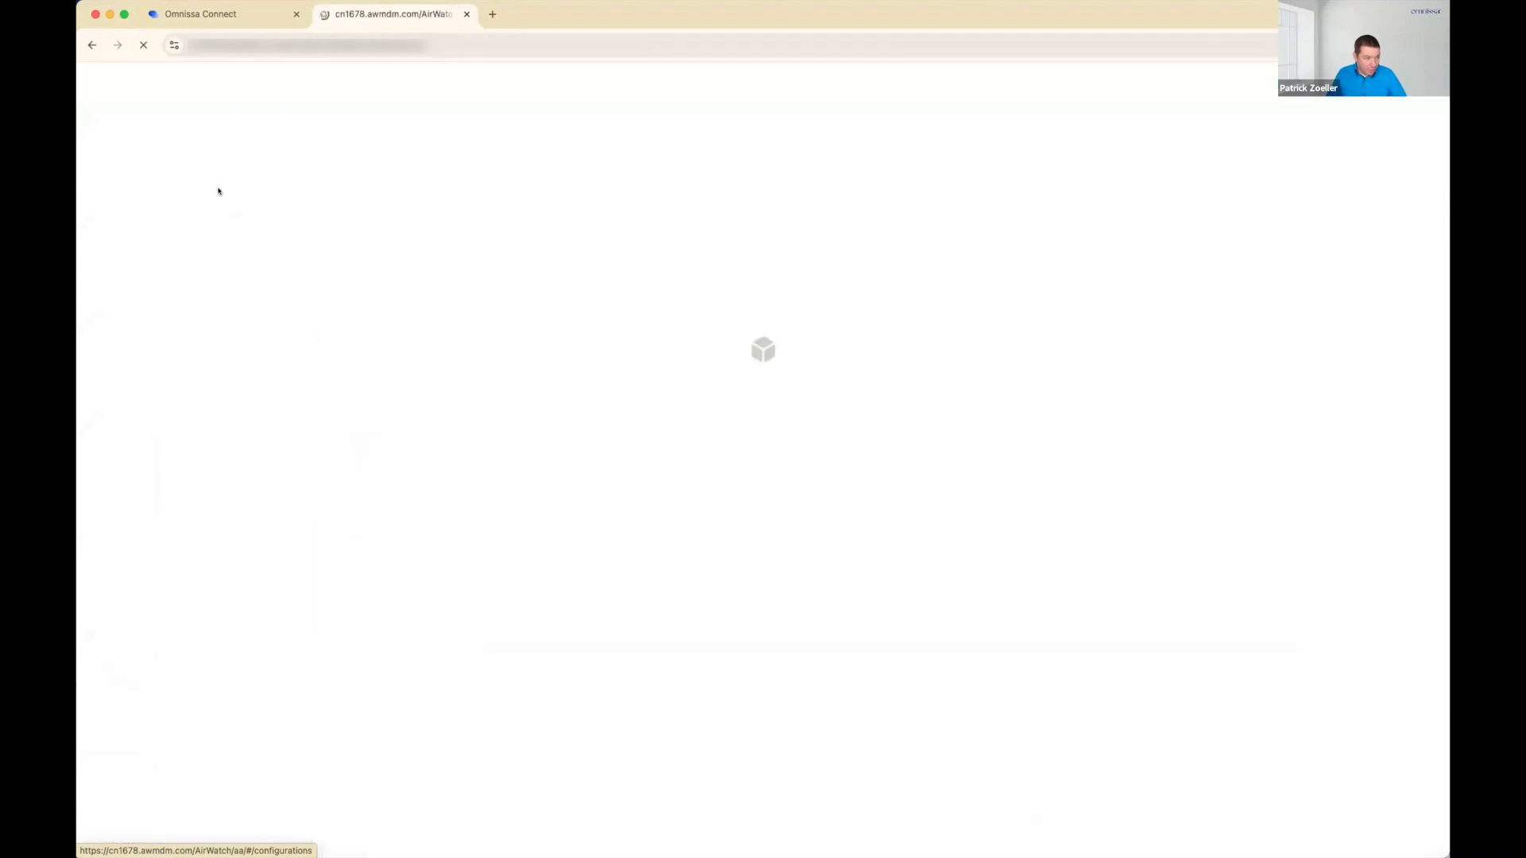
- Search the configurations for "Oauth" and open OAuth Client Management
click(879, 190)
text(Oauth)
click(428, 254)
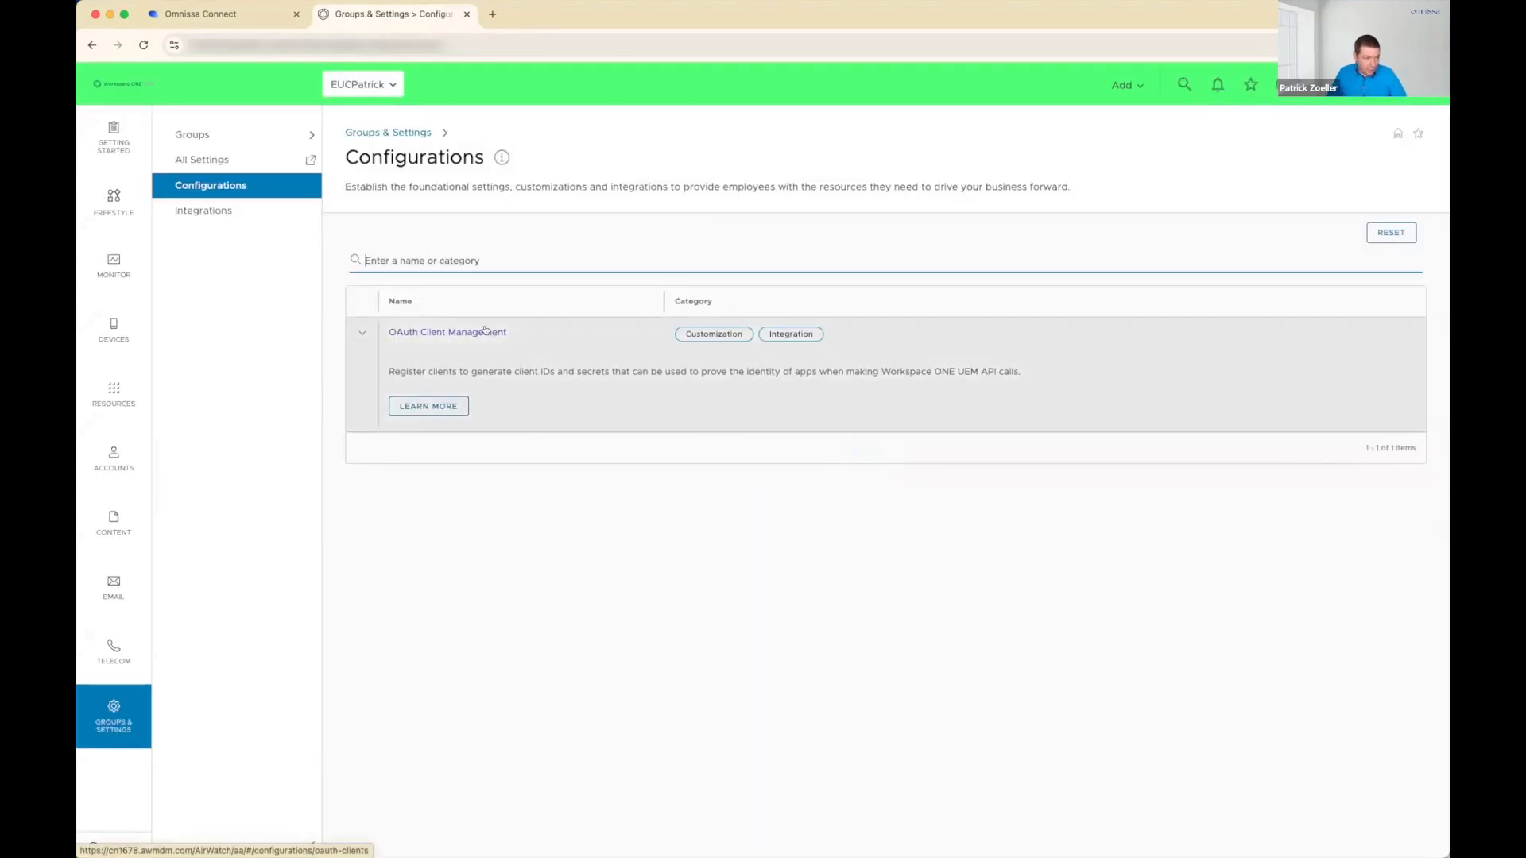
click(487, 331)
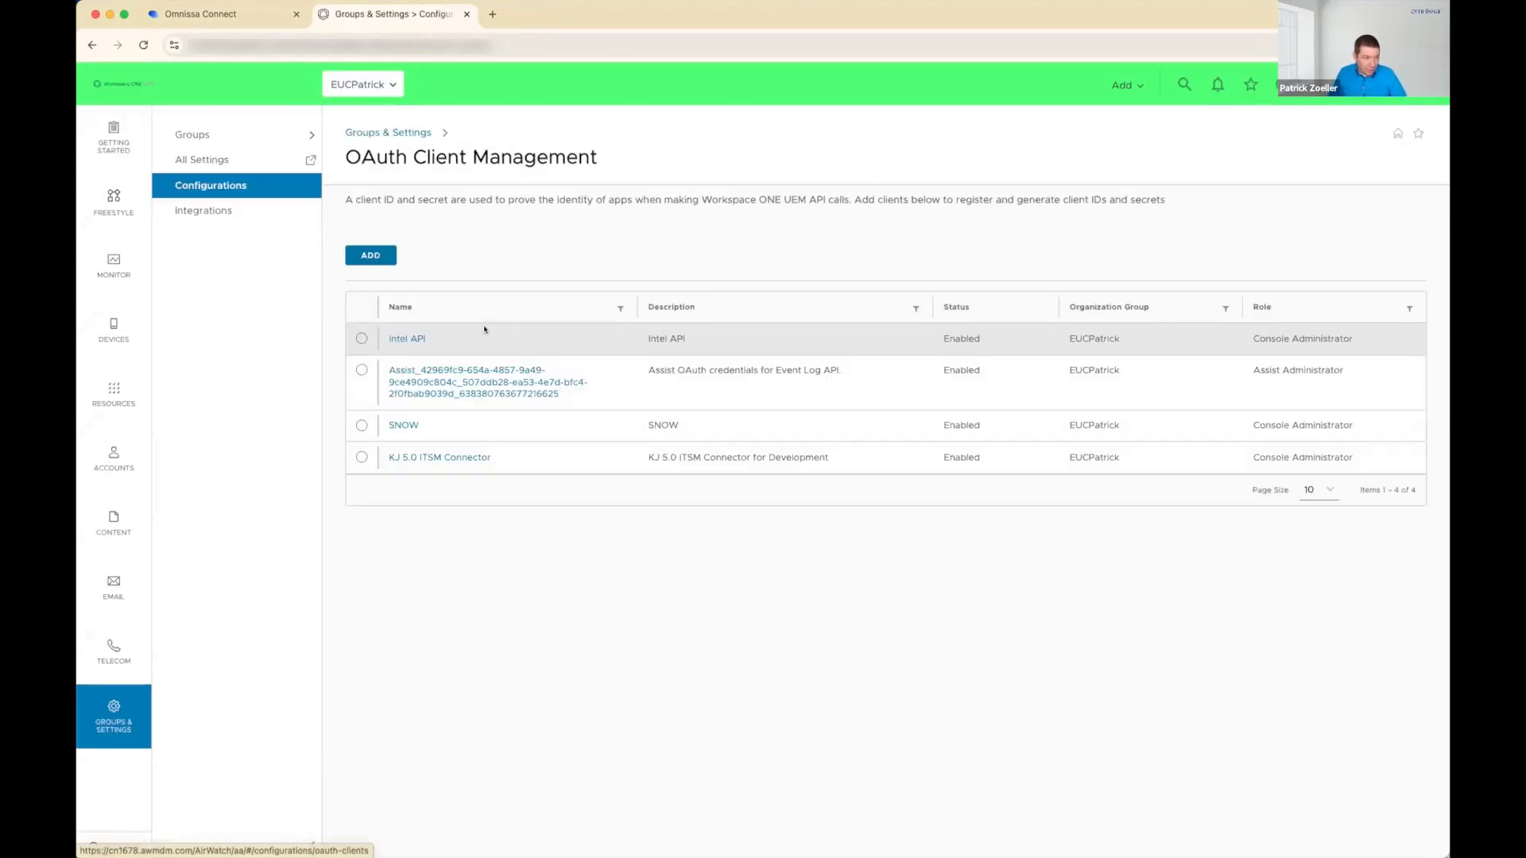
- Start registering a new OAuth client with "DEMO Youtube" as both its name and description
click(377, 258)
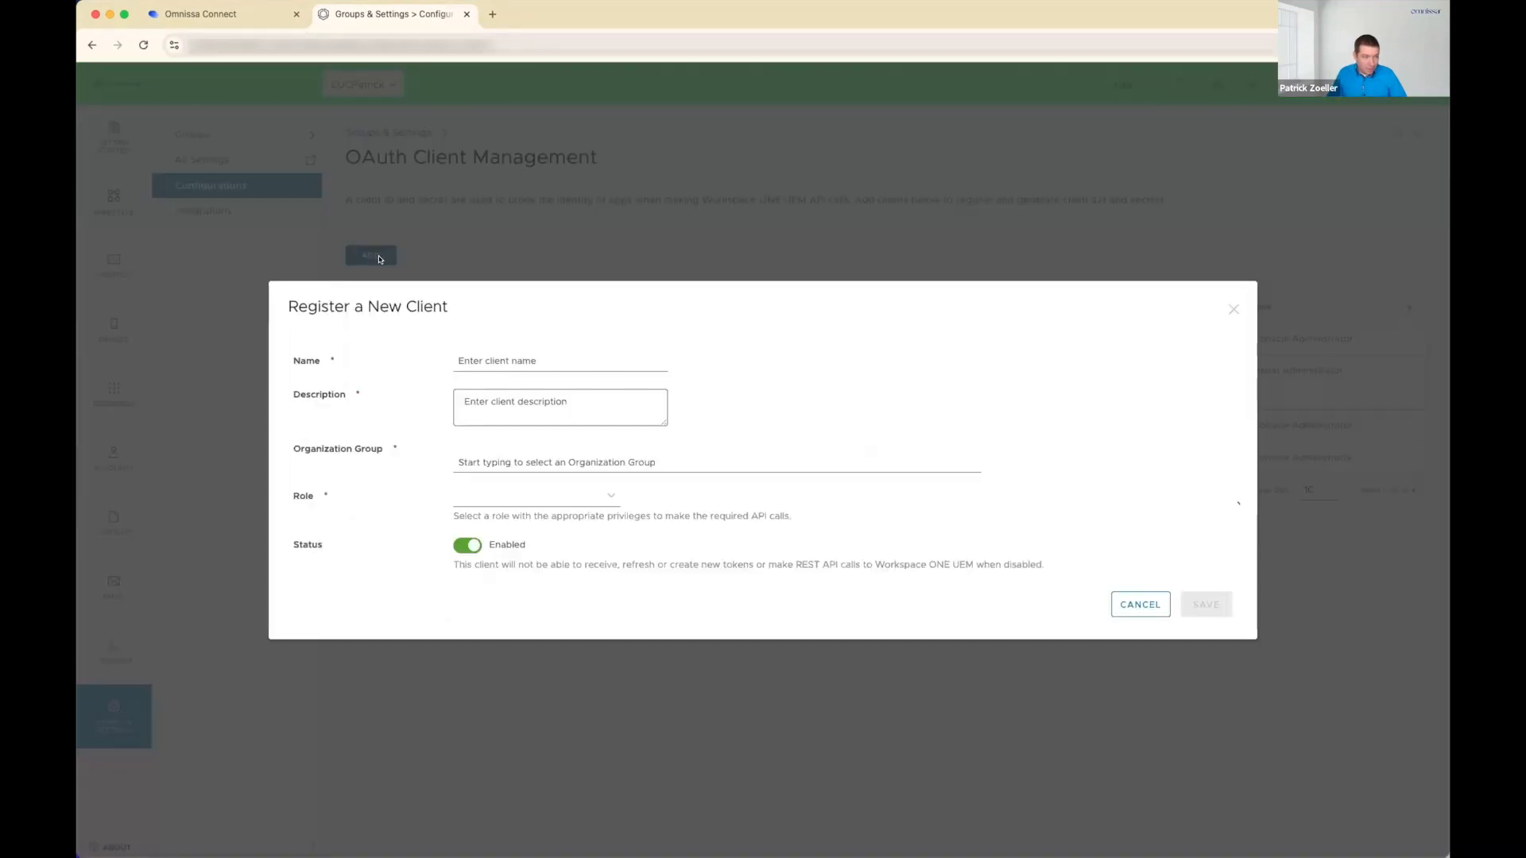
click(509, 360)
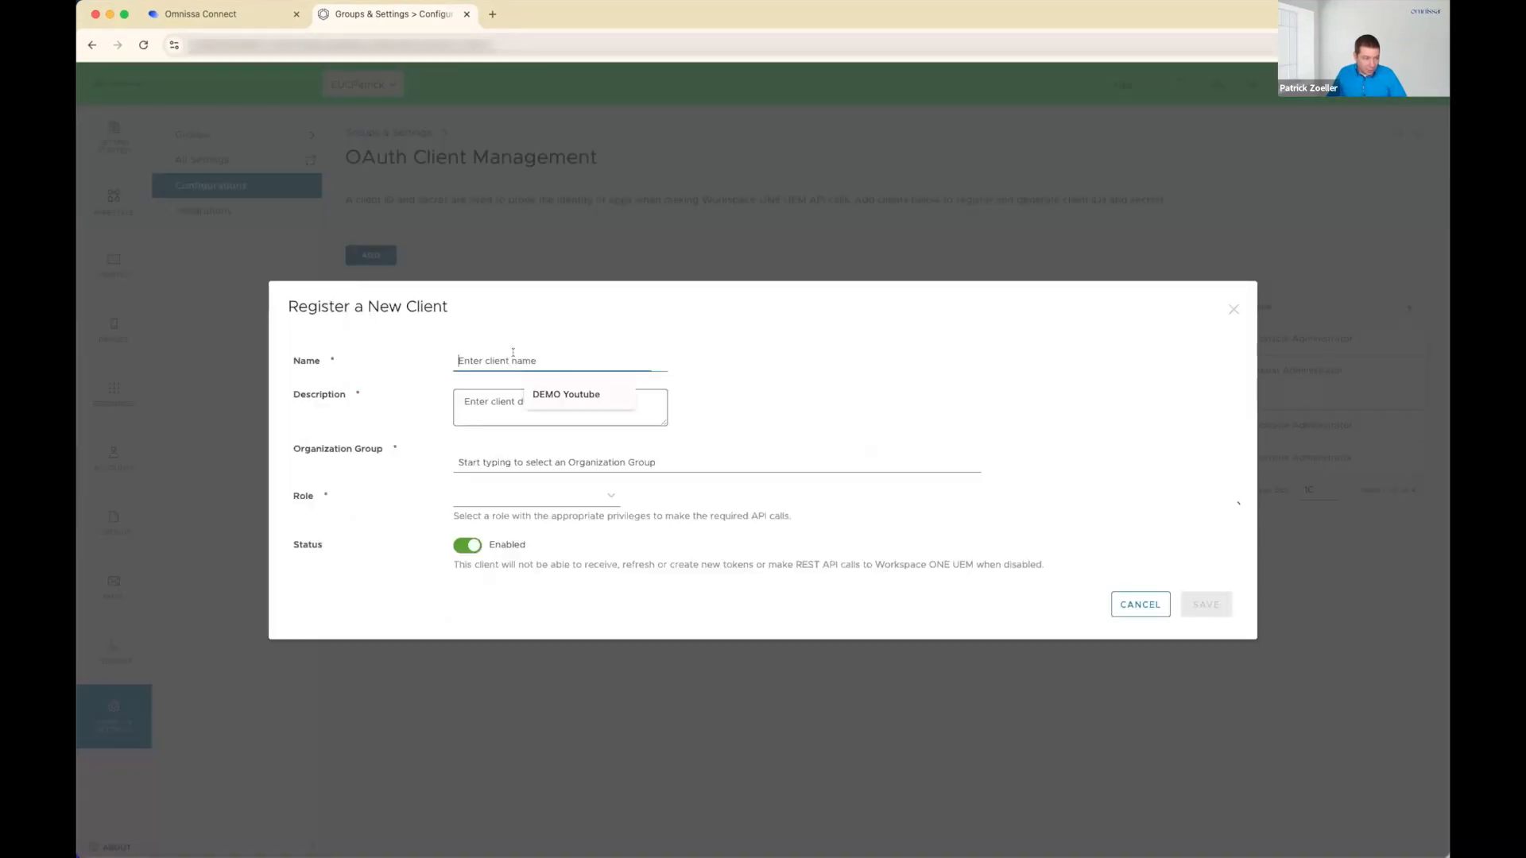
click(562, 395)
triple_click(503, 357)
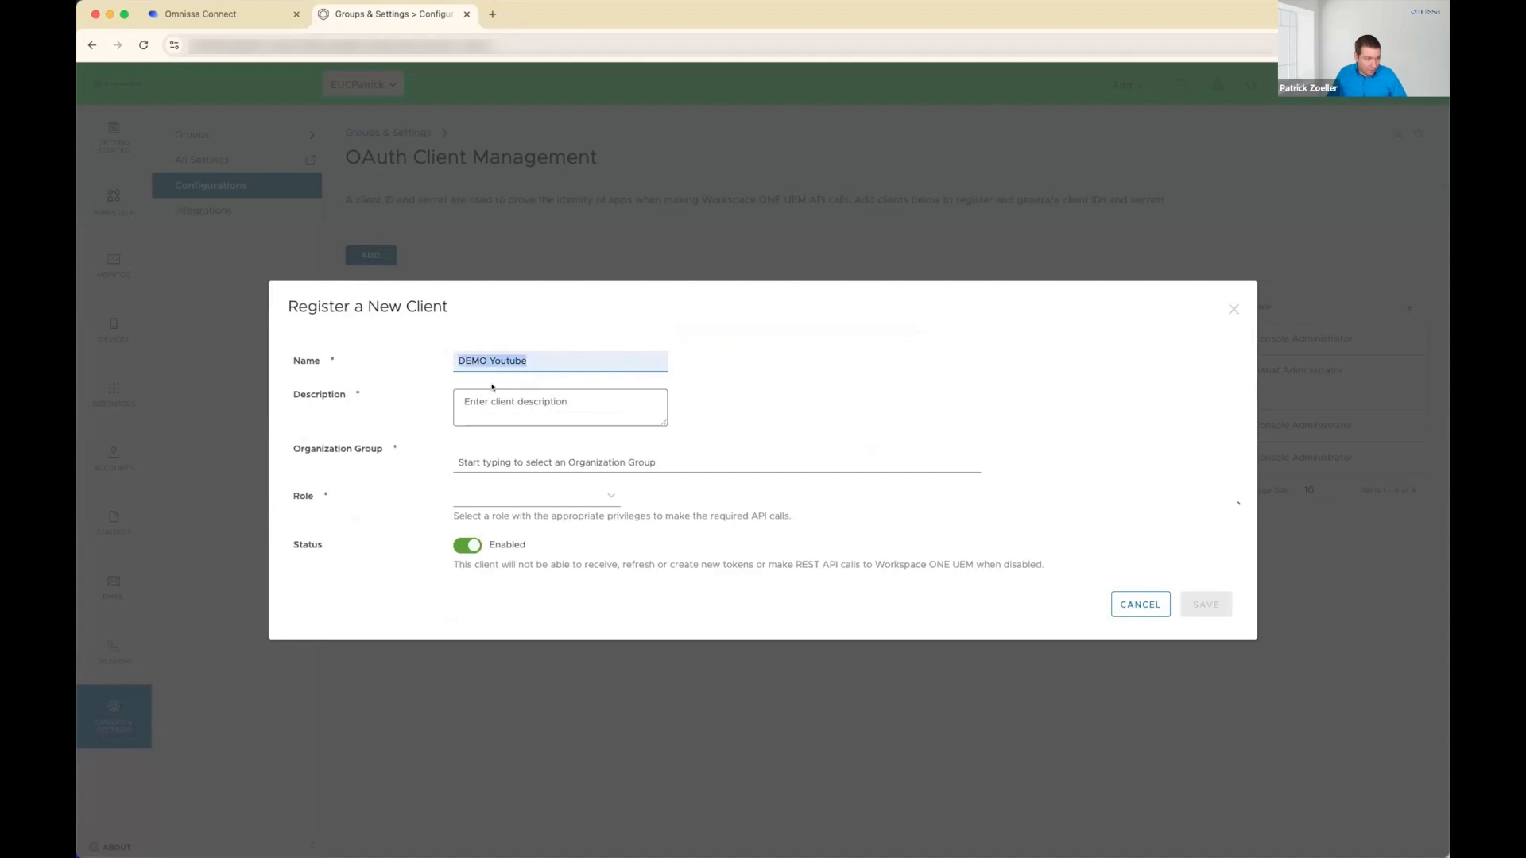
click(493, 403)
drag(531, 362, 392, 341)
key(super+c)
click(493, 409)
key(super+v)
- Assign the new client to the EUCPatrick organization group with the Console Administrator role and save it
click(514, 462)
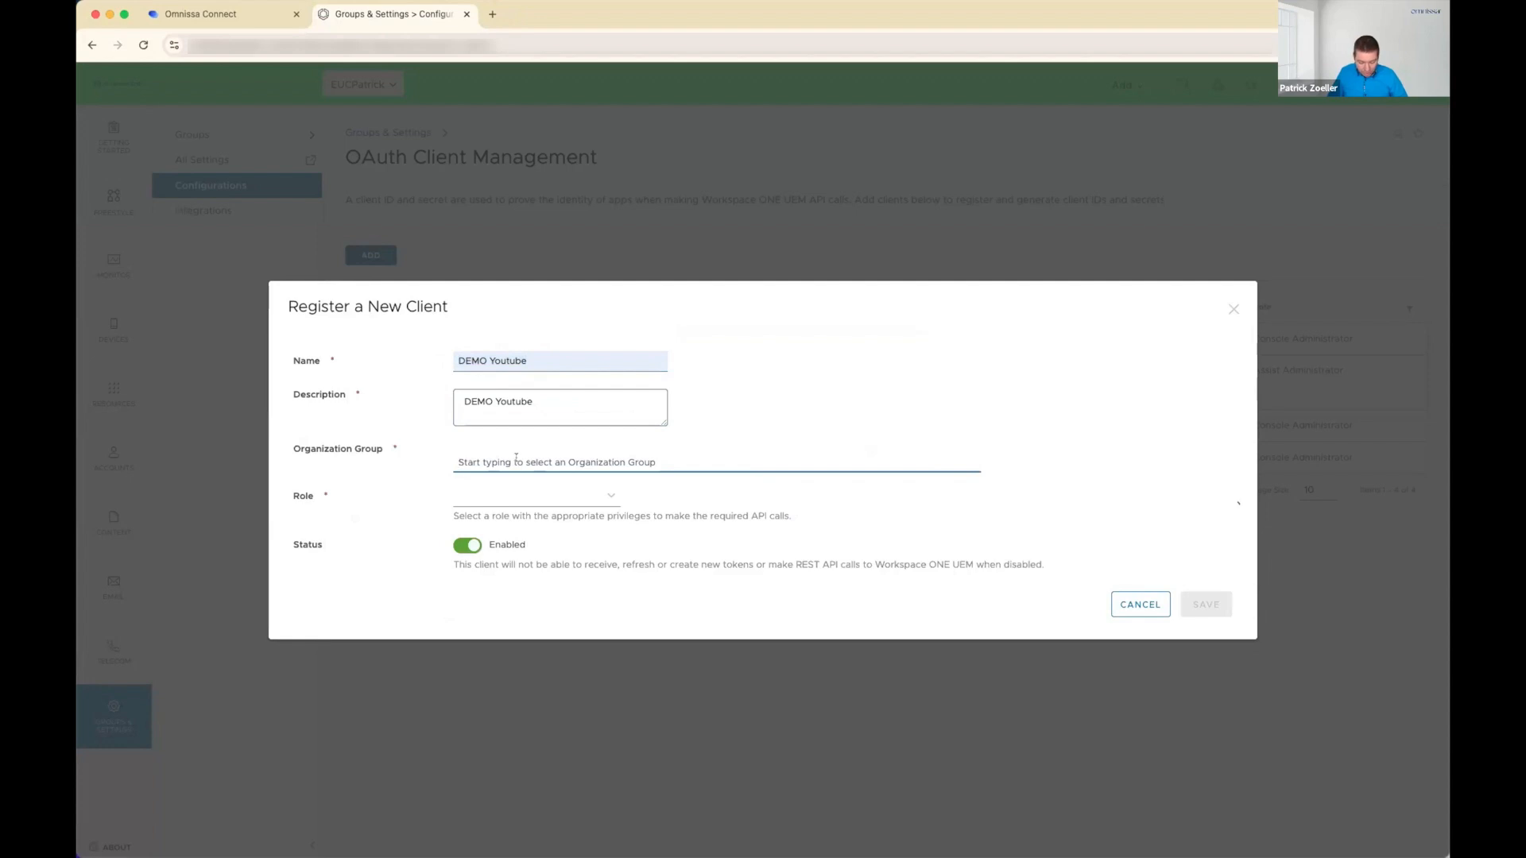
text(EUC)
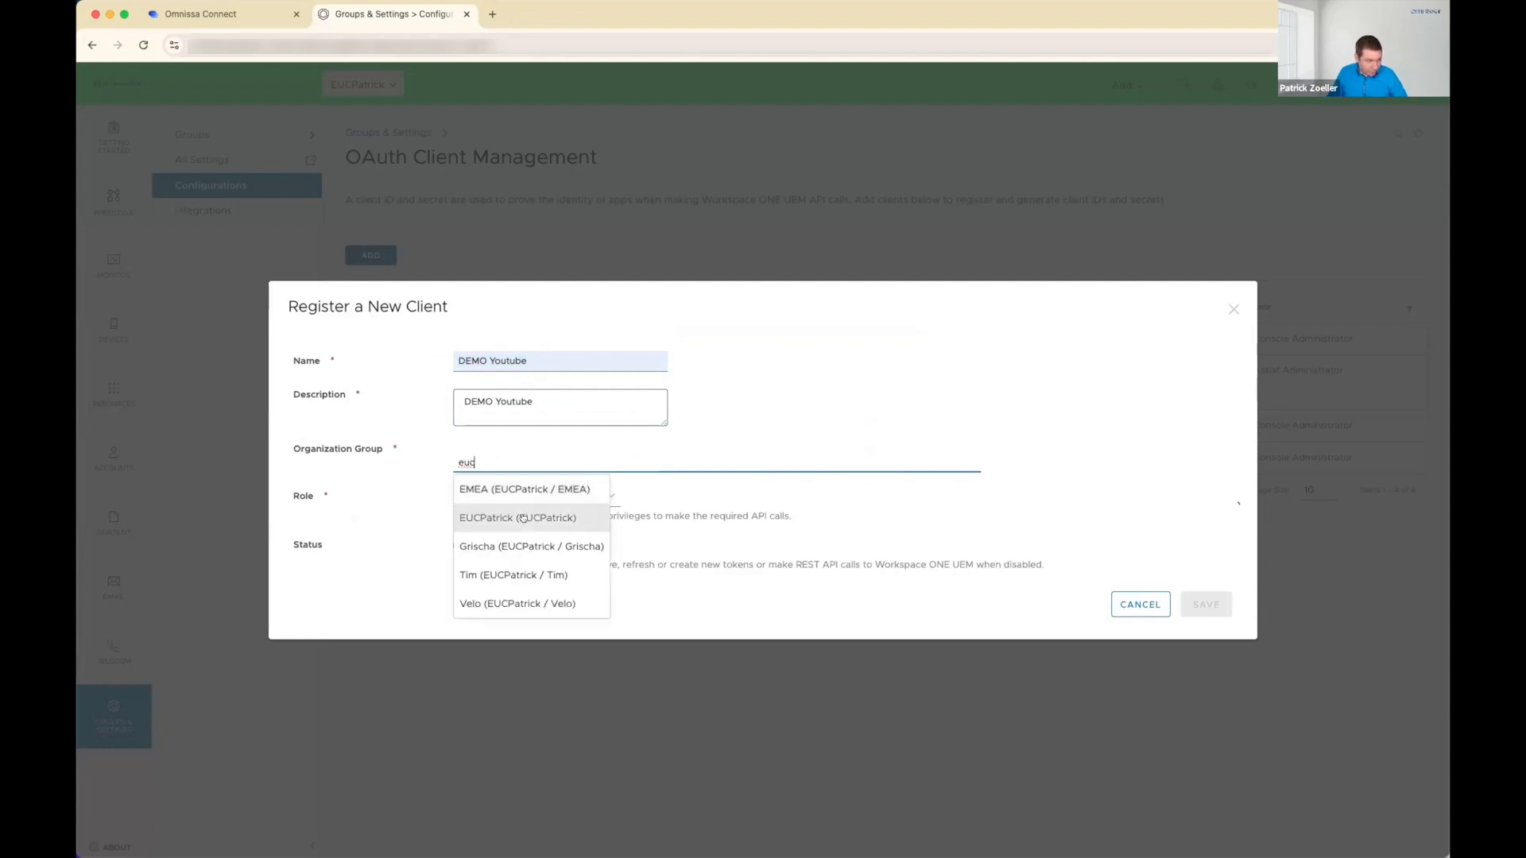
click(520, 510)
click(487, 497)
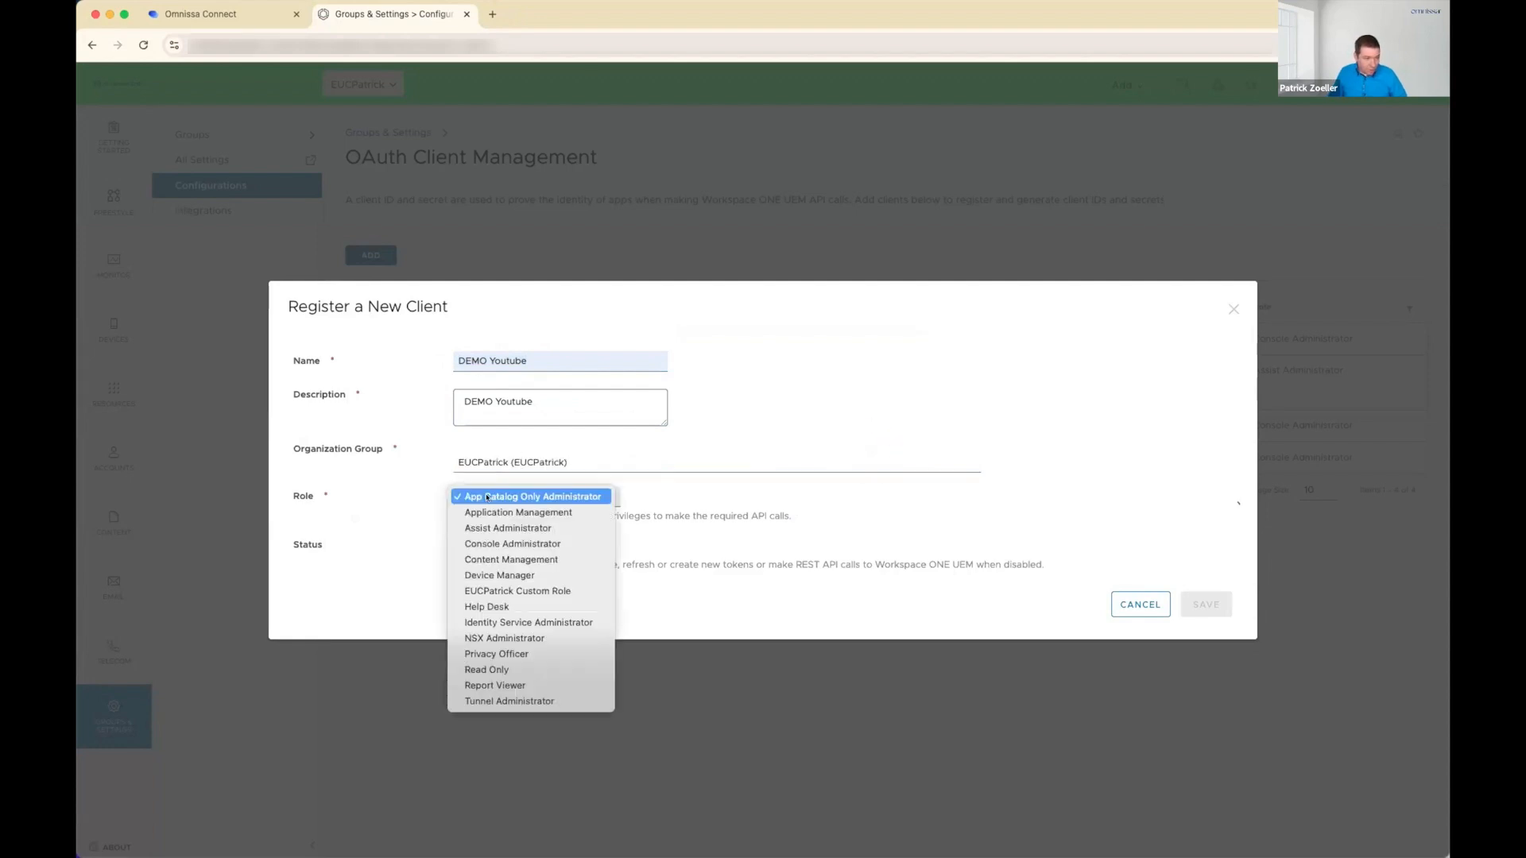
click(555, 543)
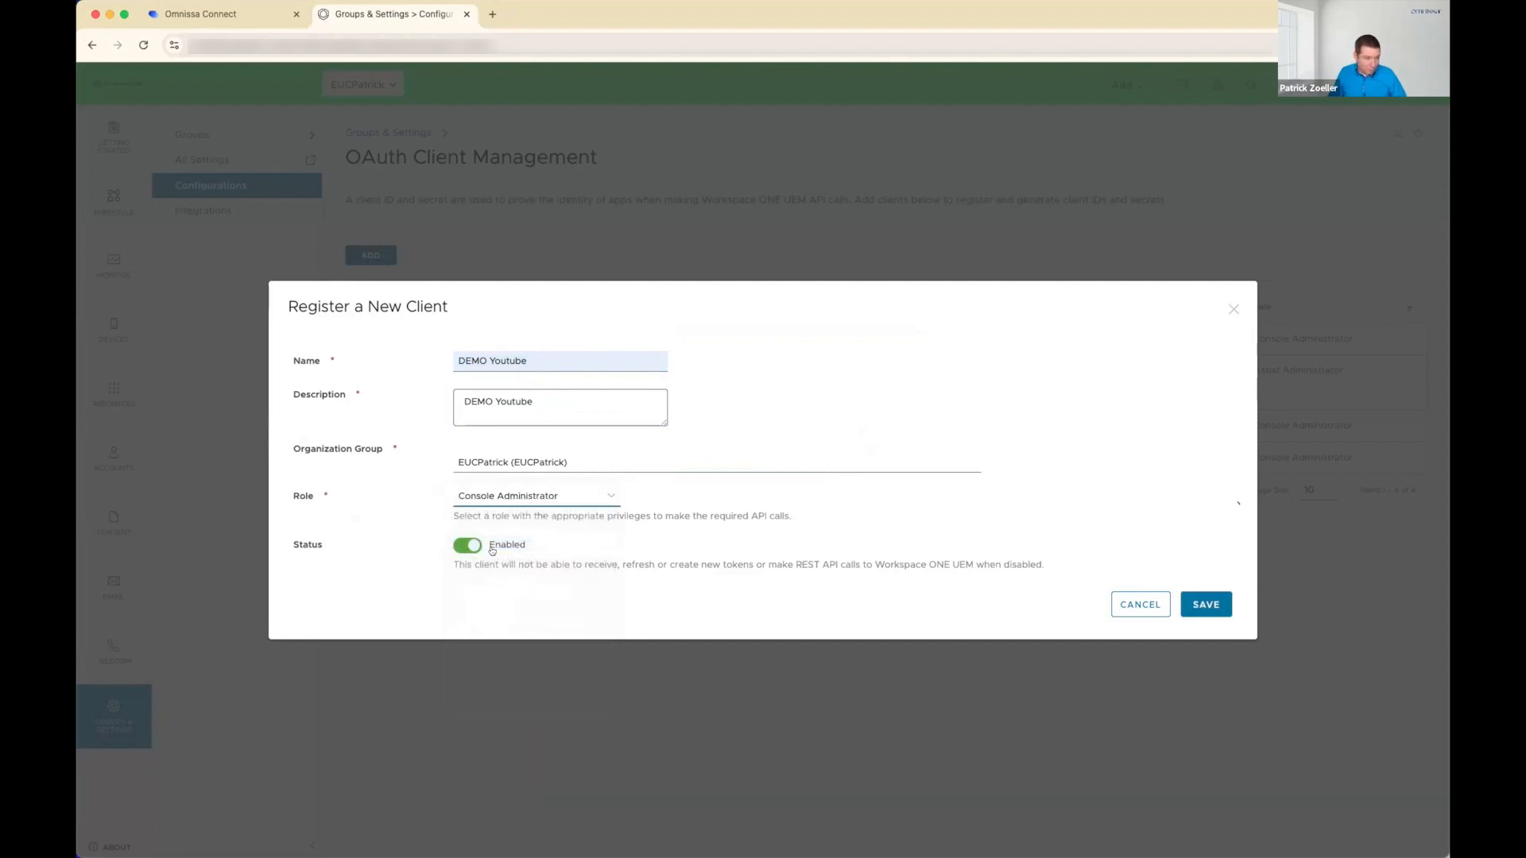
click(1205, 600)
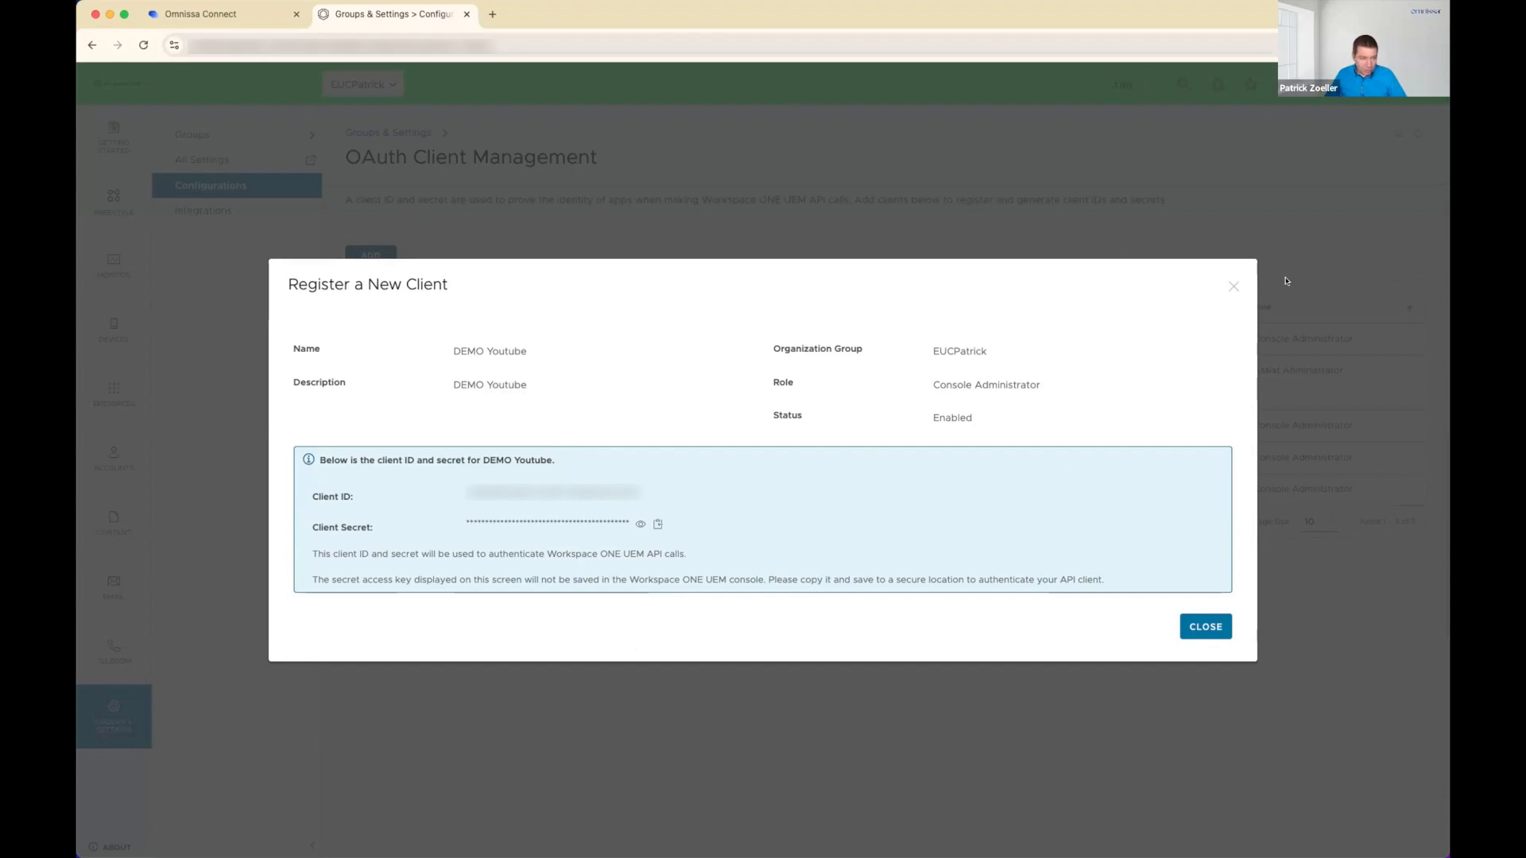
- Close the new client's registration details and switch from UEM to Omnissa Intelligence
click(1231, 285)
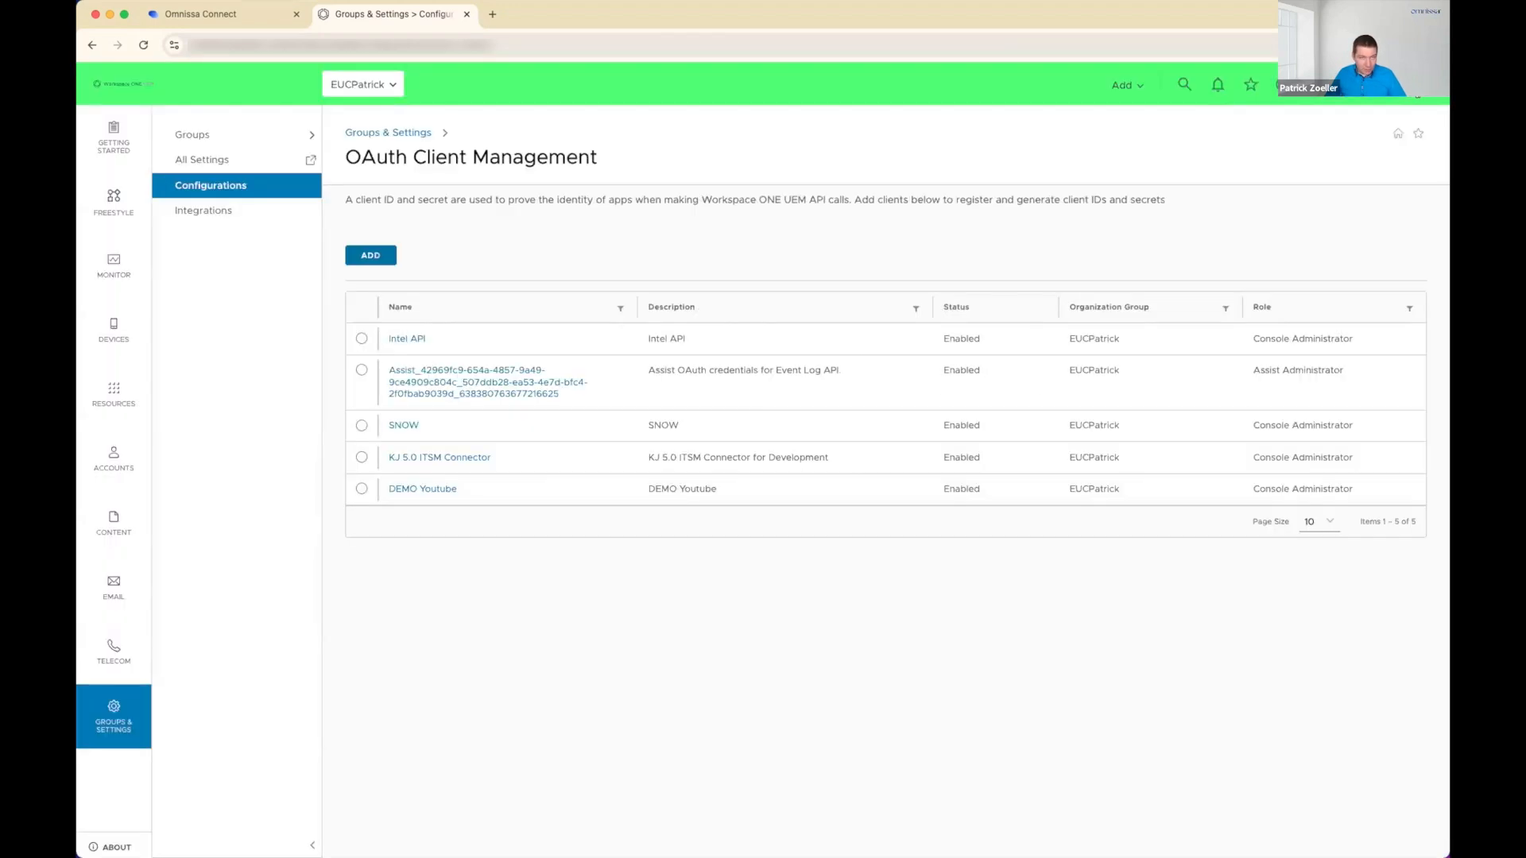
click(1417, 89)
click(1251, 164)
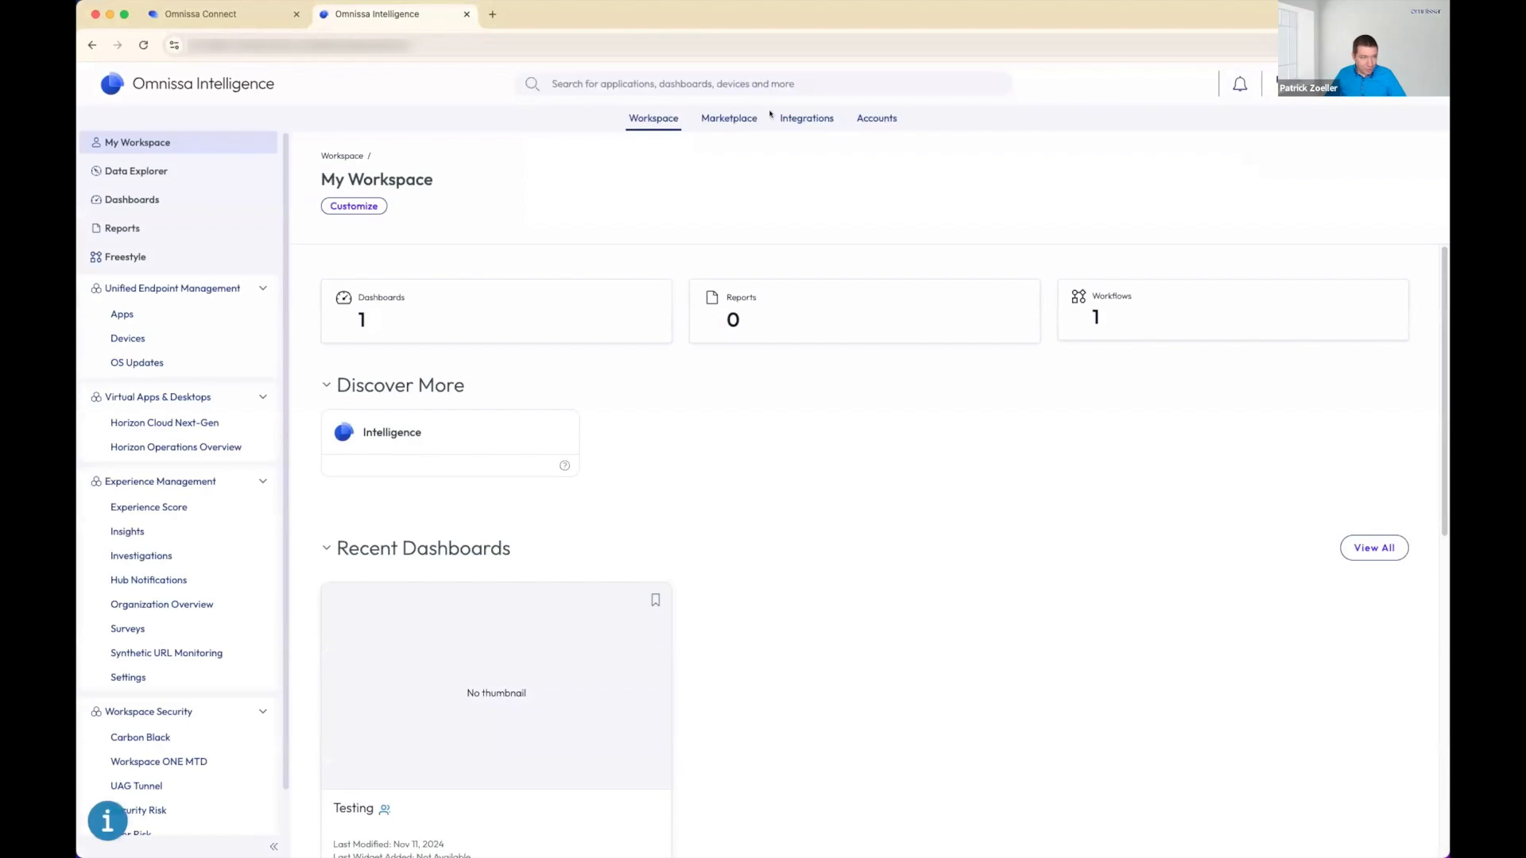
- Open the Integrations data sources and locate the ITSM Connector card
click(805, 123)
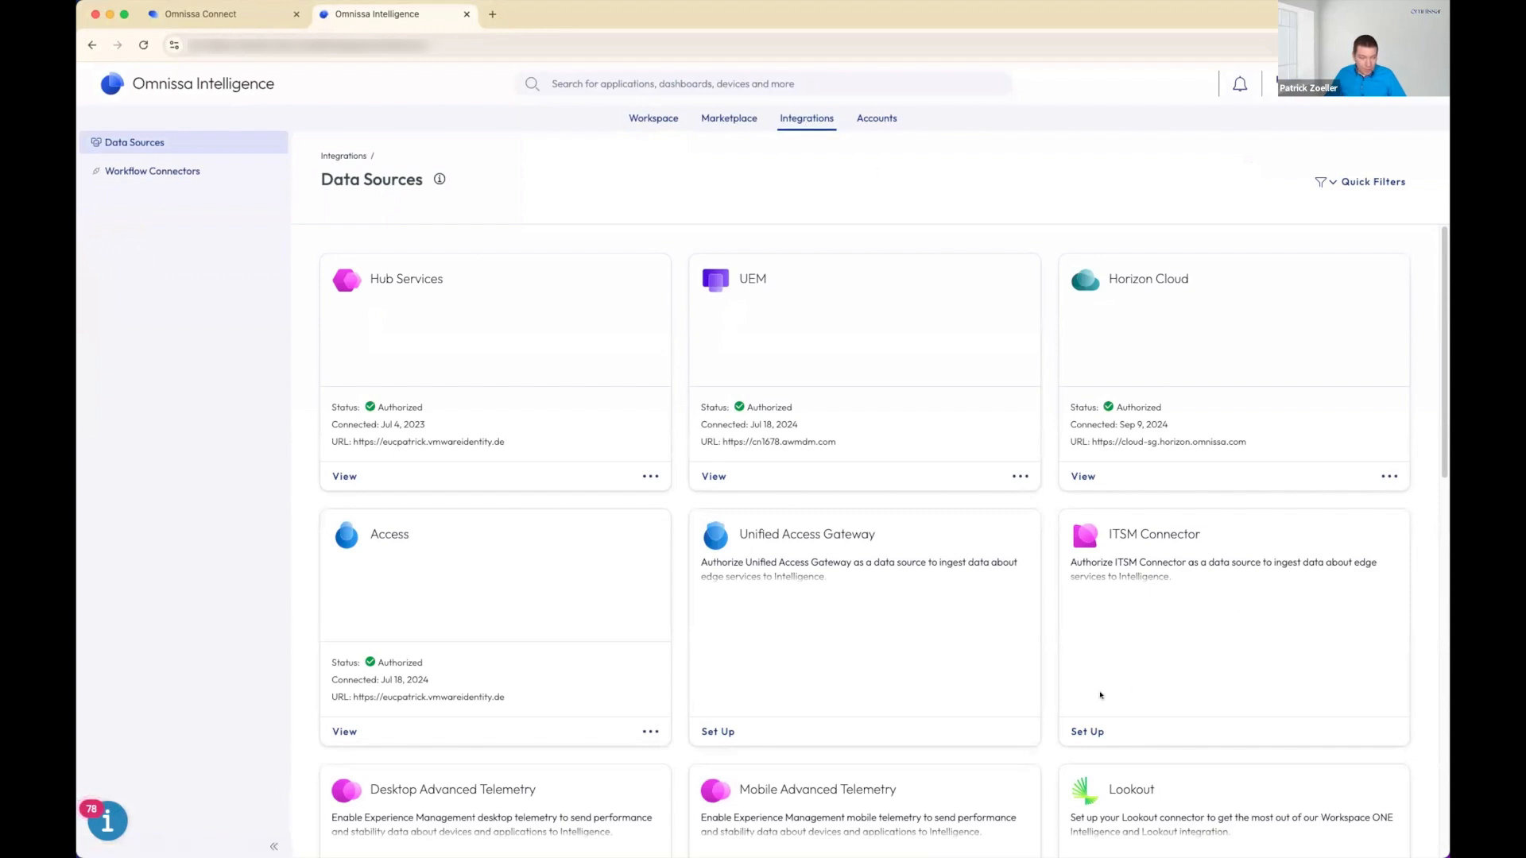
drag(1114, 533, 1209, 545)
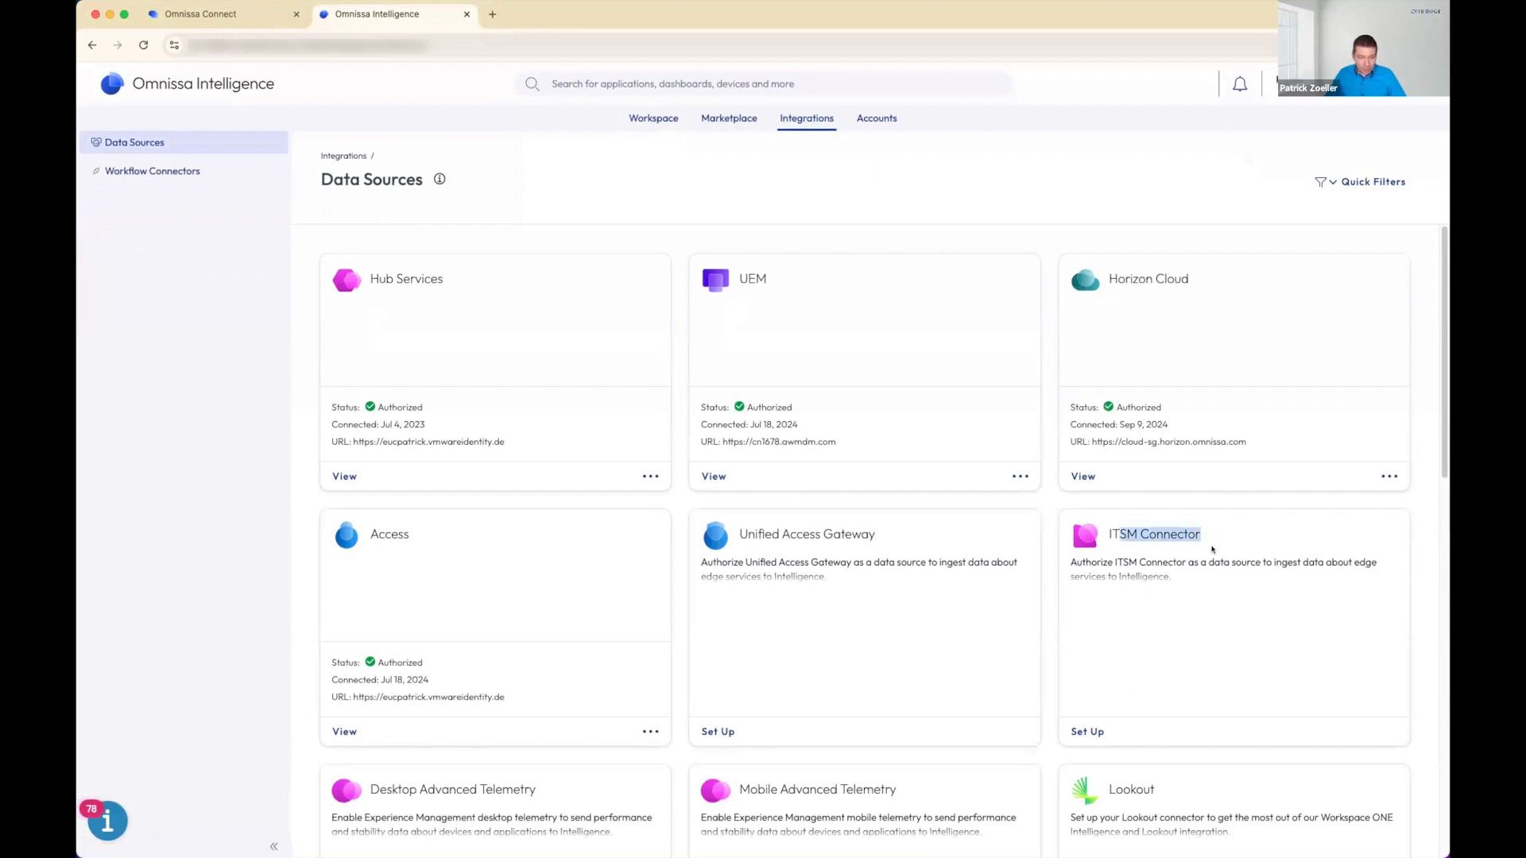
click(1211, 548)
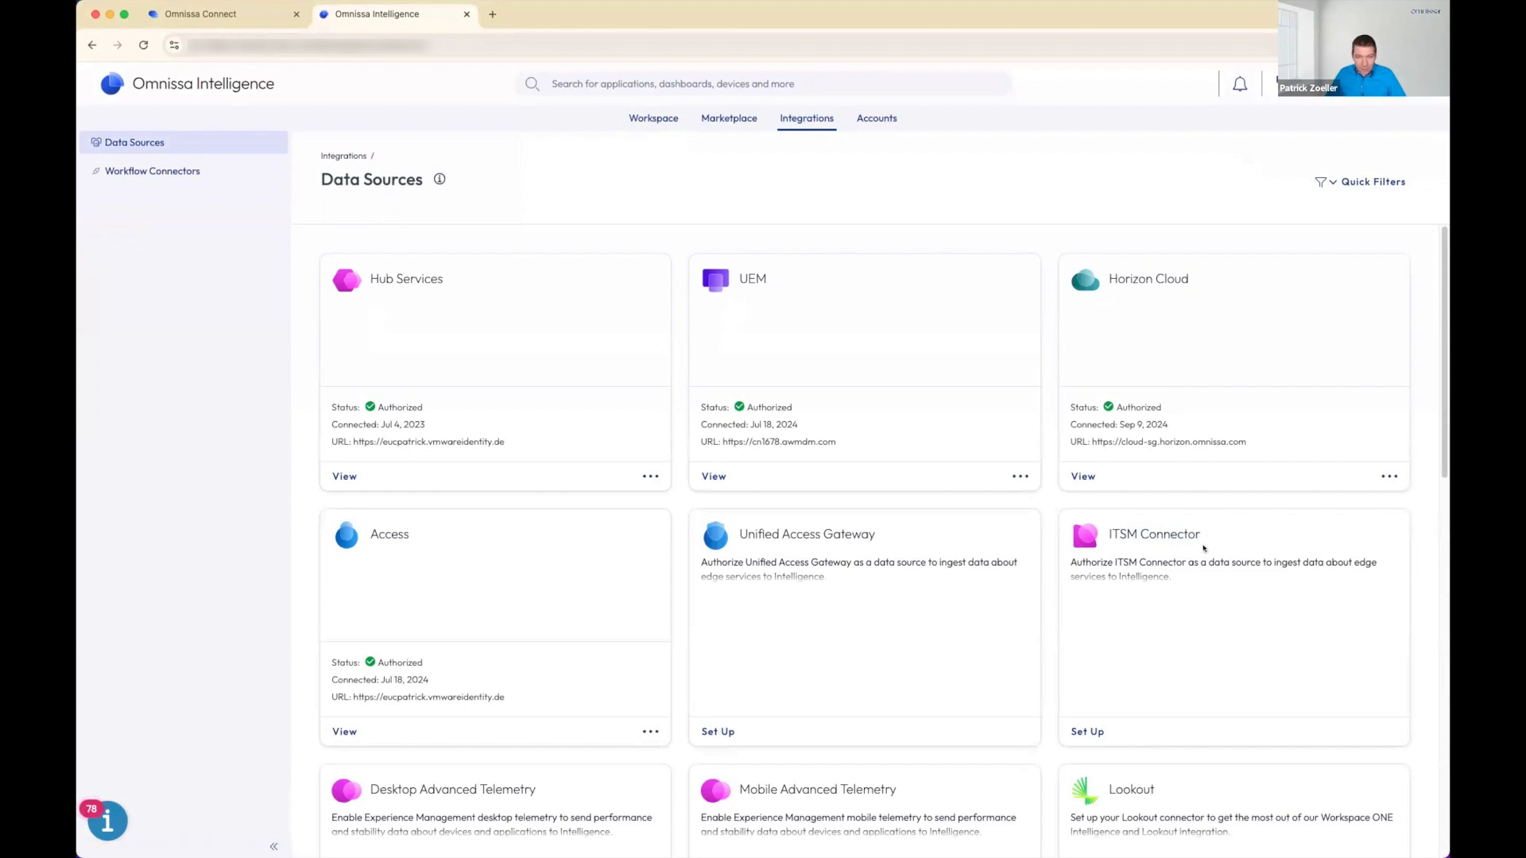
scroll(1203, 549, down, 2)
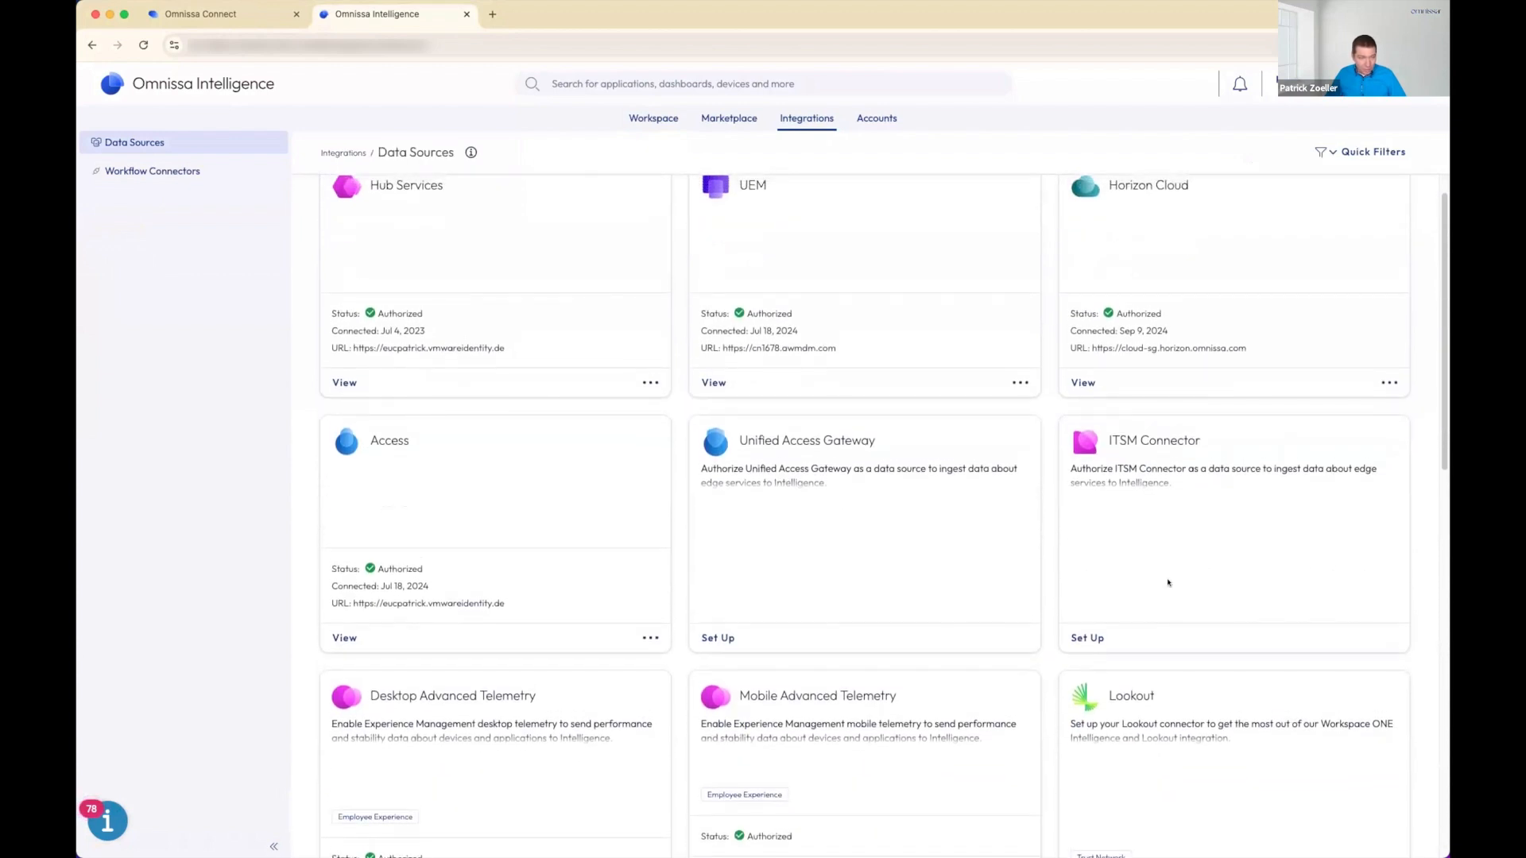
scroll(1171, 579, up, 2)
- View the existing service accounts in the Accounts area
click(876, 117)
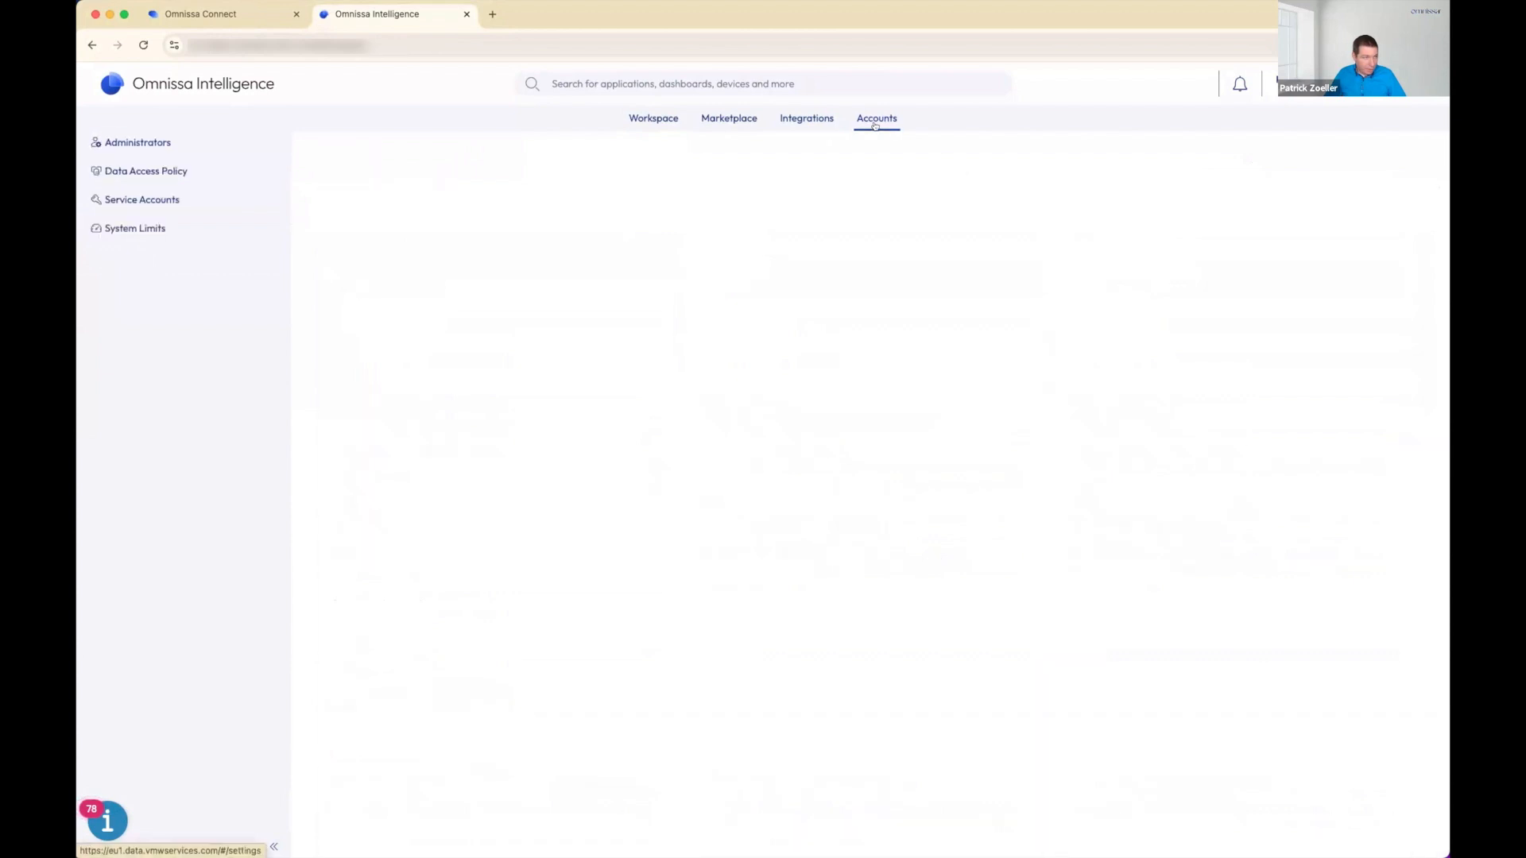
click(122, 201)
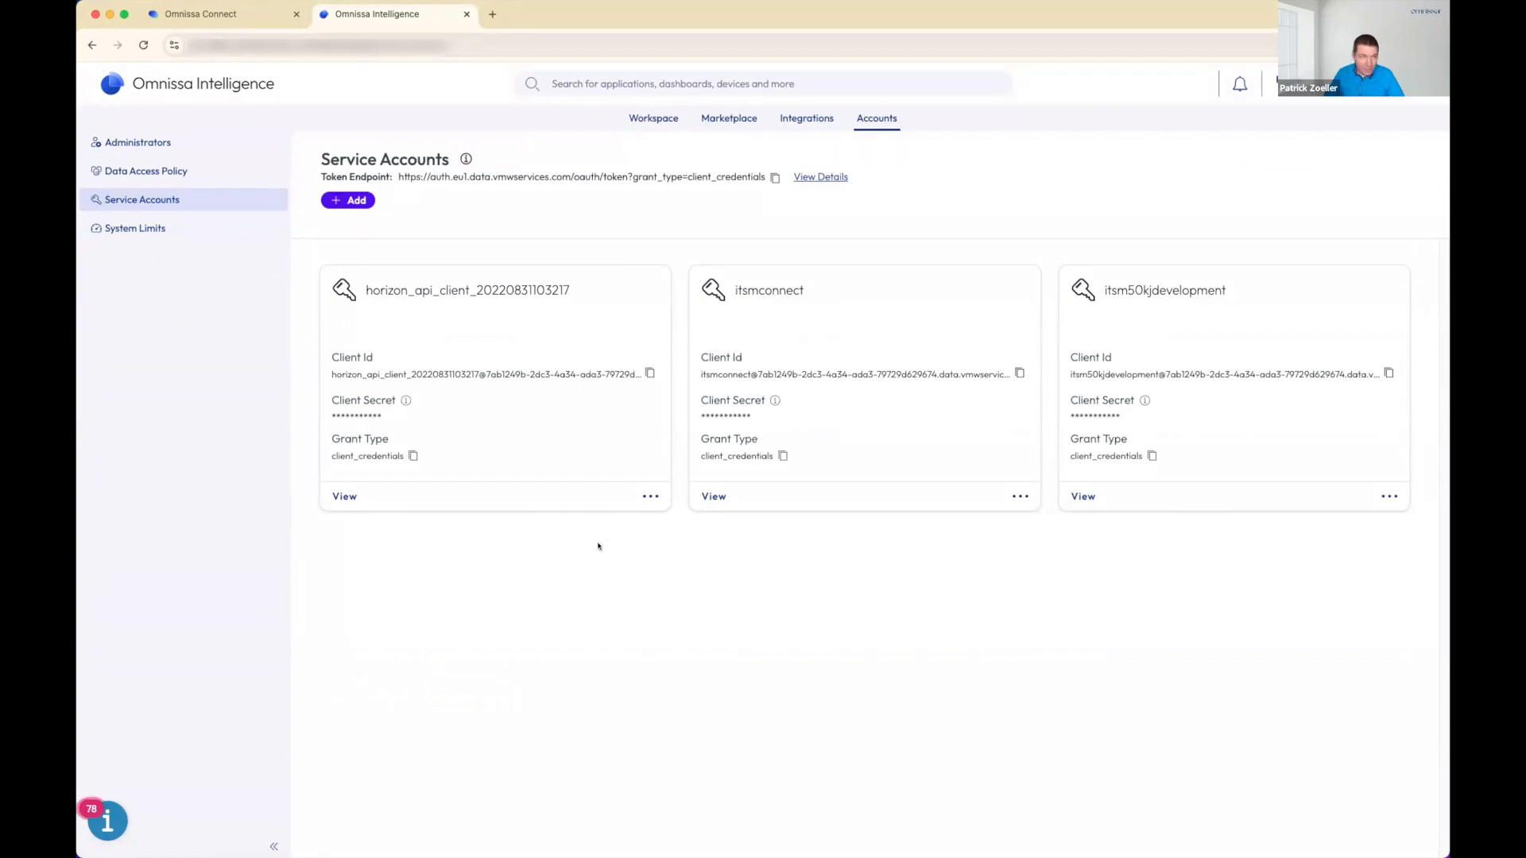
- Return to the Integrations data sources and start setting up the ITSM Connector
click(807, 118)
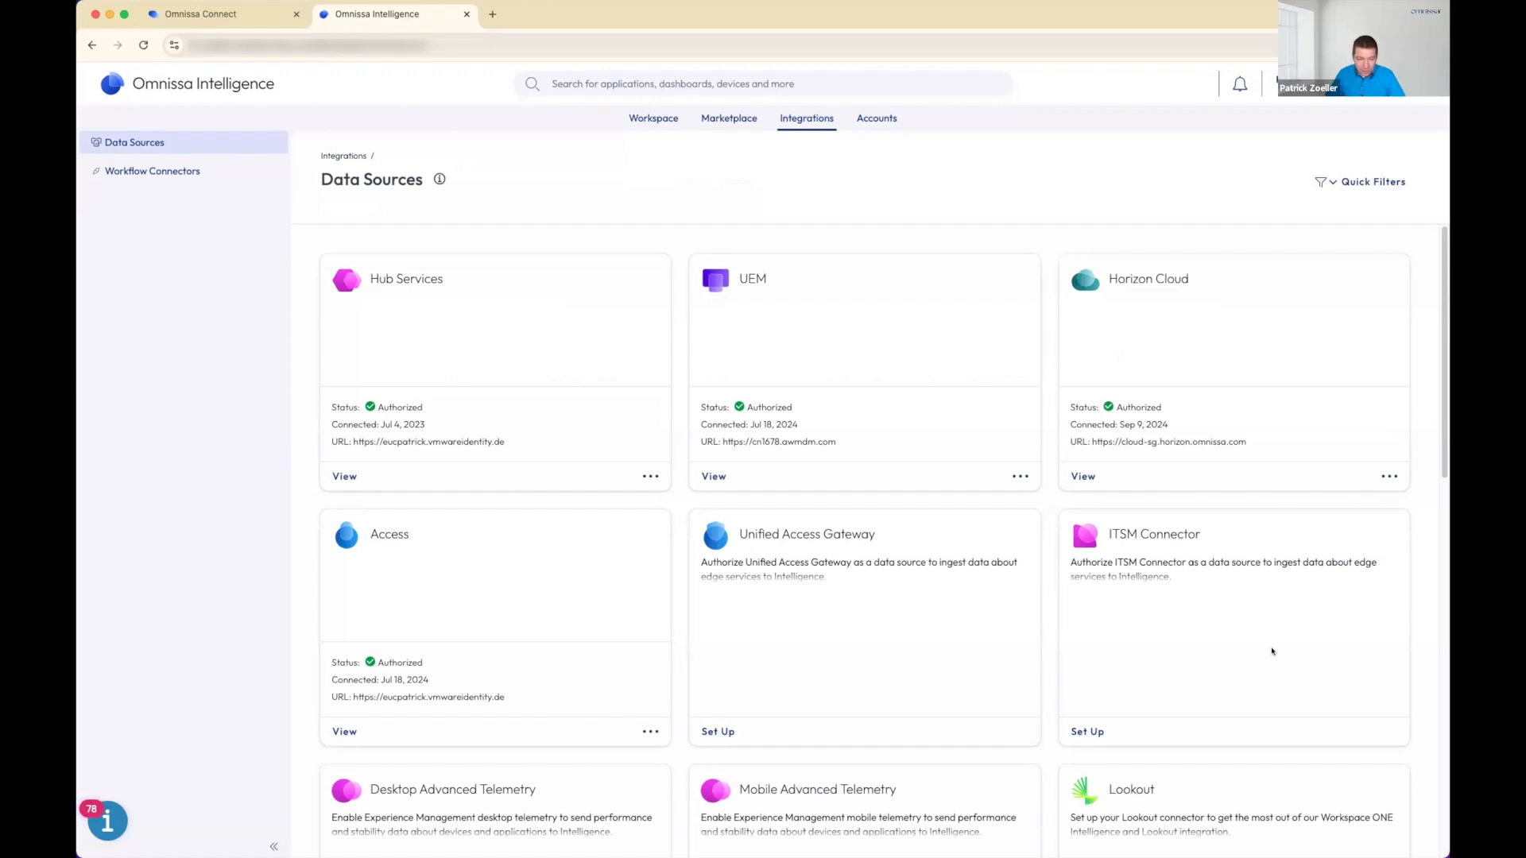
click(1083, 731)
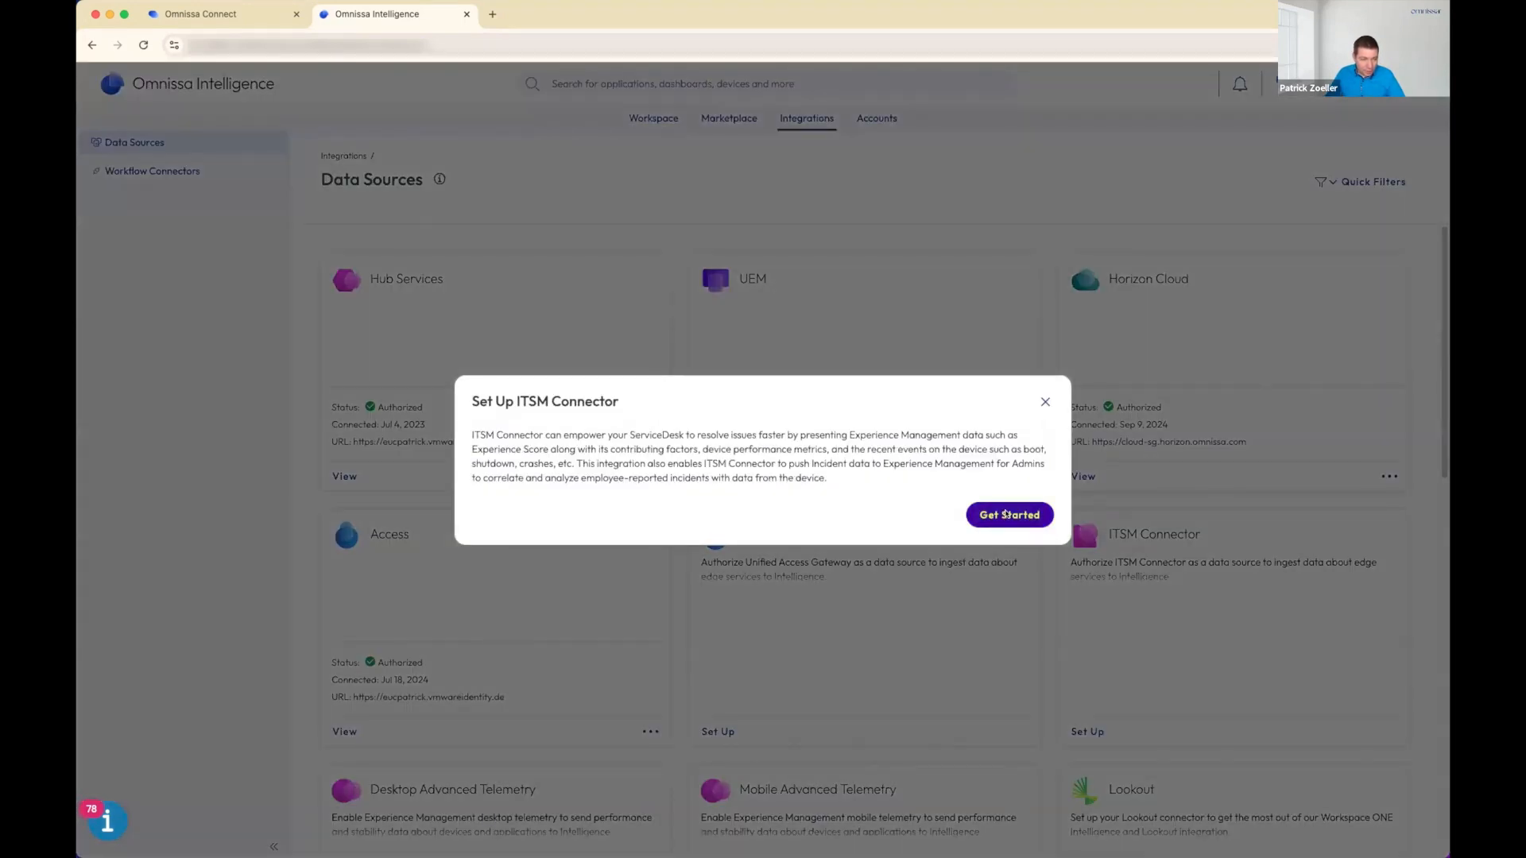
click(1004, 515)
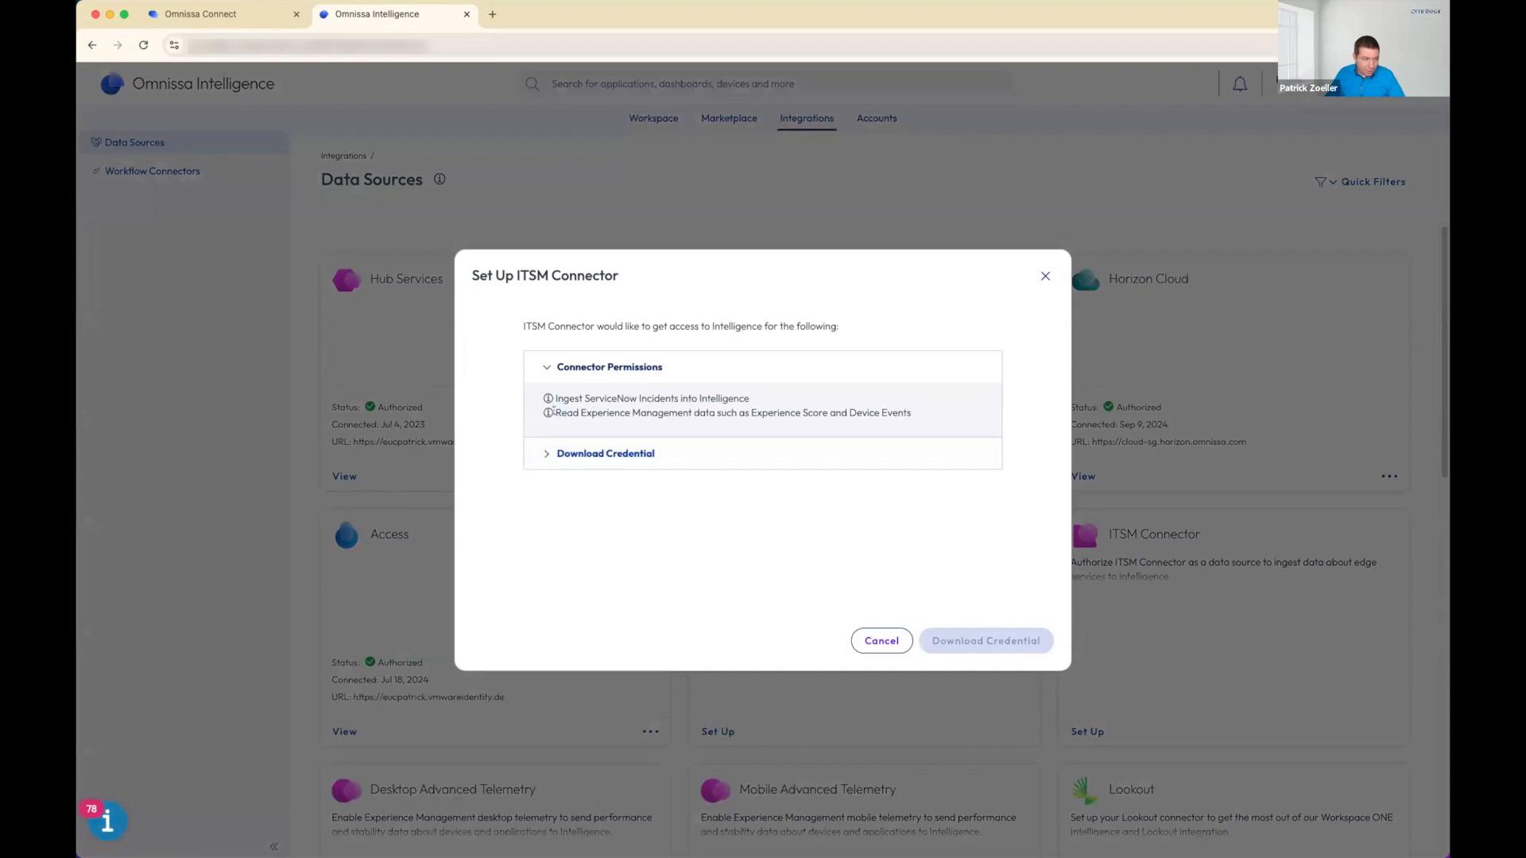
- Review the connector permissions and download the ITSM Connector credential file
drag(561, 412, 780, 408)
click(565, 399)
click(780, 409)
click(592, 452)
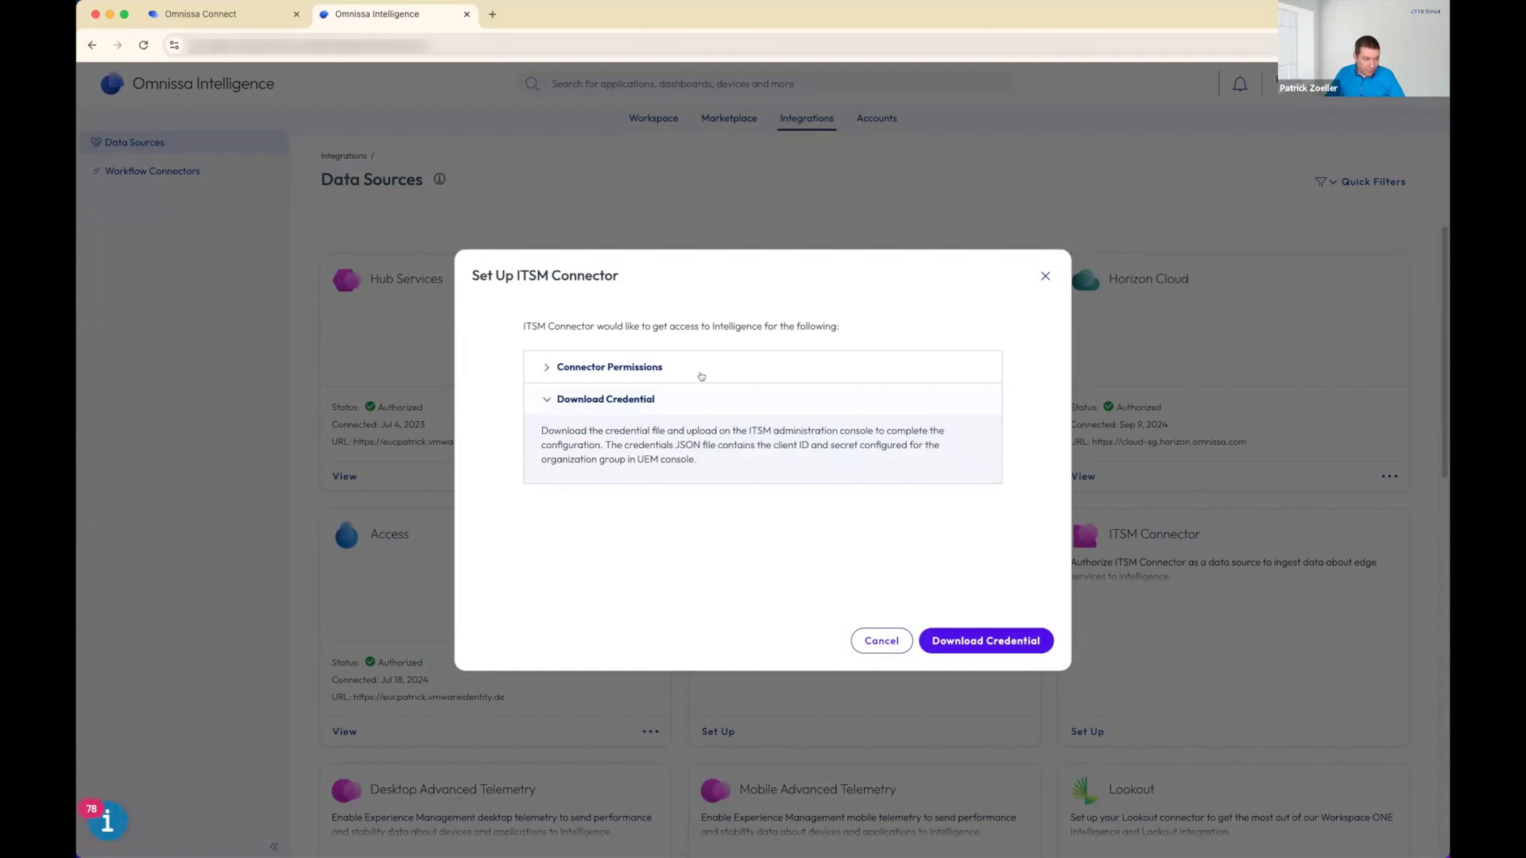
click(997, 643)
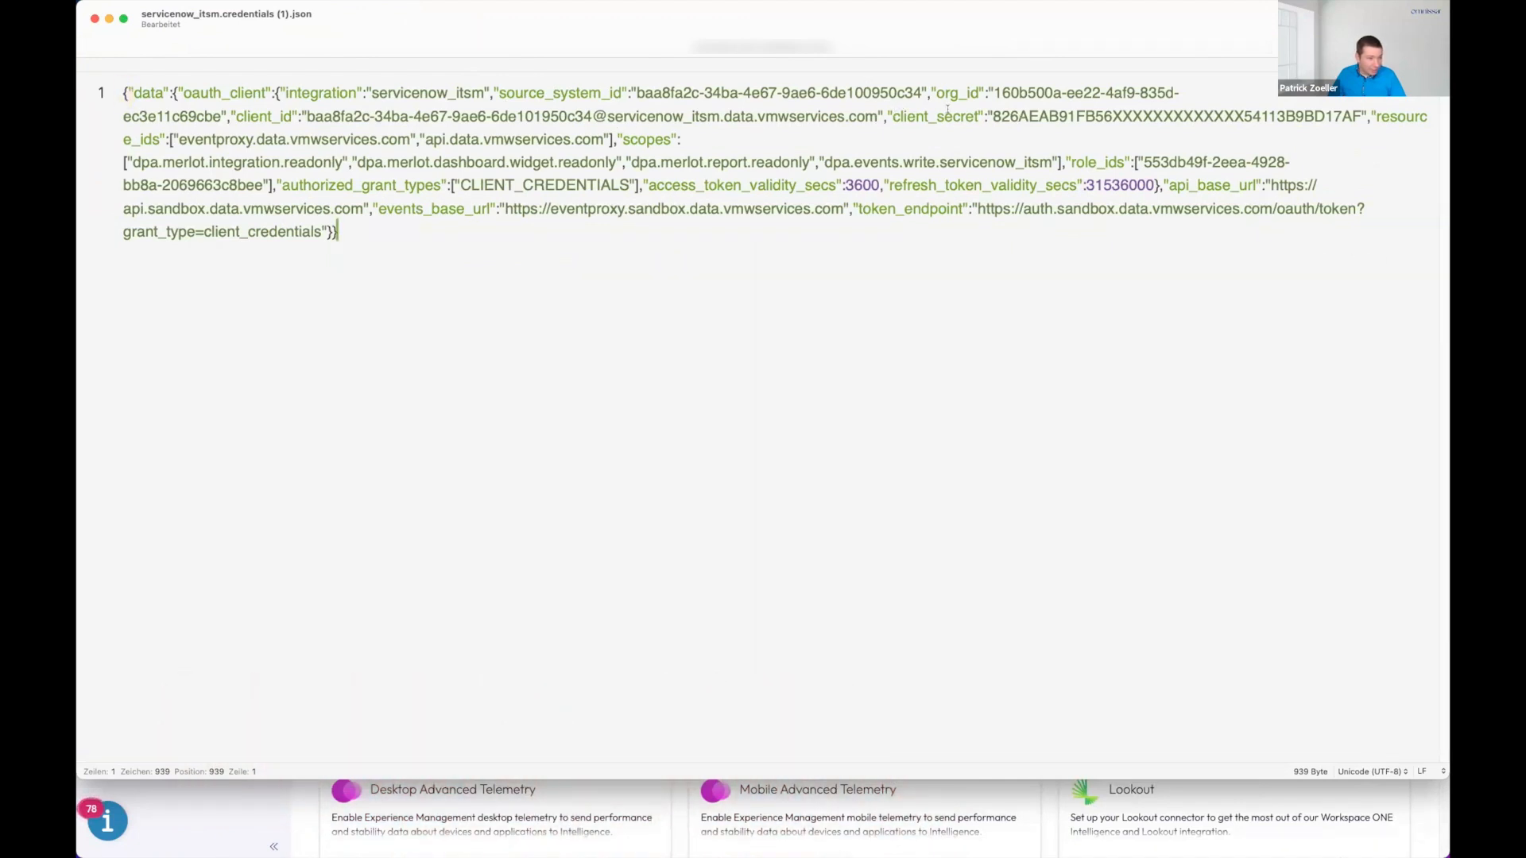
- Examine the client secret, client ID and token endpoint entries in the servicenow_itsm credentials JSON file
drag(899, 116, 1372, 115)
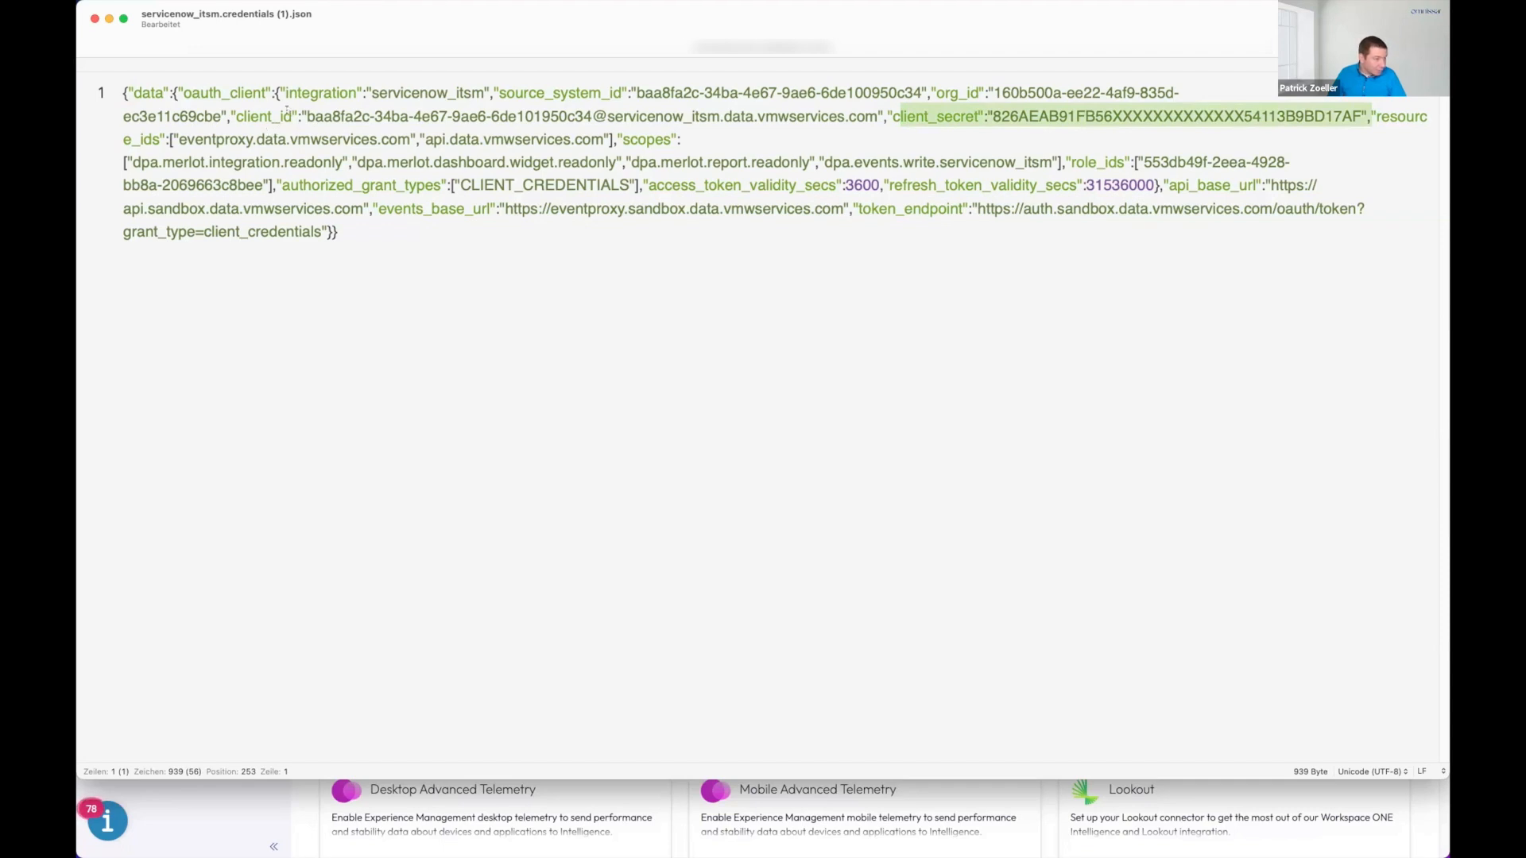
drag(240, 114, 883, 117)
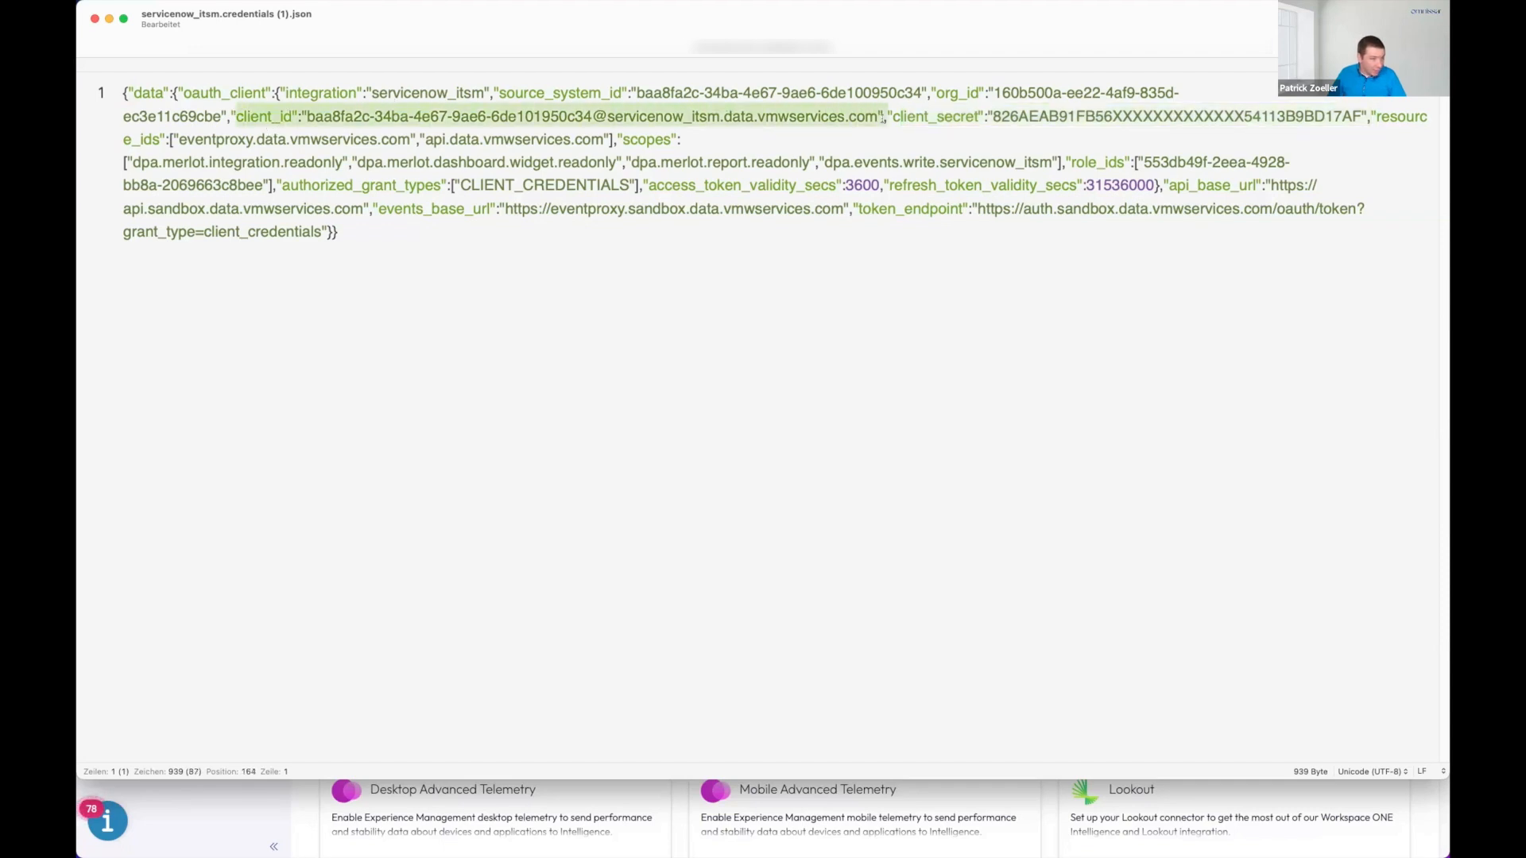
click(875, 365)
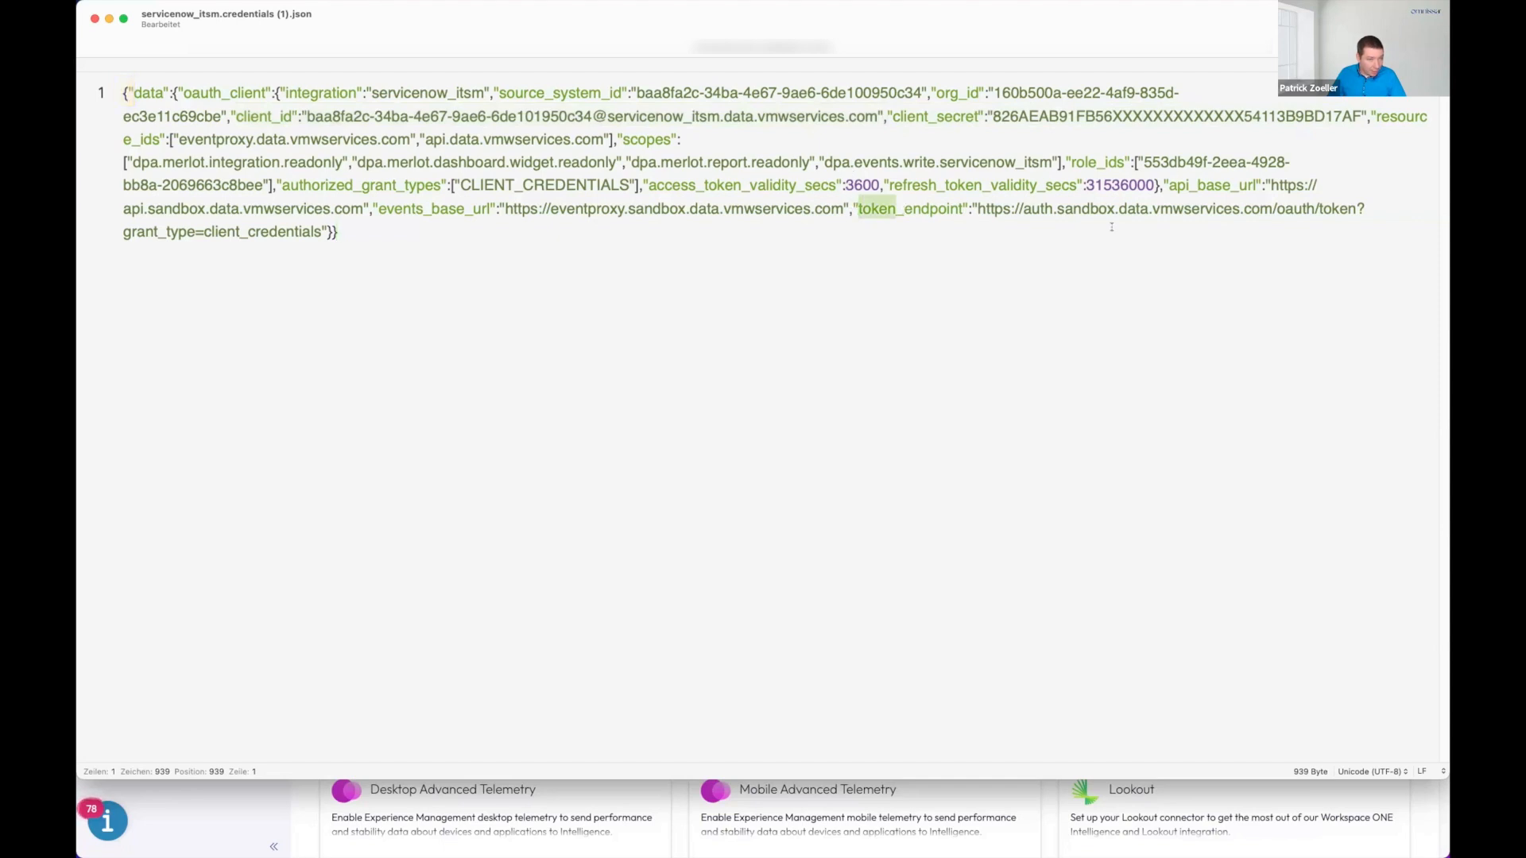
drag(858, 209, 1351, 209)
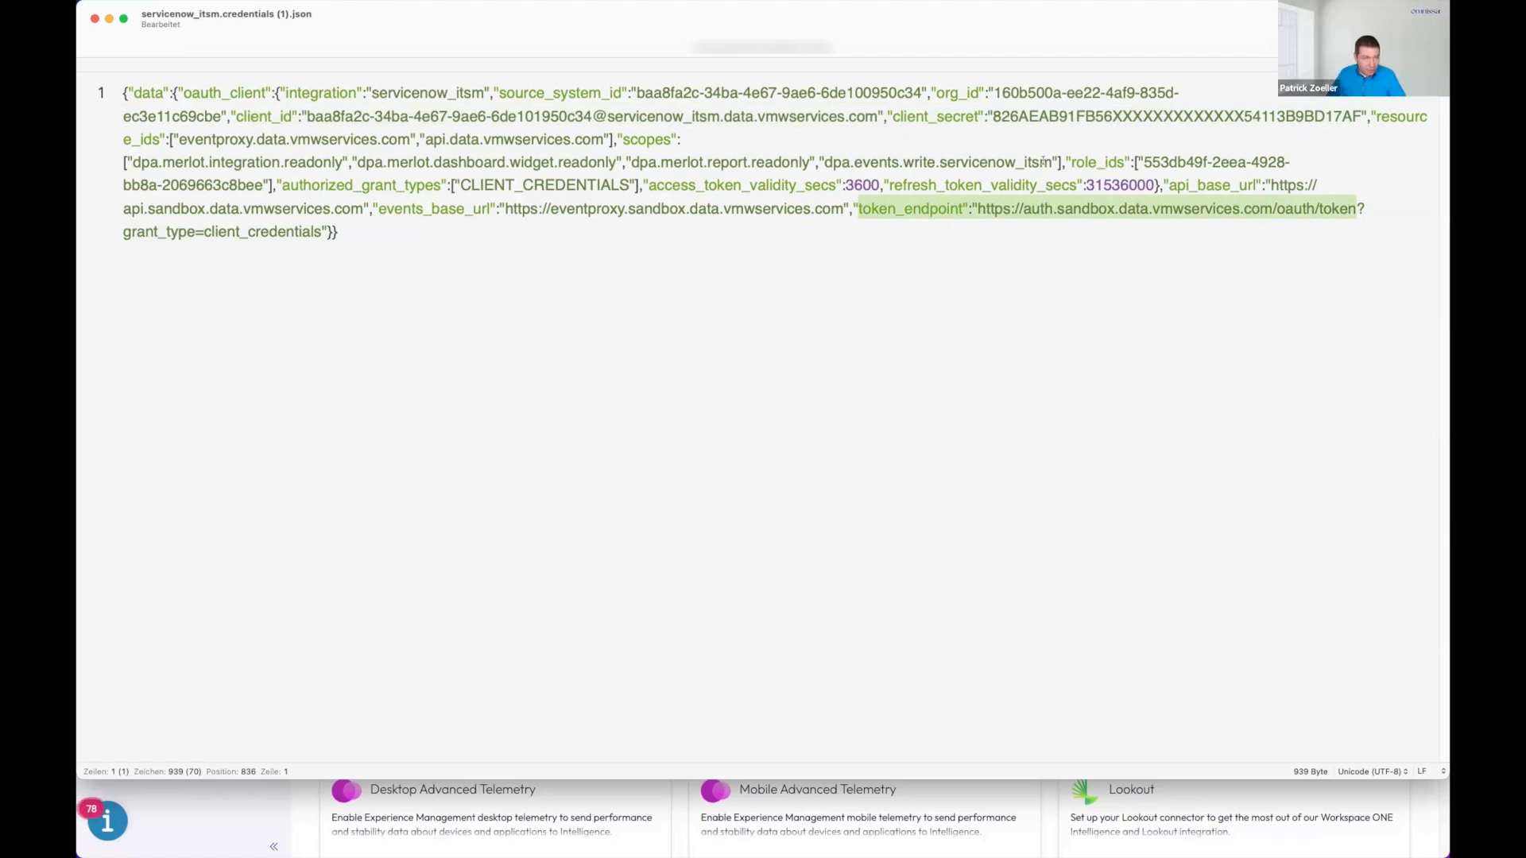
drag(976, 12, 1525, 477)
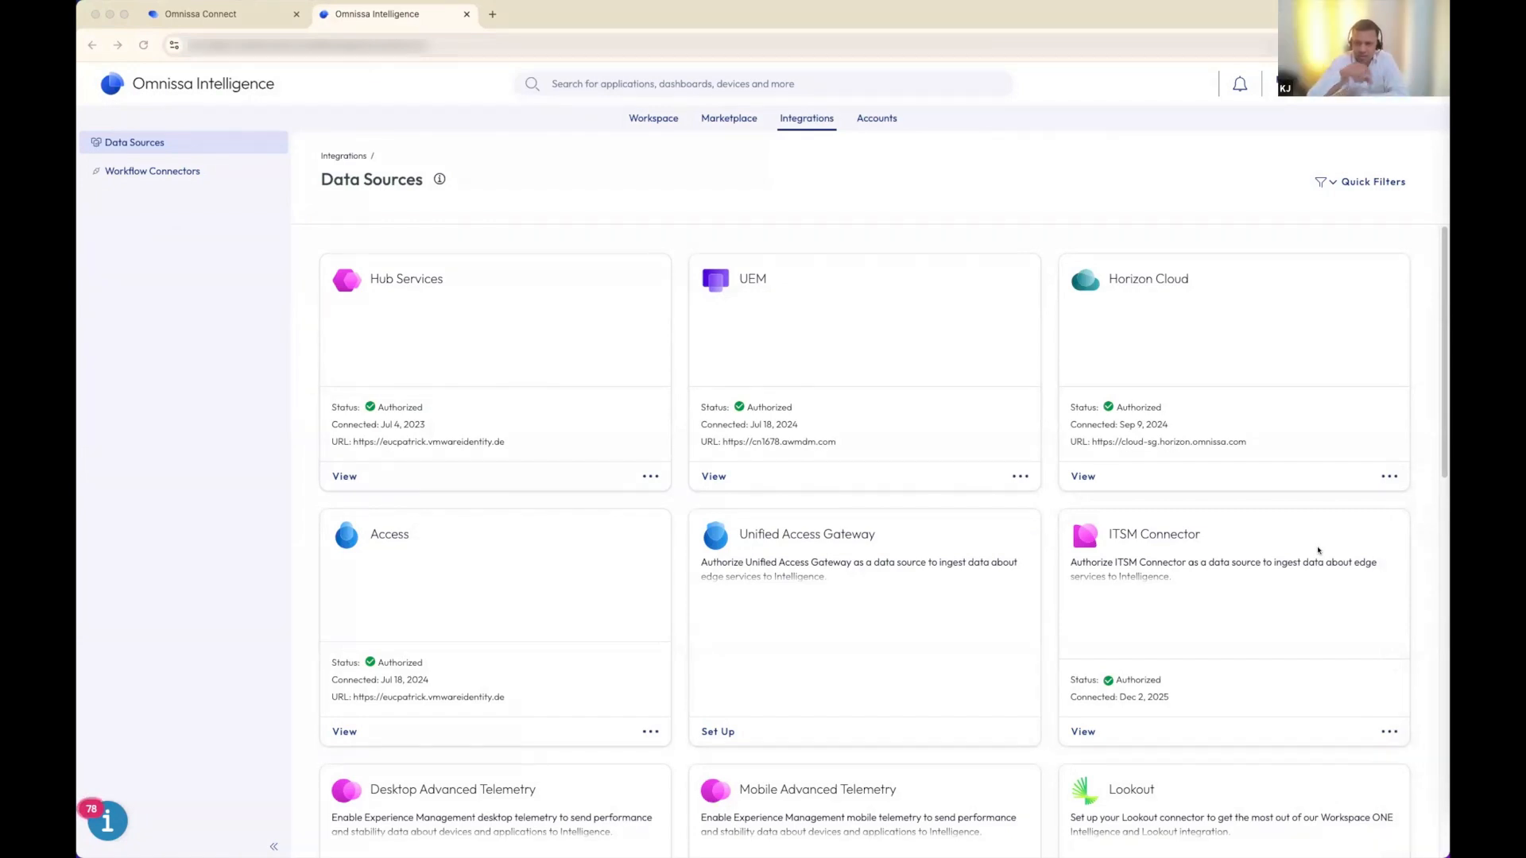
- Open Service Accounts, view the form for adding a service account, and leave it without creating one
click(1084, 732)
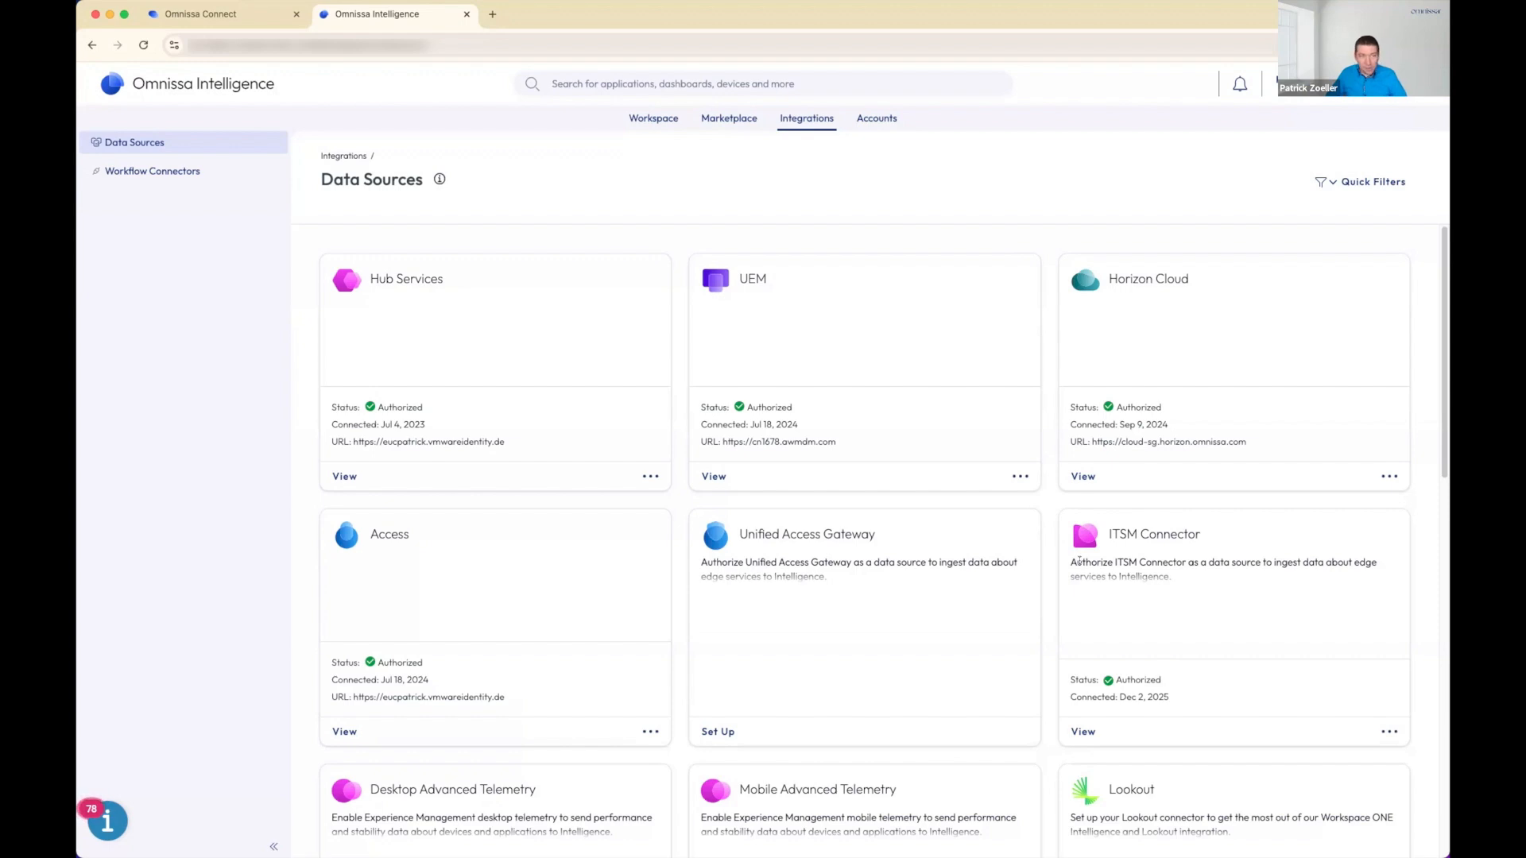
click(876, 119)
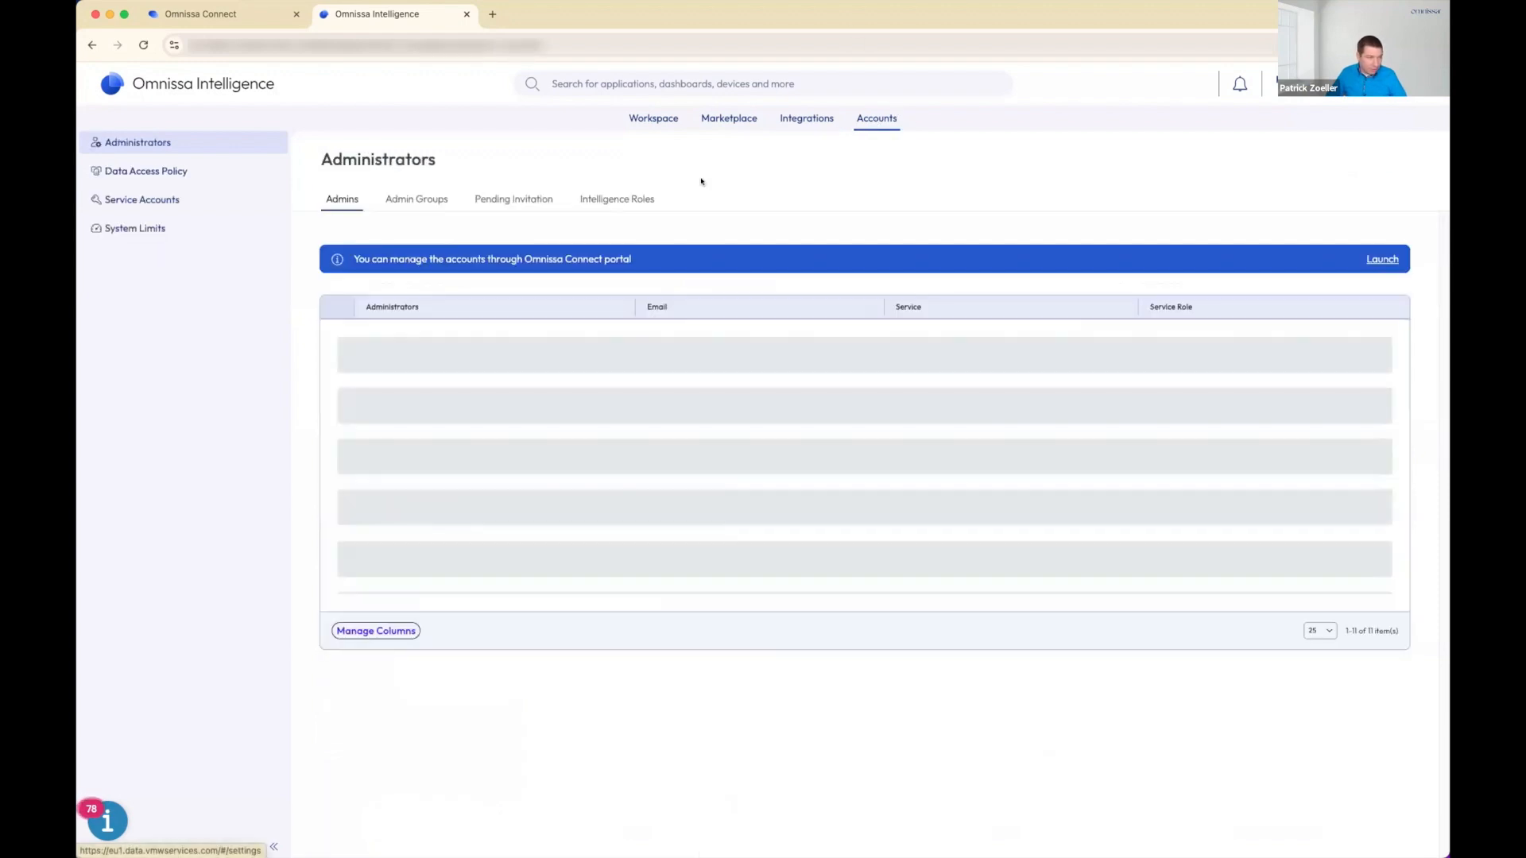
click(187, 199)
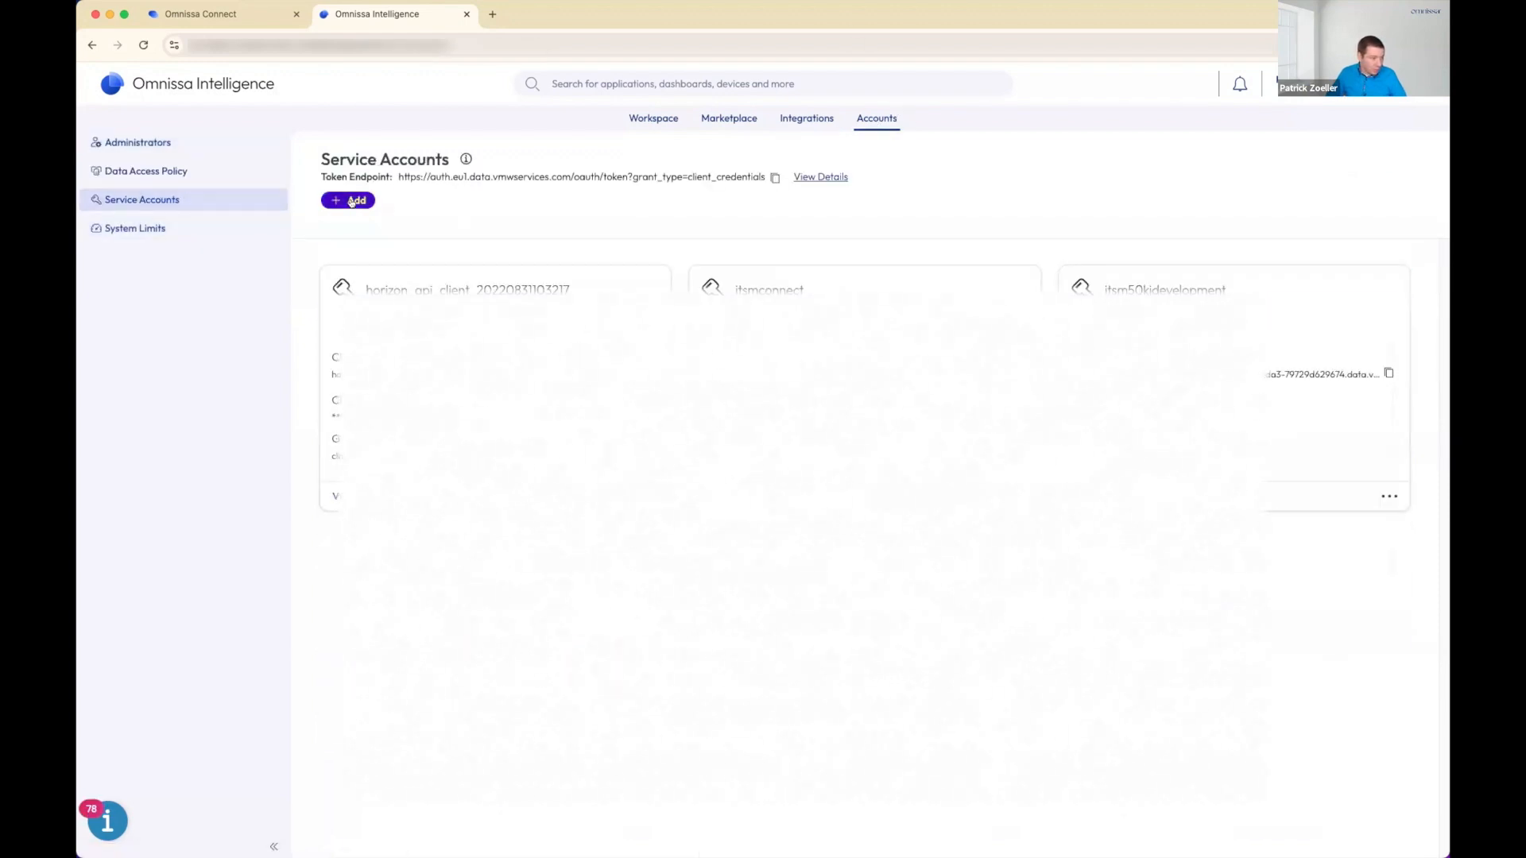
click(350, 202)
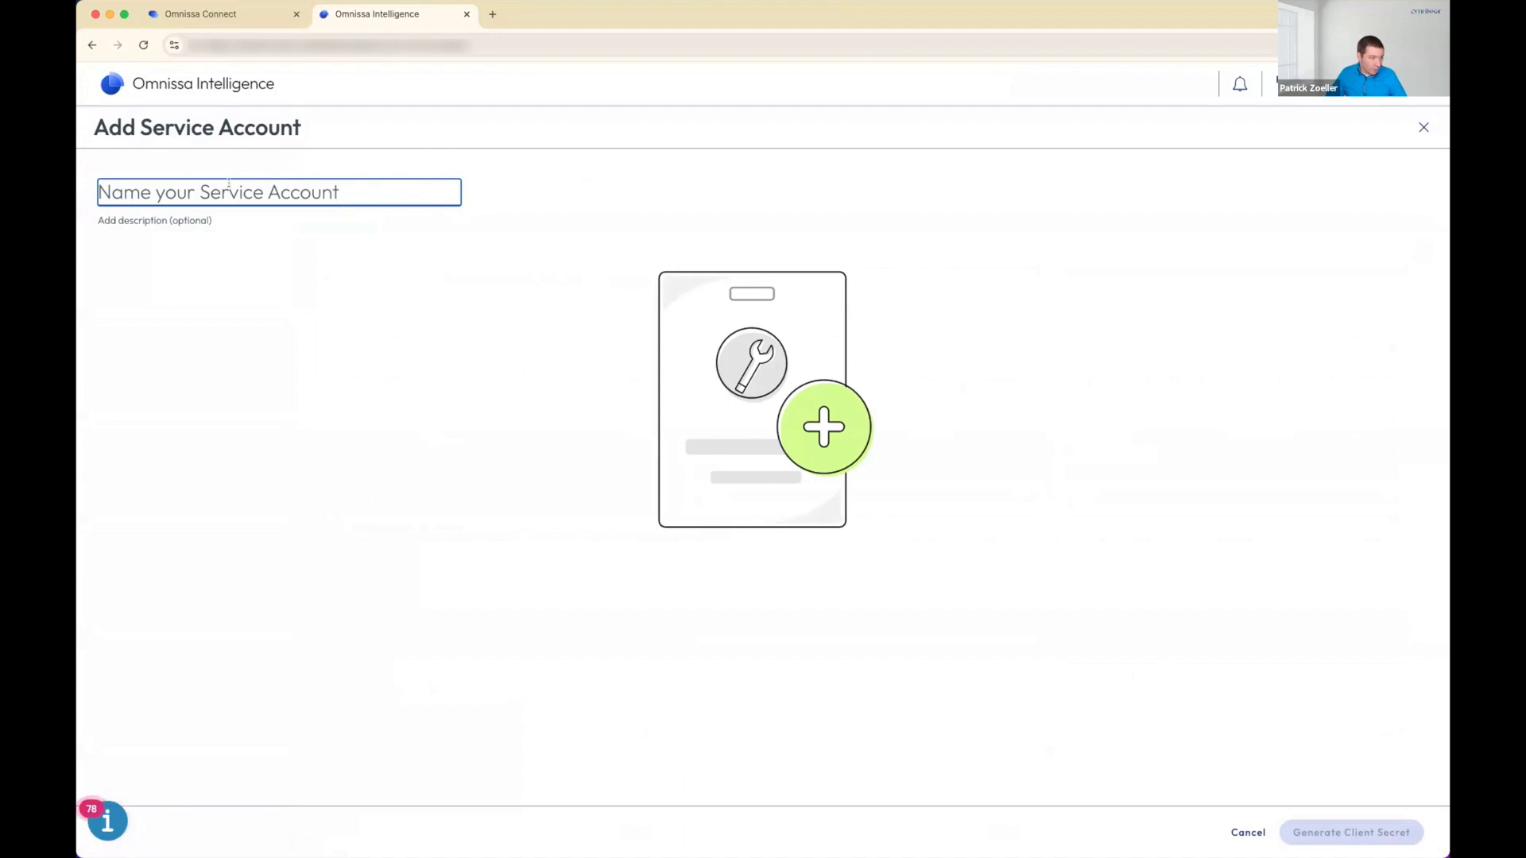
click(1230, 832)
click(915, 492)
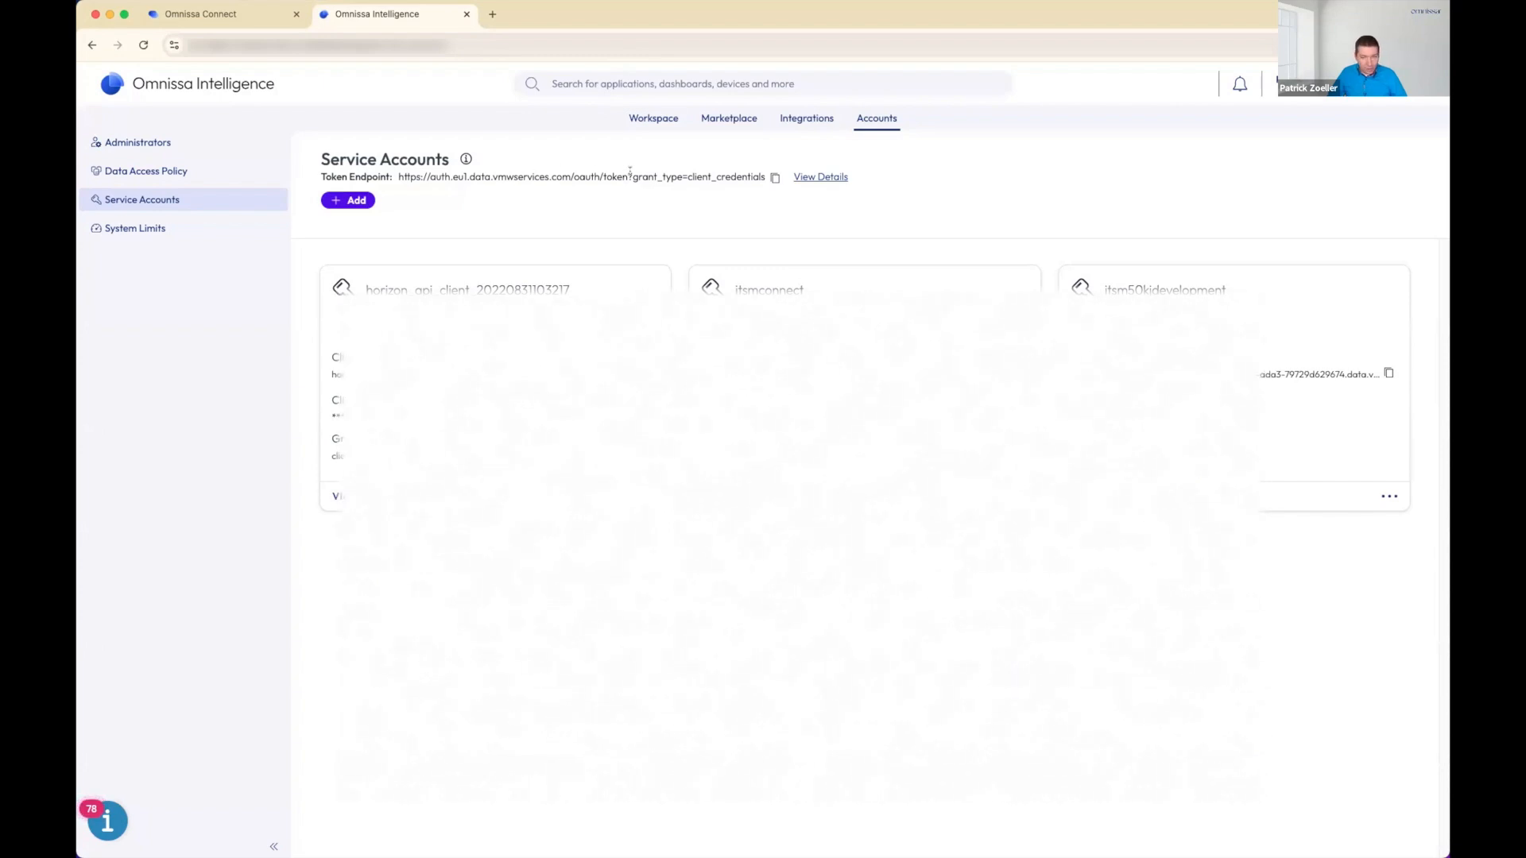
- Switch to the Omnissa Intelligence Requirements documentation and examine the Frankfurt region's API URL destinations
click(1448, 111)
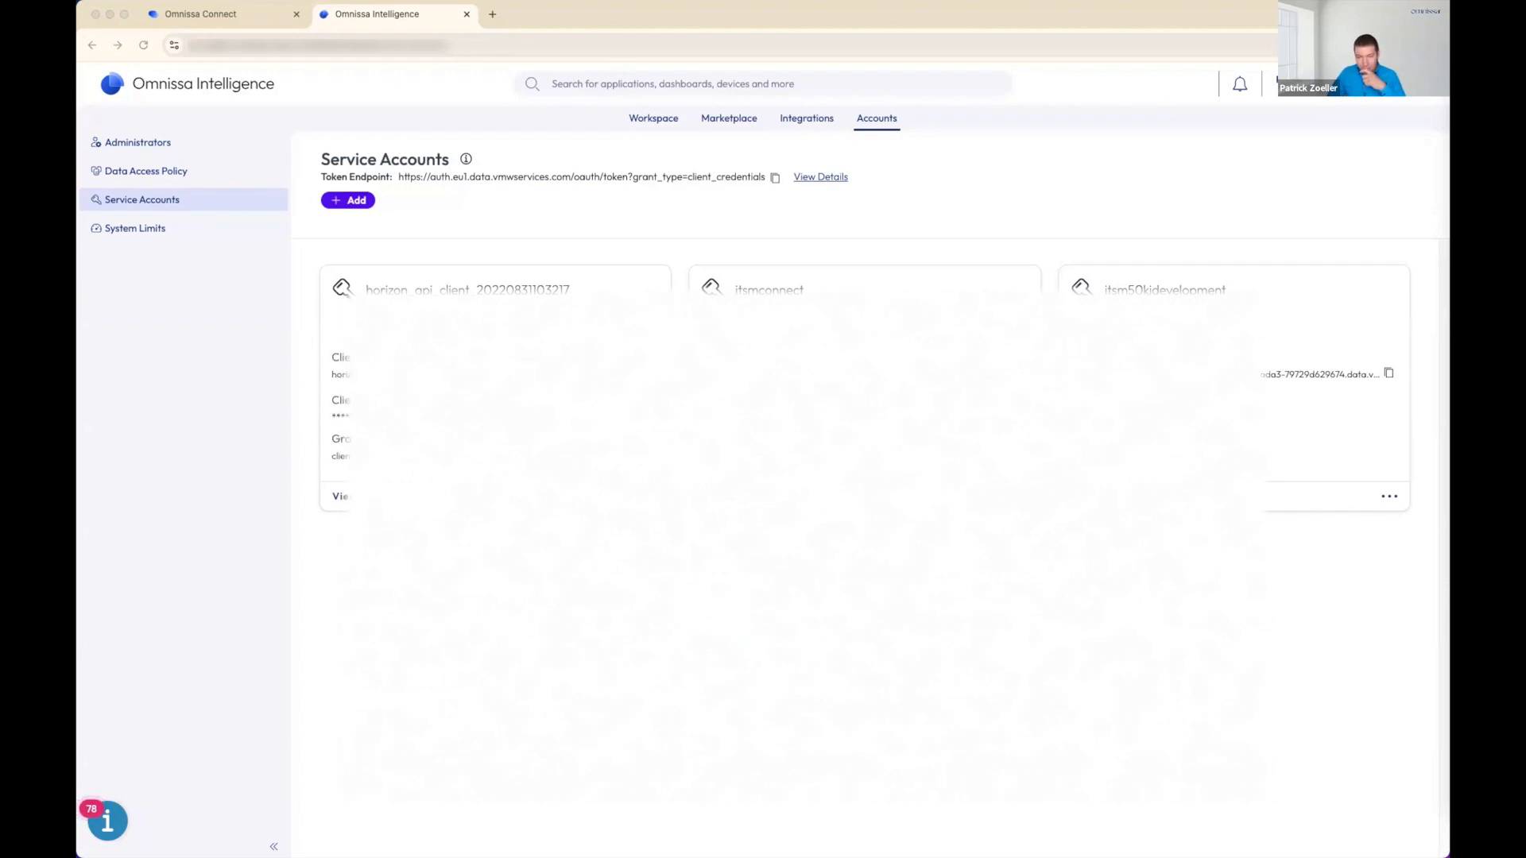
drag(1448, 80, 635, 10)
scroll(616, 305, up, 2)
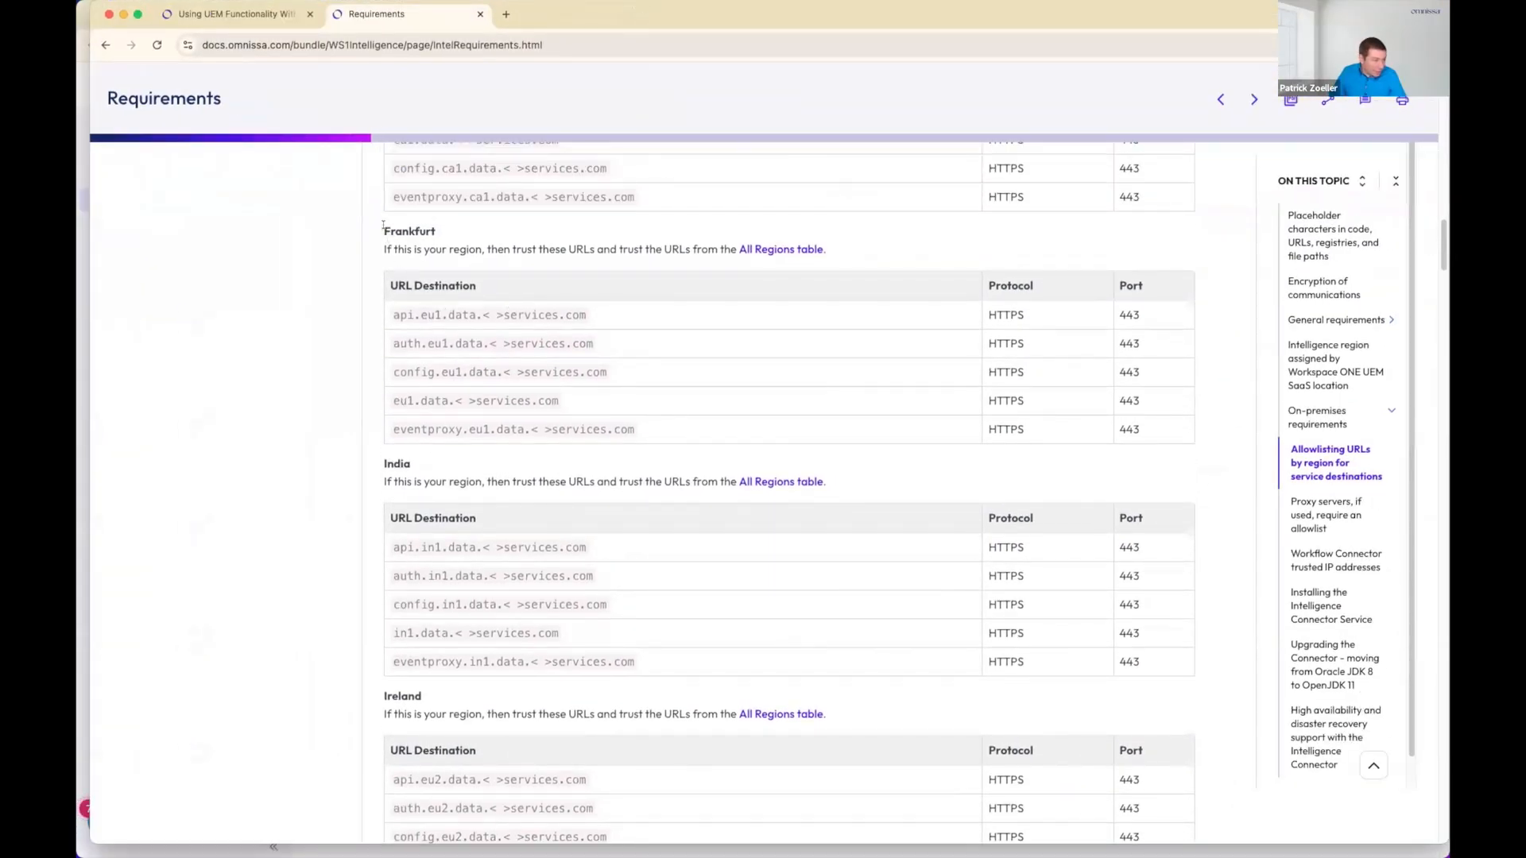
drag(447, 221, 454, 249)
click(453, 251)
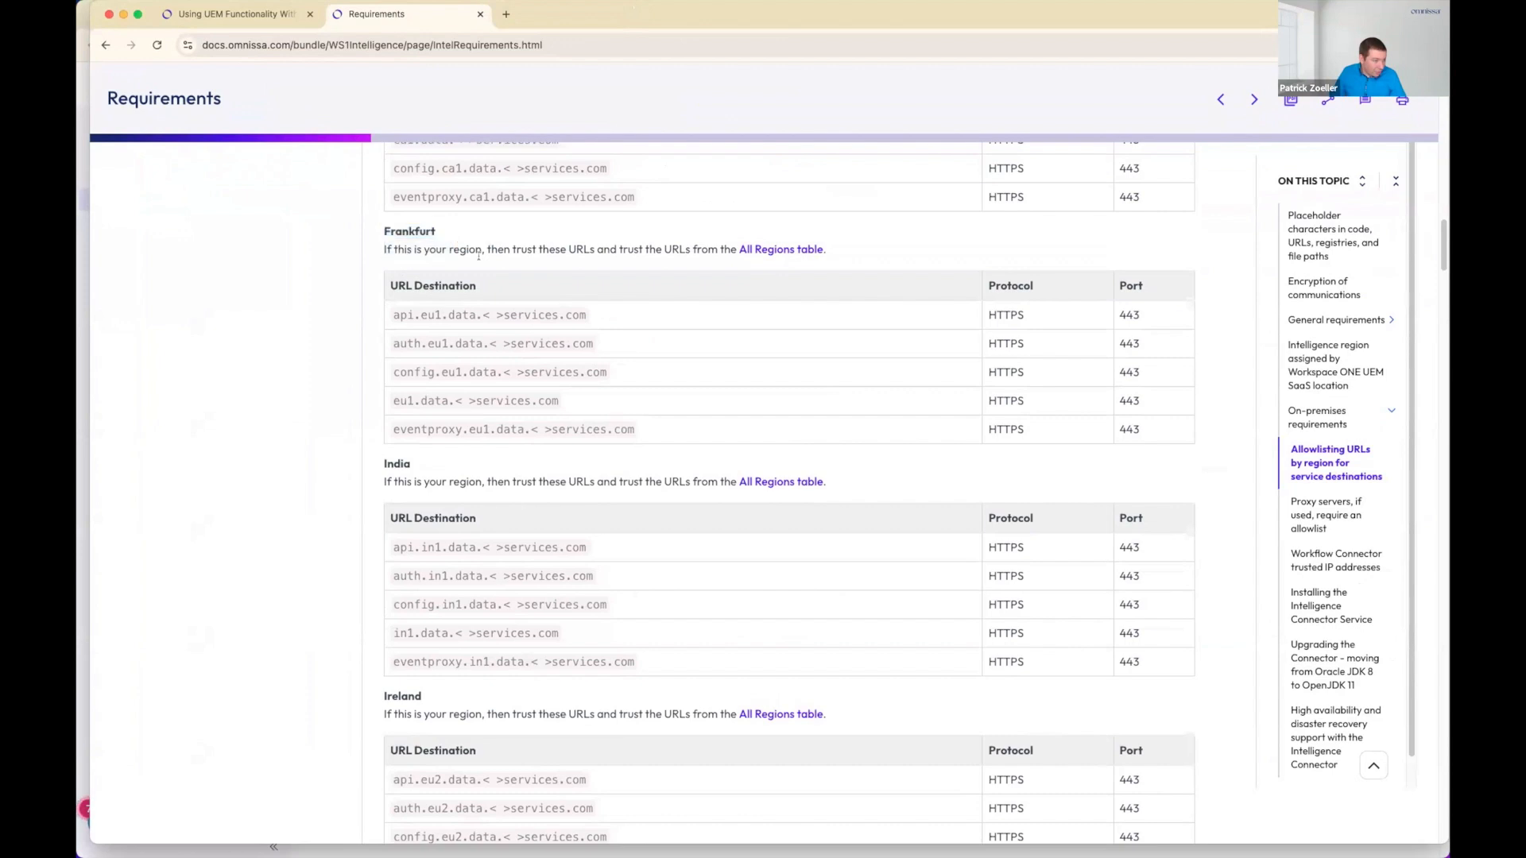
double_click(445, 311)
click(543, 296)
drag(394, 314, 631, 310)
scroll(630, 310, up, 1)
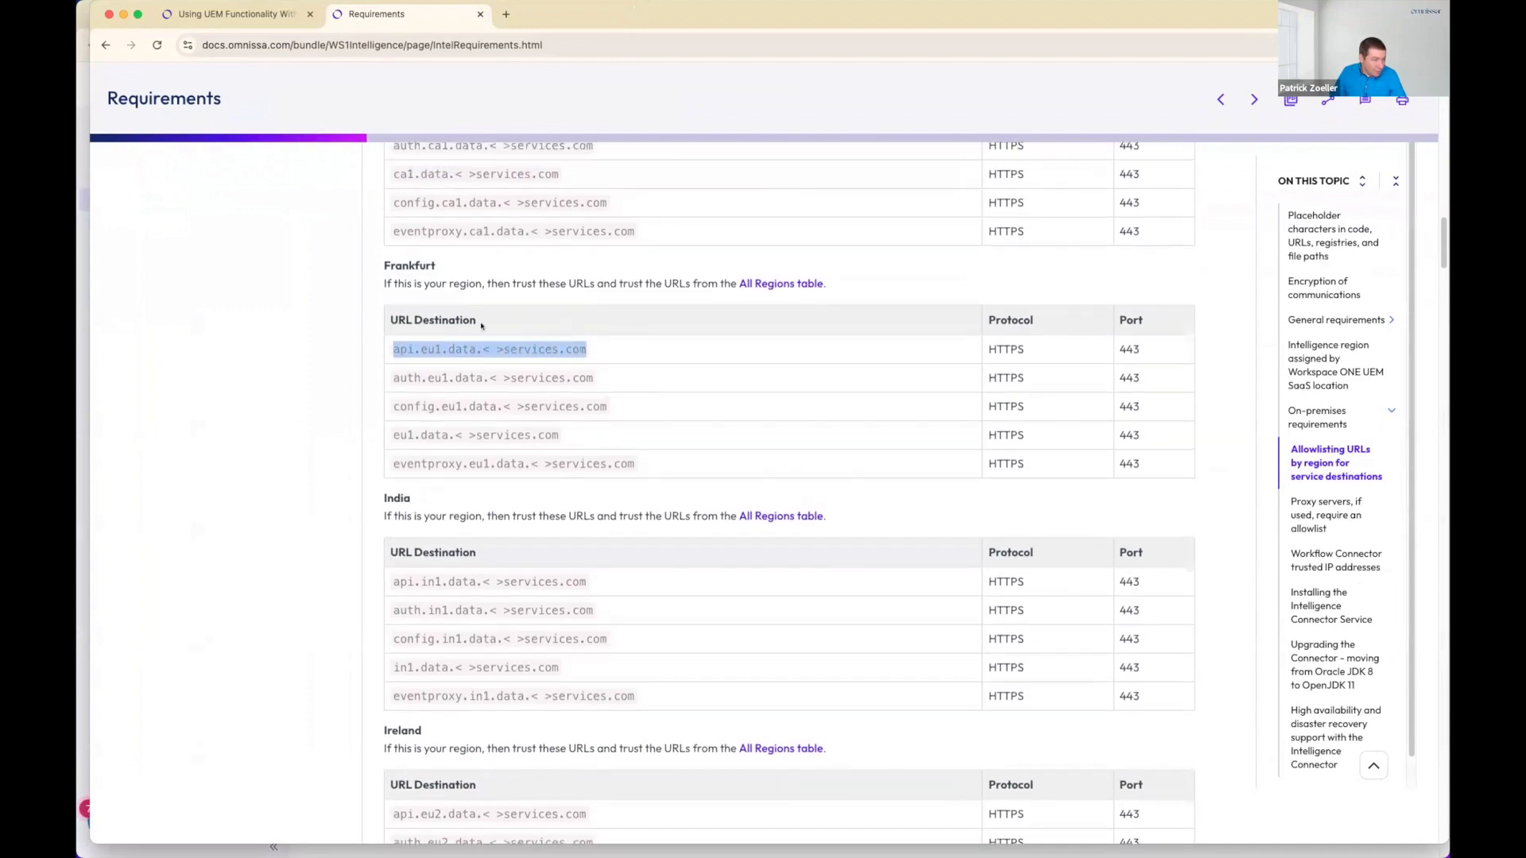
scroll(481, 325, up, 2)
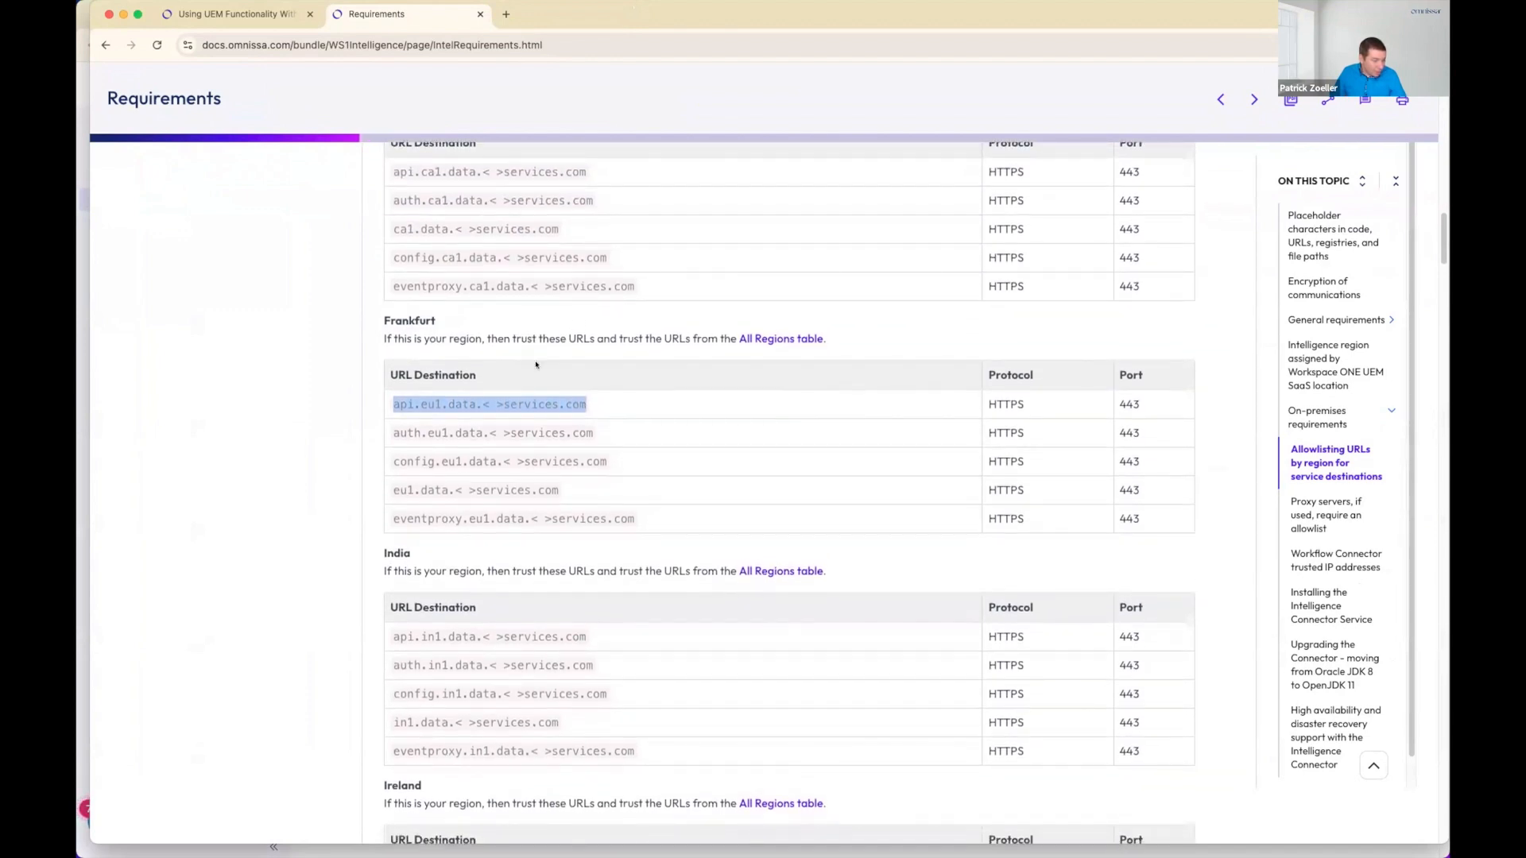
scroll(536, 364, down, 1)
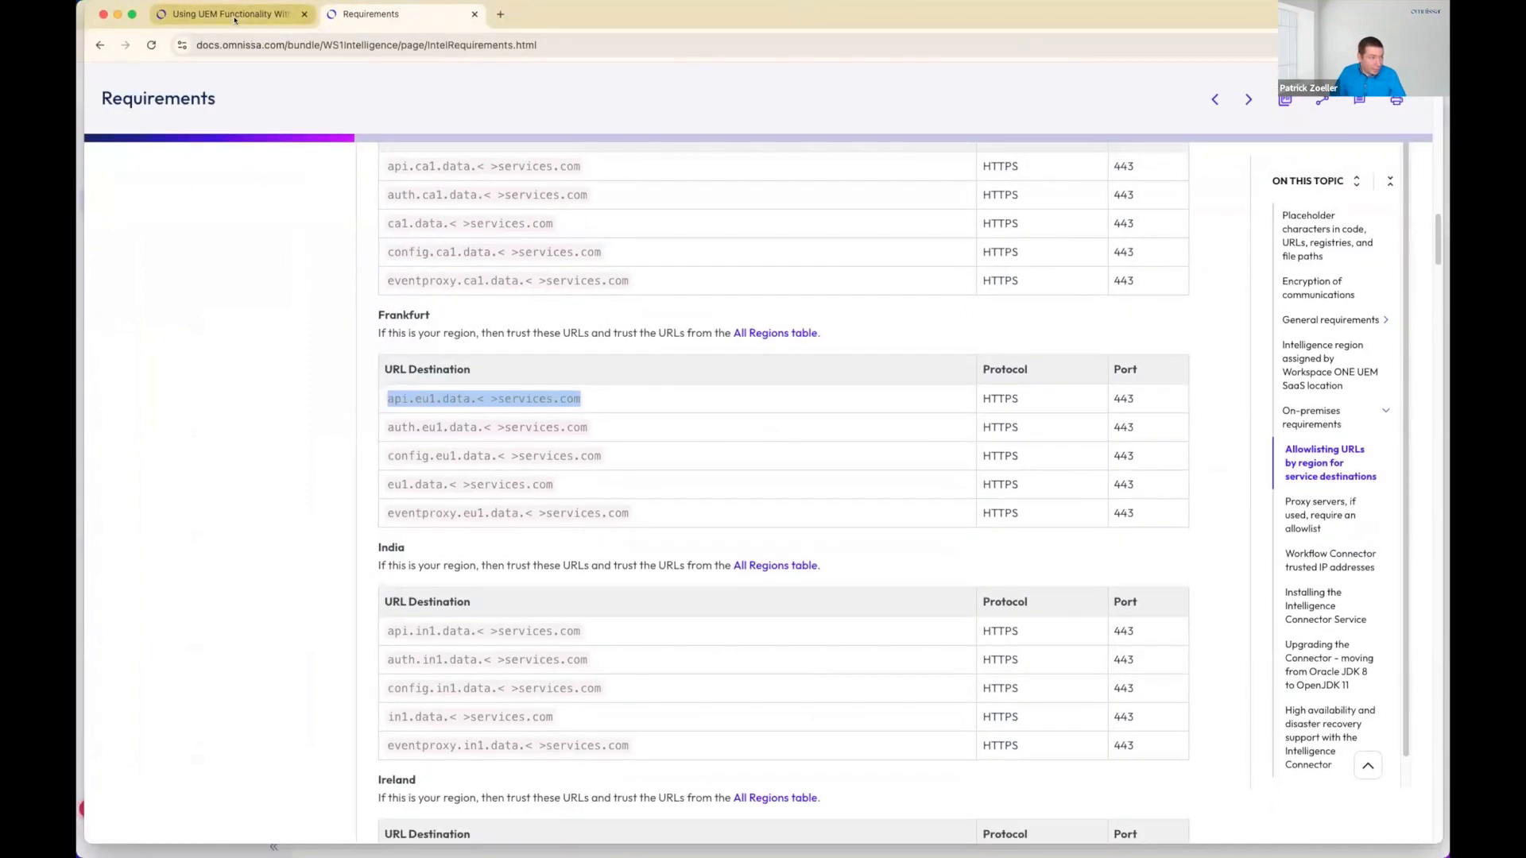
- Examine the Frankfurt (Germany) OAuth token URL in the "Using UEM Functionality With a REST API" documentation
click(242, 13)
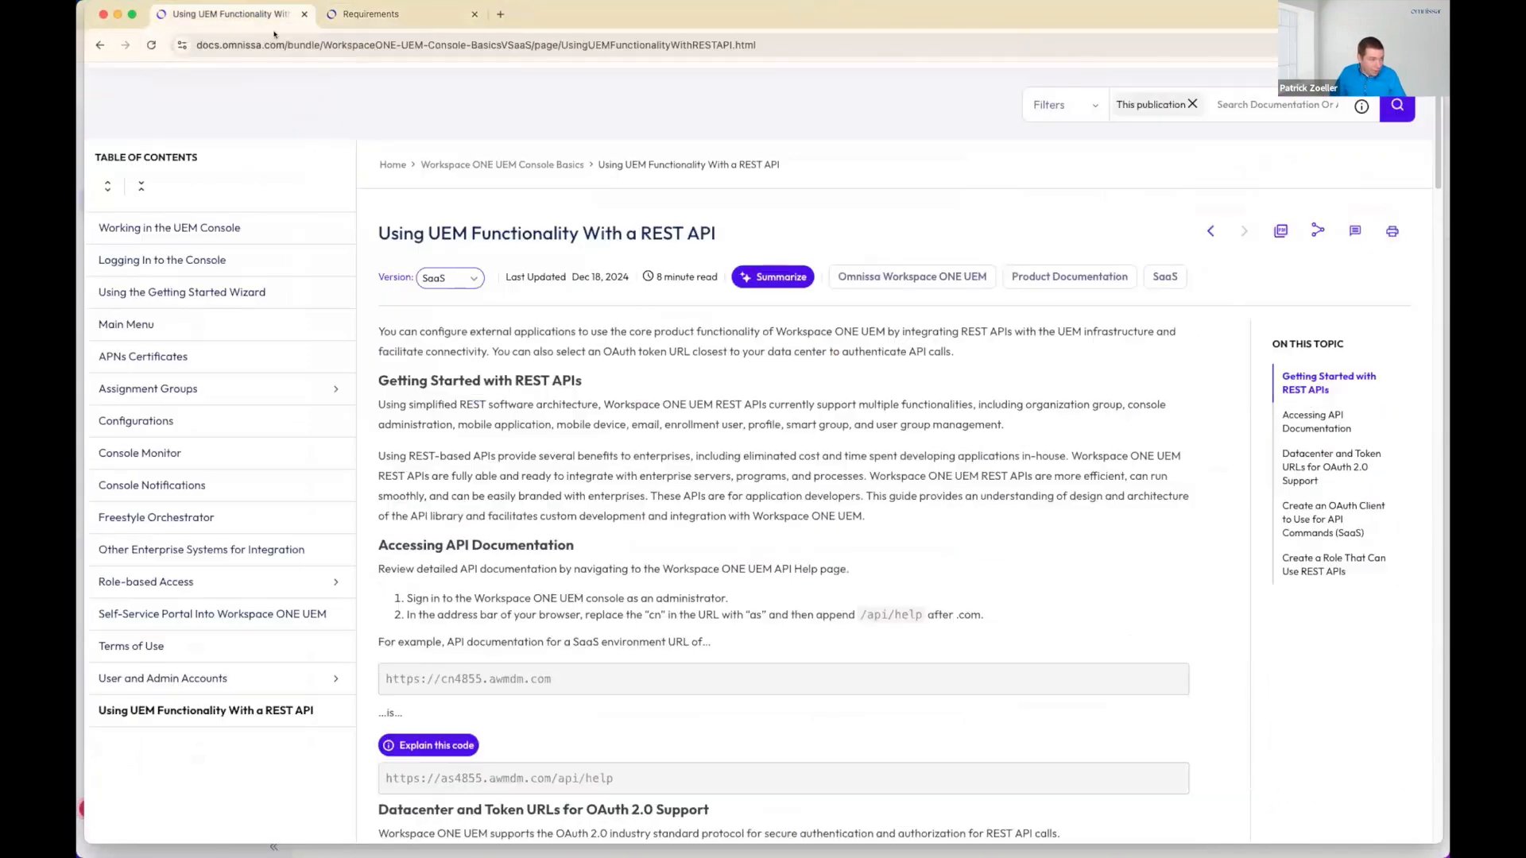
scroll(623, 434, down, 7)
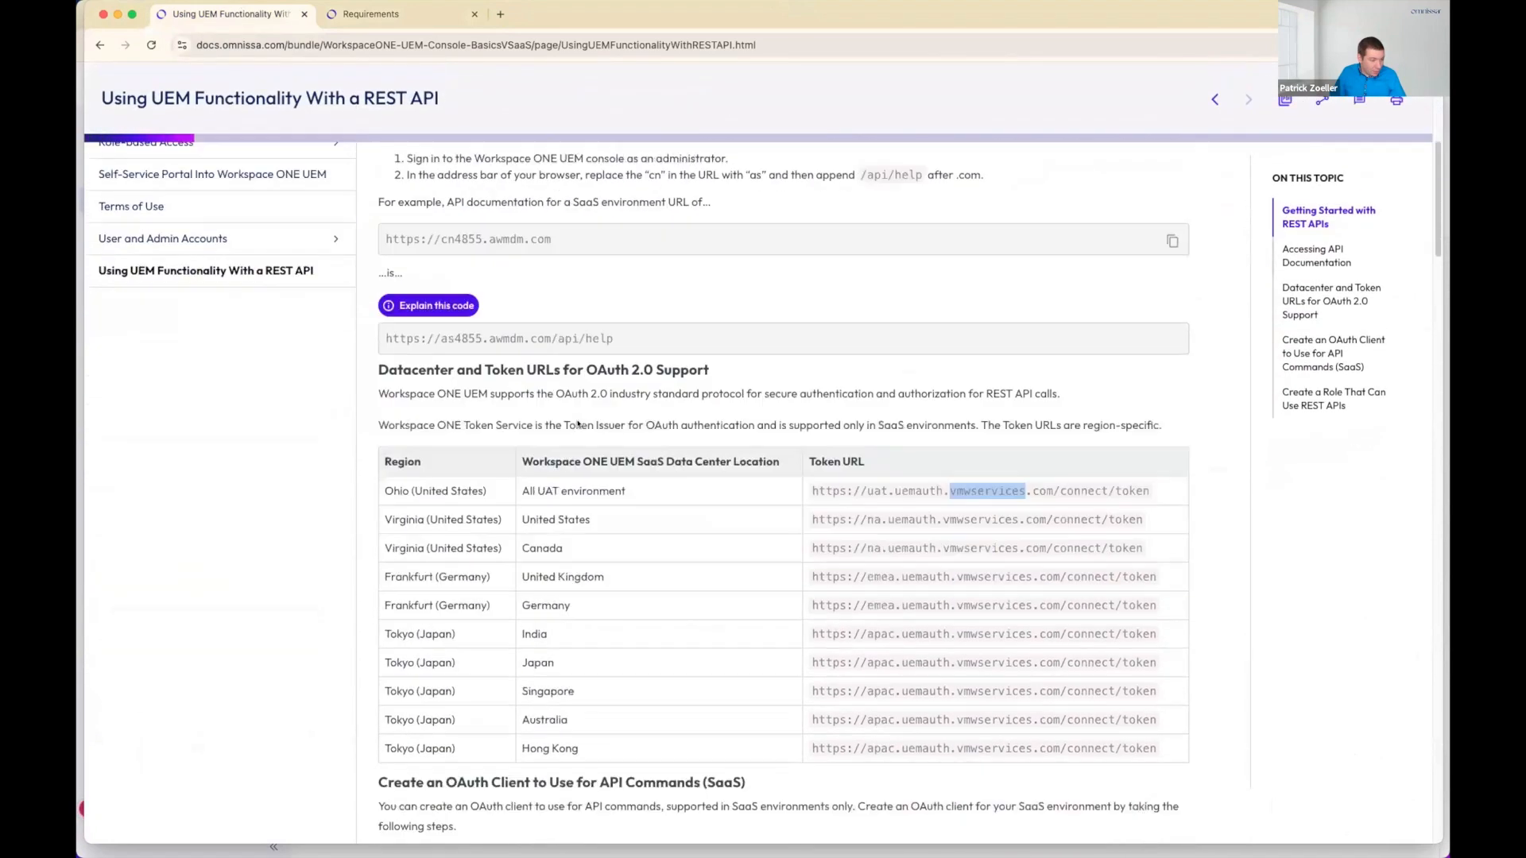
click(589, 555)
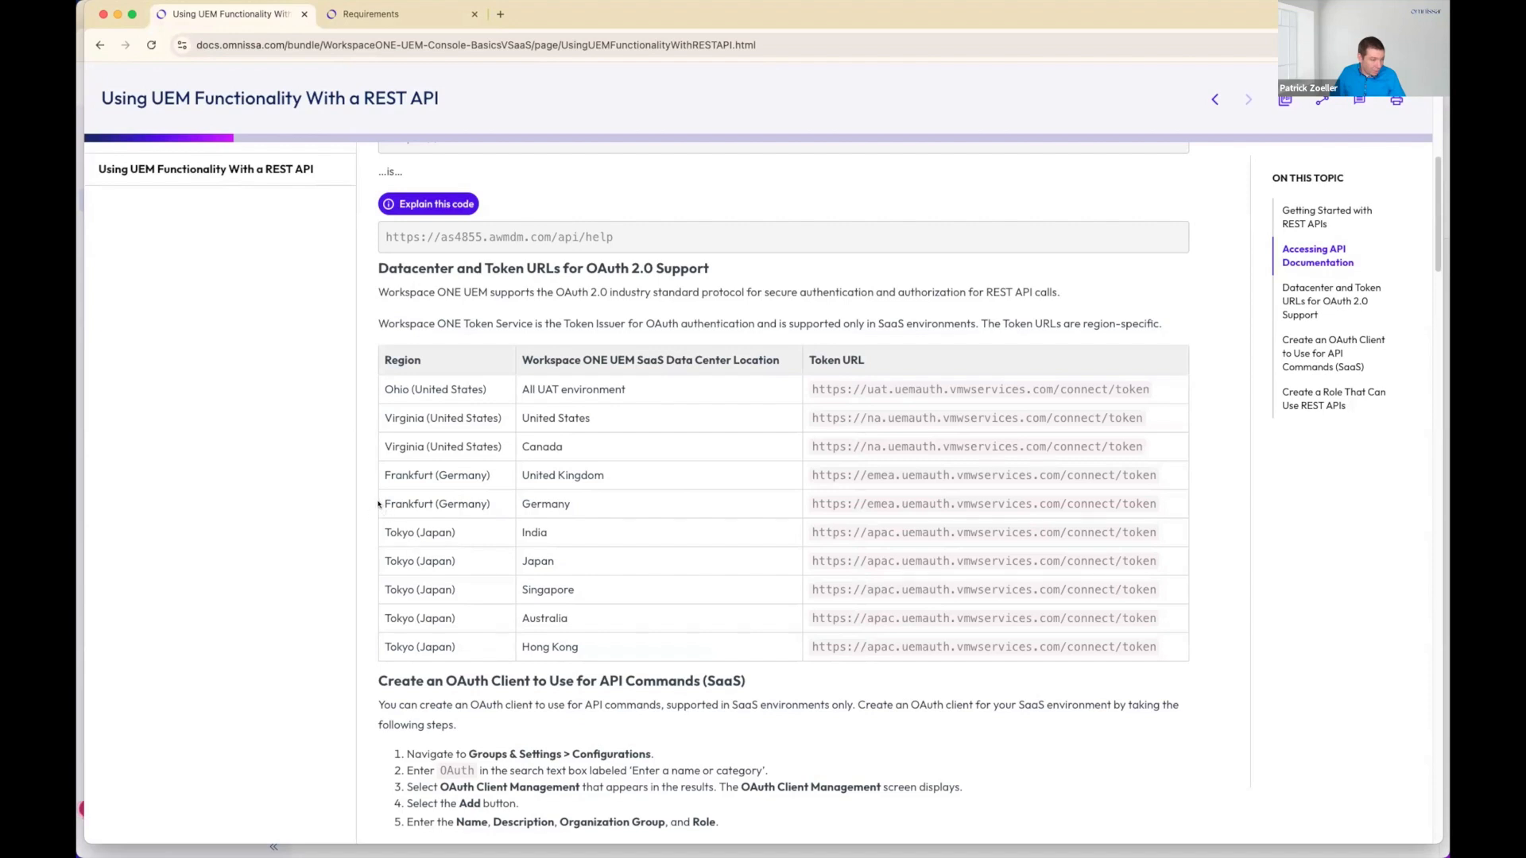
drag(380, 503, 690, 488)
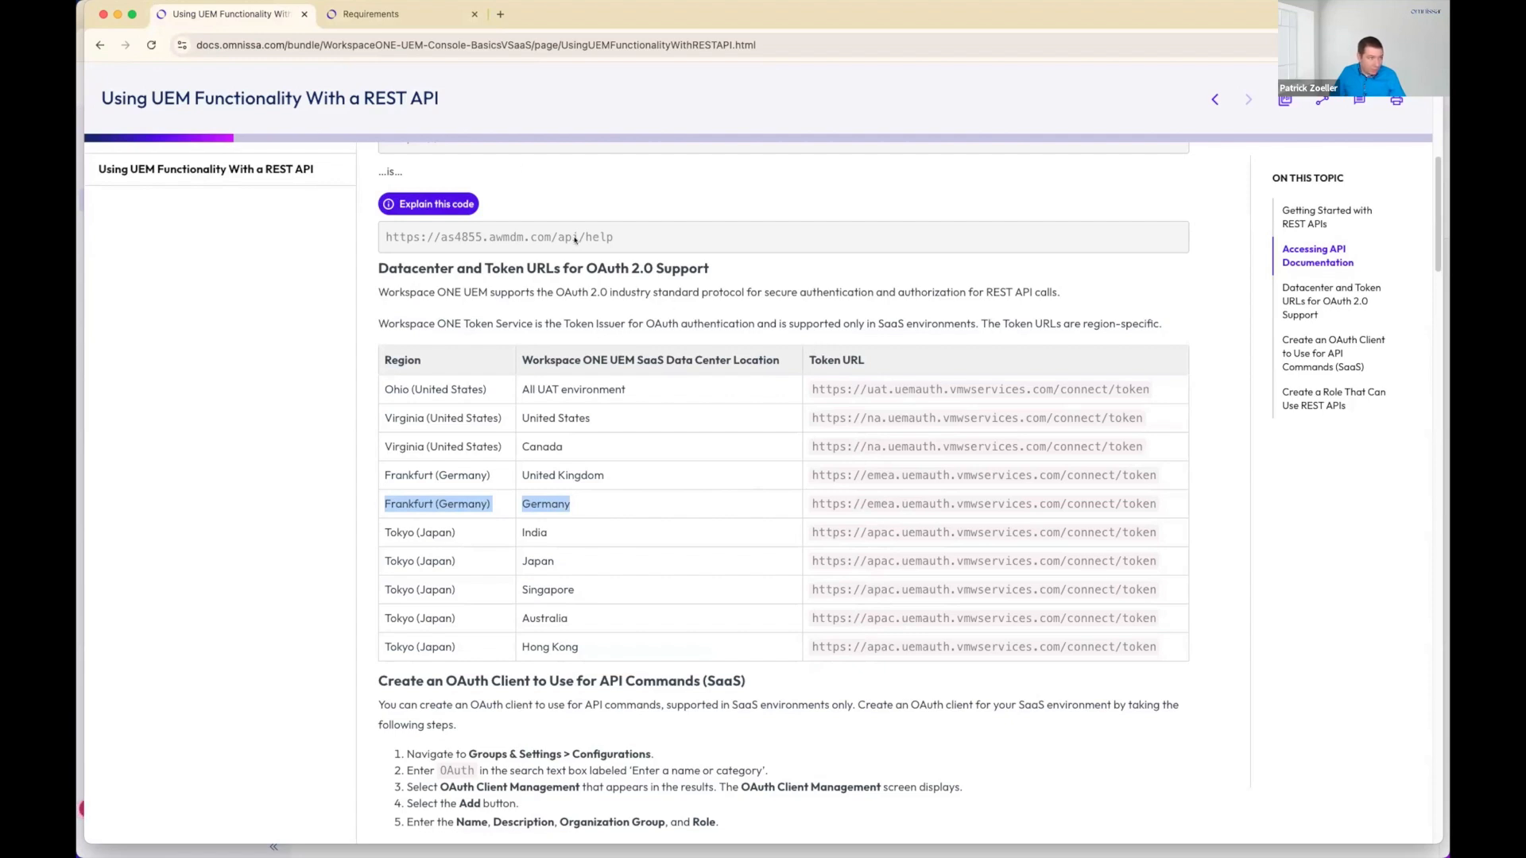
scroll(654, 328, up, 2)
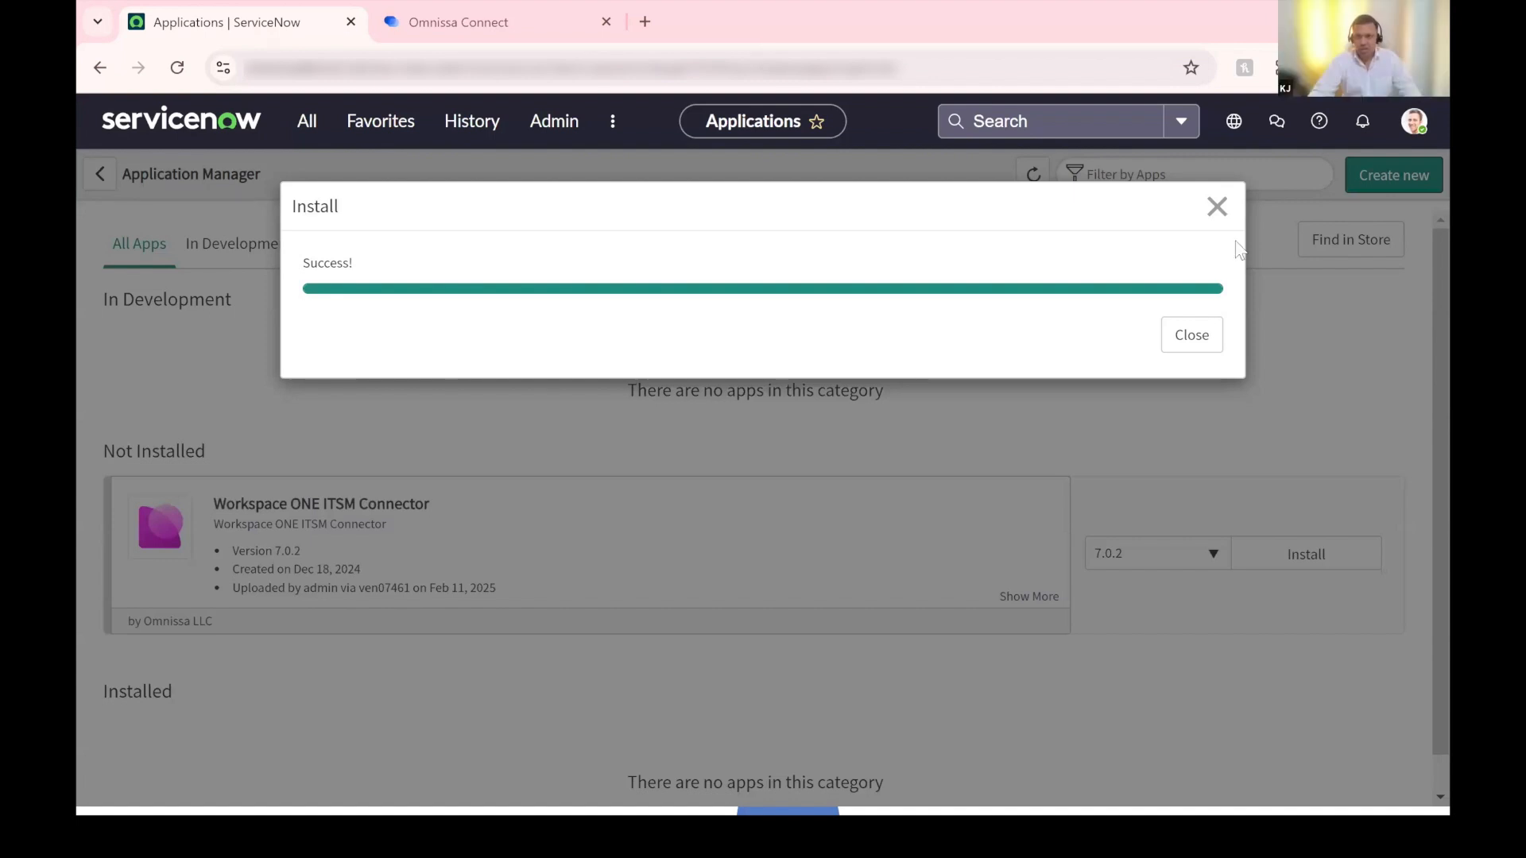
- Close the Workspace ONE ITSM Connector install dialog in the ServiceNow Application Manager
click(1217, 206)
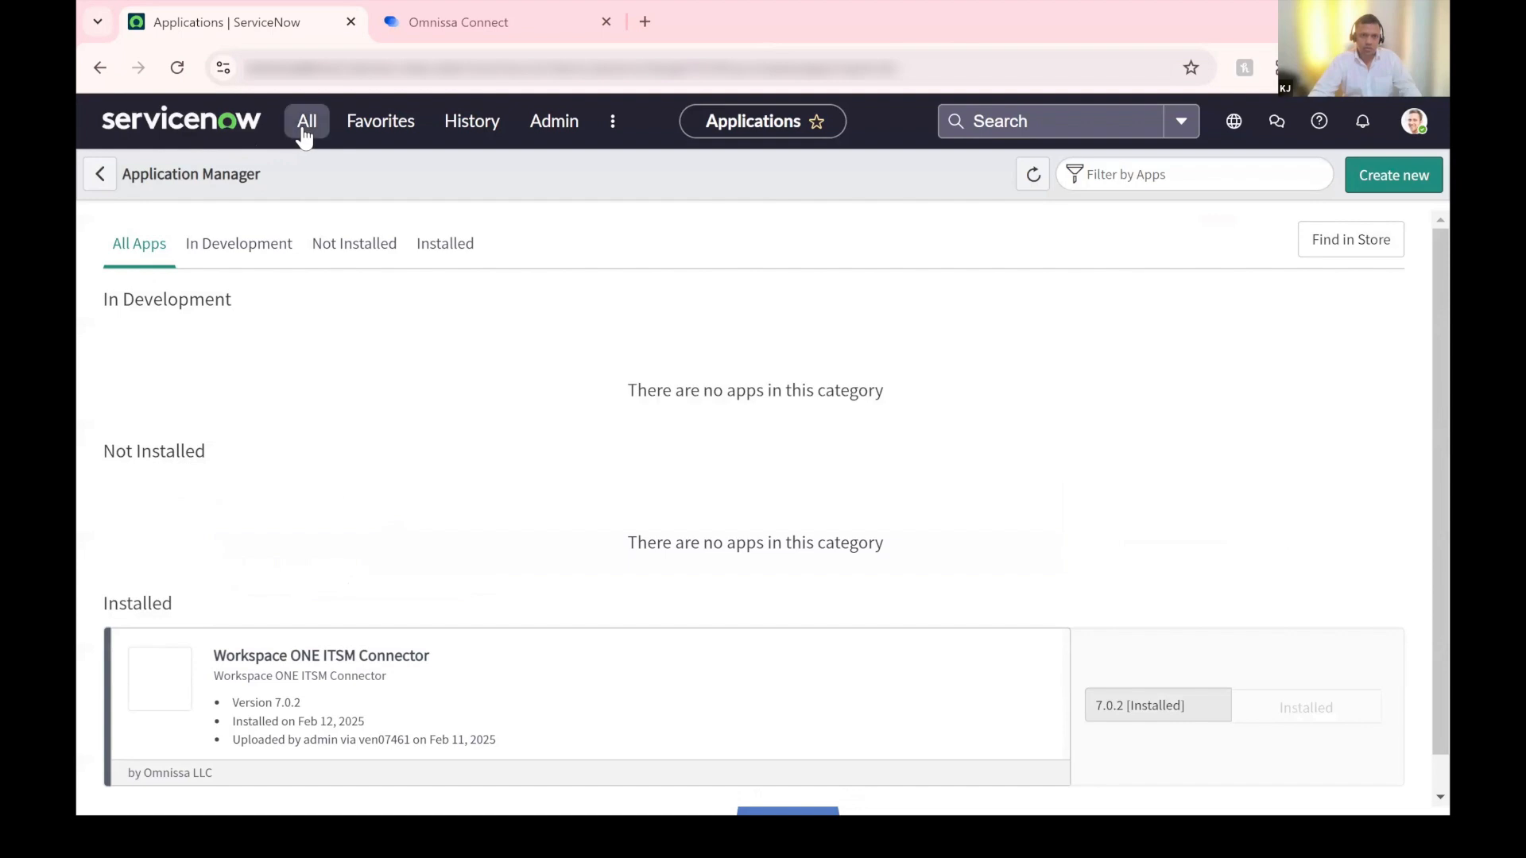
- Find the Workspace ONE ITSM Connector by searching all applications for "ITSM" and add it to the favorites under its default name and location
click(302, 131)
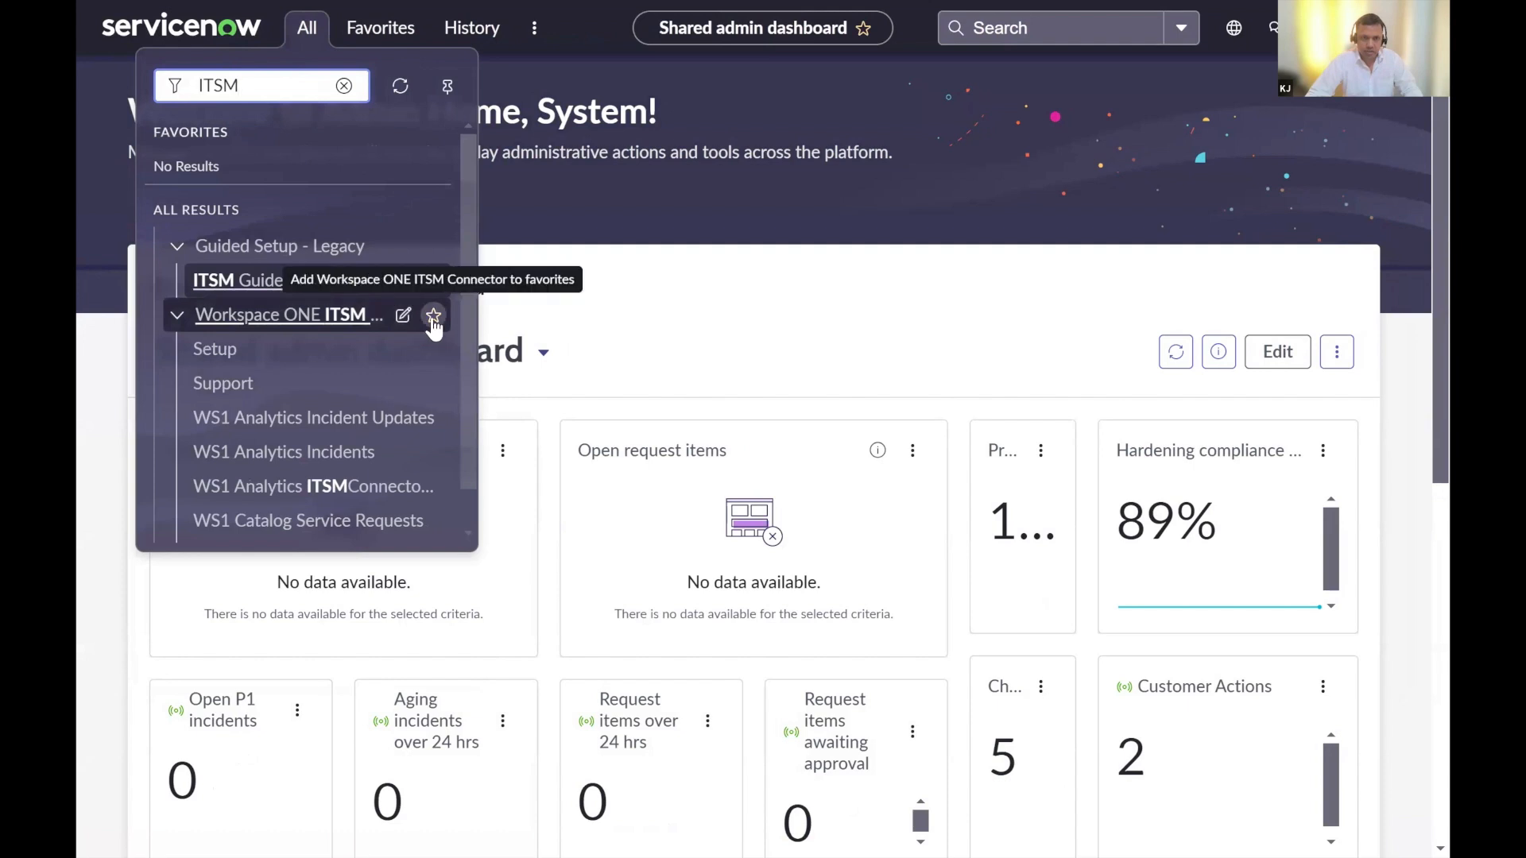
click(433, 318)
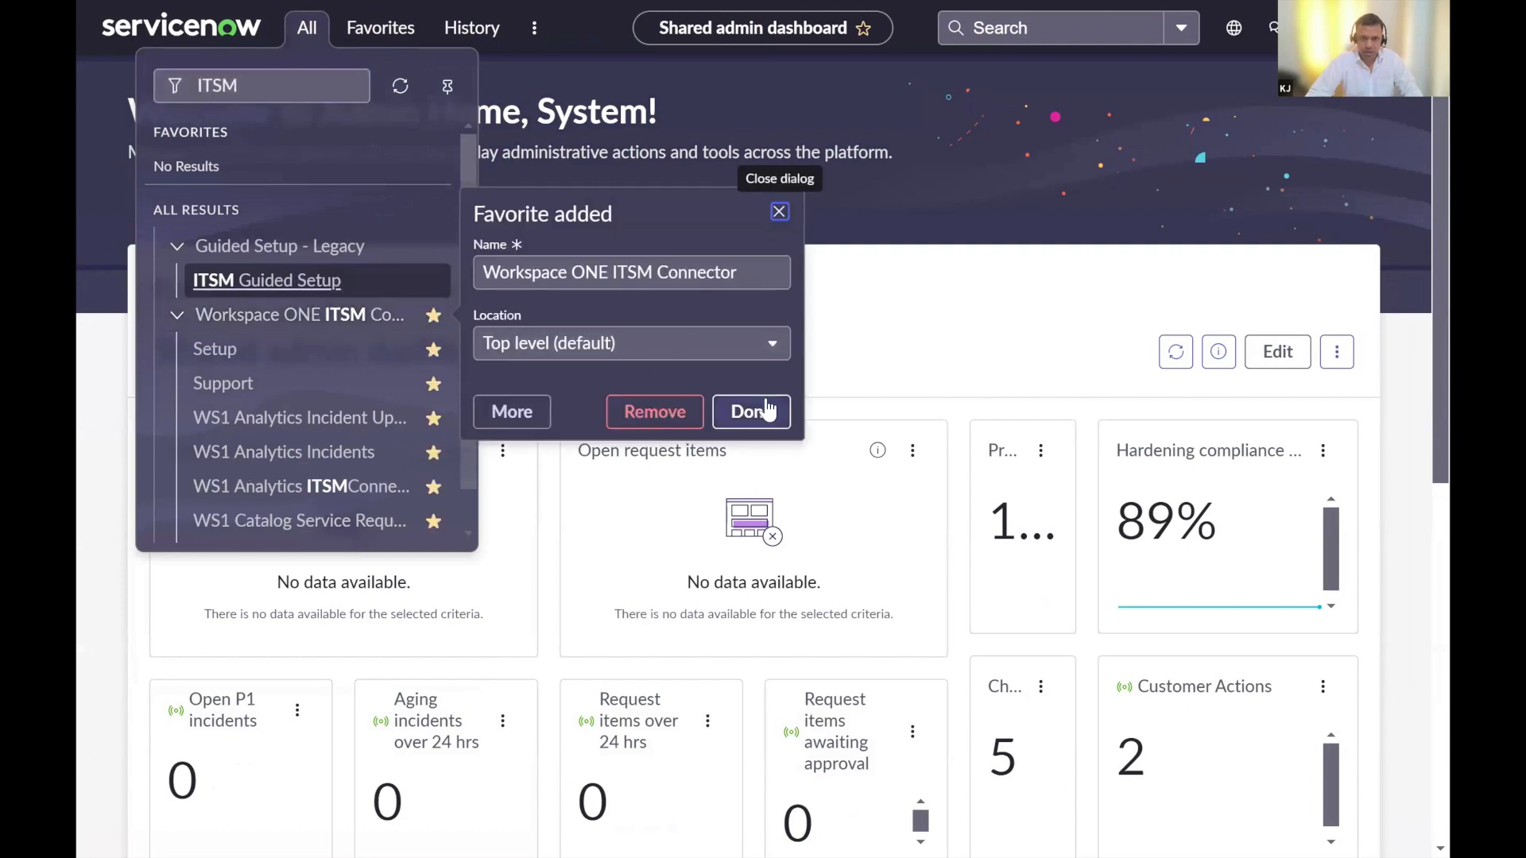
click(750, 411)
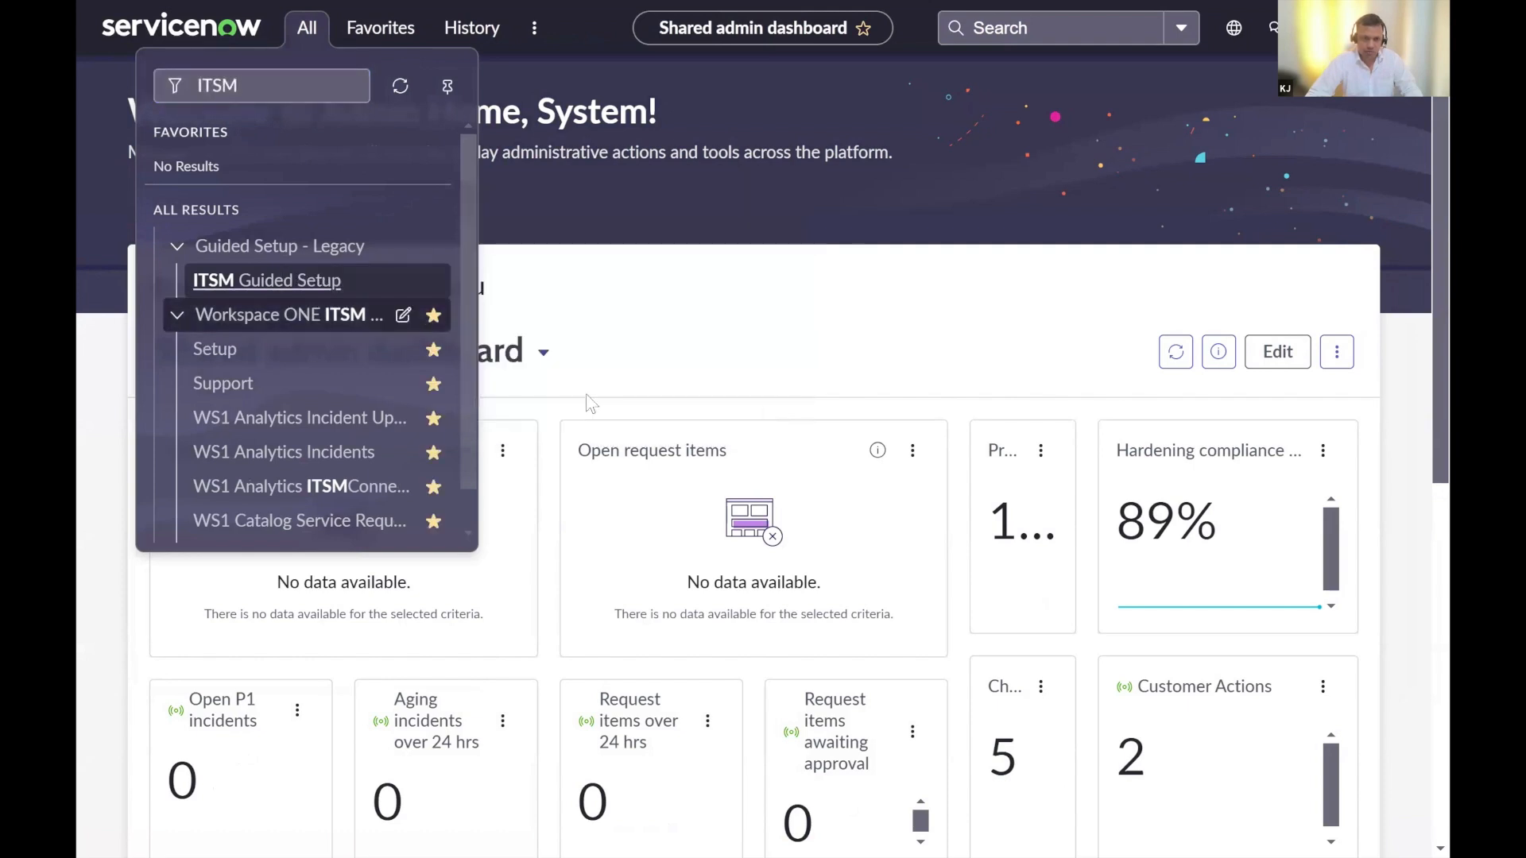
- Open the connector's guided setup and examine which details the optional UEM OAuth 2.0 task under Configure connections requires
click(219, 350)
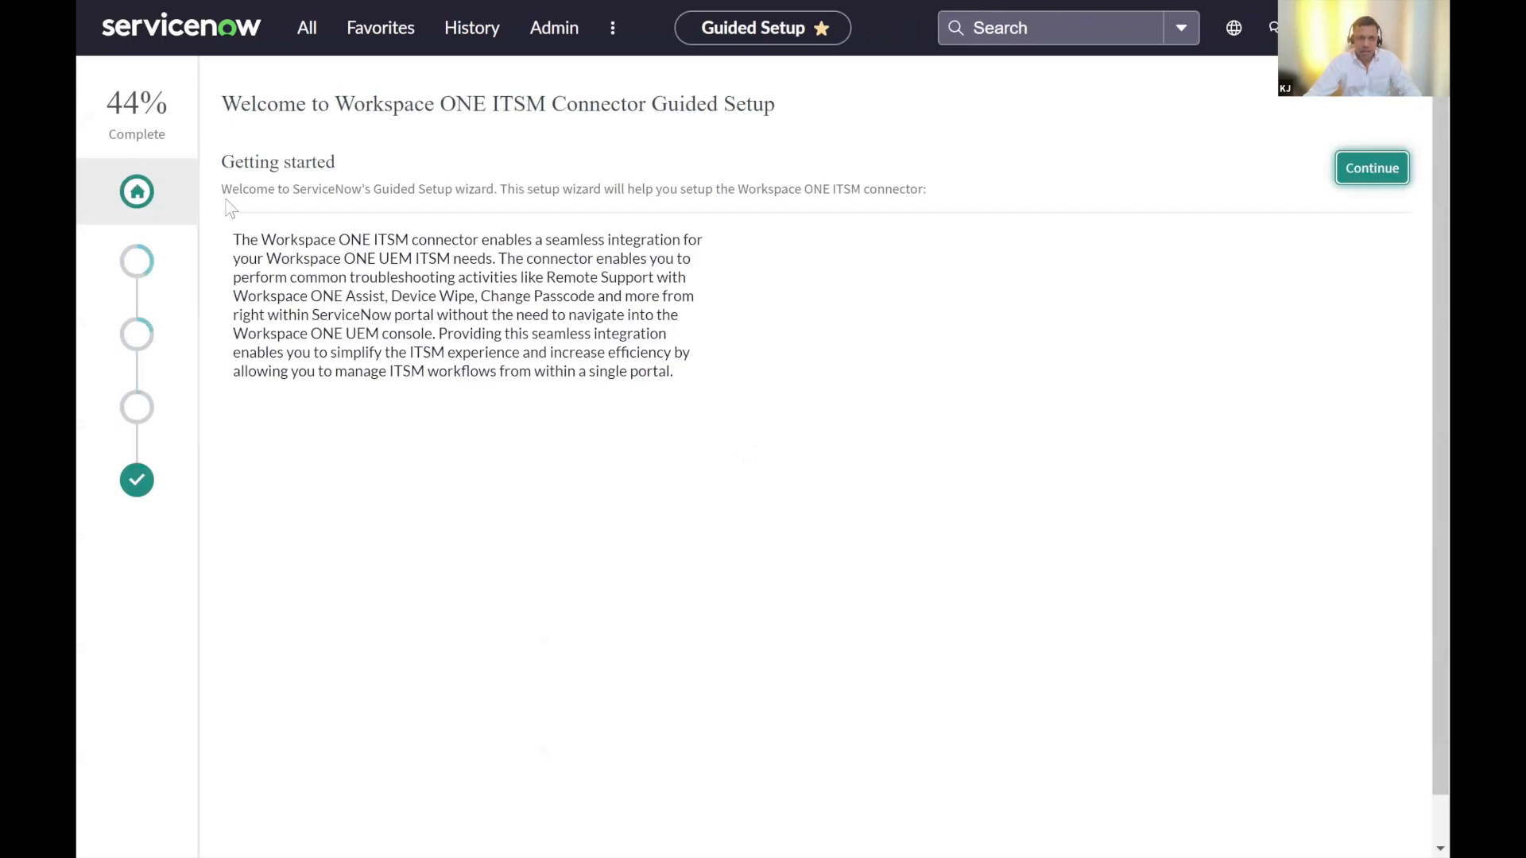
click(139, 266)
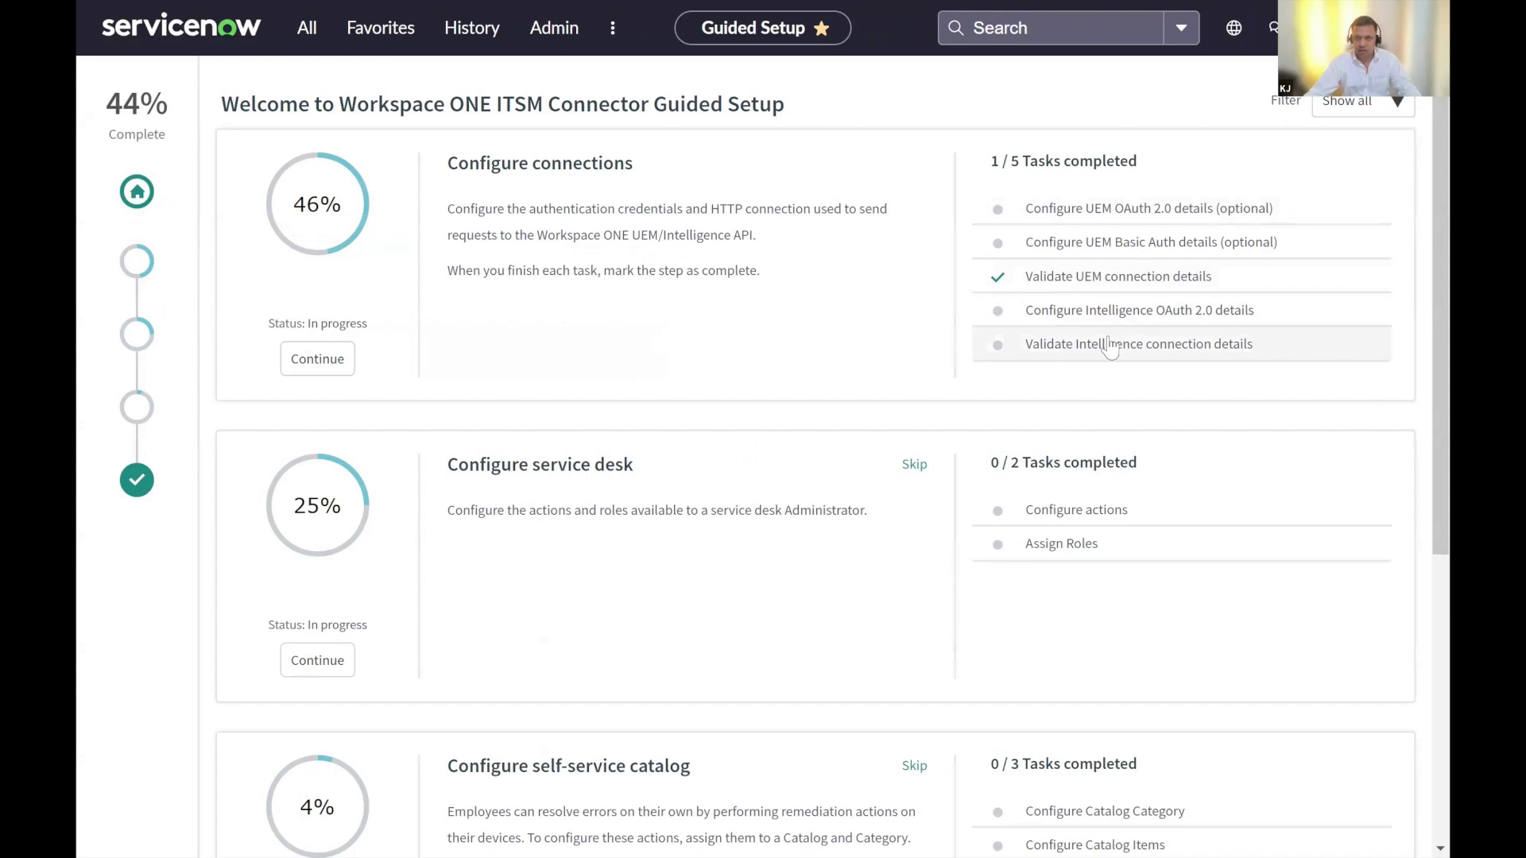
click(1129, 280)
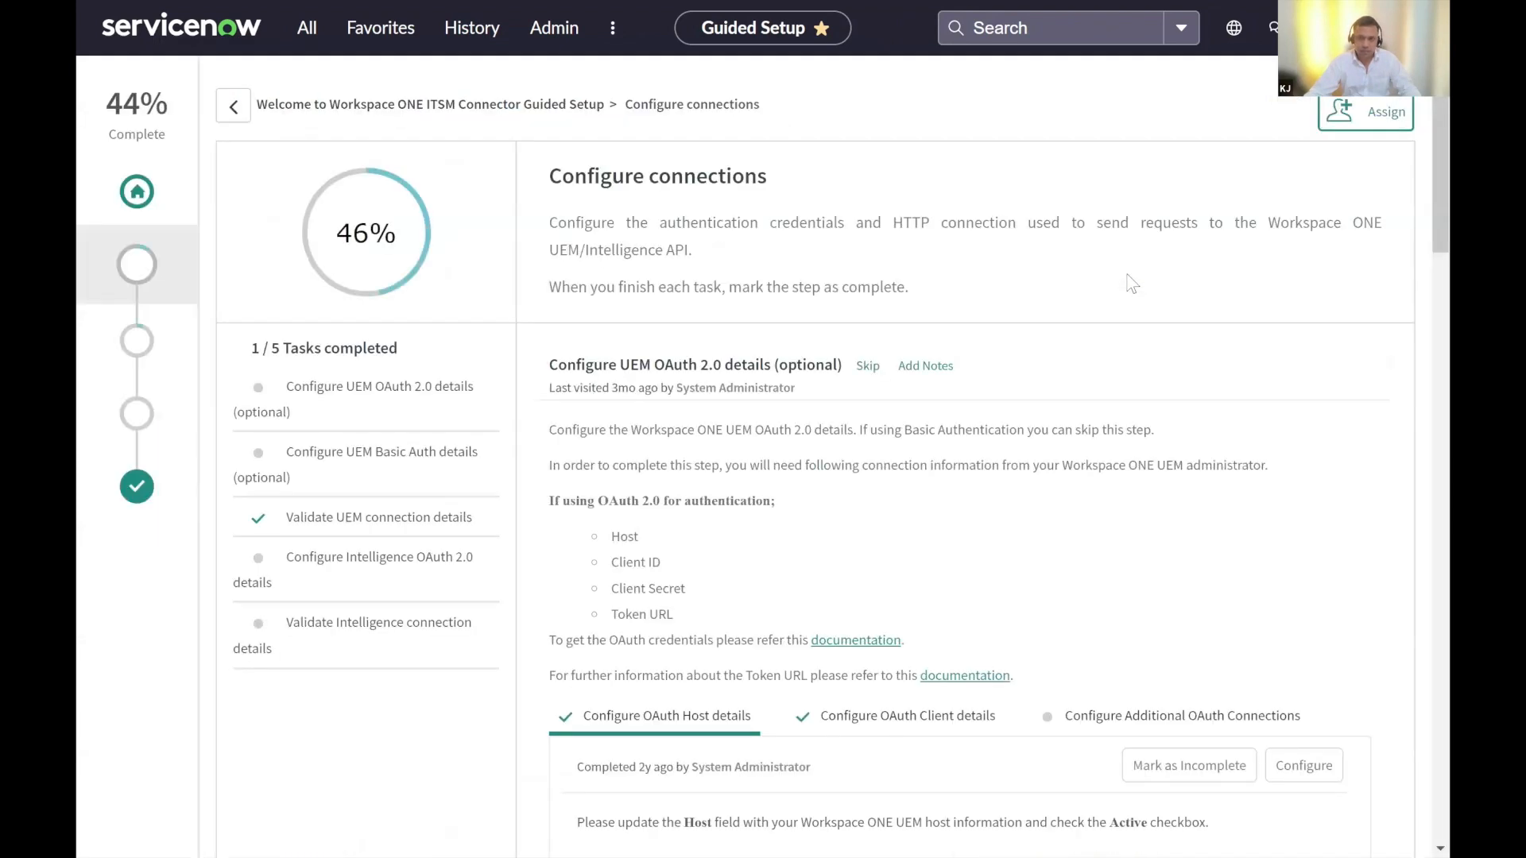
scroll(871, 580, down, 1)
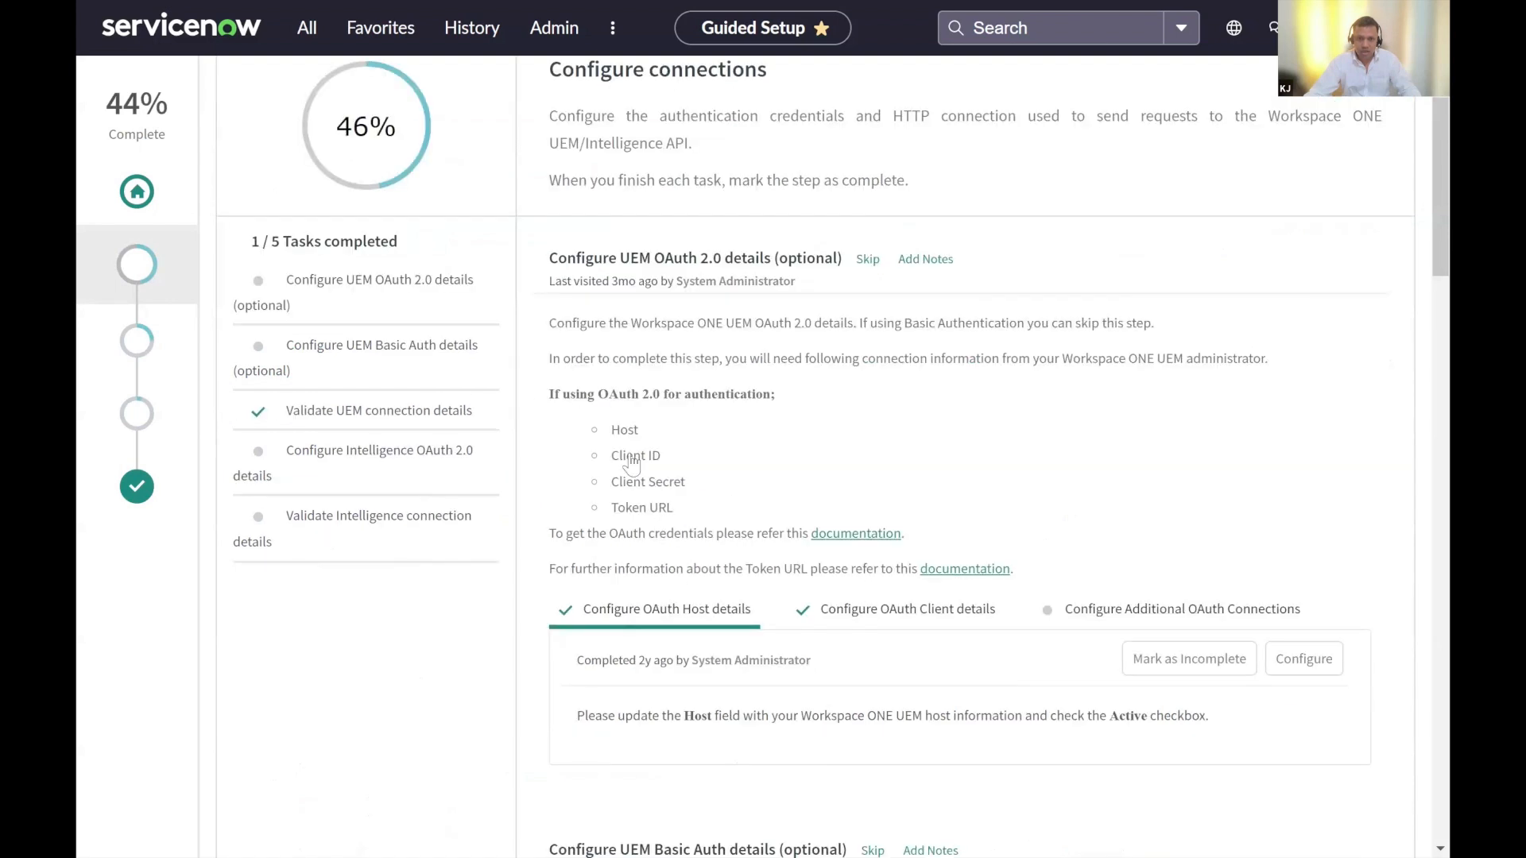
scroll(627, 327, down, 1)
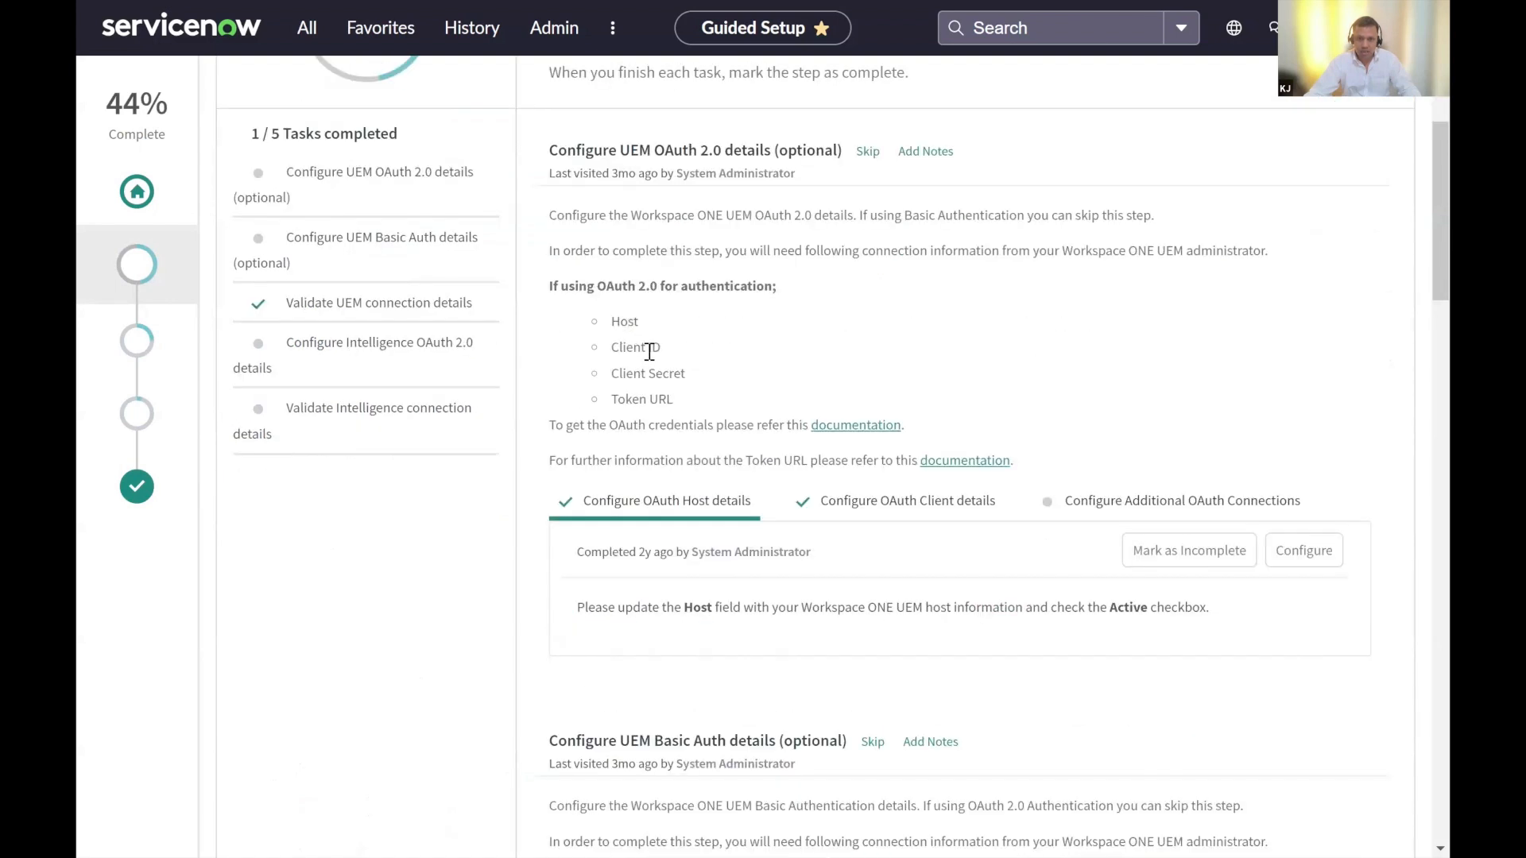
drag(649, 348, 659, 399)
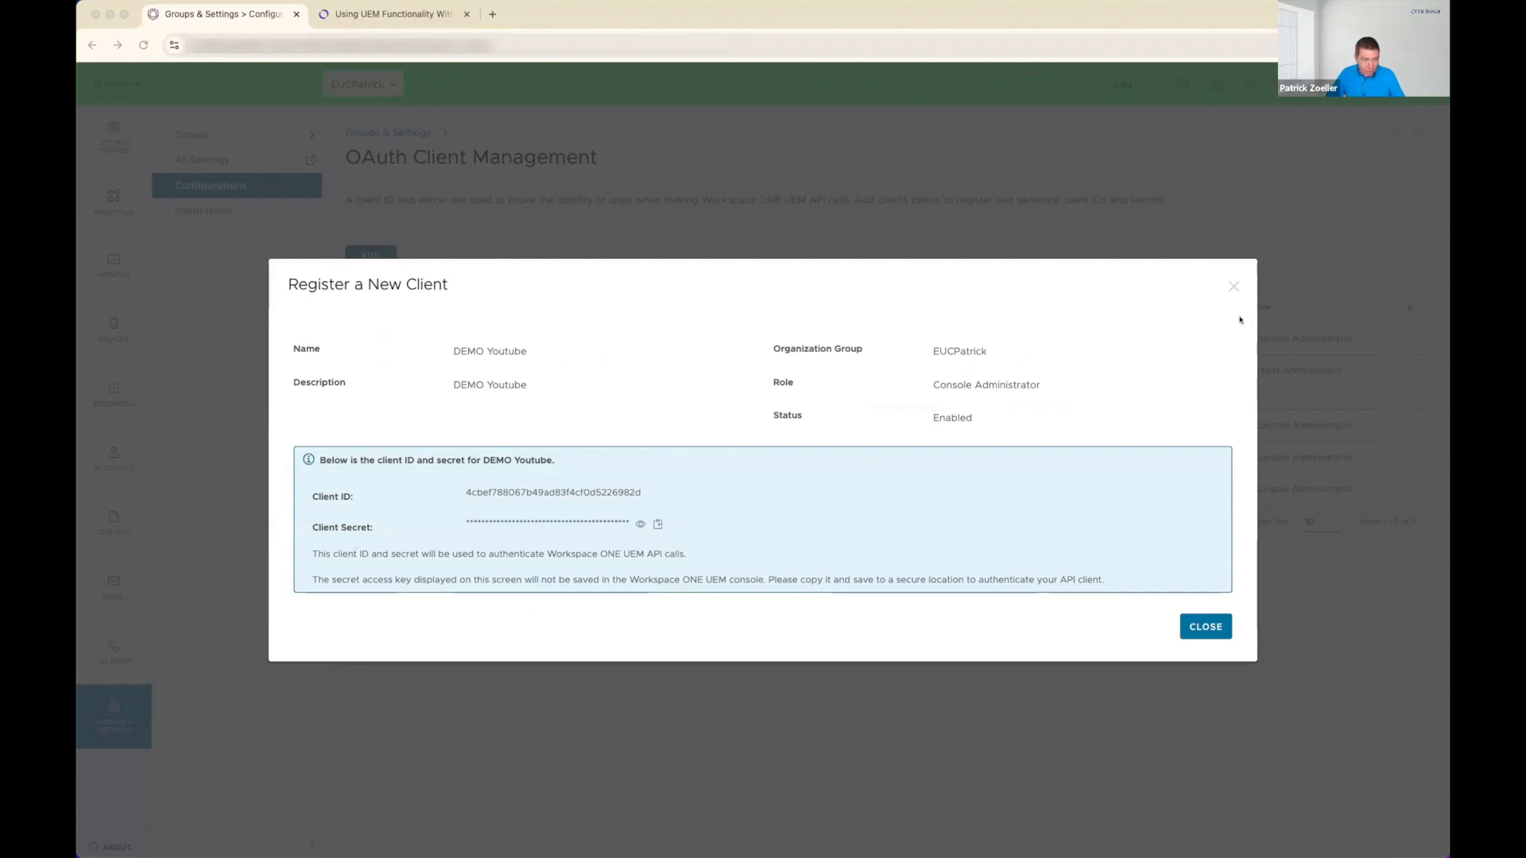
- Copy the DEMO Youtube client's secret from the UEM console into the Client Secret line of the UEM notes in the text editor
click(657, 524)
drag(1448, 187, 759, 211)
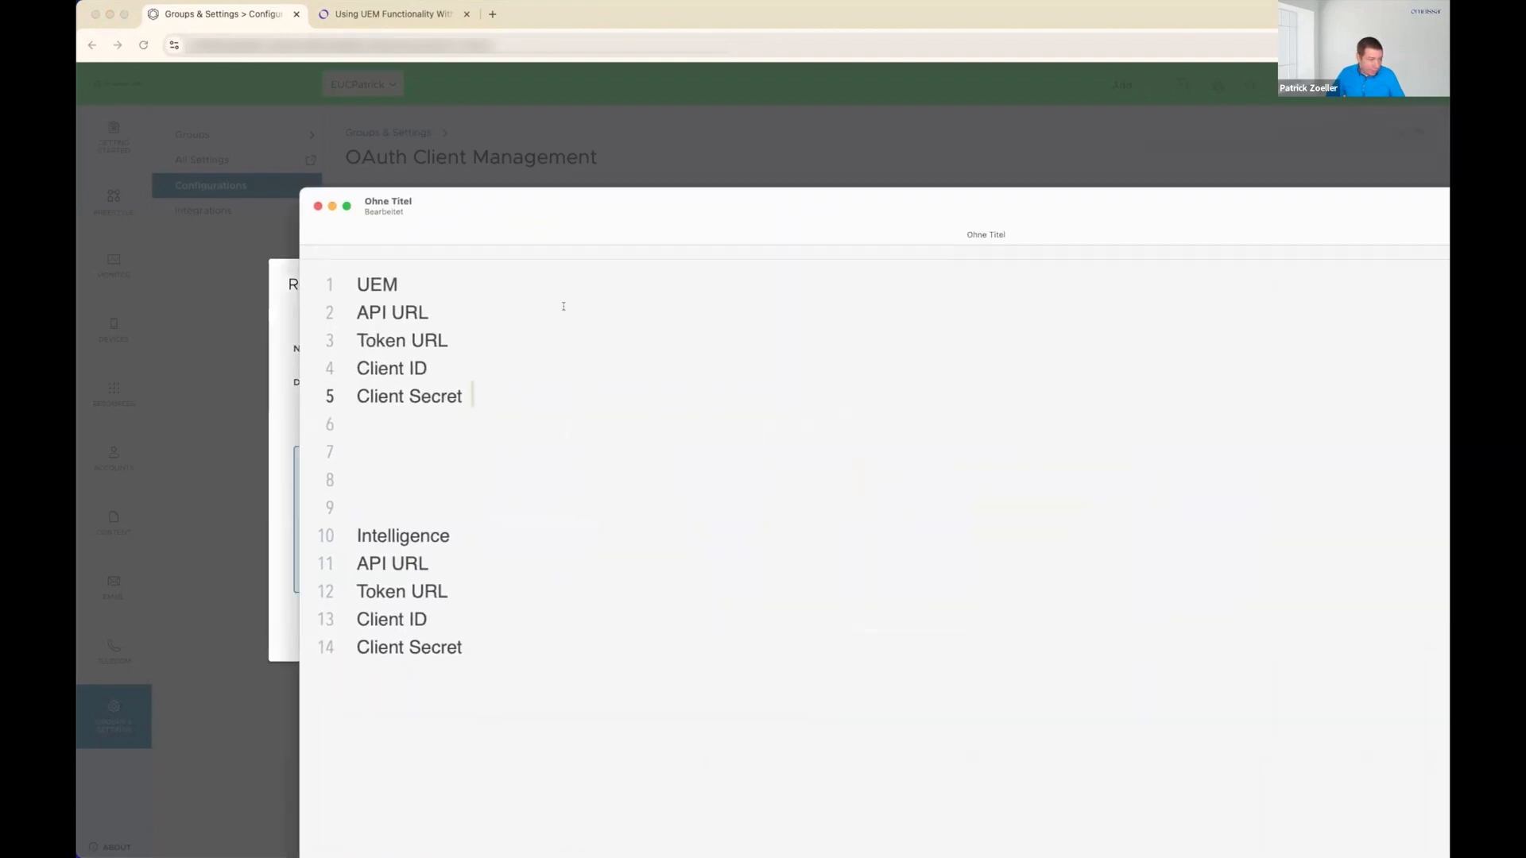
key(super+v)
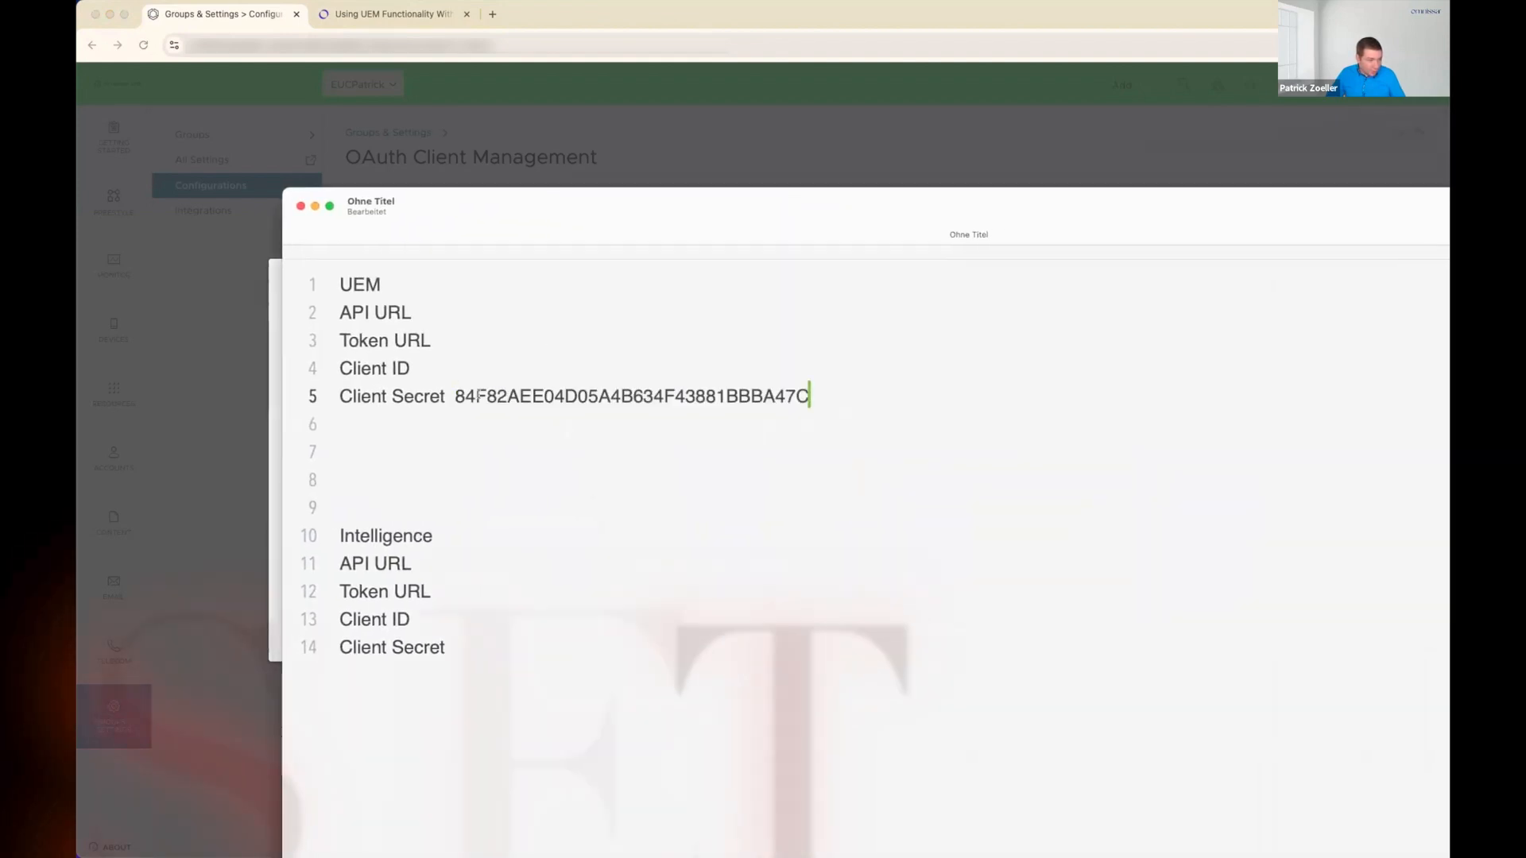
drag(534, 253, 1347, 216)
- Copy the DEMO Youtube client's ID into the Client ID line of the UEM notes
double_click(591, 492)
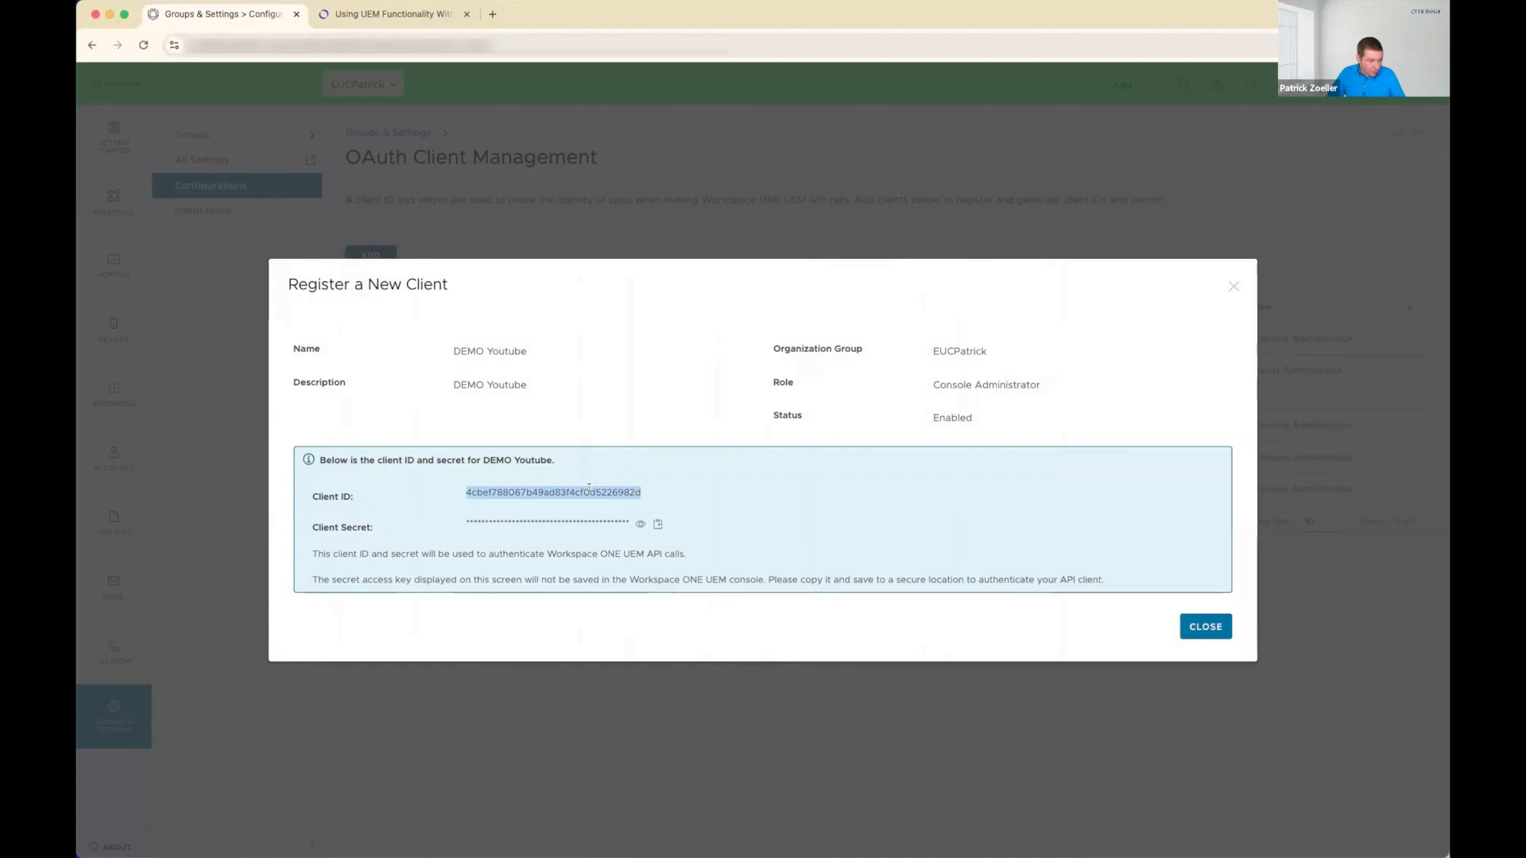
key(super+Tab)
drag(1440, 154, 1097, 47)
click(936, 222)
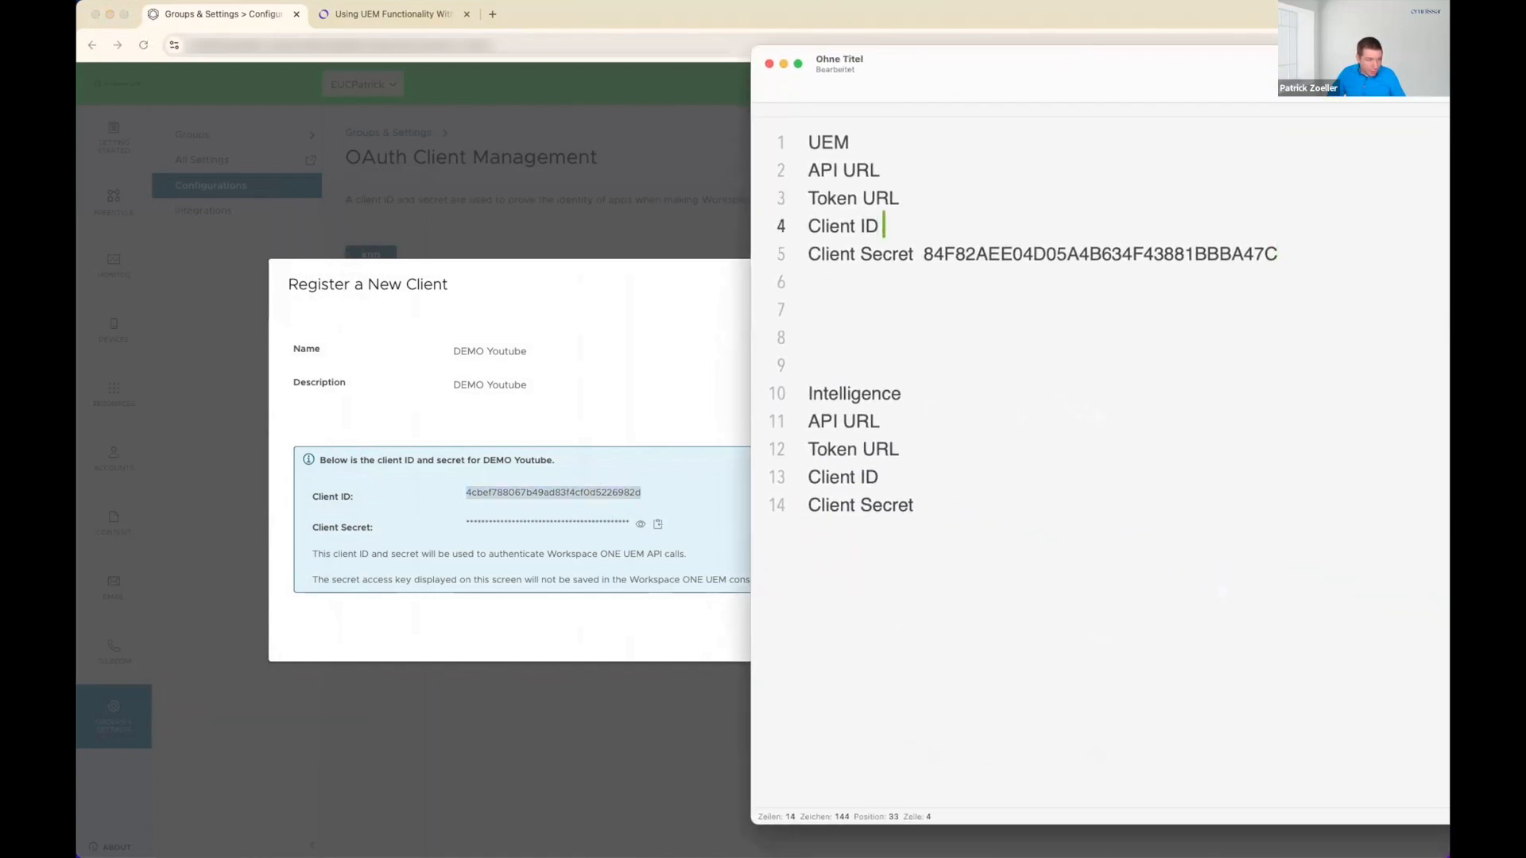
key(super+v)
click(965, 188)
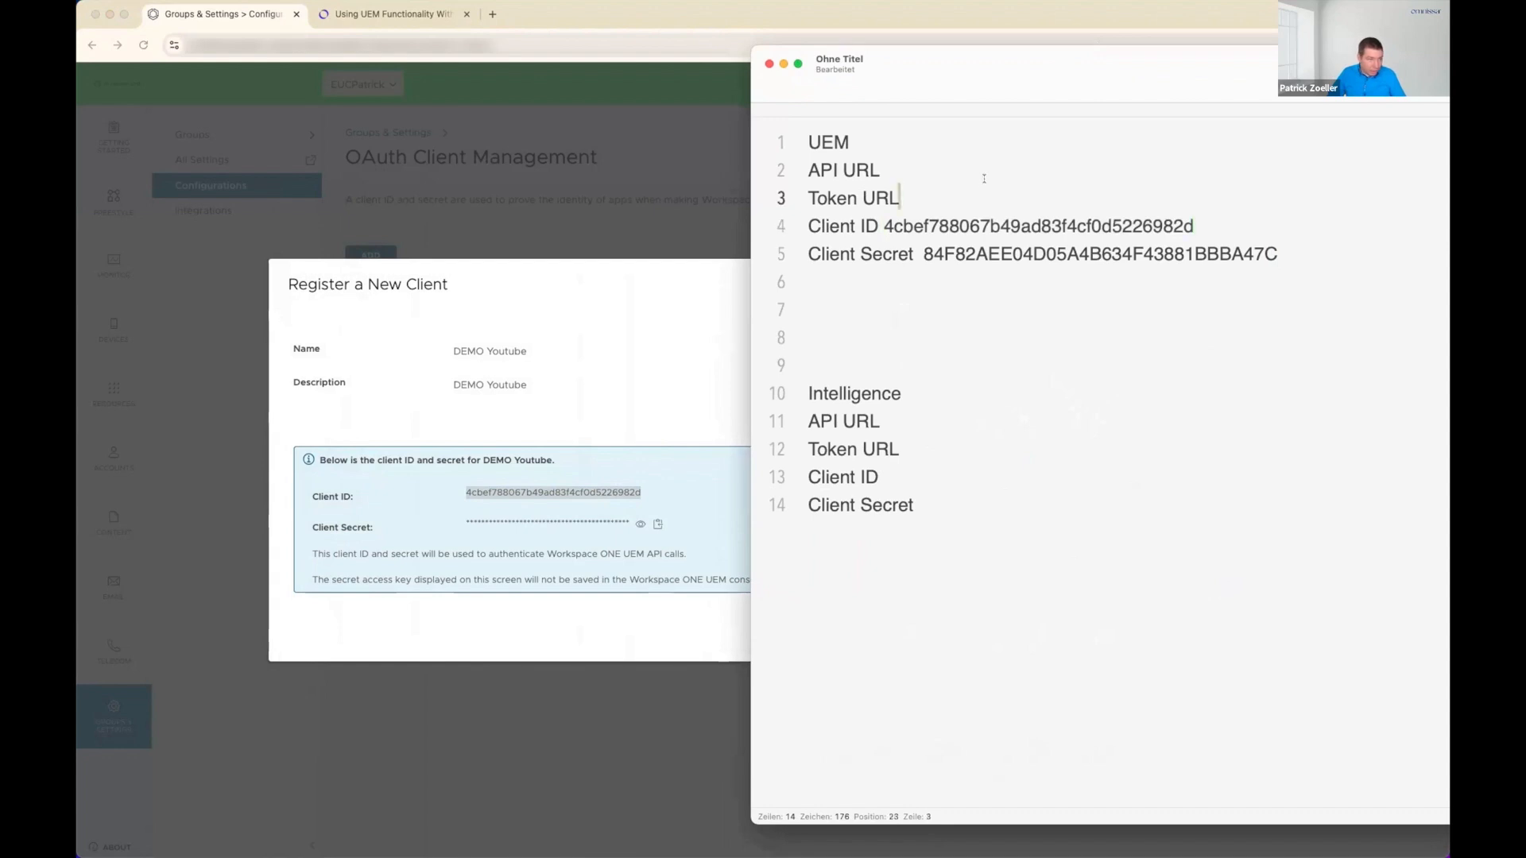
click(356, 11)
click(356, 11)
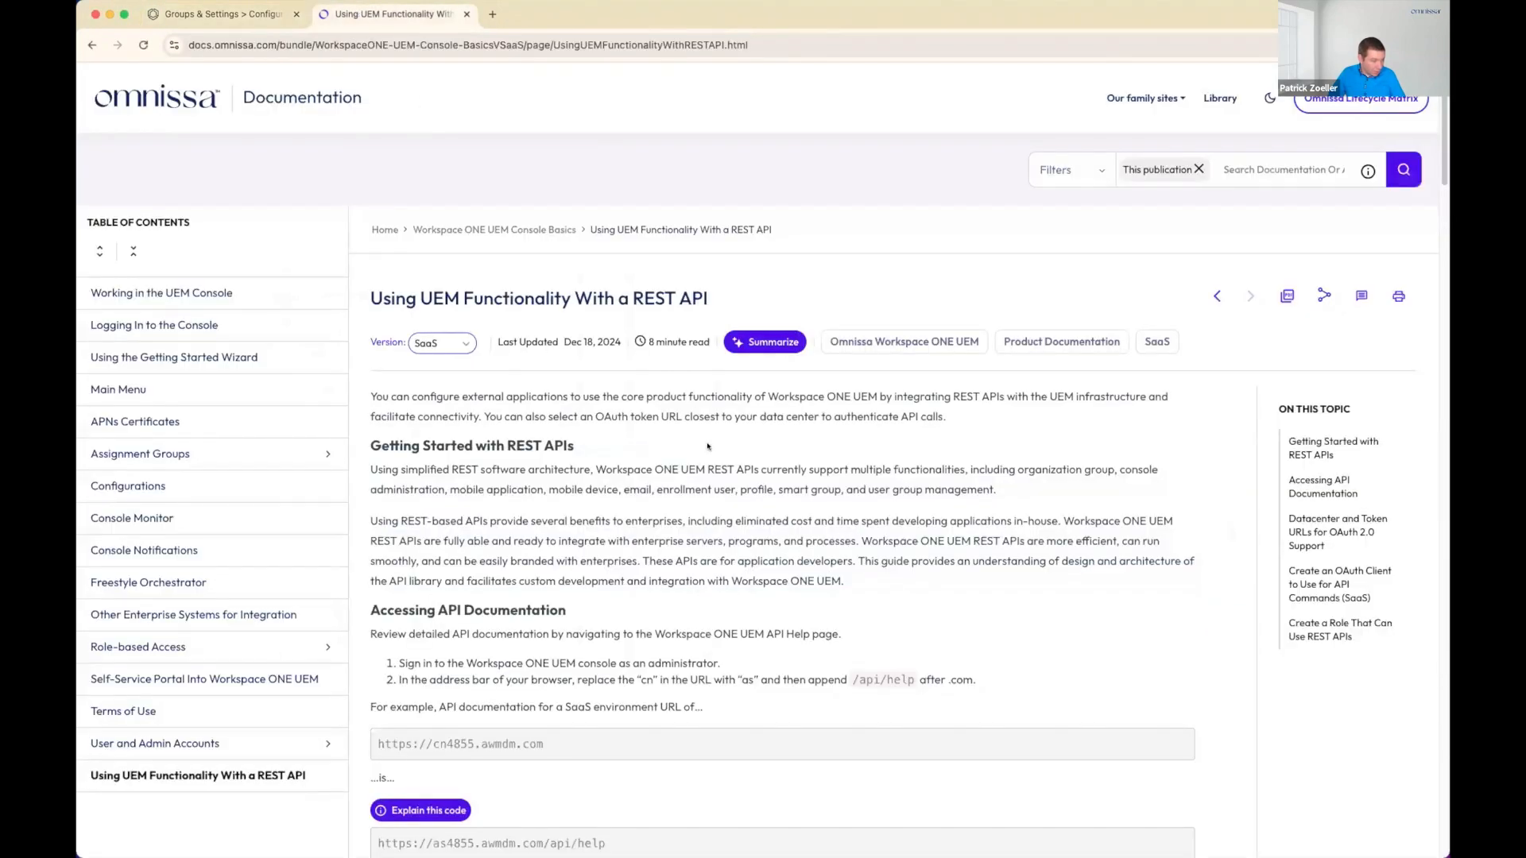
scroll(707, 446, down, 10)
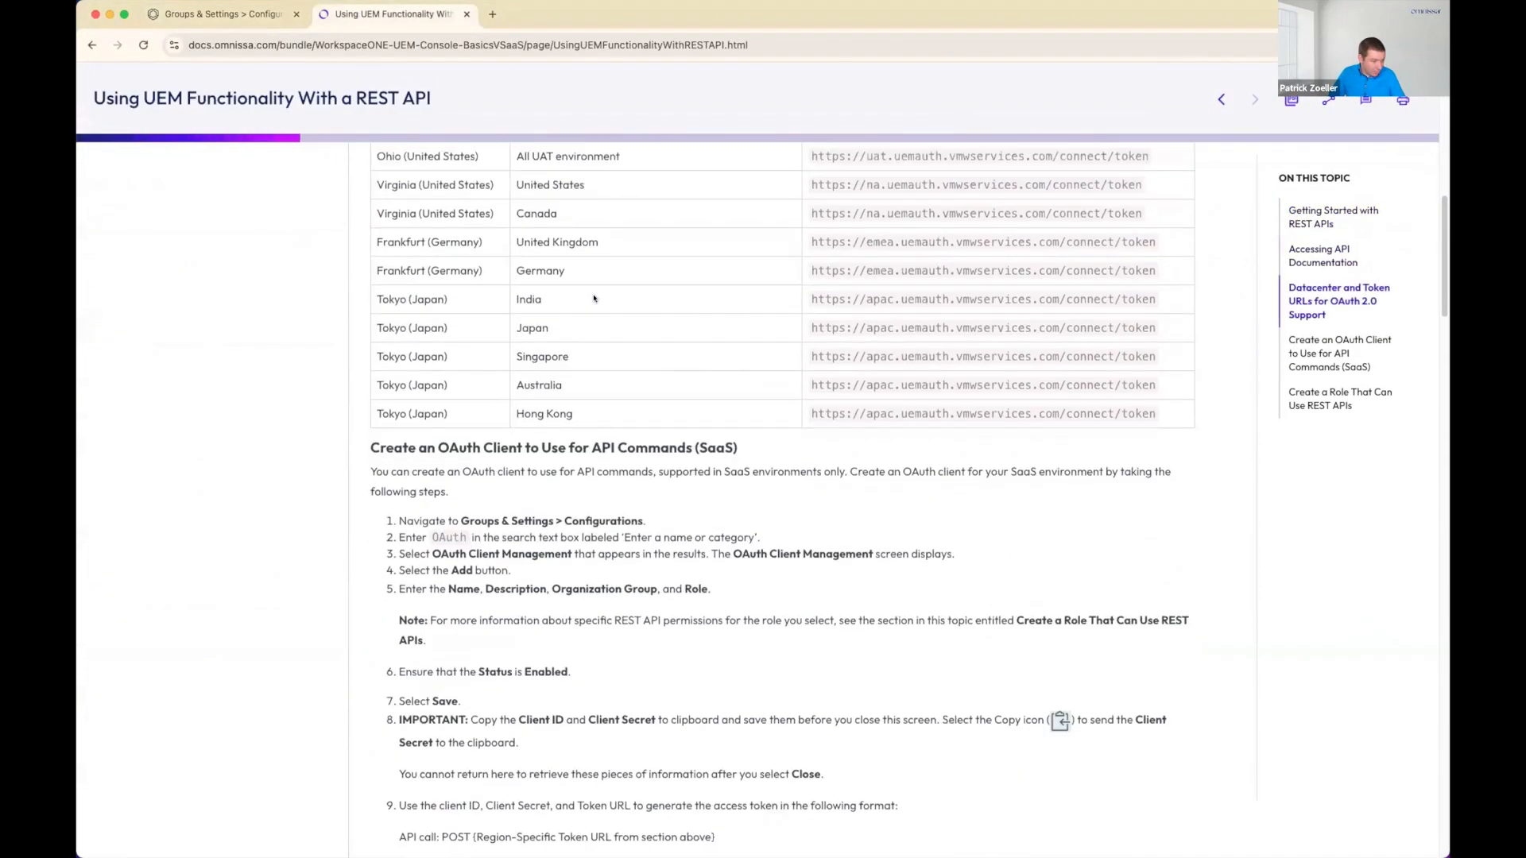
scroll(475, 581, up, 4)
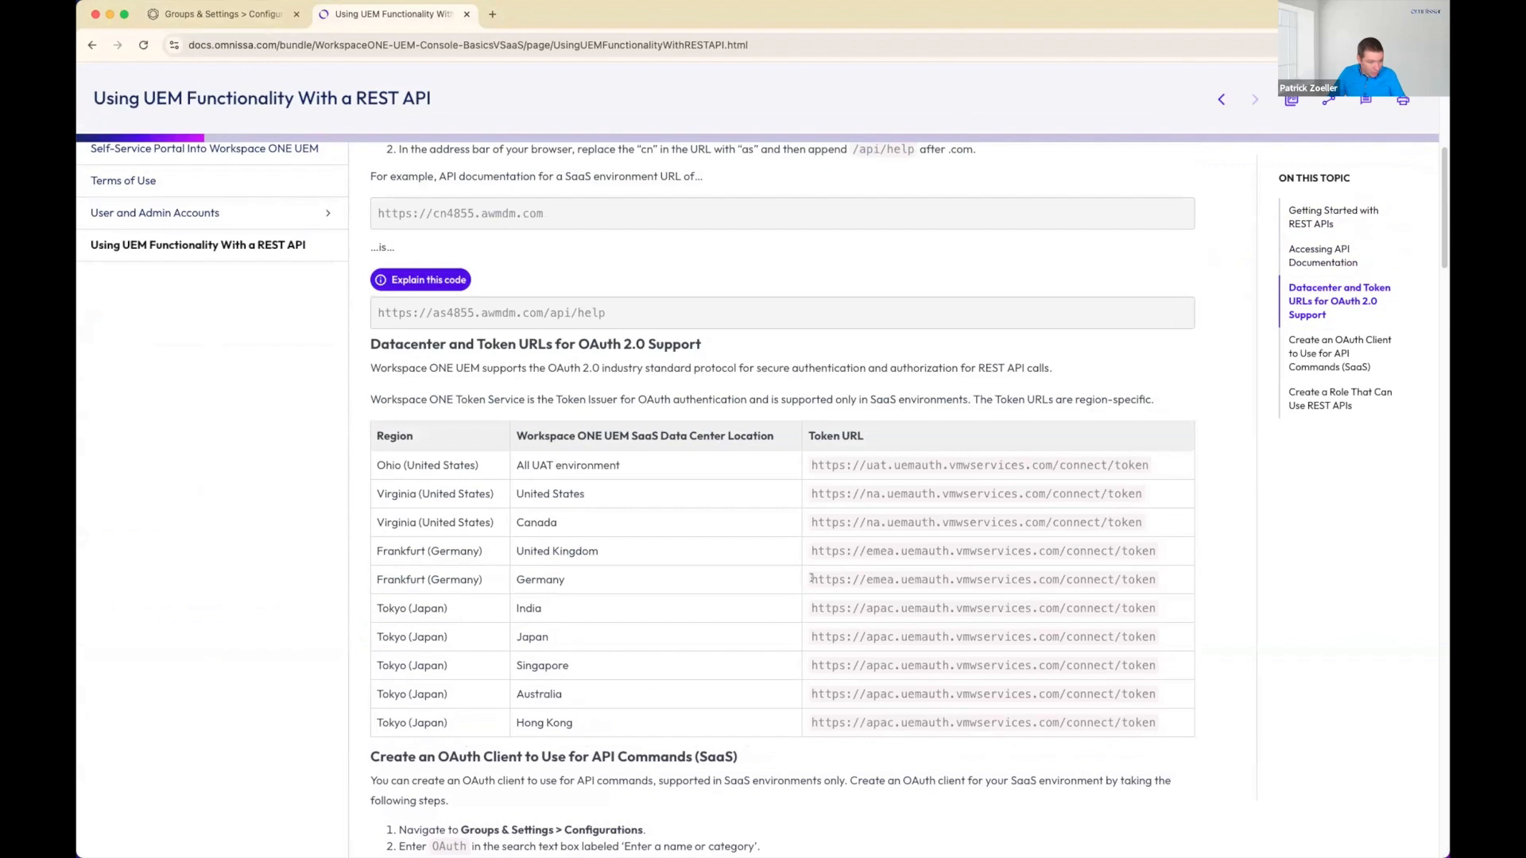
drag(809, 579, 1150, 582)
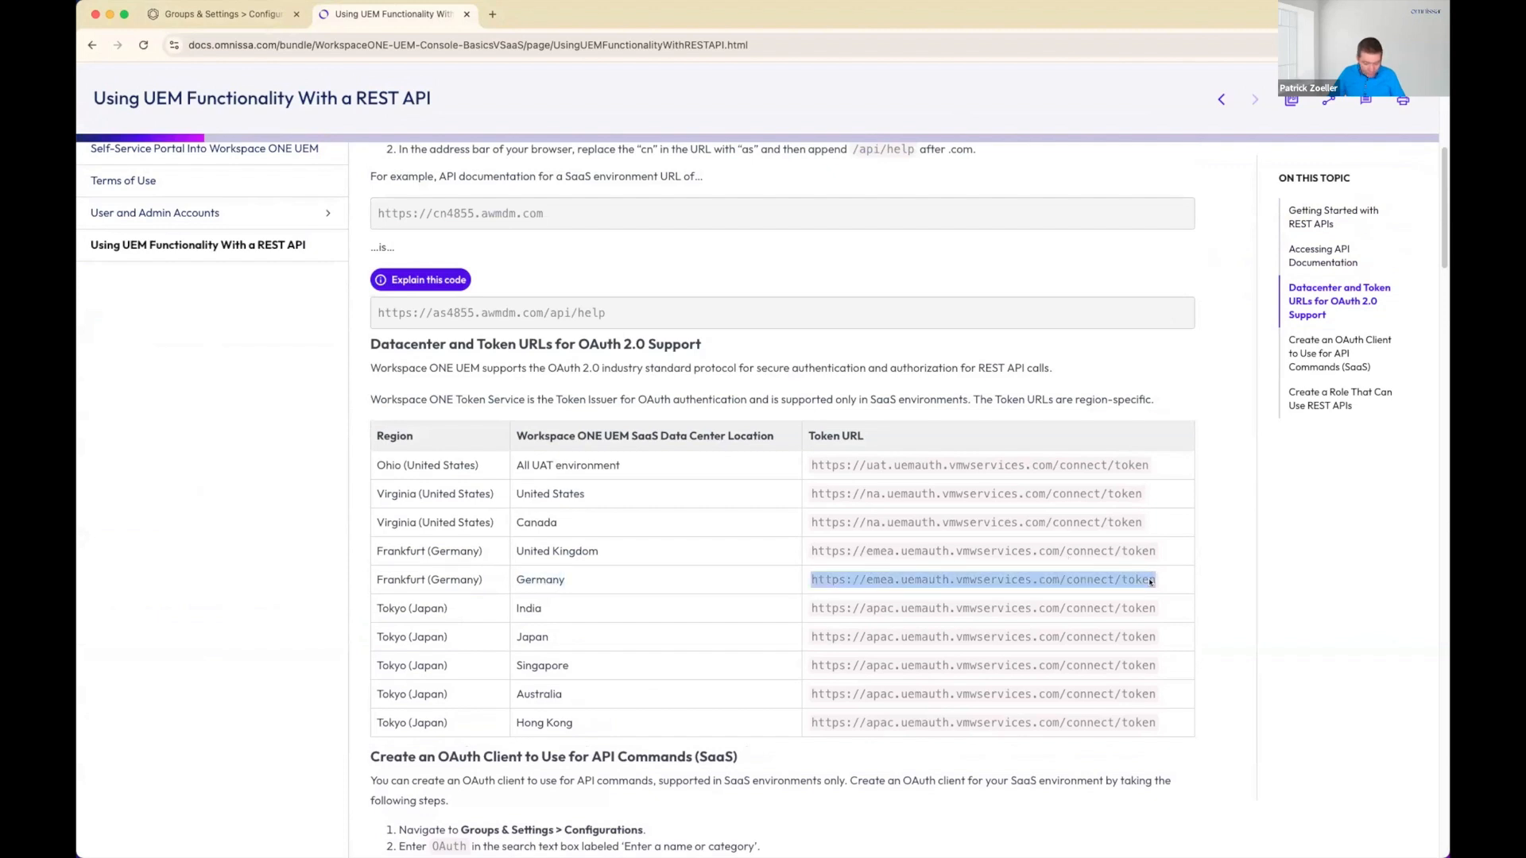
key(super+Tab)
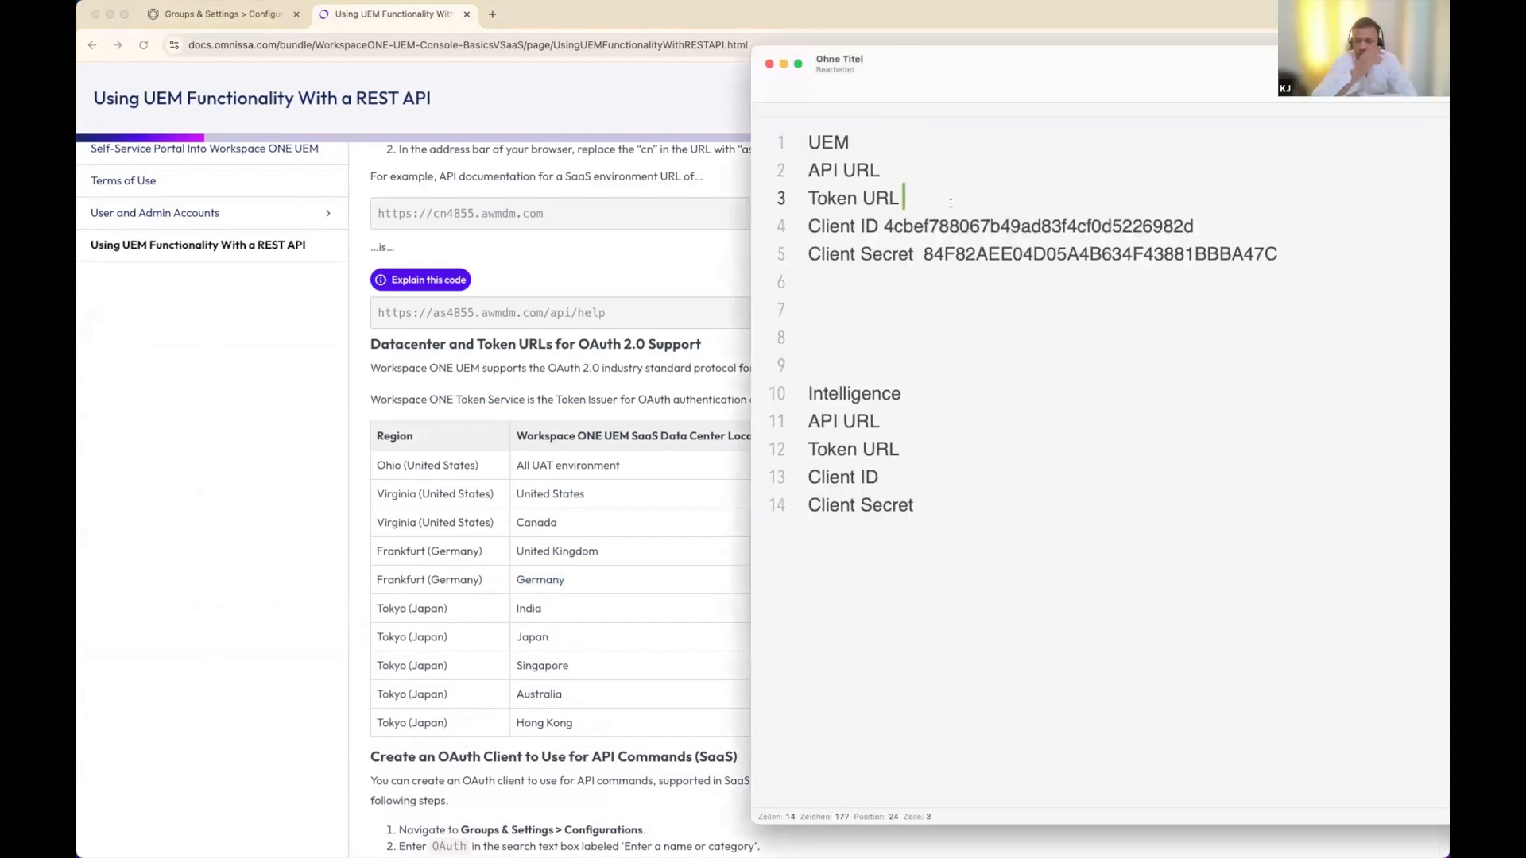
key(super+v)
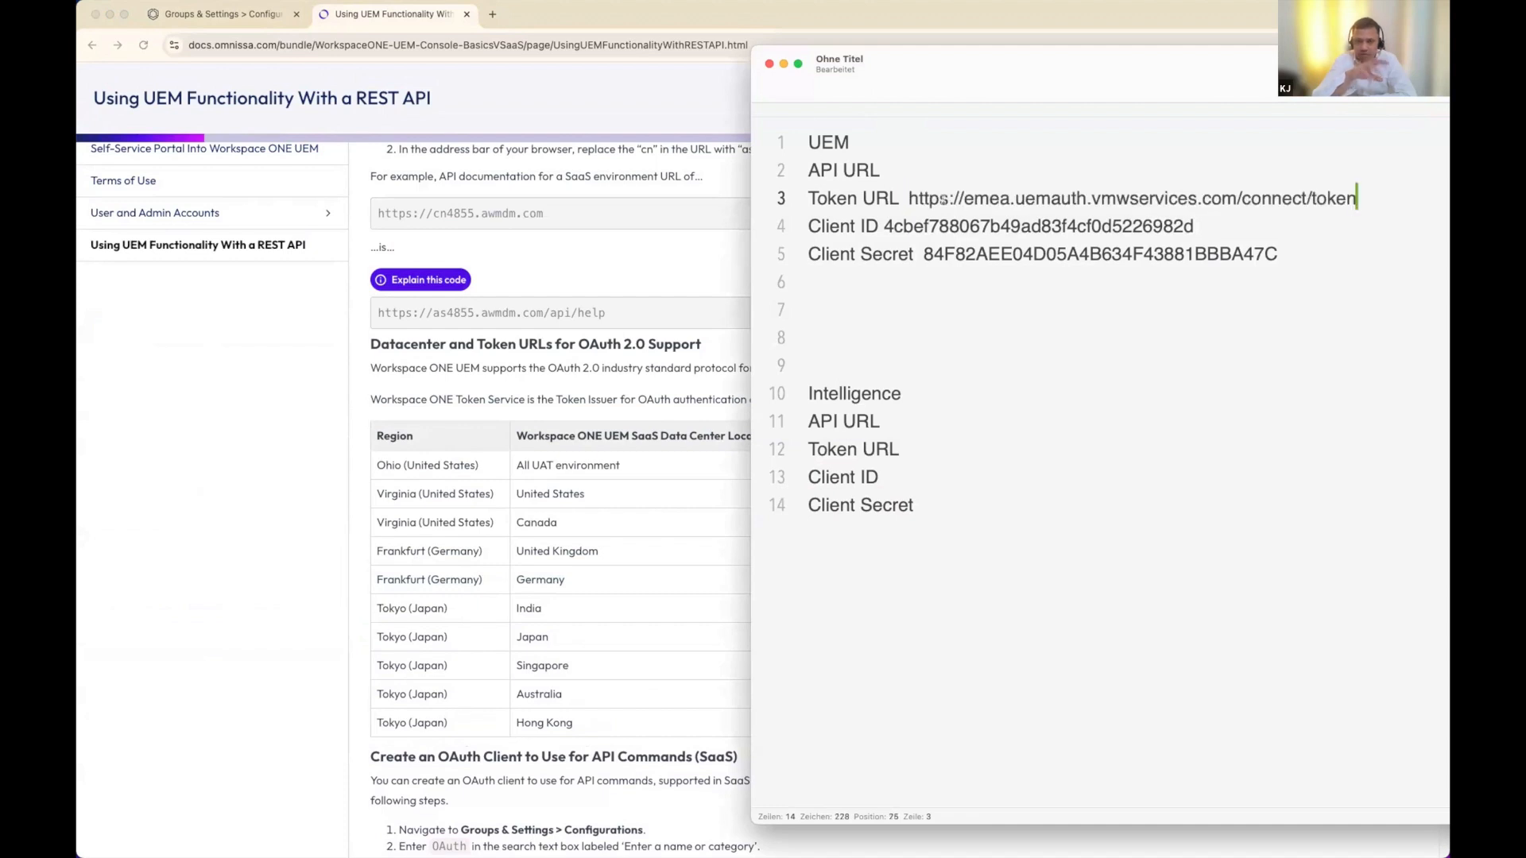
- Place the cursor on the UEM notes' API URL line, return to the UEM console and close the client registration dialog
click(939, 175)
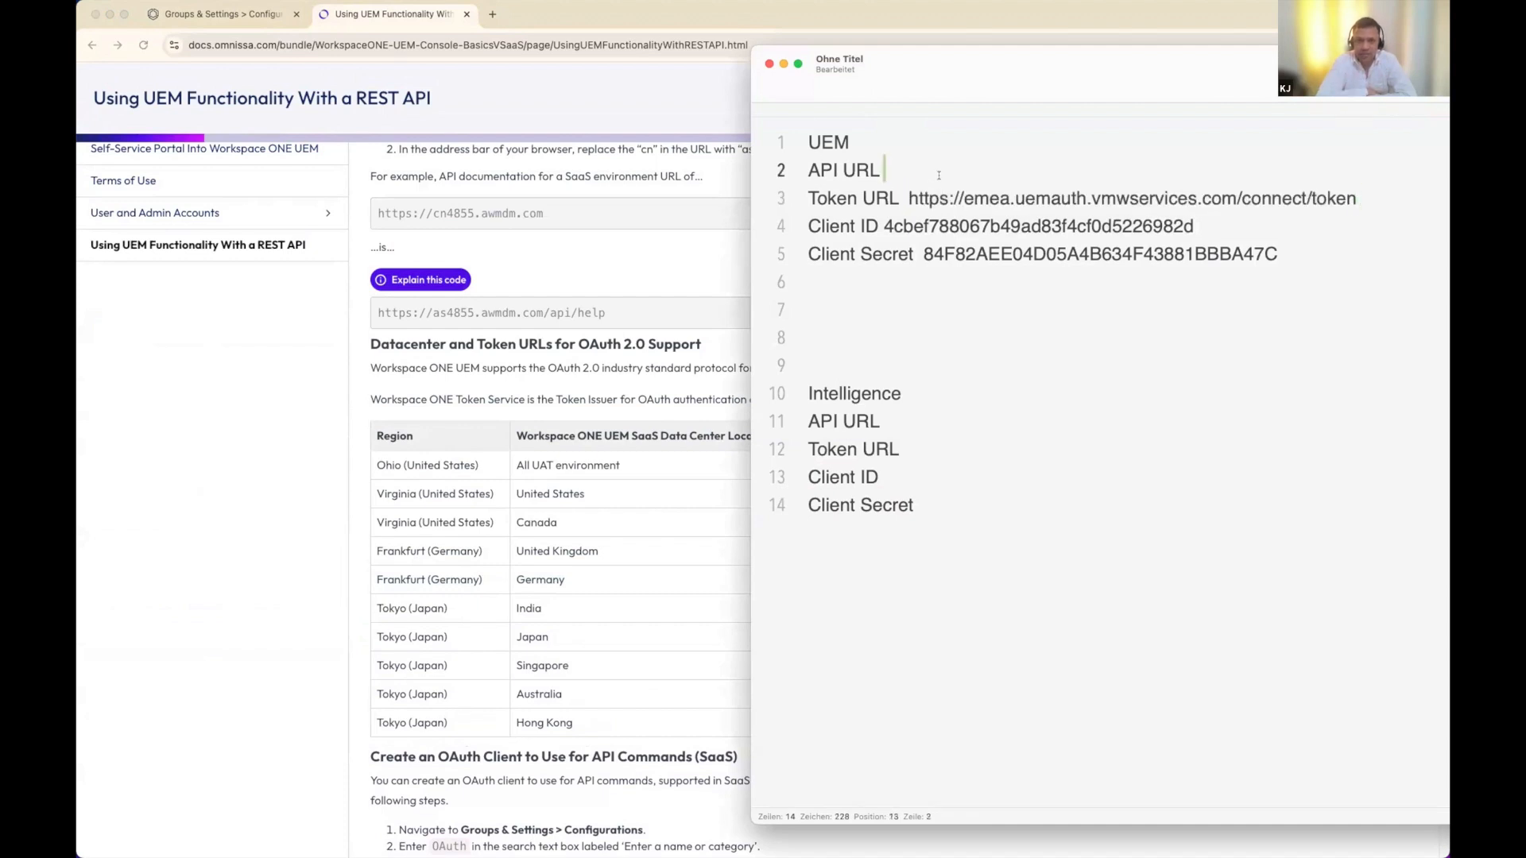
drag(974, 72, 1346, 74)
click(627, 653)
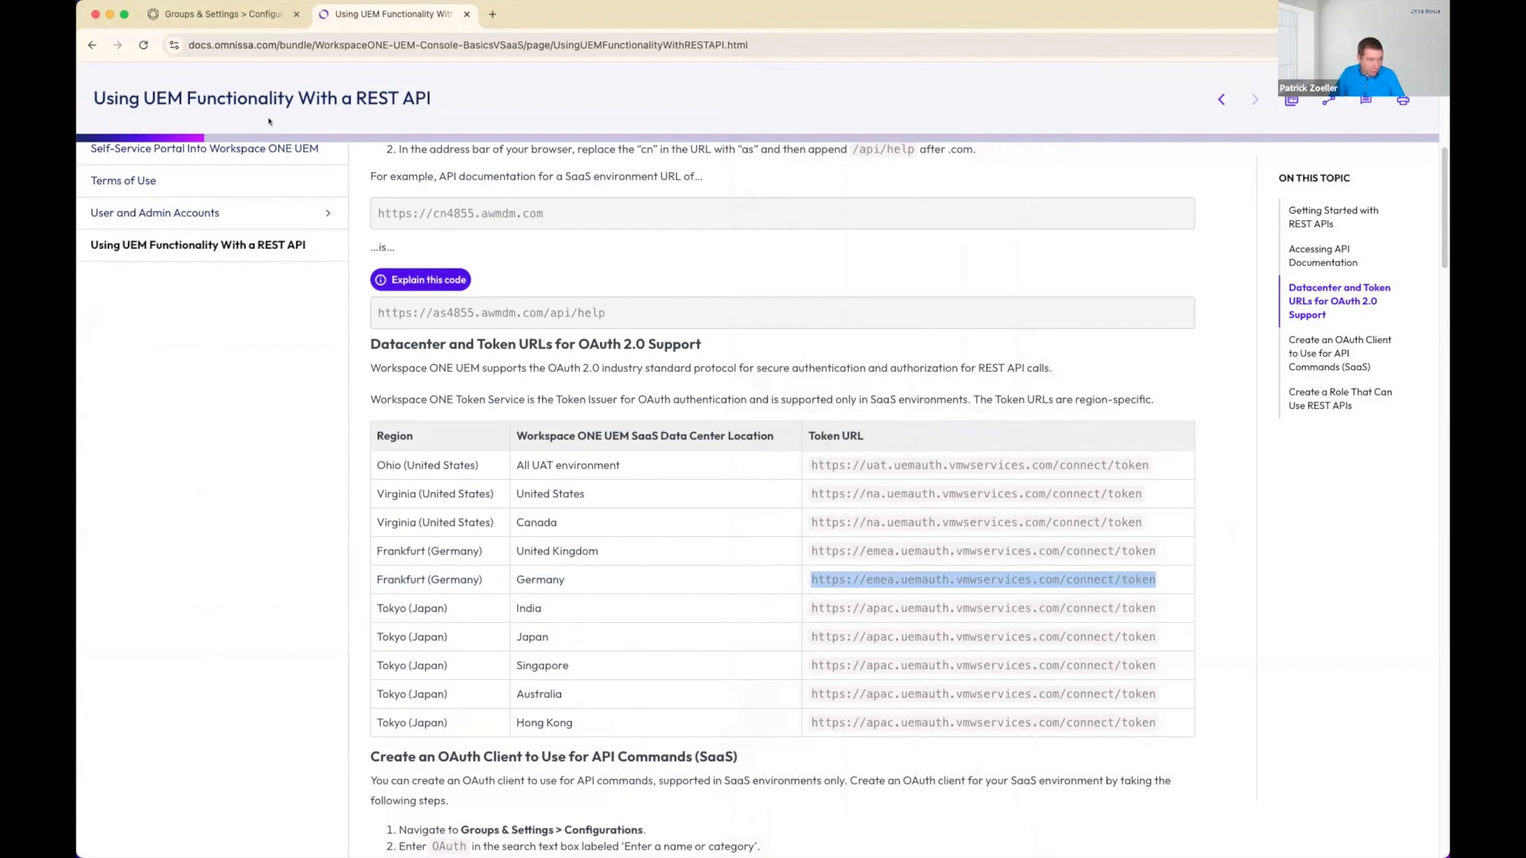
click(233, 11)
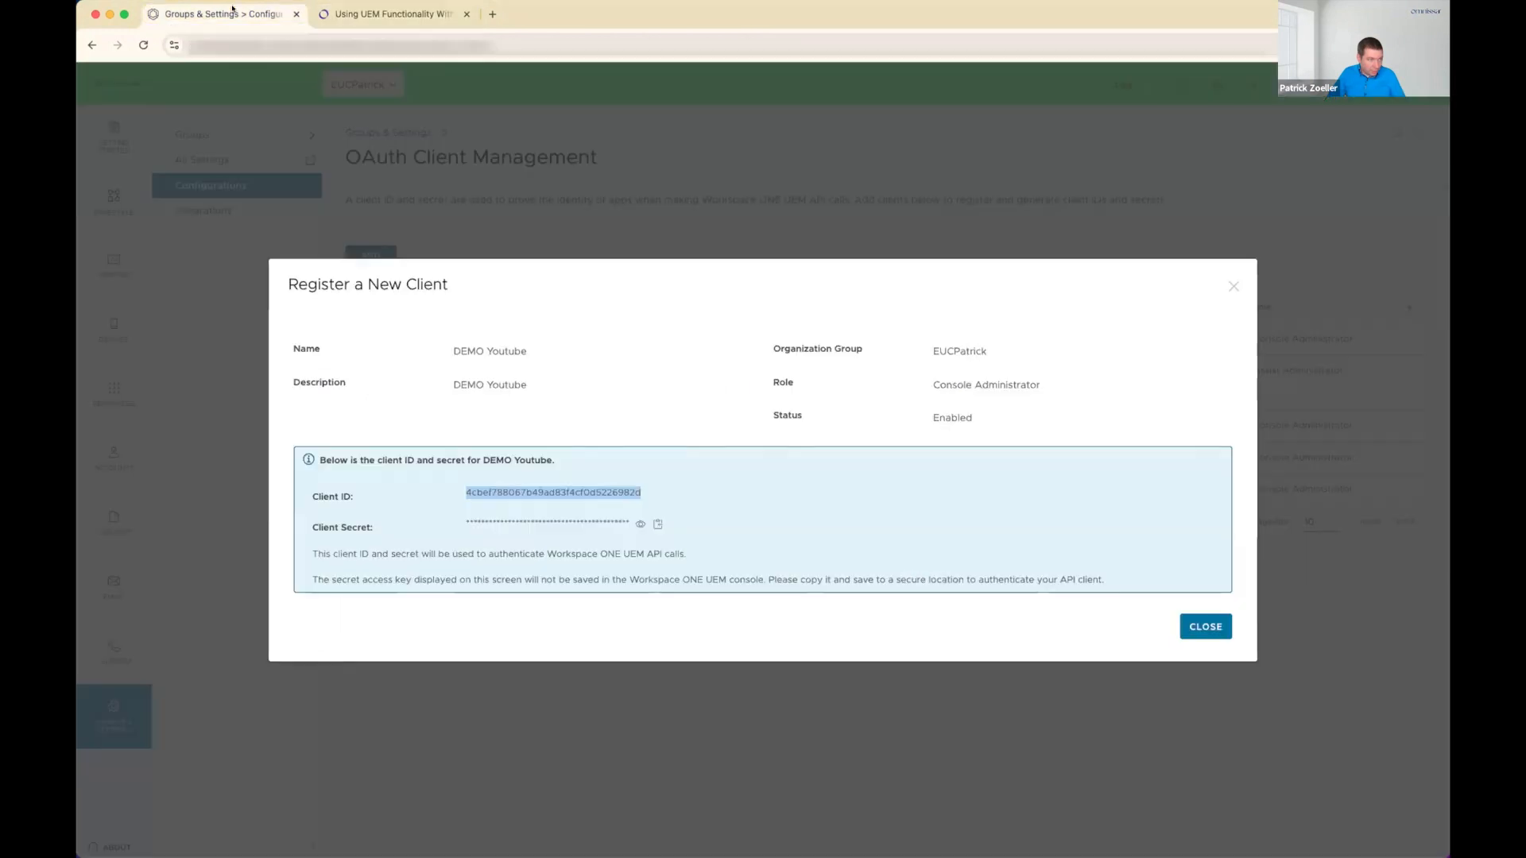
click(1207, 625)
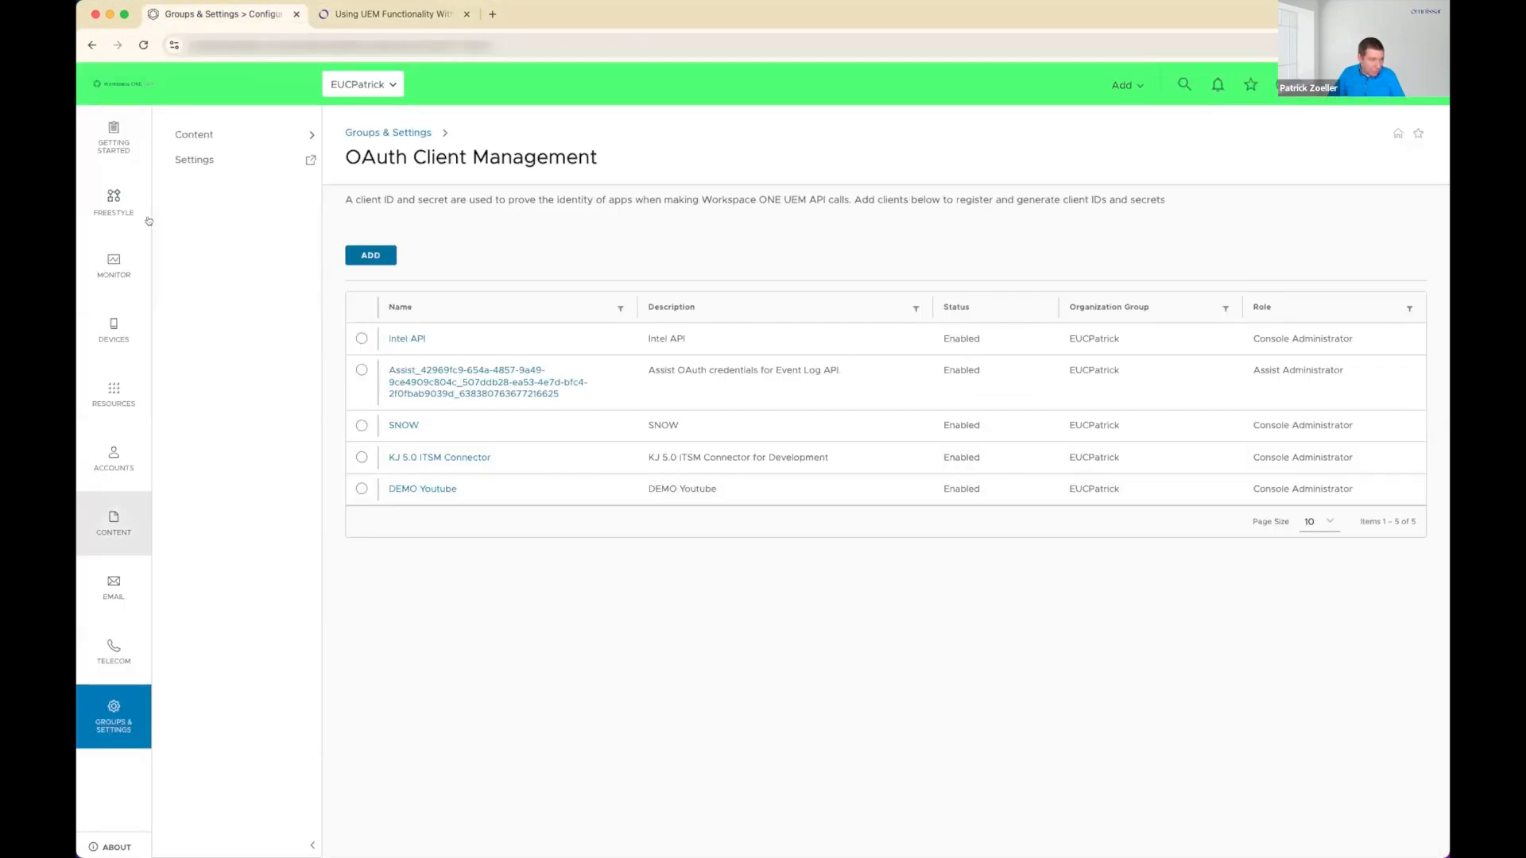
- Open the Site URLs page in the UEM console's advanced system settings
click(113, 718)
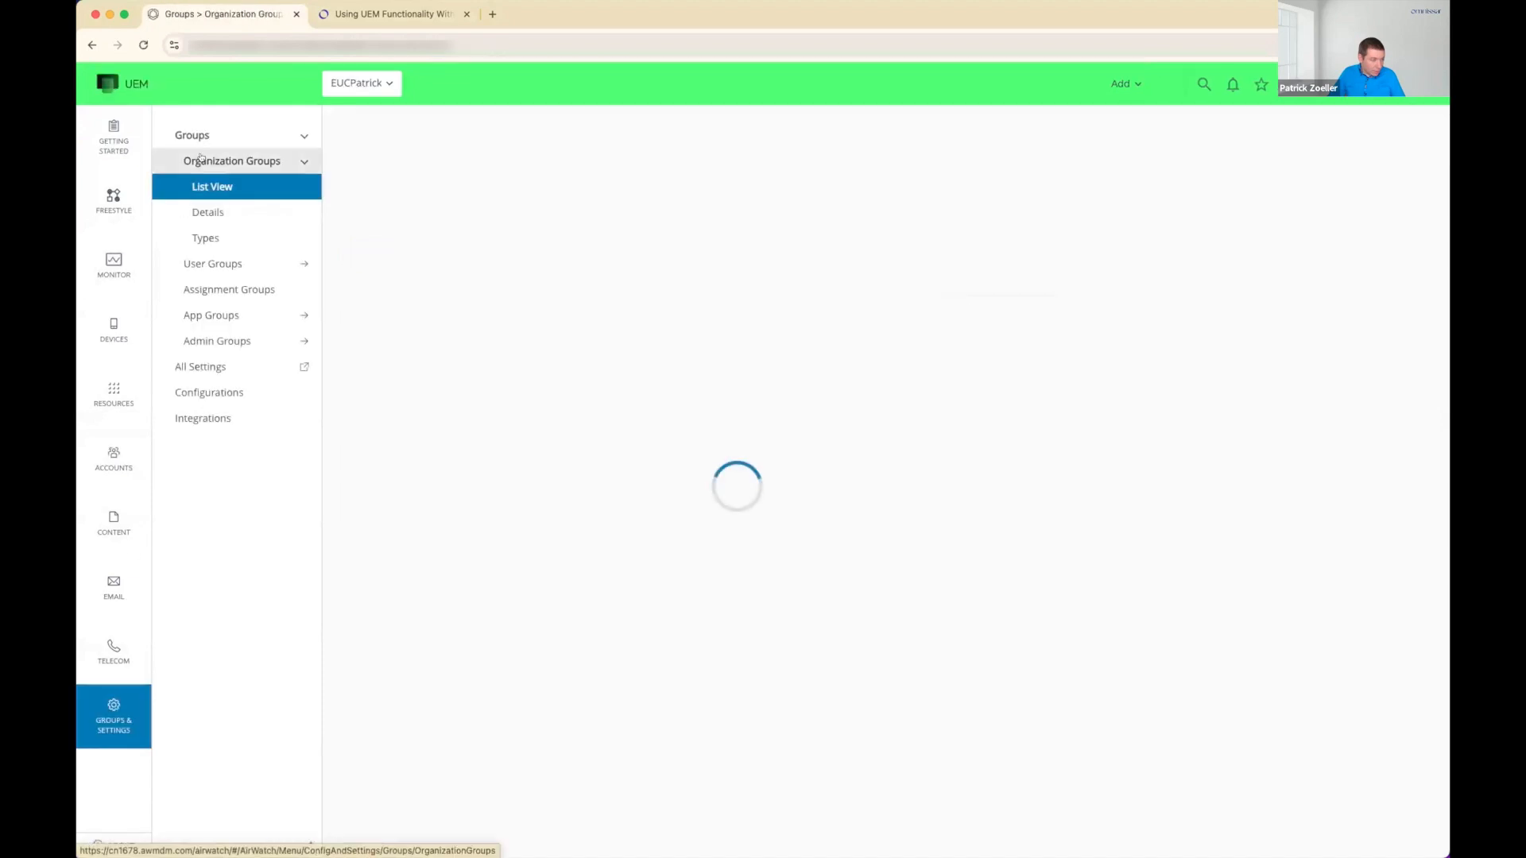
click(199, 366)
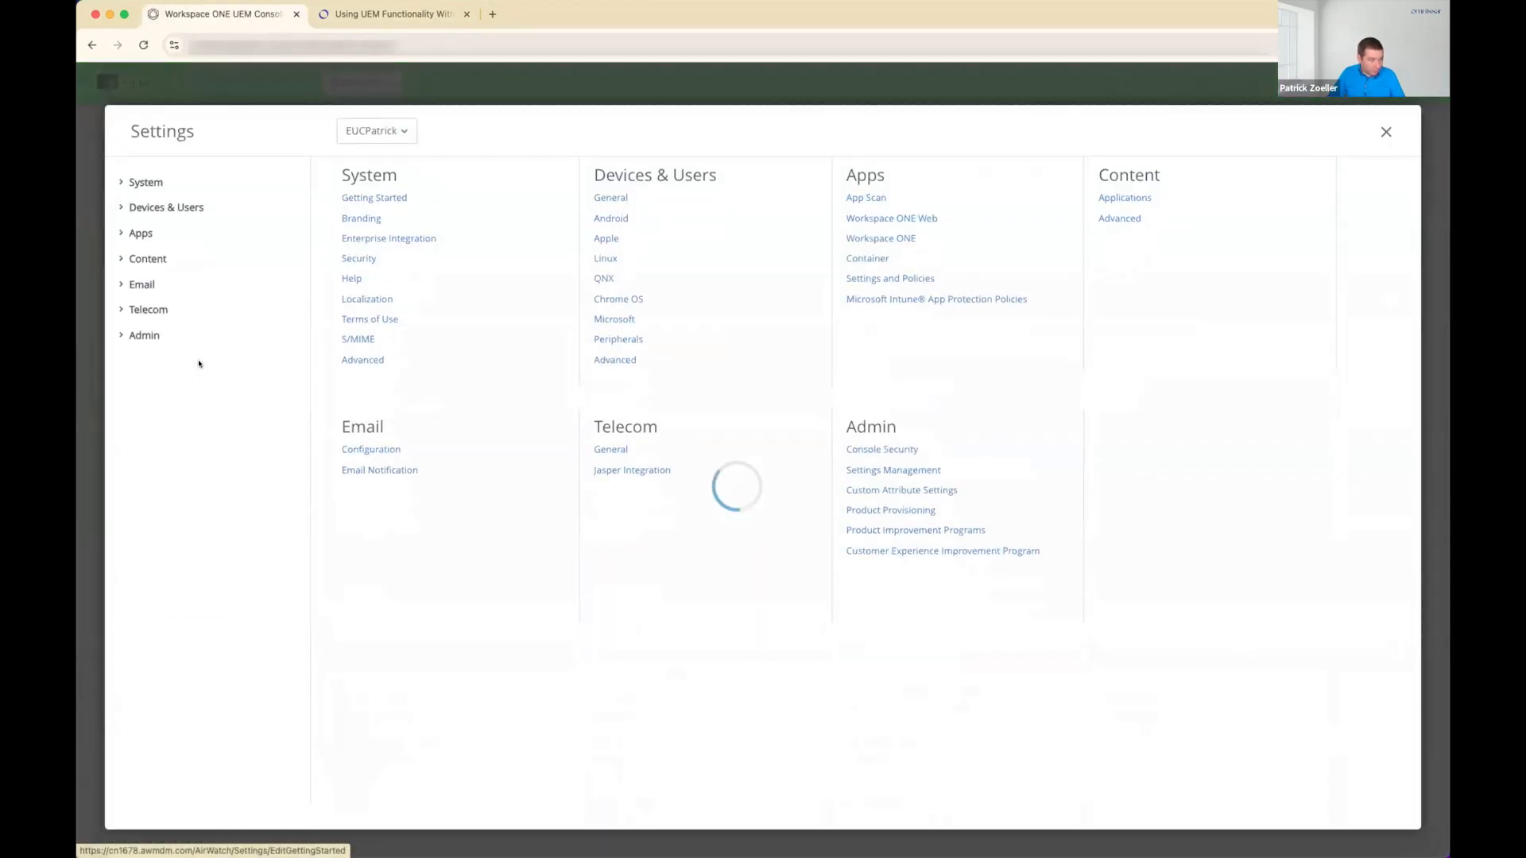
click(120, 182)
click(133, 377)
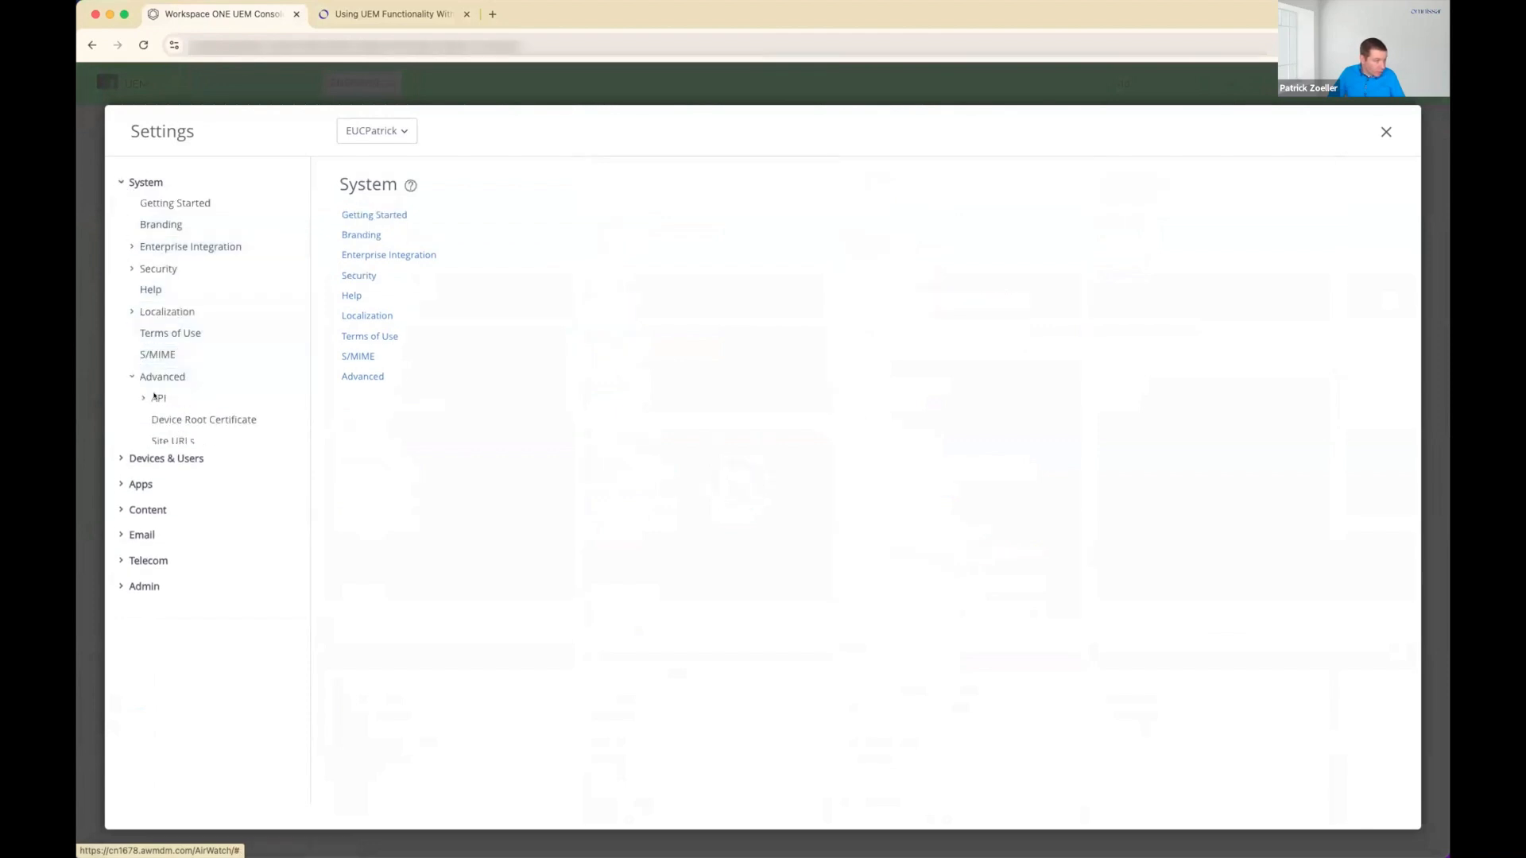
click(173, 441)
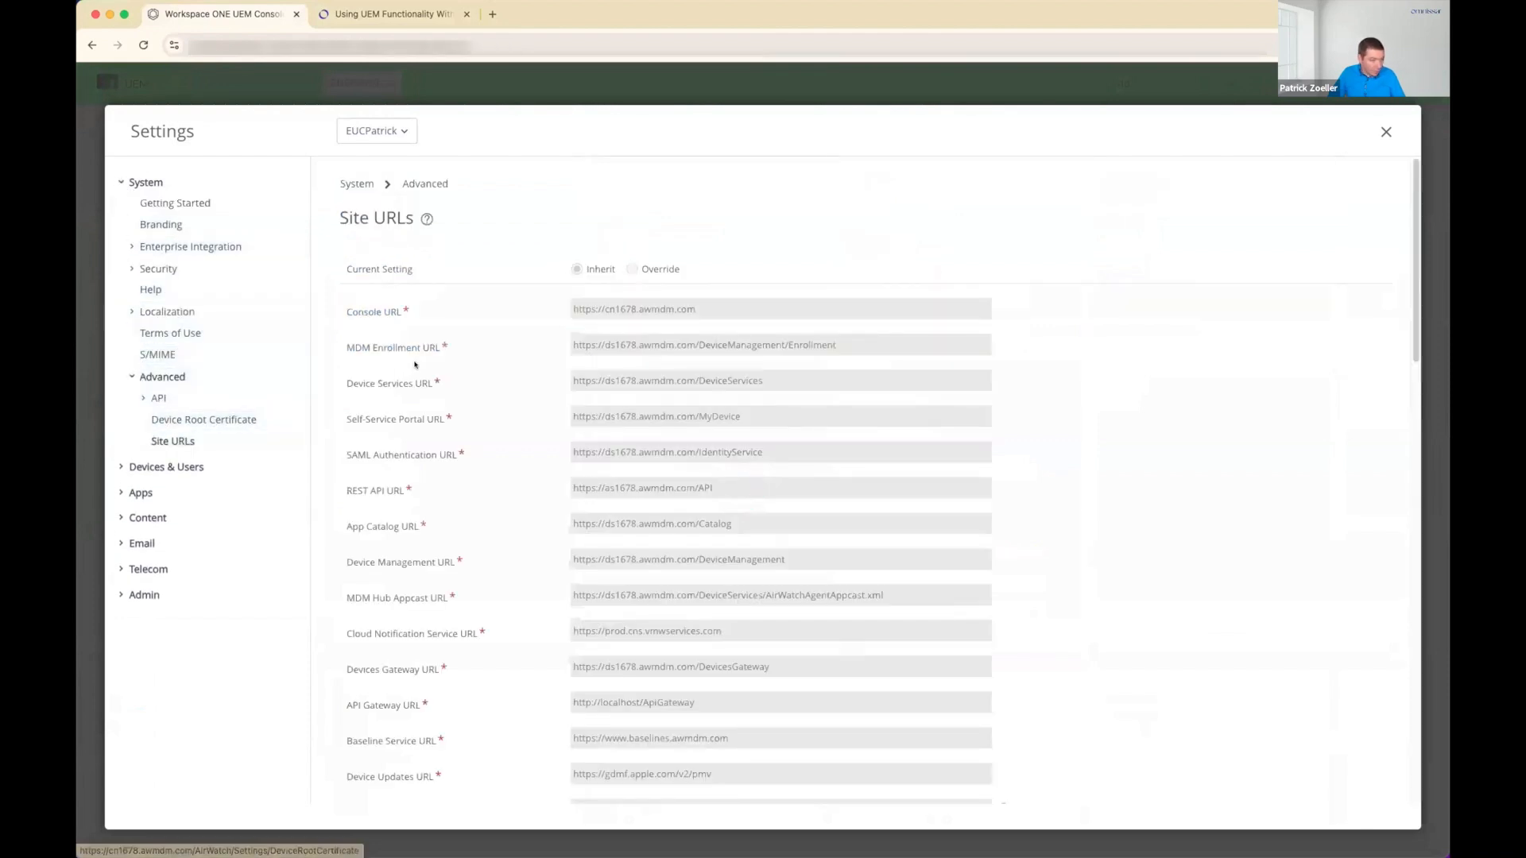
scroll(434, 491, down, 2)
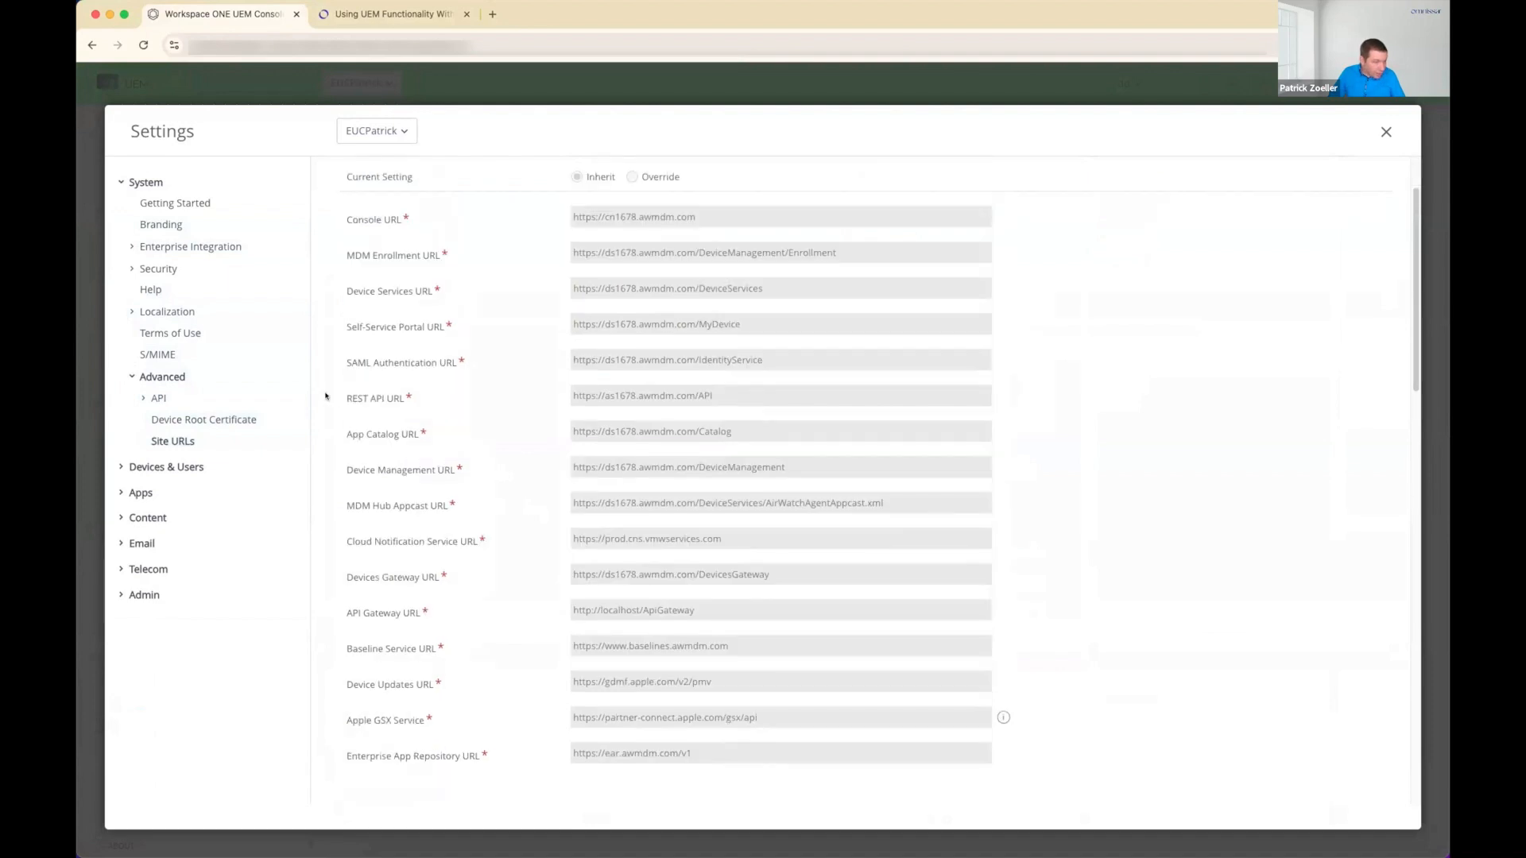
drag(336, 395, 407, 397)
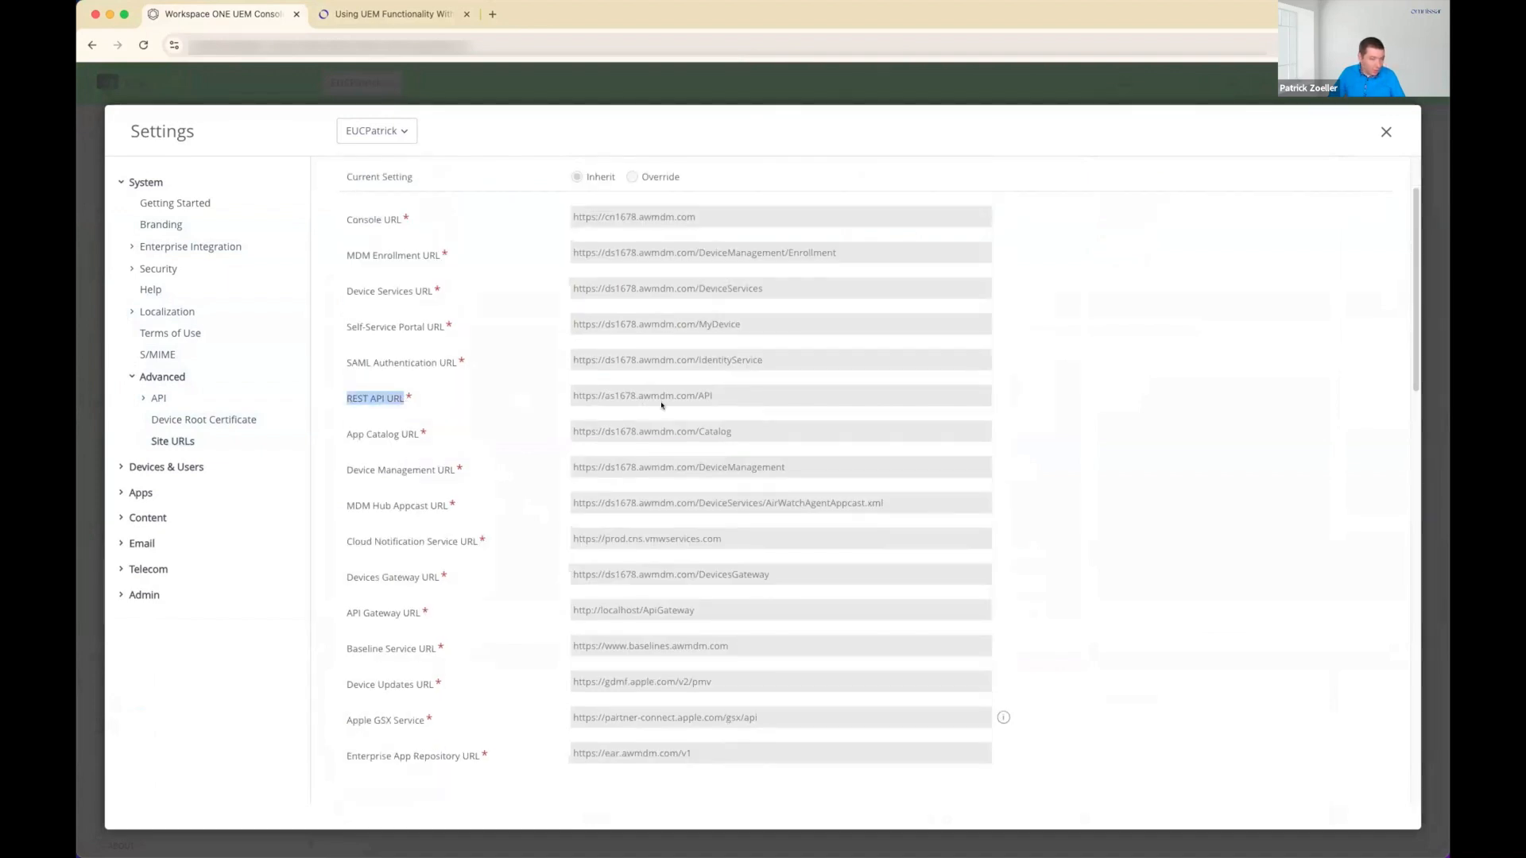
drag(722, 395, 570, 395)
key(ctrl+c)
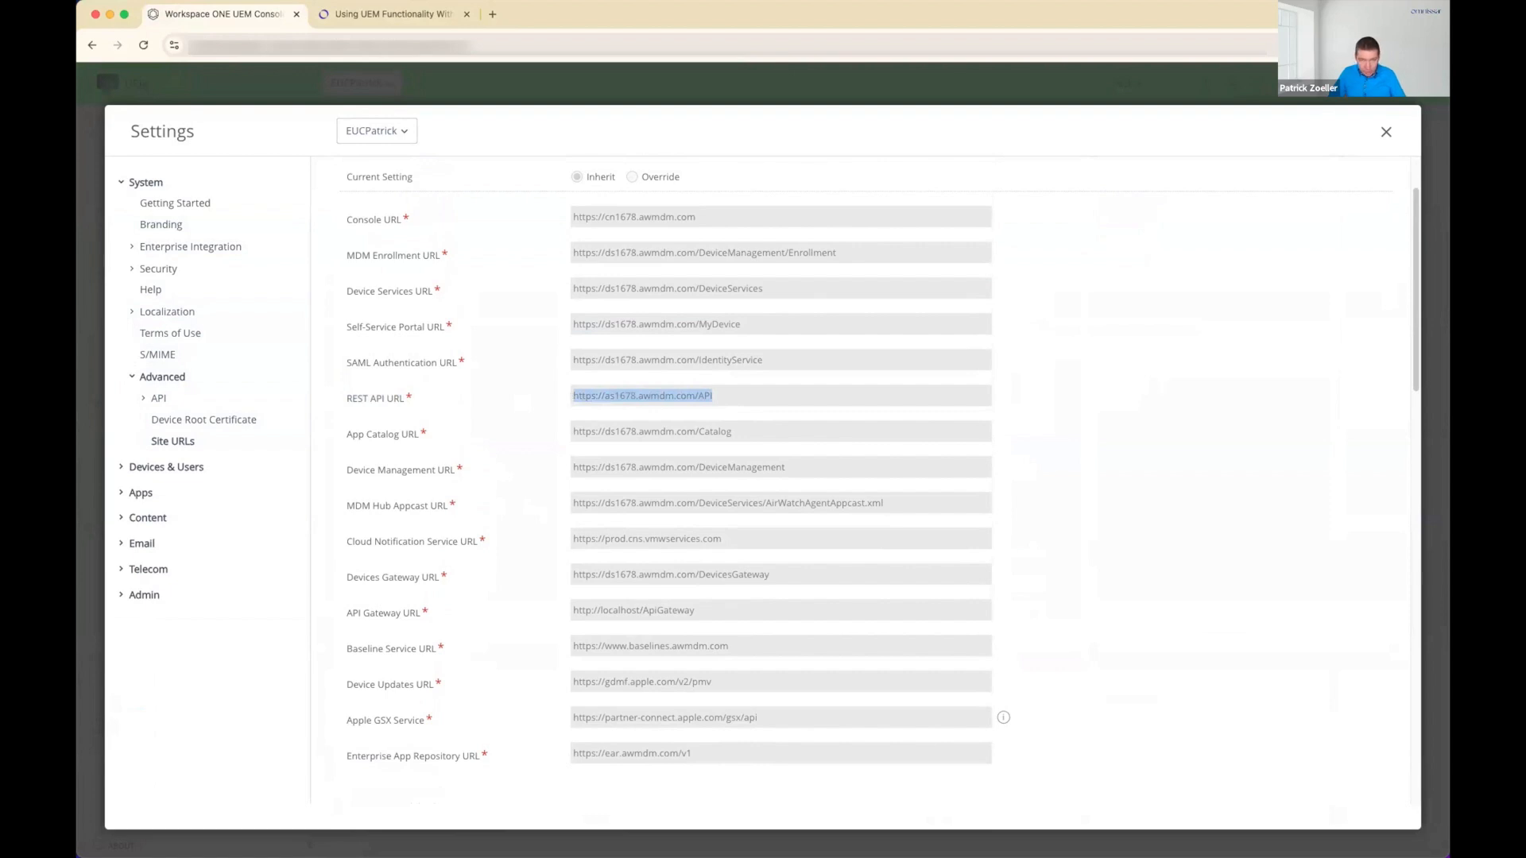
key(super+Tab)
key(super+v)
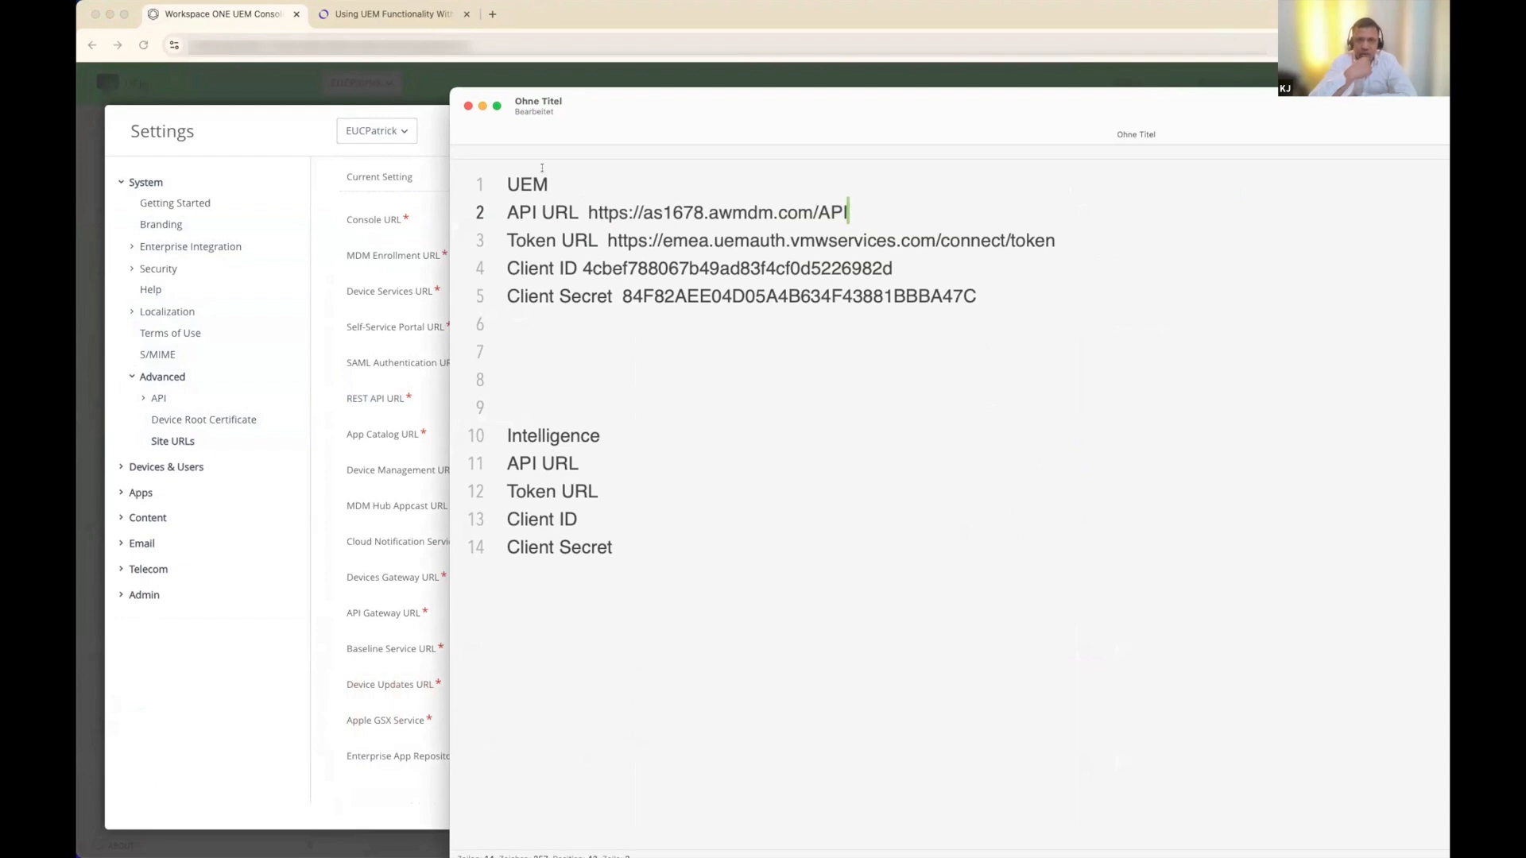
mouse_move(699, 104)
mouse_down()
mouse_move(688, 117)
mouse_move(700, 78)
mouse_up()
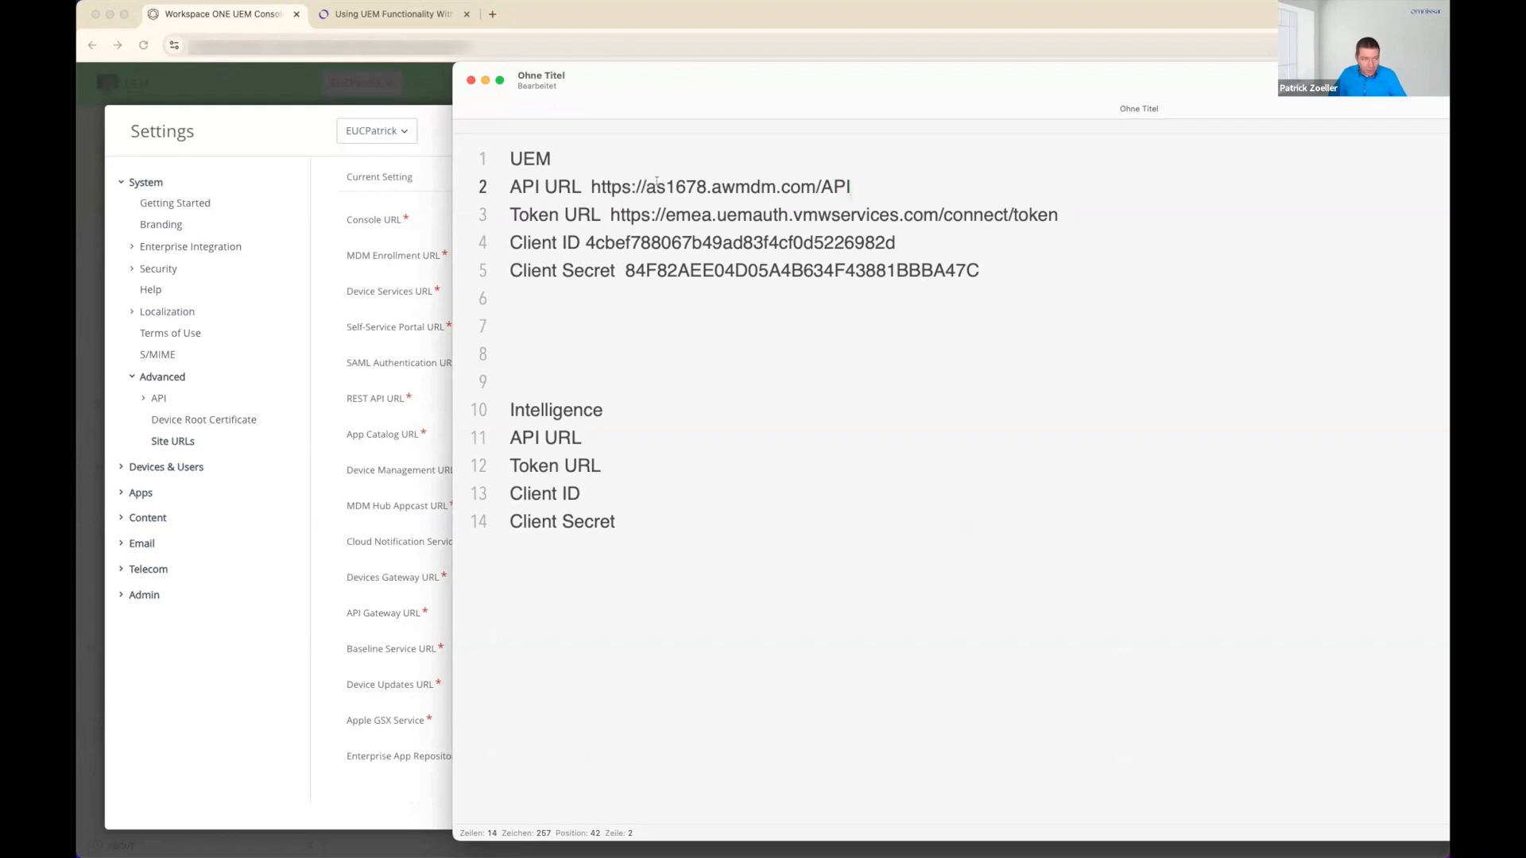
click(395, 388)
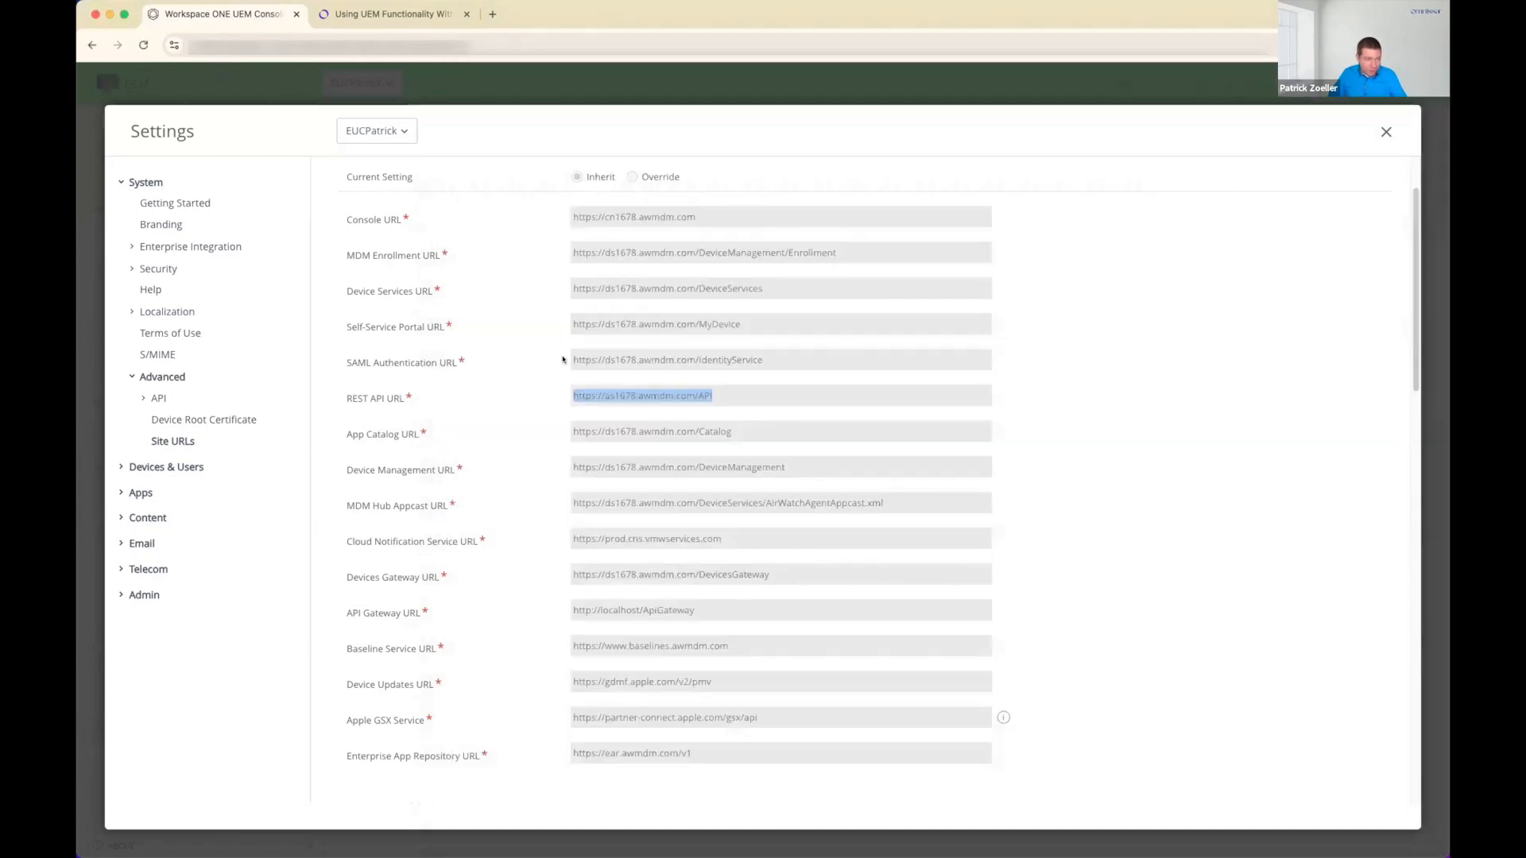
key(super+Tab)
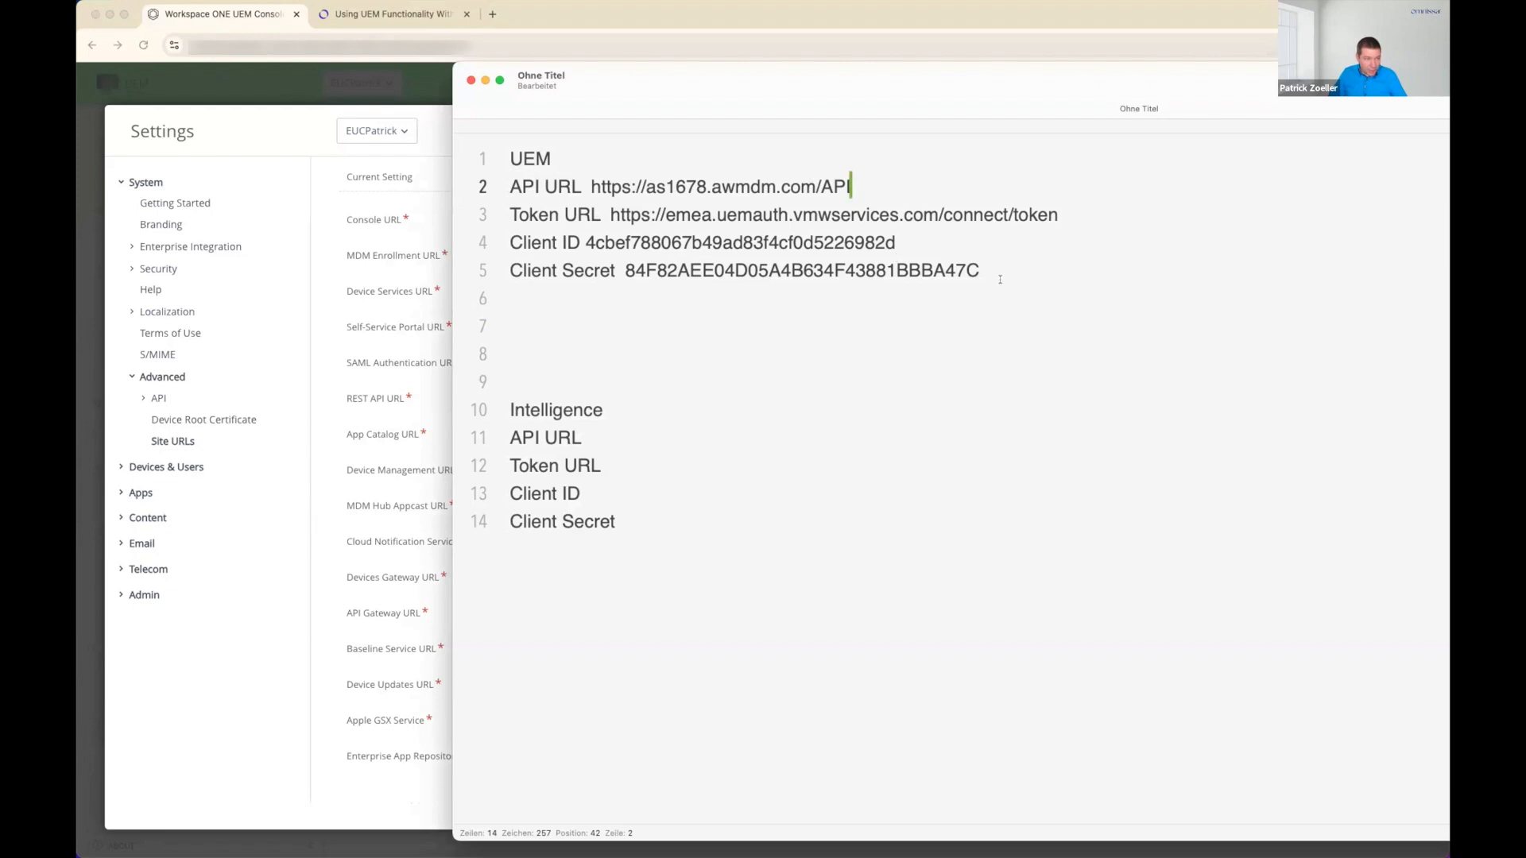
- Select the UEM connection notes, open the OAuth host details in ServiceNow's guided setup and mark the connection as active
drag(1000, 279, 502, 154)
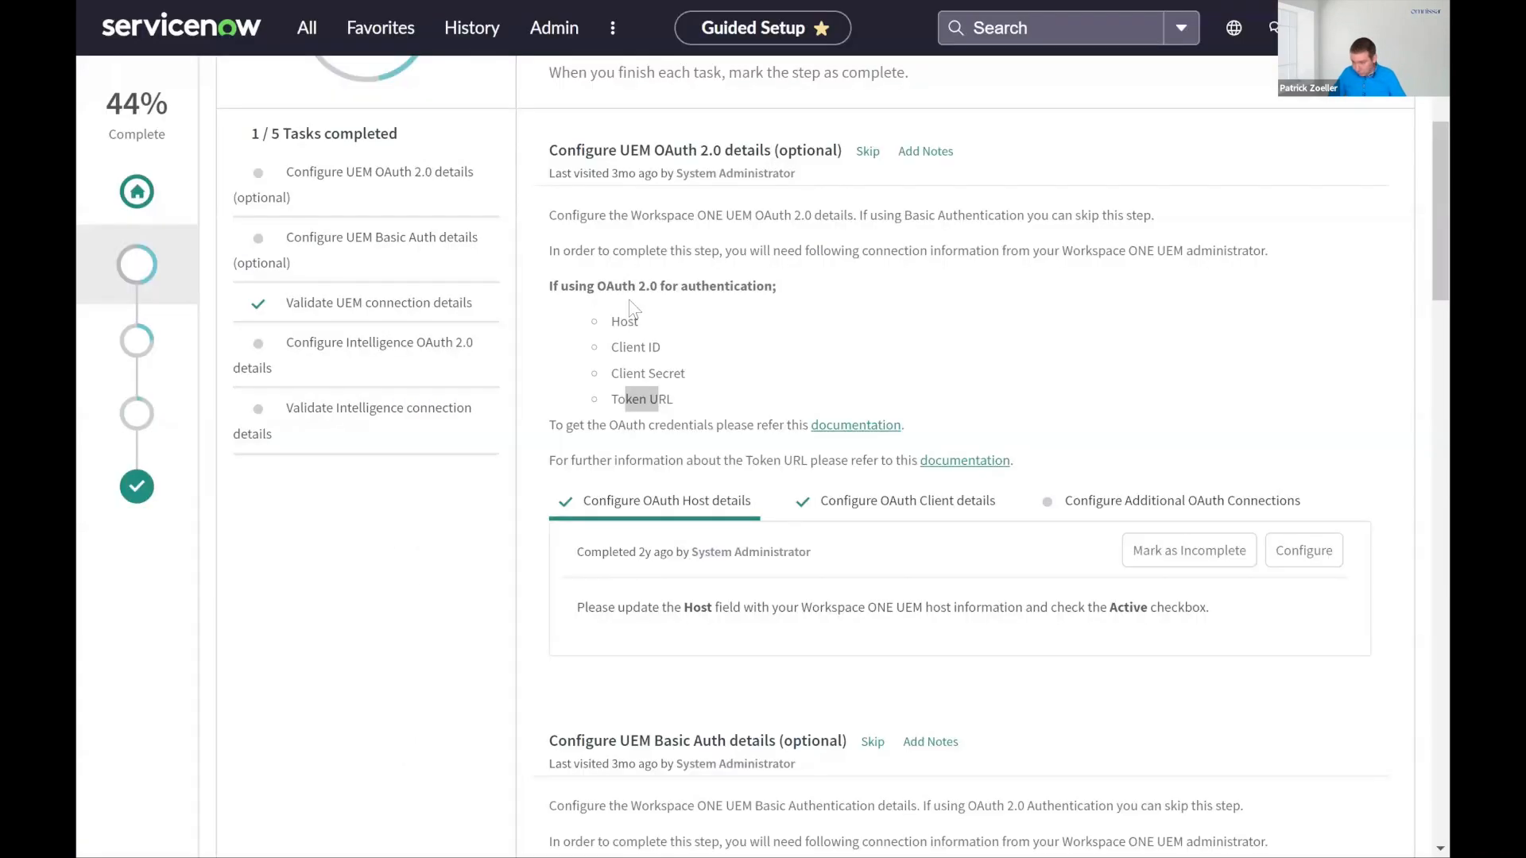
click(636, 507)
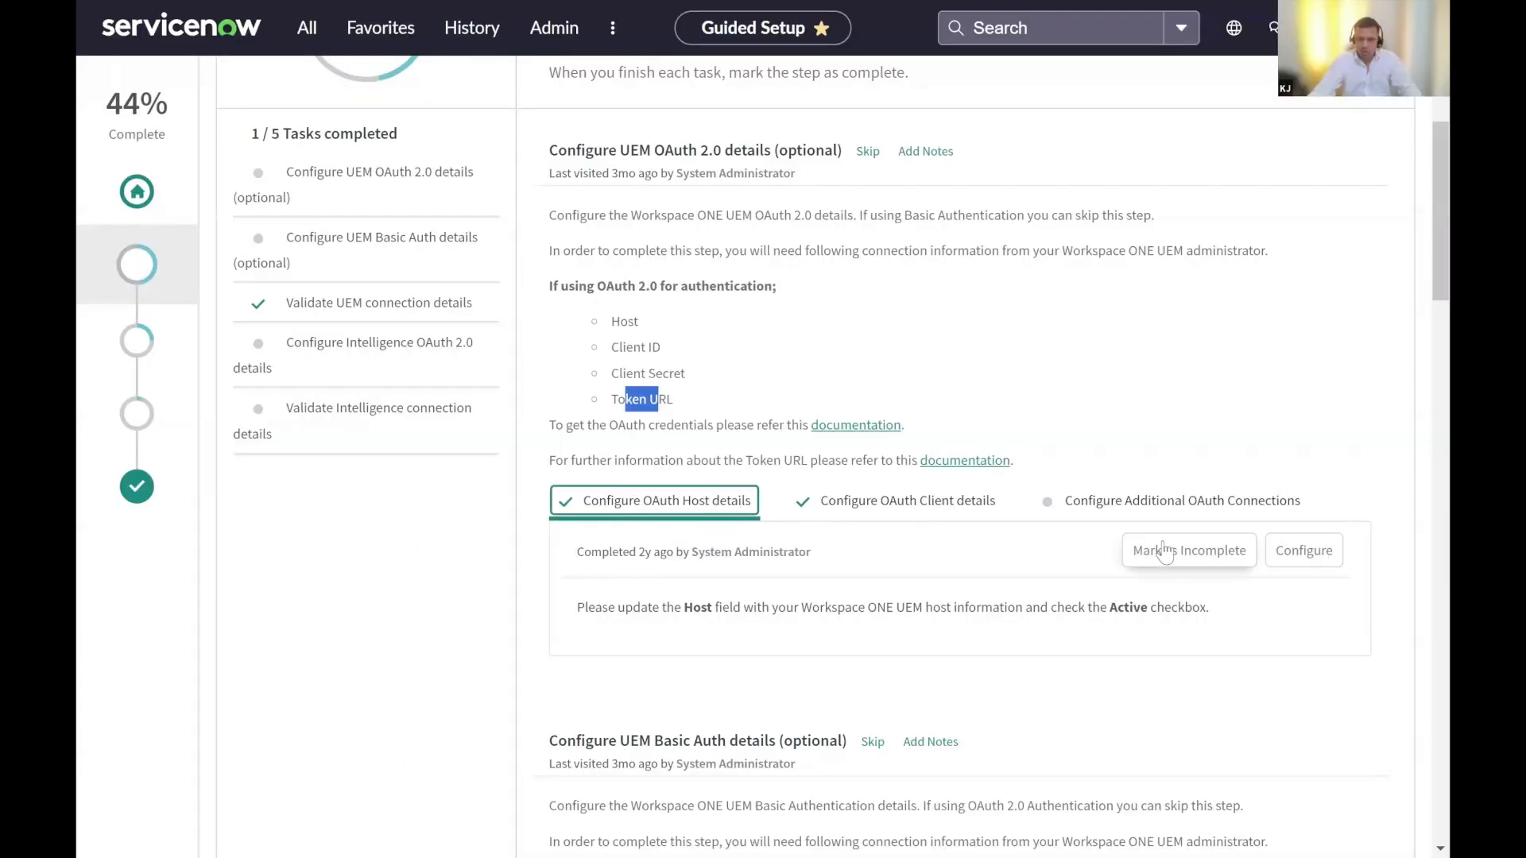
click(1302, 551)
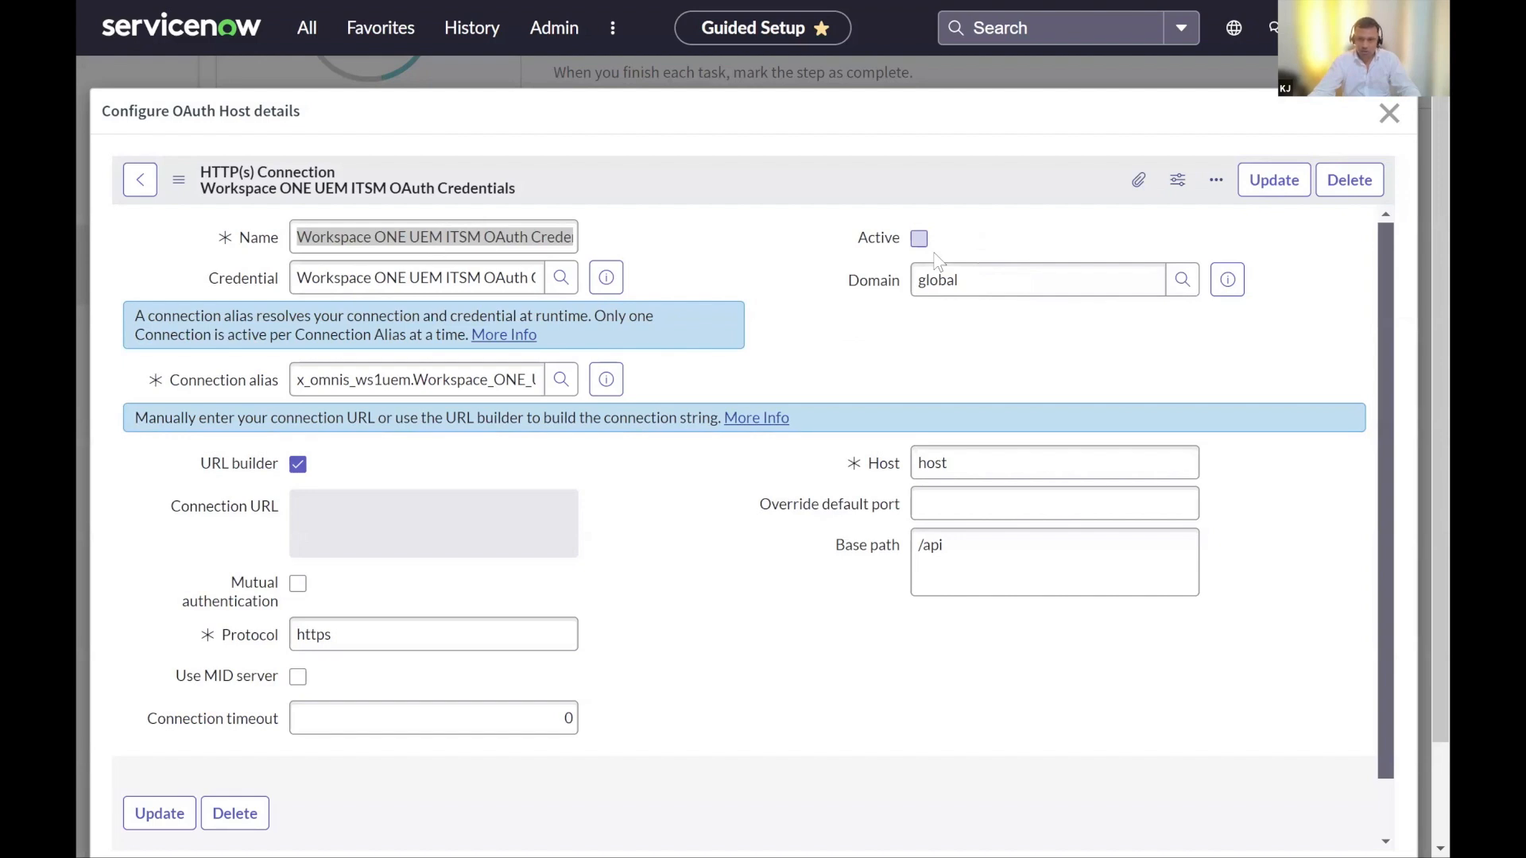
click(936, 255)
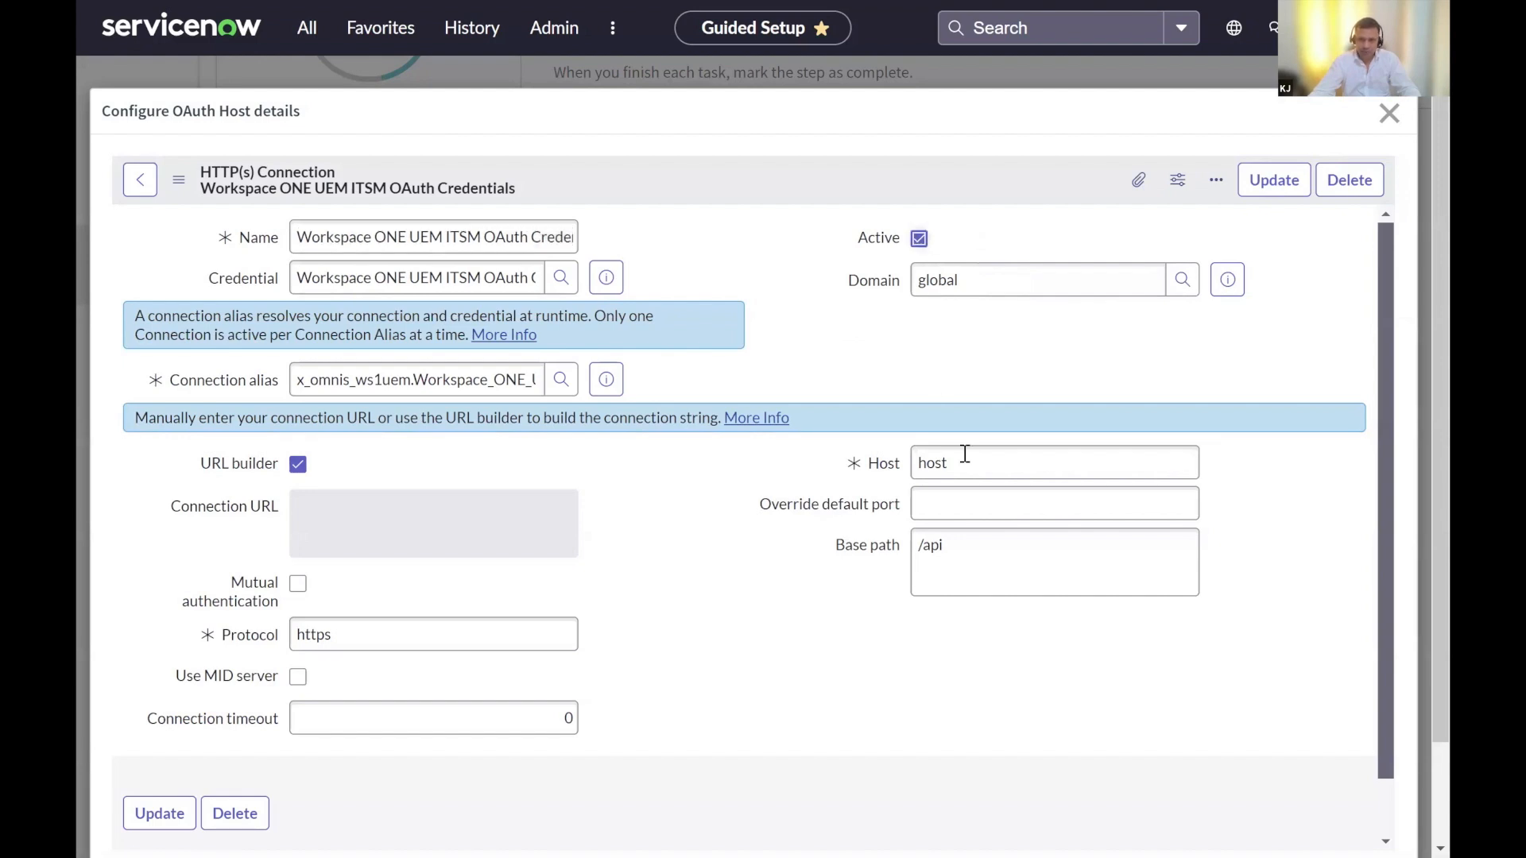
drag(994, 456, 900, 469)
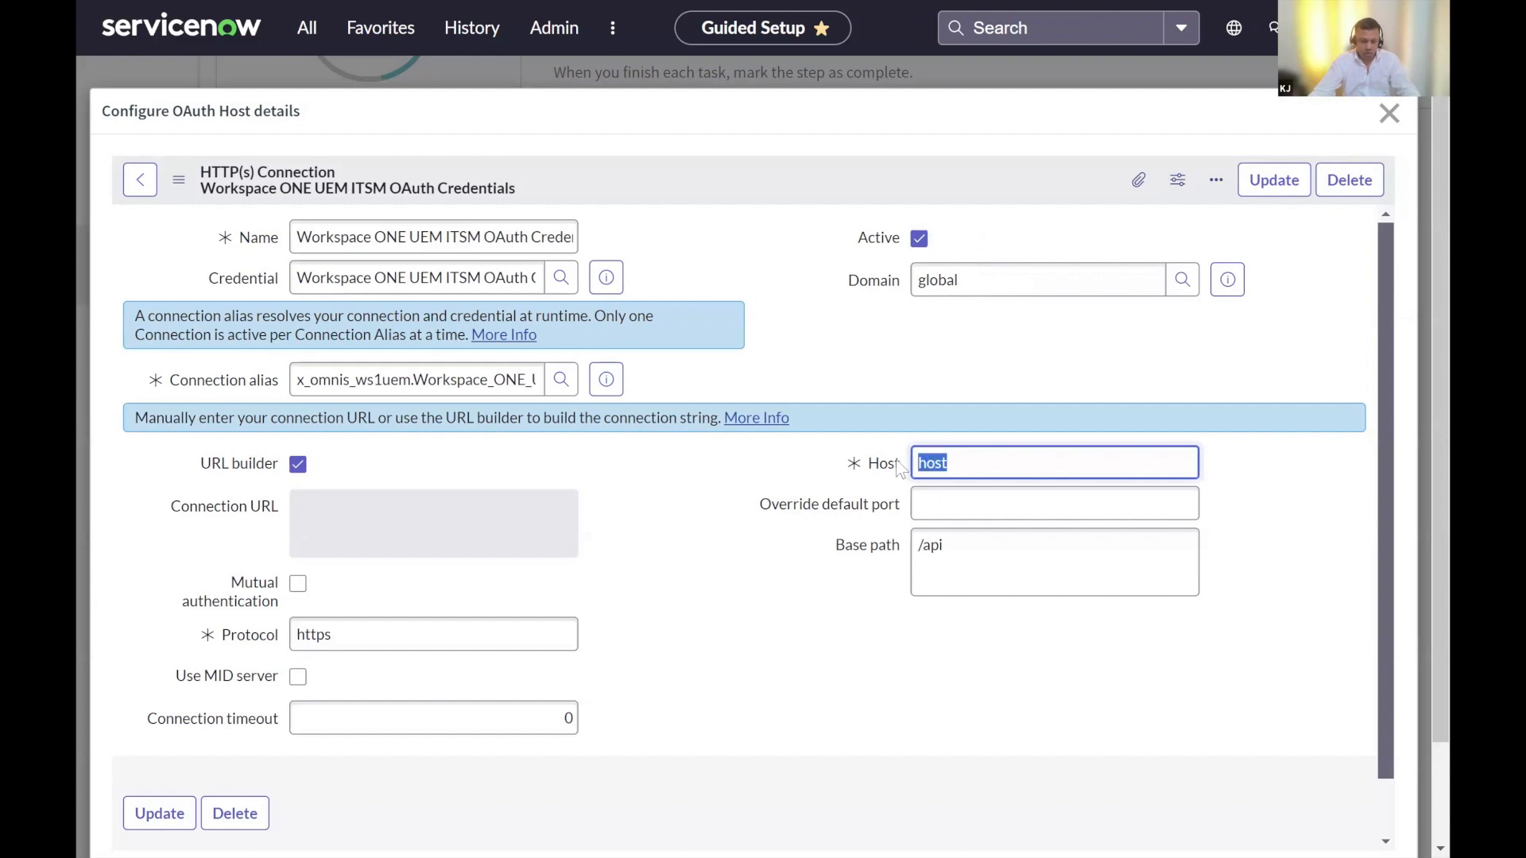
key(ctrl+v)
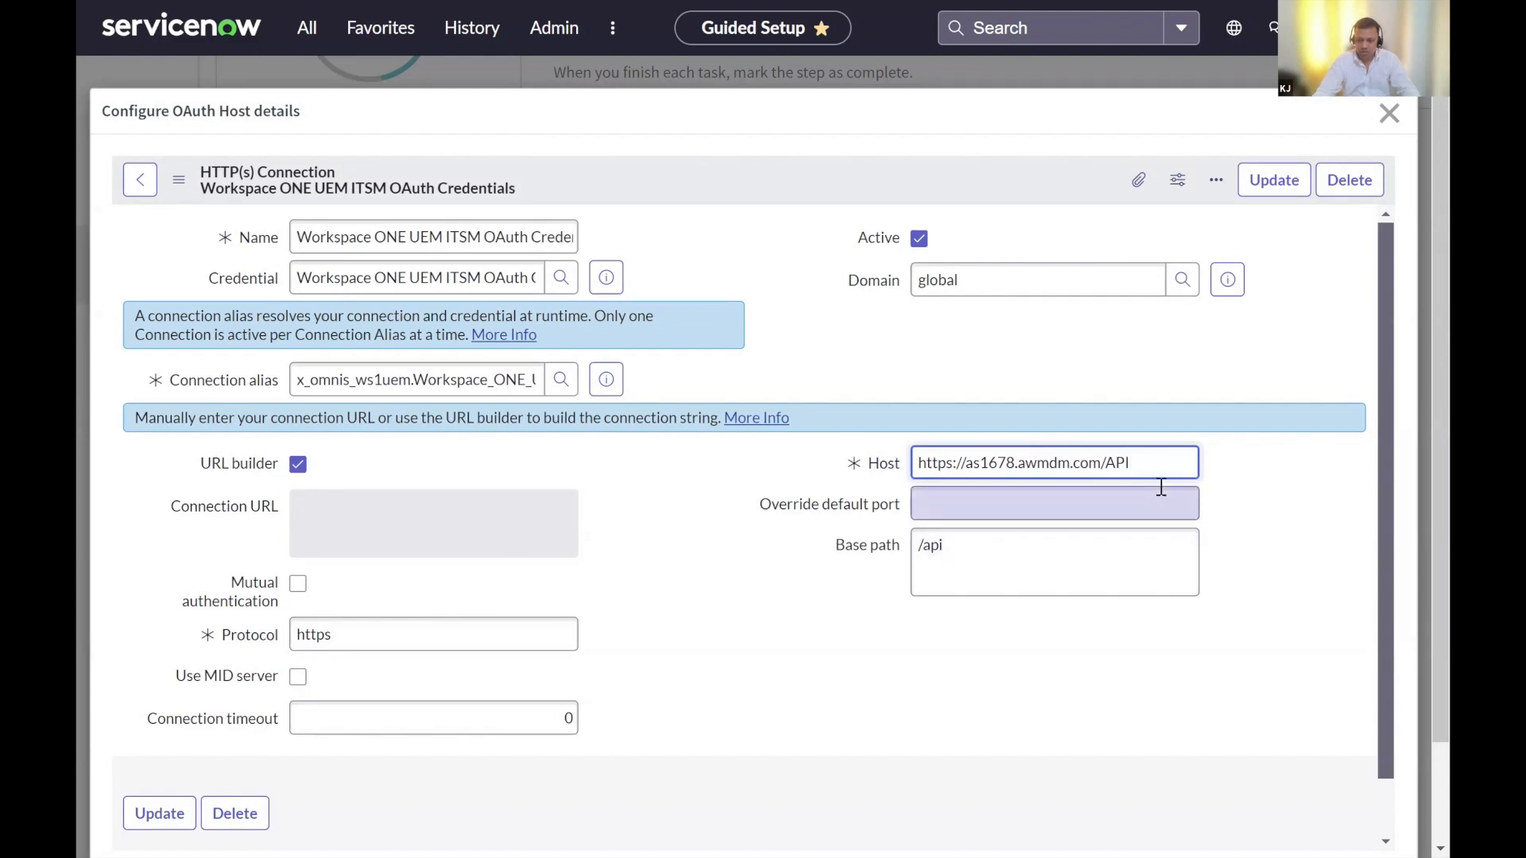
key(shift+Left)
key(shift+Left)
key(shift+Left)
key(shift+Left)
key(shift+Left)
key(shift+Right)
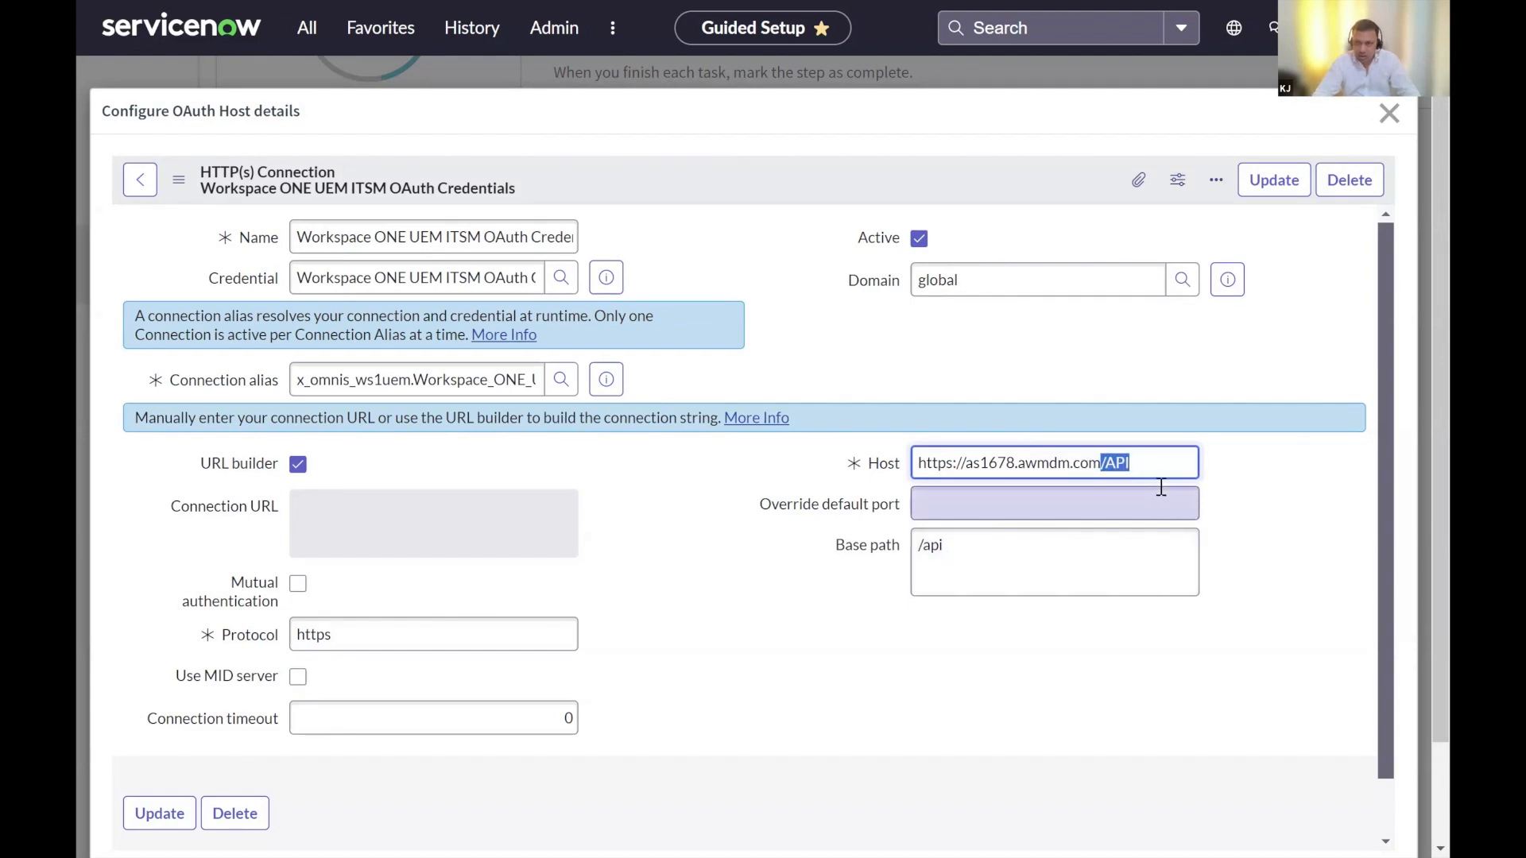
key(BackSpace)
key(Home)
key(shift+Right)
key(shift+Right)
key(shift+Right)
key(shift+Right)
key(shift+Right)
key(shift+Right)
key(shift+Right)
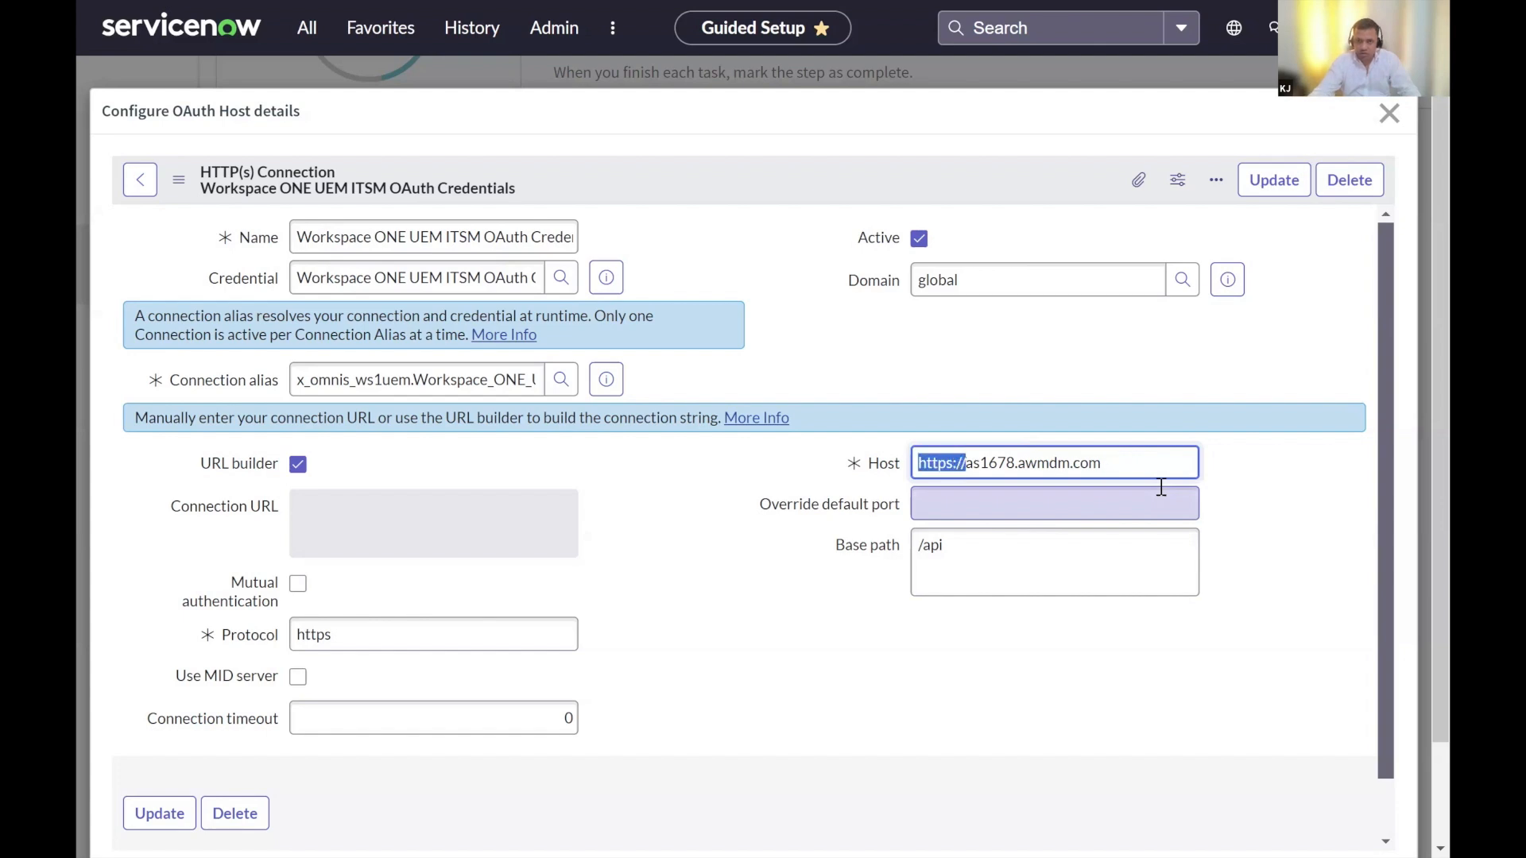
key(BackSpace)
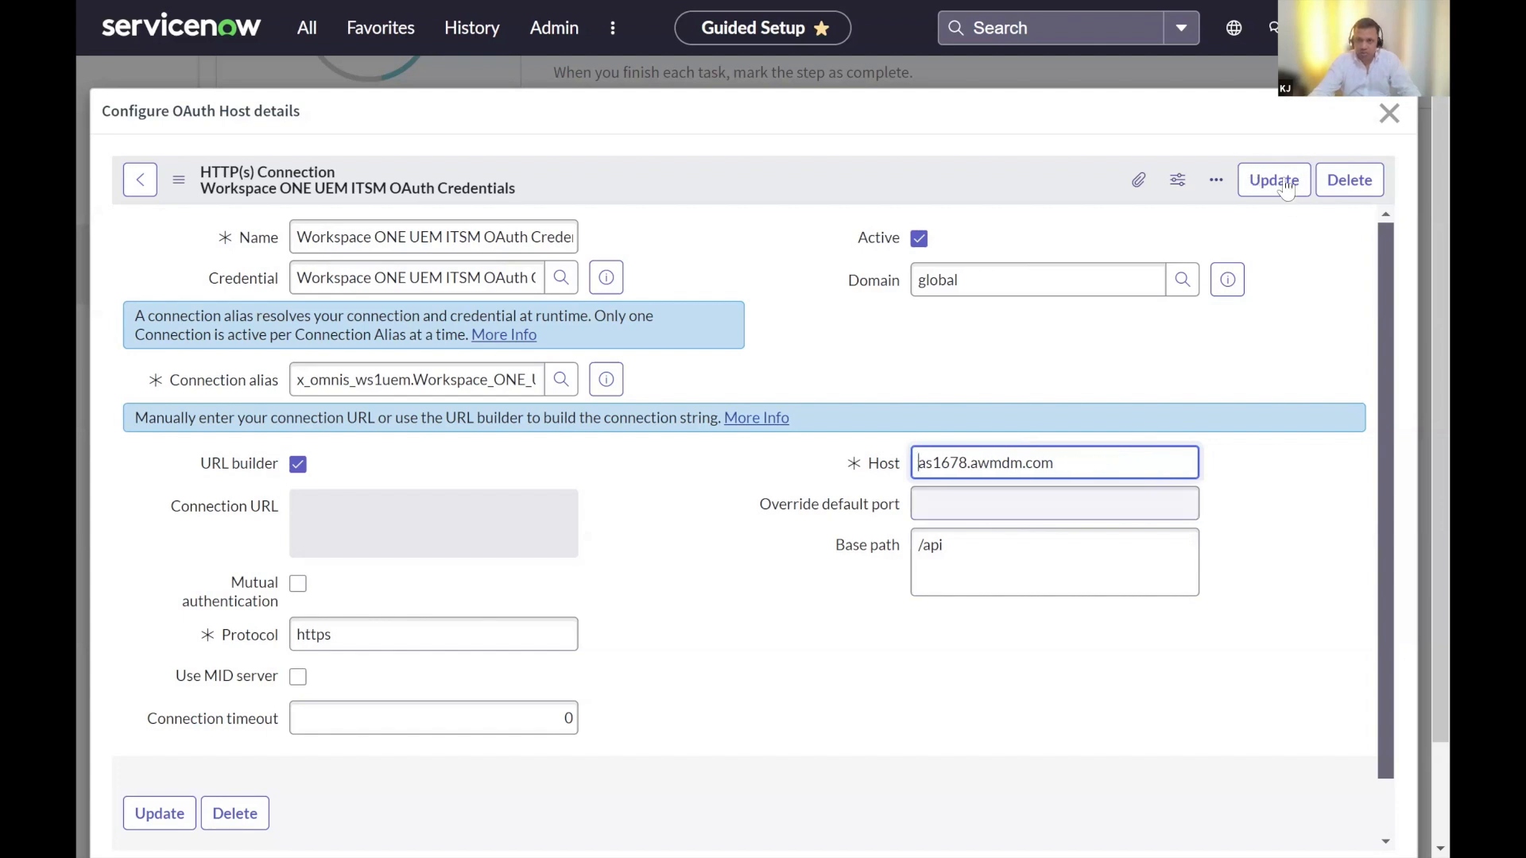
- Save the host details and confirm making Workspace ONE UEM ITSM OAuth Credentials the active connection instead of the Basic Credentials
click(1286, 188)
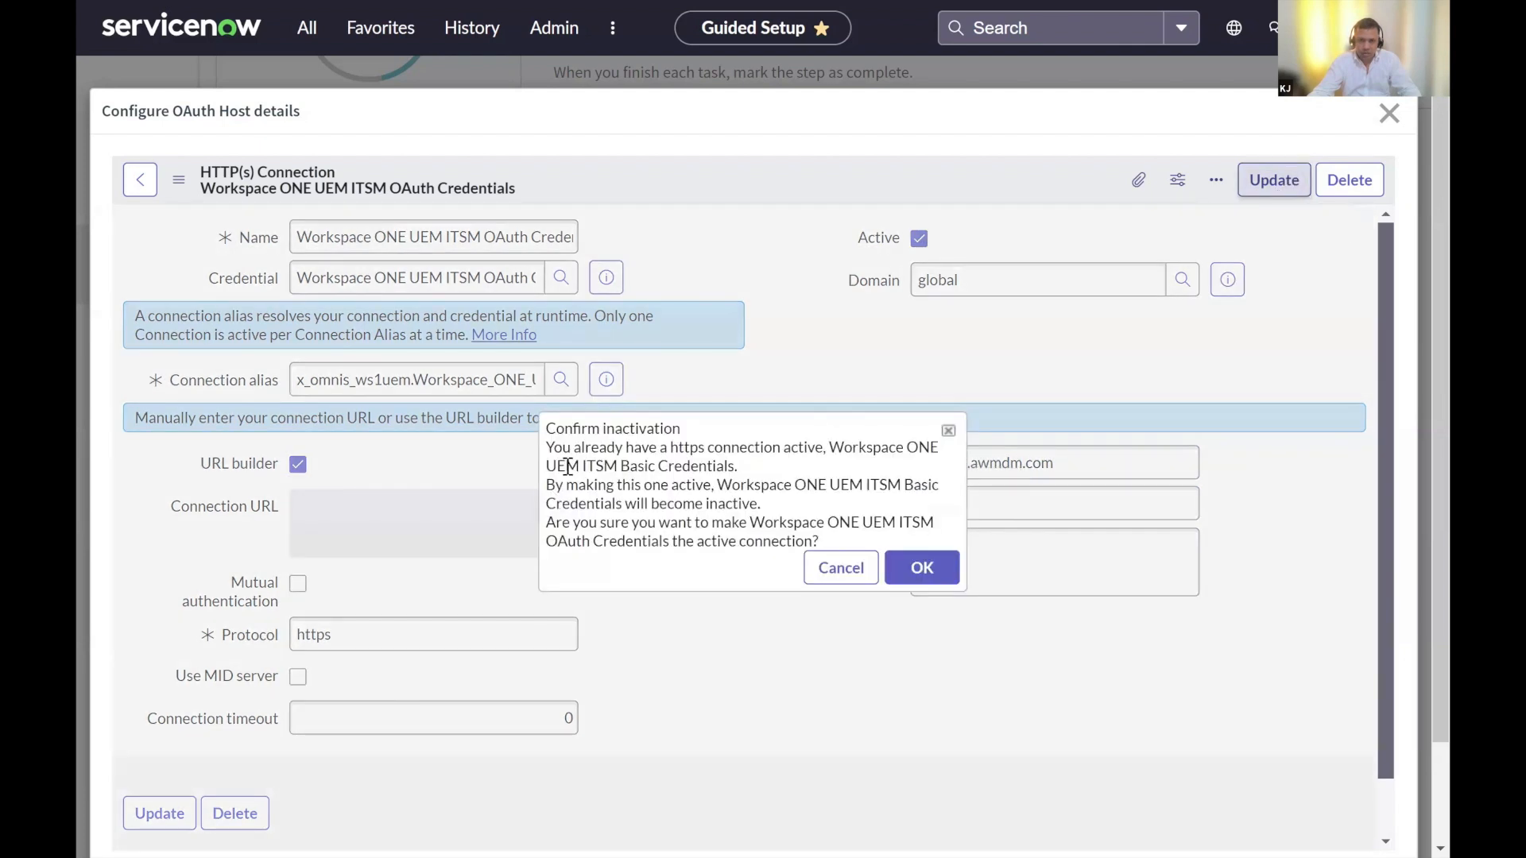
drag(566, 467, 727, 467)
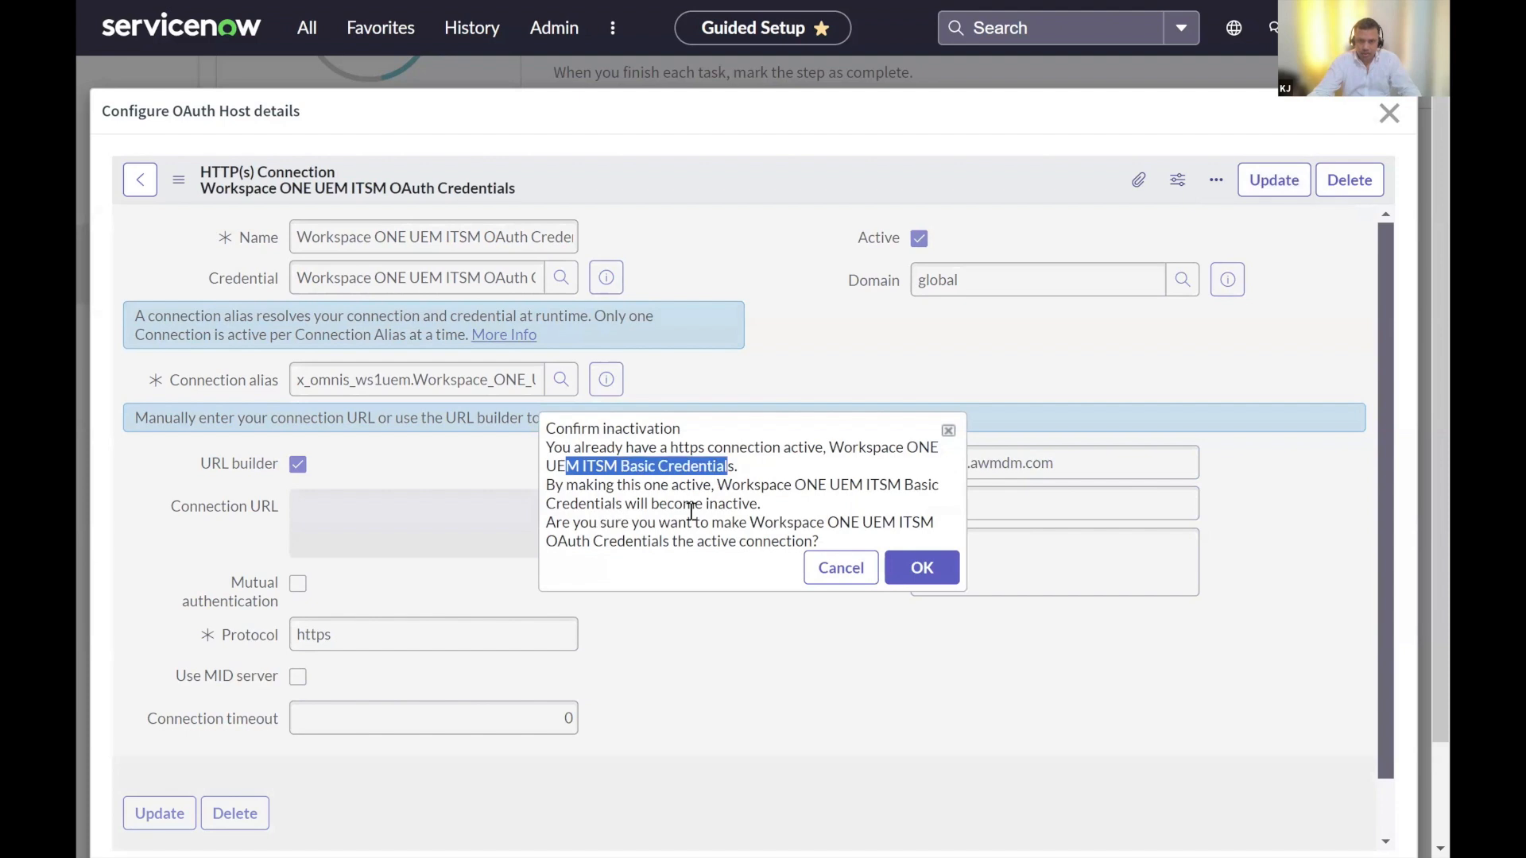
drag(601, 523, 824, 523)
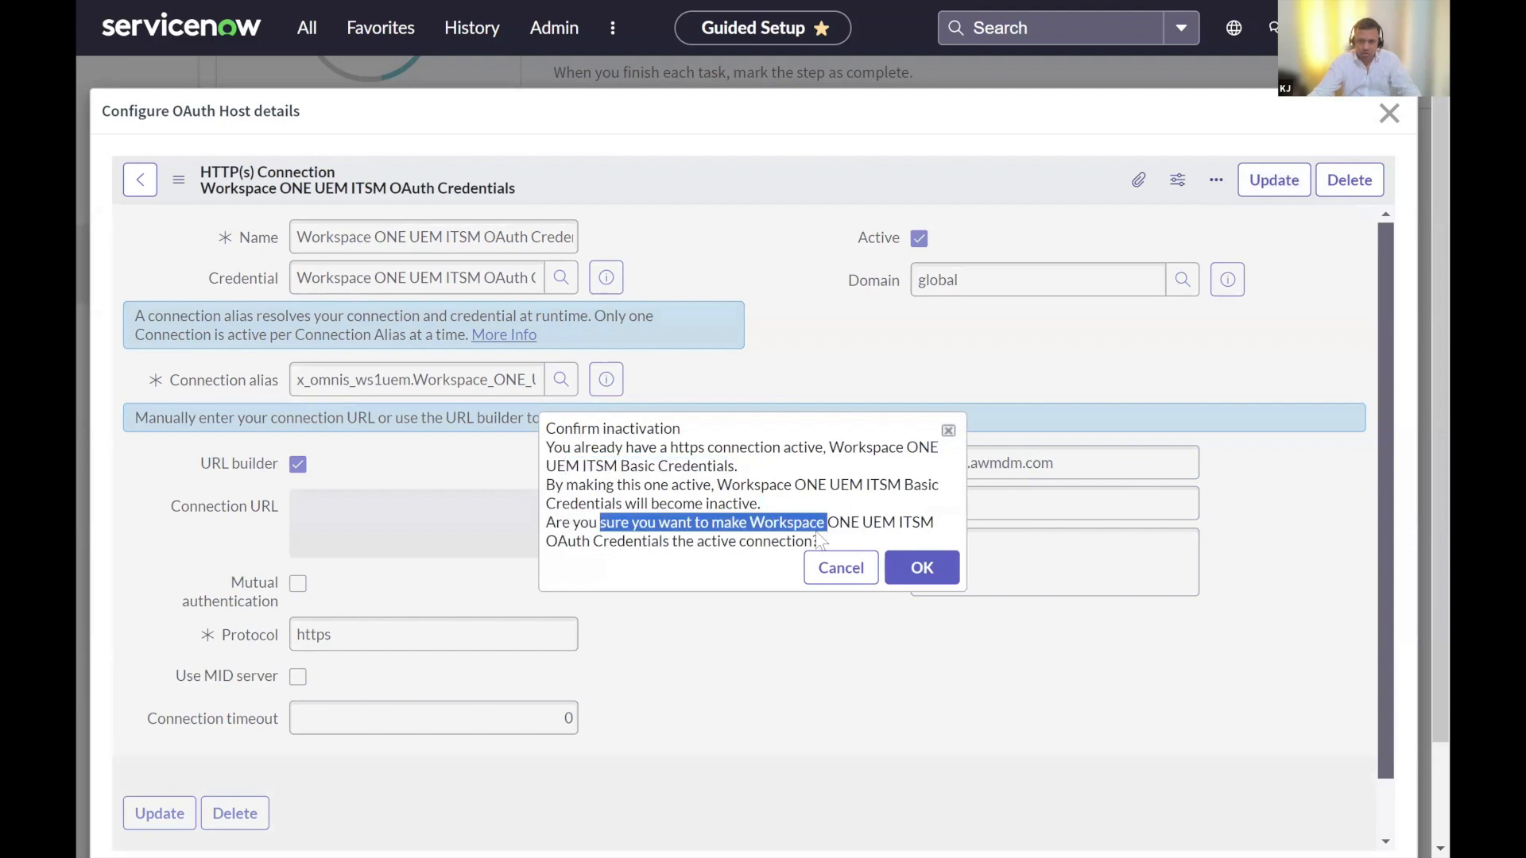
click(921, 583)
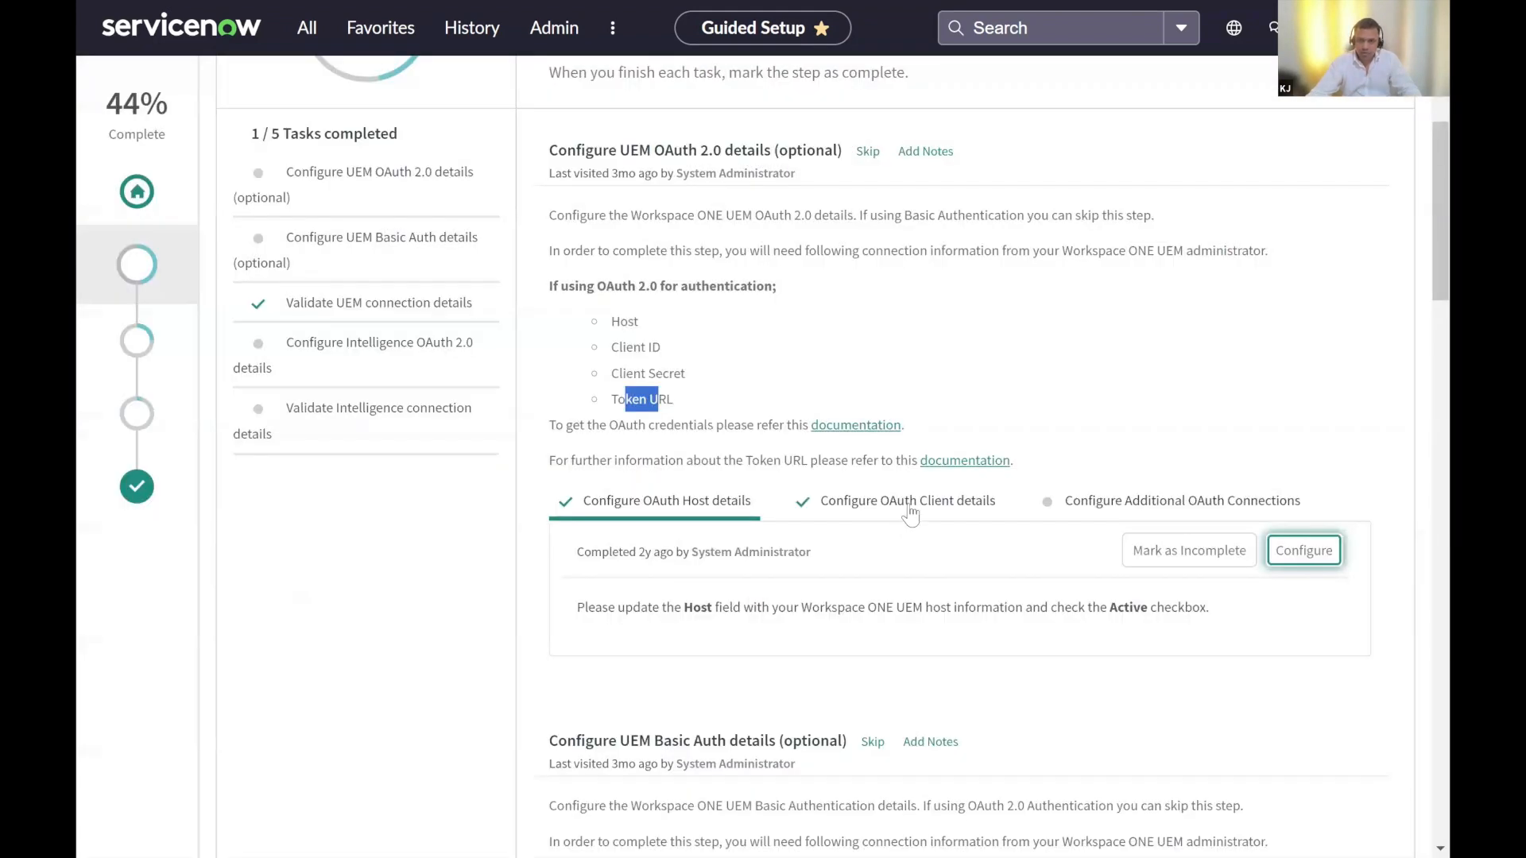
- Open the OAuth client details for configuration and replace the Client ID with the UEM client ID from the notes
click(910, 509)
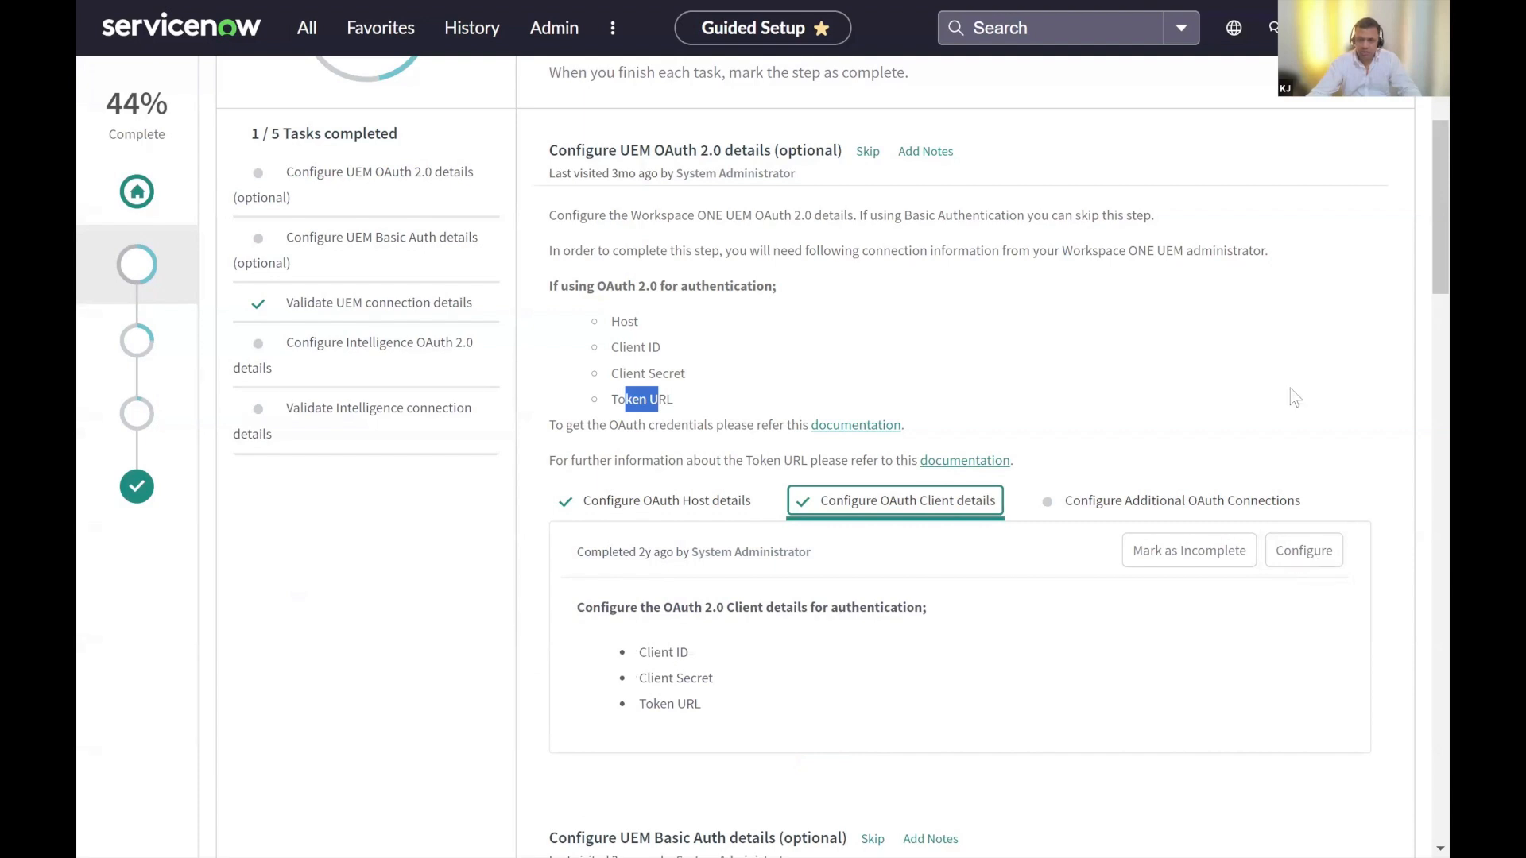
click(1293, 557)
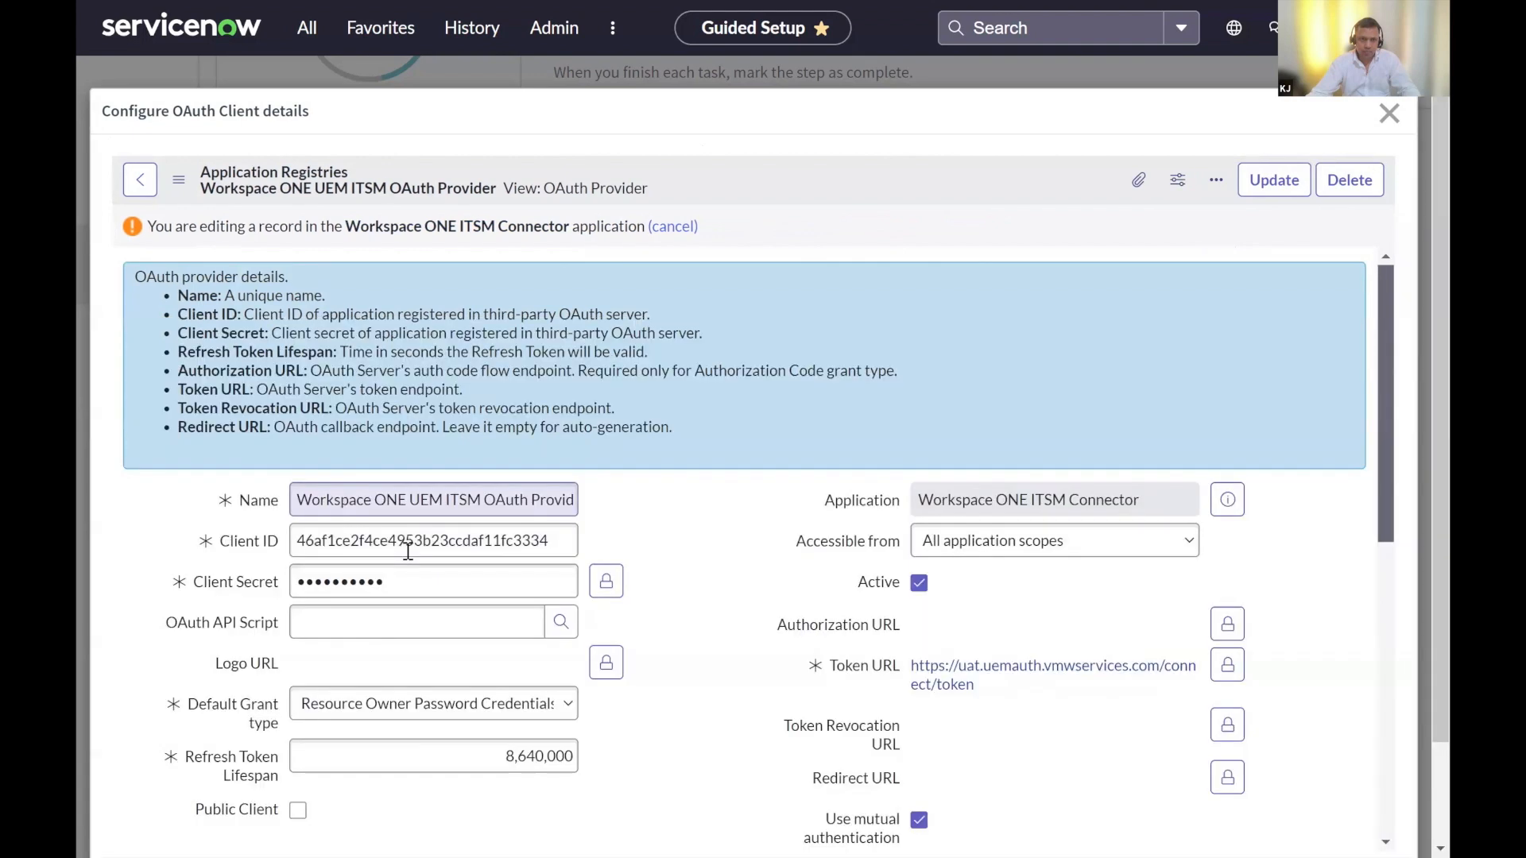
click(409, 542)
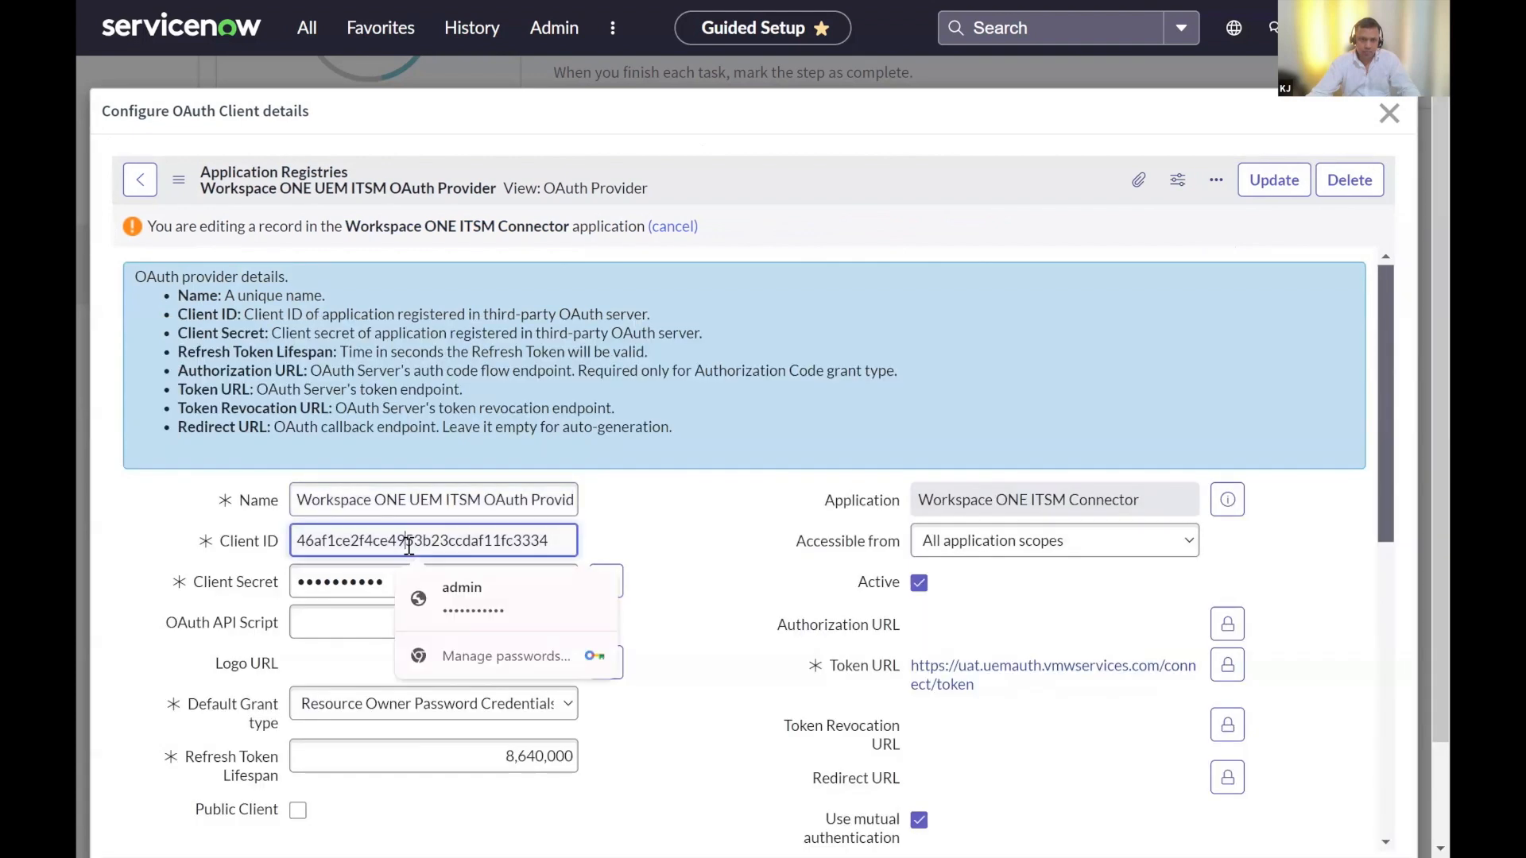
double_click(409, 545)
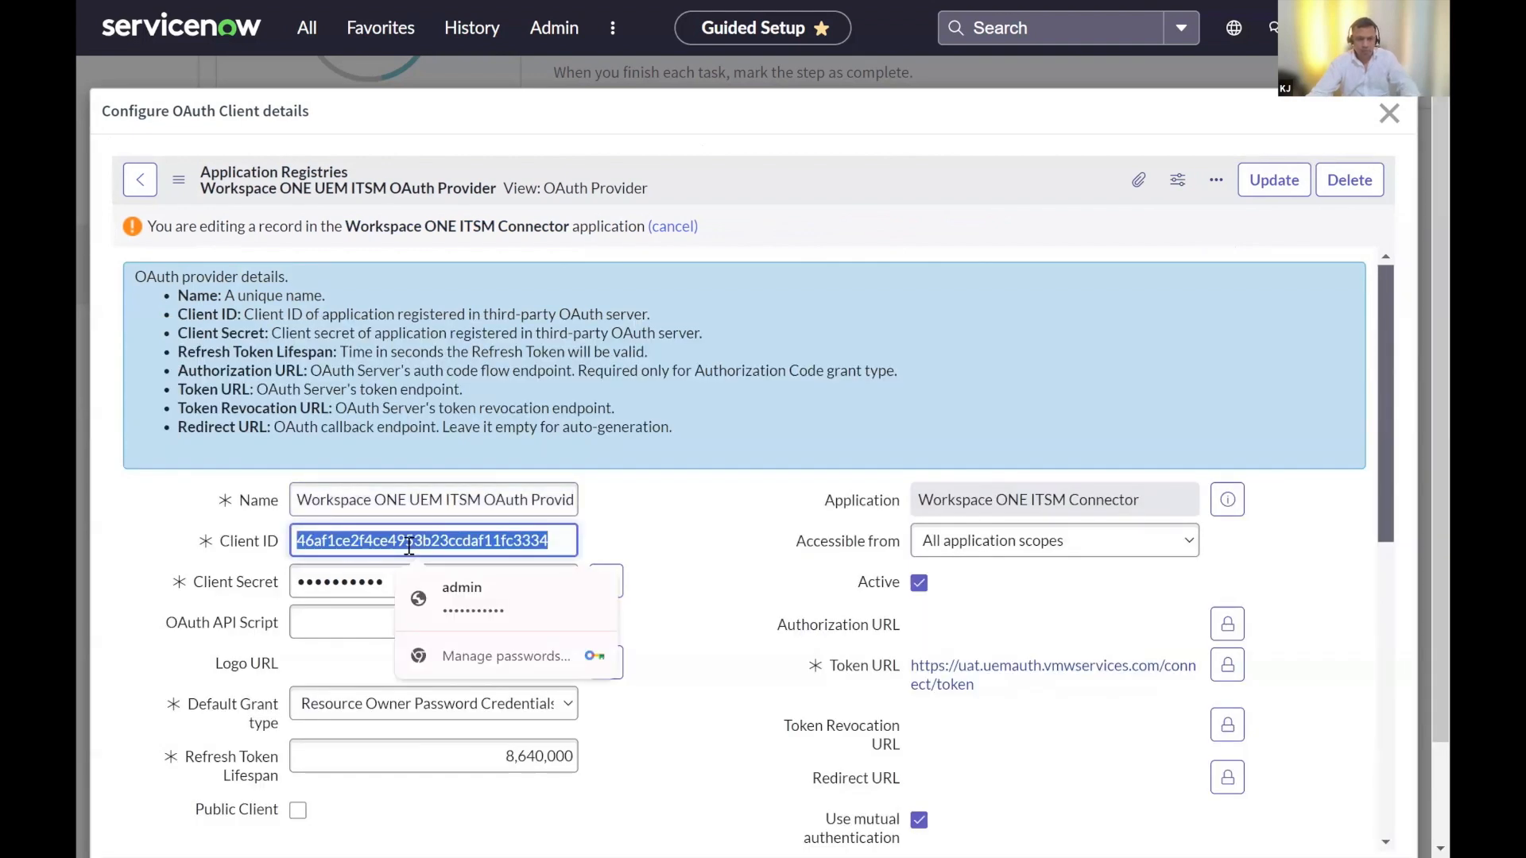
key(ctrl+v)
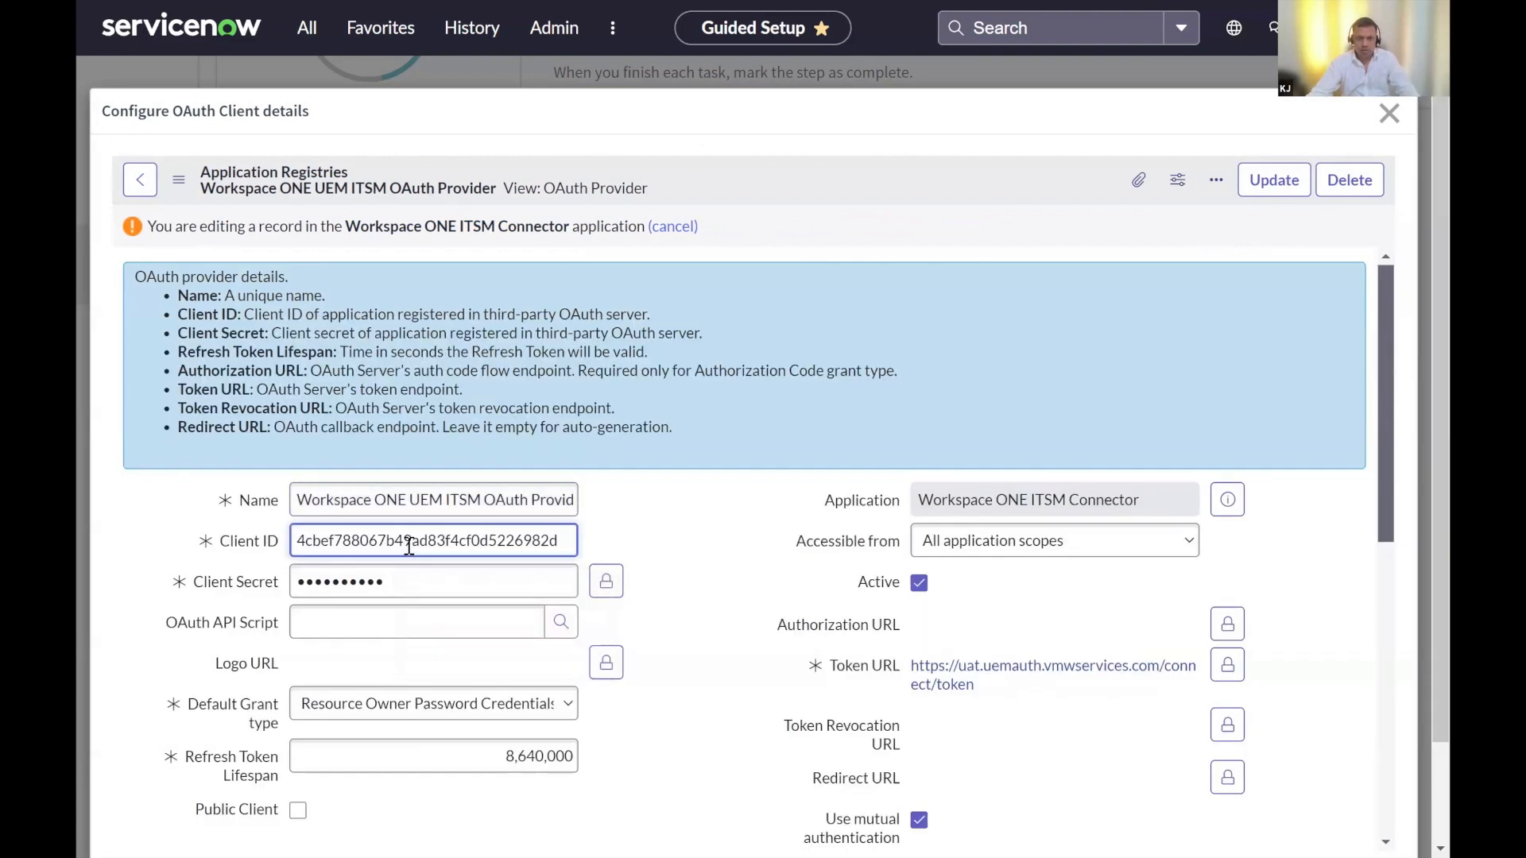
- Unlock the Client Secret field, replace its content with the UEM client secret from the notes and lock it again
click(545, 515)
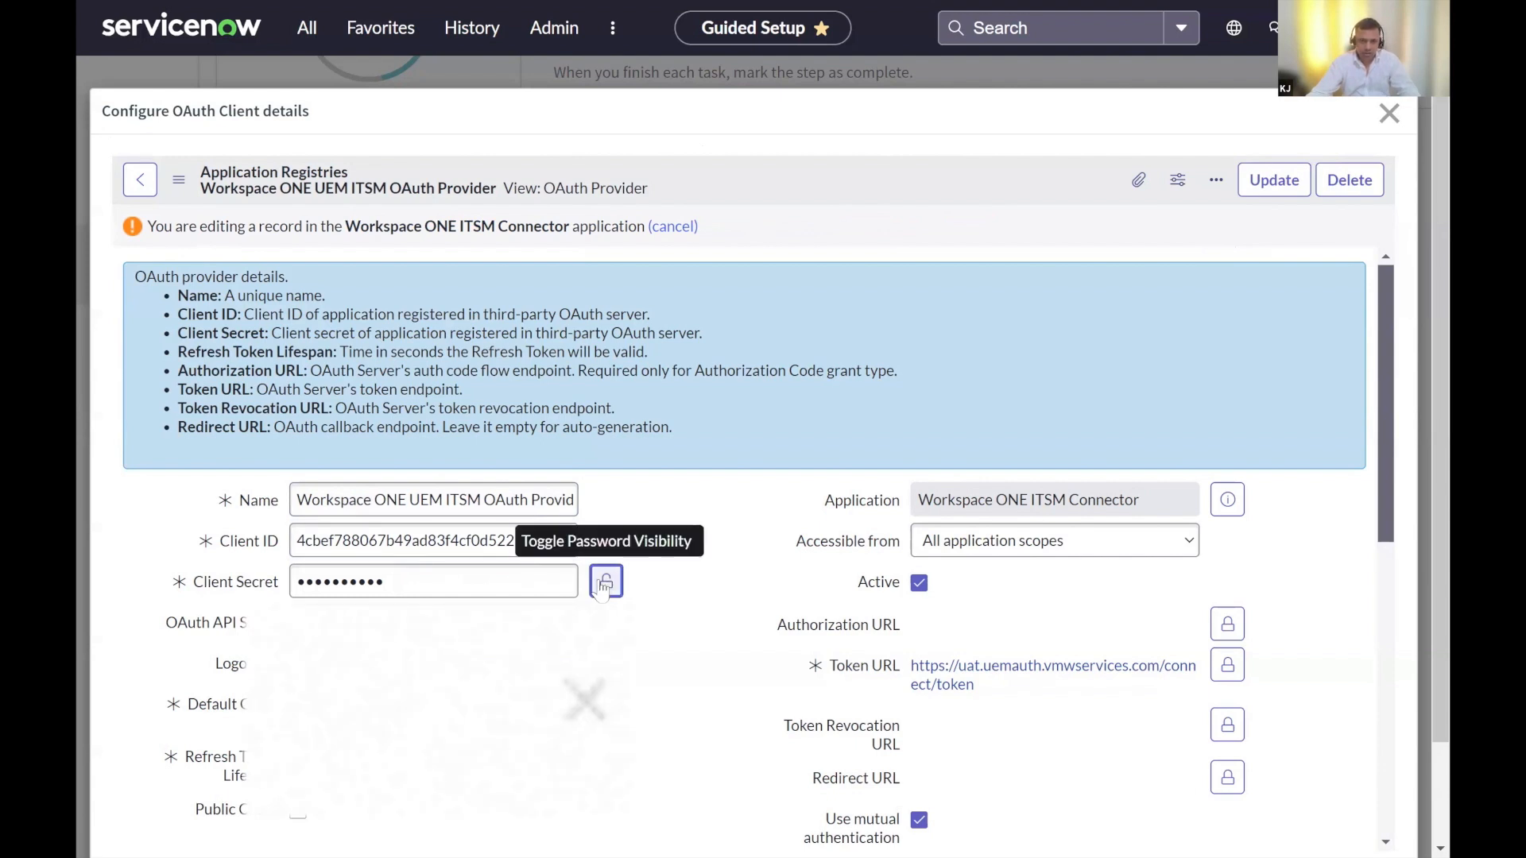
click(537, 581)
key(ctrl+a)
key(BackSpace)
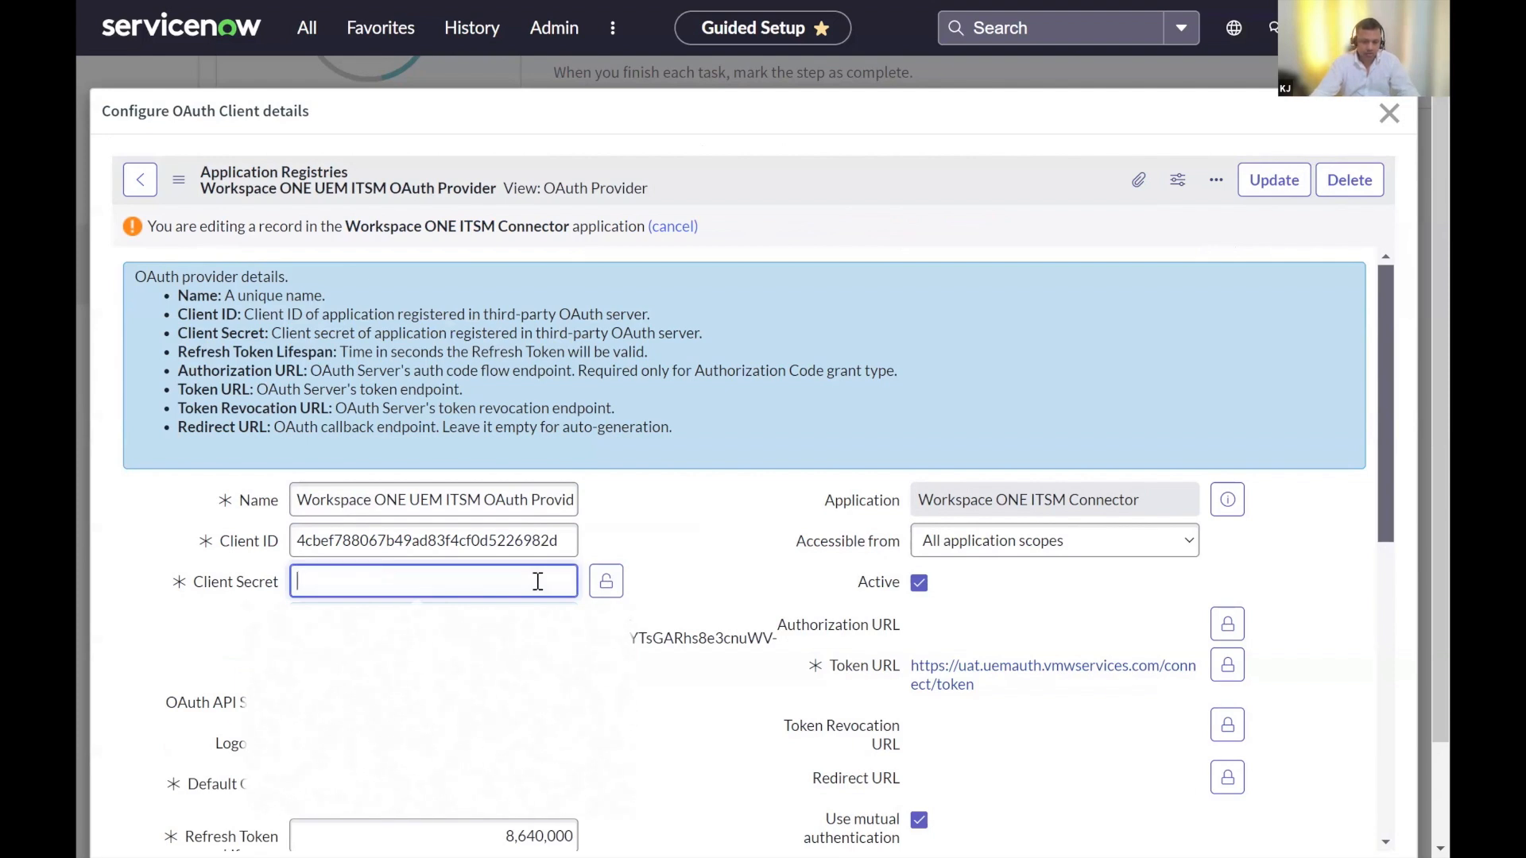
key(ctrl+v)
click(606, 584)
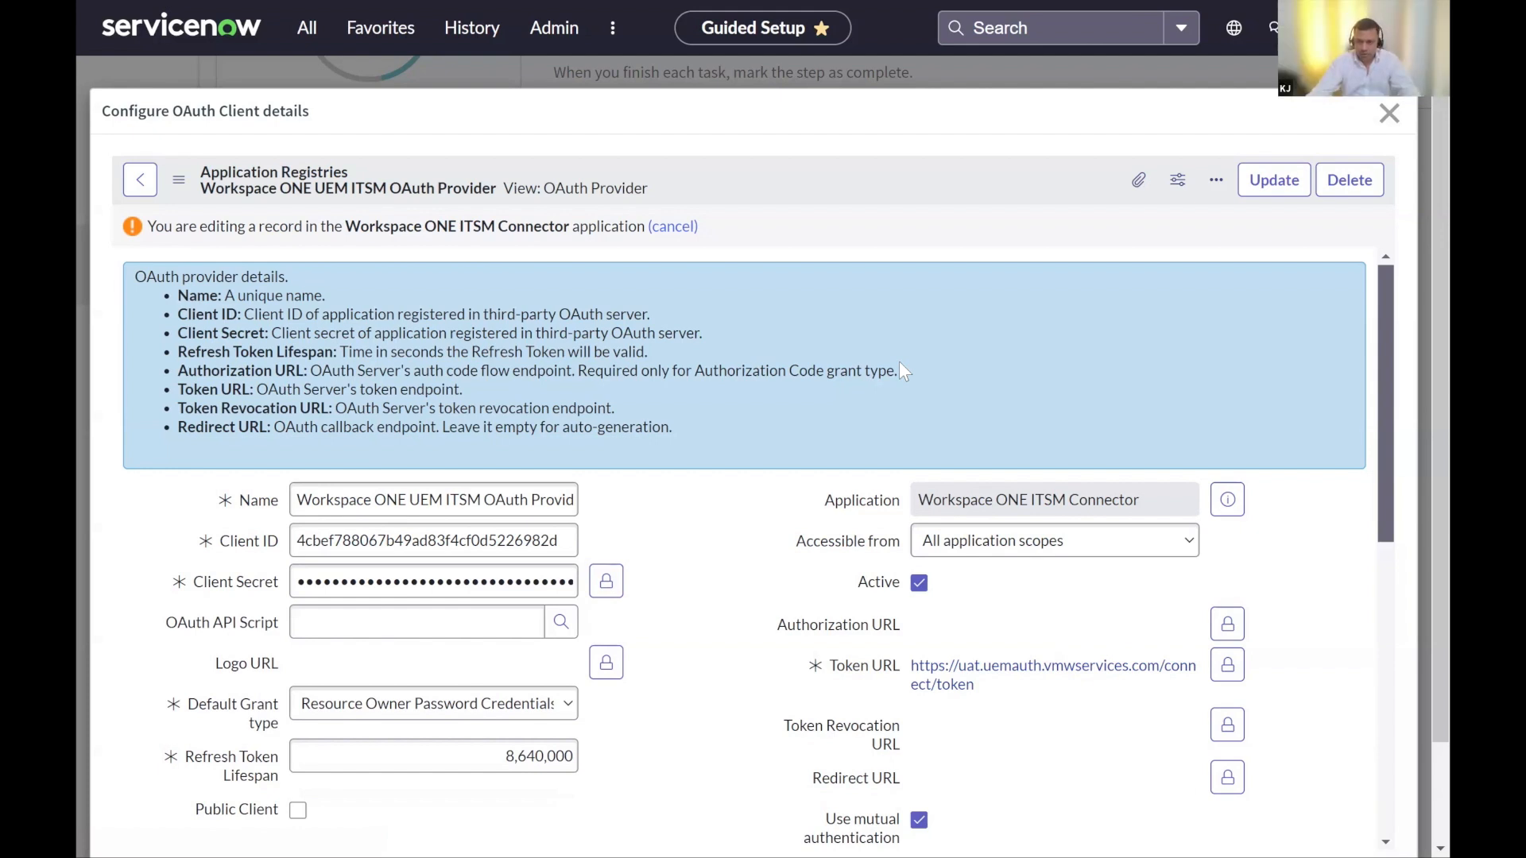
click(1237, 673)
triple_click(1180, 665)
key(BackSpace)
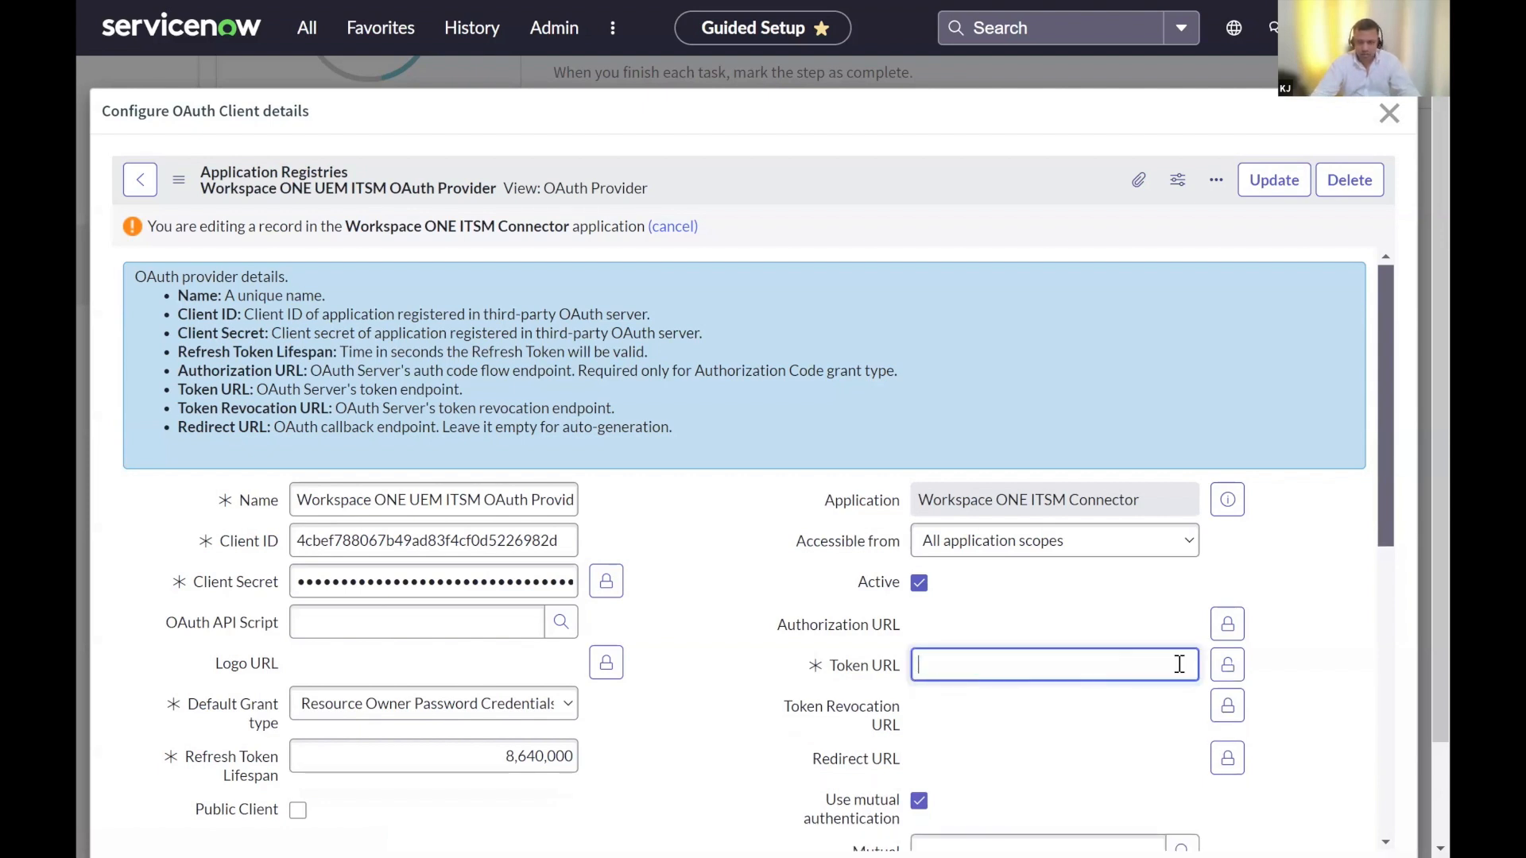
key(ctrl+v)
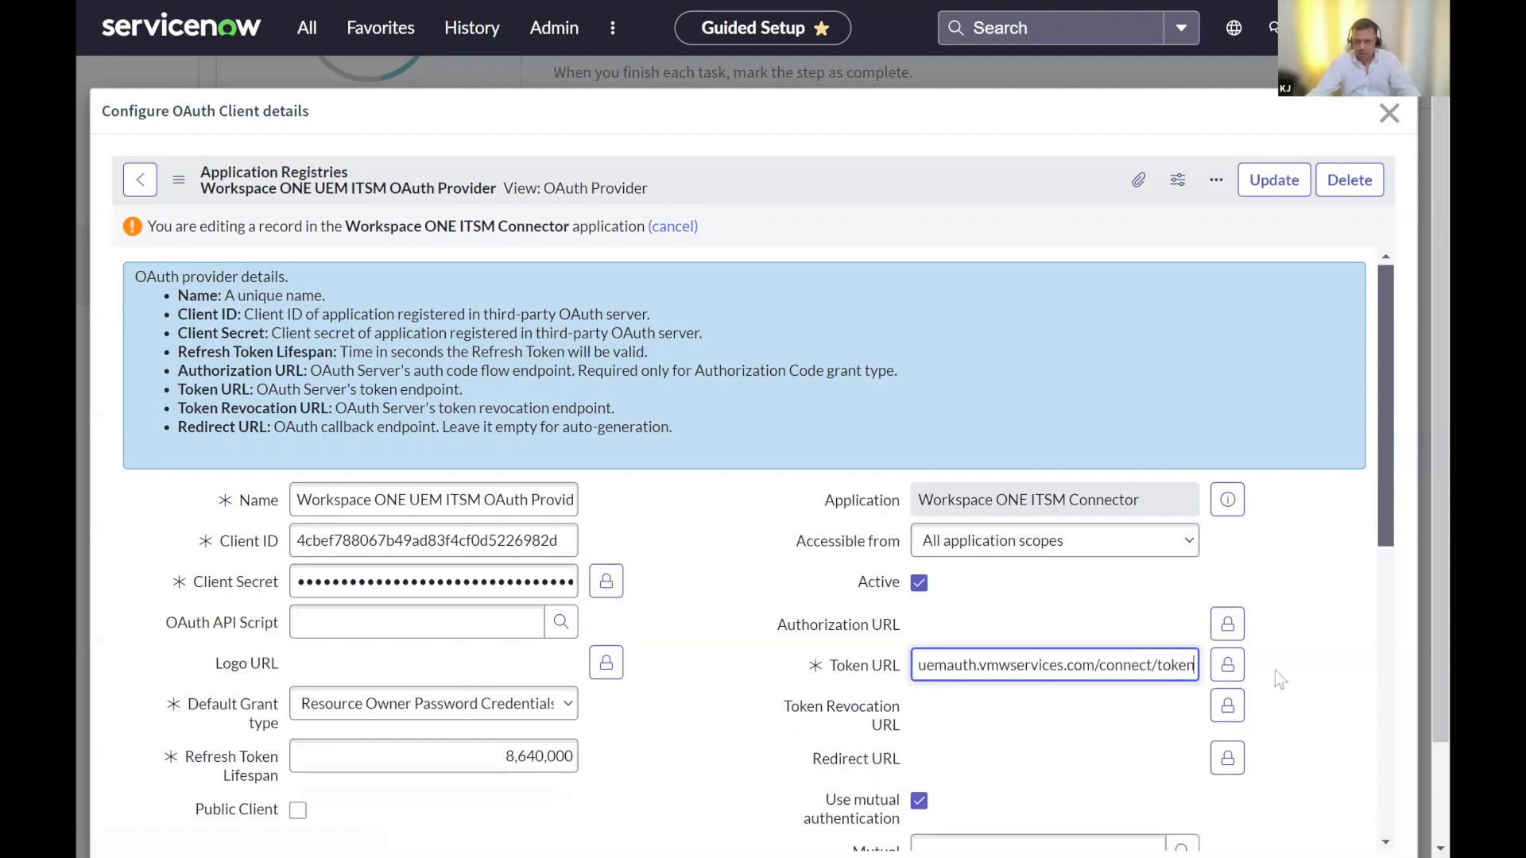
key(Home)
key(End)
key(Home)
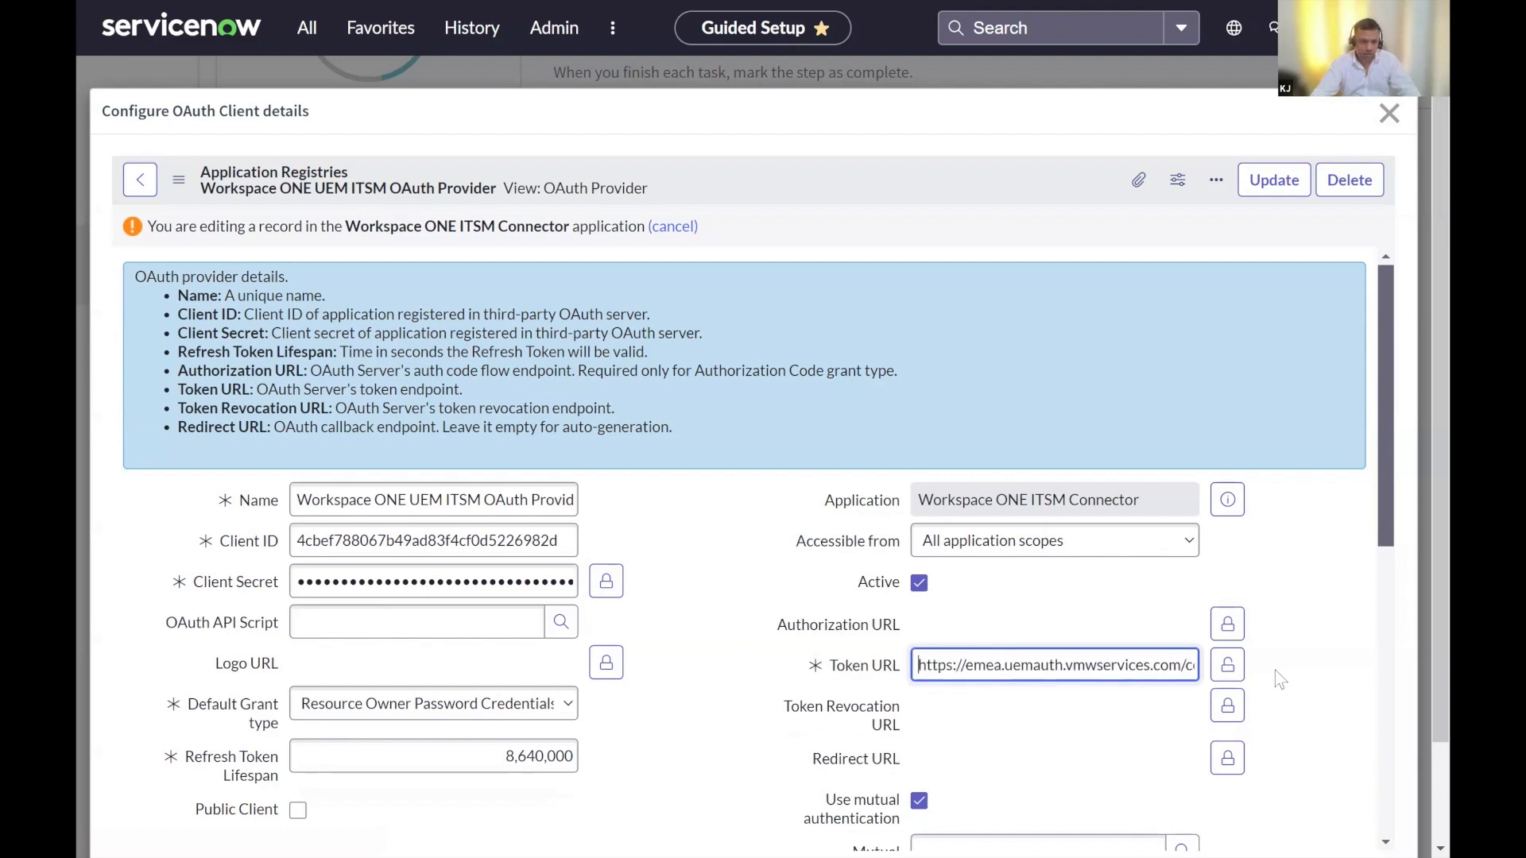
key(End)
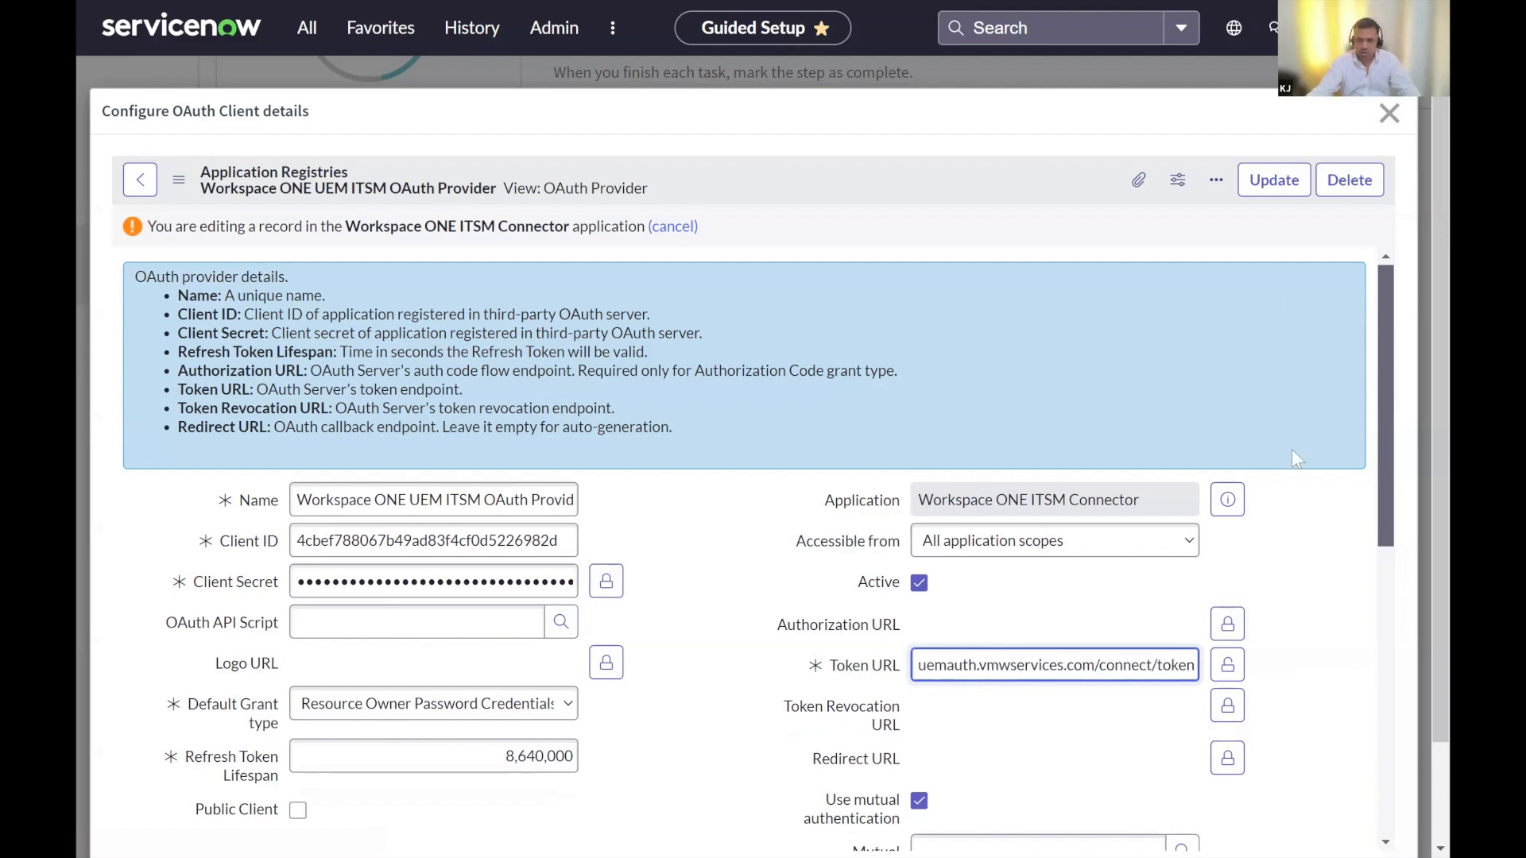
- Review the remaining OAuth provider settings and save the updated client details
click(290, 550)
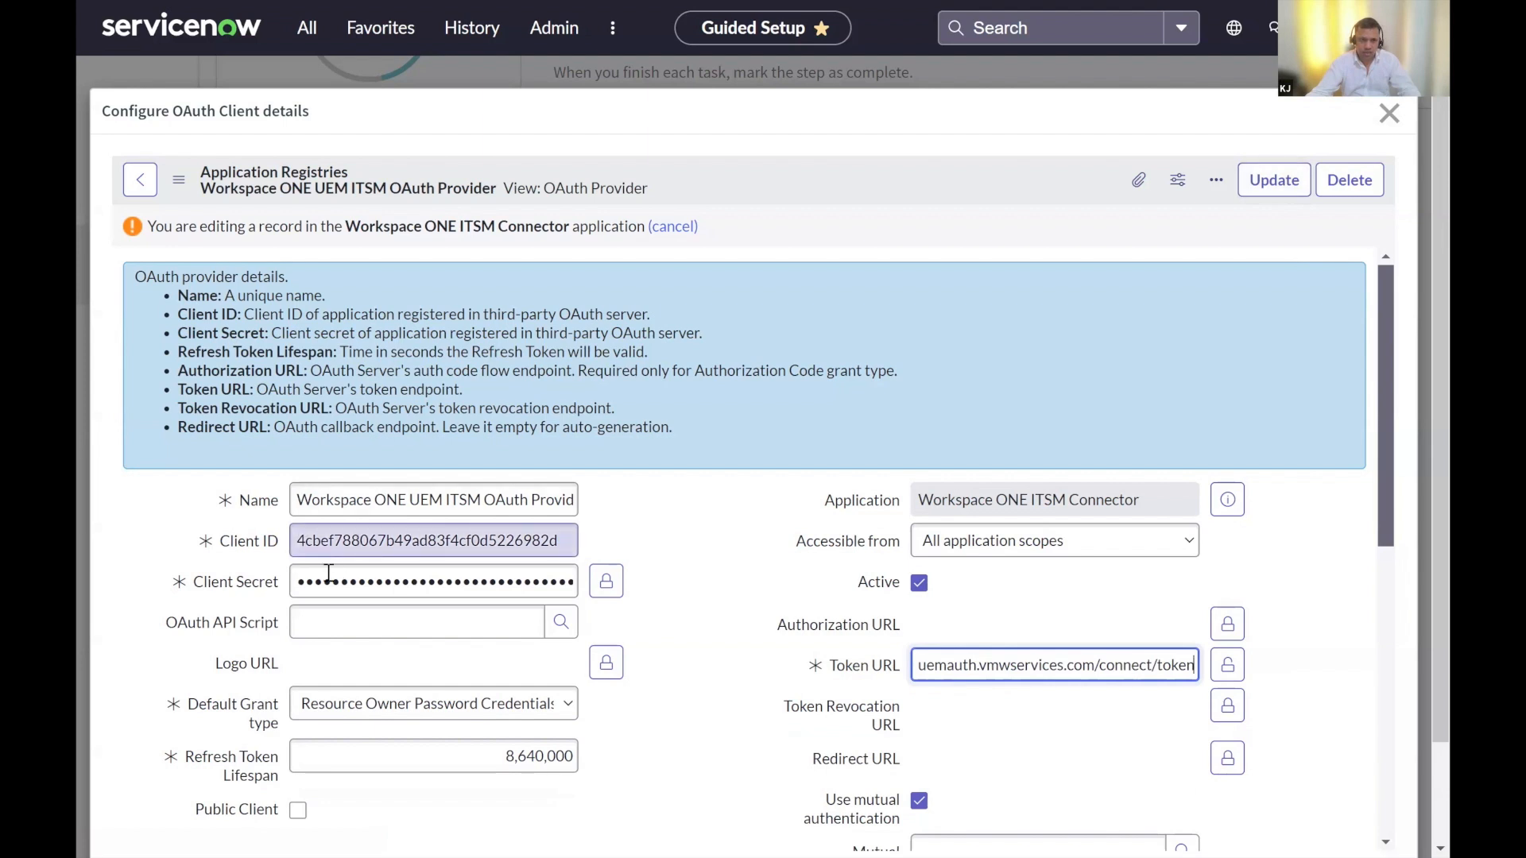
key(Tab)
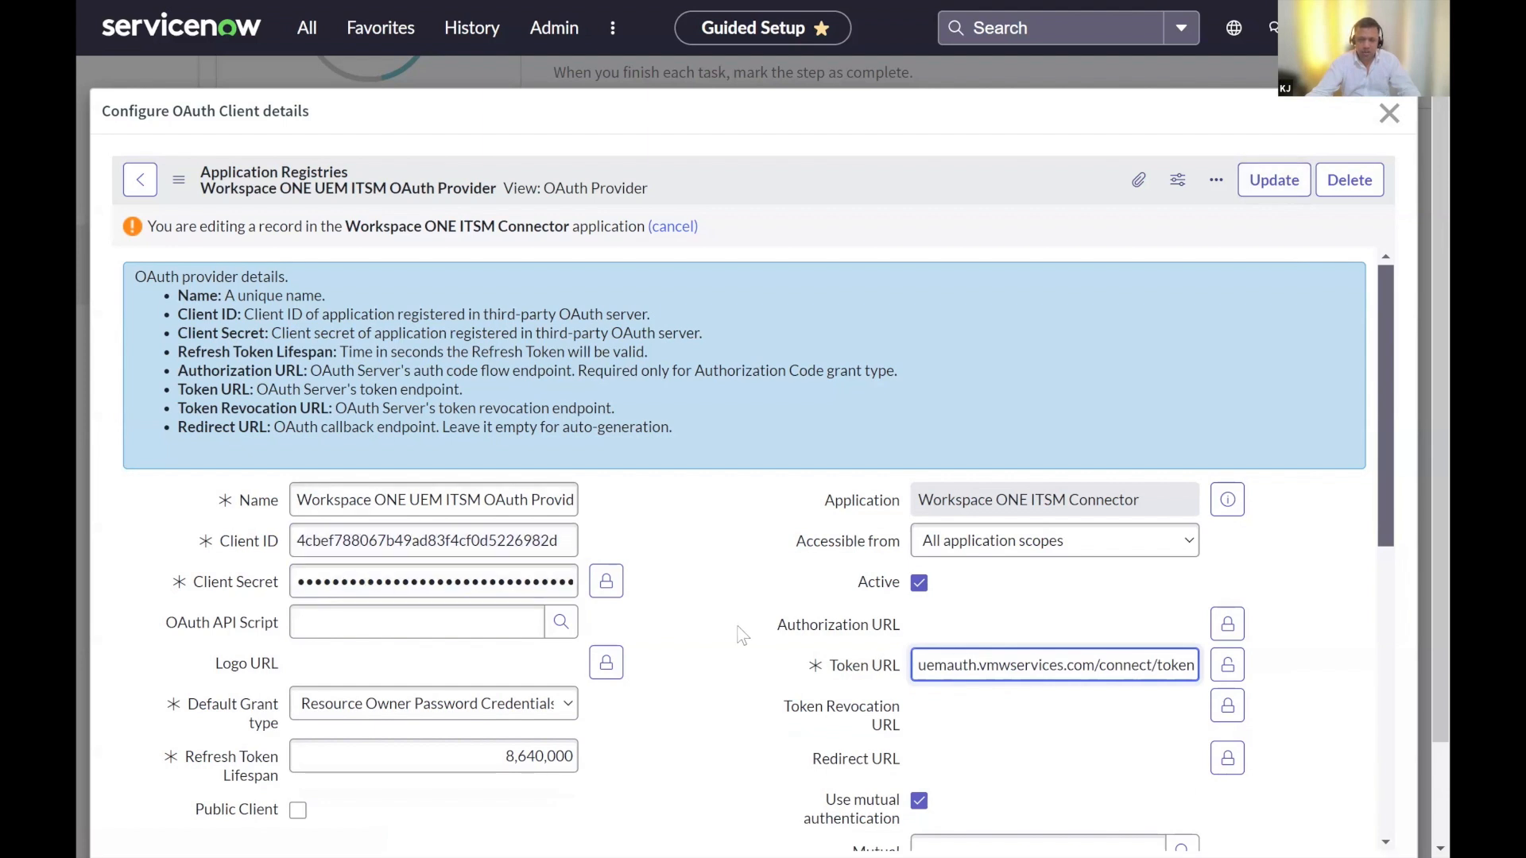
scroll(743, 632, down, 1)
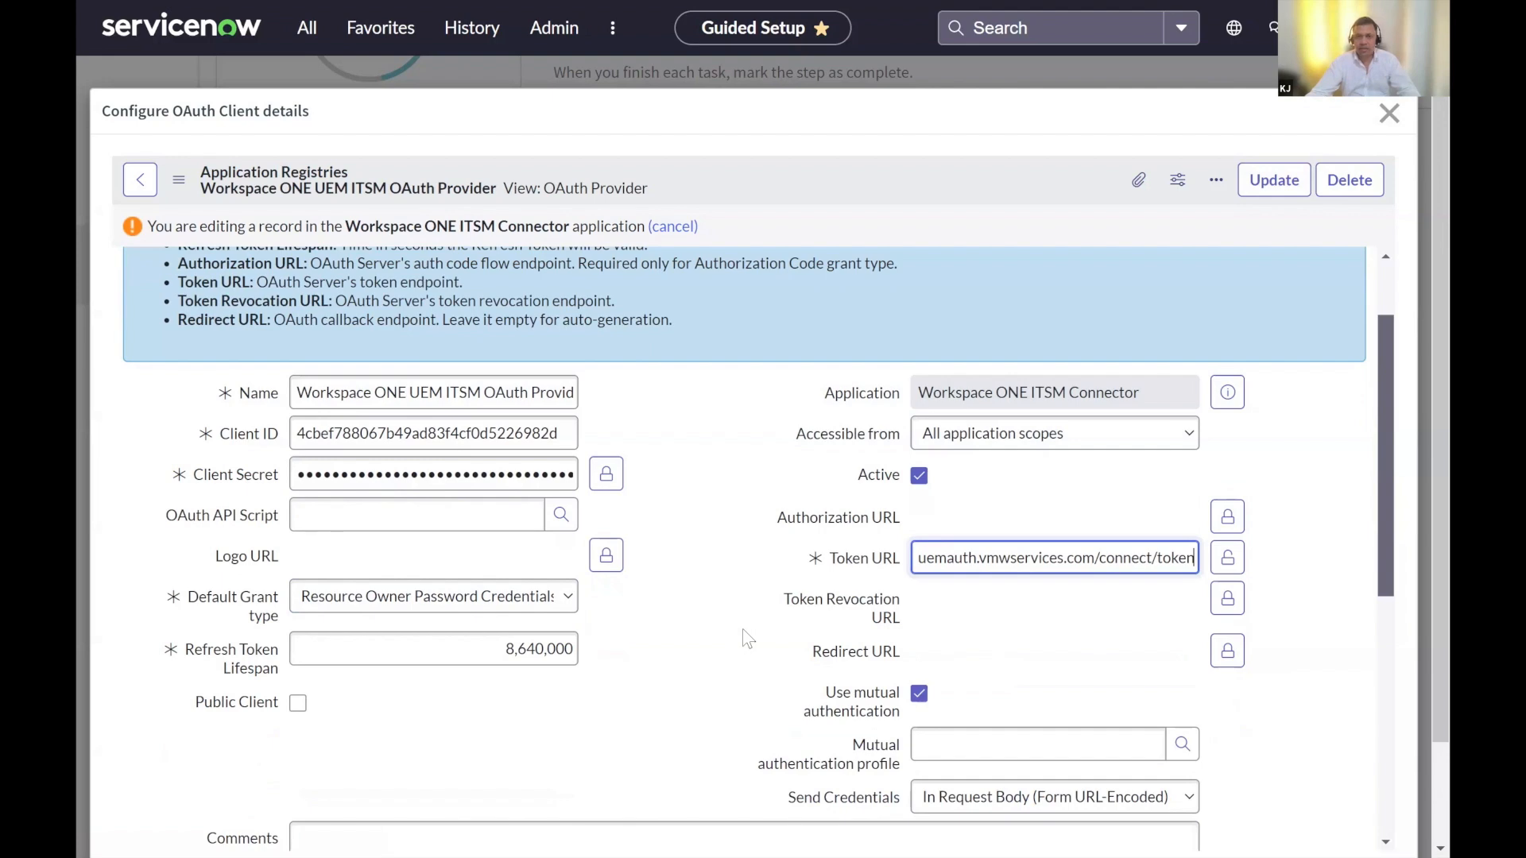
click(1274, 184)
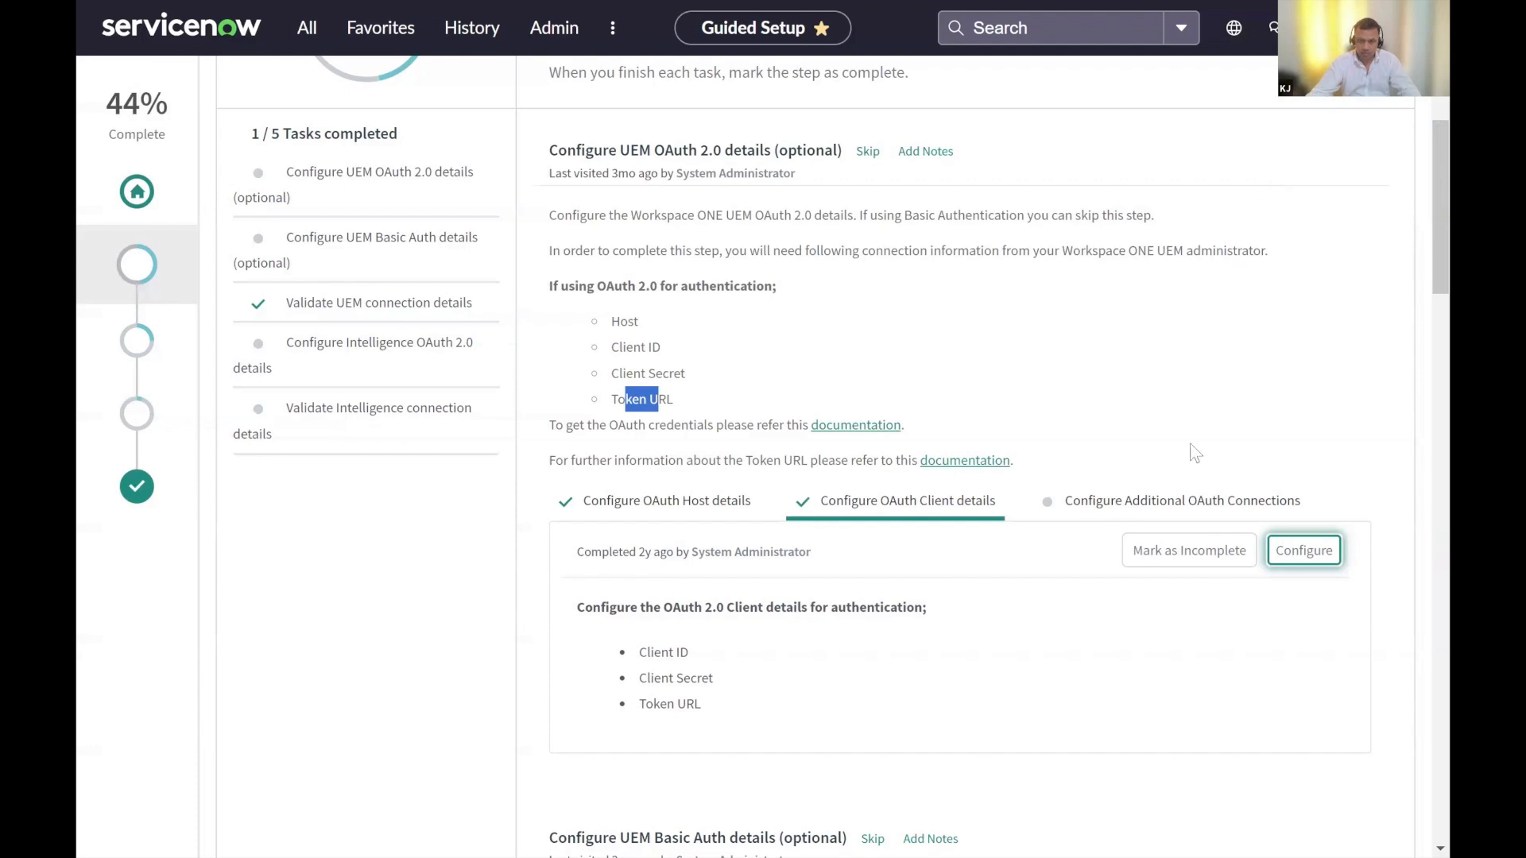
- Read the Configure Additional OAuth Connections instructions about multiple UEM tenants and the connection limit
click(1169, 504)
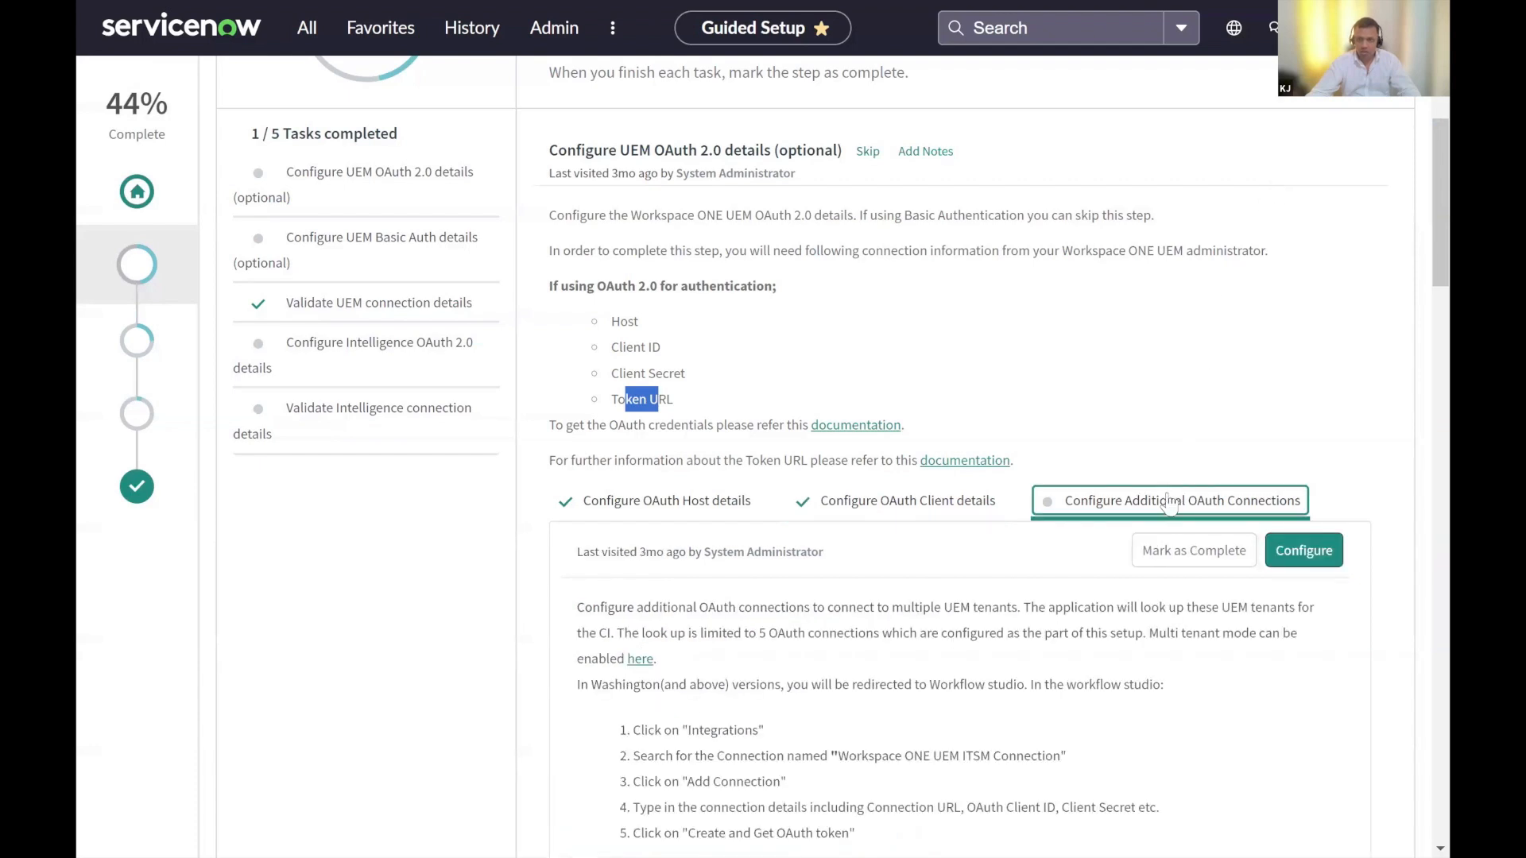
scroll(1144, 480, down, 1)
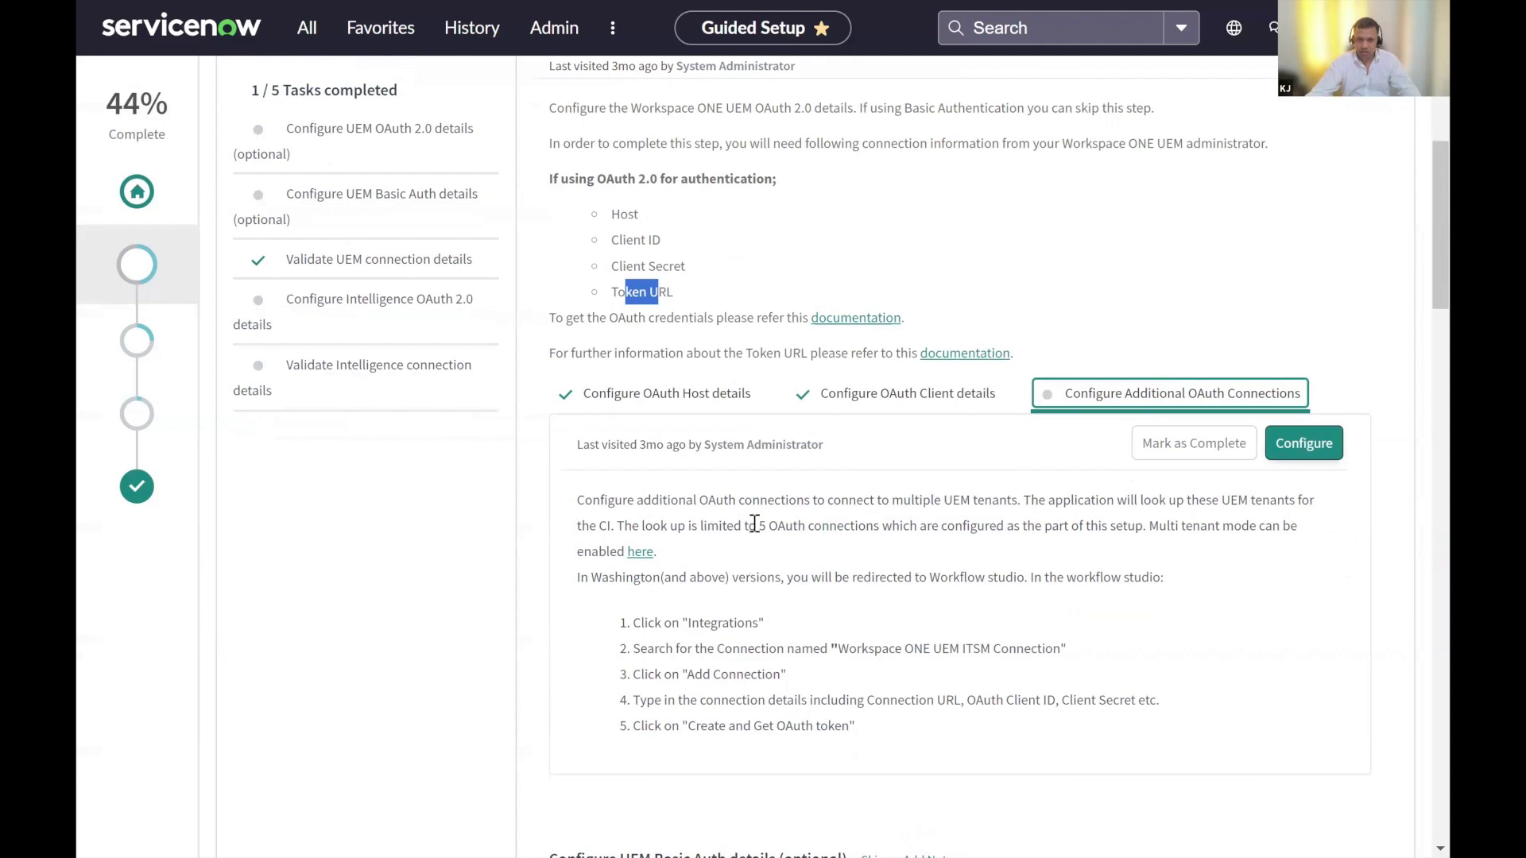
drag(718, 526, 1022, 518)
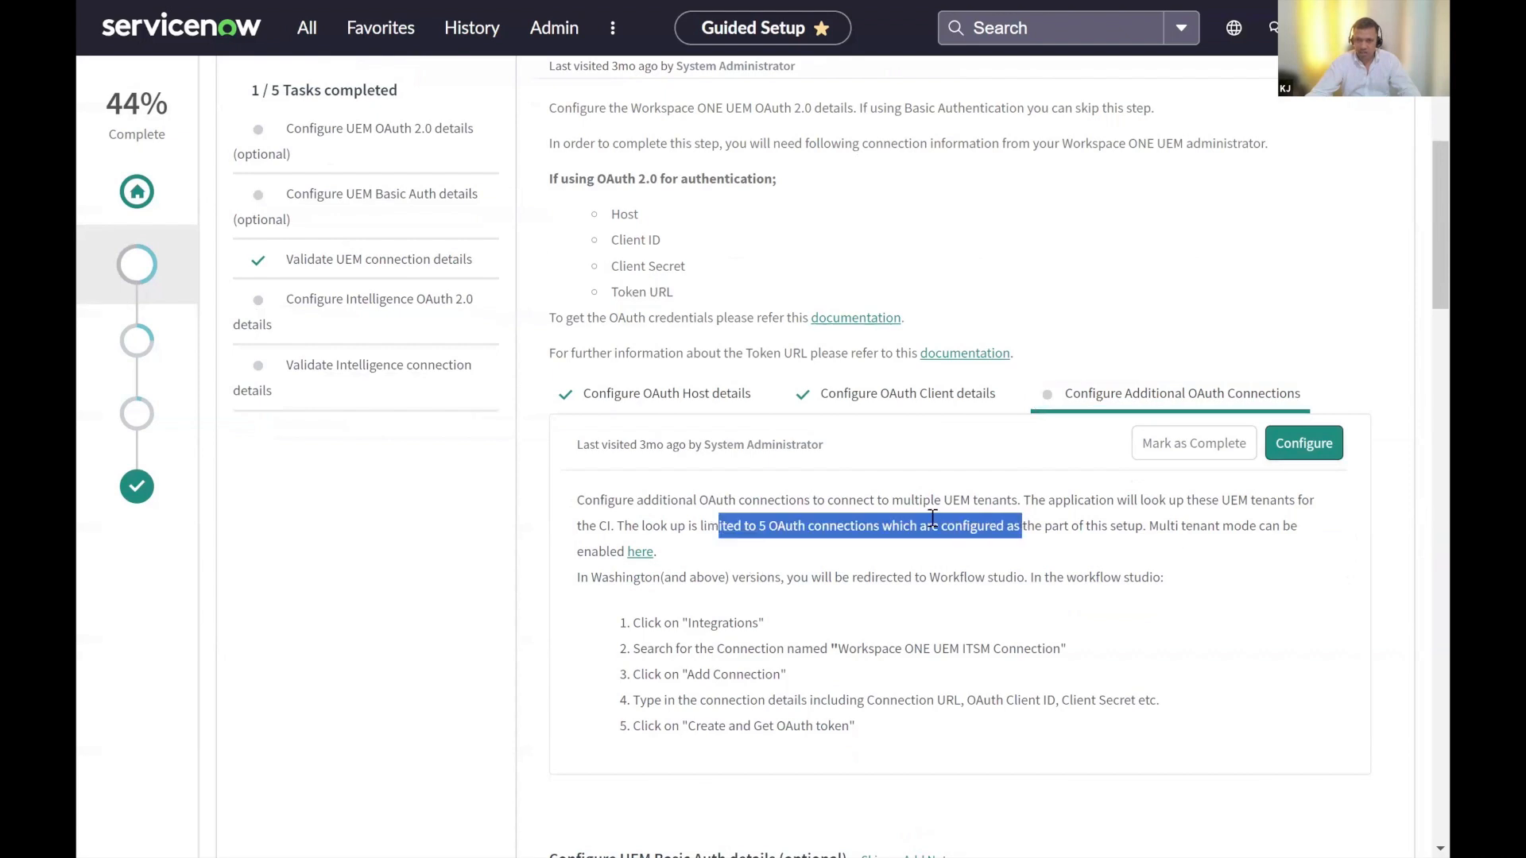
drag(893, 500, 1038, 501)
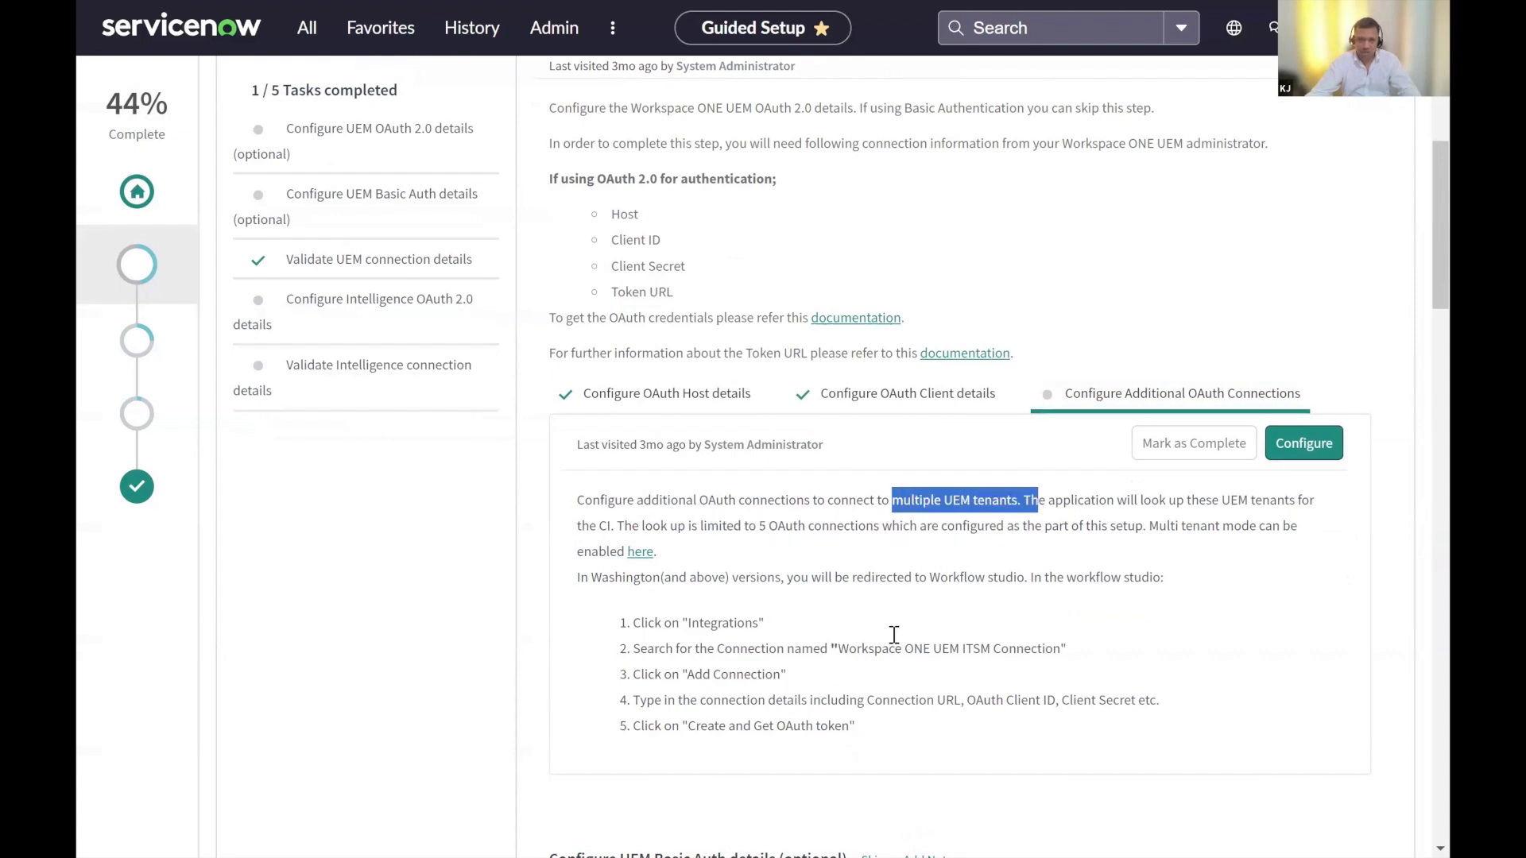
- Go to the Validate UEM connection details task in the guided setup
scroll(895, 636, up, 1)
scroll(894, 636, up, 1)
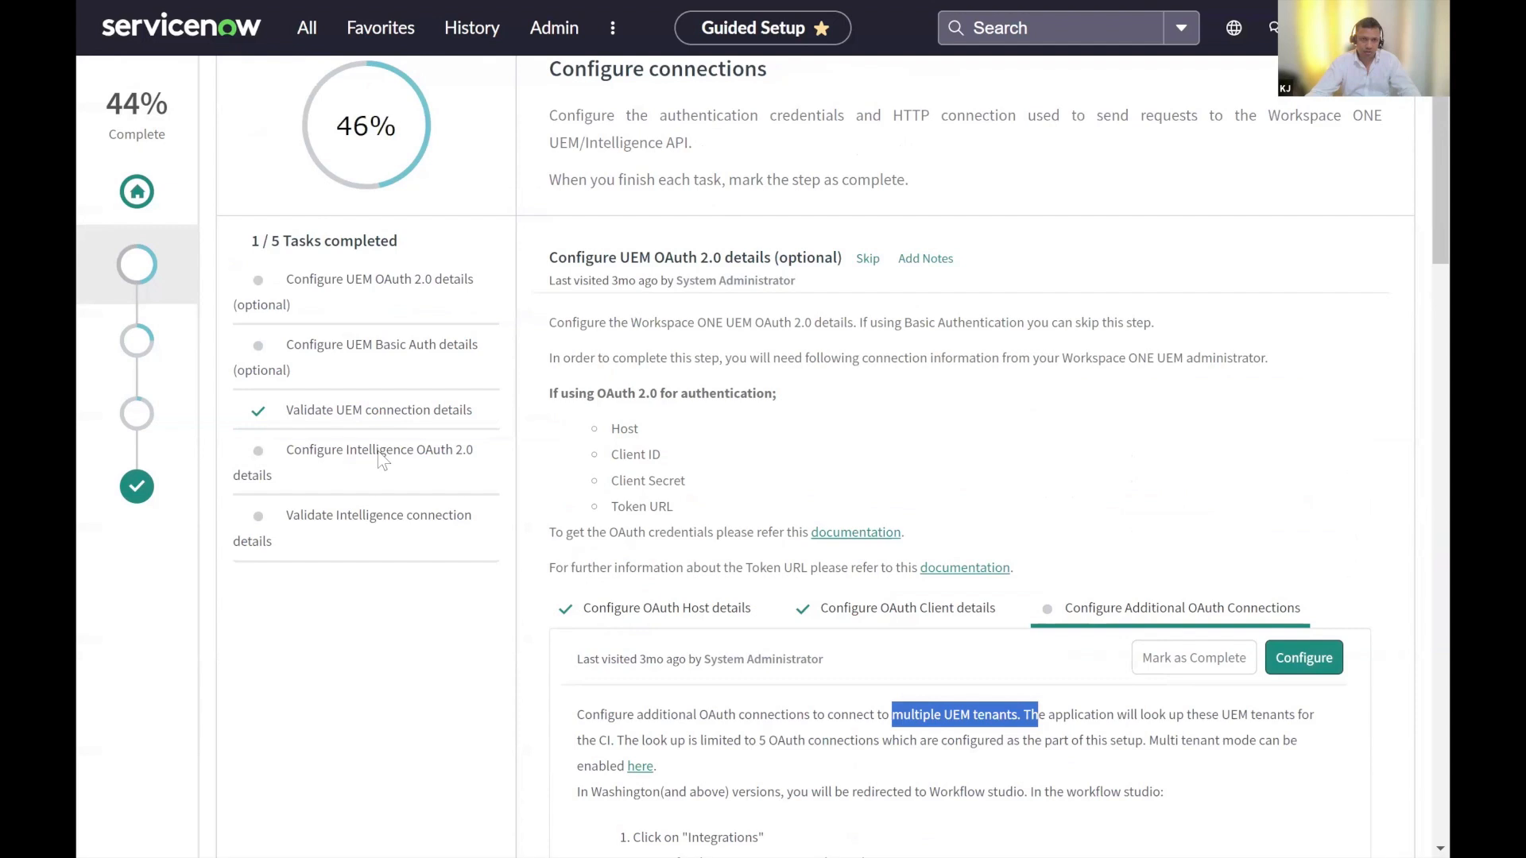
click(334, 413)
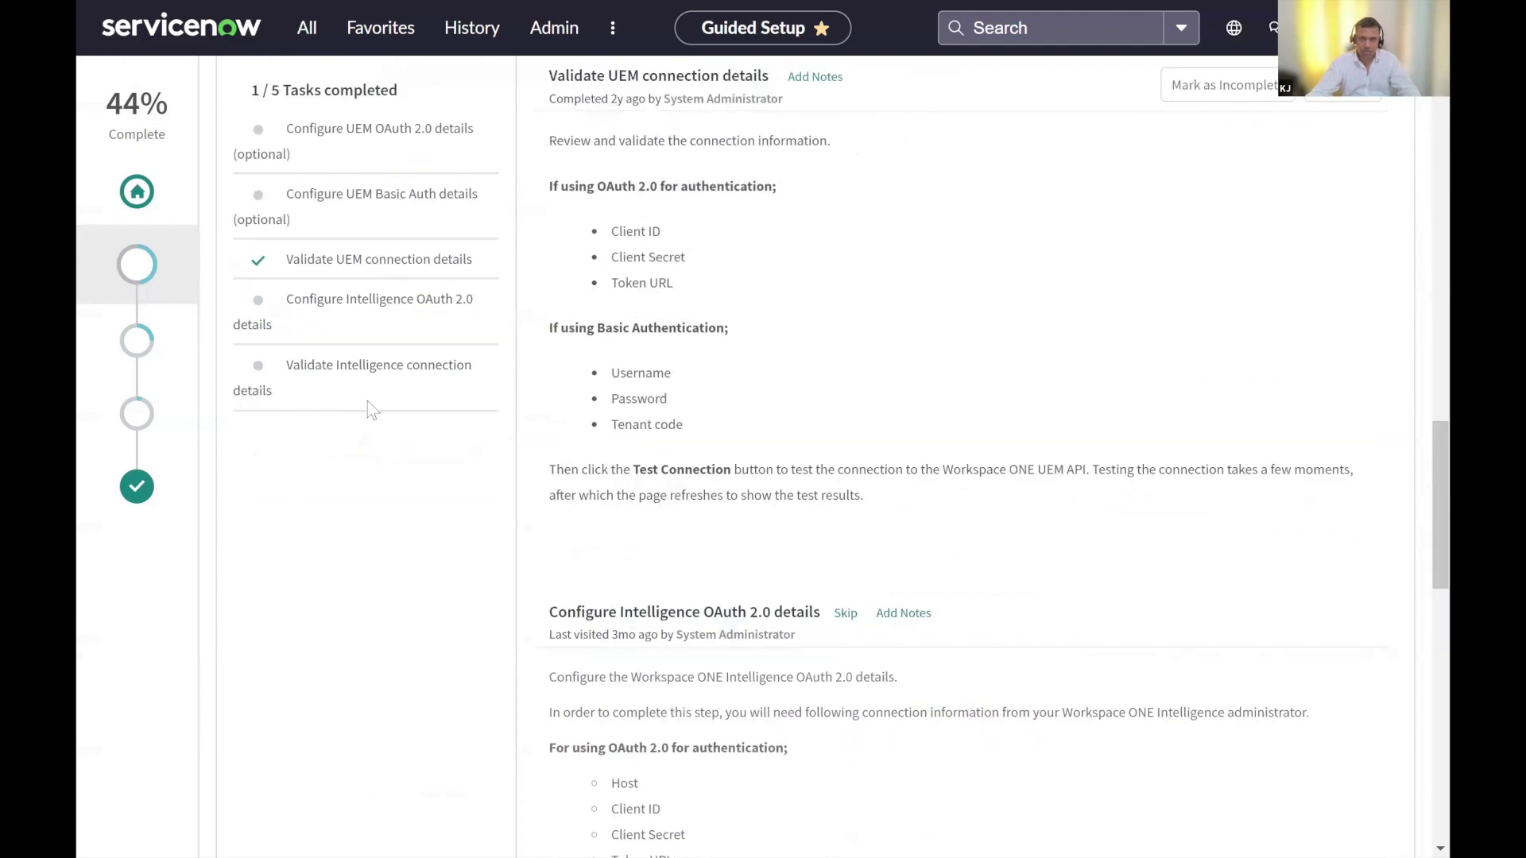
- Open the UEM connection validation form, verify the OAuth token and close the token result window
click(1349, 100)
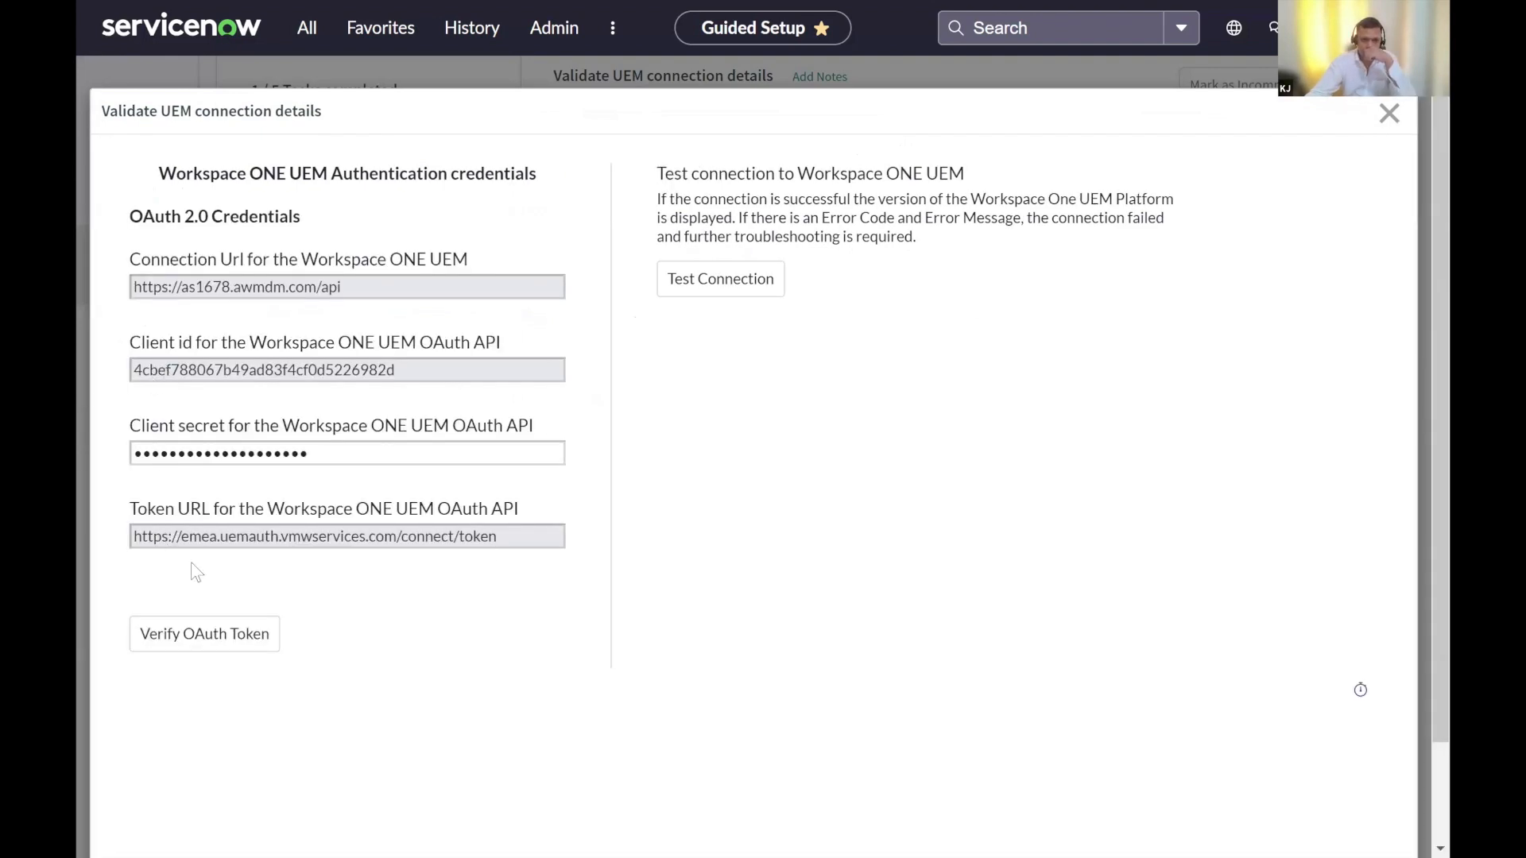
click(181, 640)
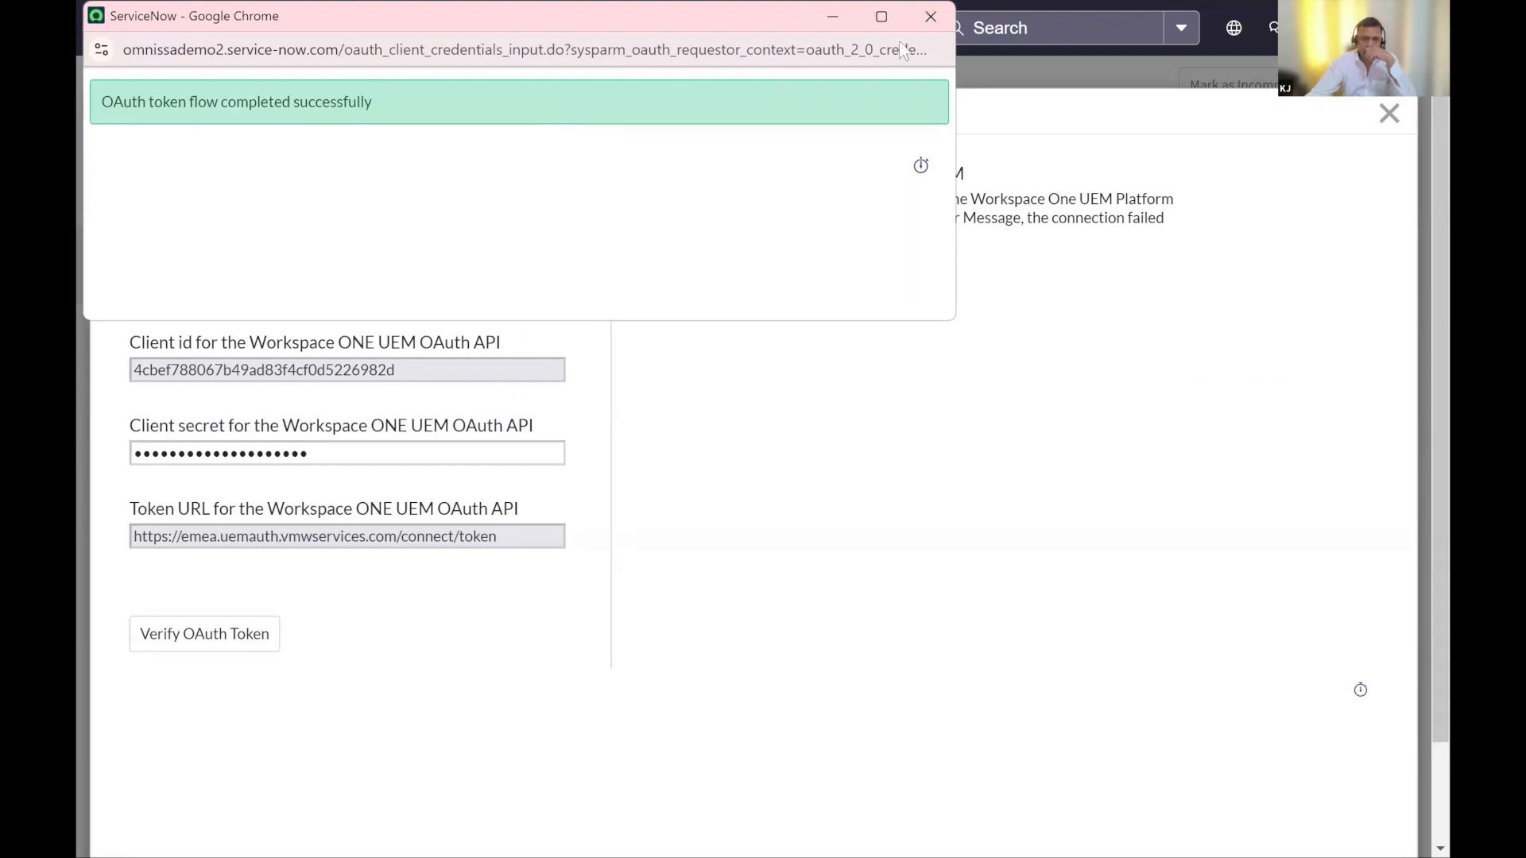
click(930, 16)
- Check the UEM client ID, client secret, token URL and connection URL, and test the connection to Workspace ONE UEM
drag(404, 369, 92, 372)
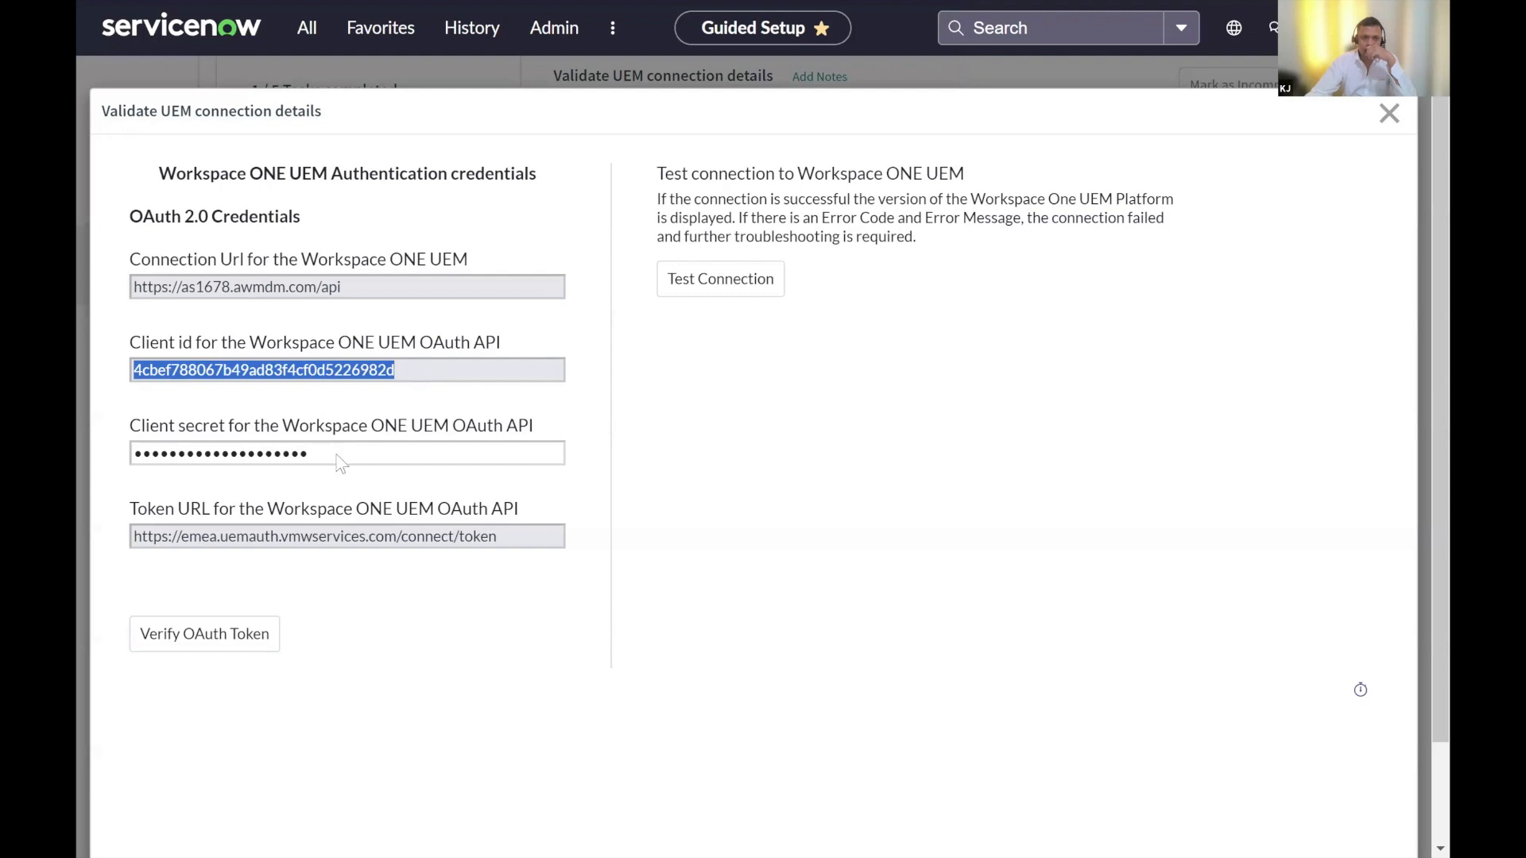
drag(318, 455, 84, 451)
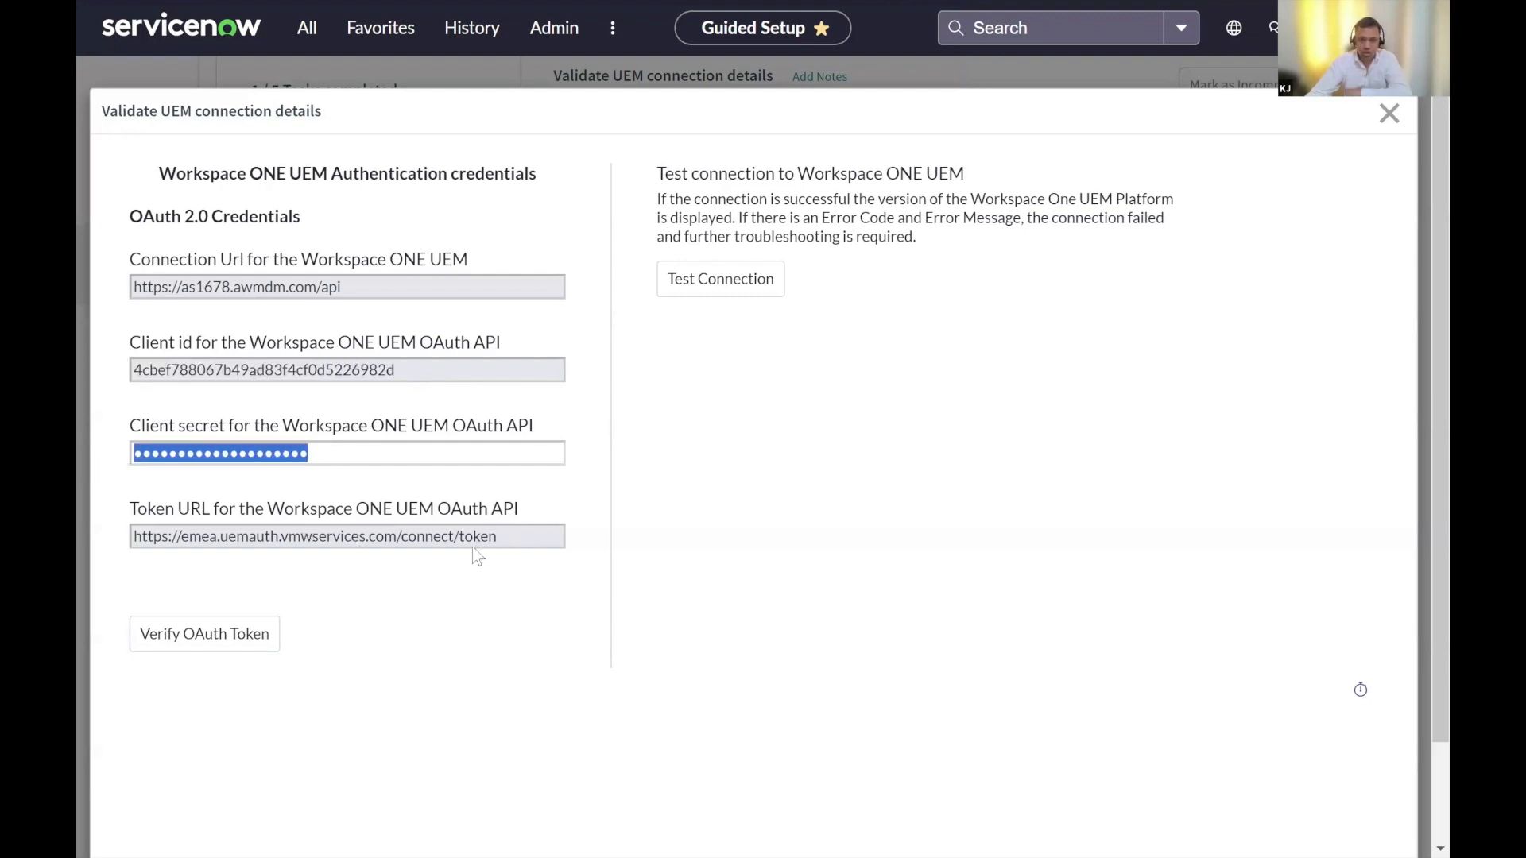
drag(511, 538, 131, 554)
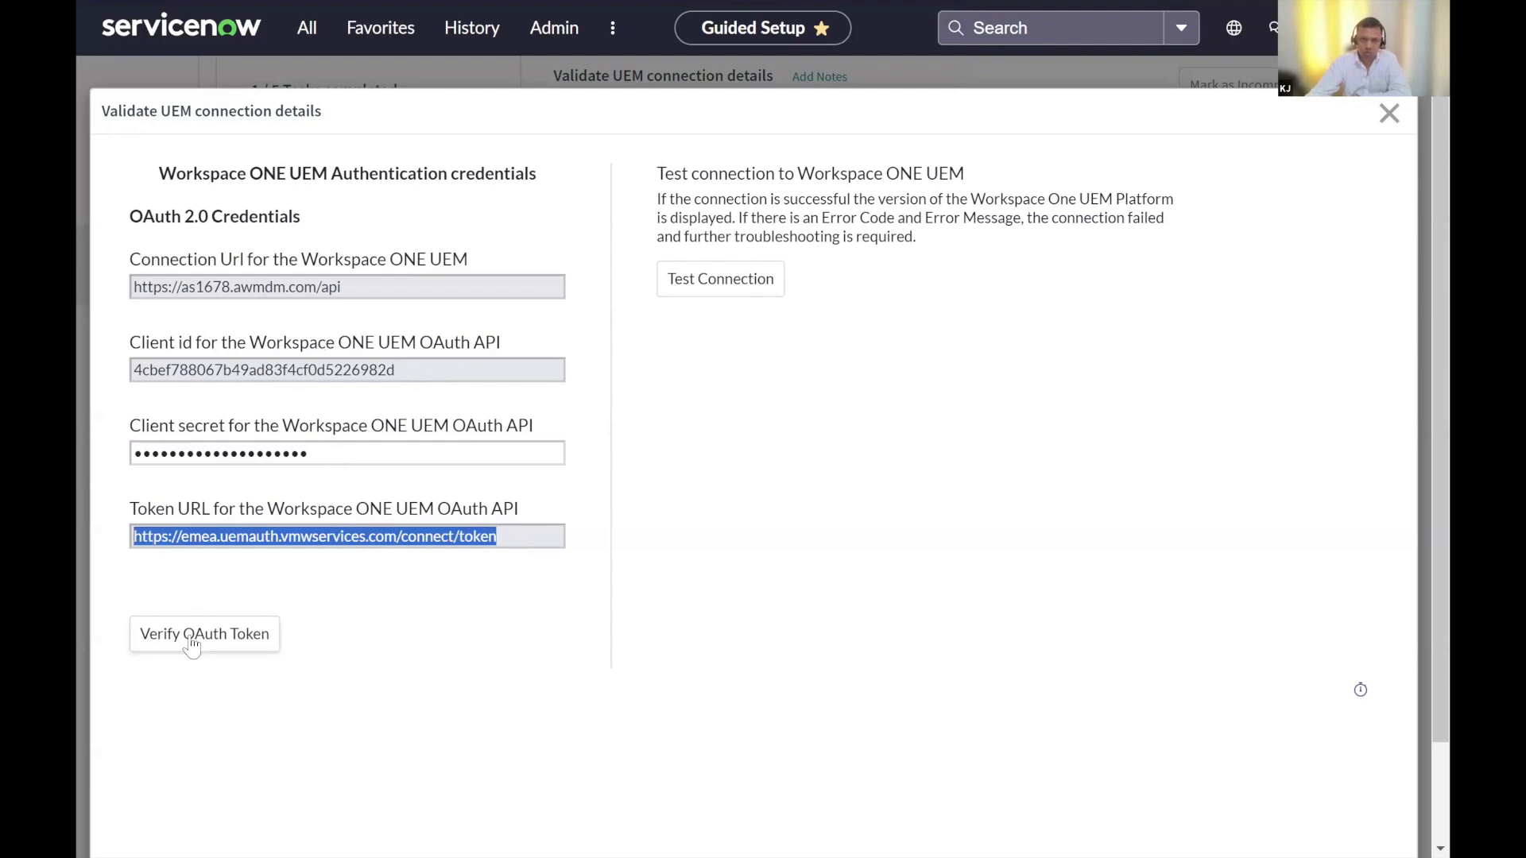
click(699, 287)
drag(343, 283, 96, 292)
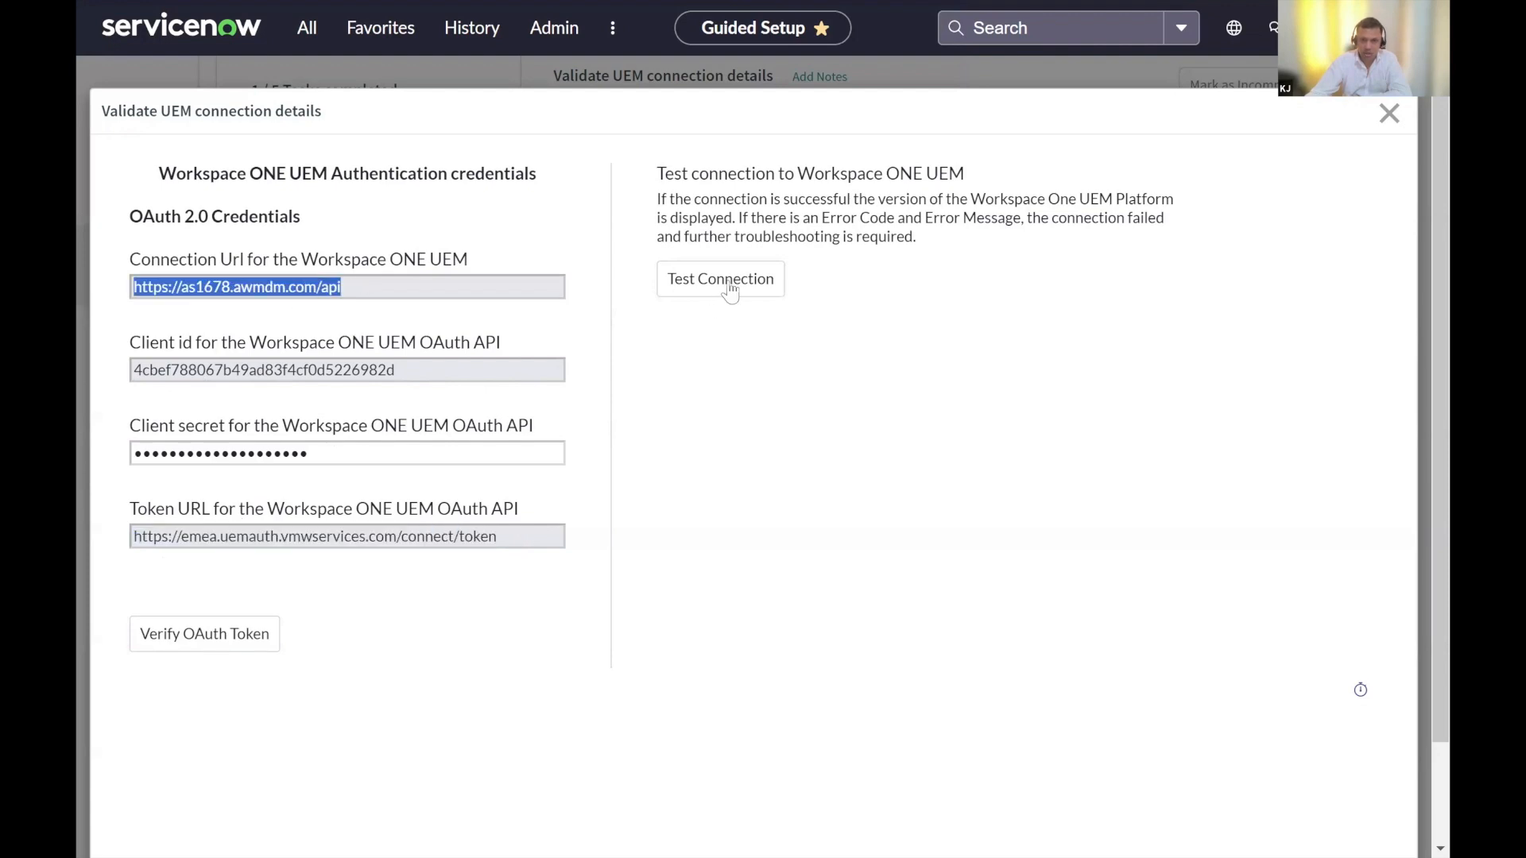
click(725, 411)
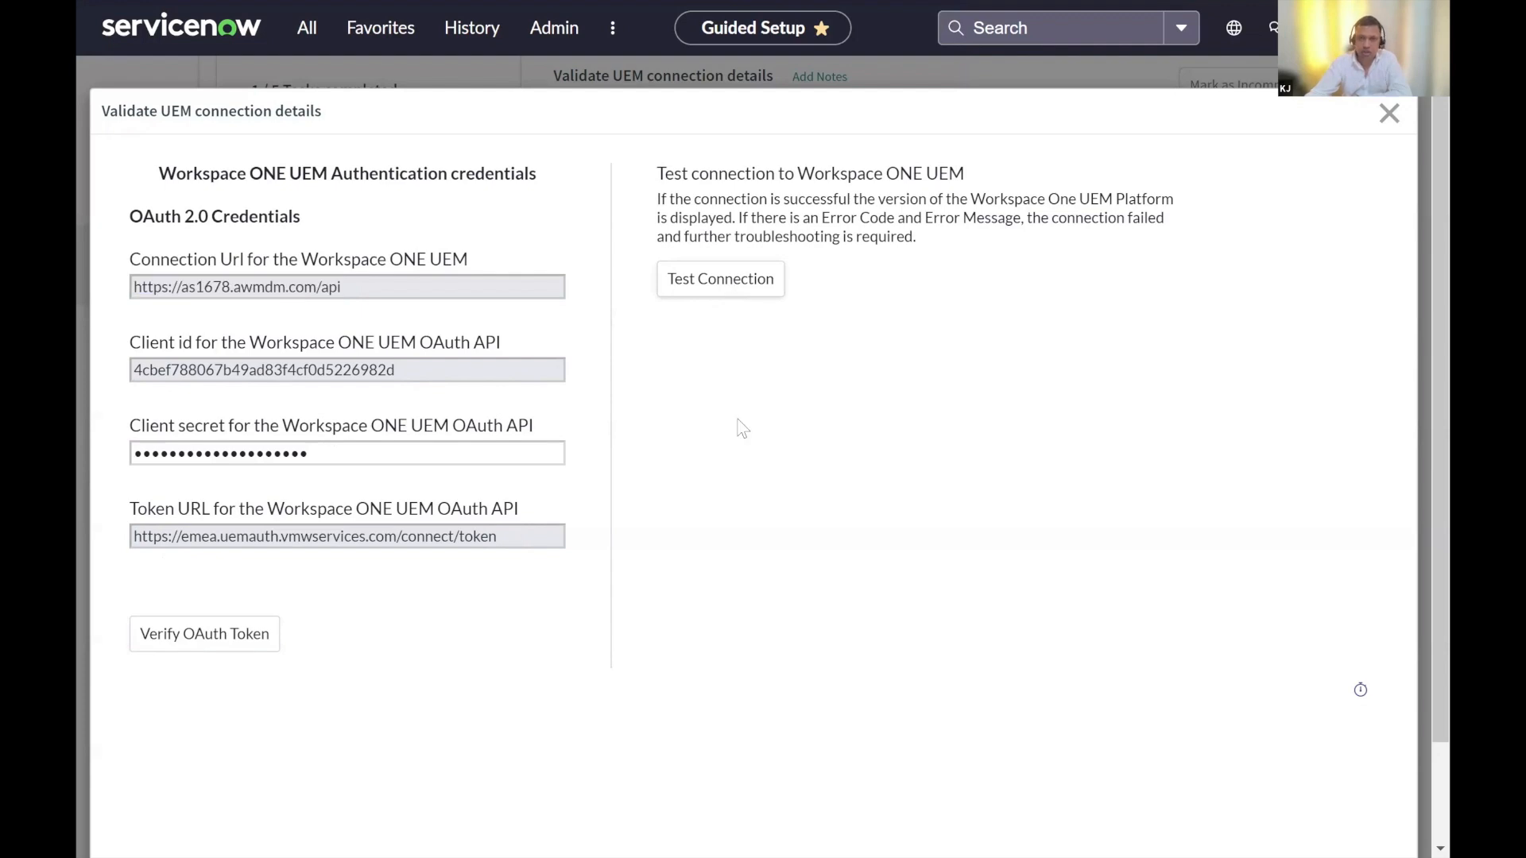
key(Tab)
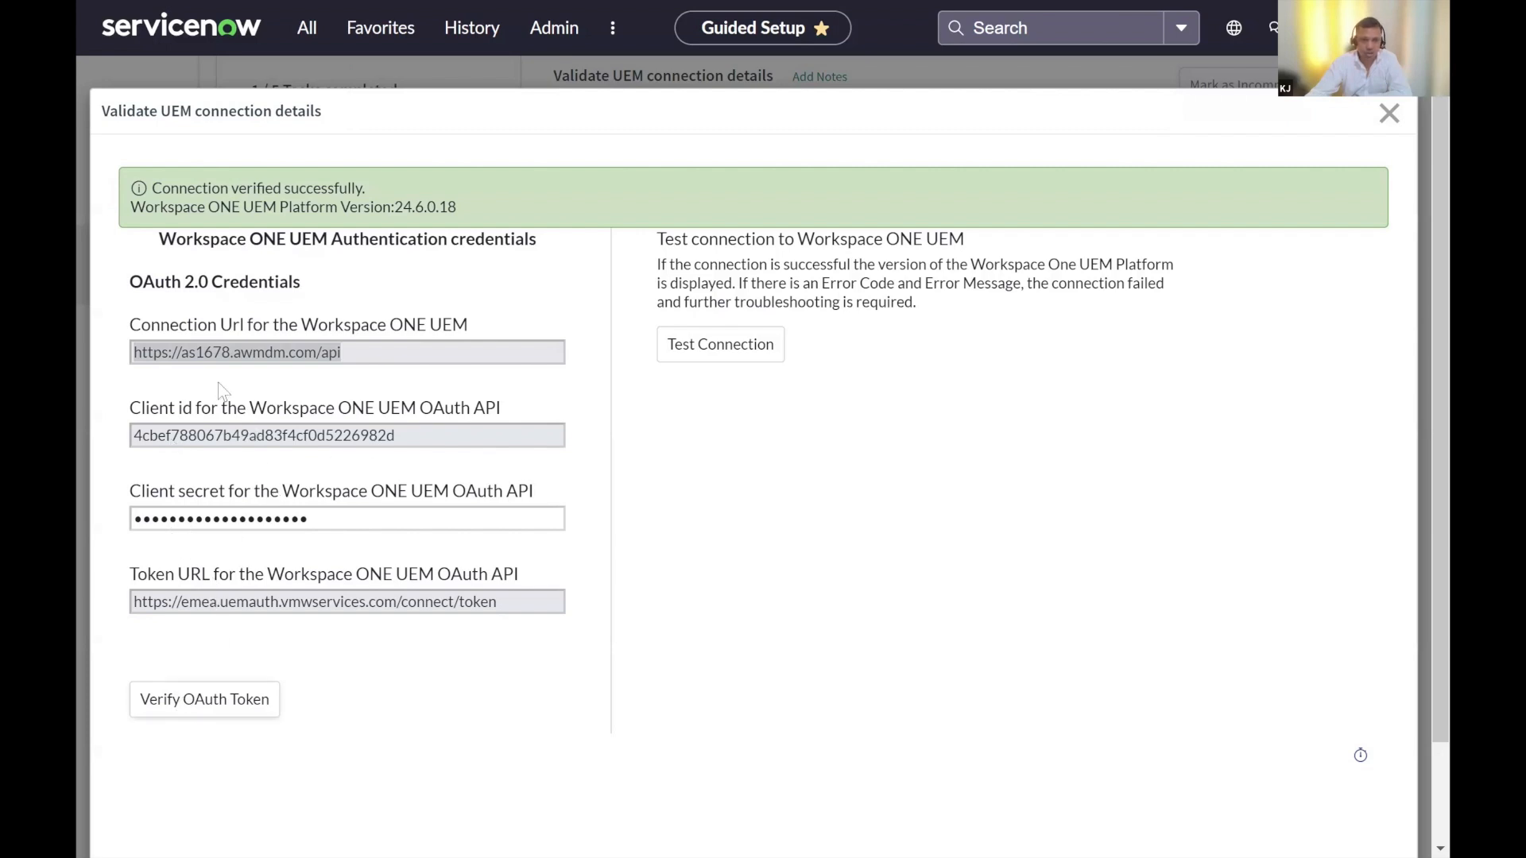
- Review the connection URL, client ID and token URL used for the UEM connection test
click(379, 355)
drag(378, 356, 120, 370)
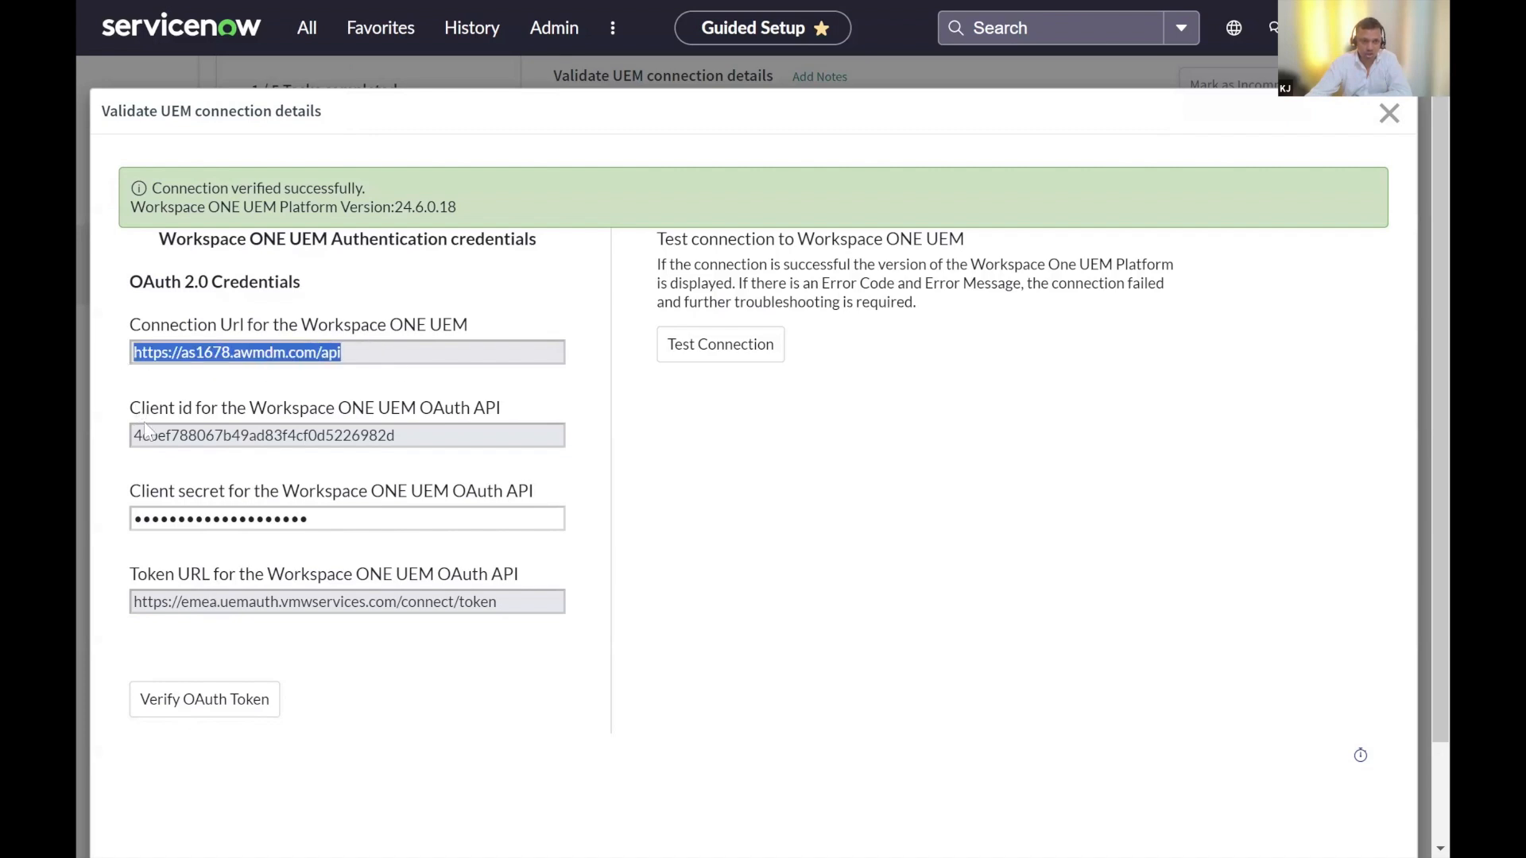
click(182, 443)
drag(181, 433, 233, 522)
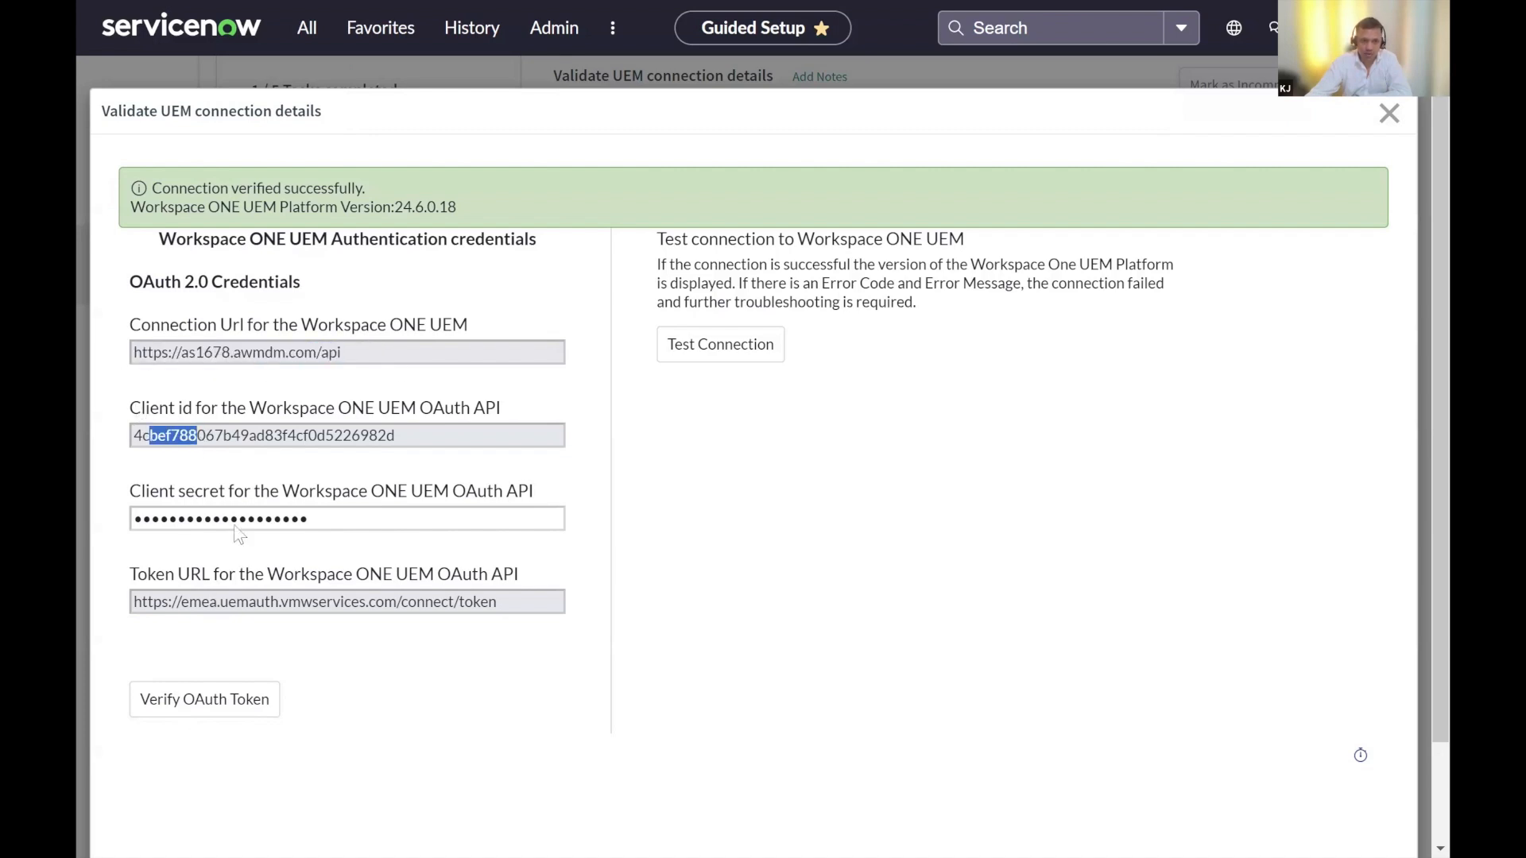
click(254, 649)
drag(229, 602, 465, 593)
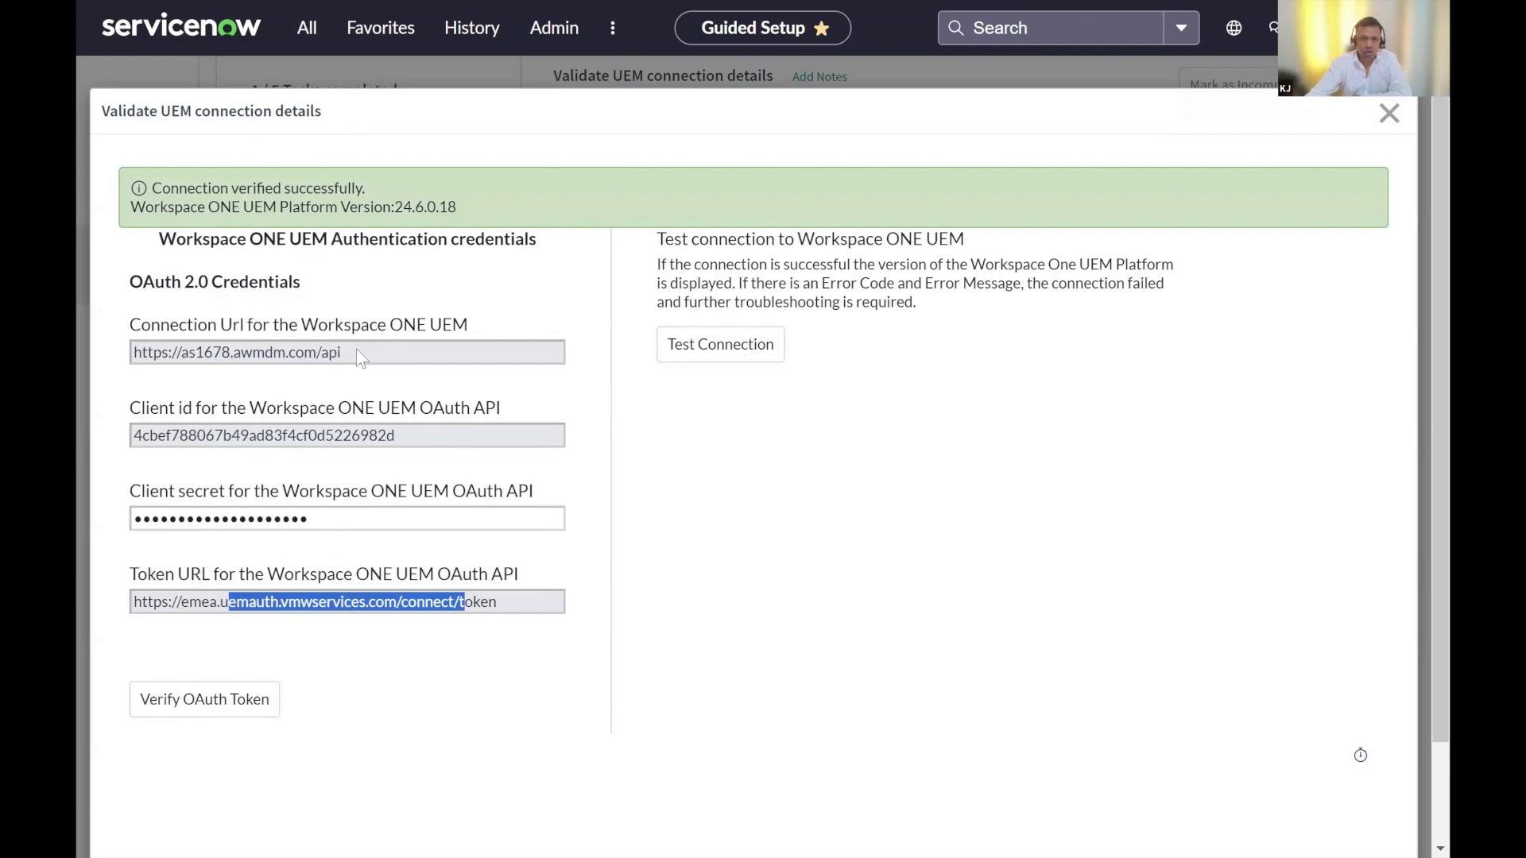
drag(359, 351, 134, 372)
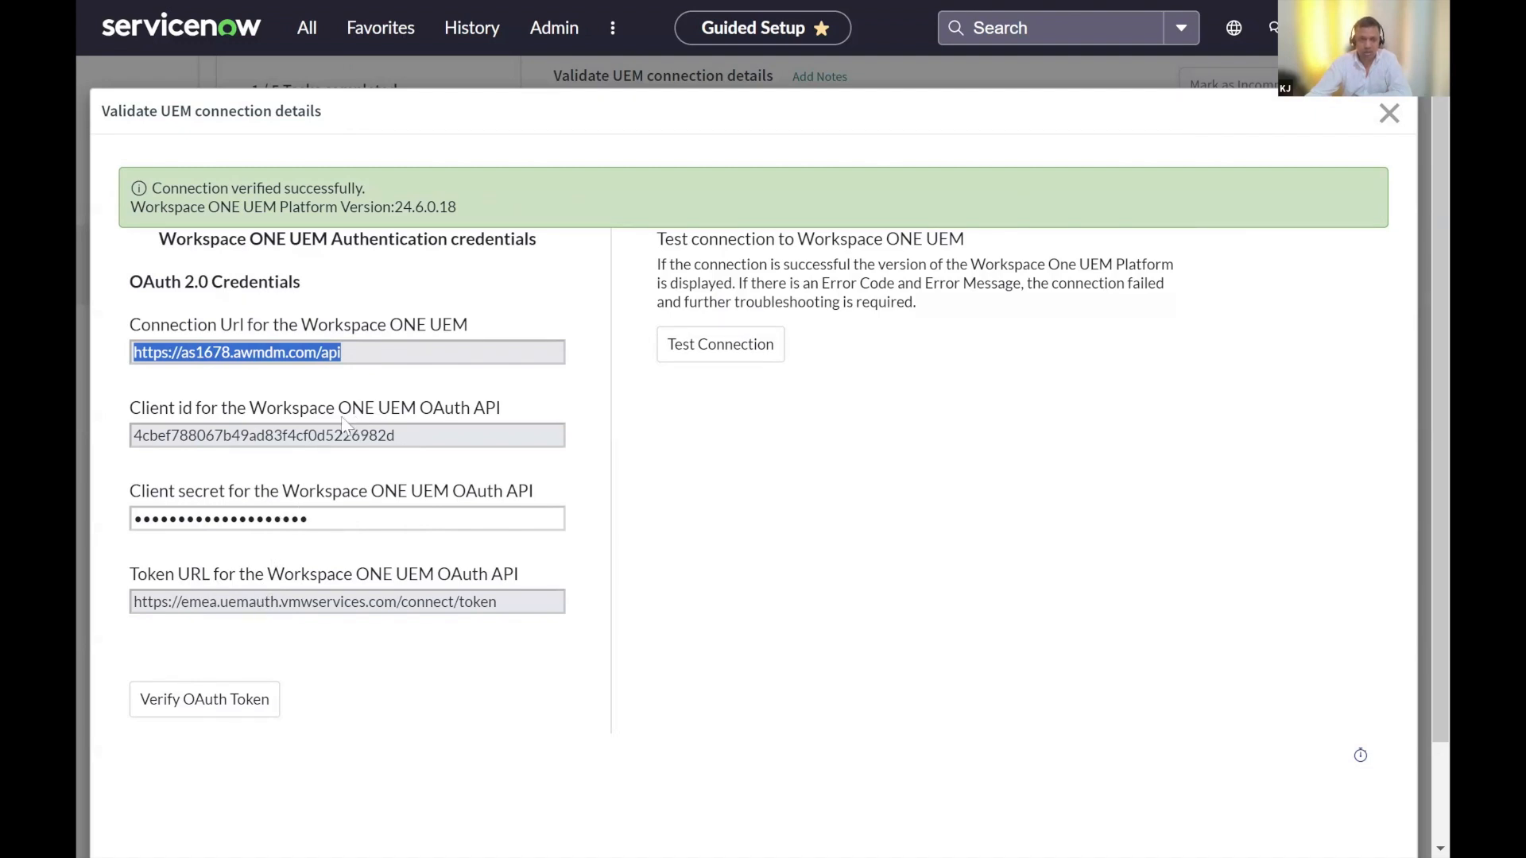
drag(366, 362, 128, 362)
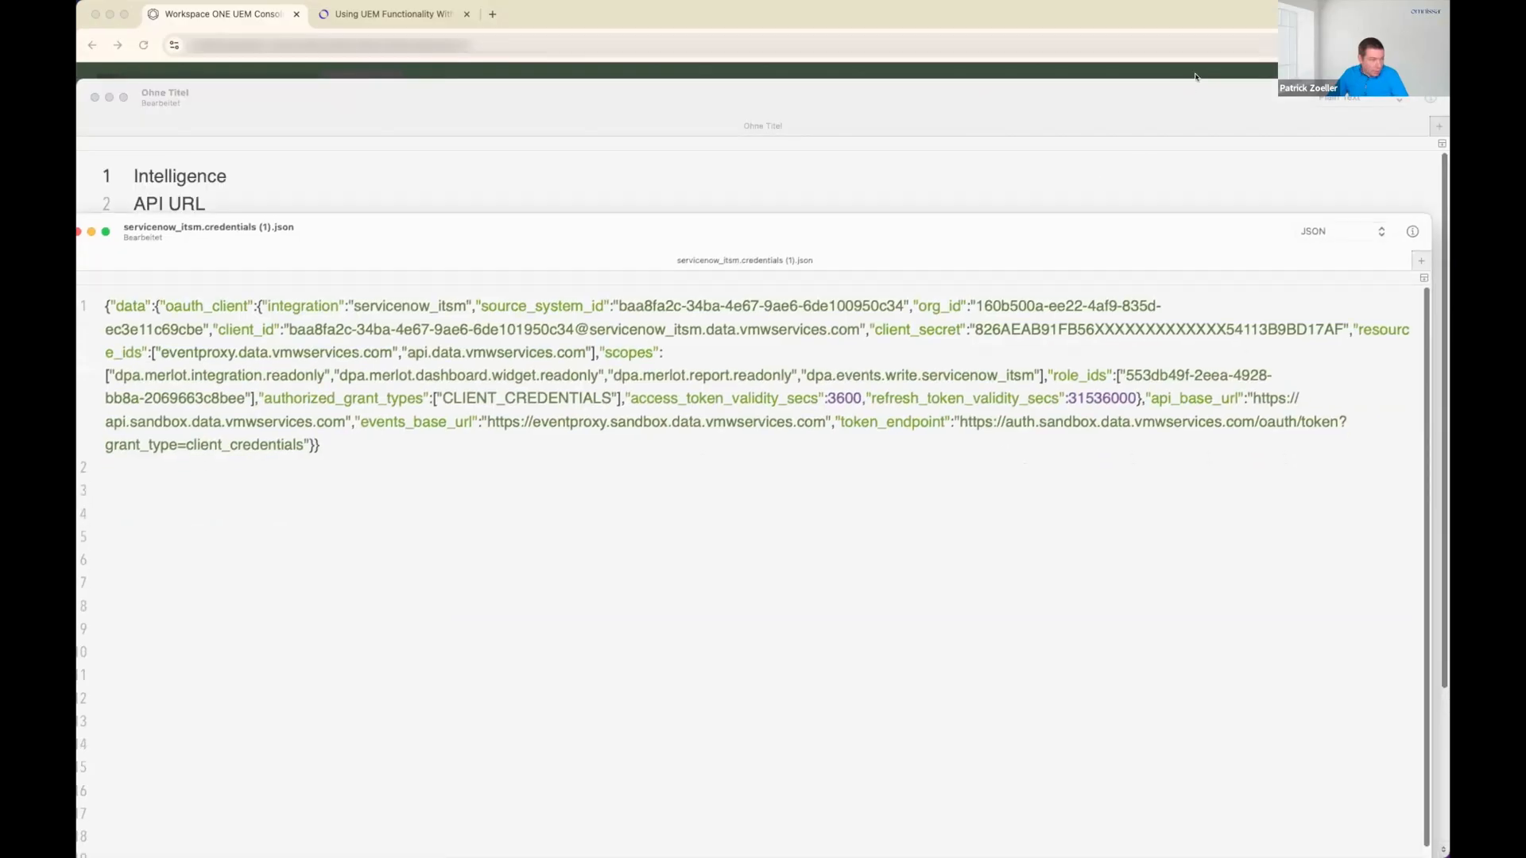
drag(1196, 77, 1318, 121)
mouse_move(300, 120)
mouse_down()
mouse_move(269, 7)
mouse_move(279, 120)
mouse_move(296, 131)
mouse_up()
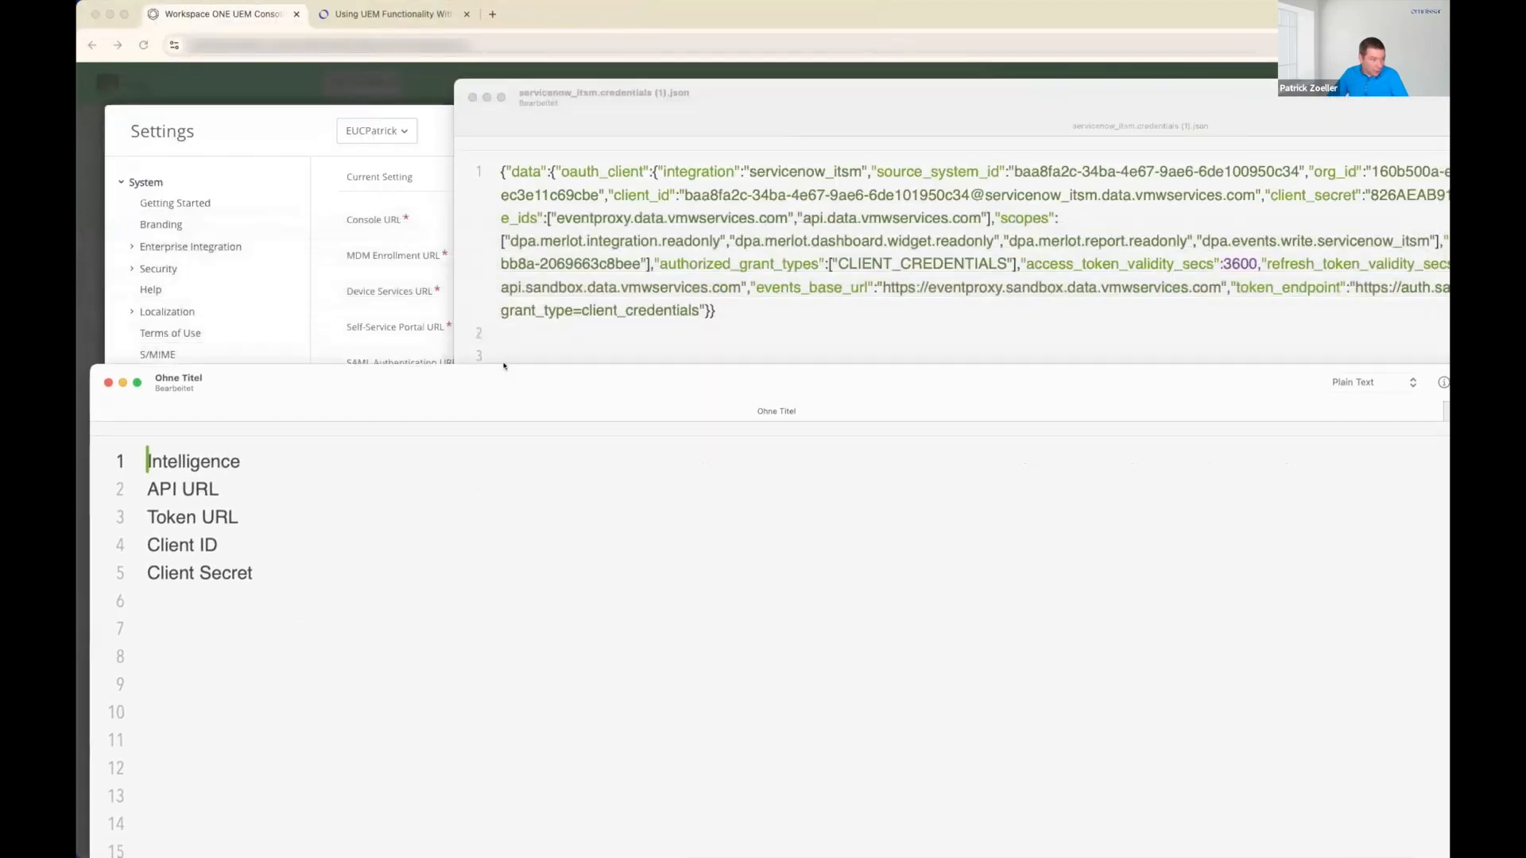
drag(634, 85, 396, 65)
drag(1255, 241, 444, 247)
click(1358, 246)
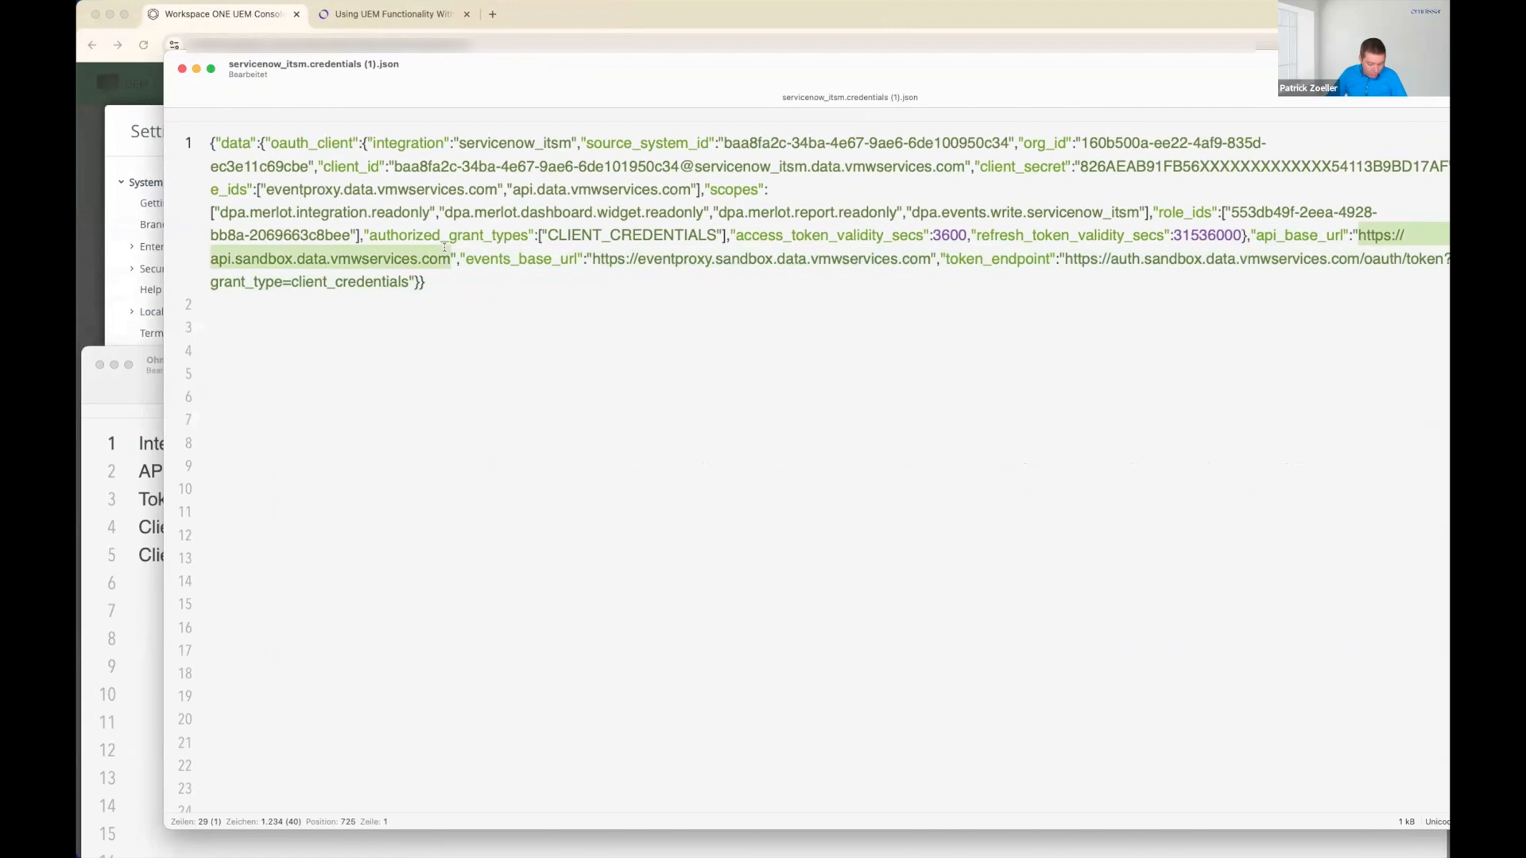
key(cmd+c)
click(139, 524)
click(238, 472)
key(cmd+v)
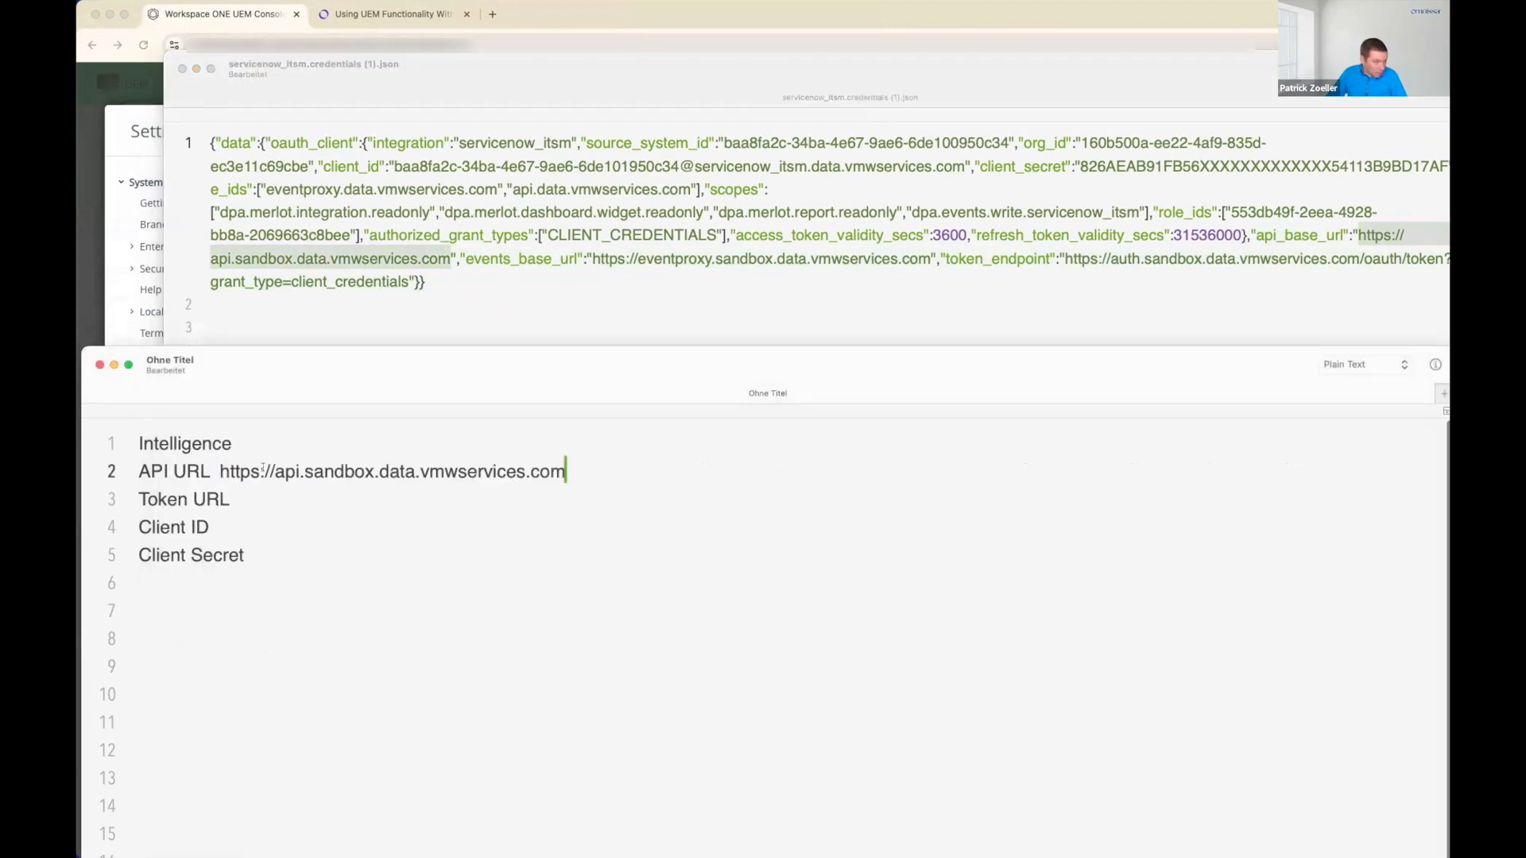
click(612, 295)
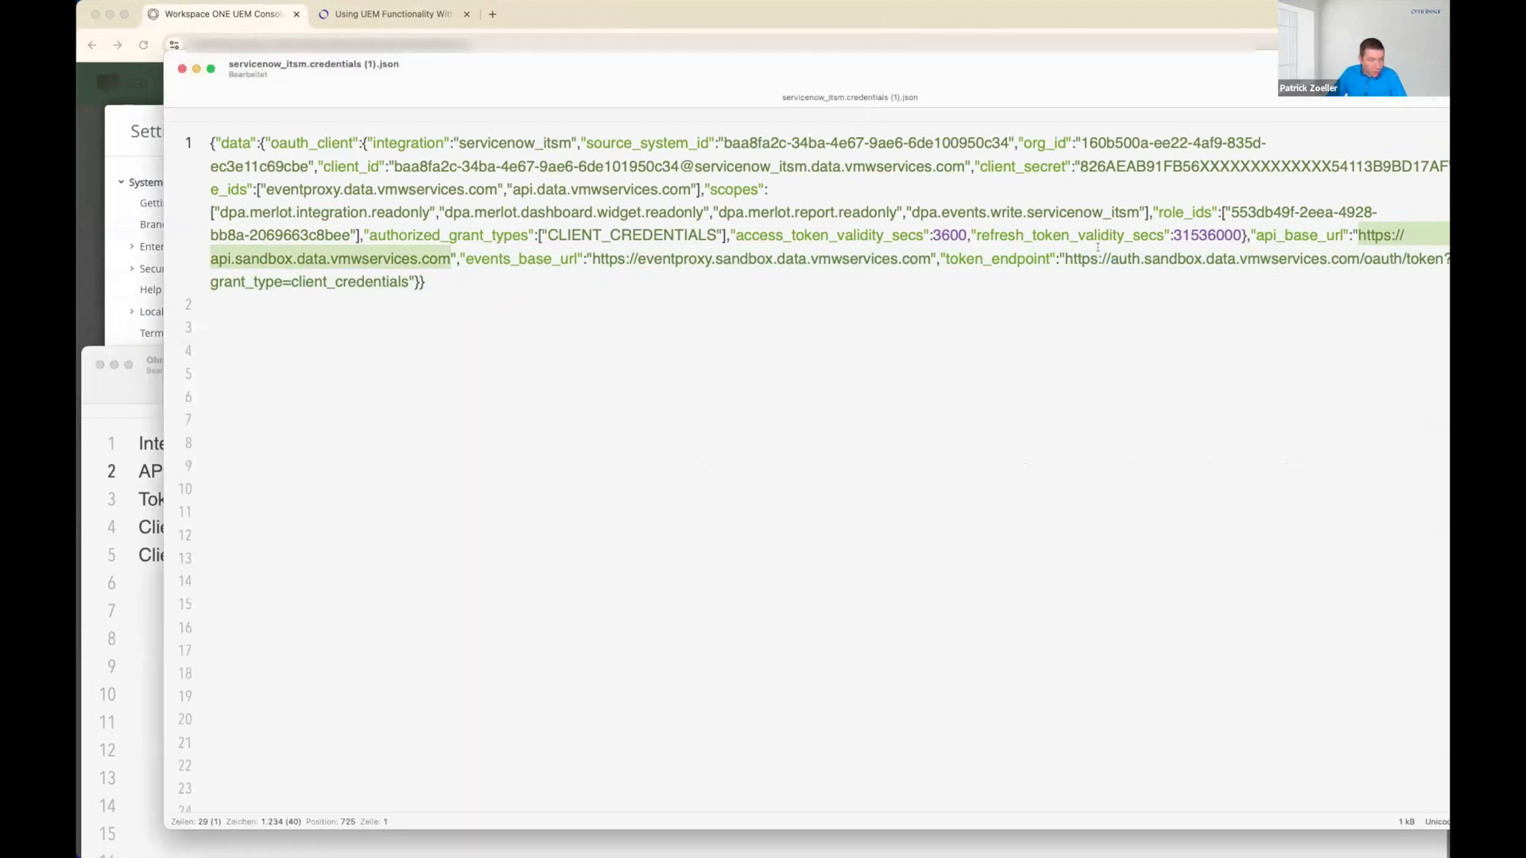
drag(1039, 78, 988, 82)
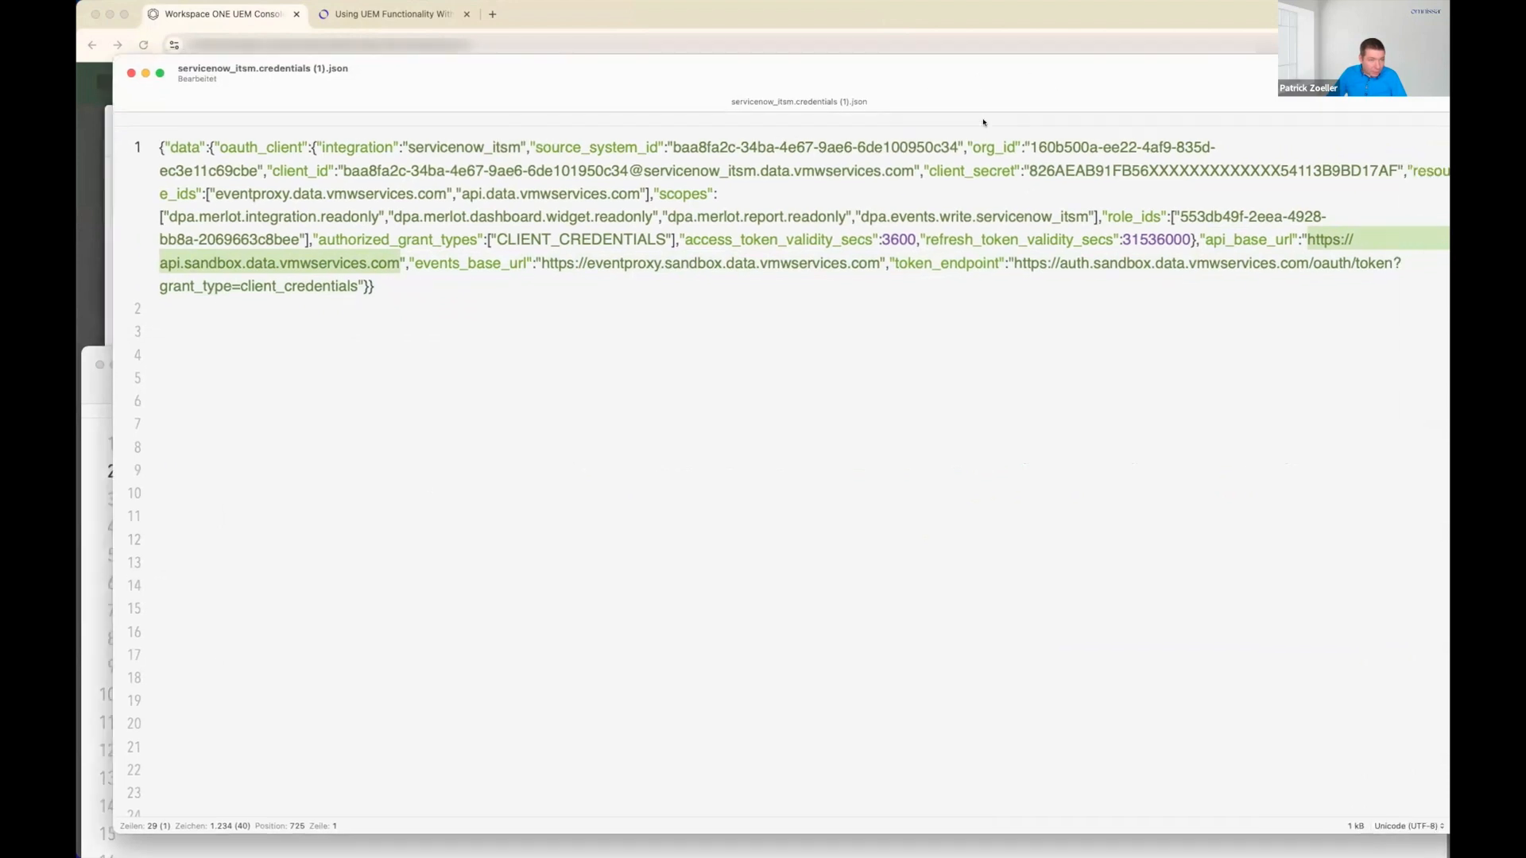
drag(1020, 263, 1387, 263)
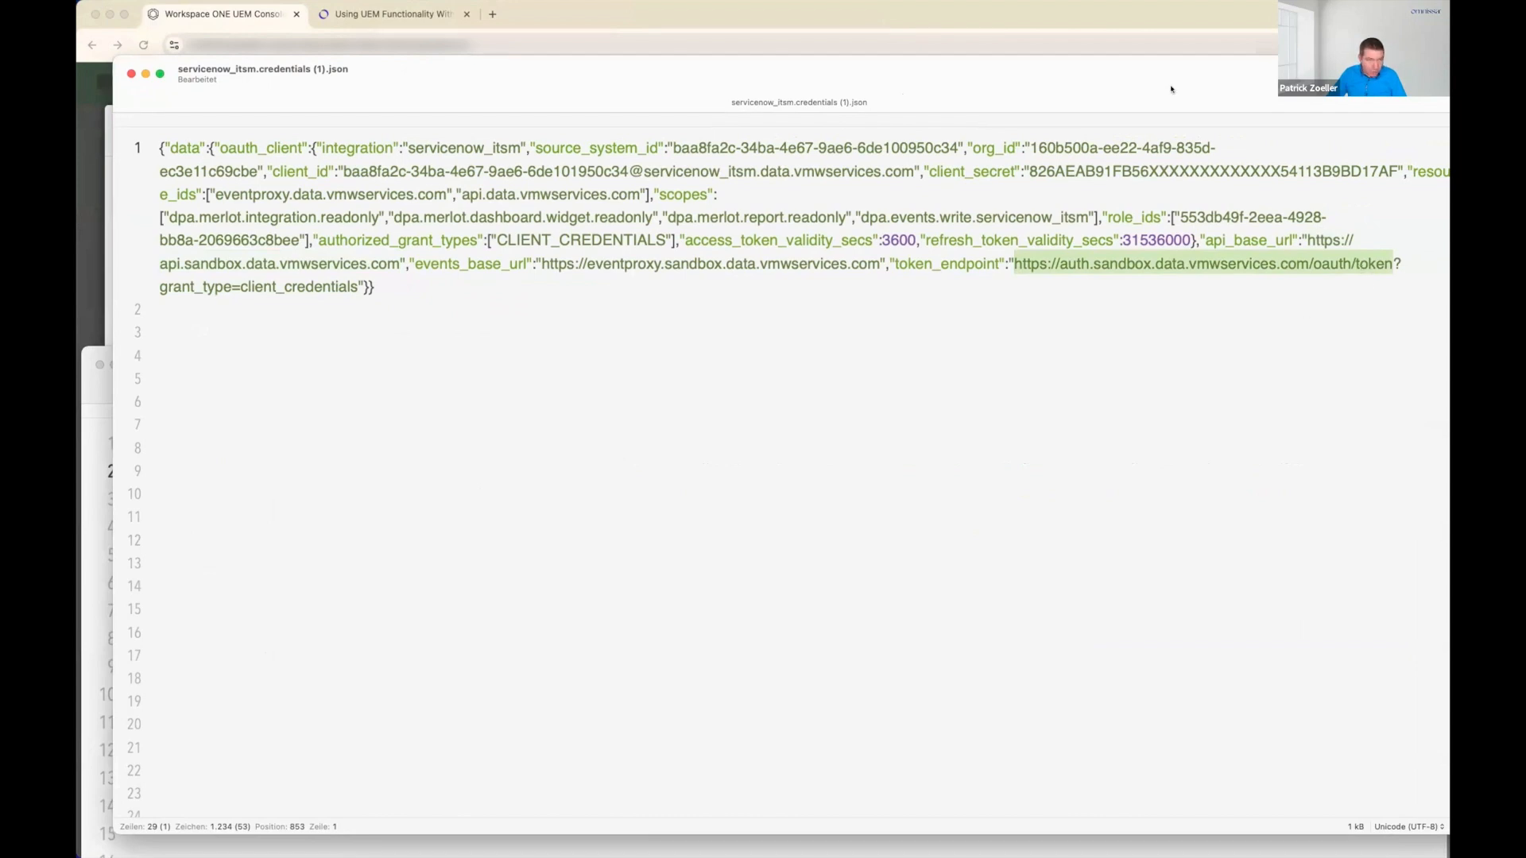
drag(1171, 89, 1503, 104)
click(297, 515)
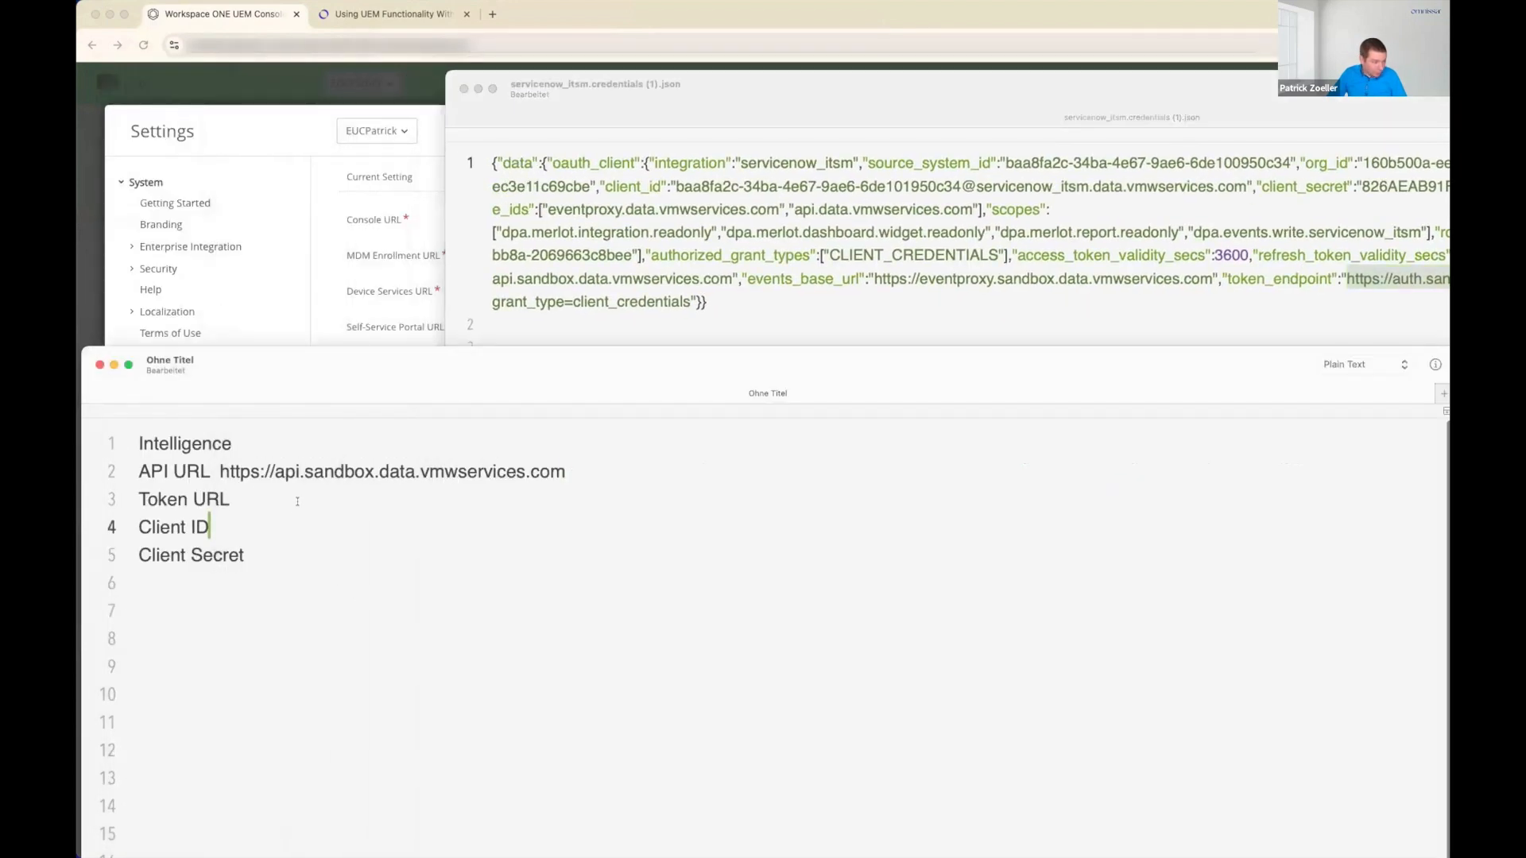
click(298, 501)
key(super+v)
click(331, 547)
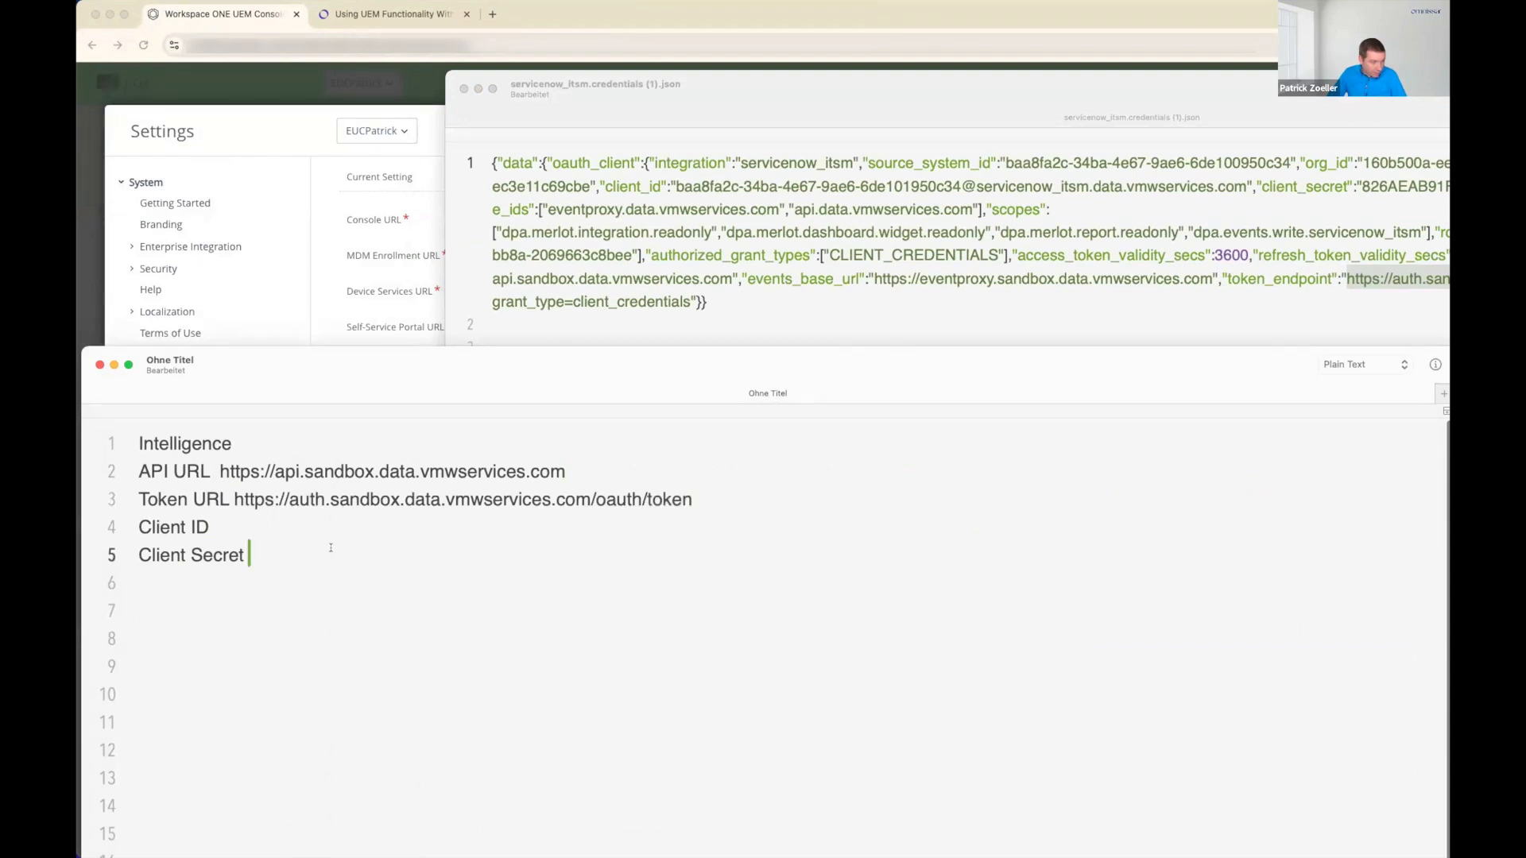
- Copy the client_id value from the credentials file into the Client ID line of the Intelligence notes
click(778, 215)
drag(793, 89, 670, 84)
drag(1124, 180, 551, 181)
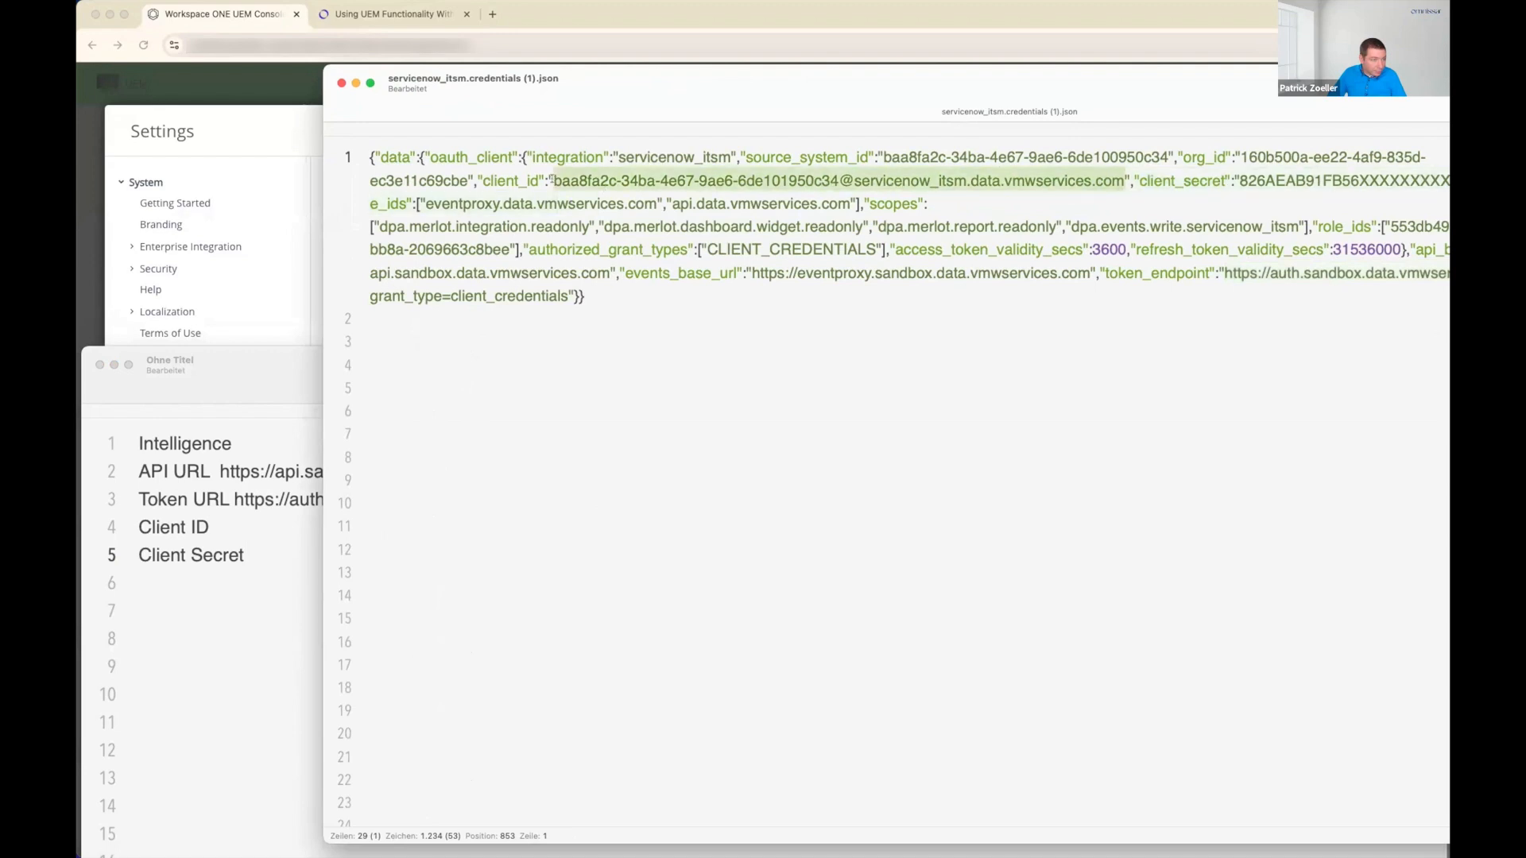
click(197, 569)
key(Up)
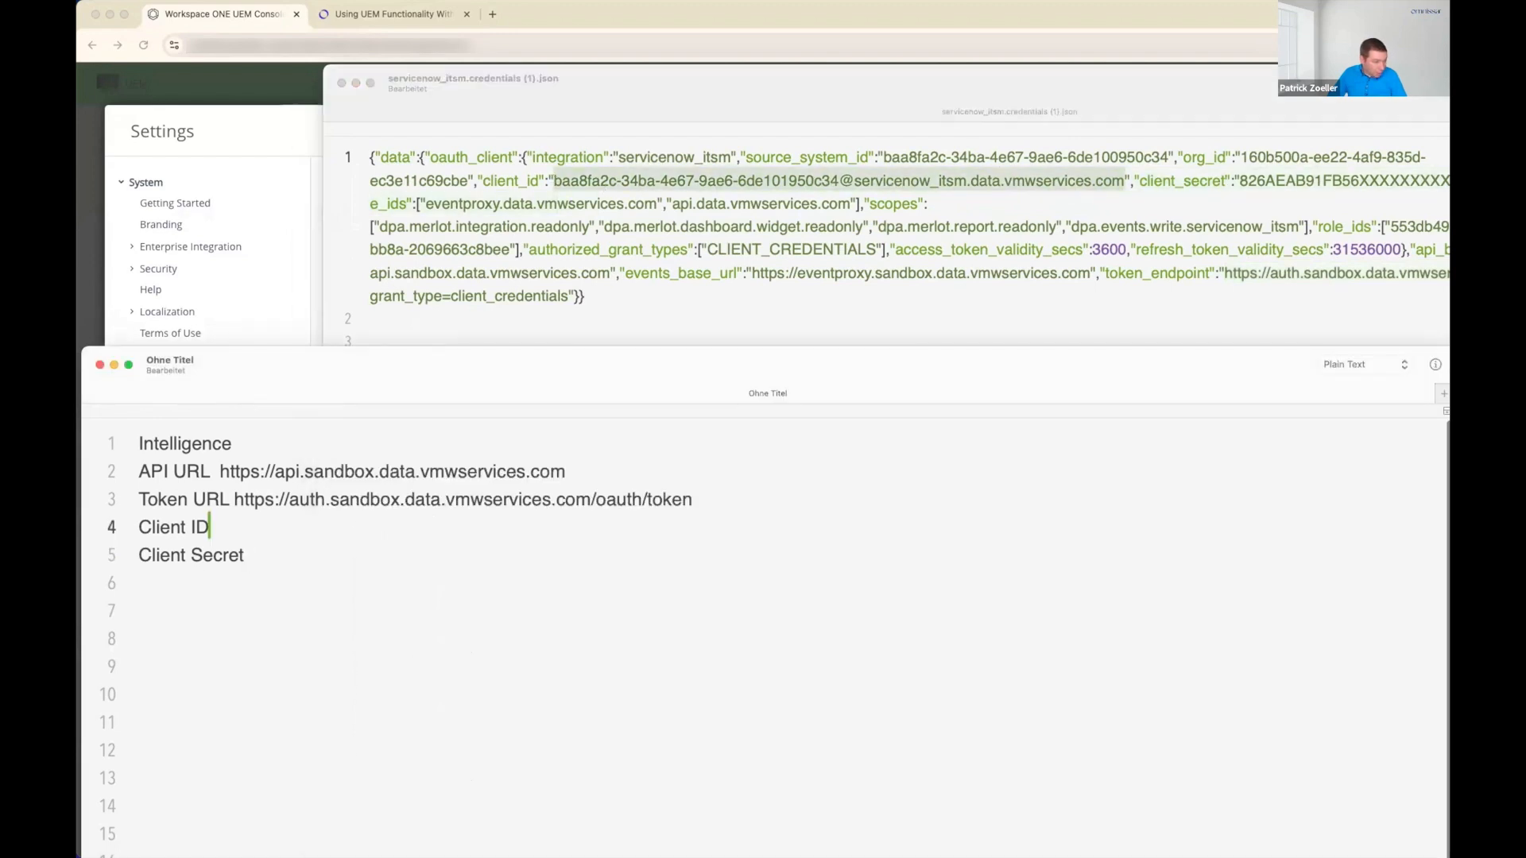
key(super+v)
- Copy the client_secret value from the credentials file into the notes' Client Secret line and select all the notes
drag(1328, 211, 953, 207)
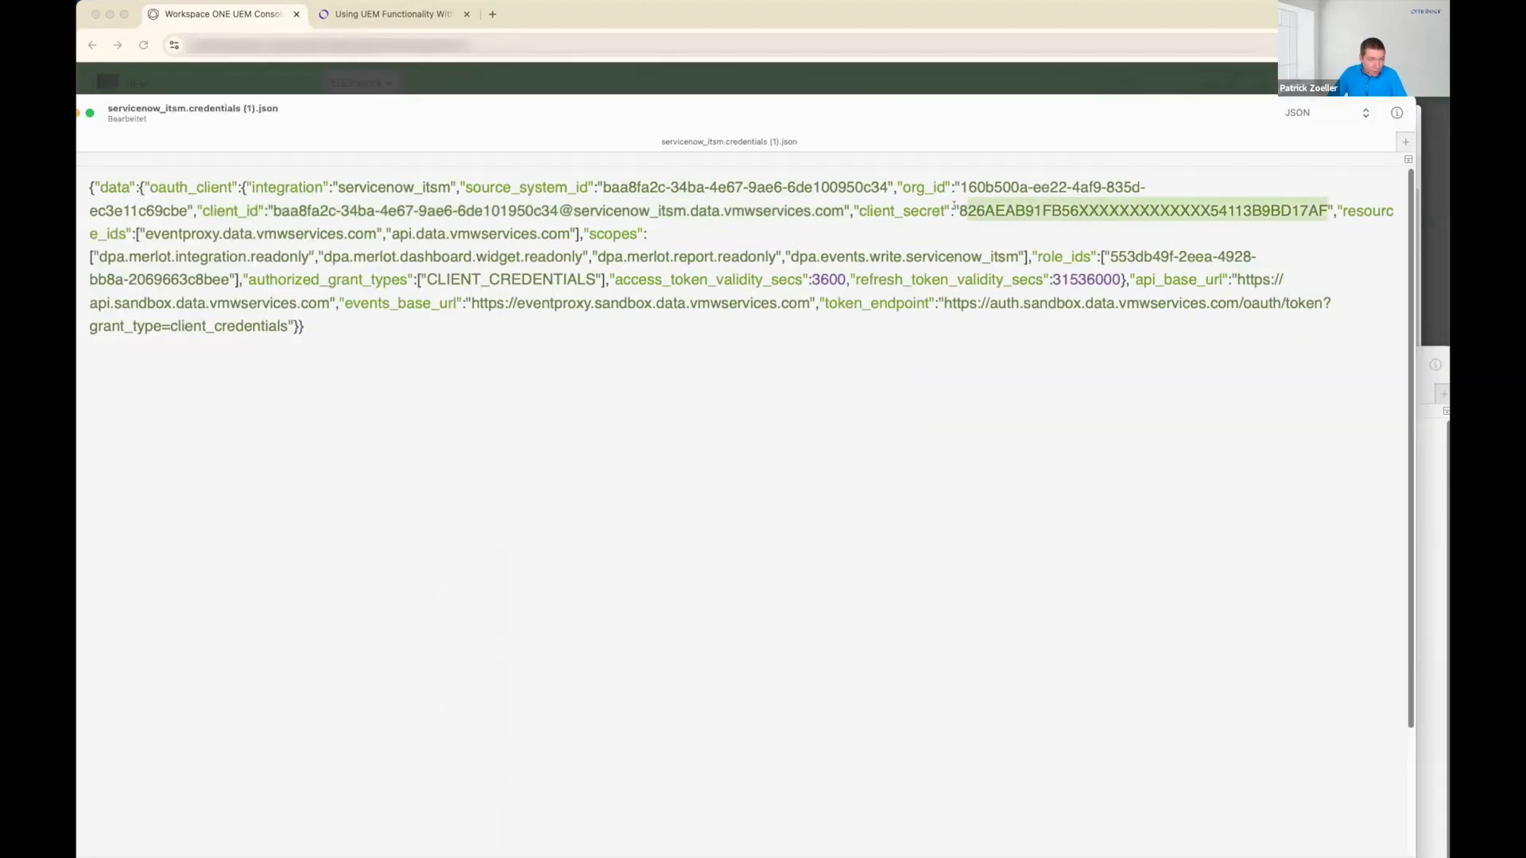
drag(794, 131, 1382, 297)
click(378, 546)
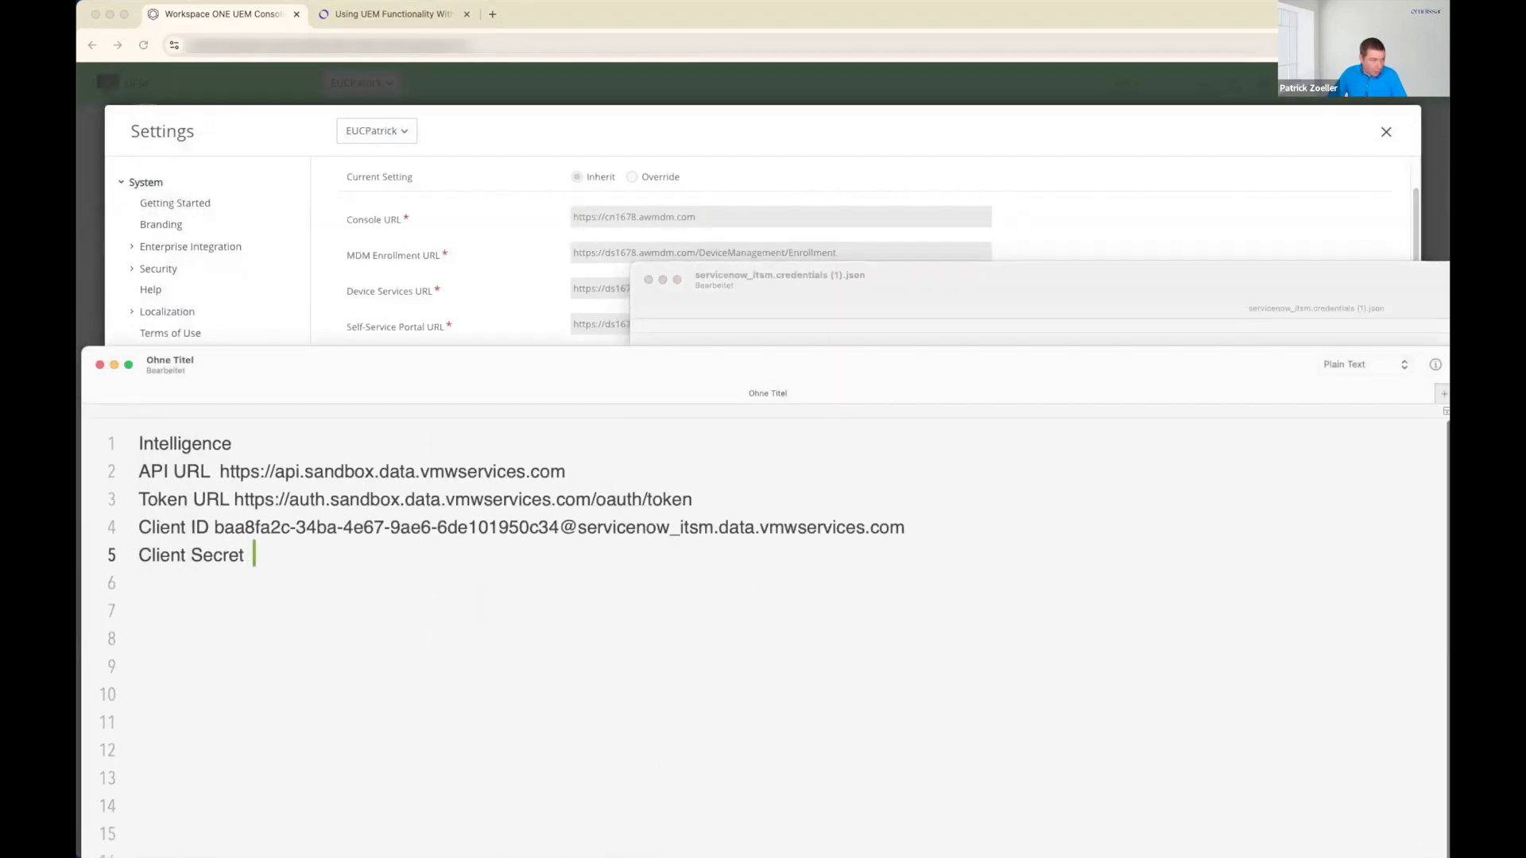
key(super+v)
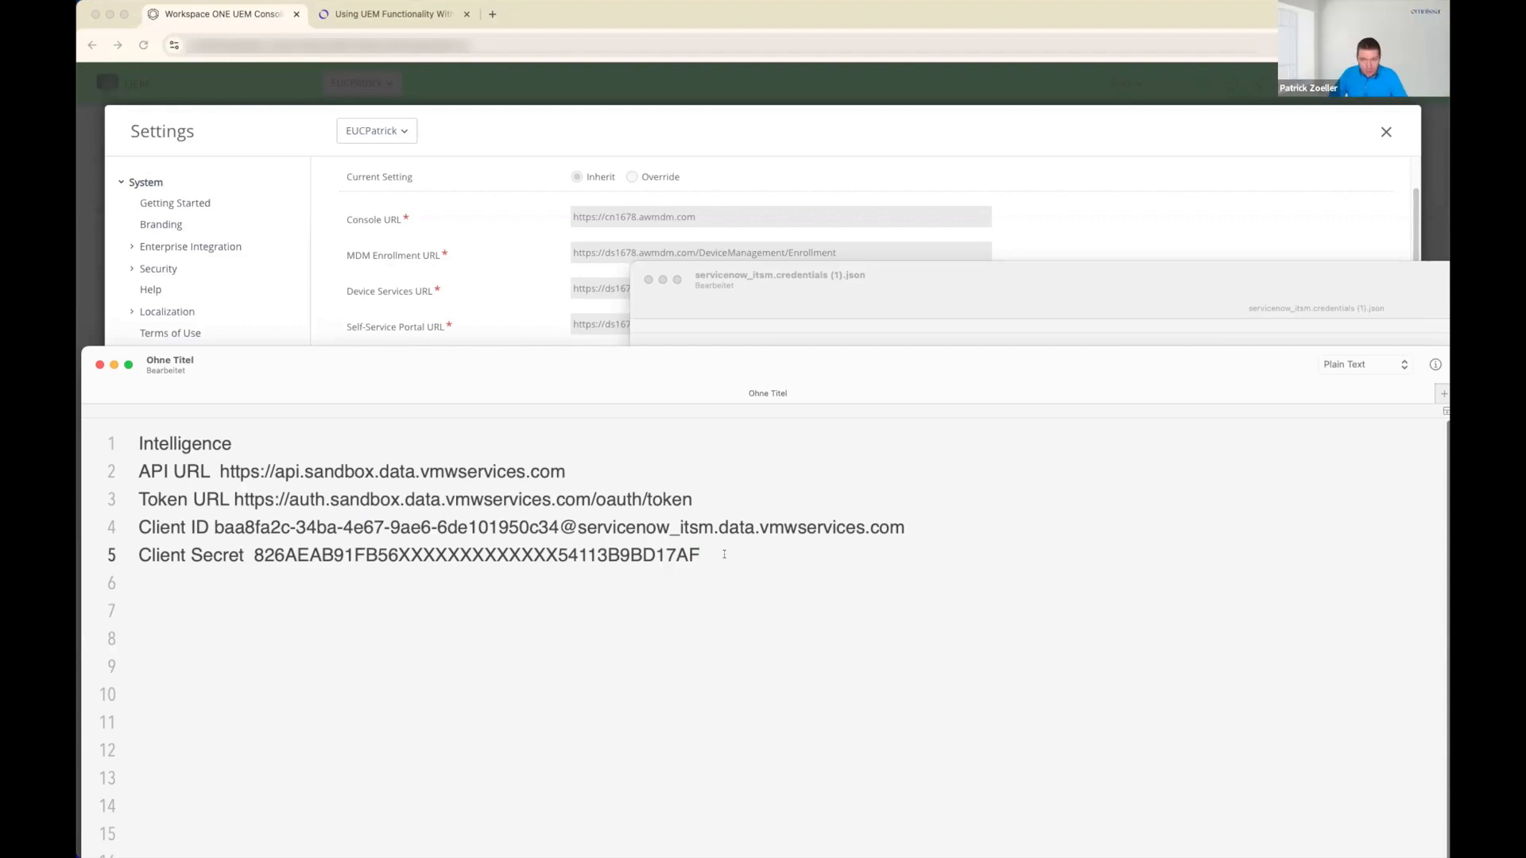
key(super+a)
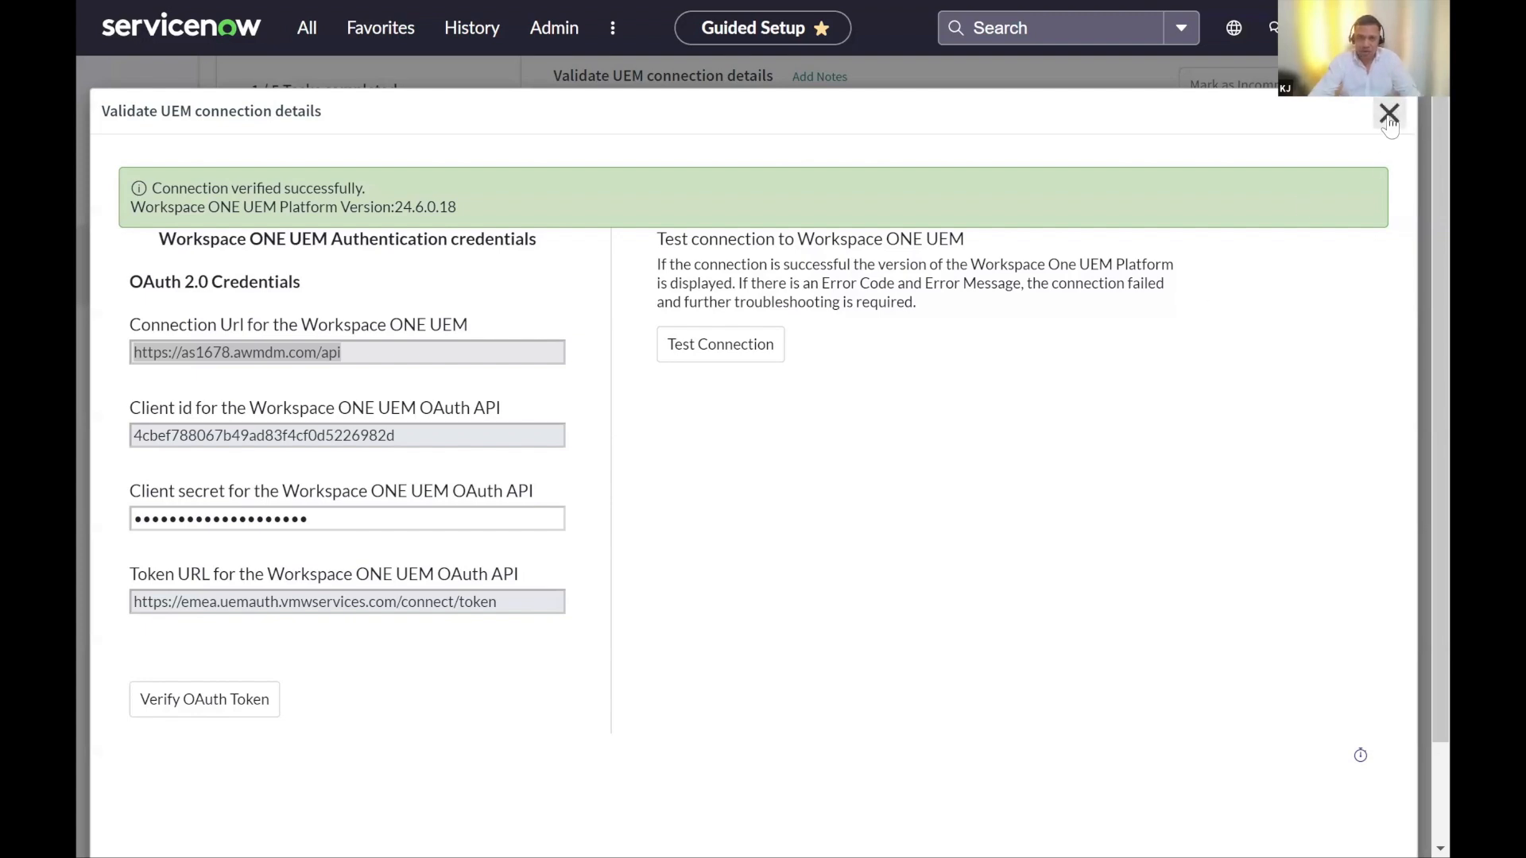
- Return to ServiceNow, close the UEM validation form and open Configure OAuth Host details under Configure Intelligence OAuth 2.0 details
drag(109, 111, 244, 111)
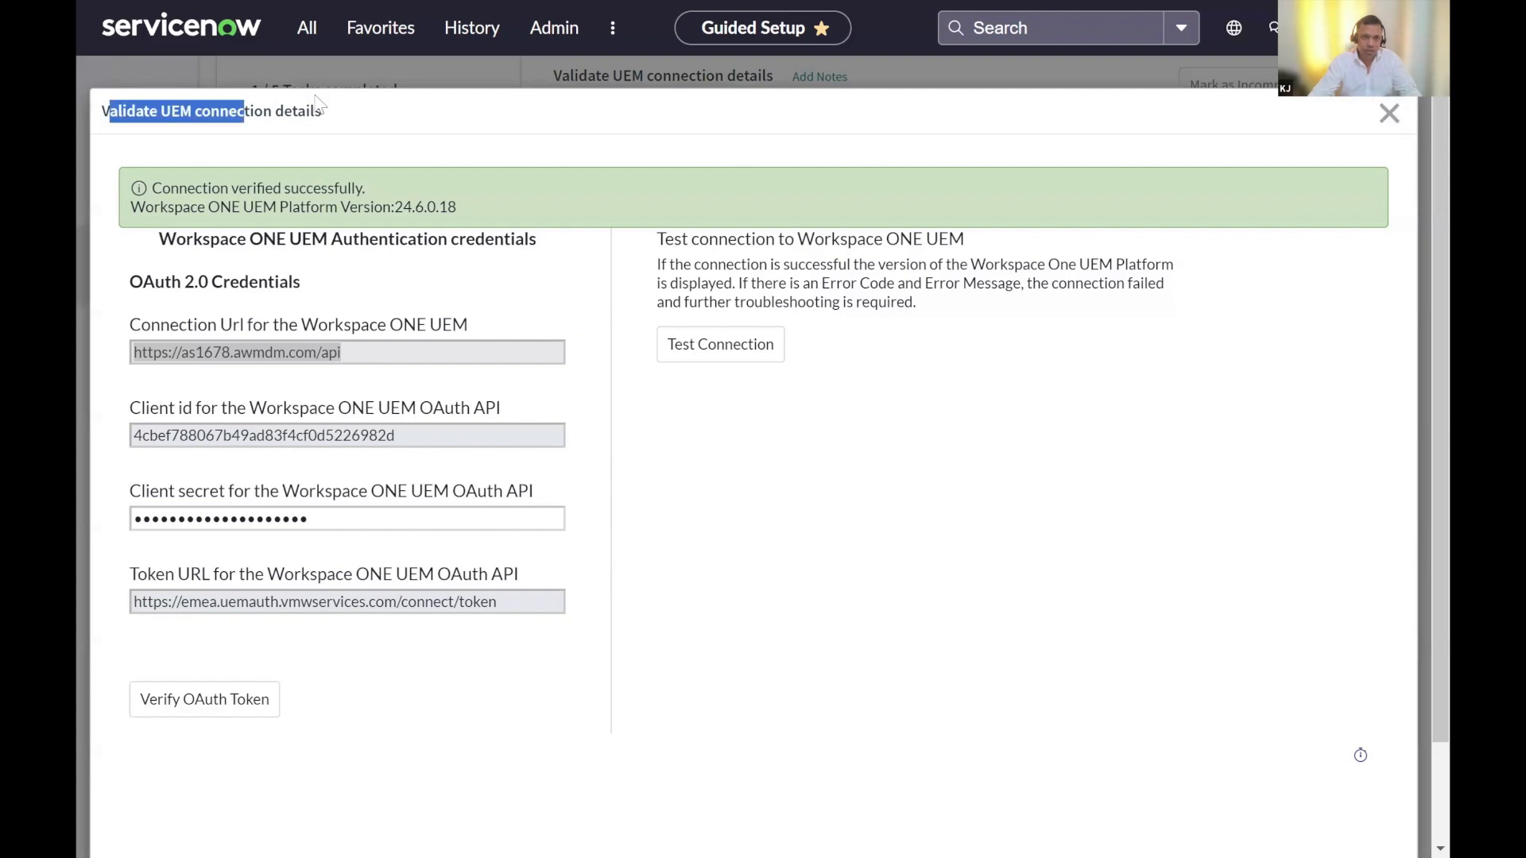
click(1389, 114)
click(331, 326)
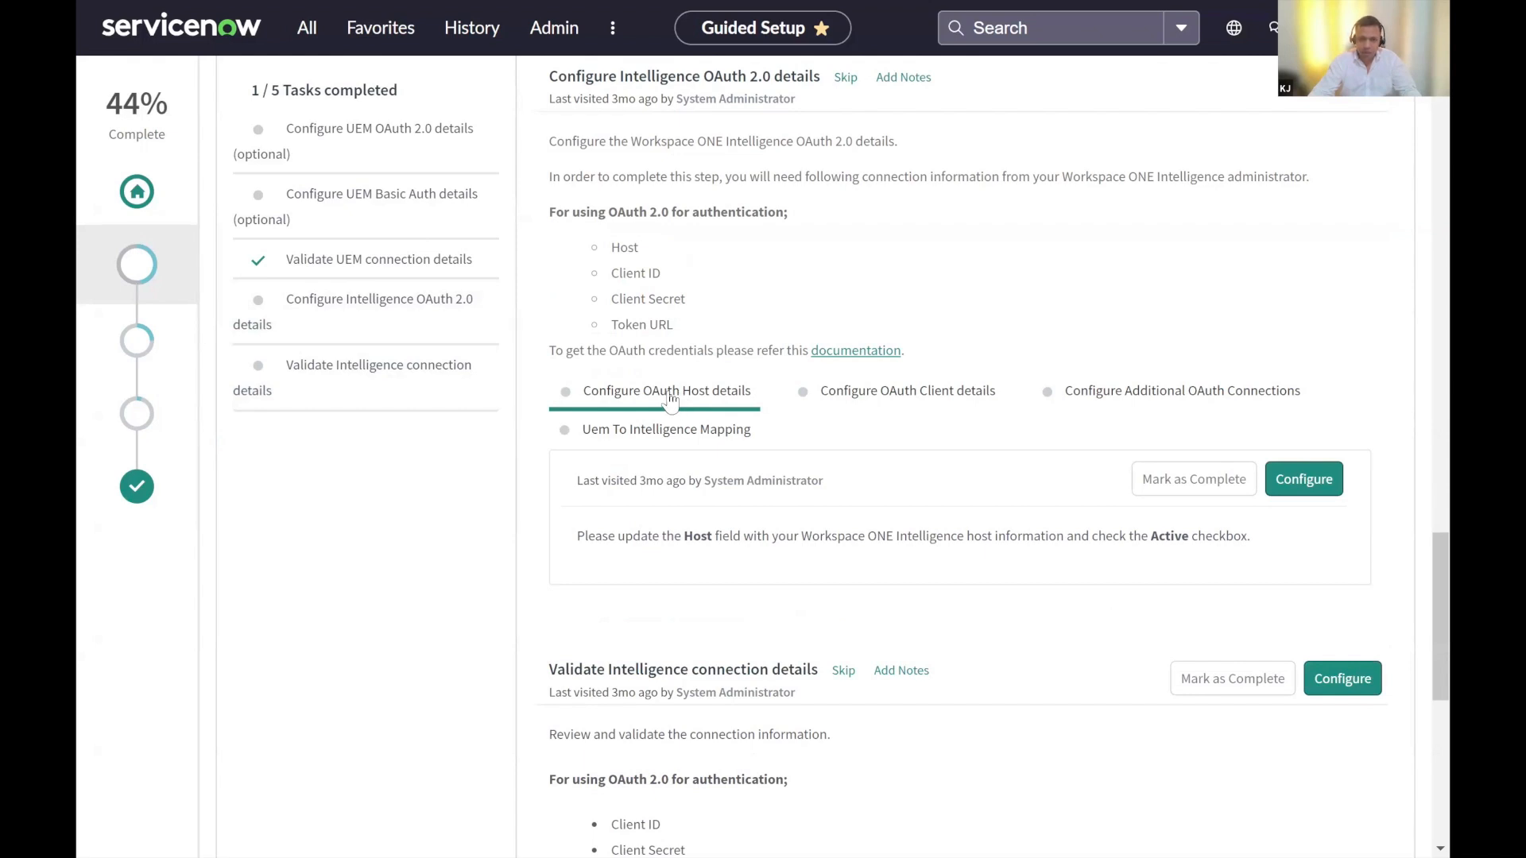
click(1307, 480)
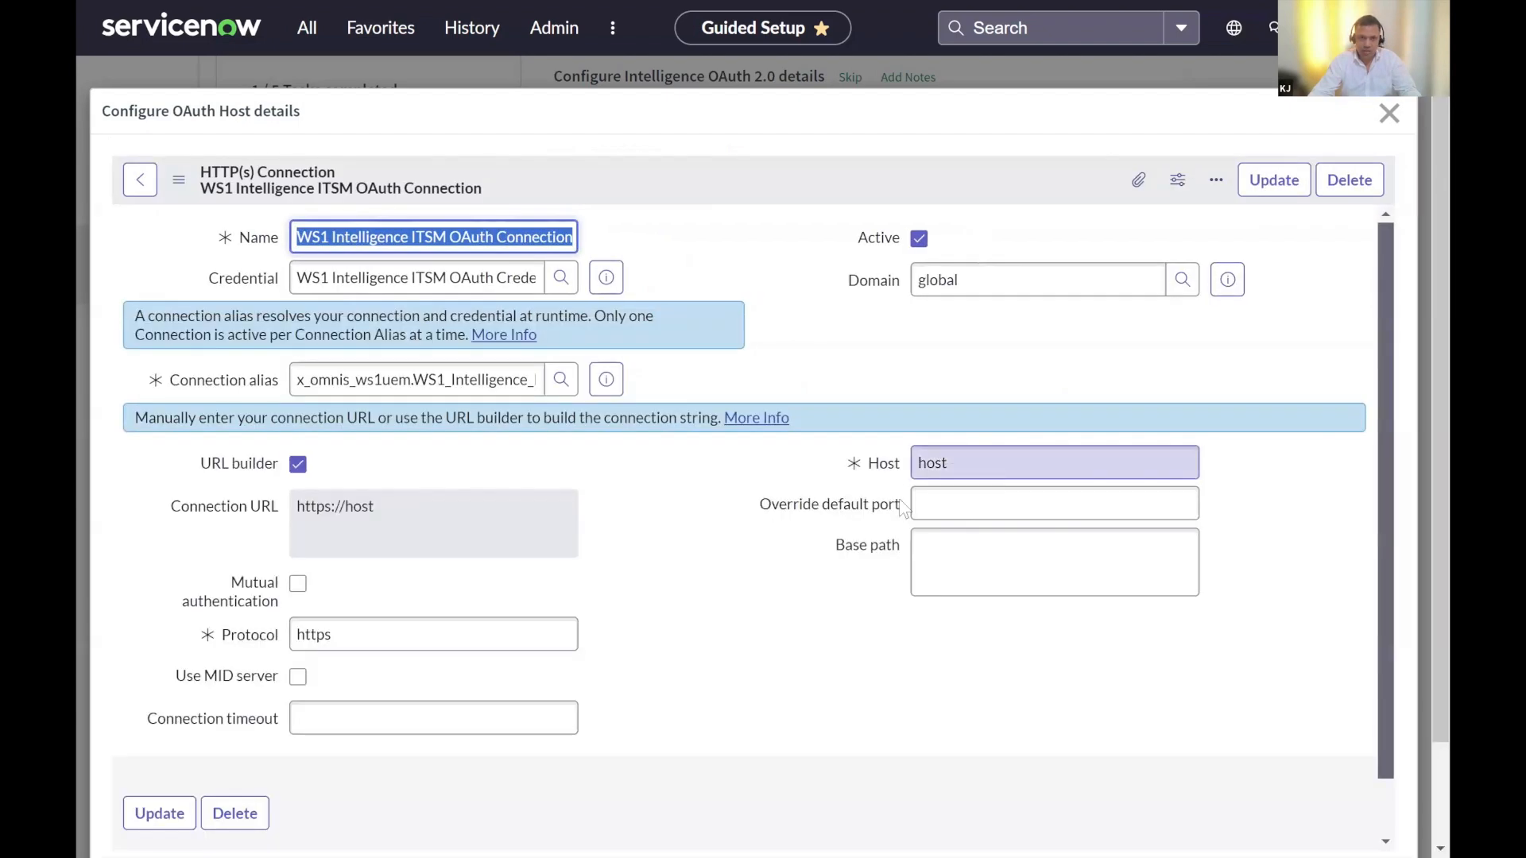
drag(1017, 469, 876, 500)
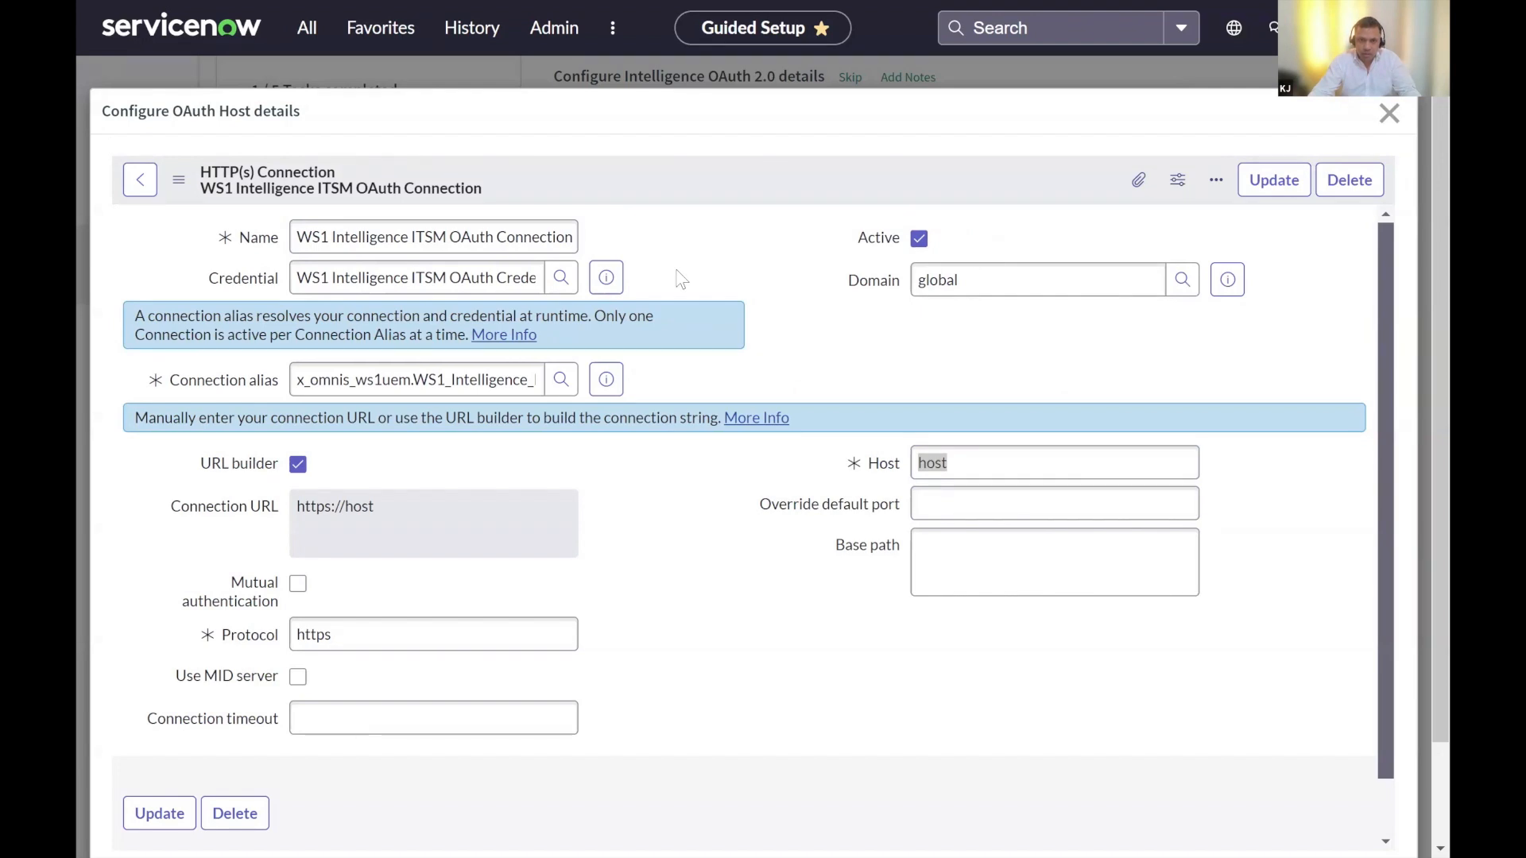
click(1073, 461)
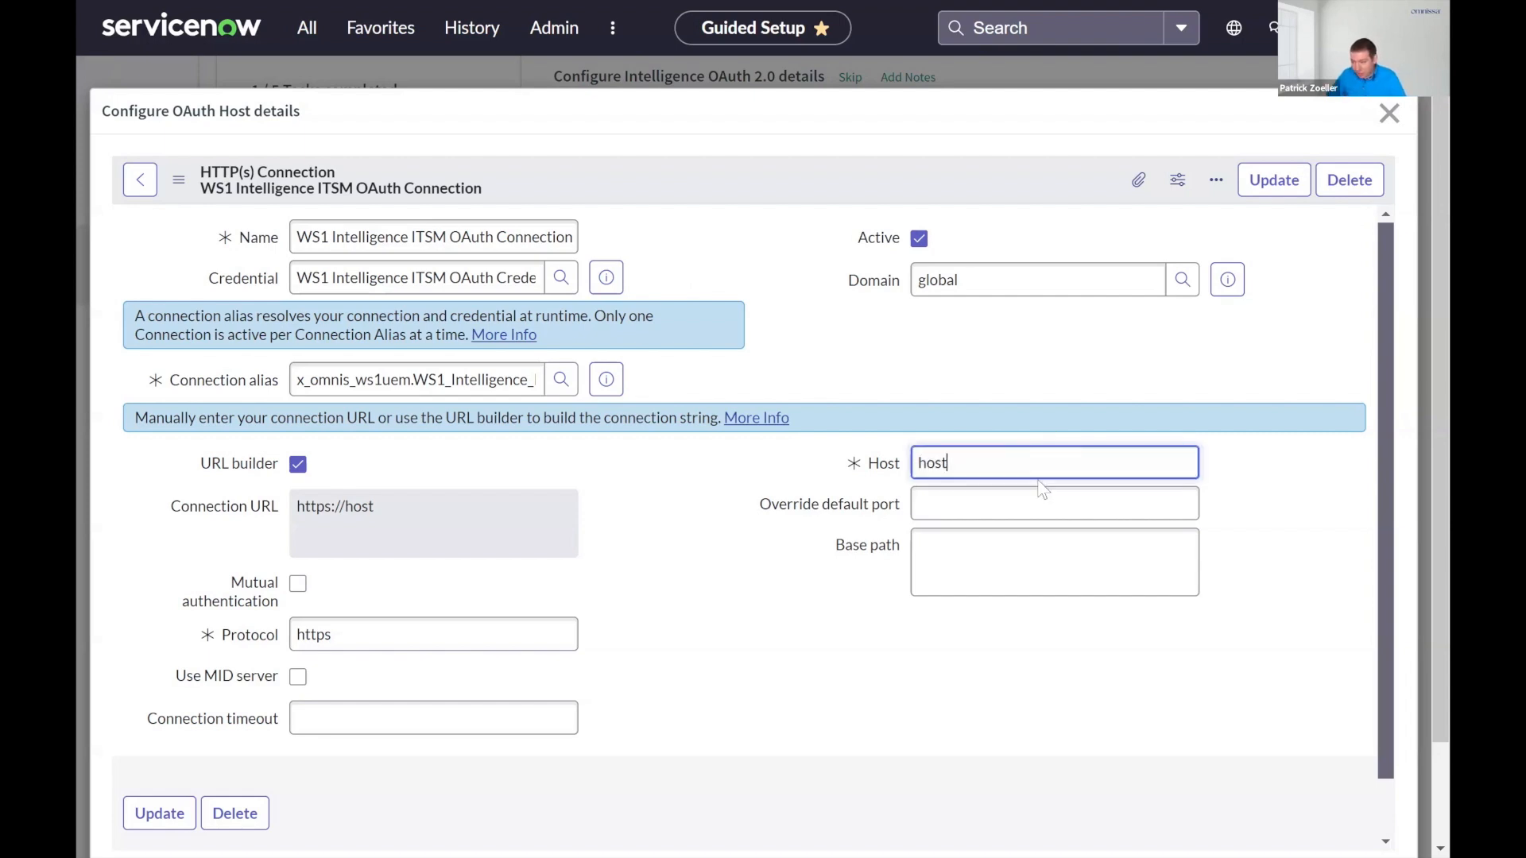
key(ctrl+a)
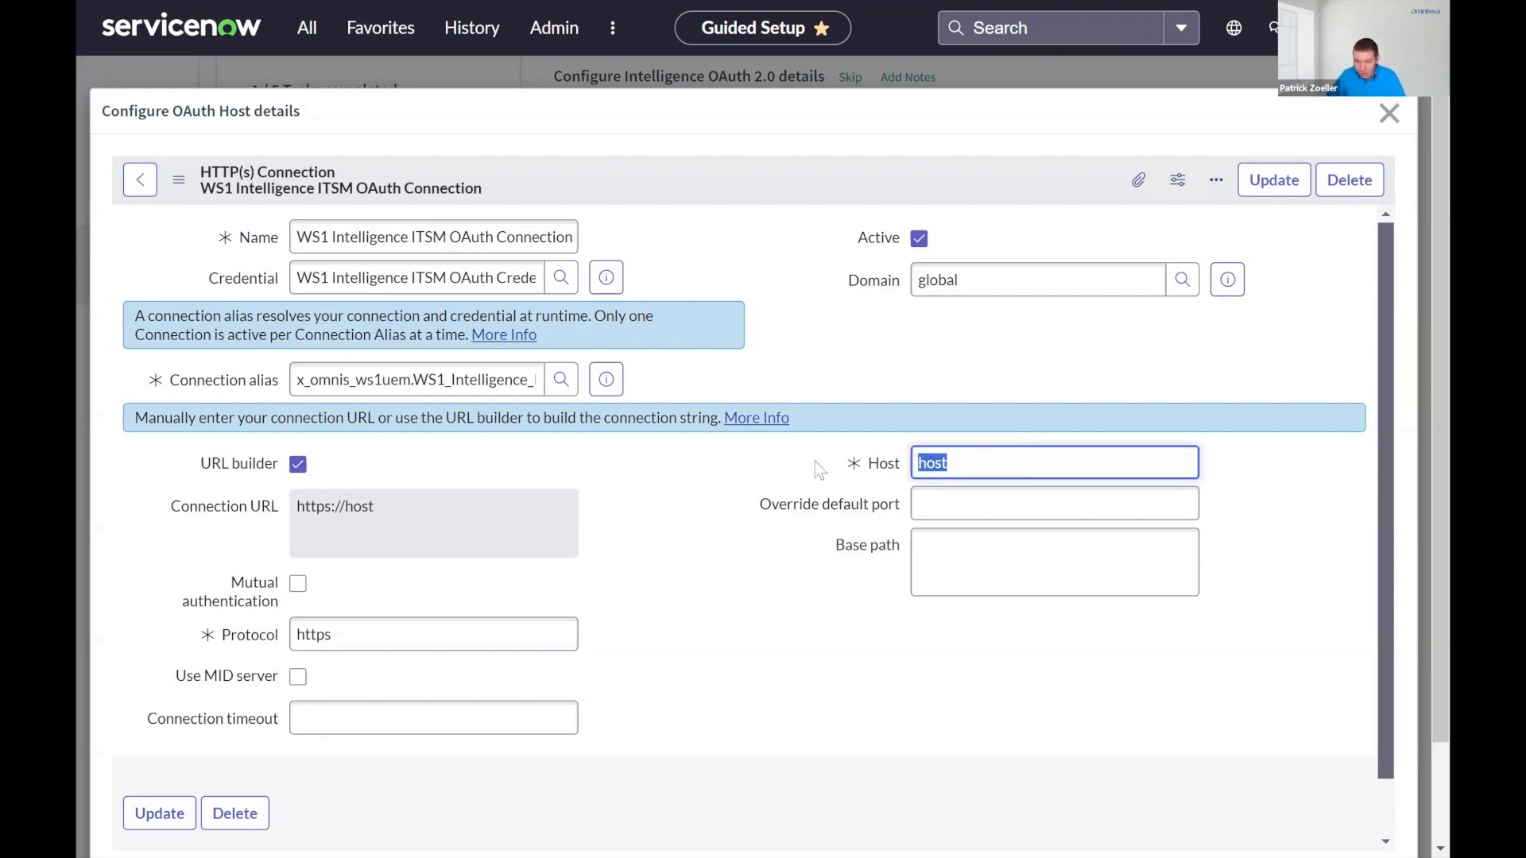
key(ctrl+v)
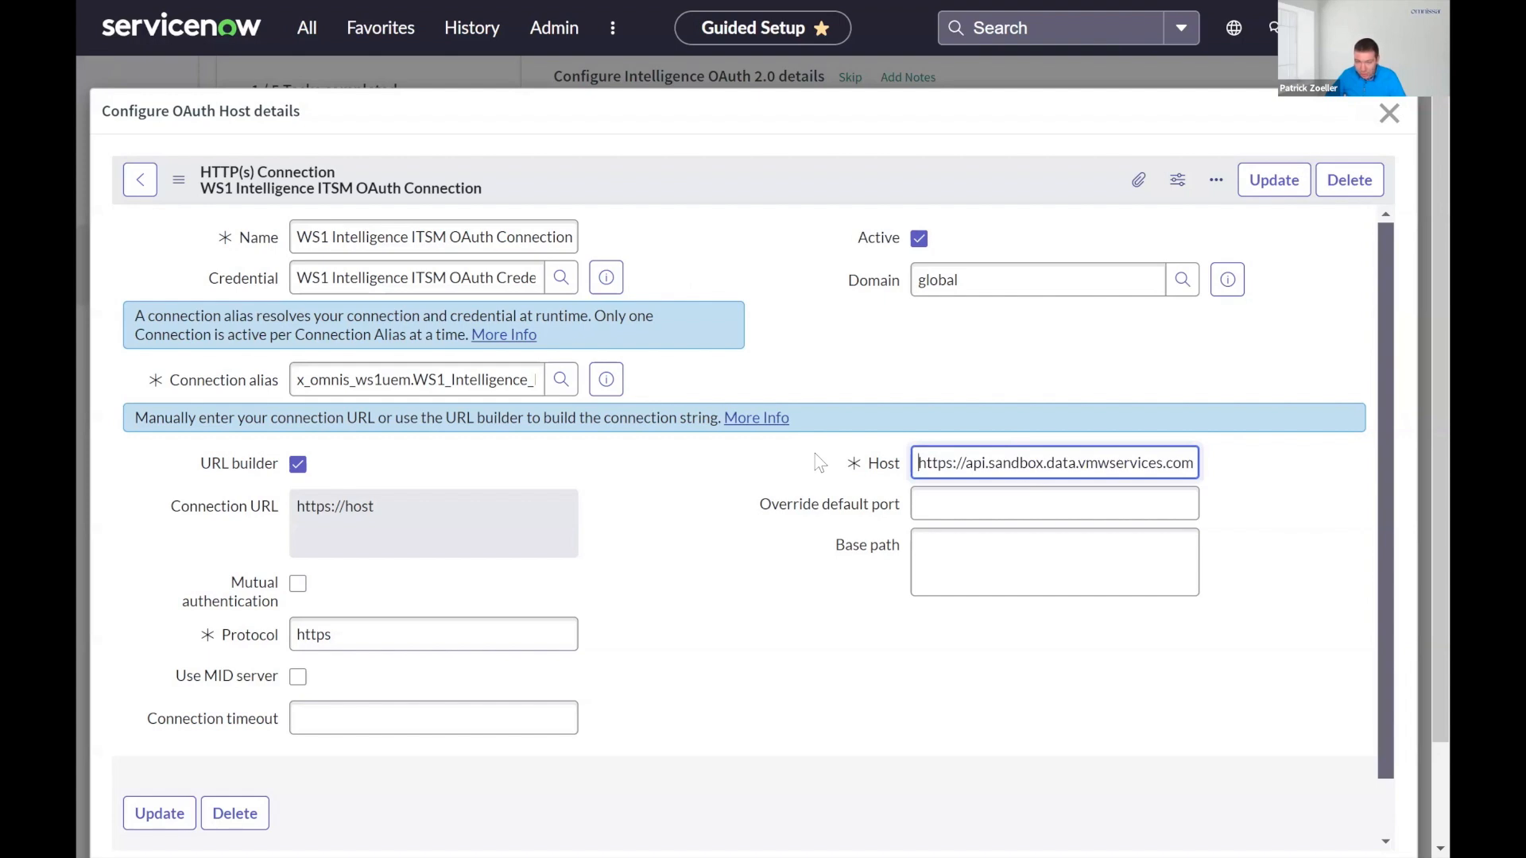
key(shift+Right)
key(shift+Right)
key(shift+Right)
key(shift+Right)
key(shift+Right)
key(shift+Right)
key(shift+Right)
key(shift+Right)
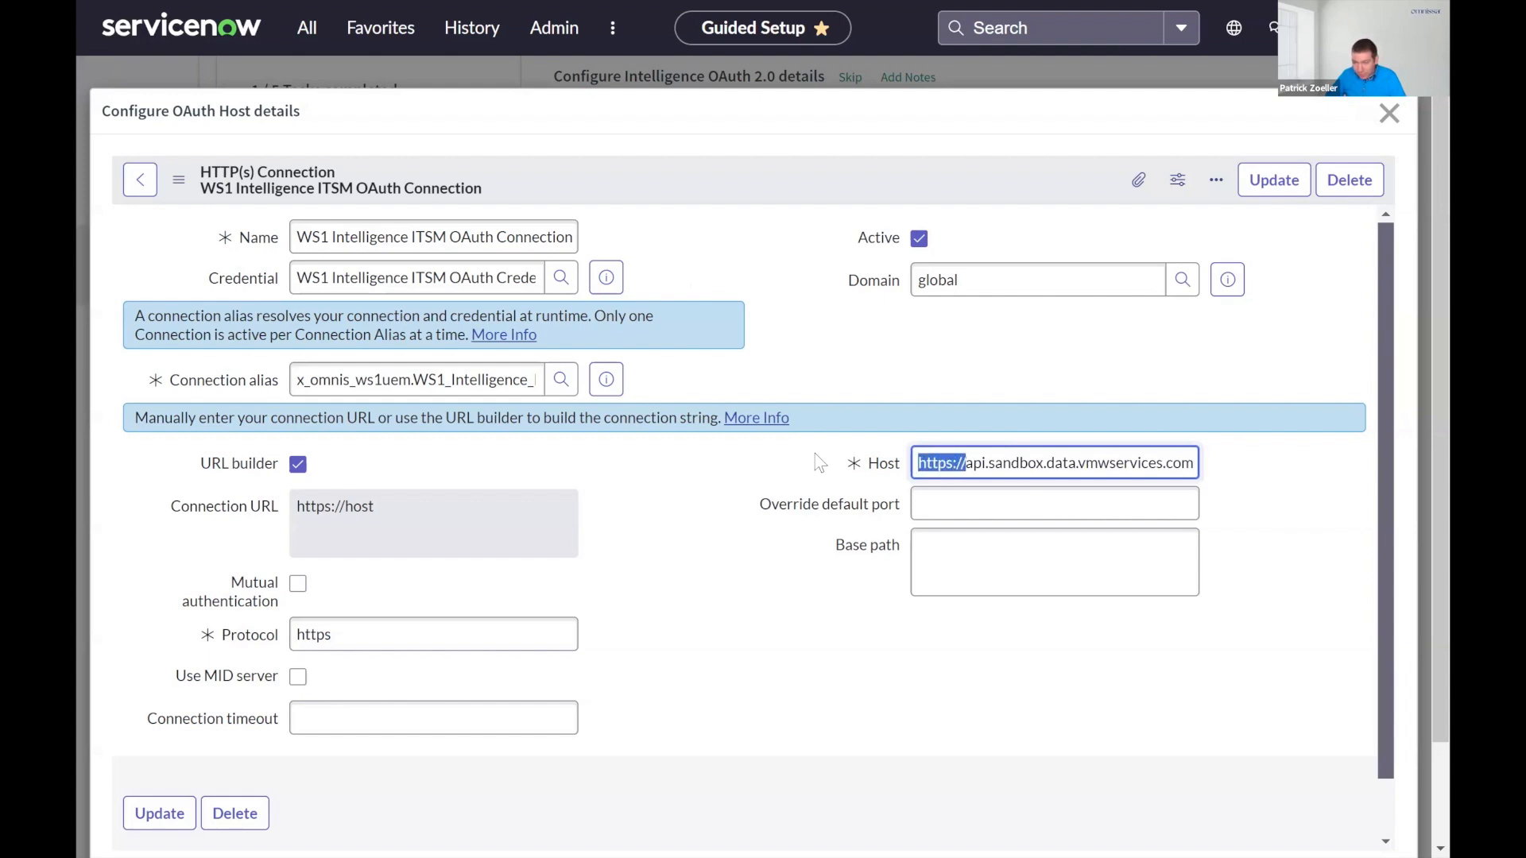
key(Delete)
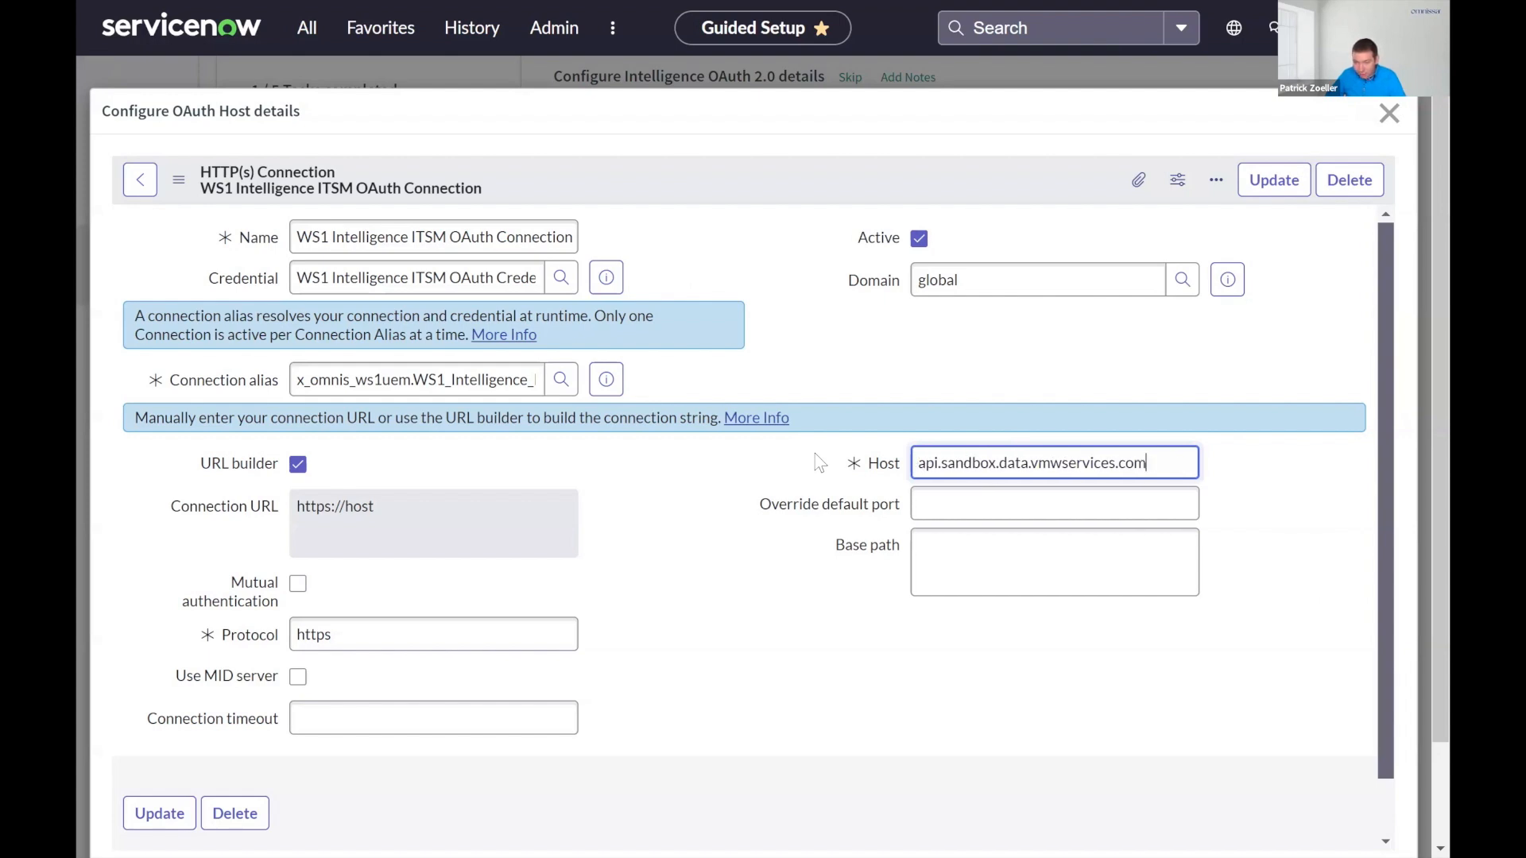
click(1271, 181)
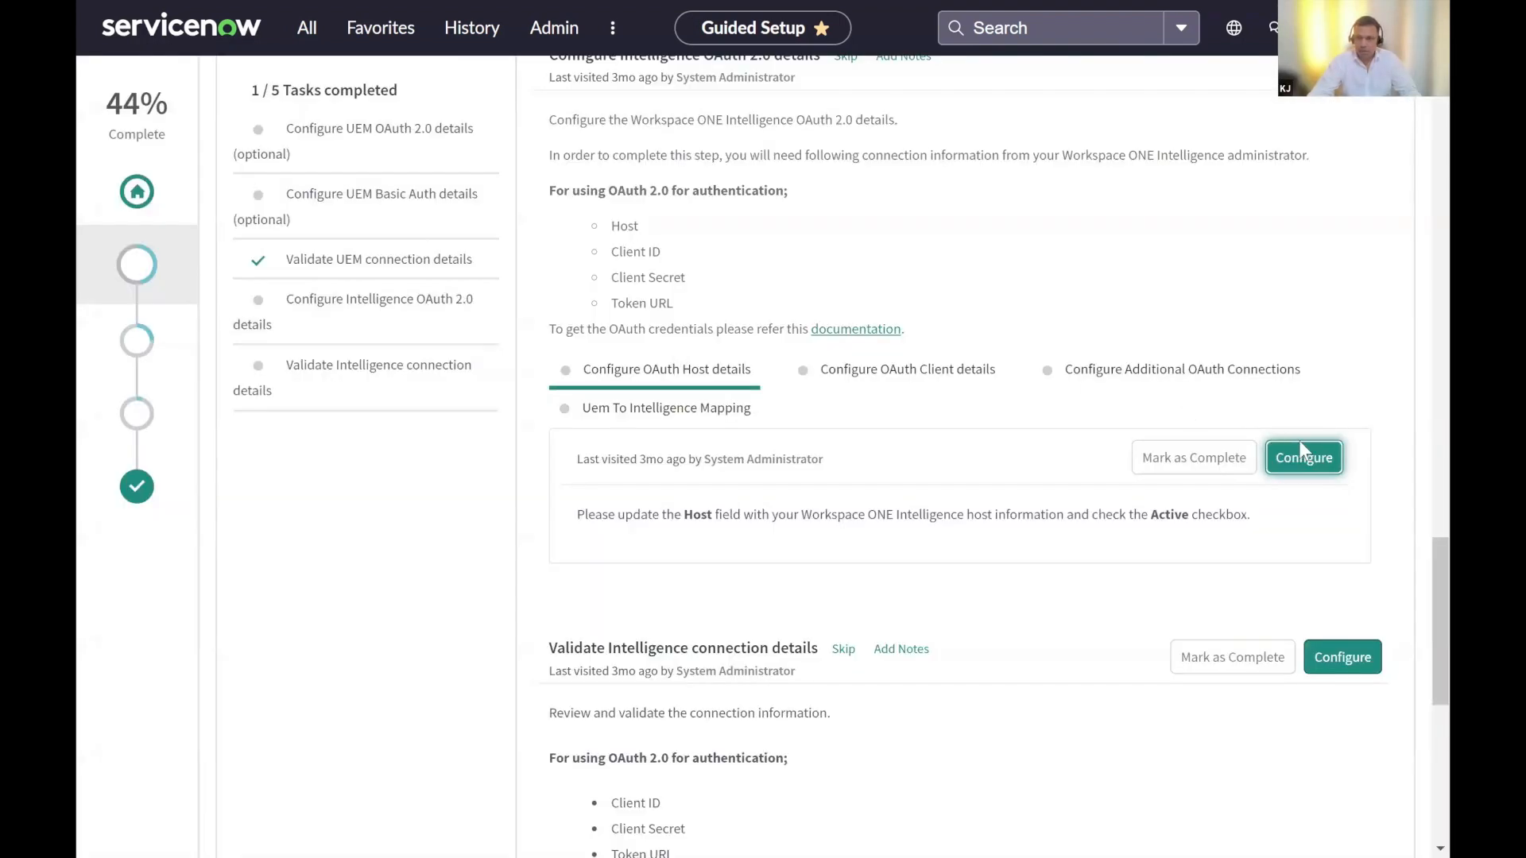
- Reopen the Intelligence OAuth host details, check the generated Connection URL, and close the form
click(1304, 457)
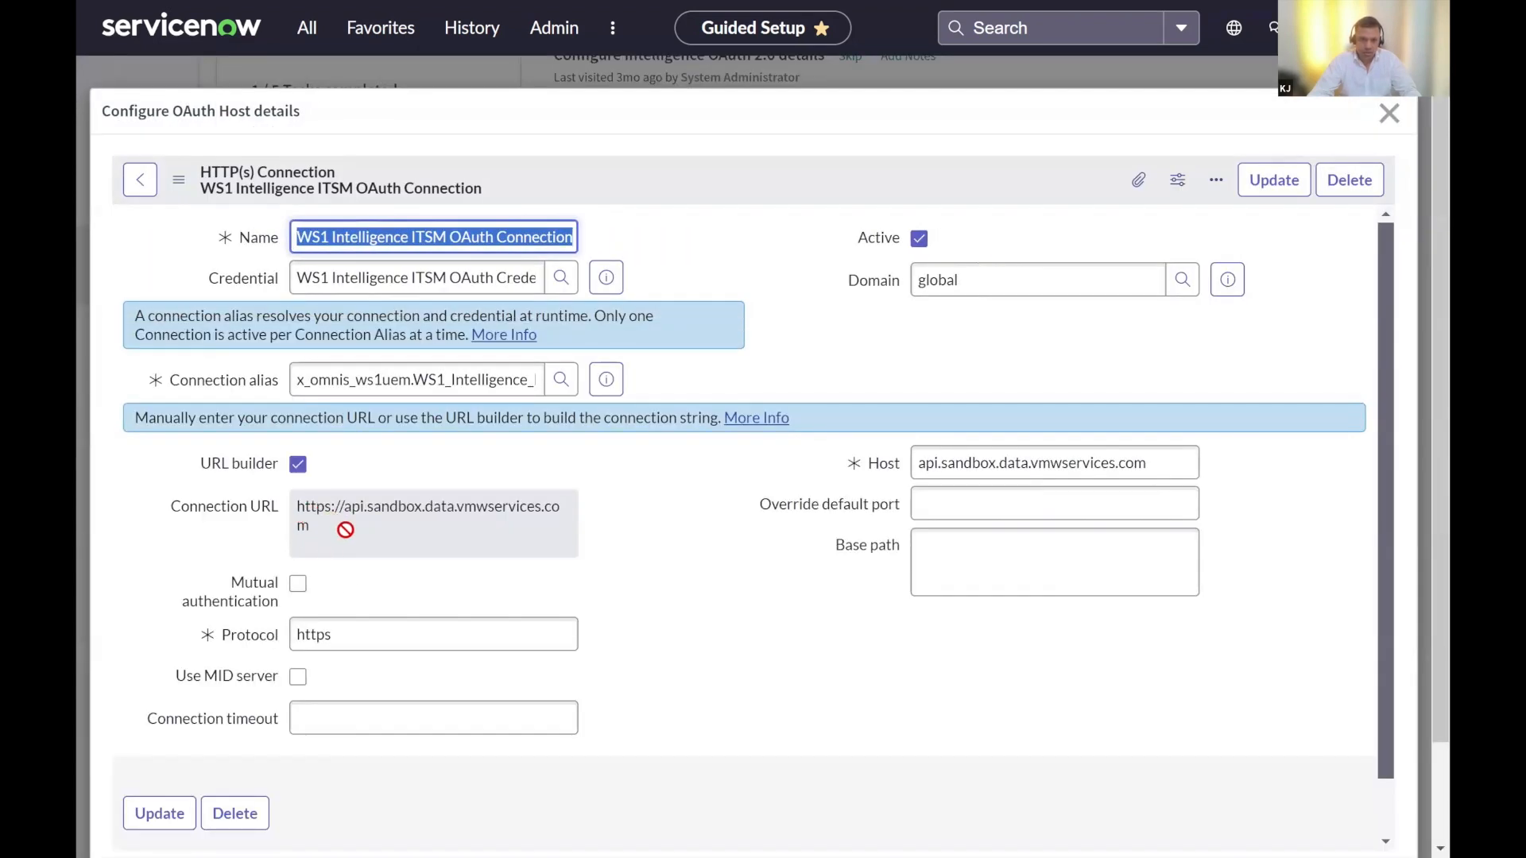
triple_click(344, 527)
click(347, 531)
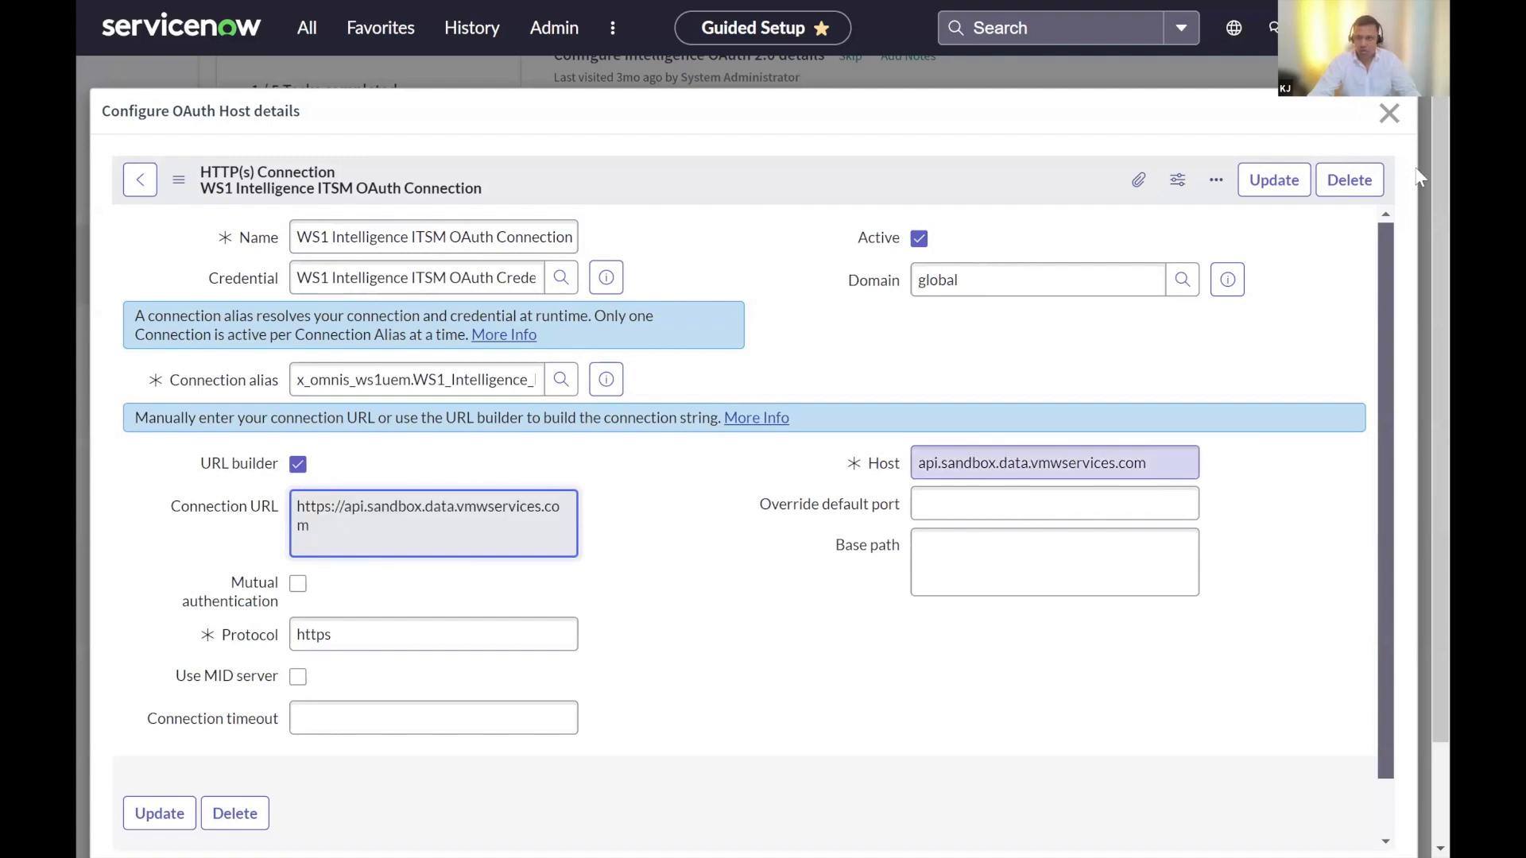
click(1389, 113)
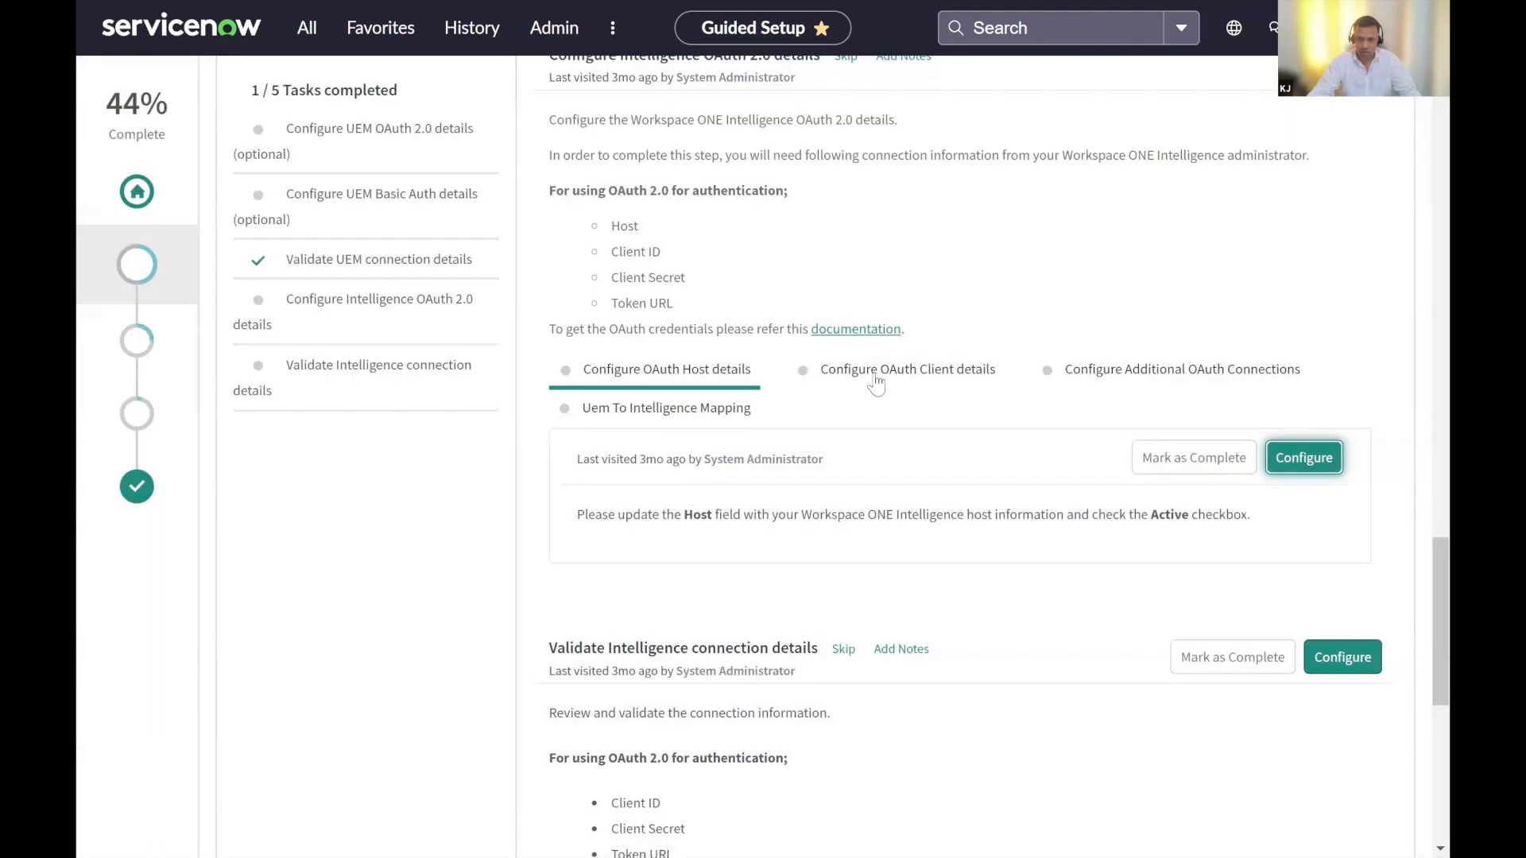
- Open Configure OAuth Client details for Intelligence and replace the placeholders with the copied Client ID and Client Secret
click(876, 380)
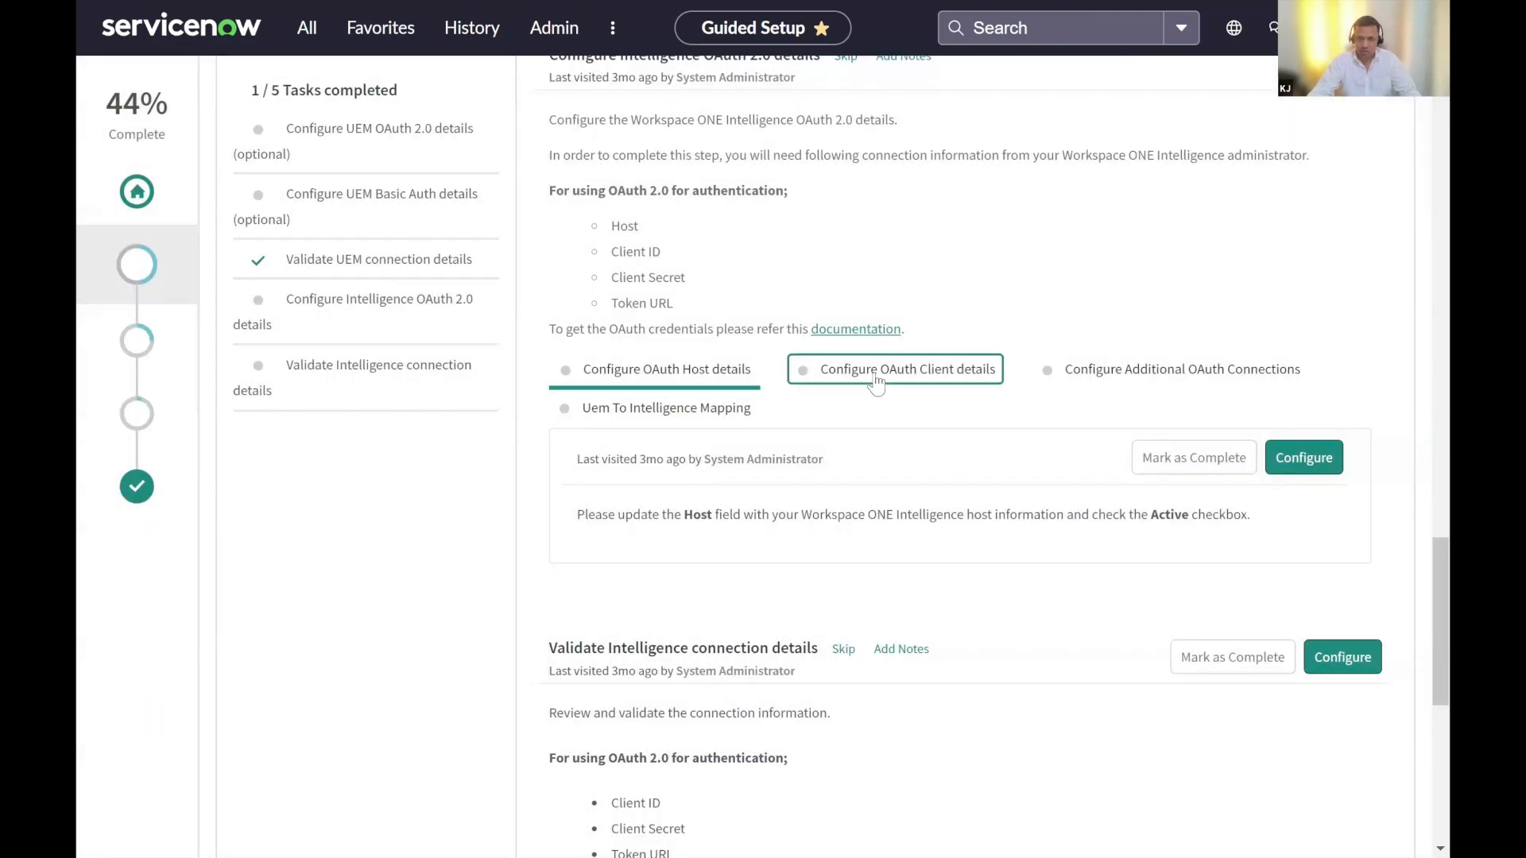
click(1303, 459)
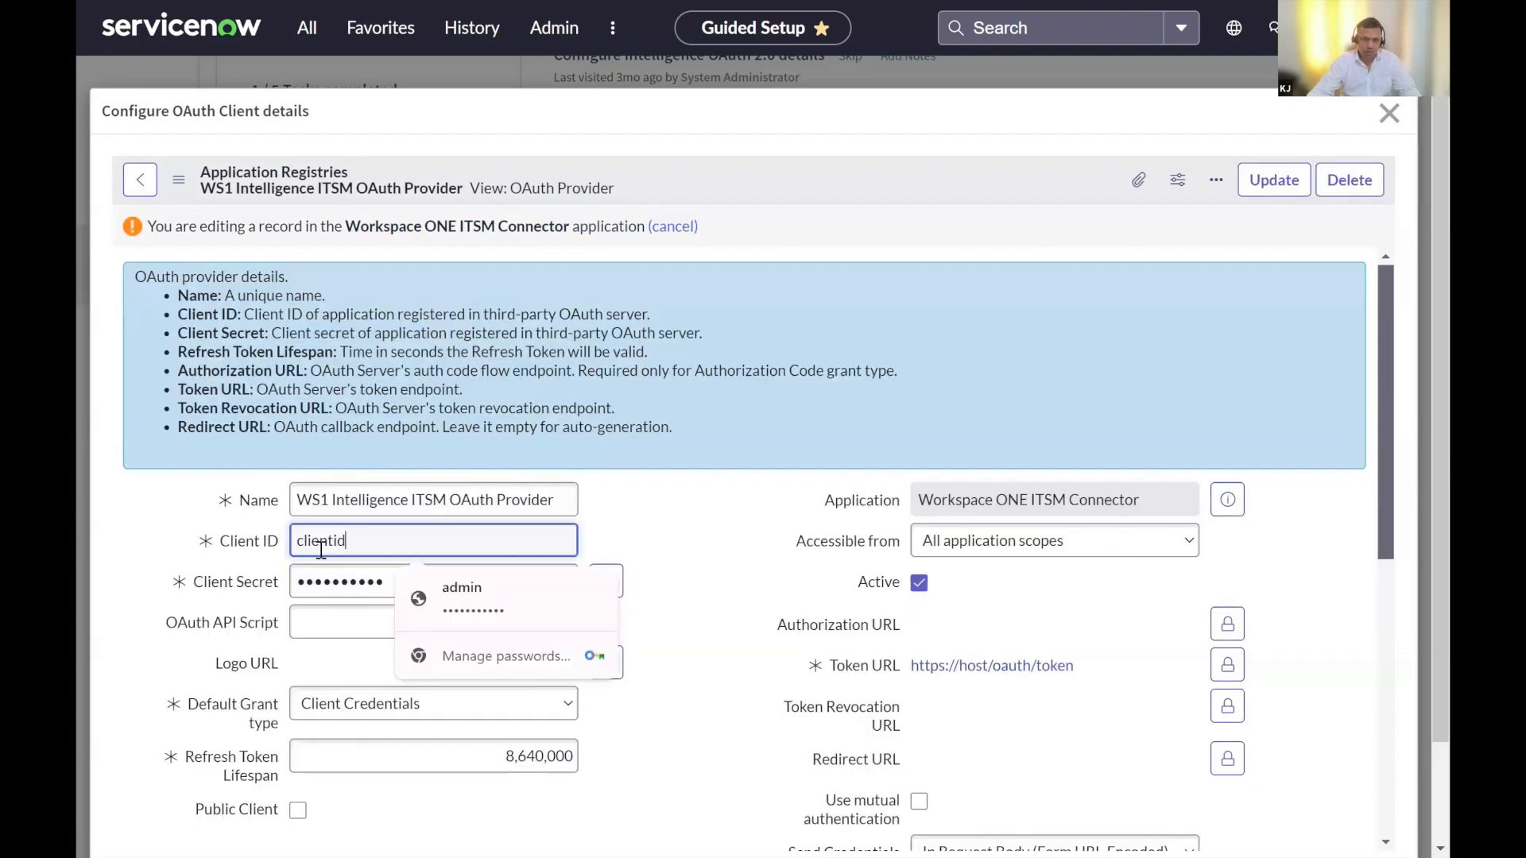
click(207, 549)
key(ctrl+v)
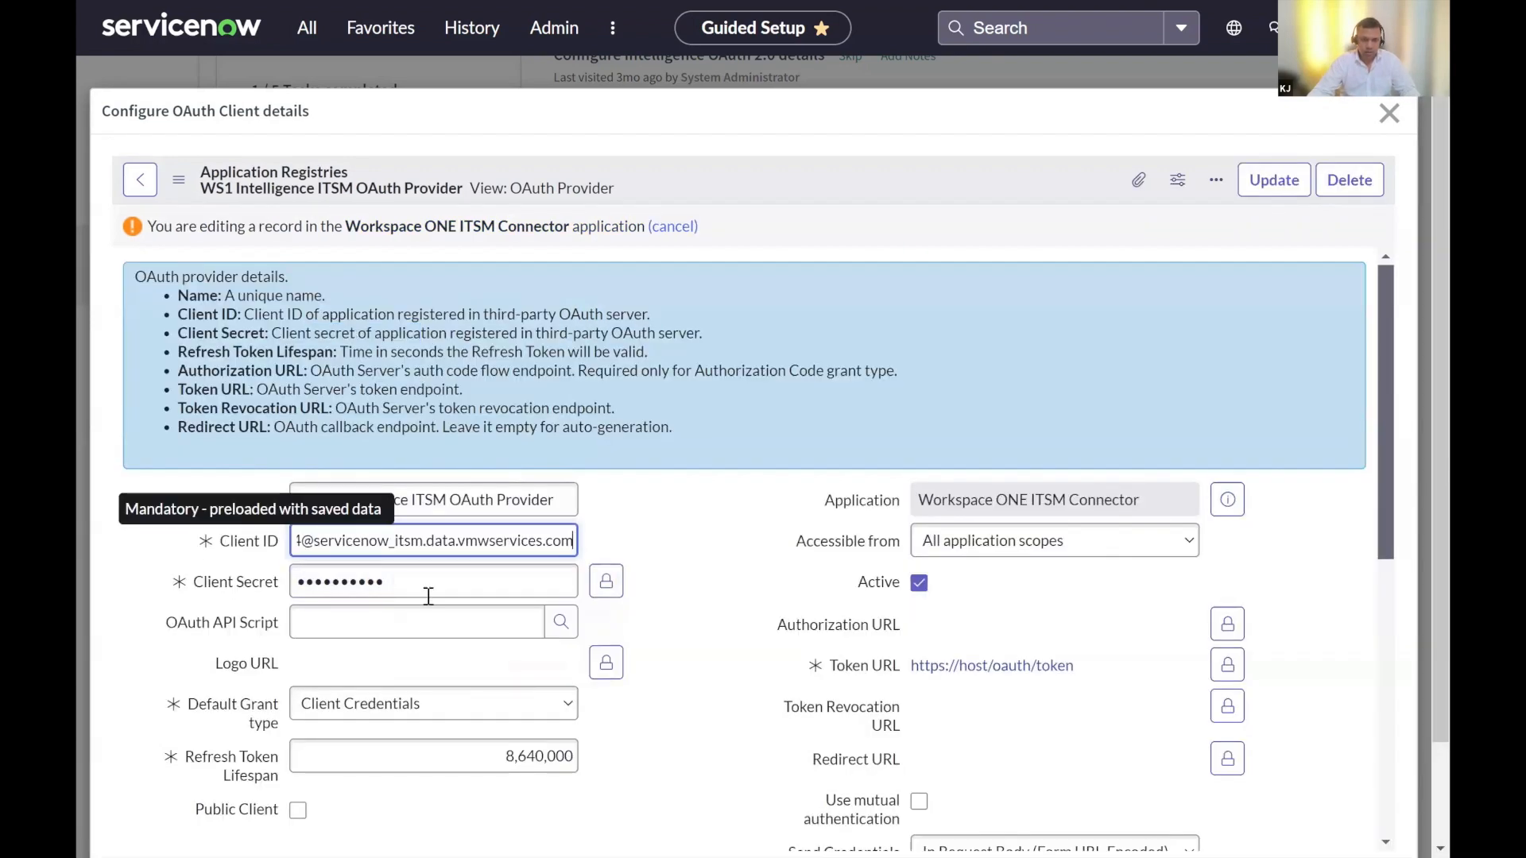
click(590, 583)
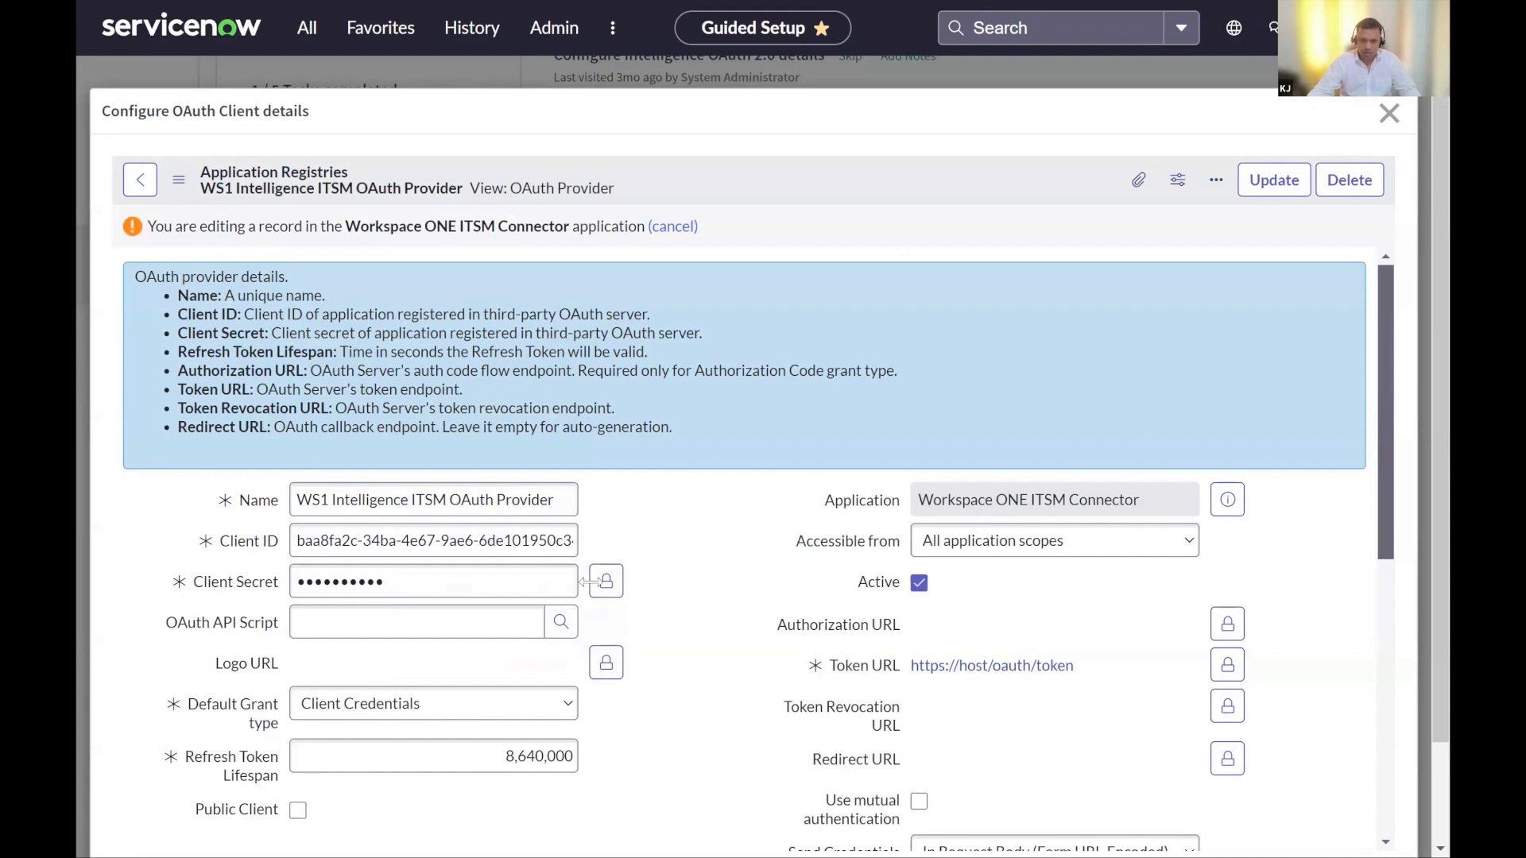
drag(517, 584, 242, 604)
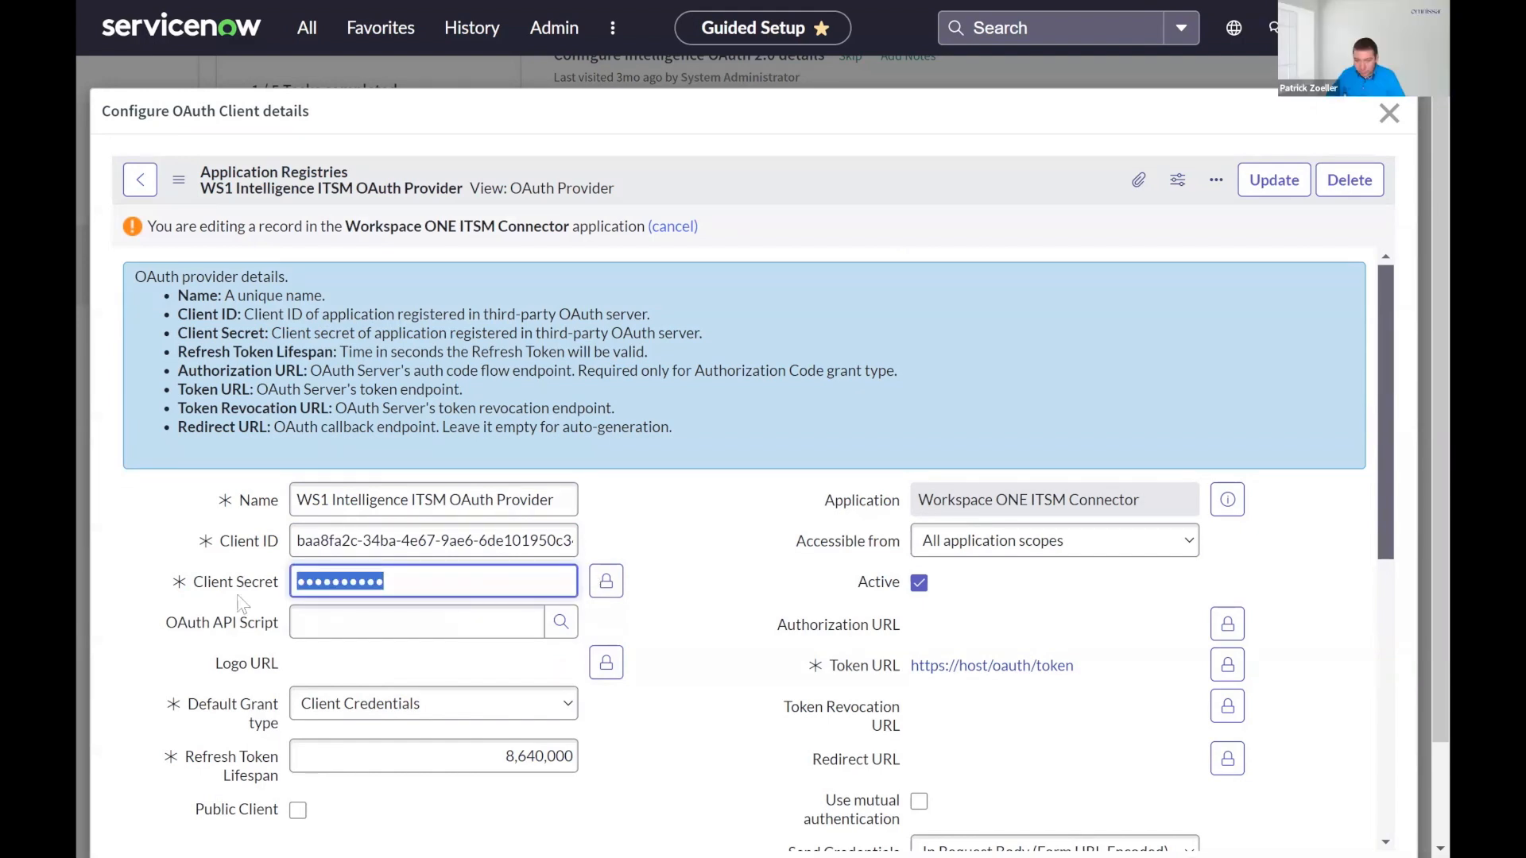
key(ctrl+v)
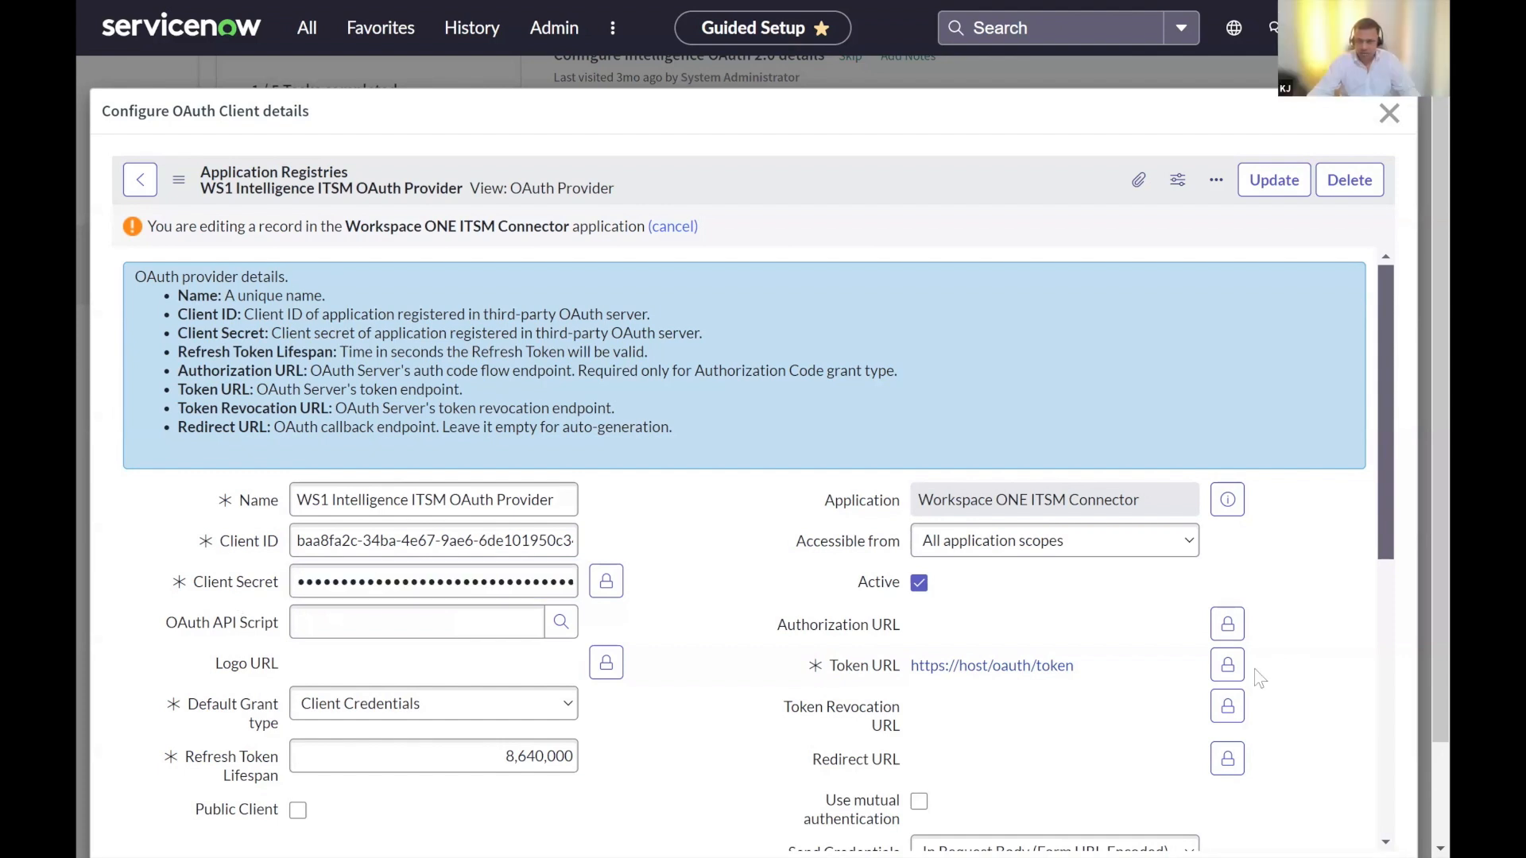
click(1228, 665)
click(942, 646)
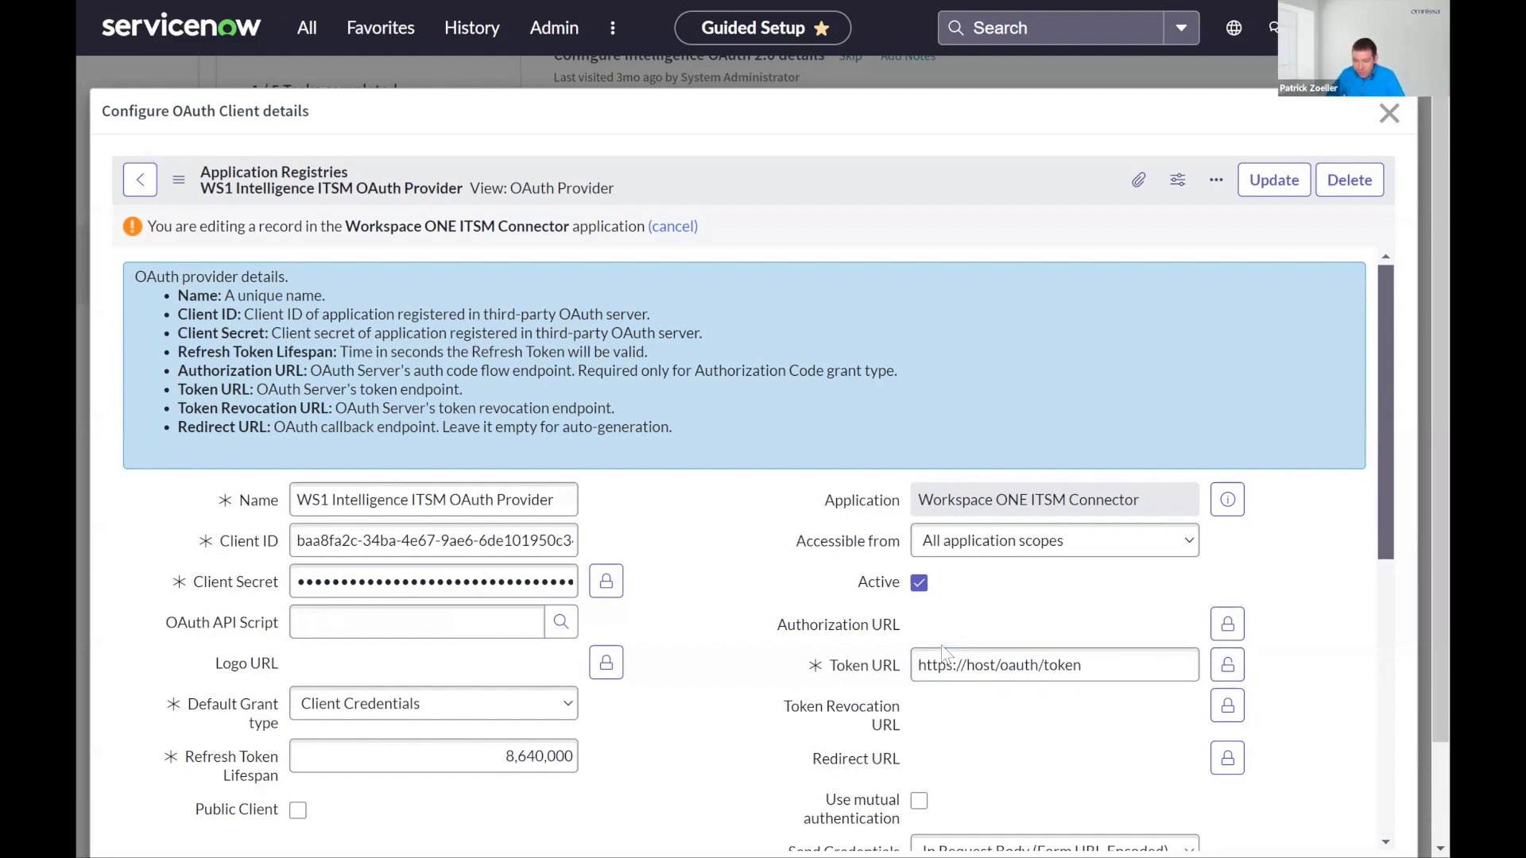
click(1145, 669)
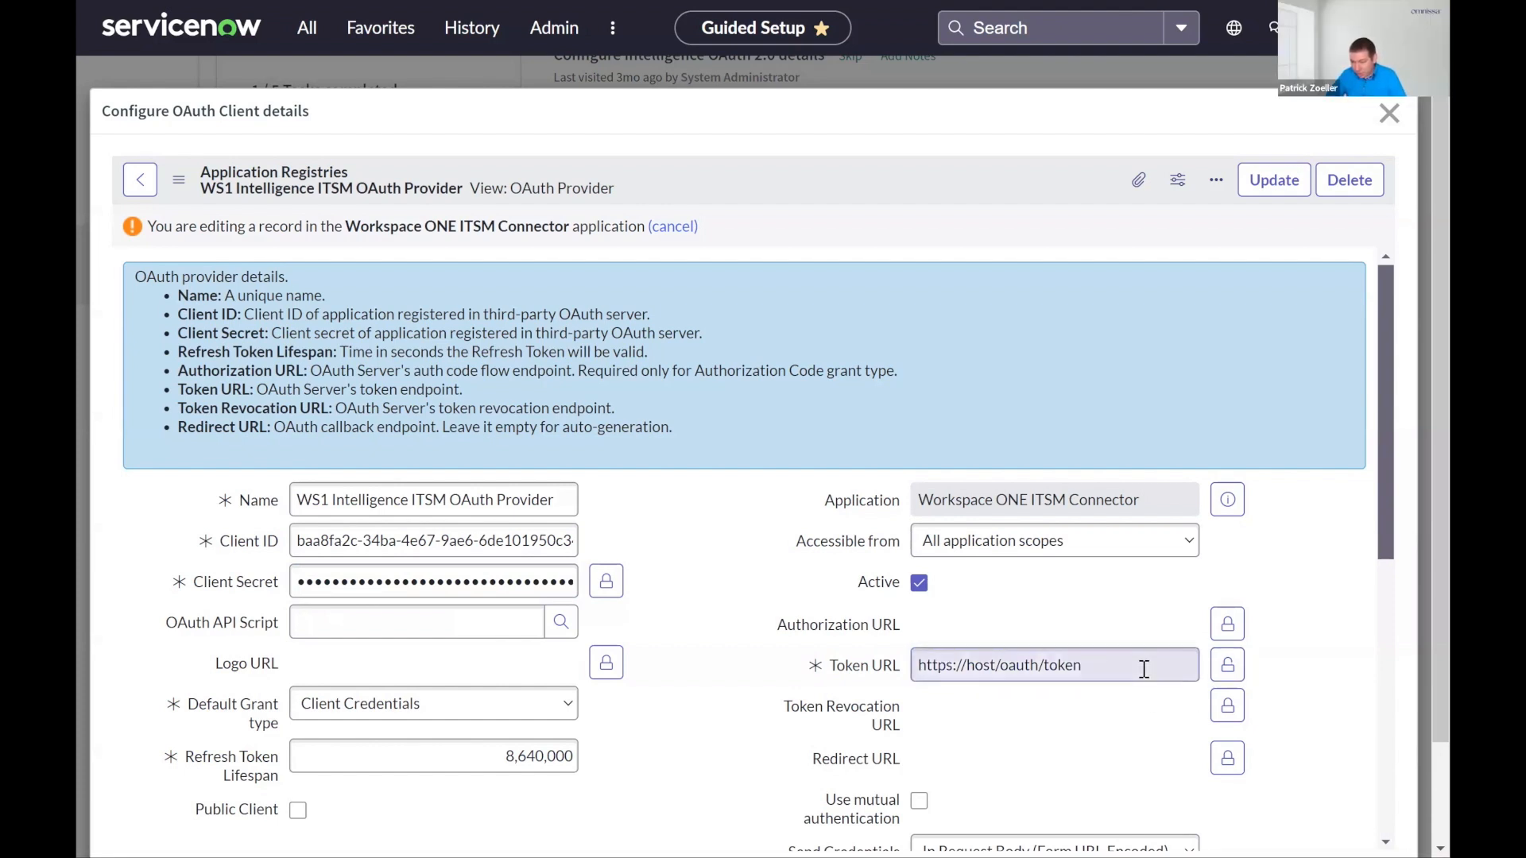
key(ctrl+a)
key(ctrl+x)
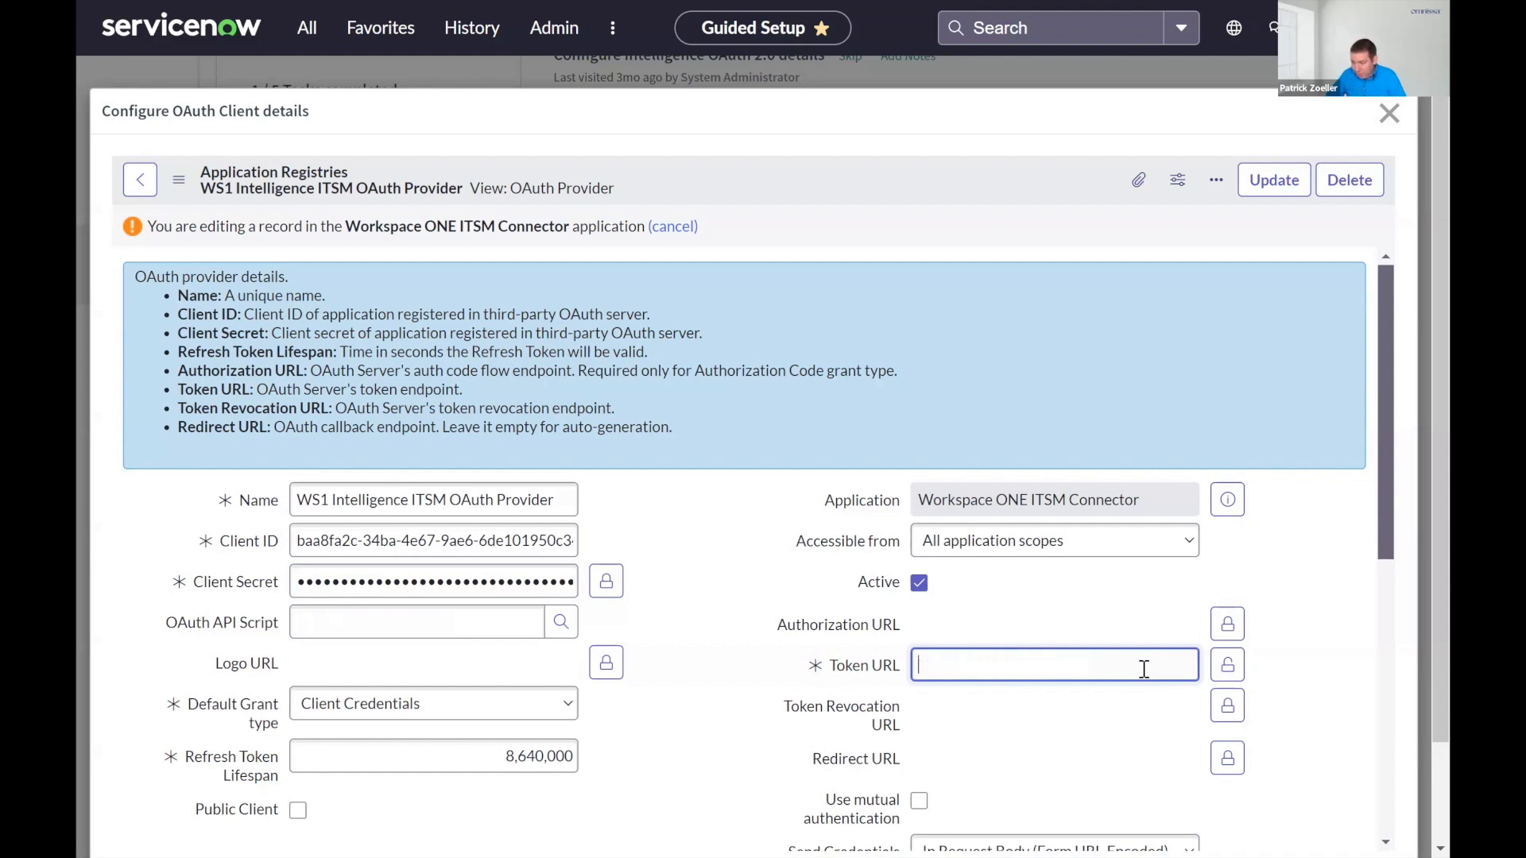
key(ctrl+v)
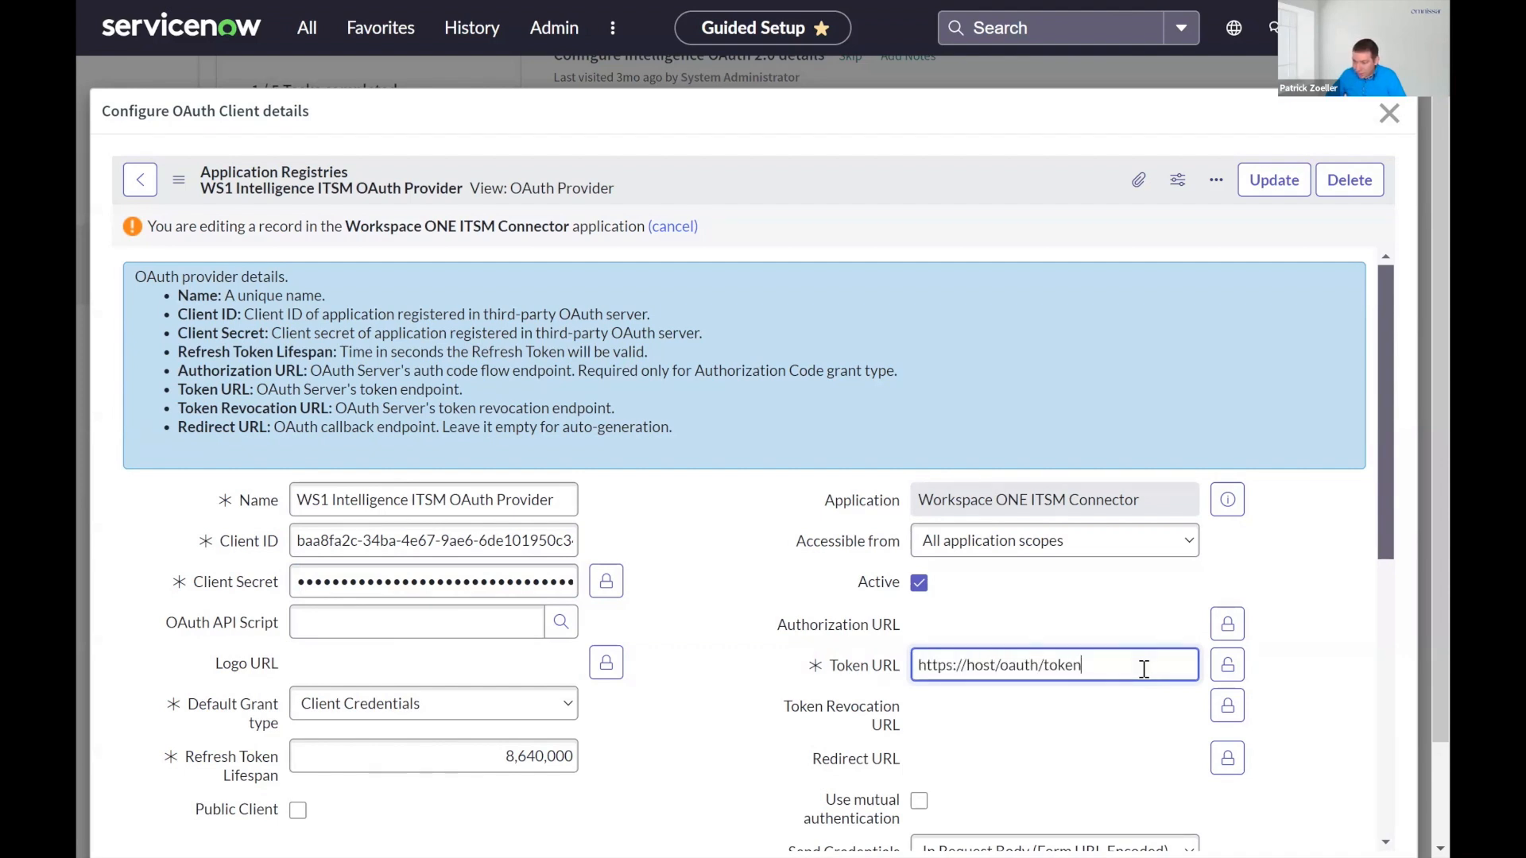
key(ctrl+a)
key(BackSpace)
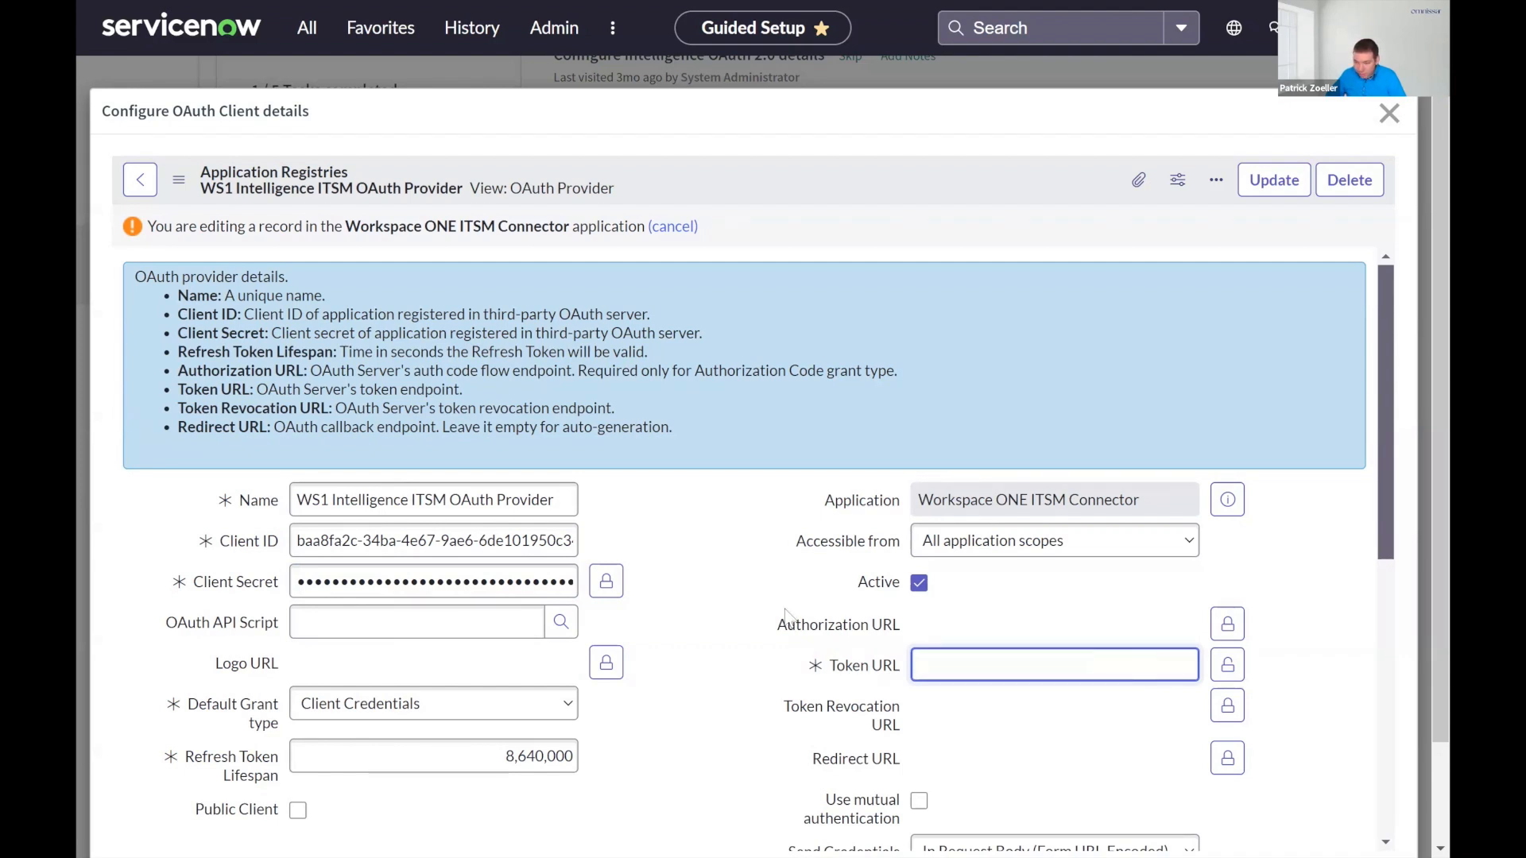
click(960, 657)
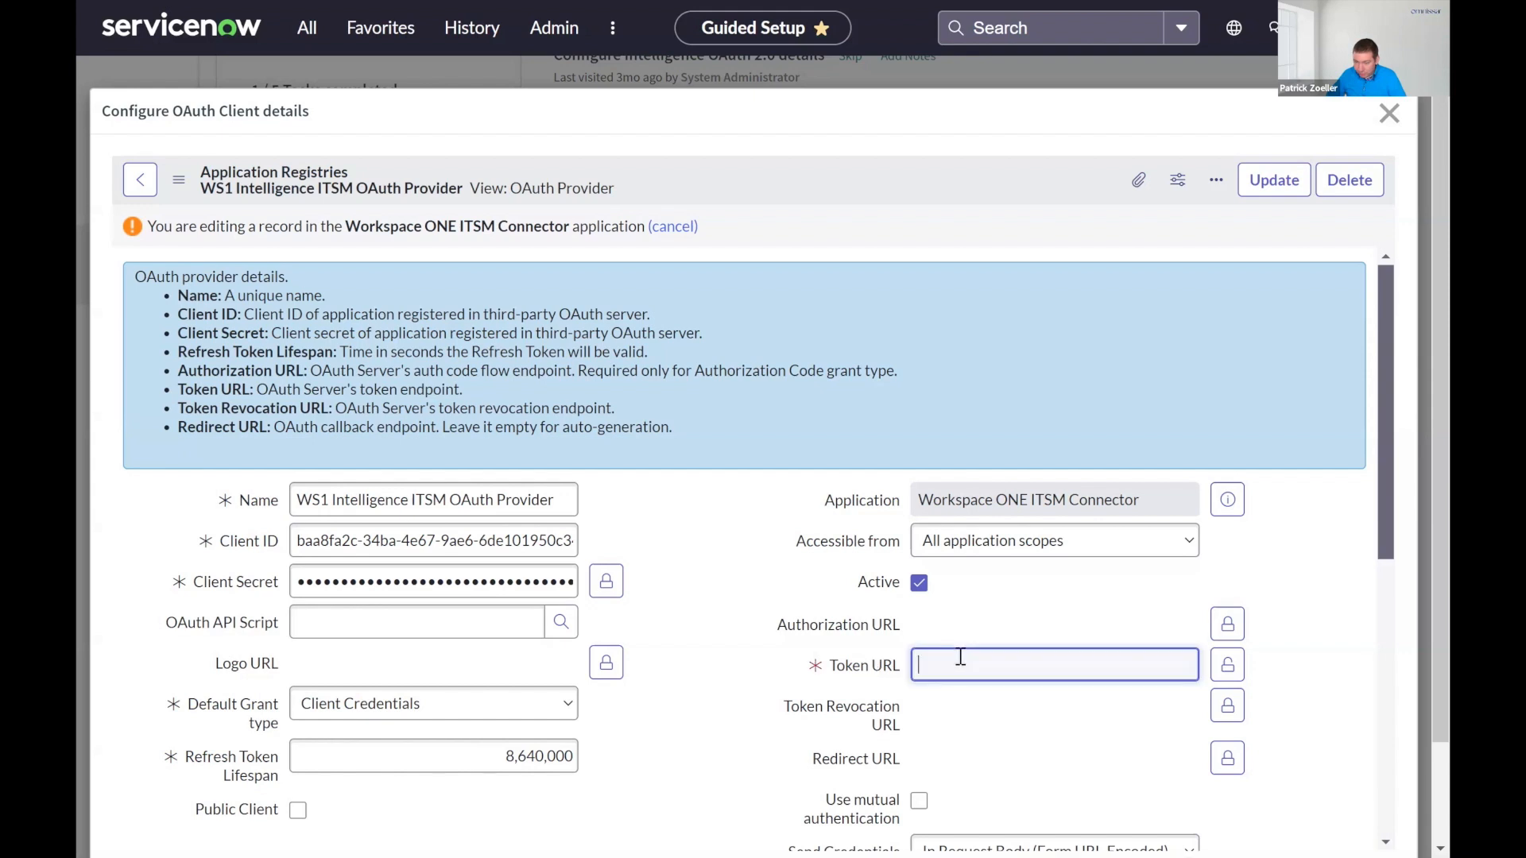
key(ctrl+v)
click(1246, 415)
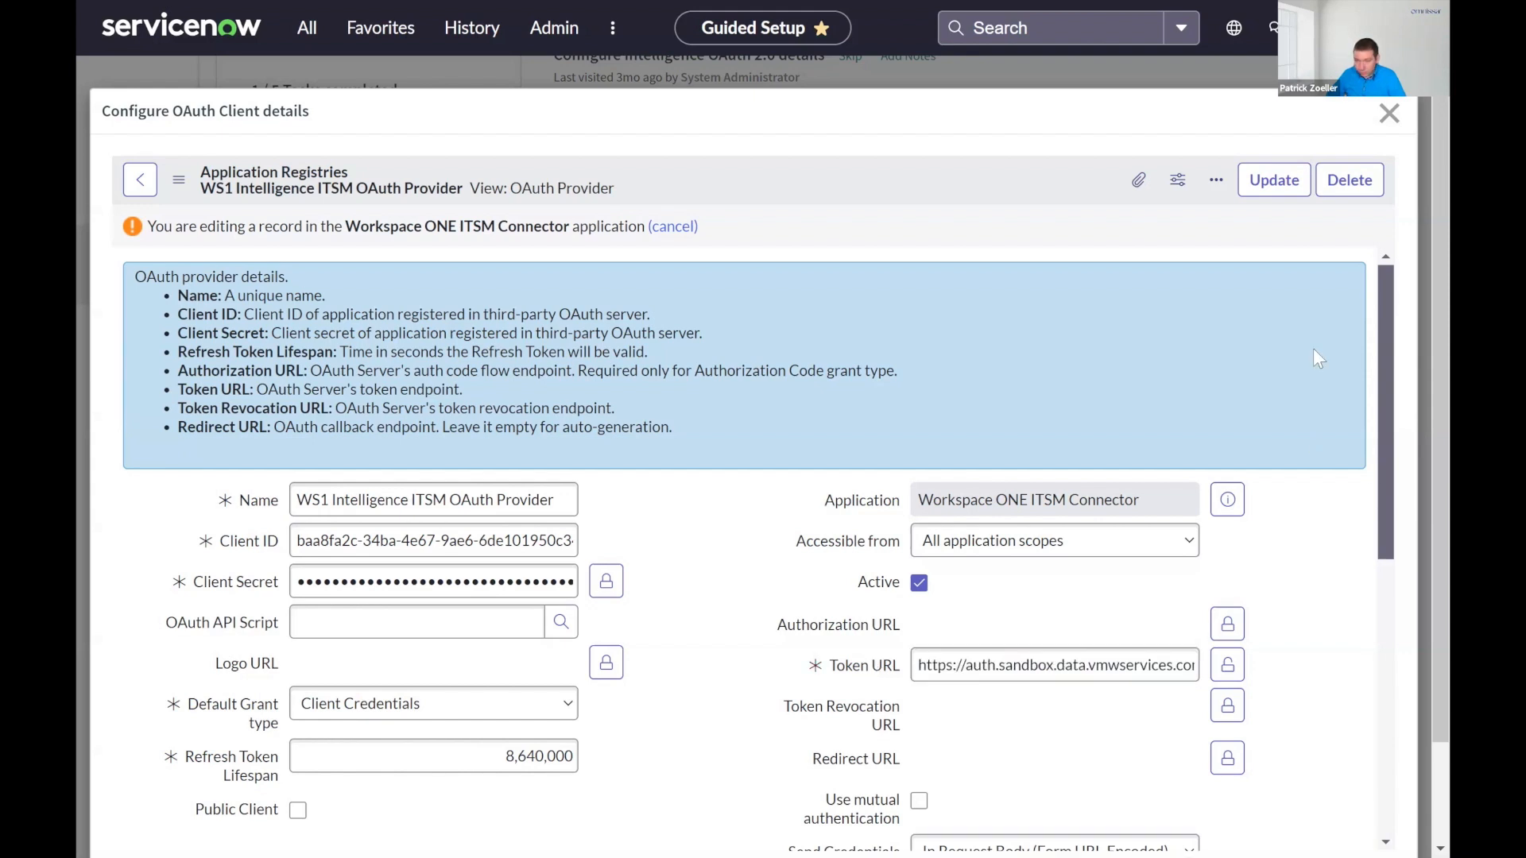
click(1258, 173)
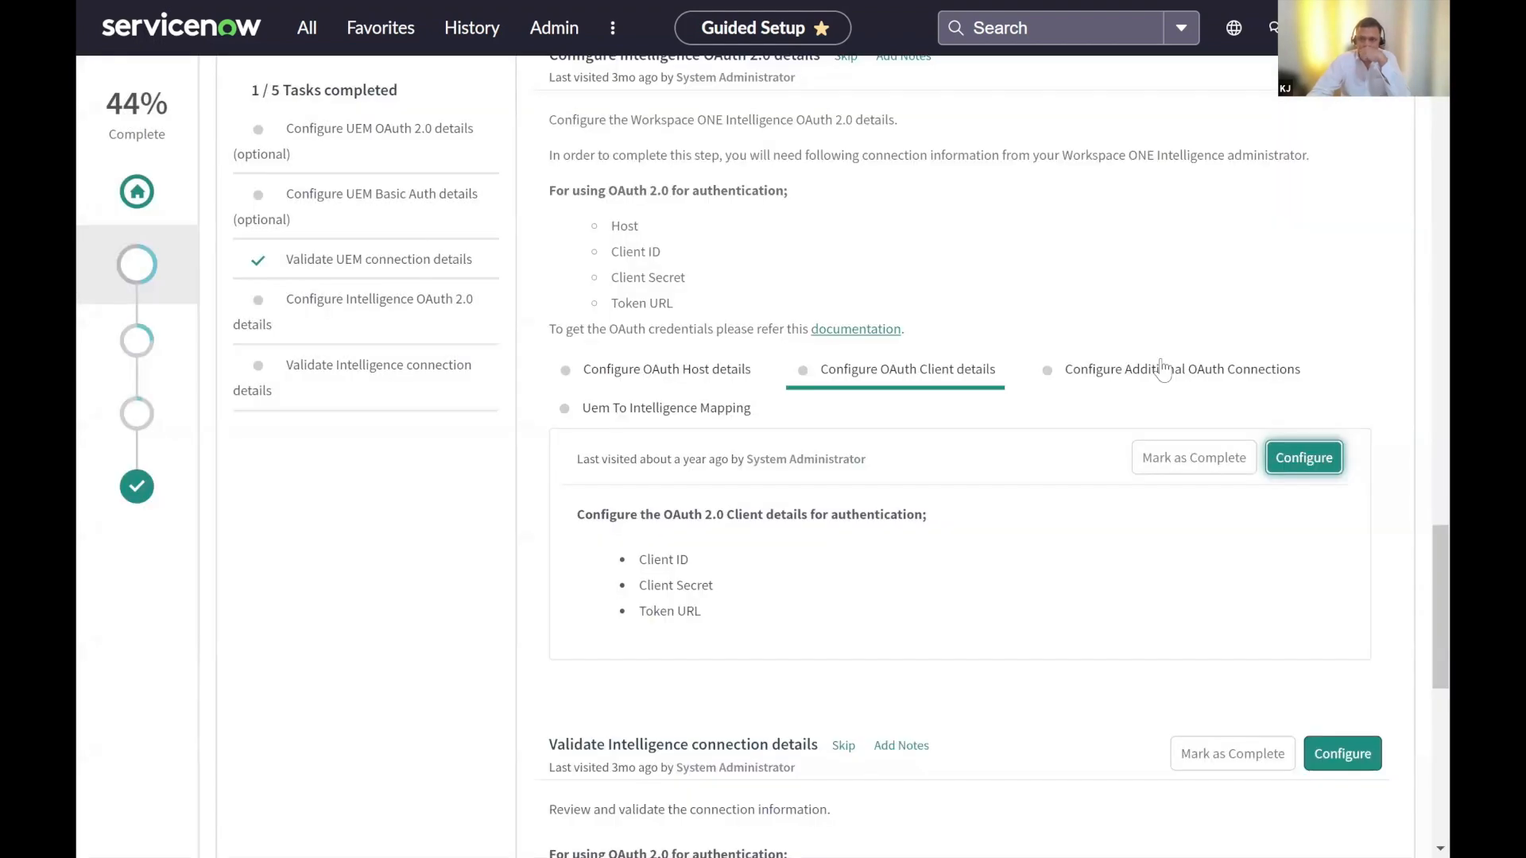
- Validate the Intelligence connection details by verifying the OAuth token and testing the connection, and close the form
click(1162, 370)
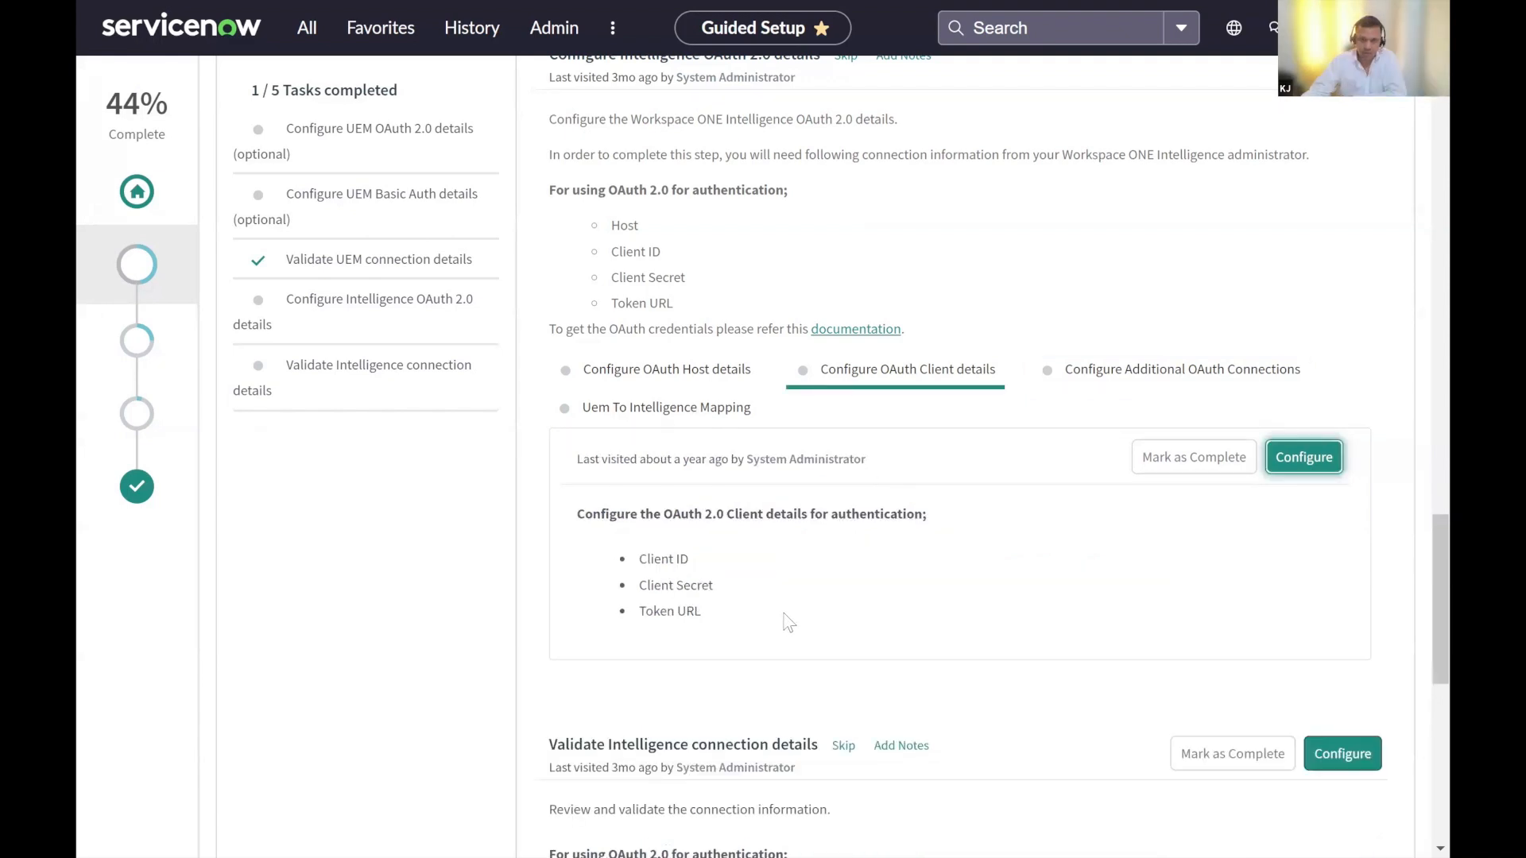
scroll(1295, 528, down, 3)
click(1323, 539)
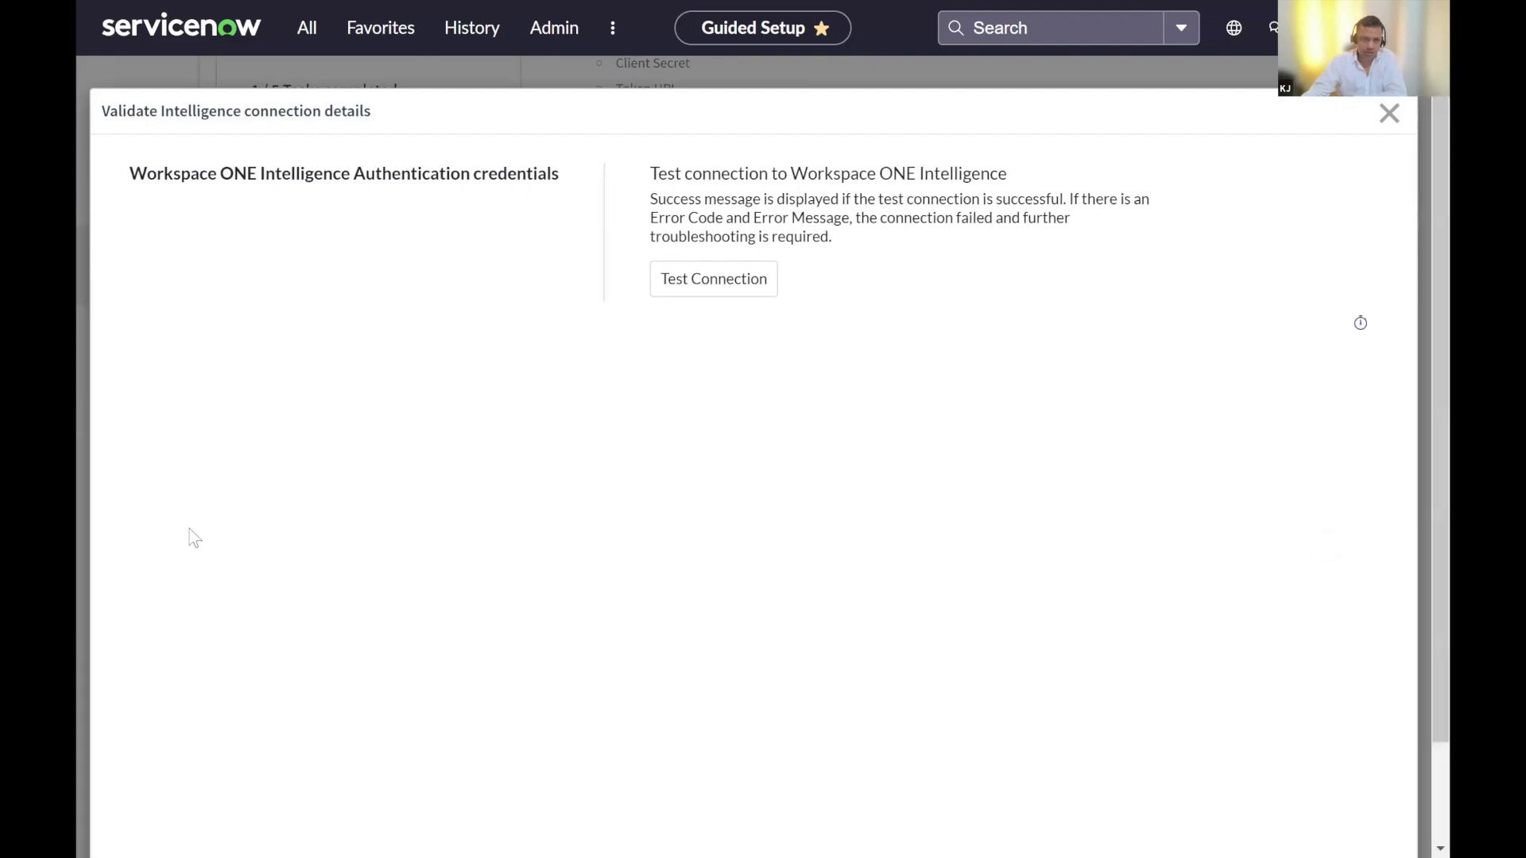
click(175, 640)
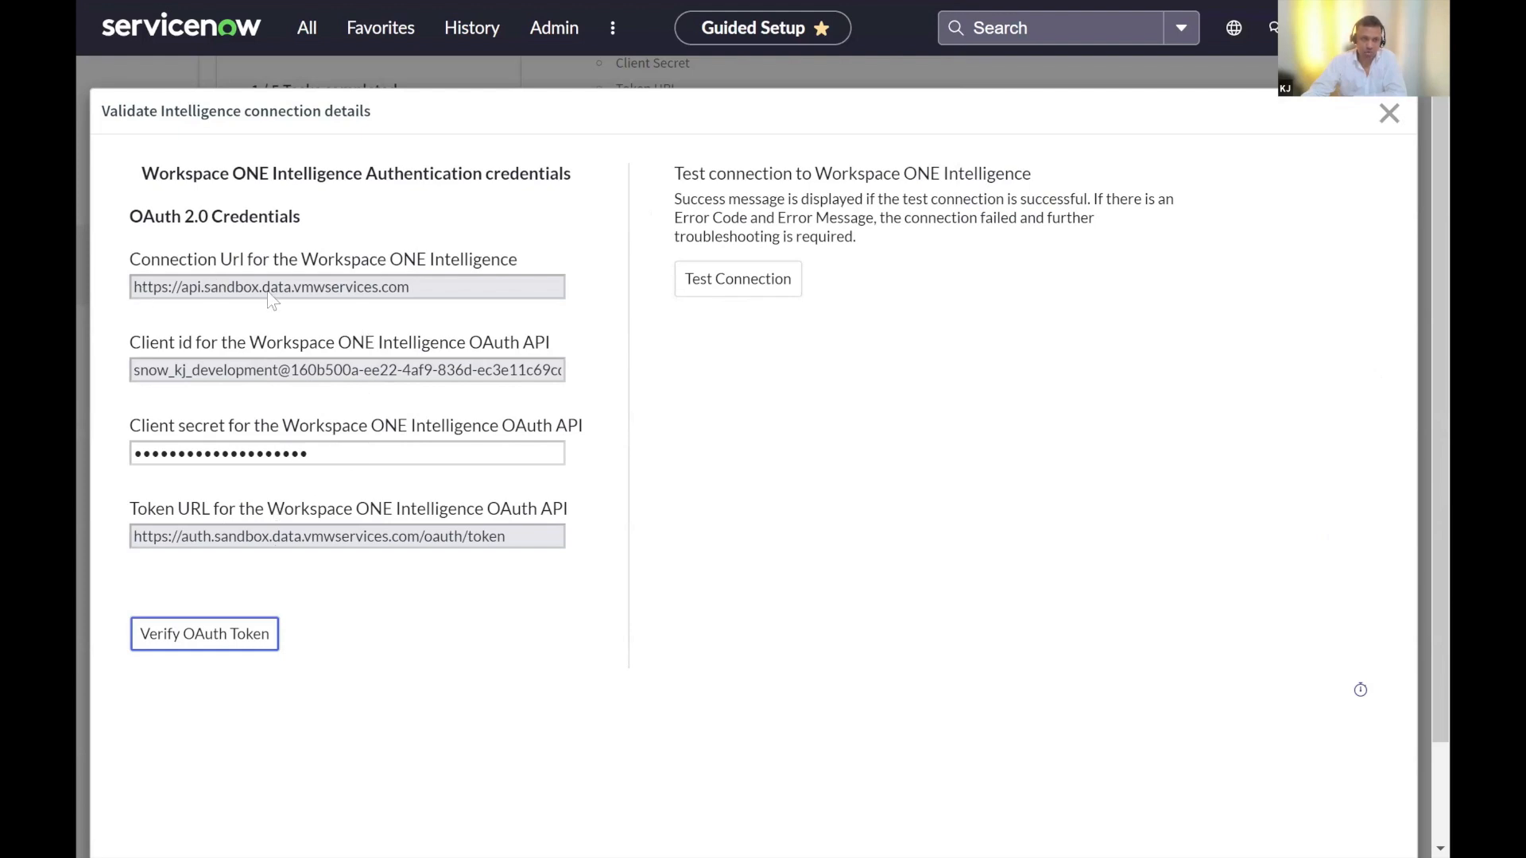
click(728, 292)
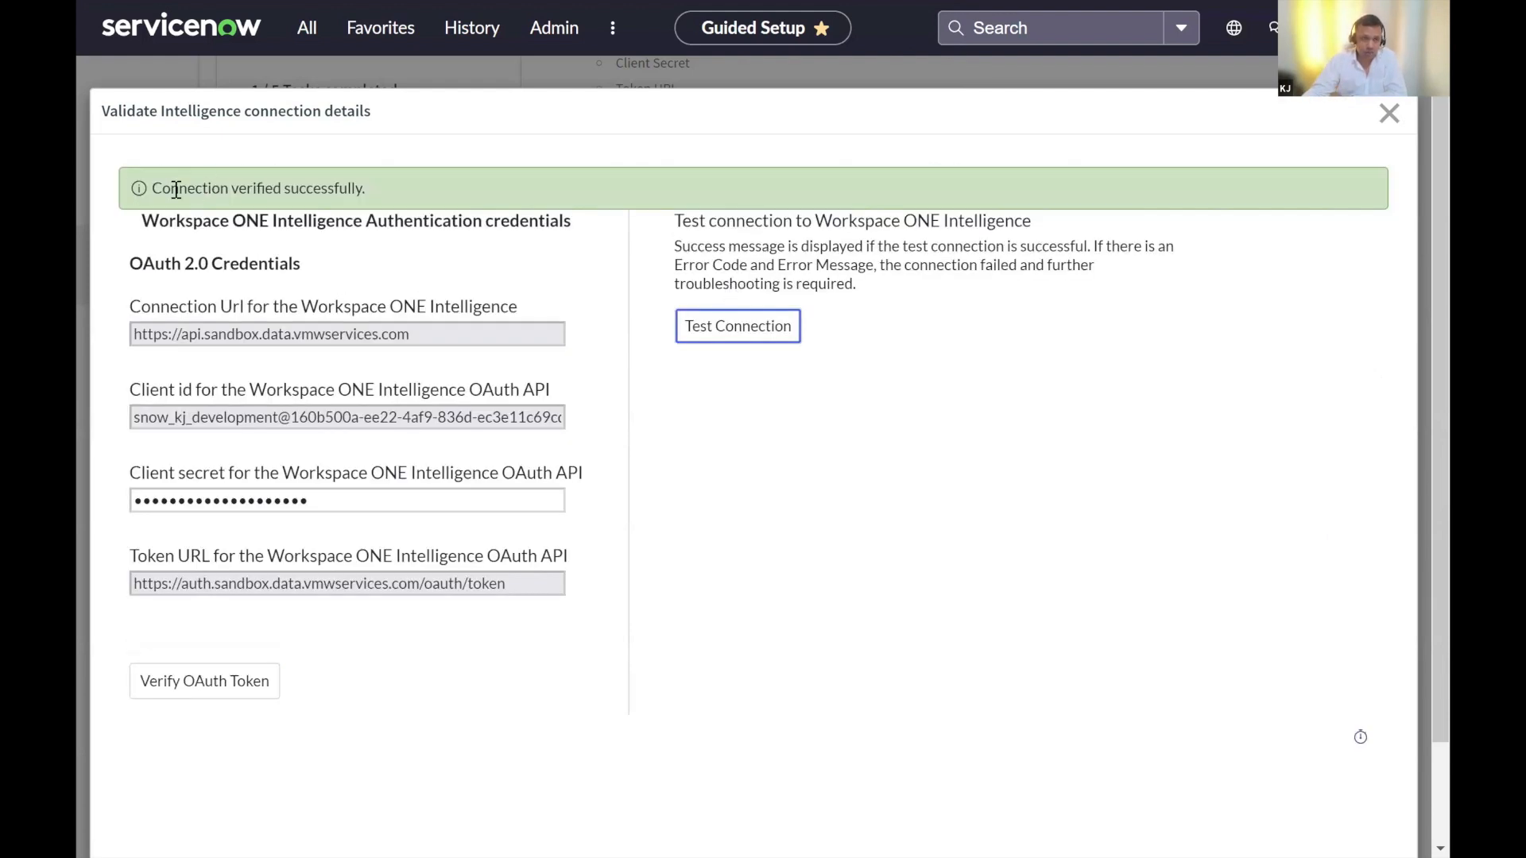
drag(178, 189, 243, 192)
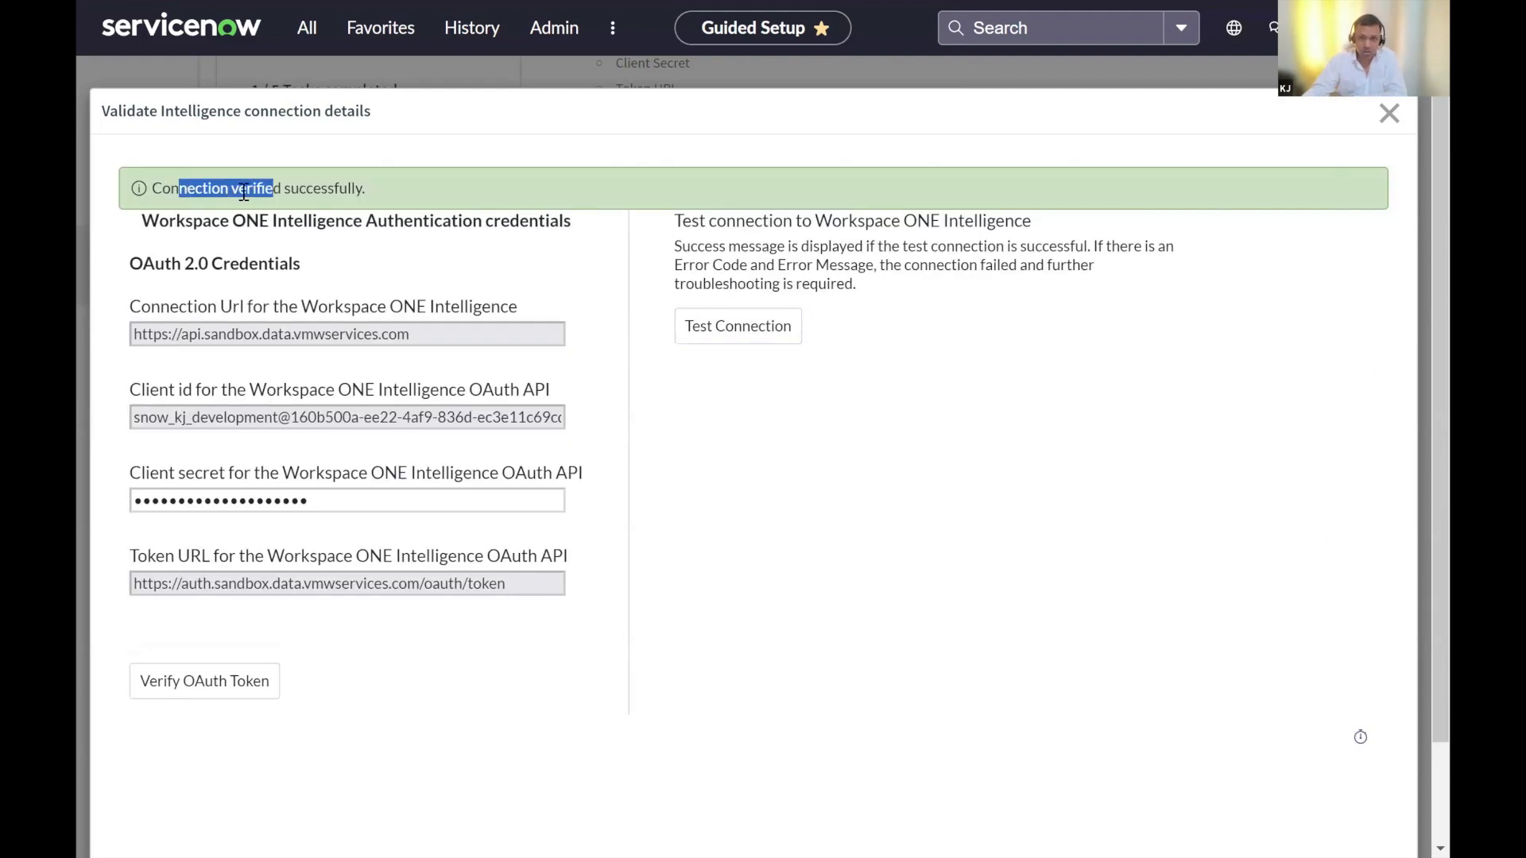
click(1389, 112)
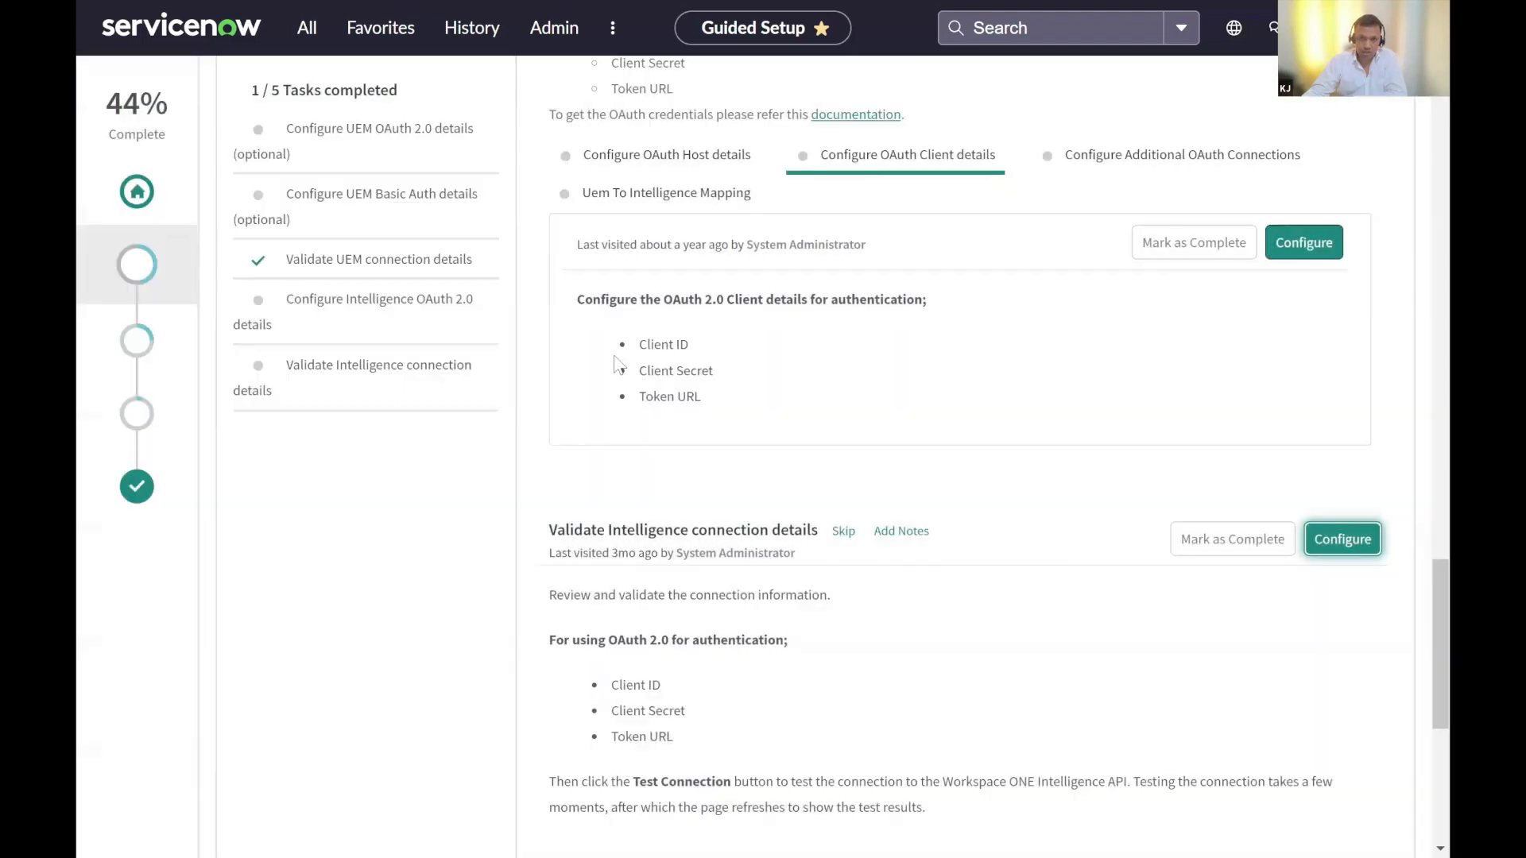
- Open the Uem To Intelligence Mapping configuration, read its multi-tenancy requirement, and close it
click(666, 193)
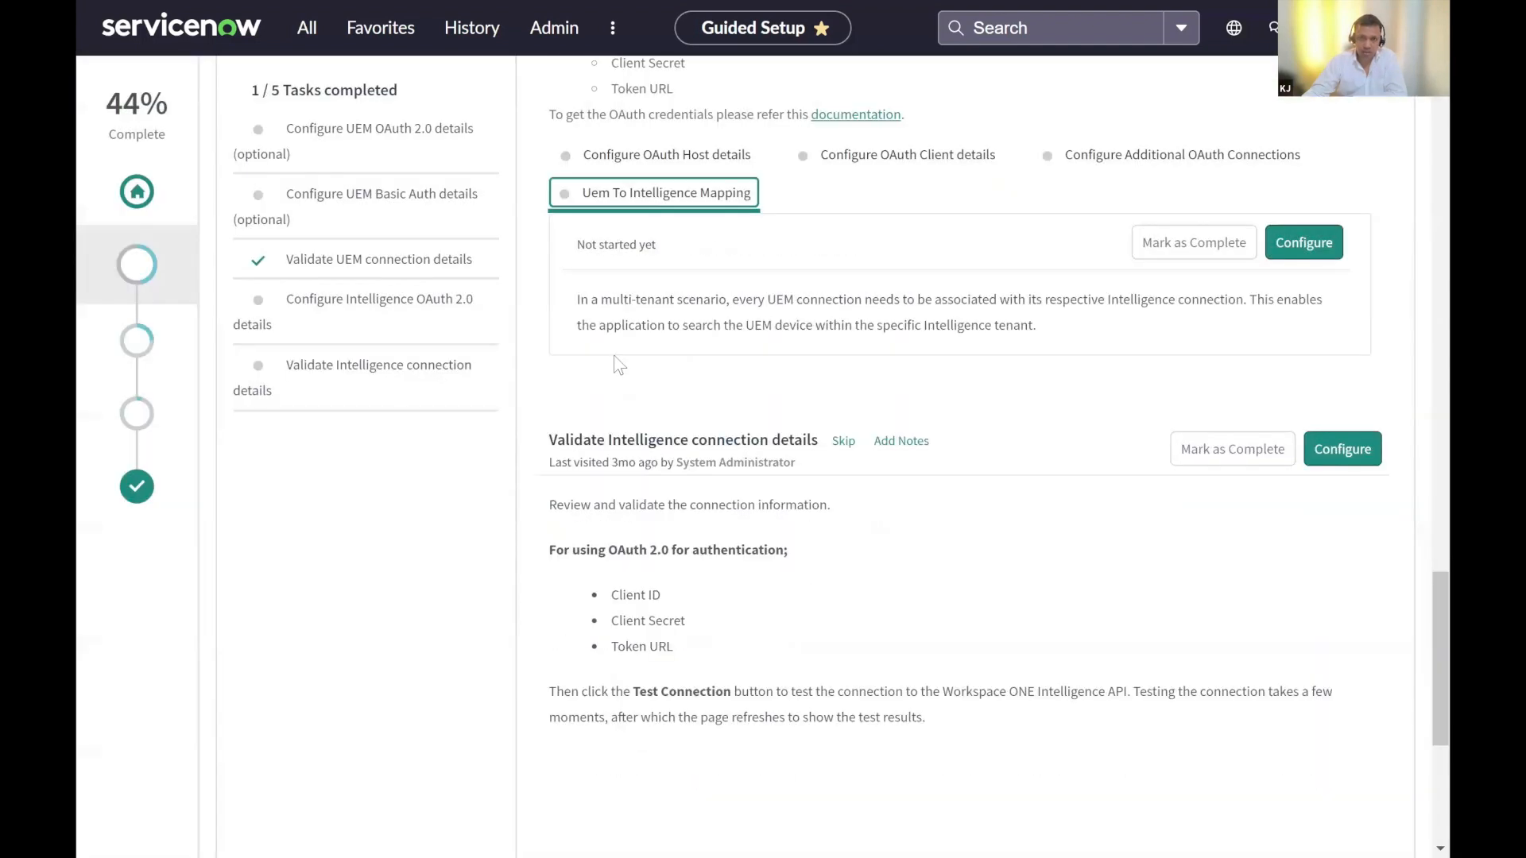
scroll(598, 455, up, 1)
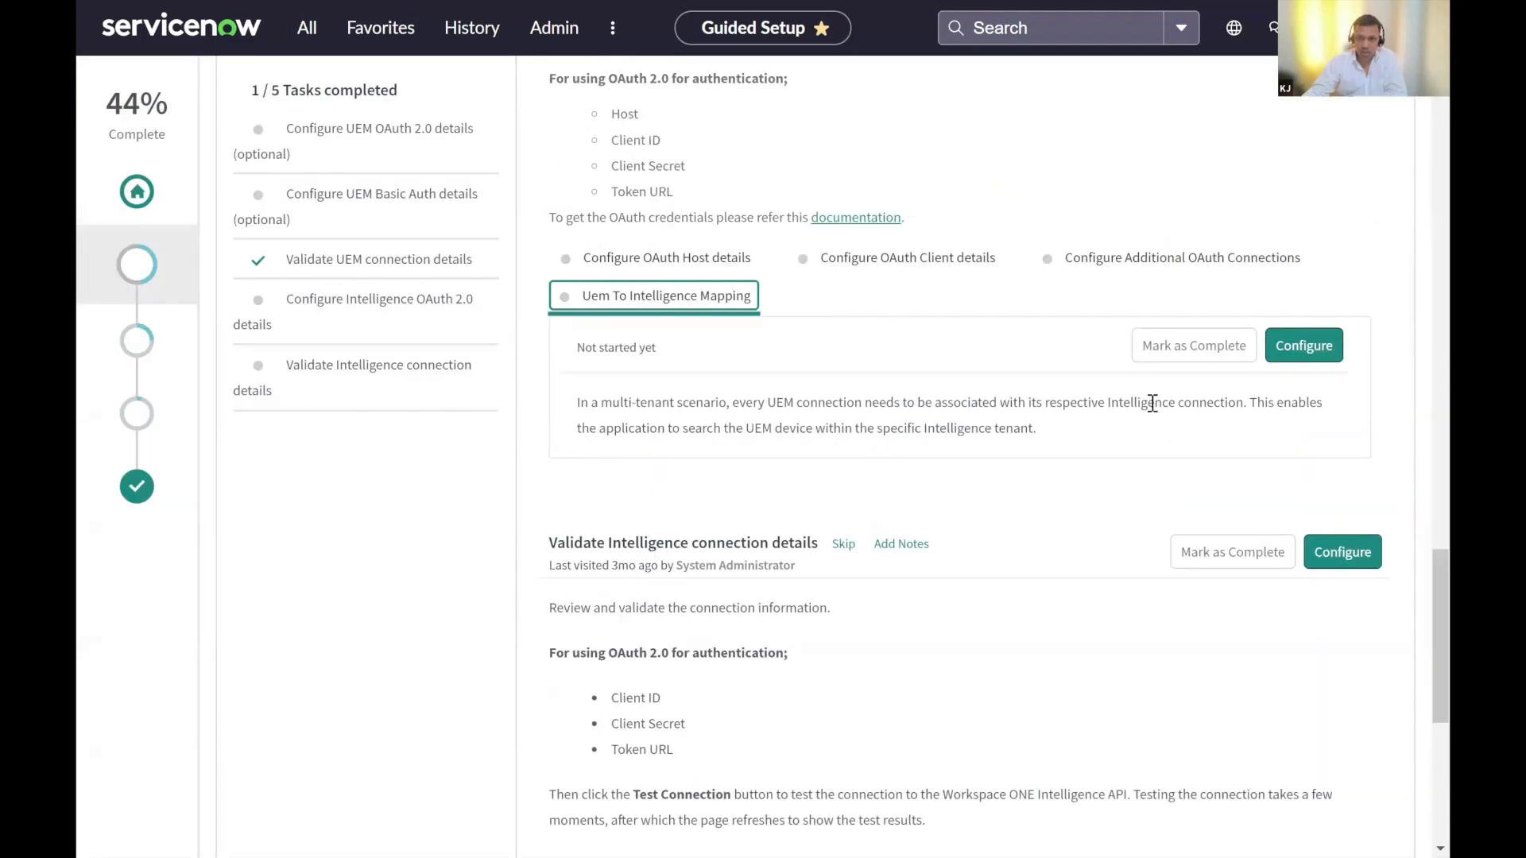
click(1304, 345)
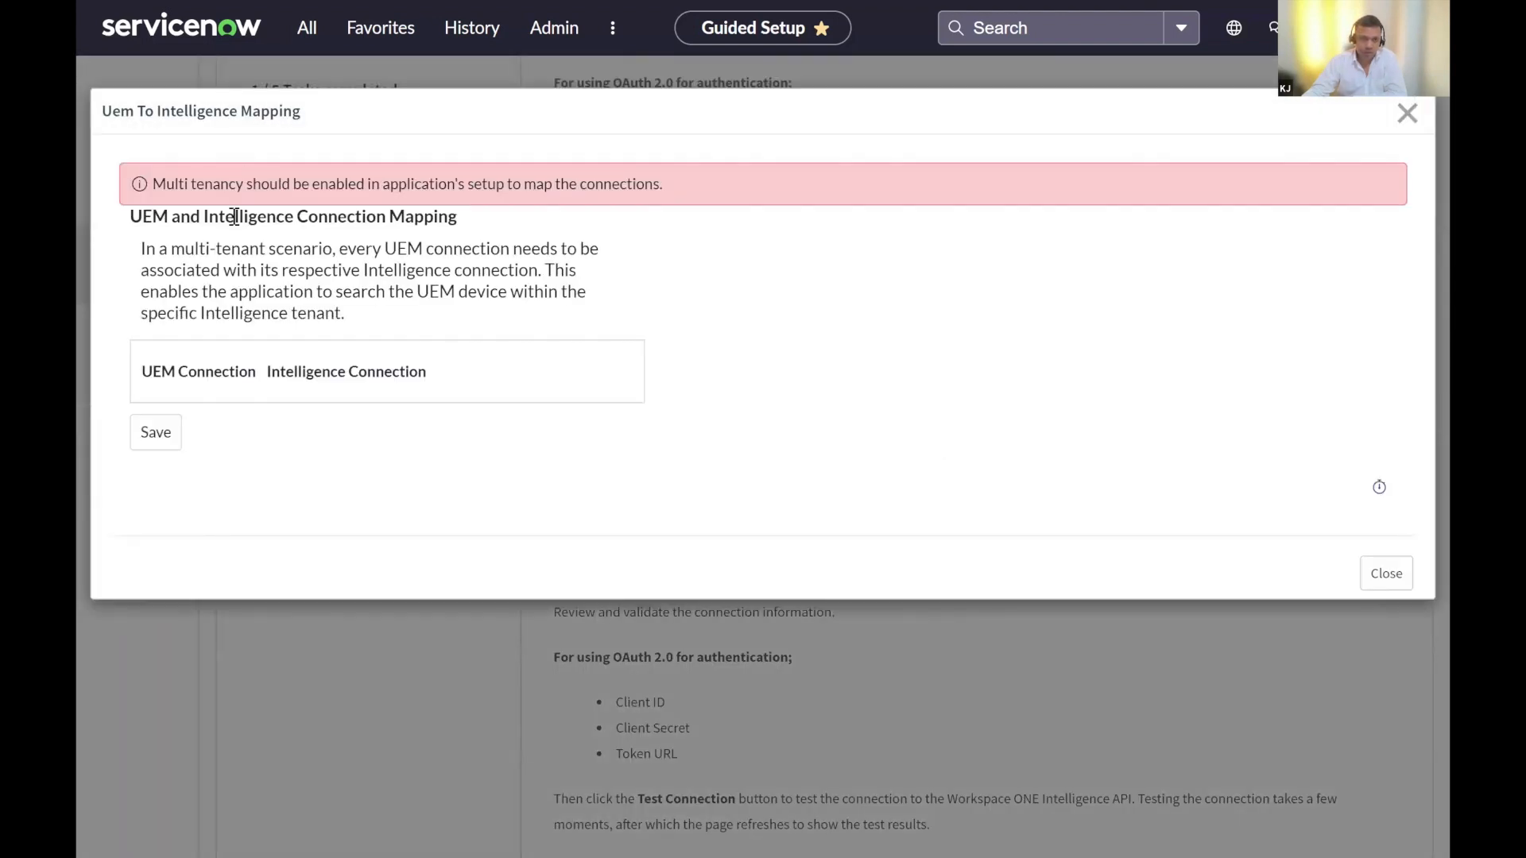
double_click(159, 183)
drag(202, 181, 321, 184)
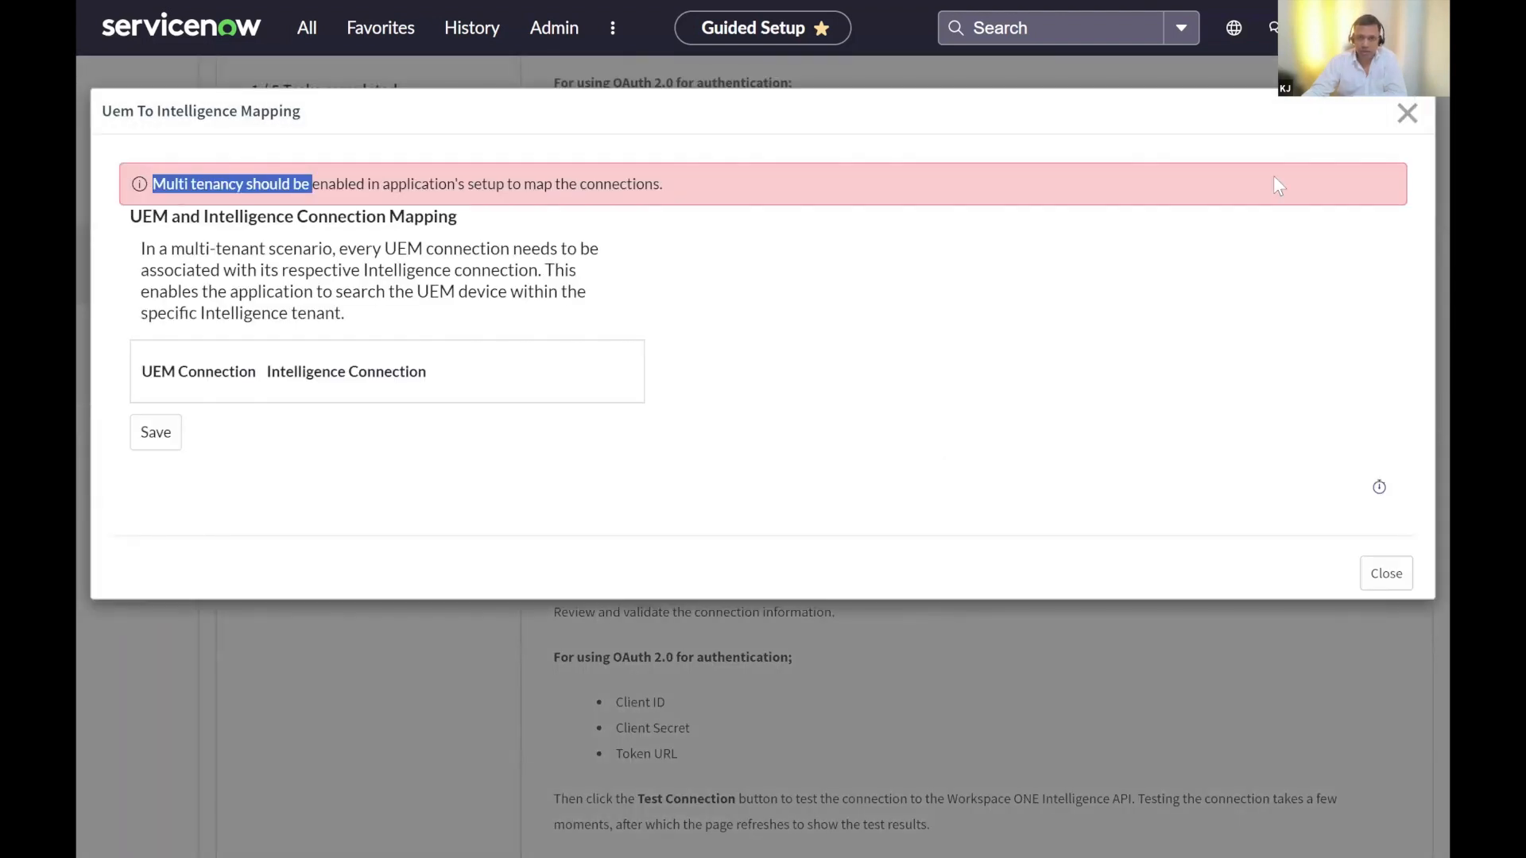
click(1406, 113)
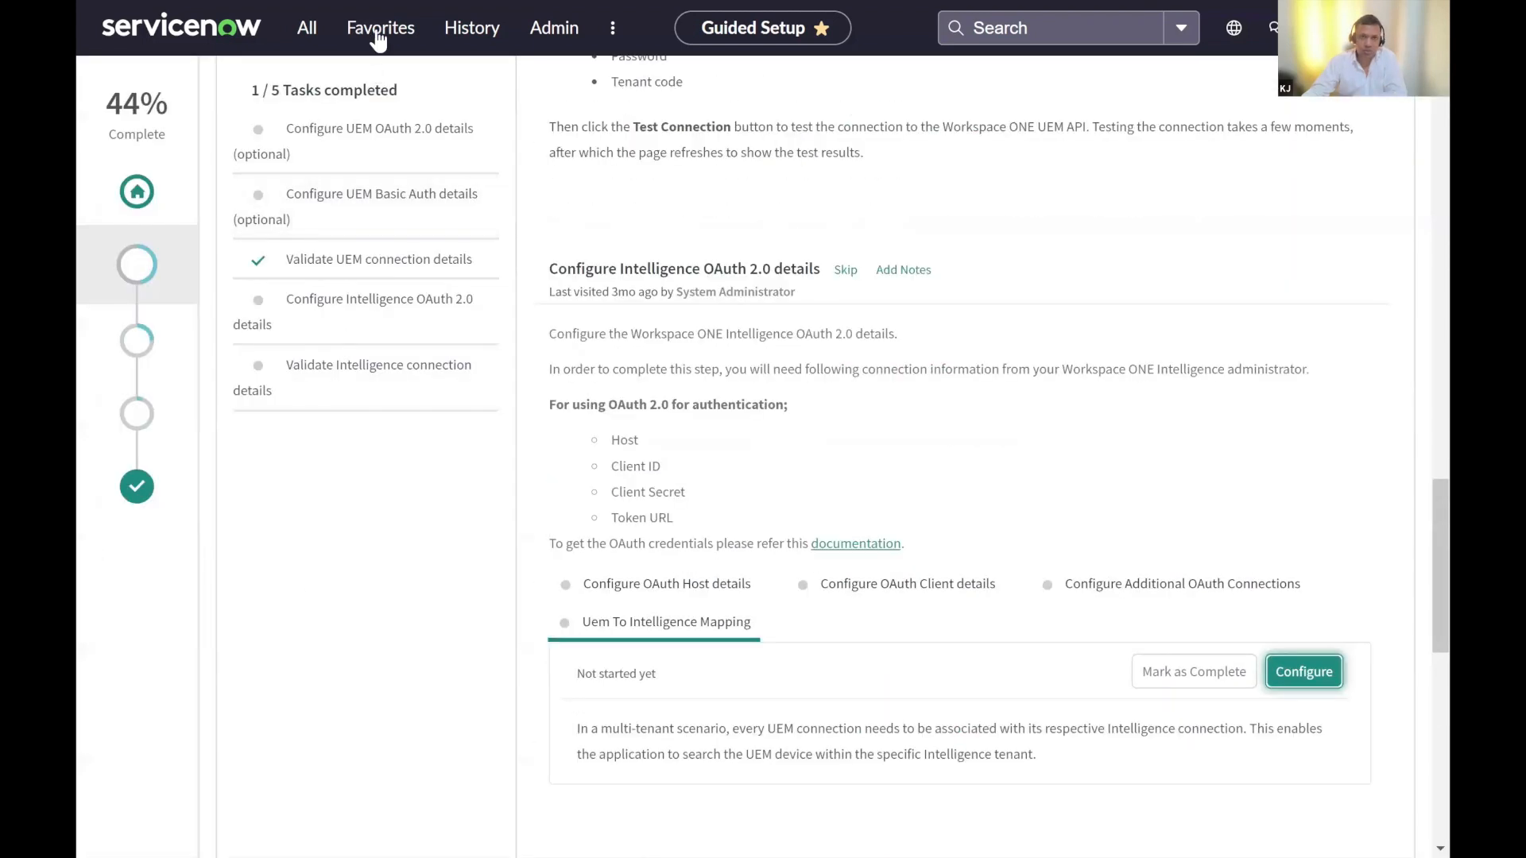
- Open the navigator listing all applications and clear its ITSM filter
click(306, 30)
text(ITSM)
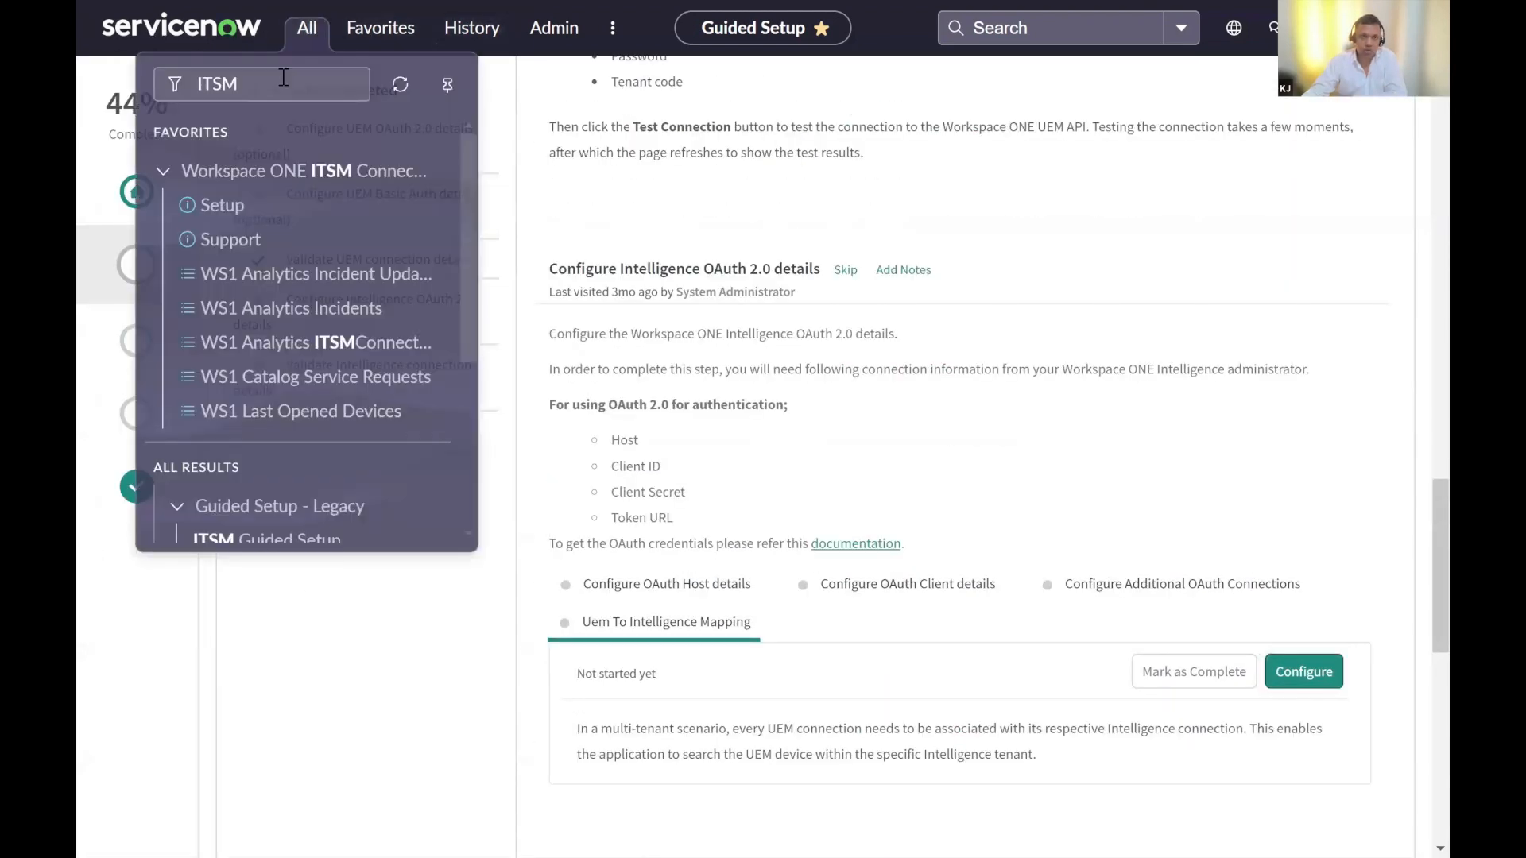
key(BackSpace)
key(BackSpace)
key(BackSpace)
key(BackSpace)
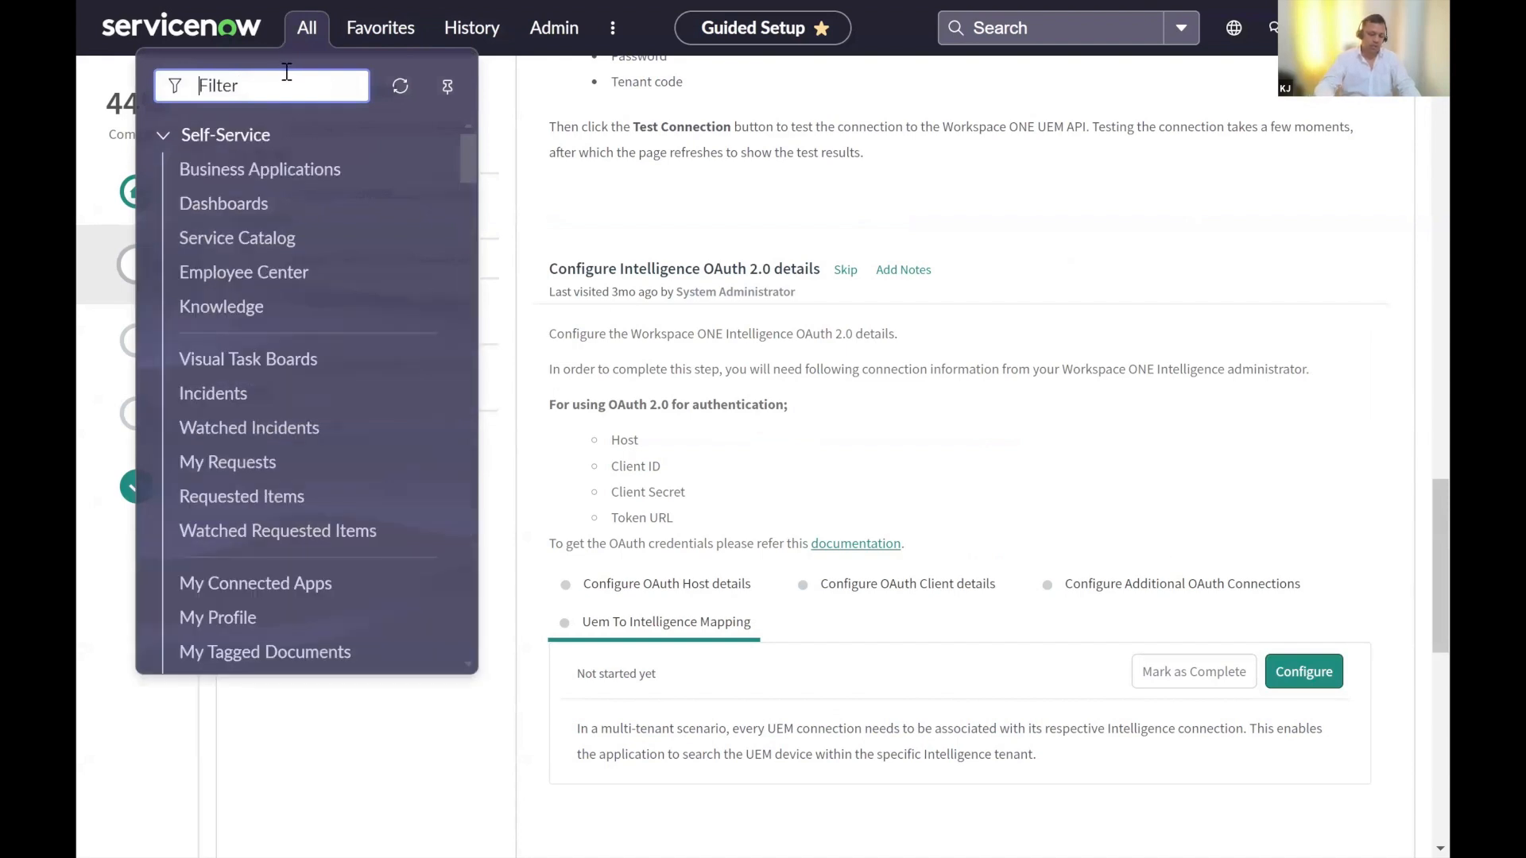
- Open the Service Operations Workspace from the list of available workspaces
text(workspace)
click(619, 30)
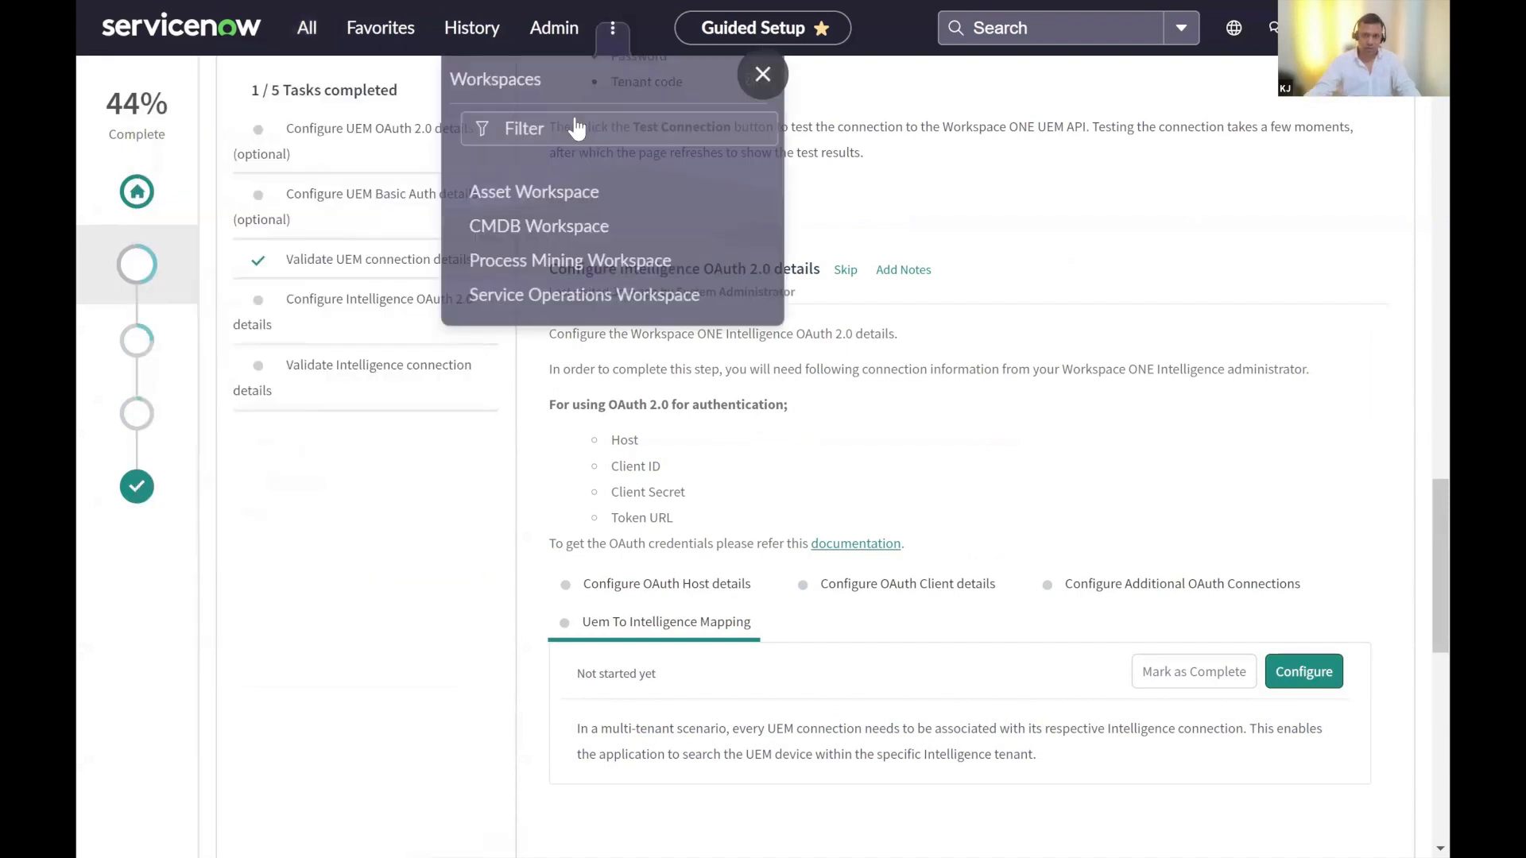
click(511, 296)
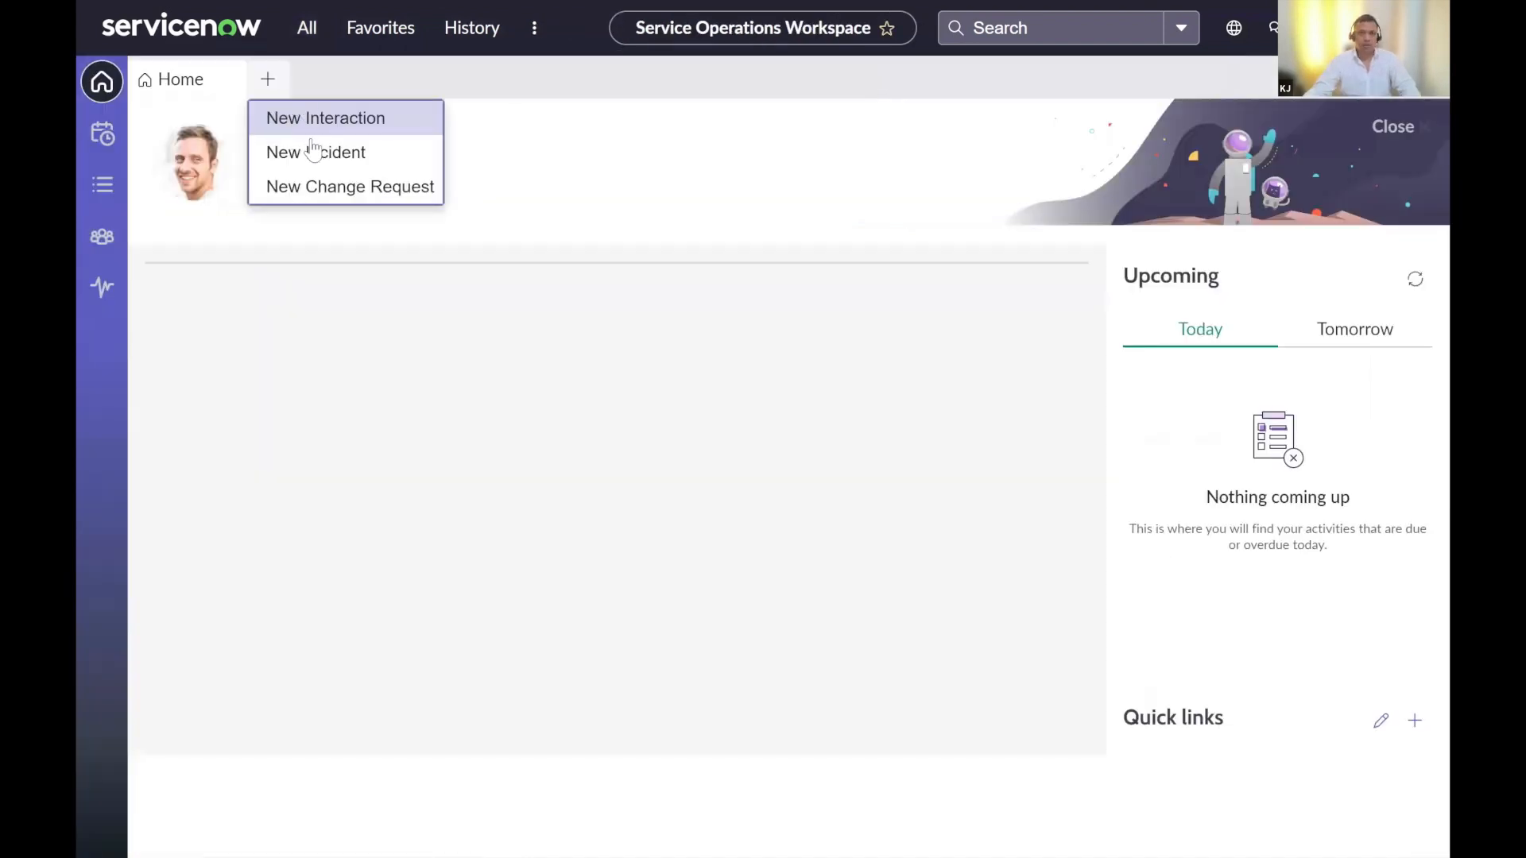
- Start a new incident with the short description "Laptop is not connecting with corporate wifi"
click(328, 309)
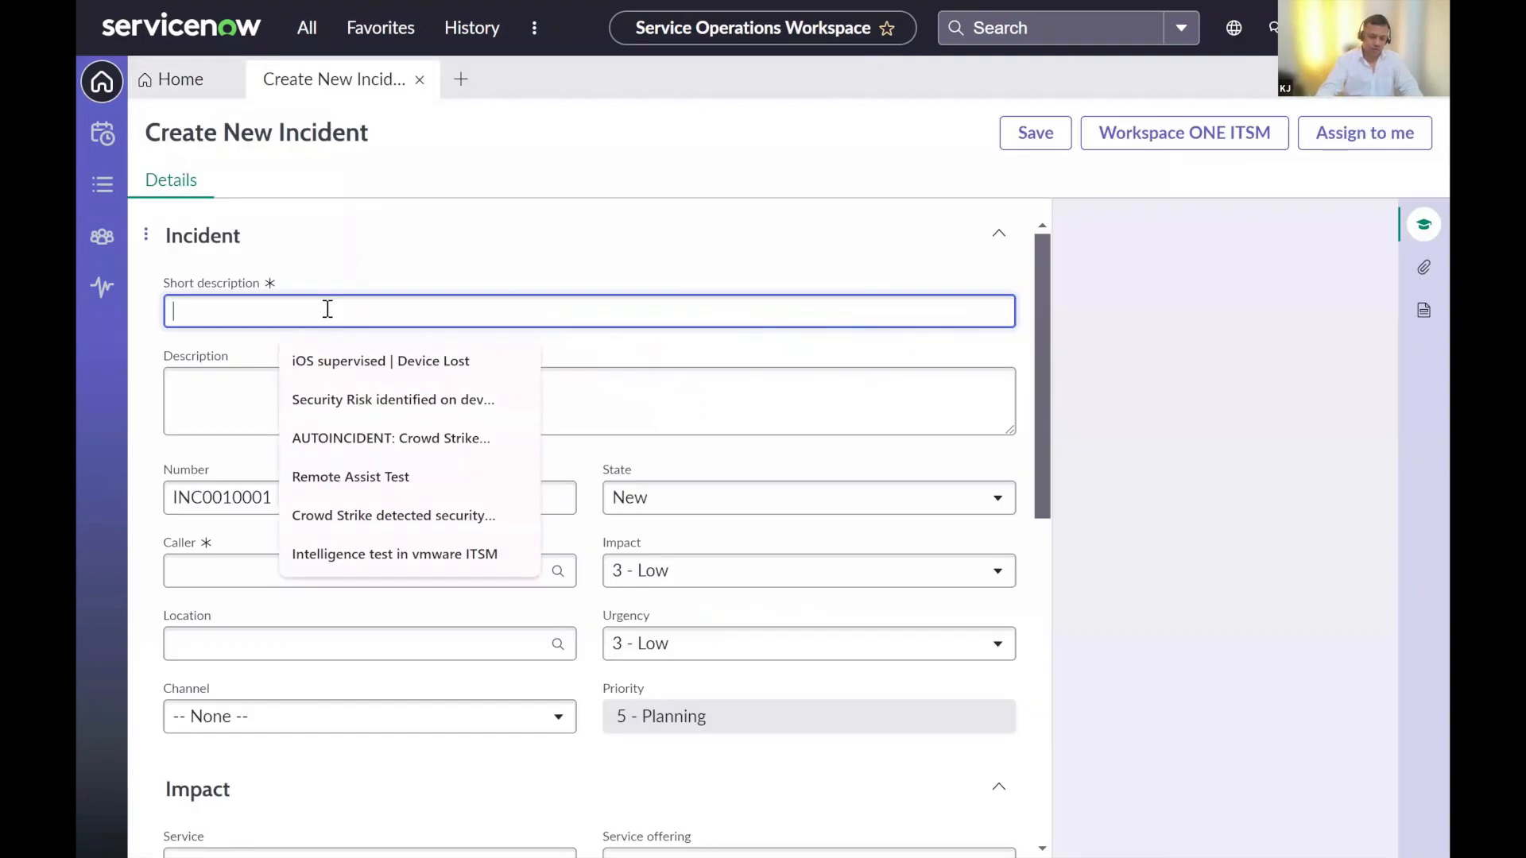
text(Laptop is)
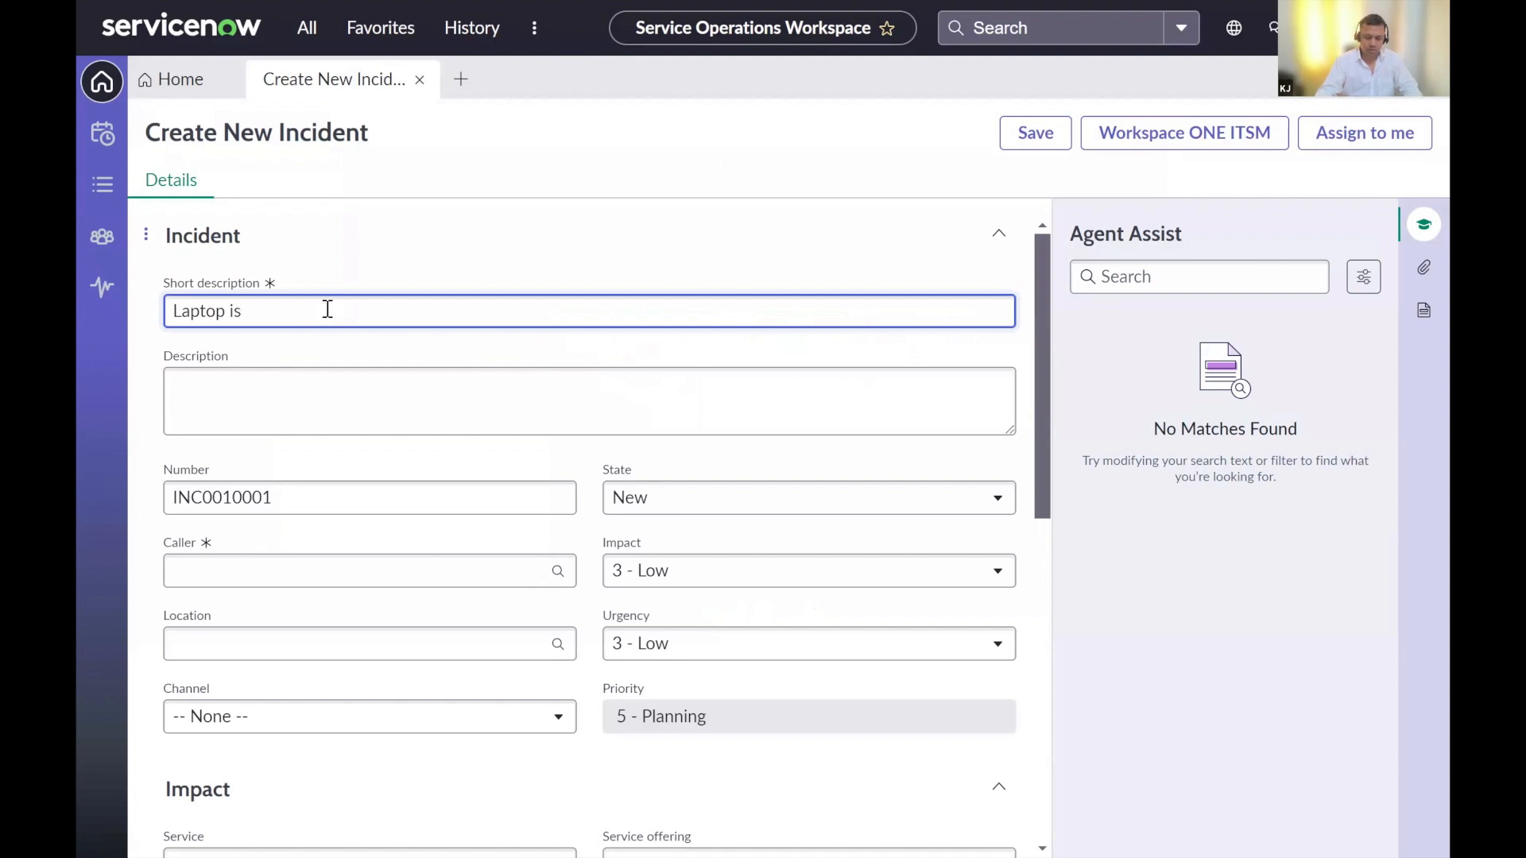
text(not connecting wi)
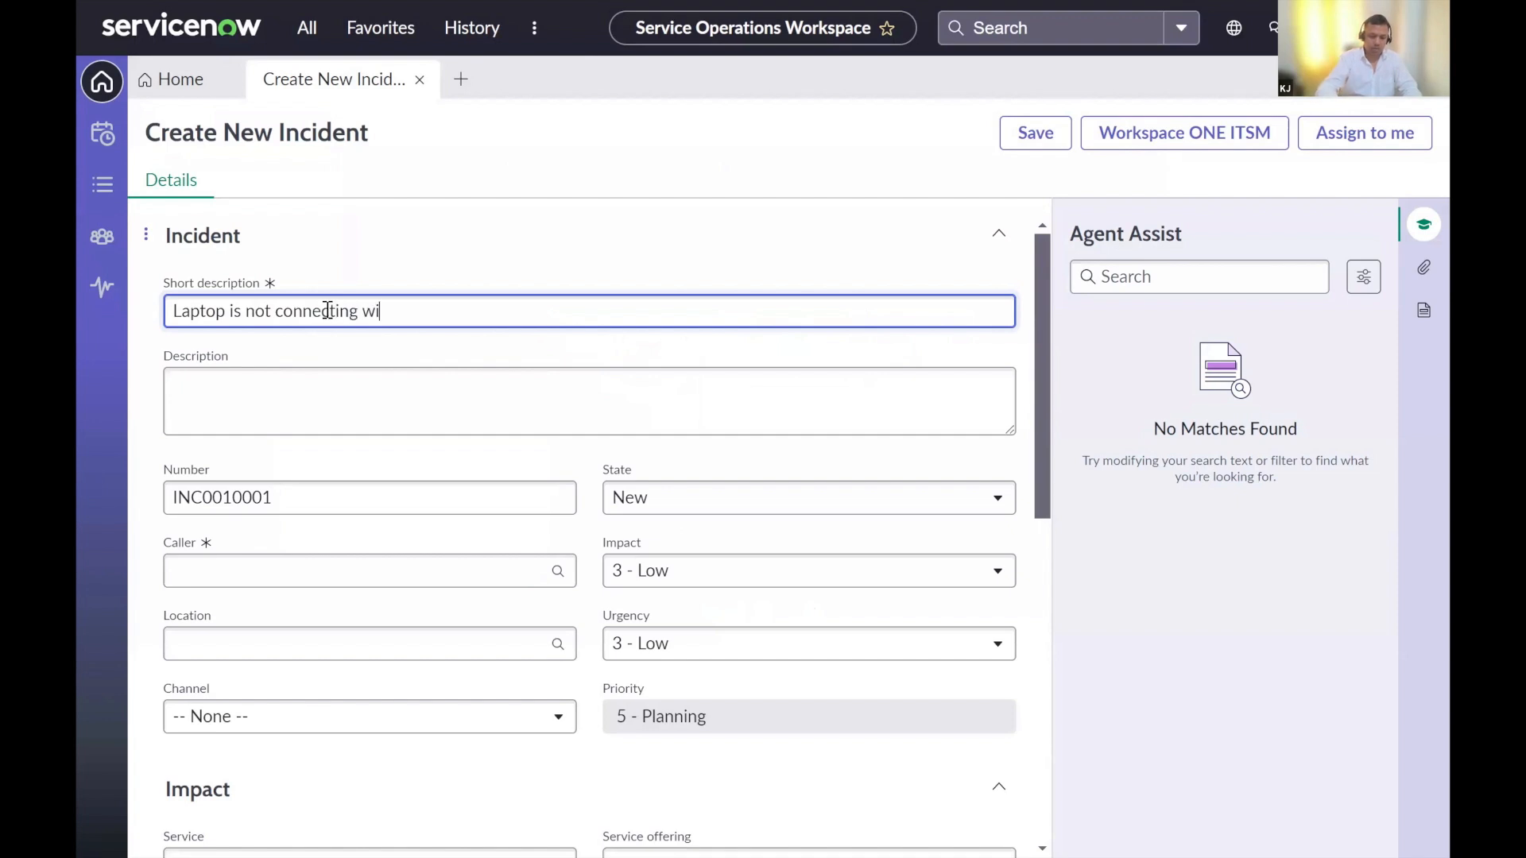
text(th corporate )
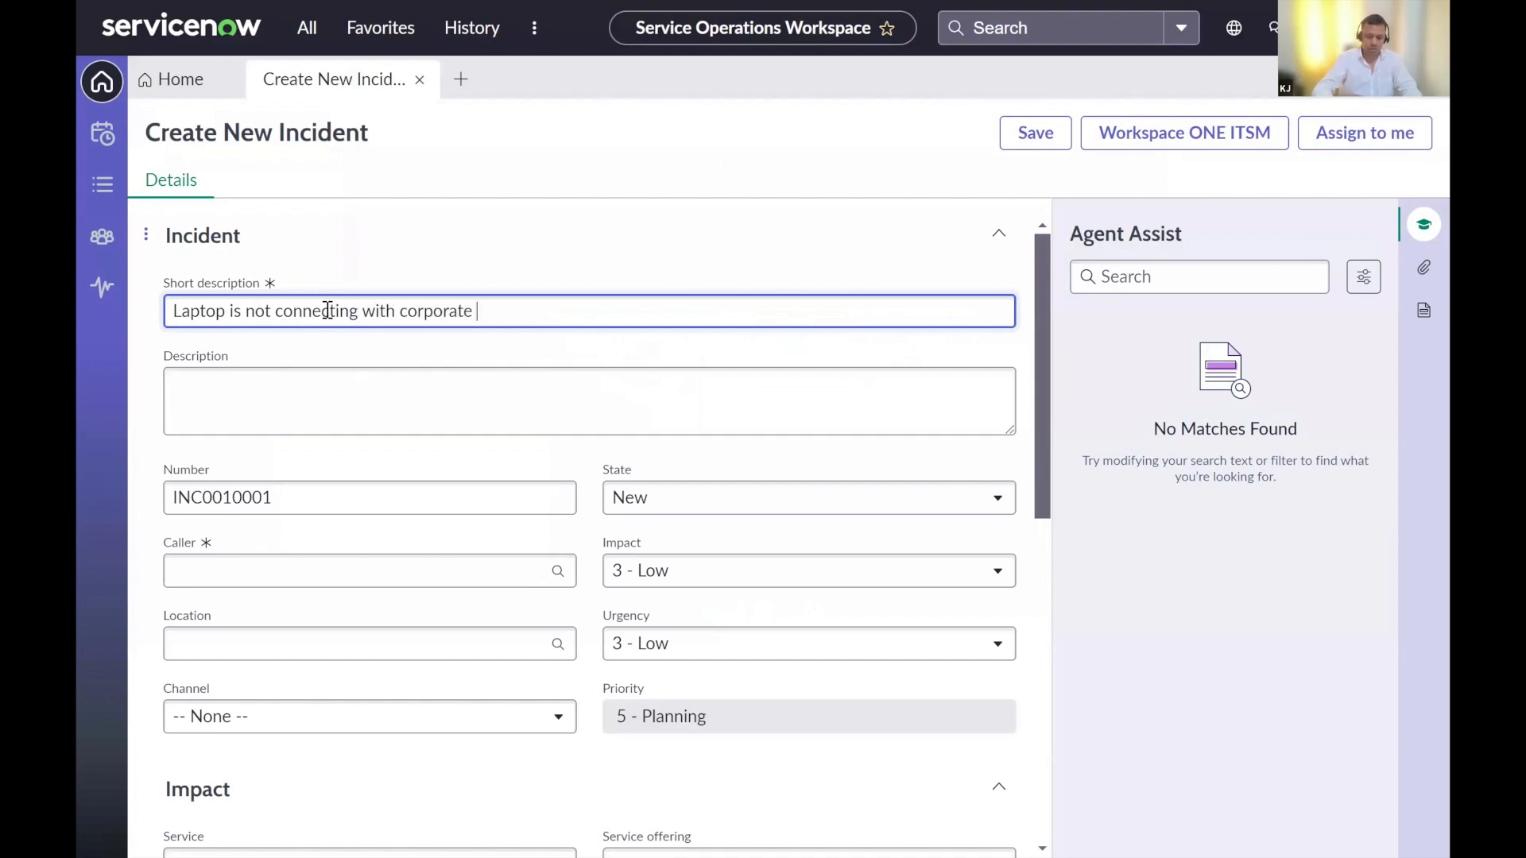
text(wifi)
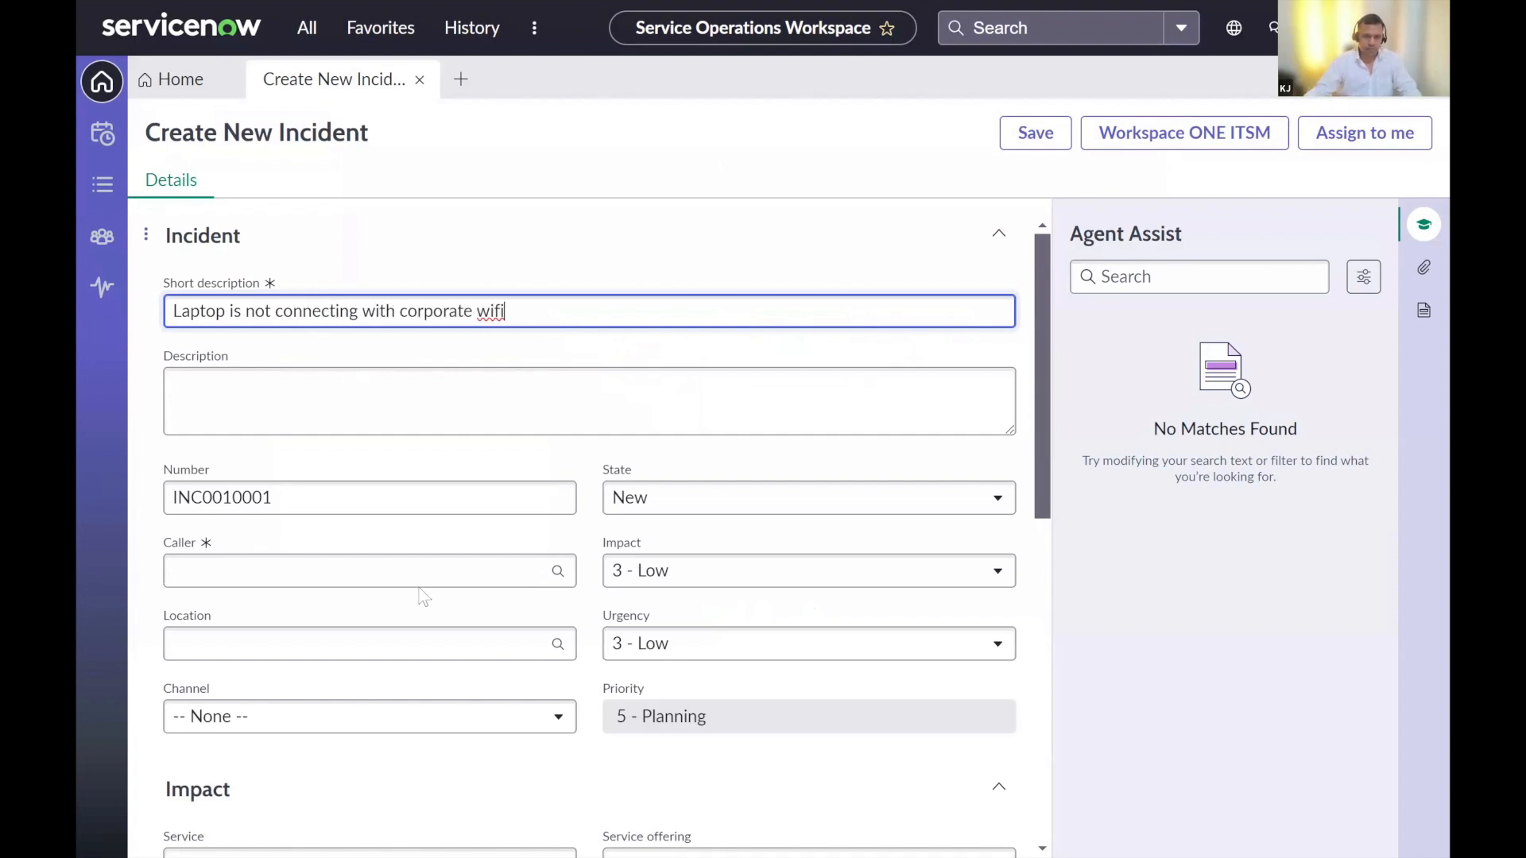
- Look up and select an existing user as the incident's caller, and save the incident
click(439, 572)
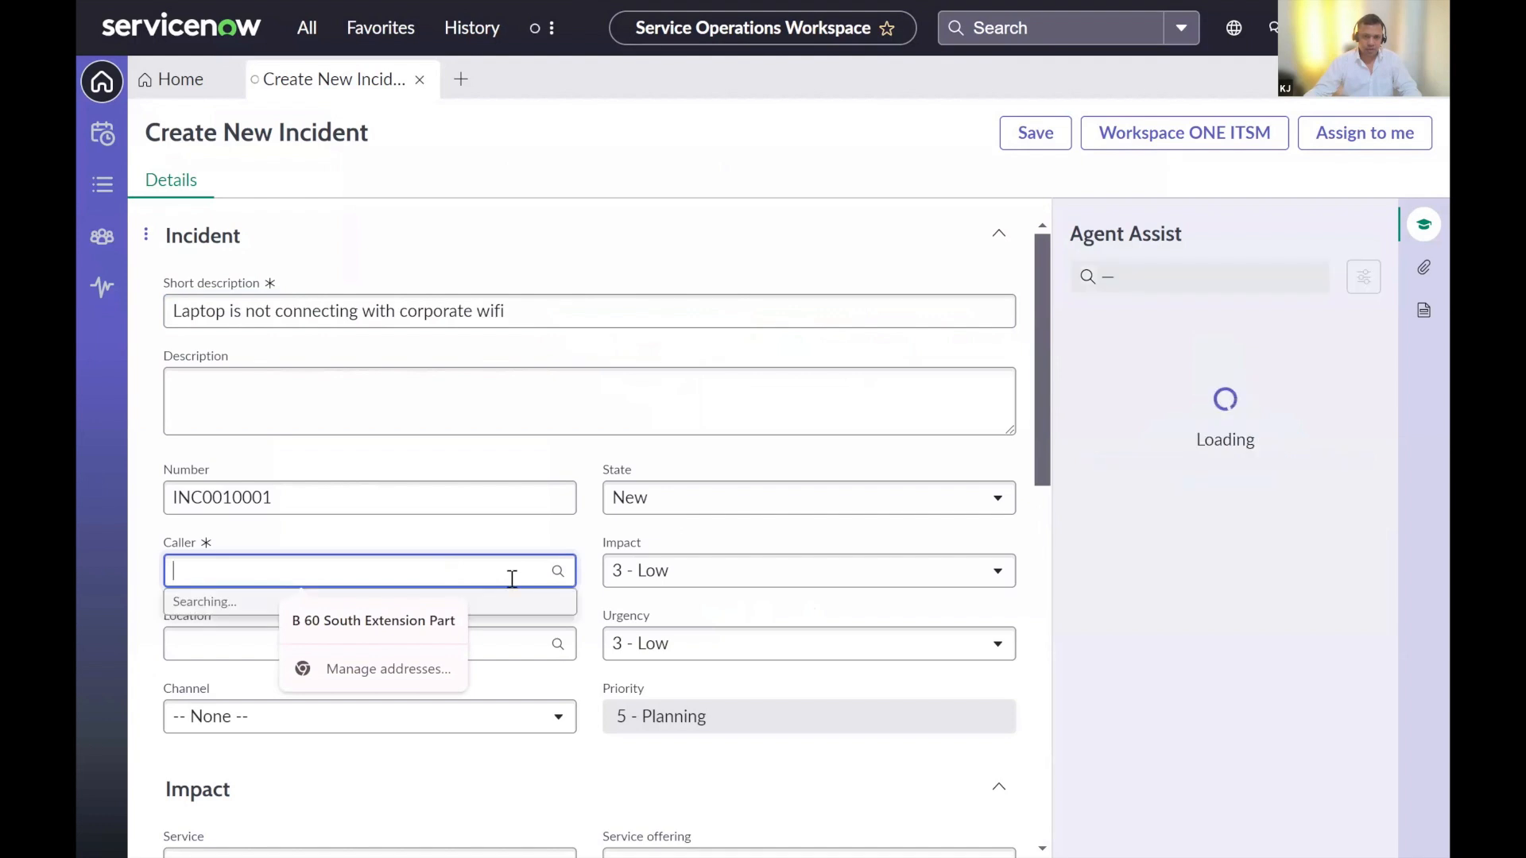
click(557, 573)
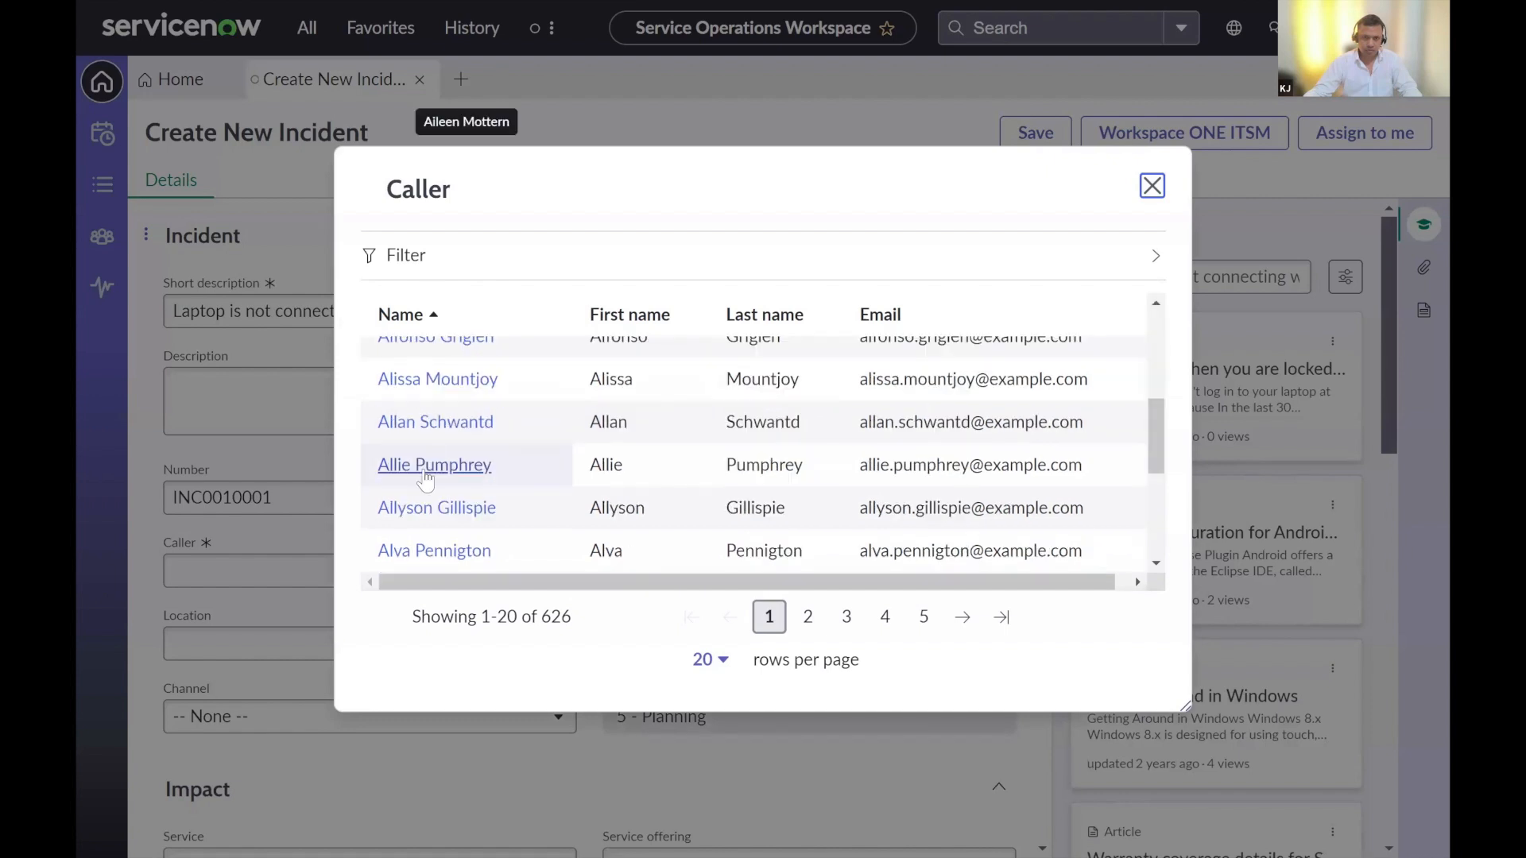
scroll(427, 476, down, 3)
click(429, 467)
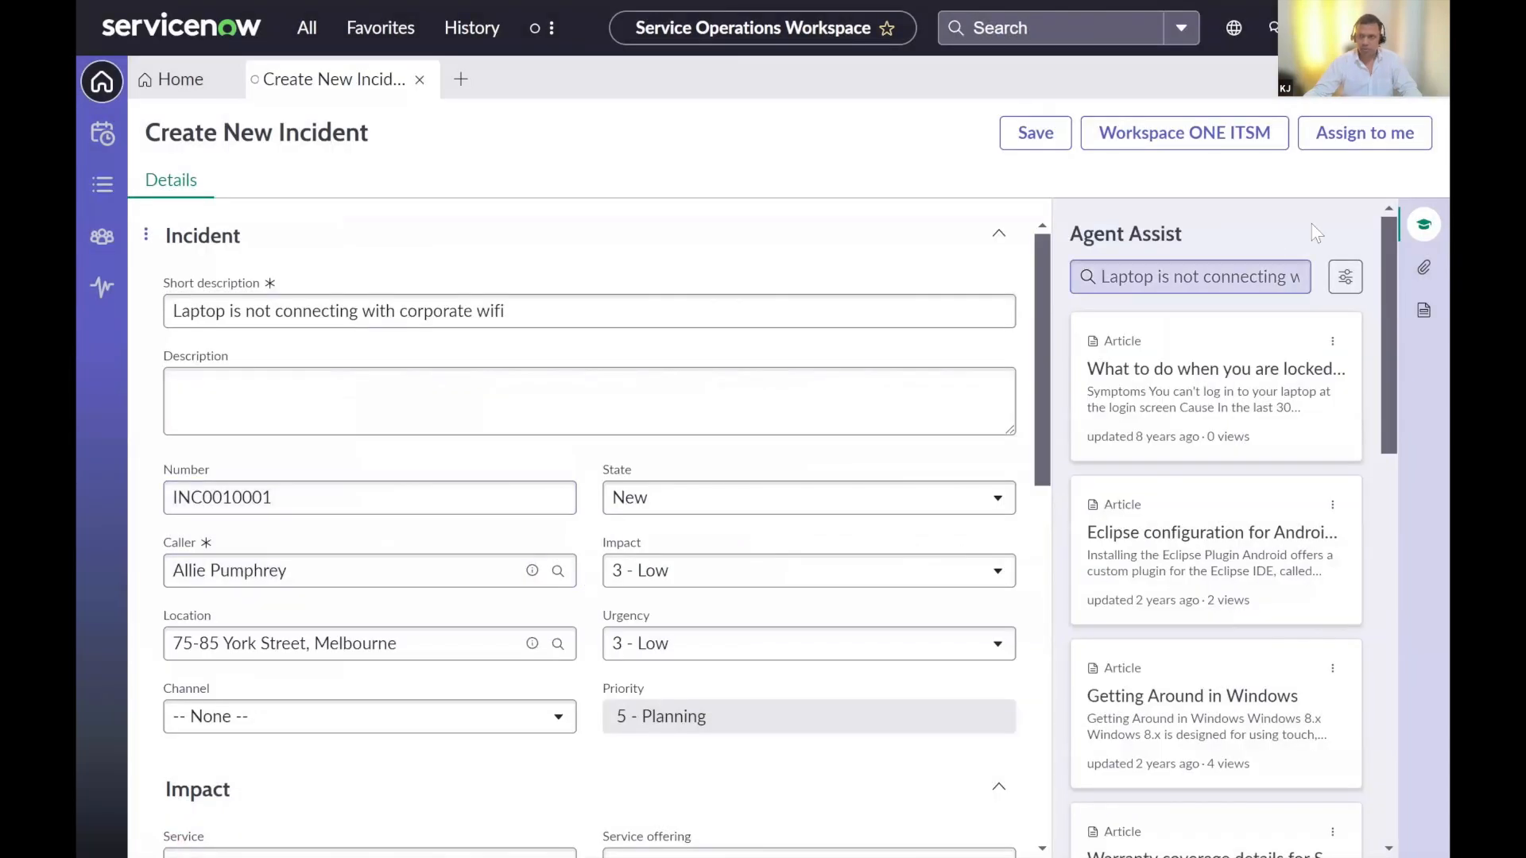
click(1027, 143)
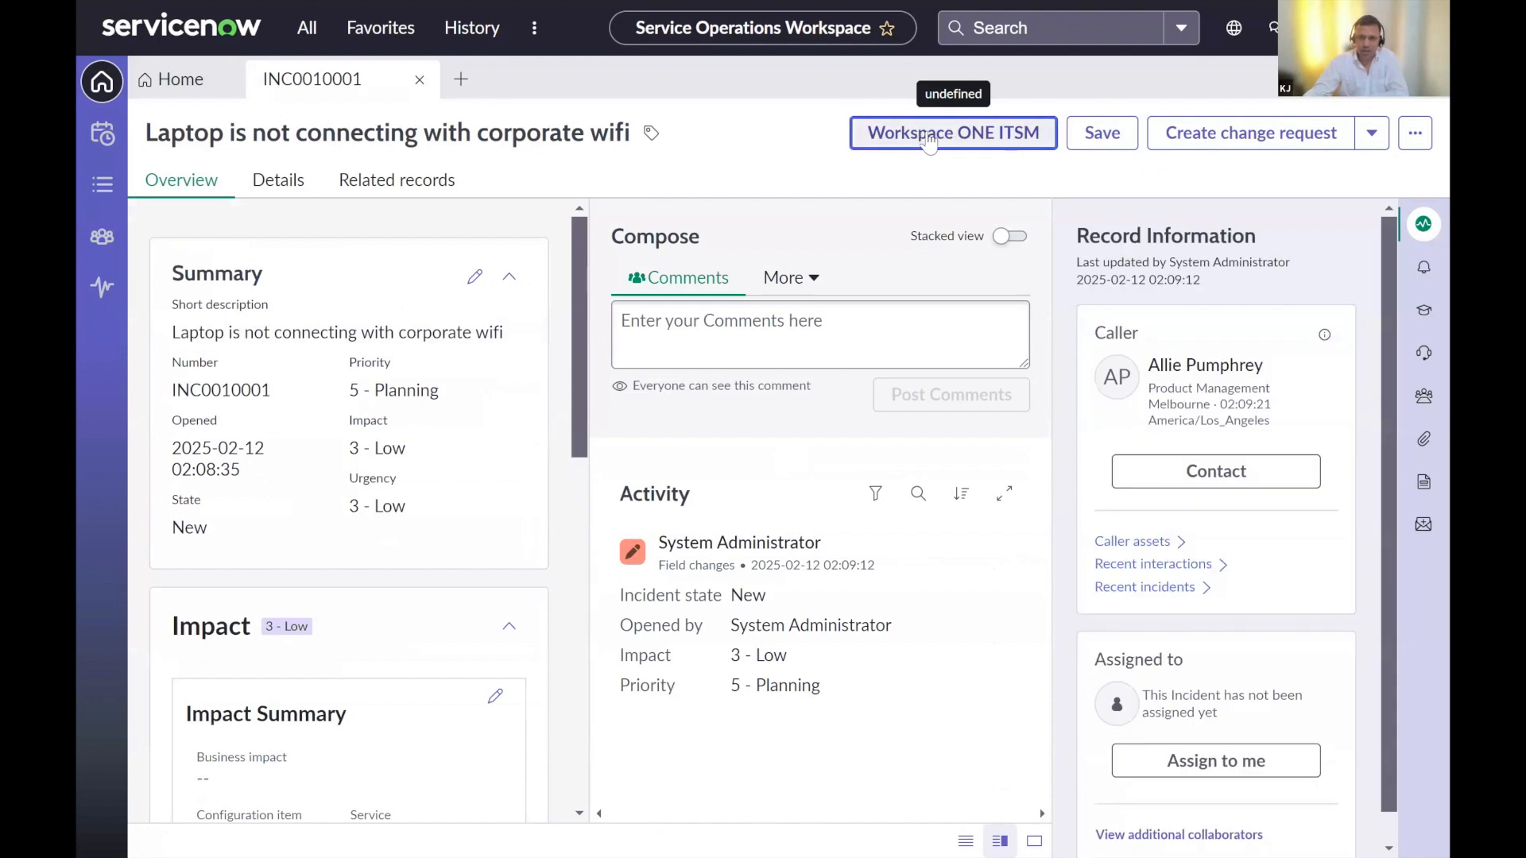
- Check the caller's UEM devices in Workspace ONE ITSM and return to the incident overview
click(929, 140)
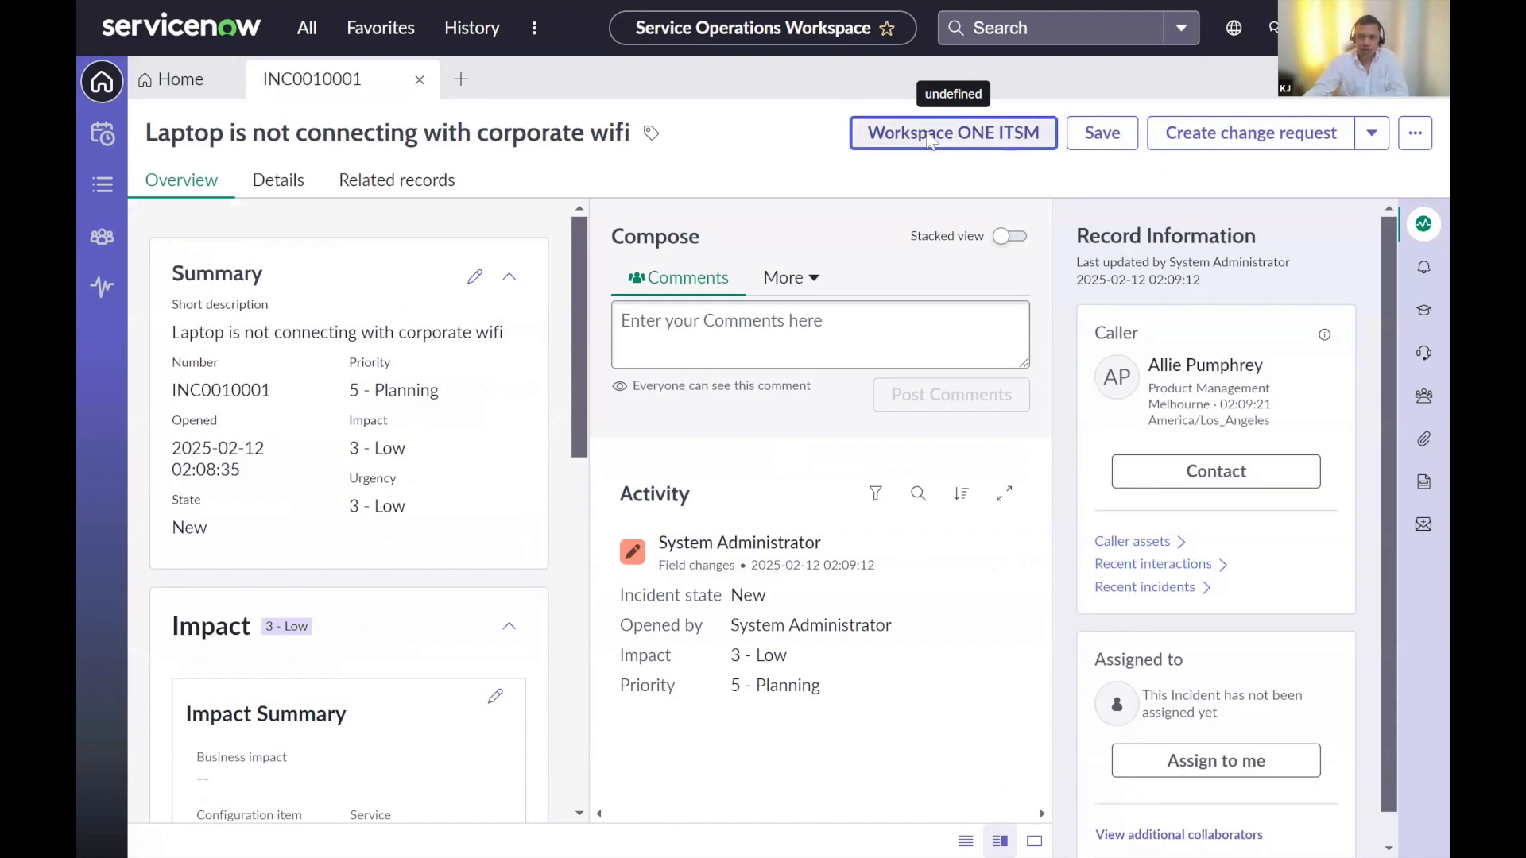
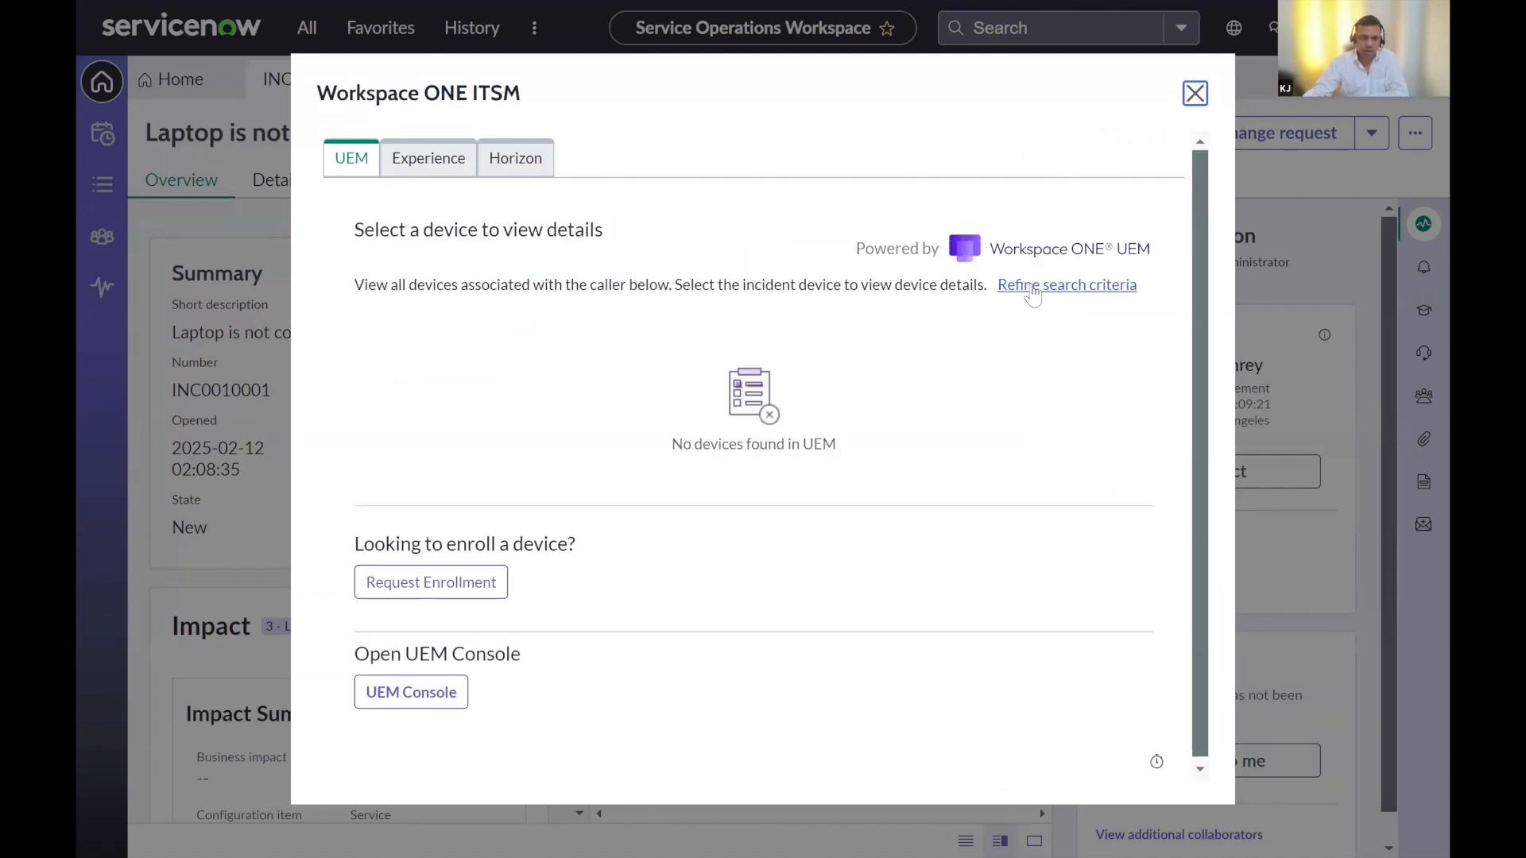
click(1194, 93)
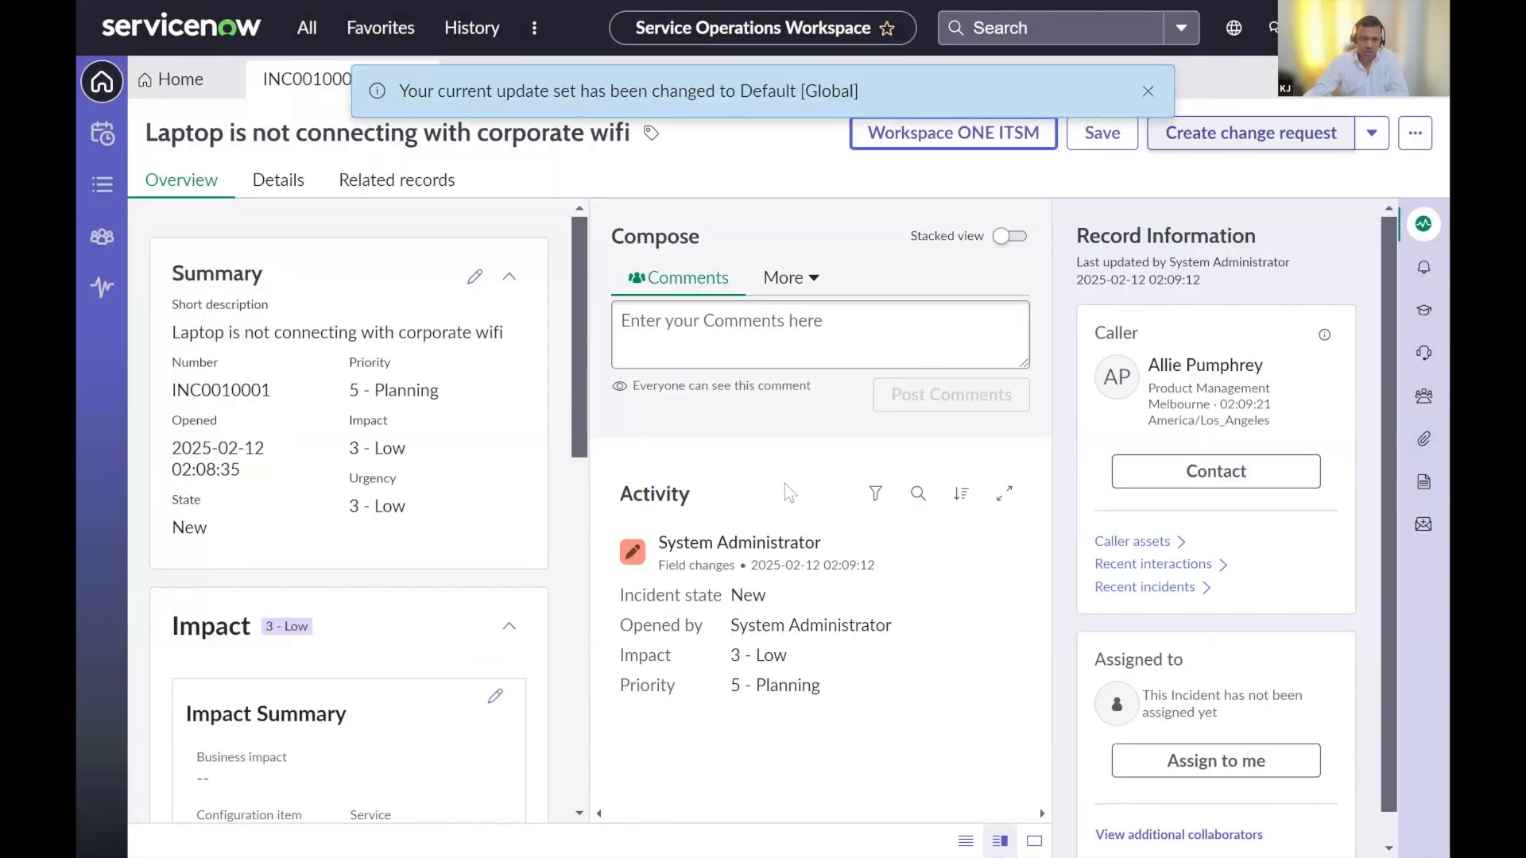
scroll(405, 552, down, 2)
scroll(406, 551, up, 2)
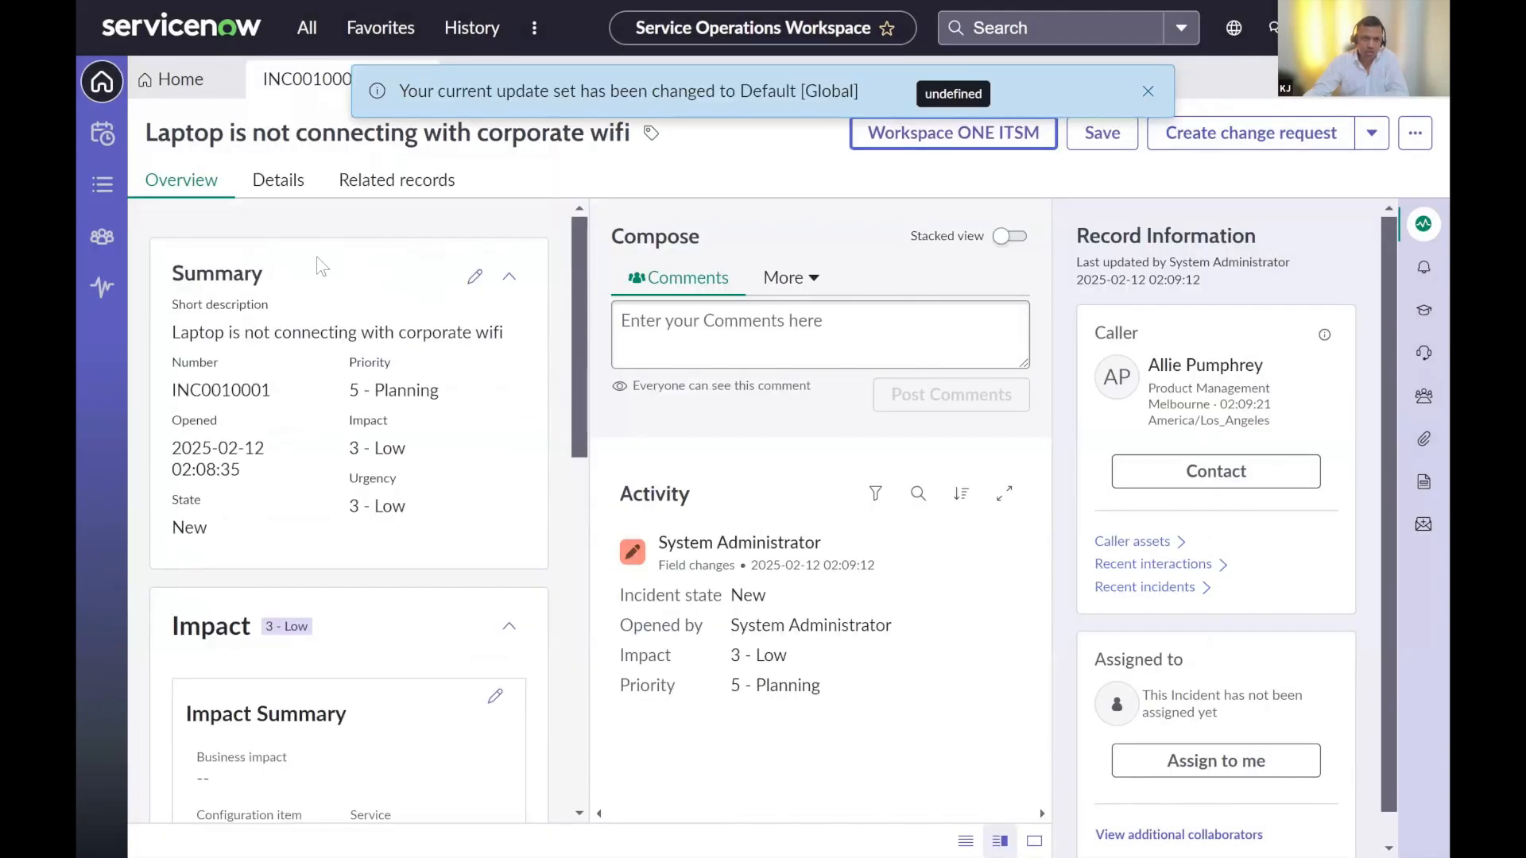
- View the incident's details and highlight the caller's name
click(278, 179)
click(218, 572)
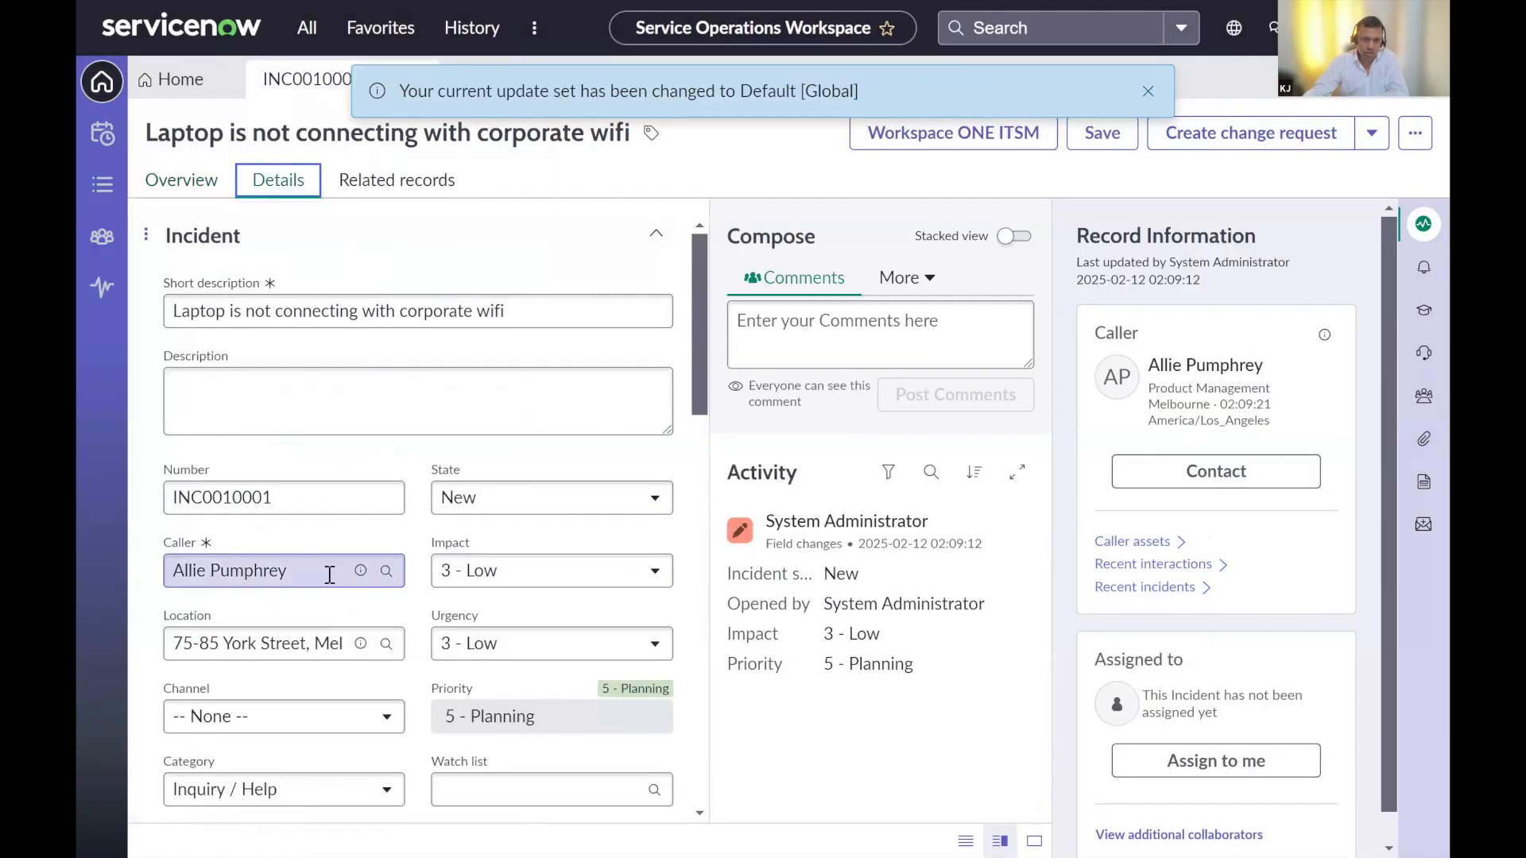
drag(288, 571, 155, 583)
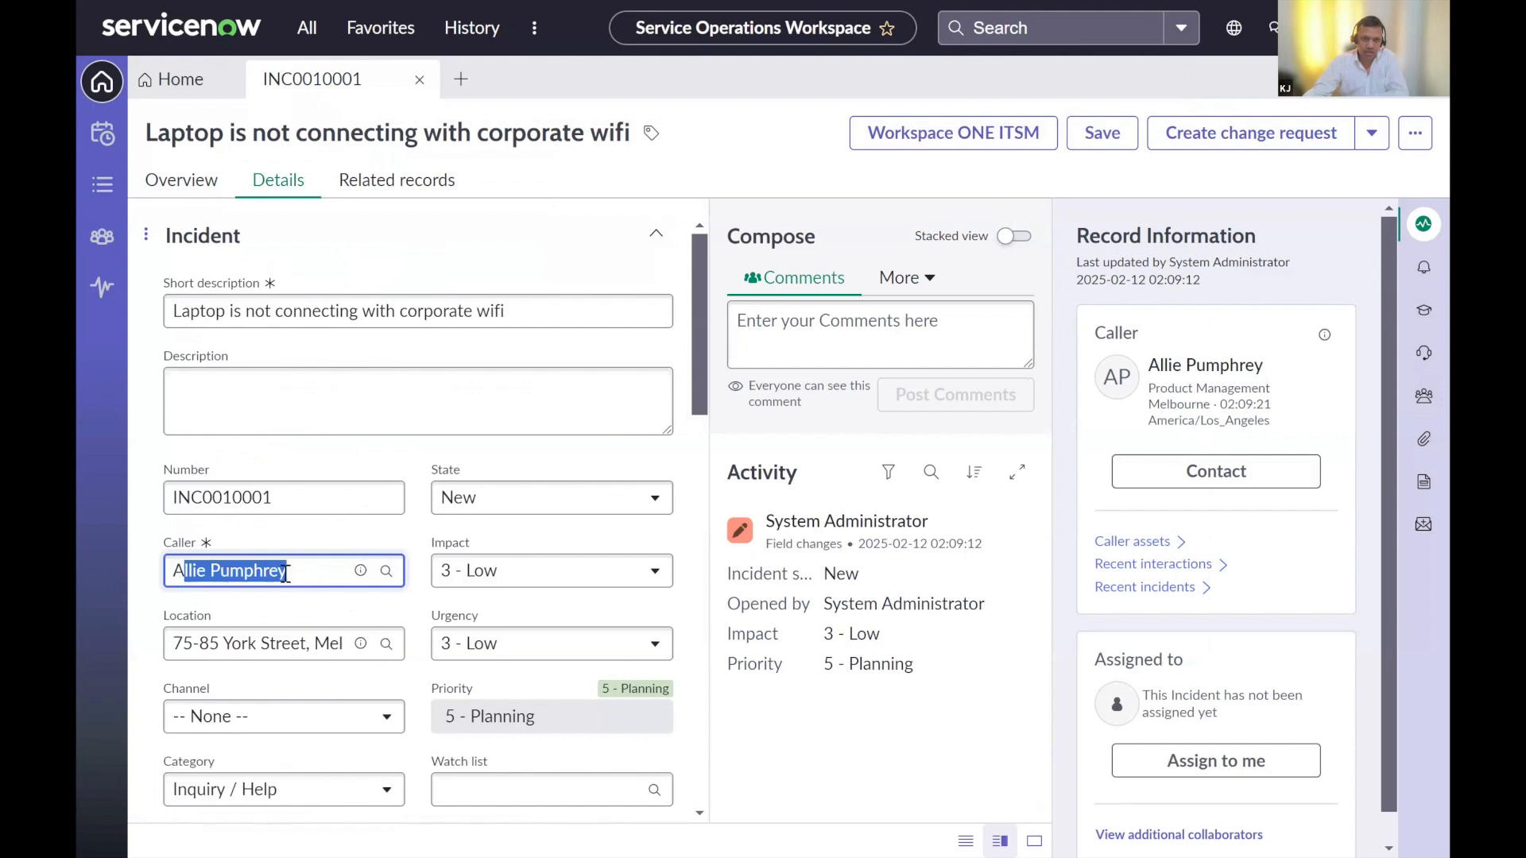
drag(286, 570, 169, 571)
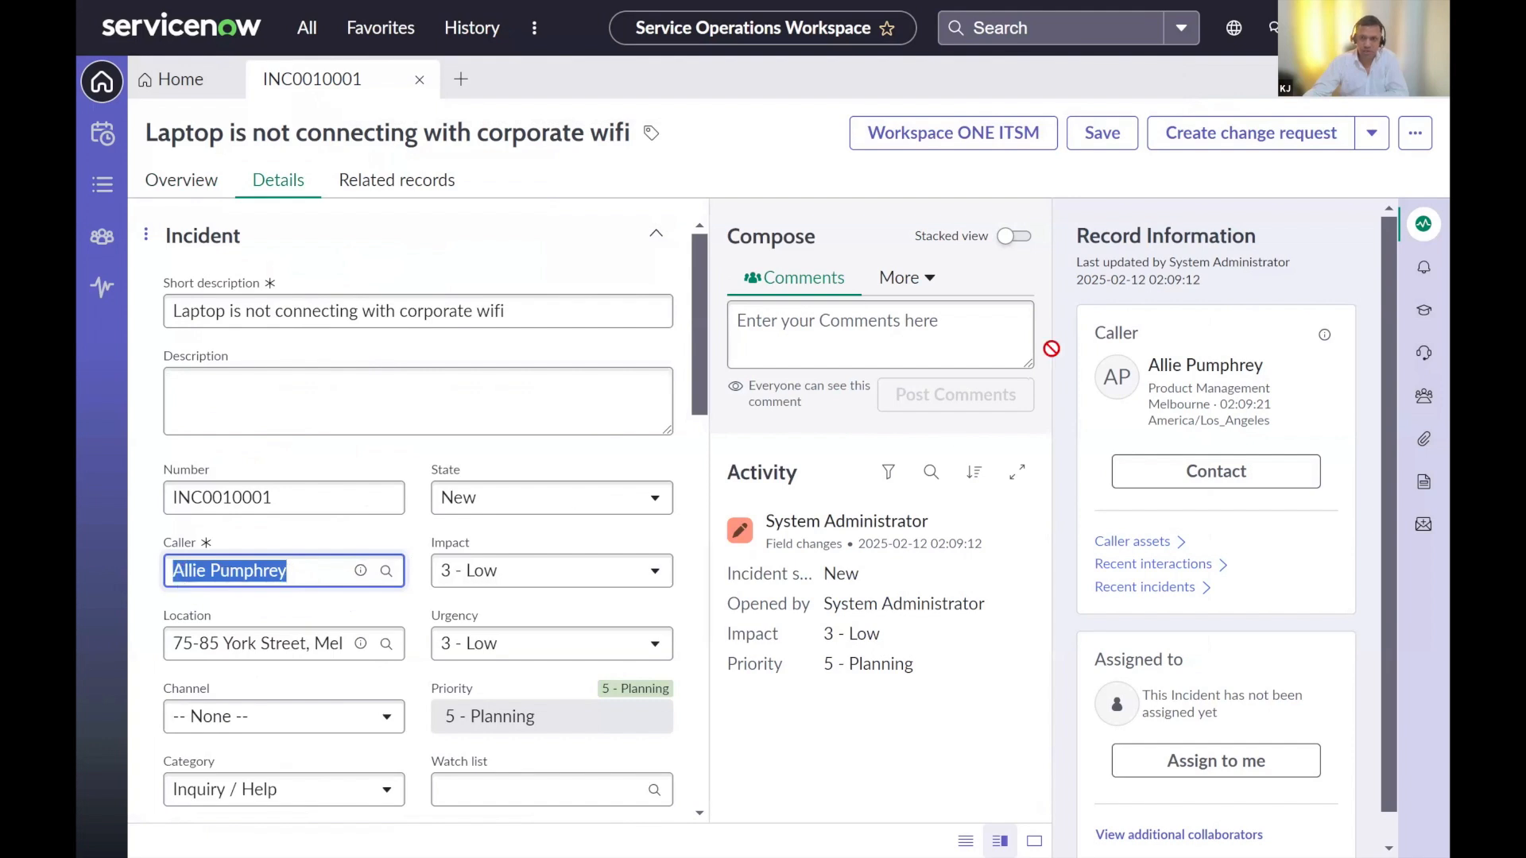
- In Workspace ONE ITSM, refine the UEM device search to Username with an empty value and run it
click(935, 143)
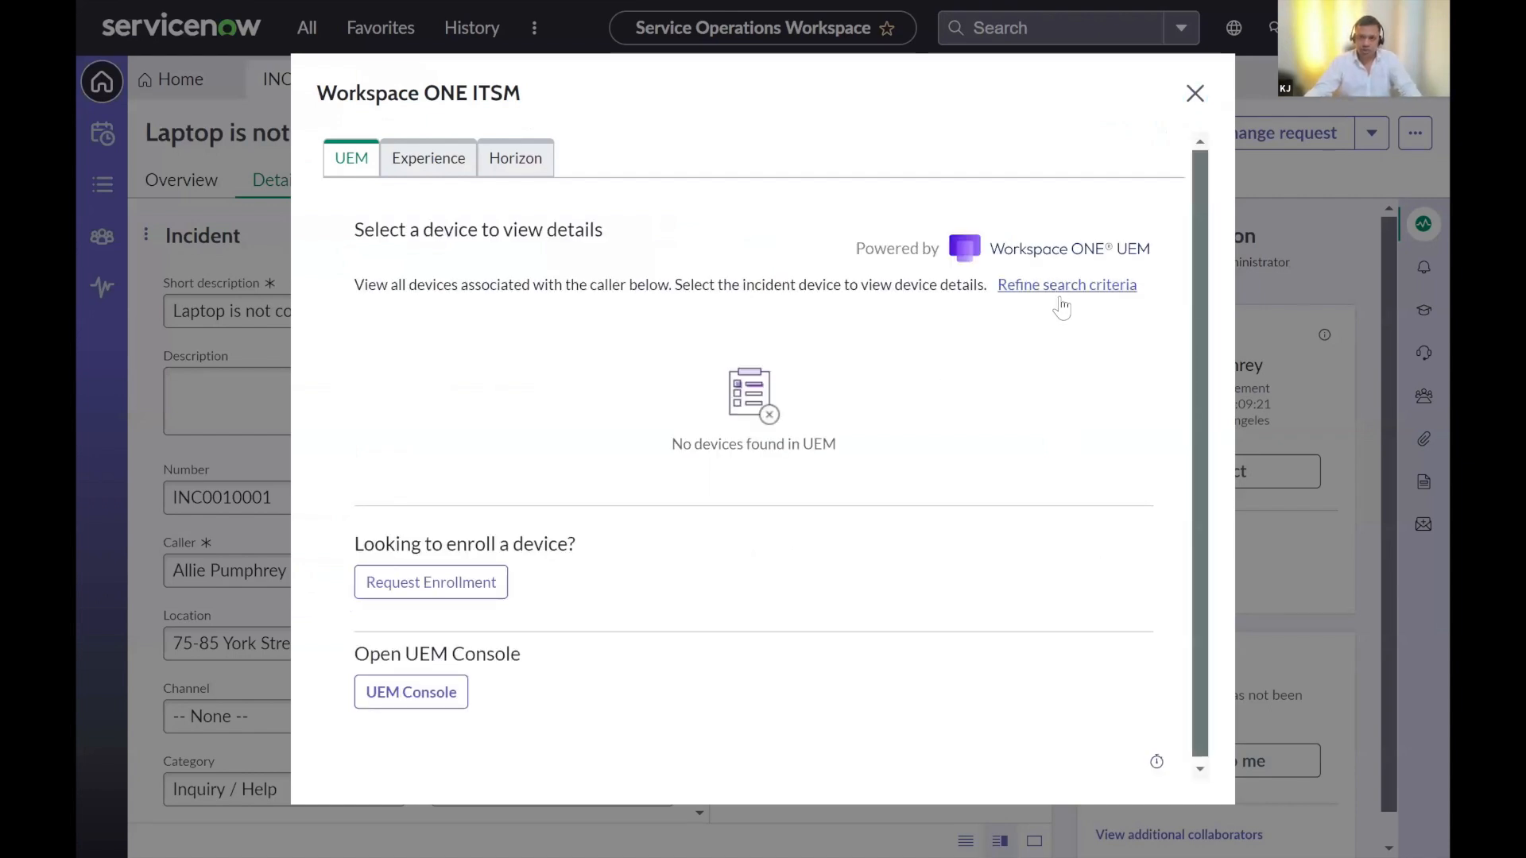
click(1057, 288)
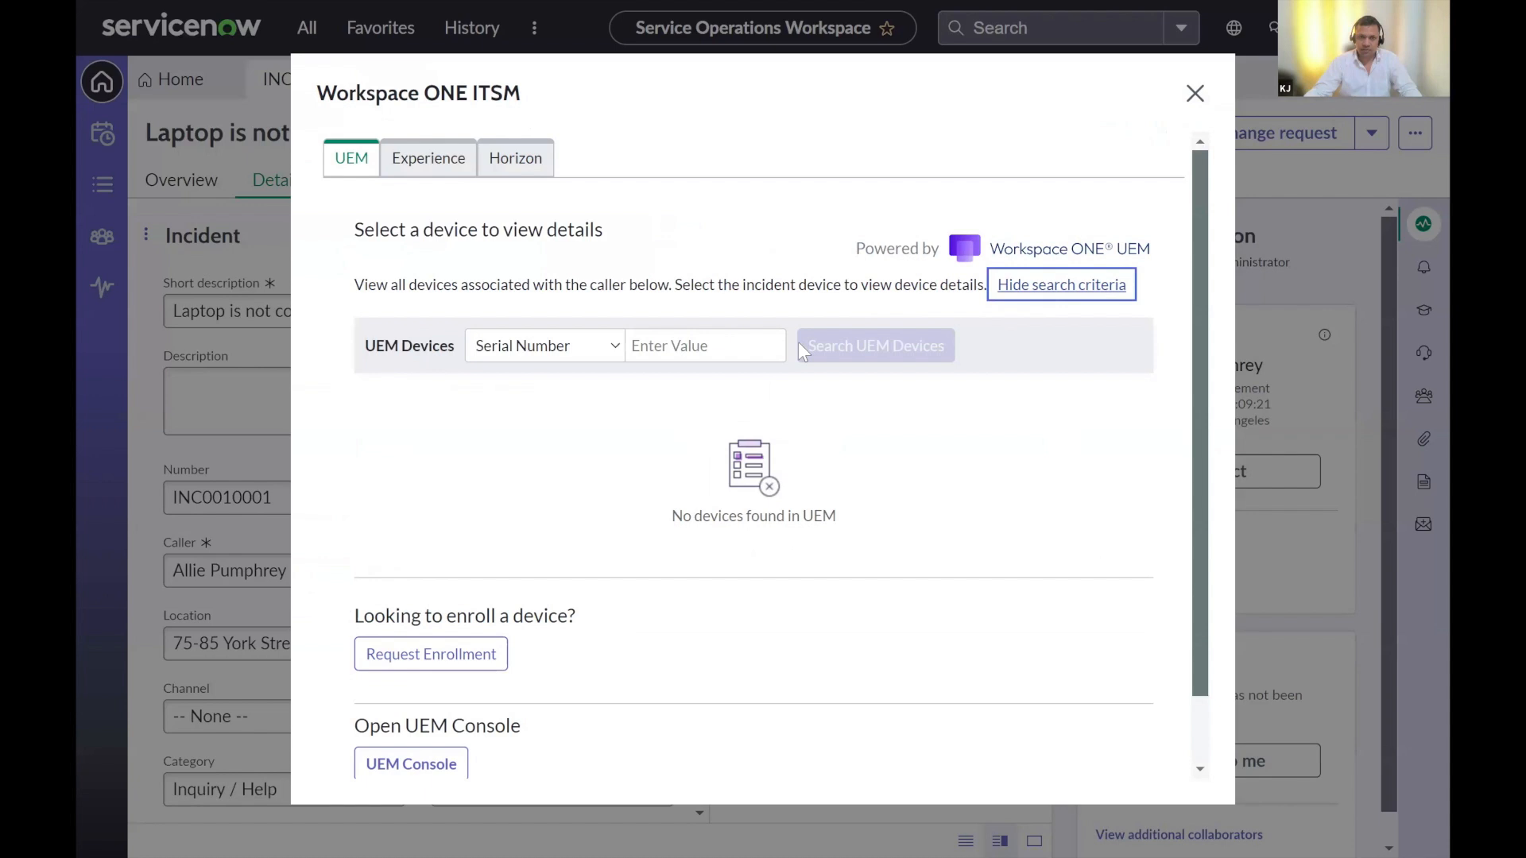
click(561, 359)
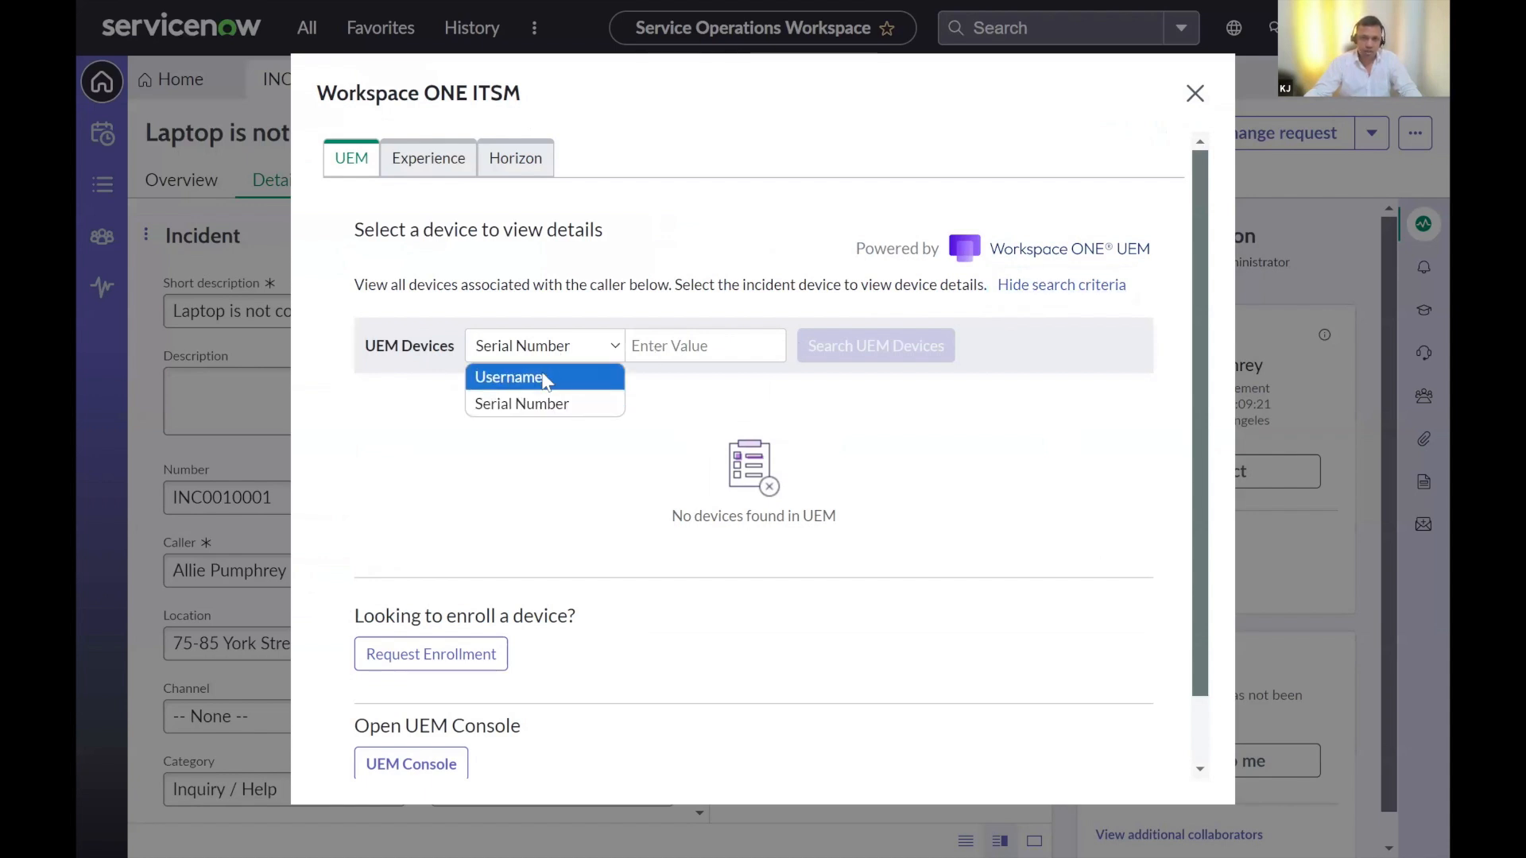
click(540, 378)
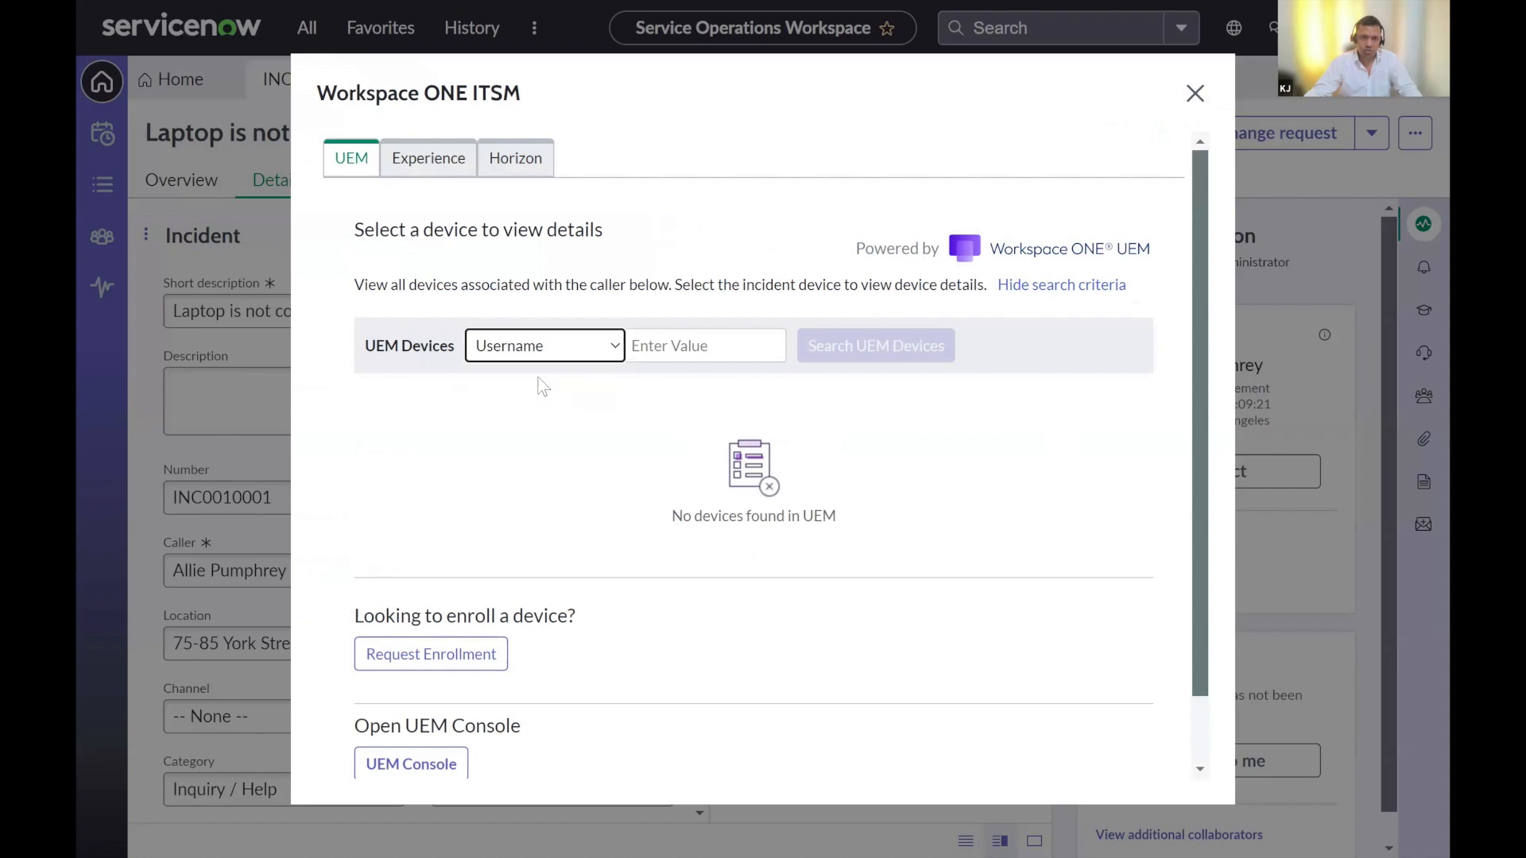
click(712, 340)
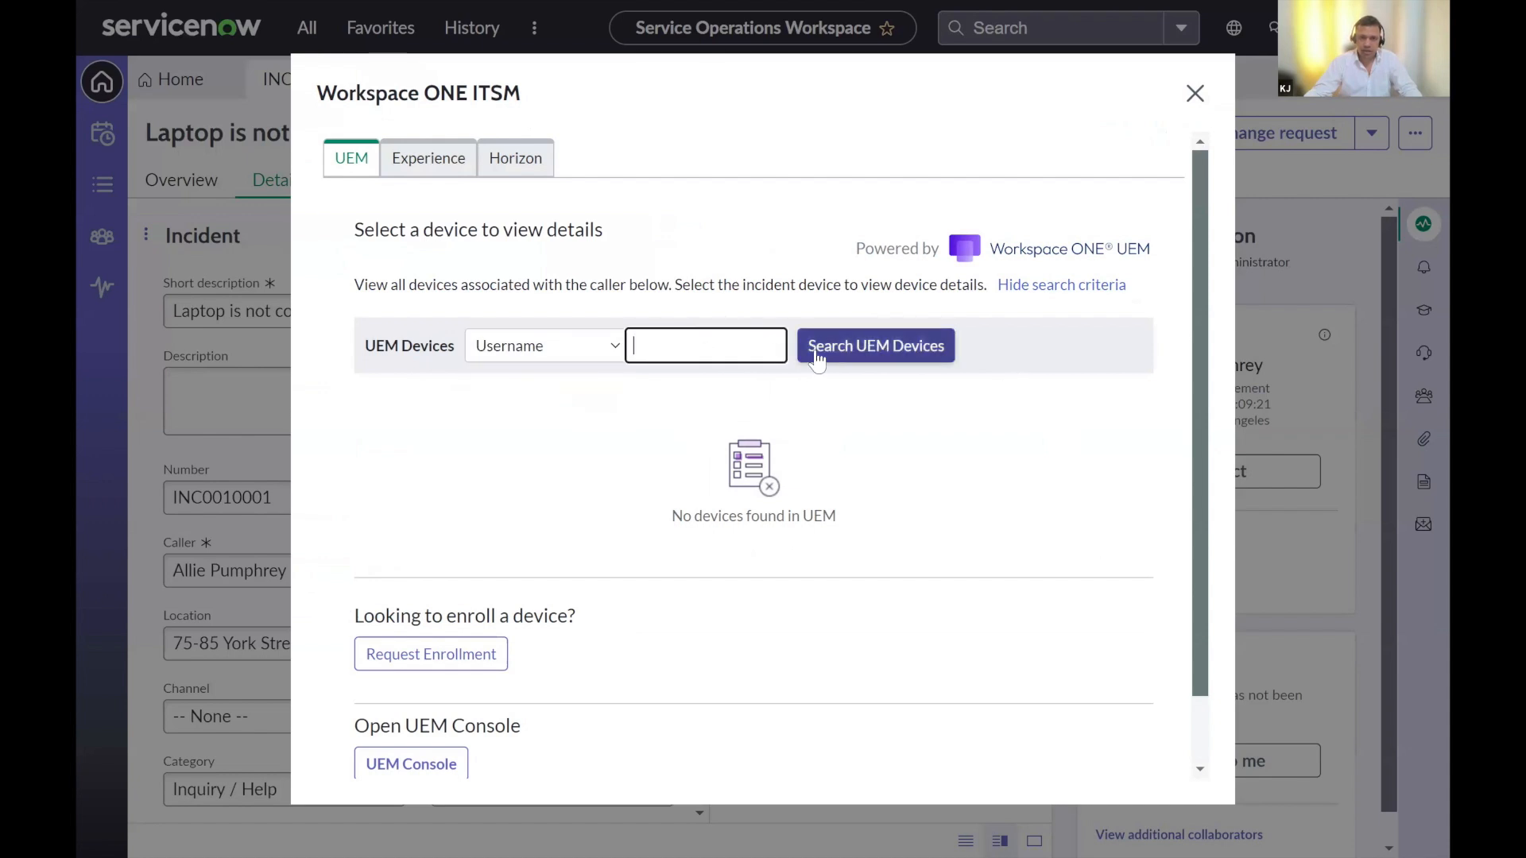
click(832, 349)
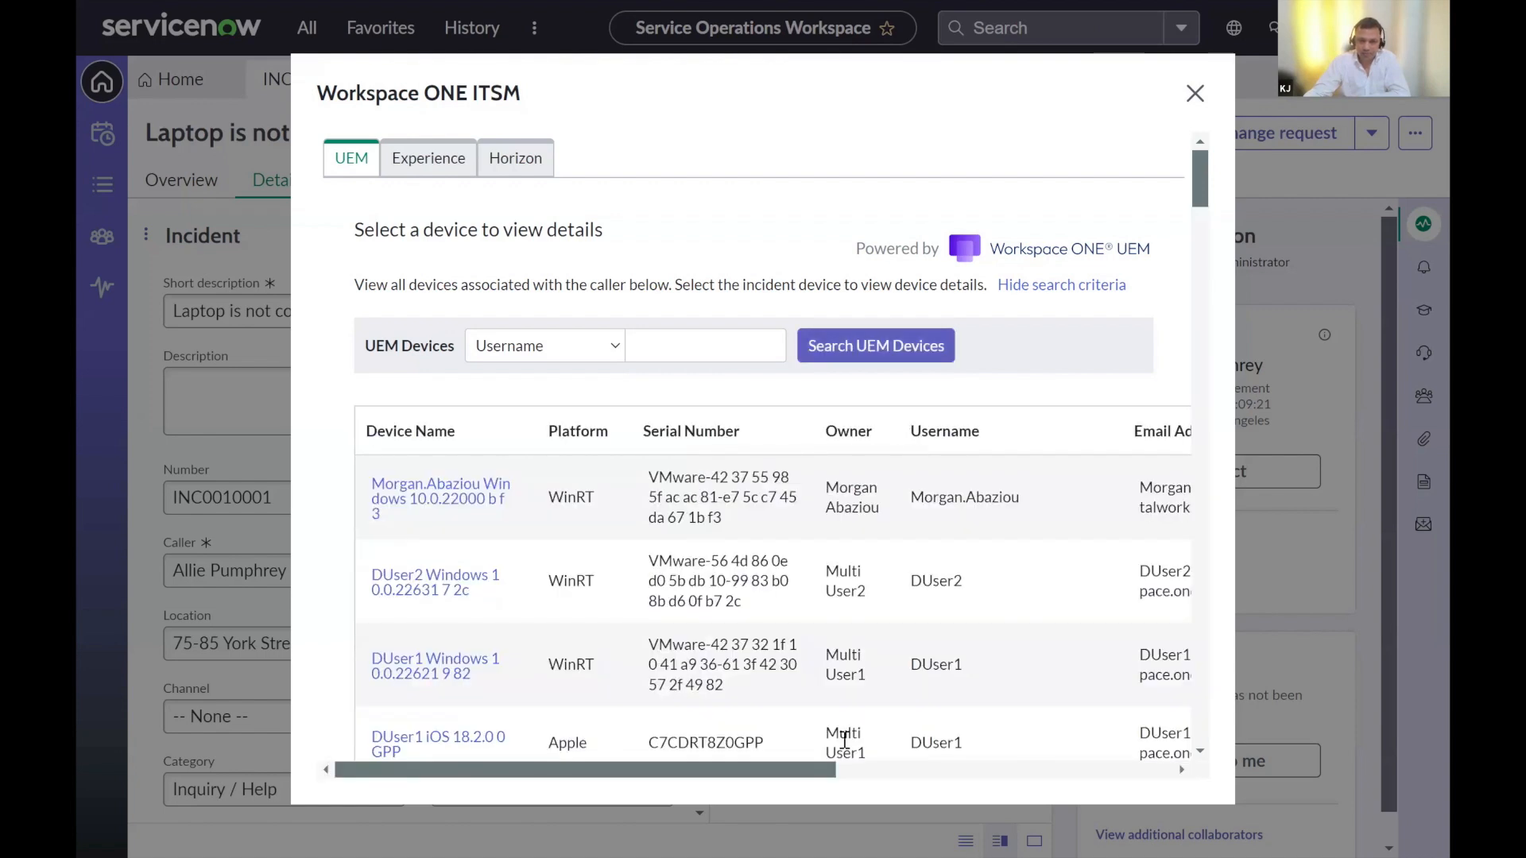
- Examine the UEM device list, including the platform, serial number, owner, enrollment and last-seen columns
click(988, 771)
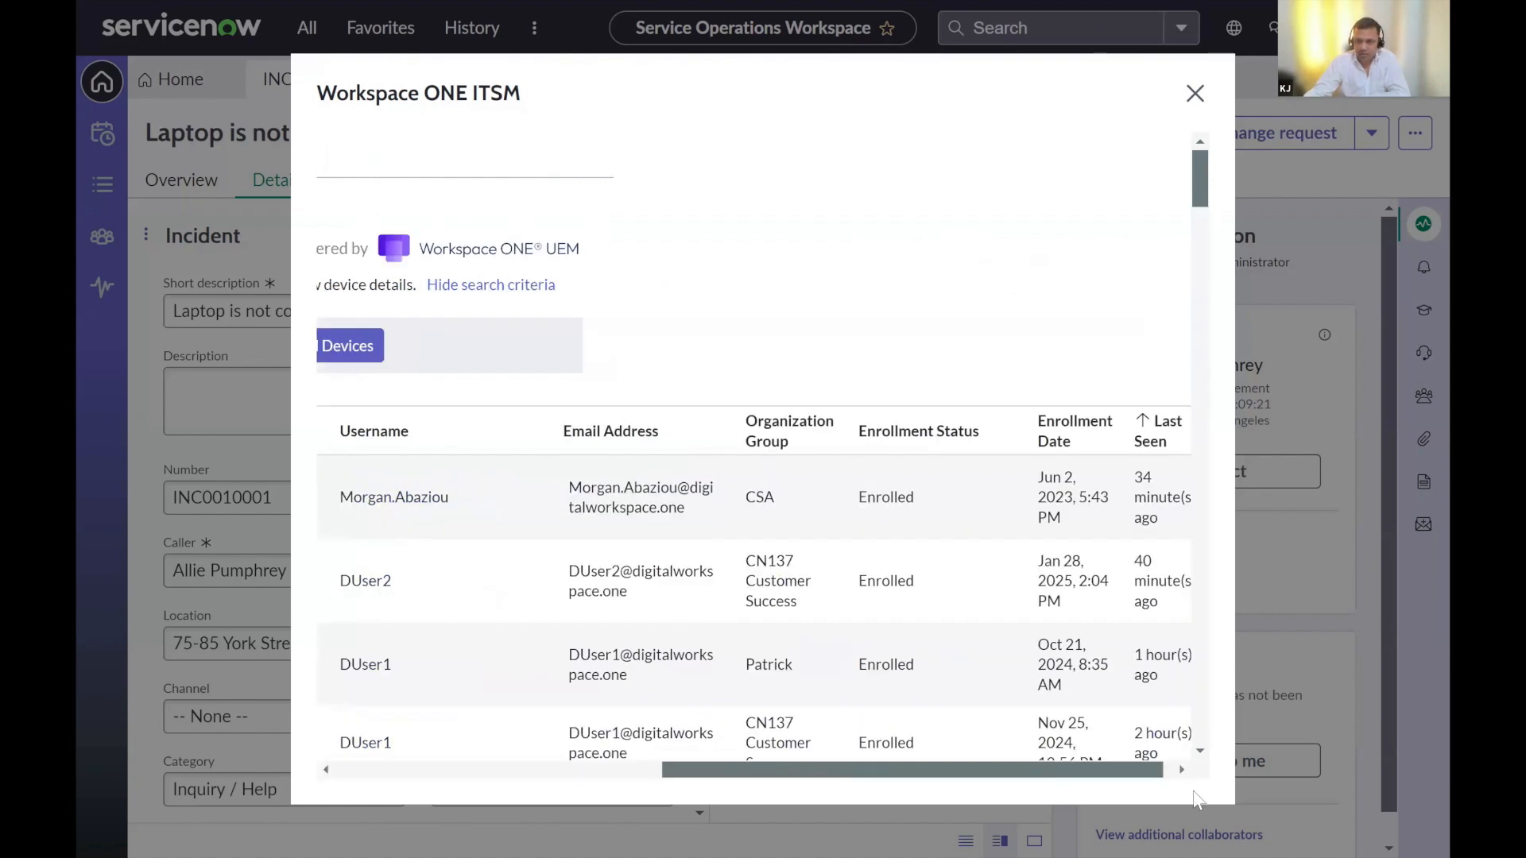
drag(1181, 797, 656, 757)
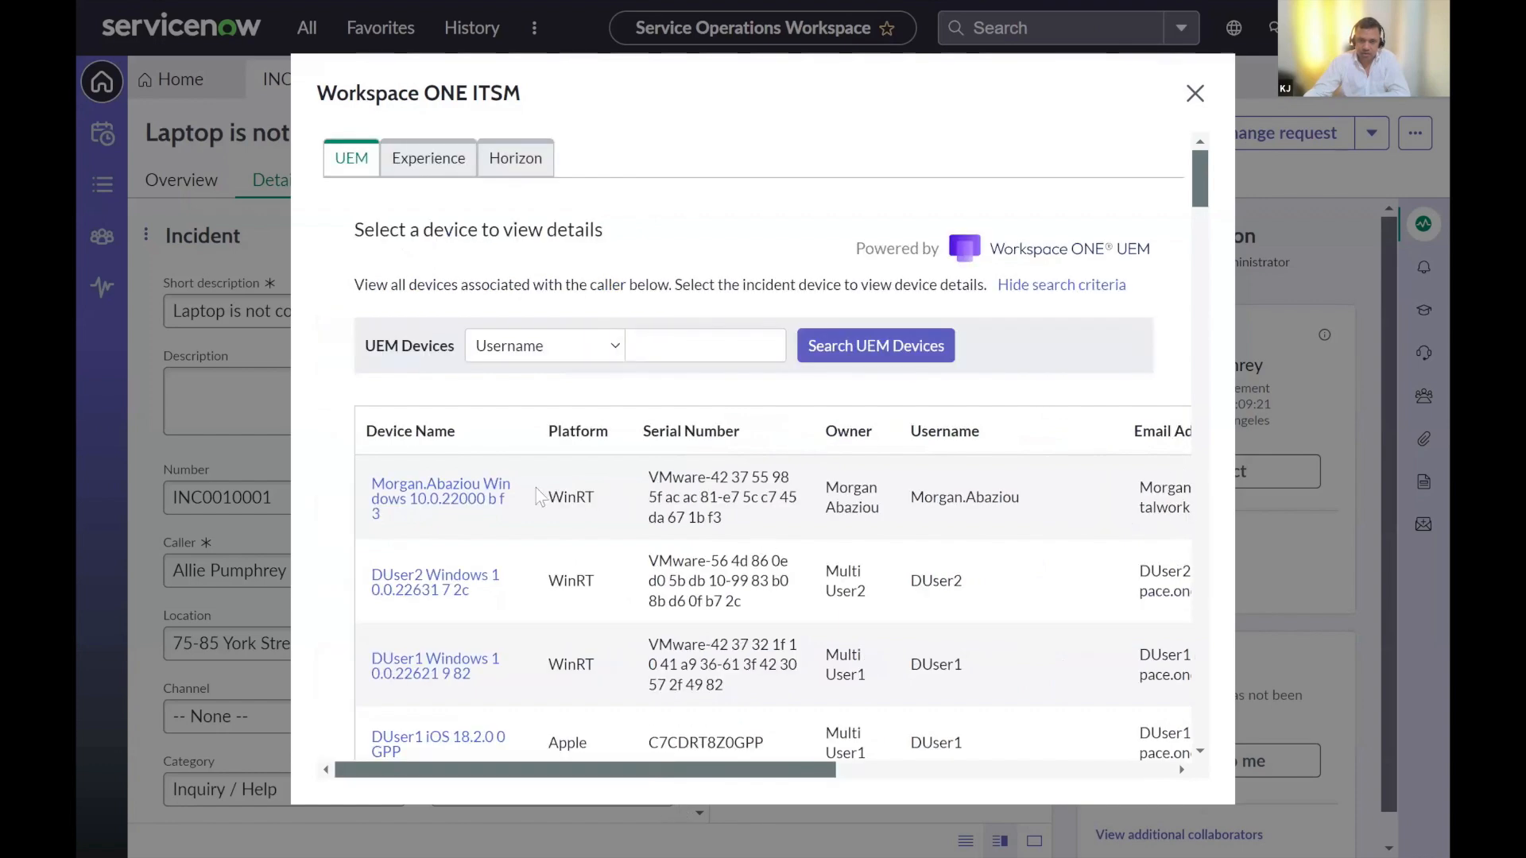
scroll(555, 561, down, 5)
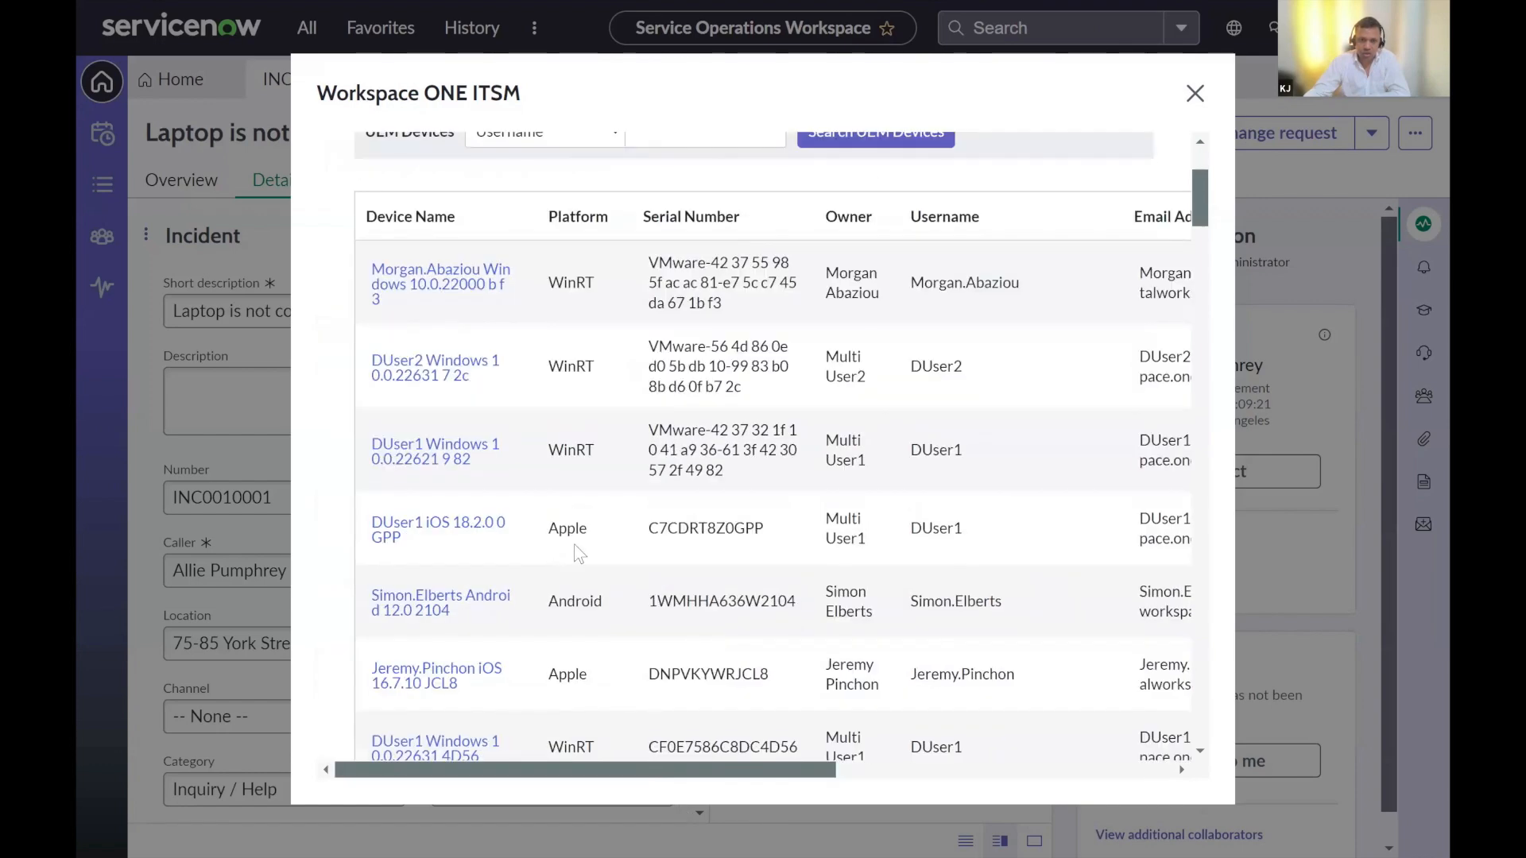
scroll(570, 508, down, 4)
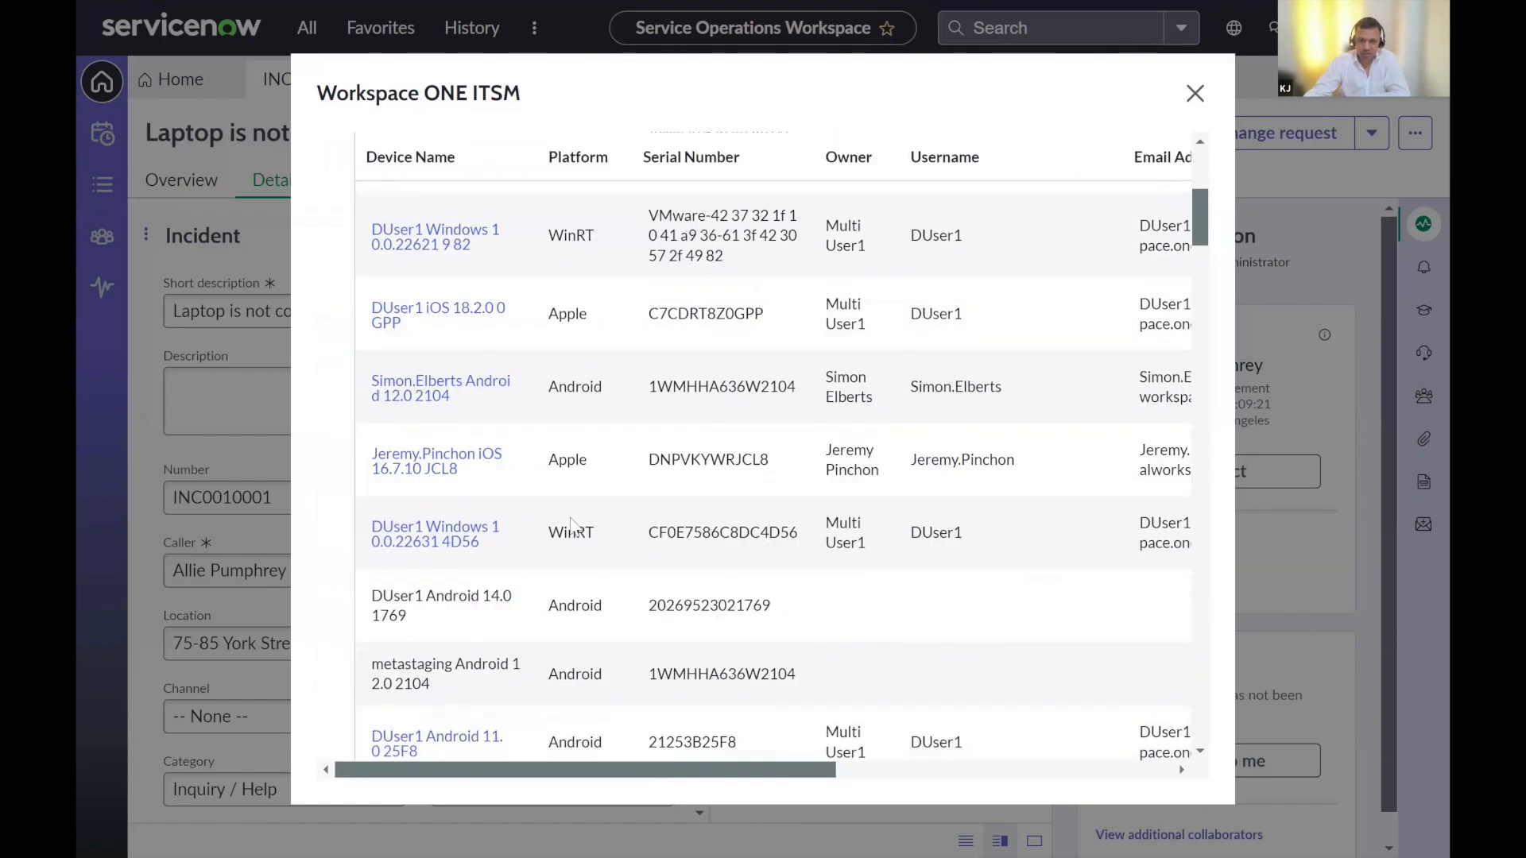
scroll(574, 591, down, 1)
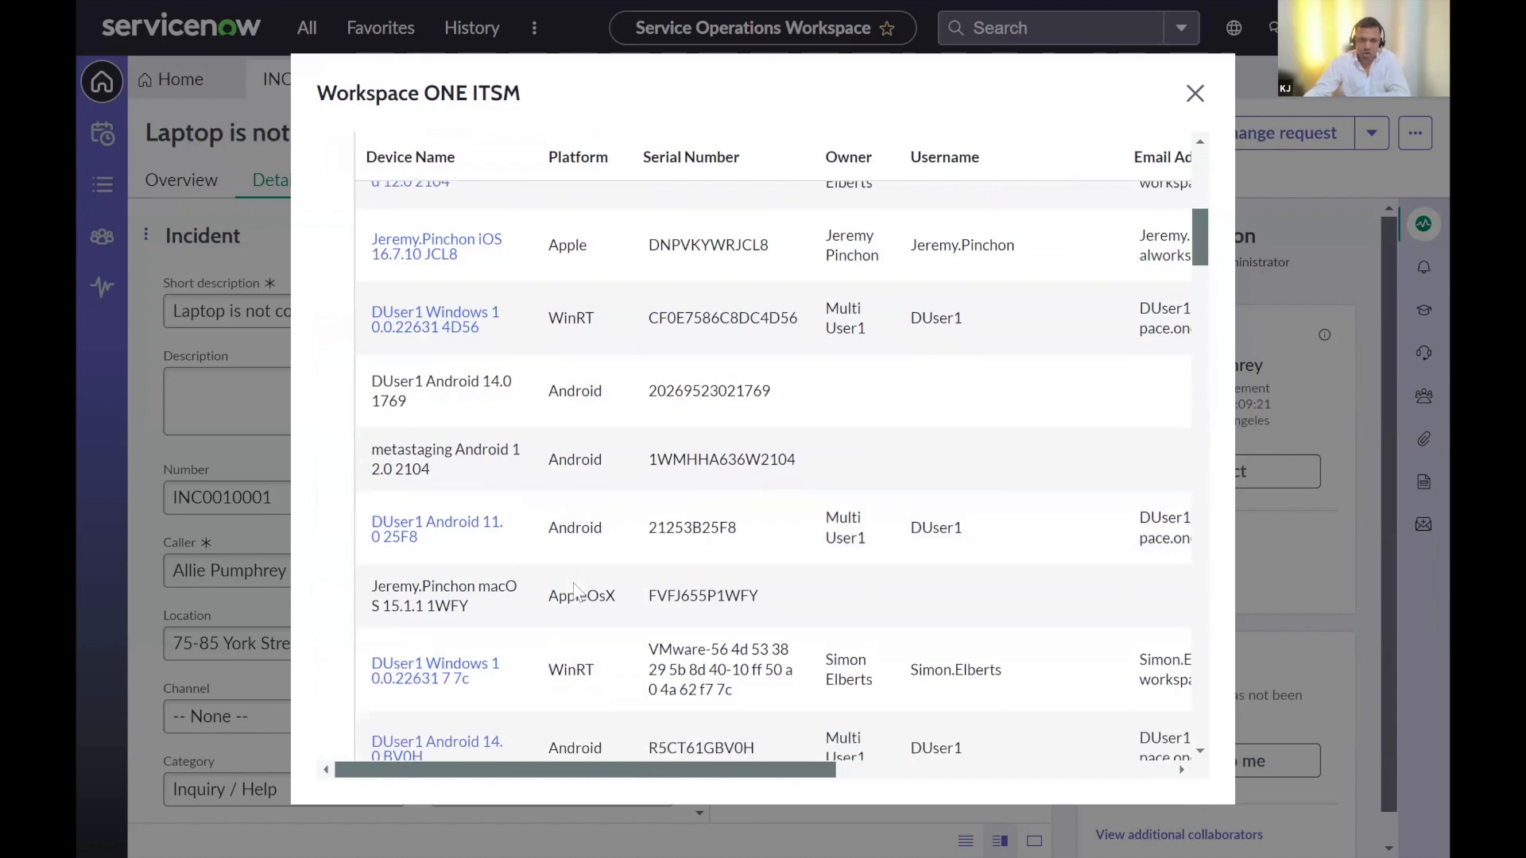
scroll(574, 590, down, 4)
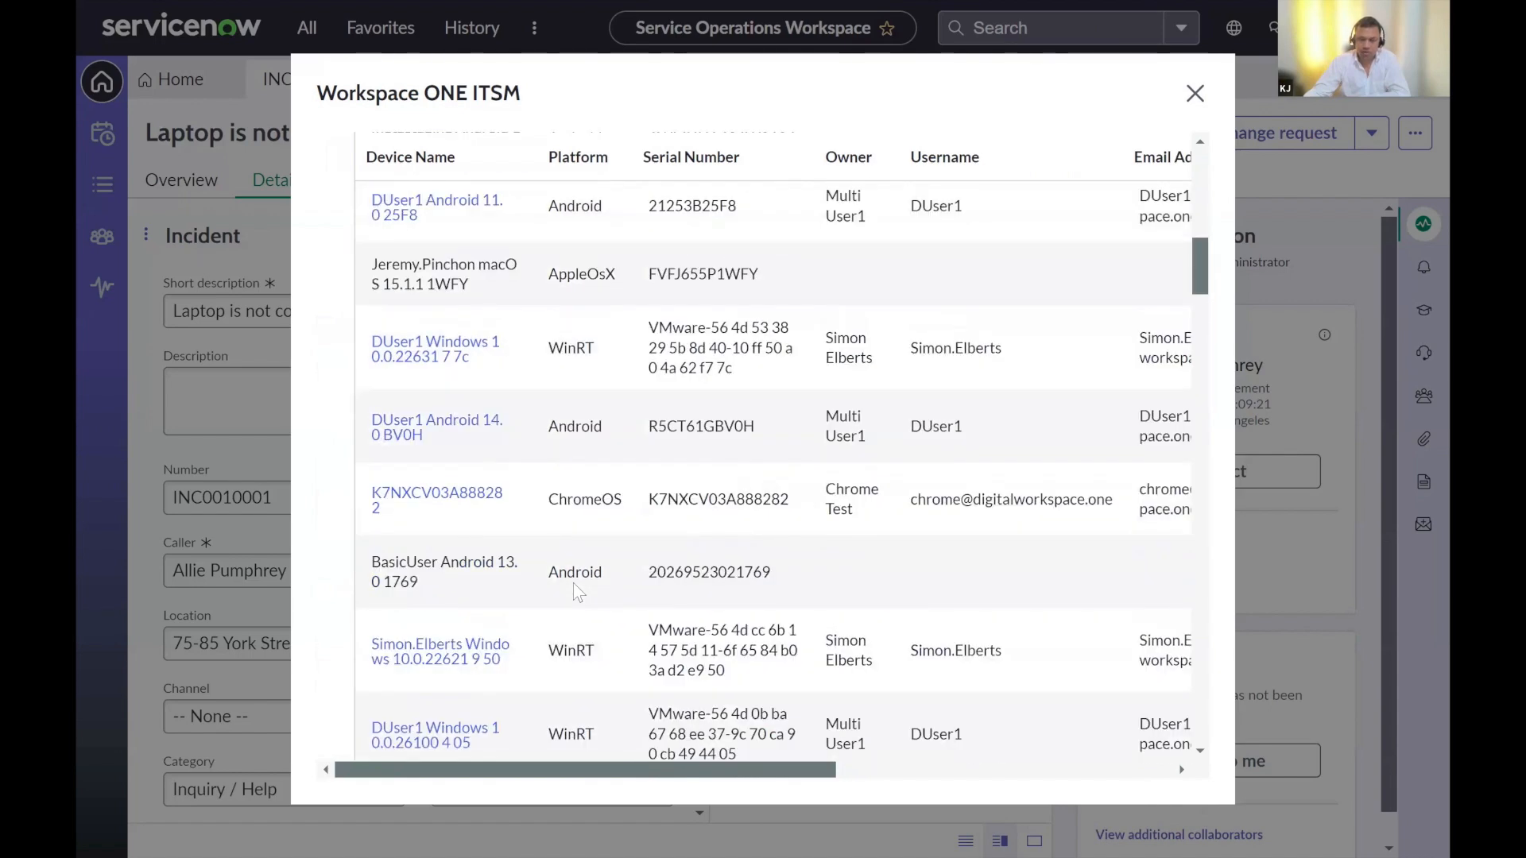
scroll(574, 589, down, 3)
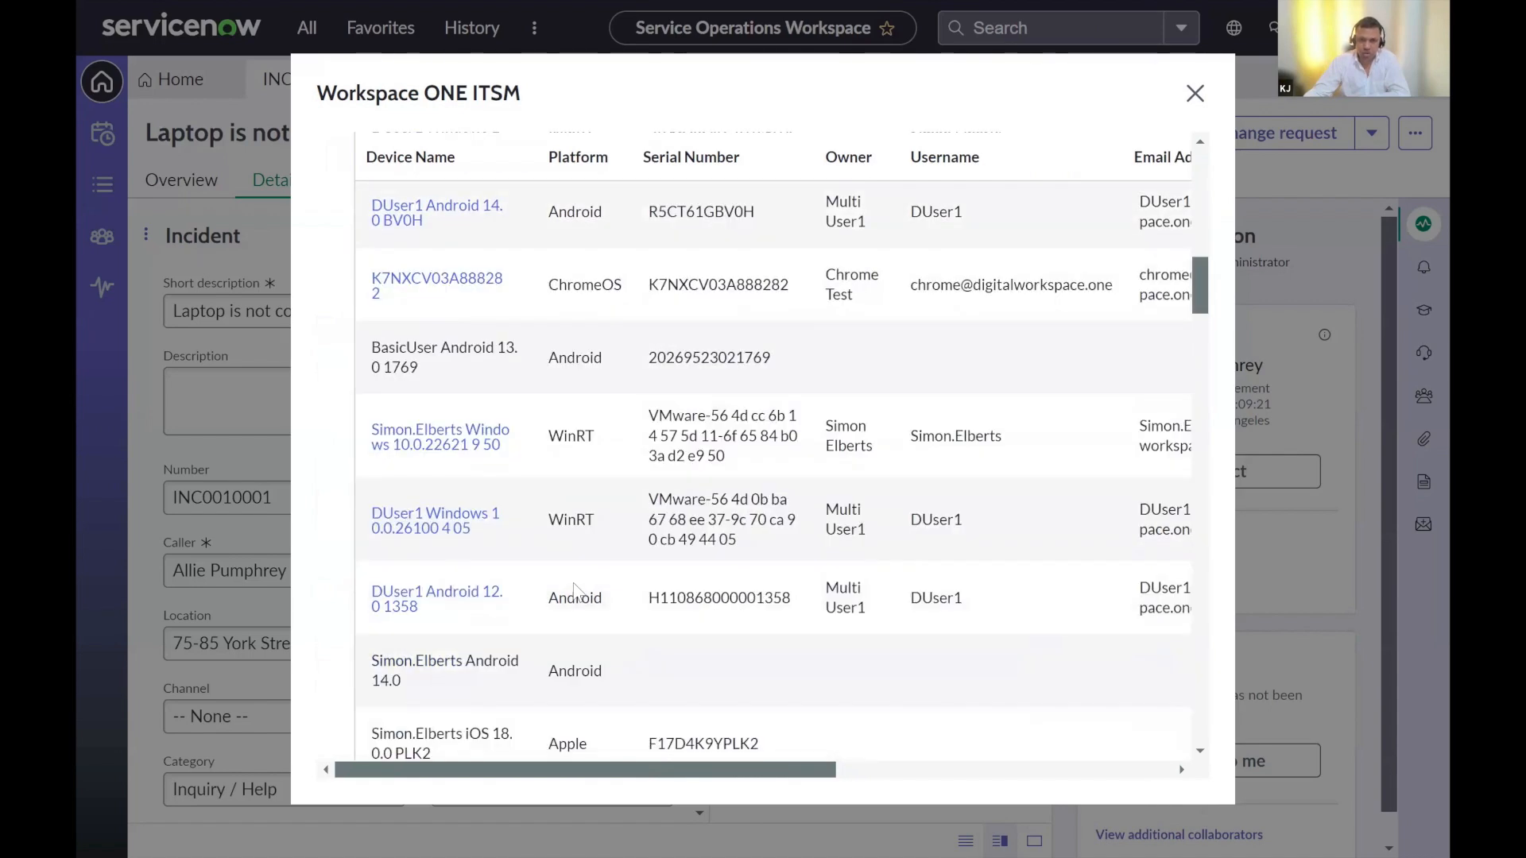
scroll(574, 592, up, 10)
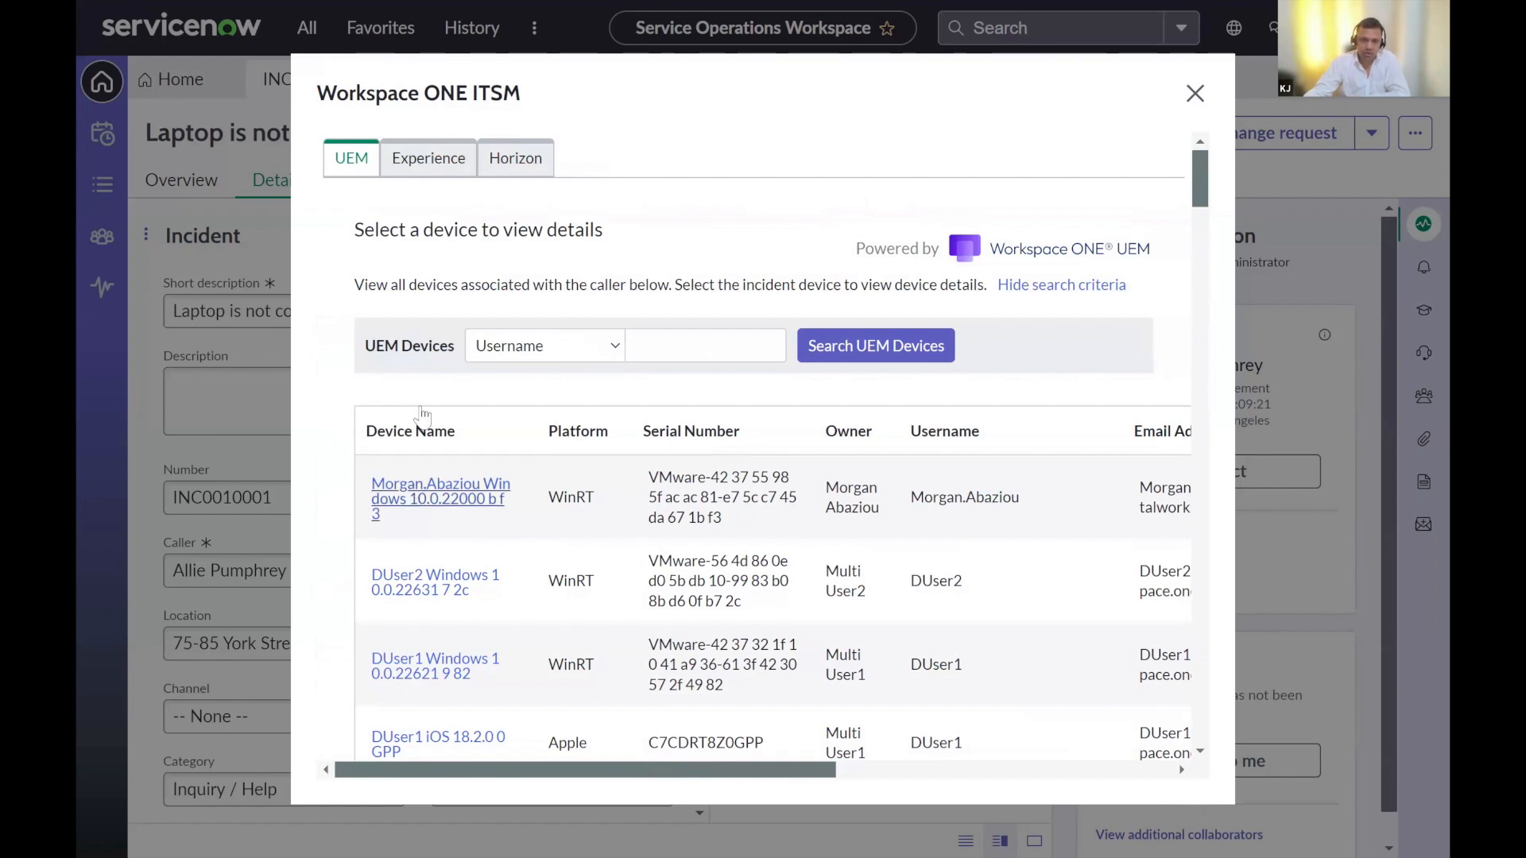
- Open the details of the first listed Windows 10.0.22000 device, review its make/model and additional details, and show its profiles
click(430, 501)
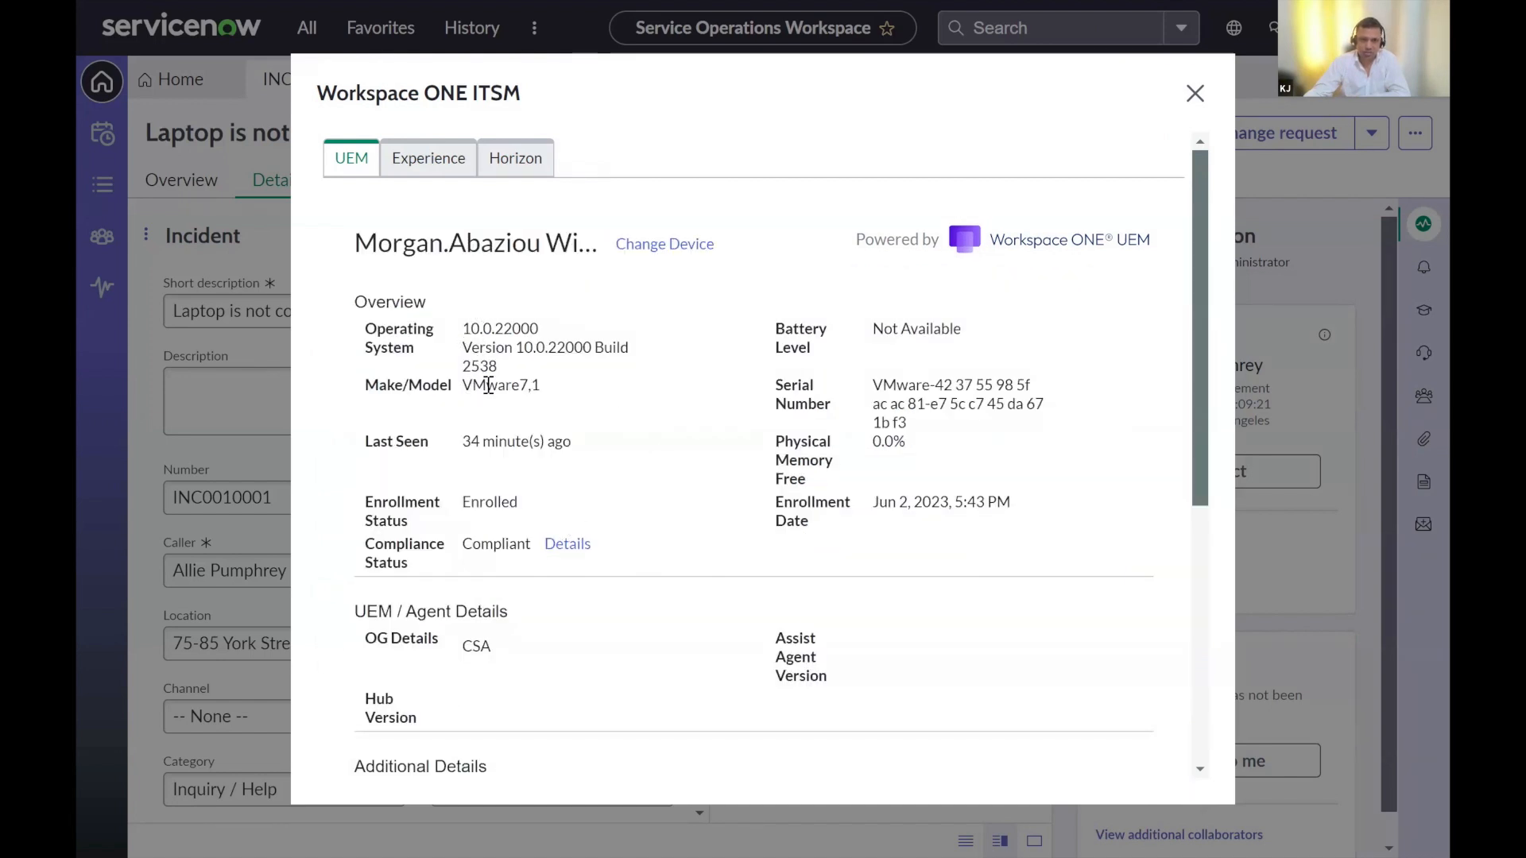
drag(477, 386, 523, 383)
scroll(500, 606, down, 5)
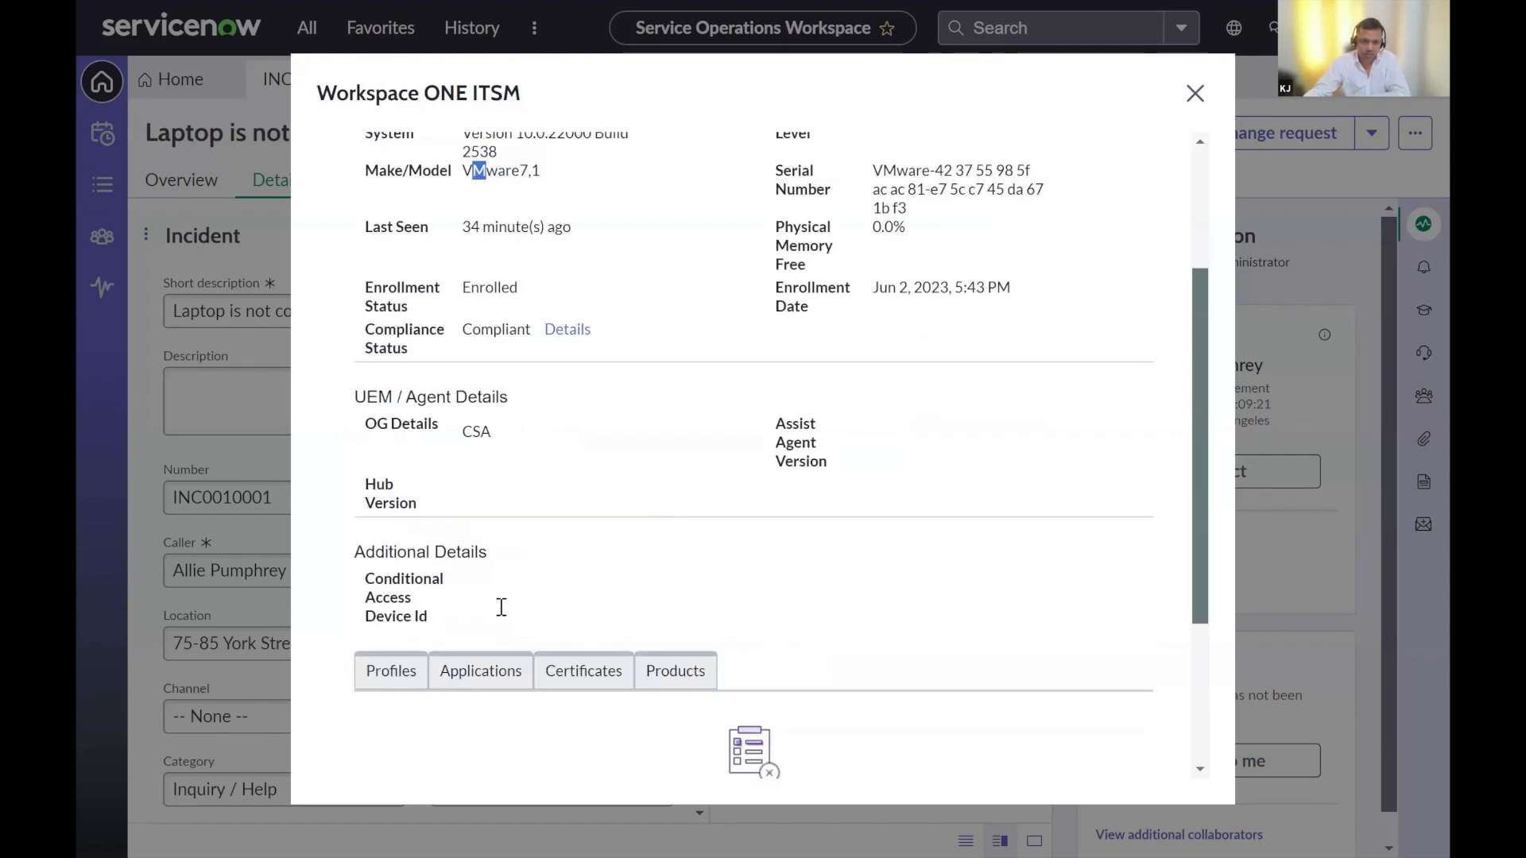
click(392, 467)
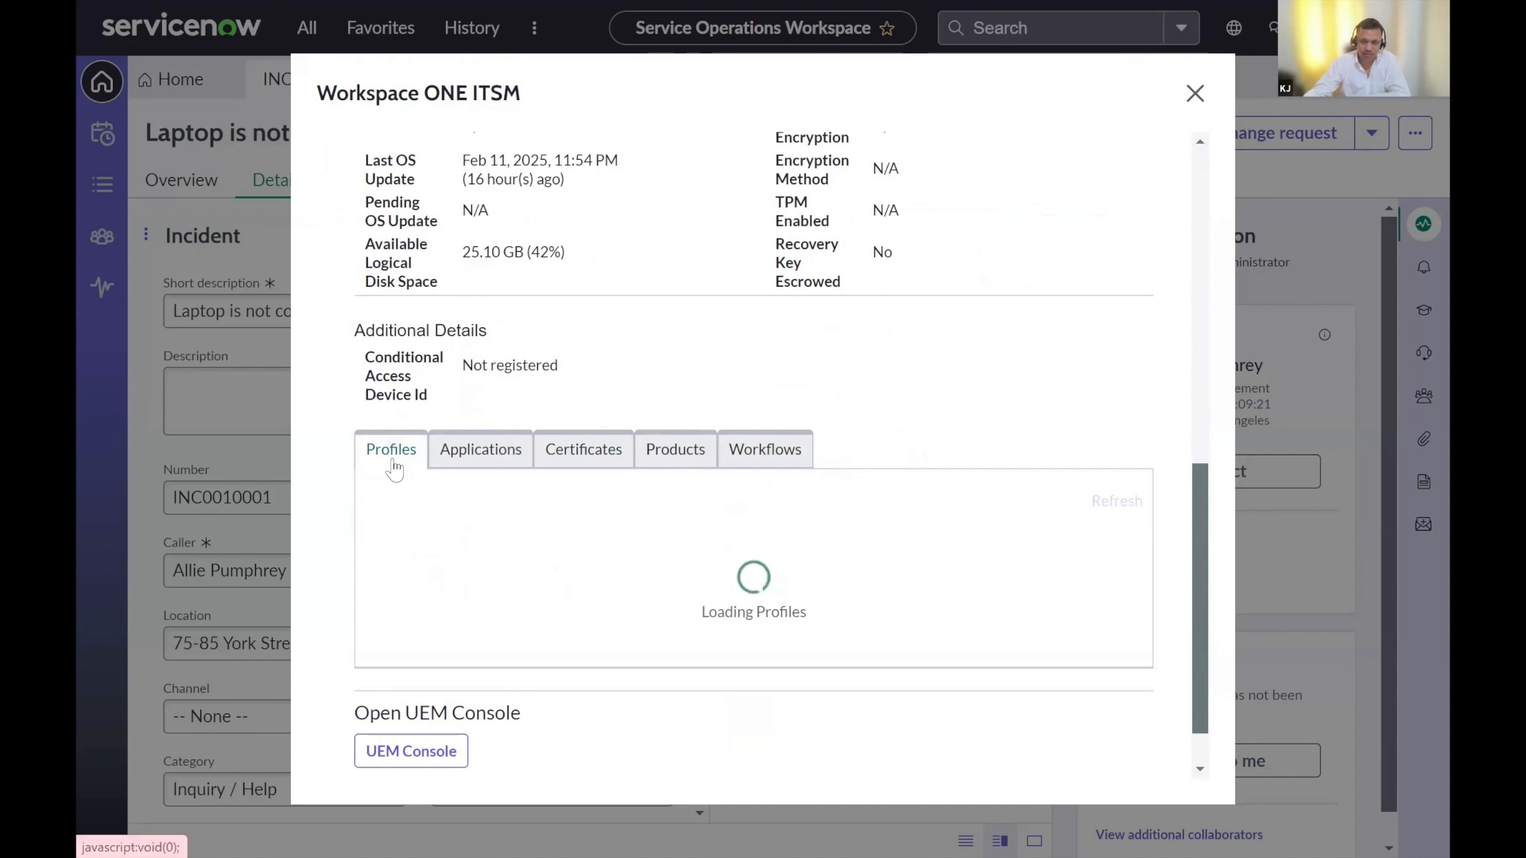
- Review the device's installed profiles, and show its application list with the install, reinstall and uninstall actions
scroll(999, 606, down, 2)
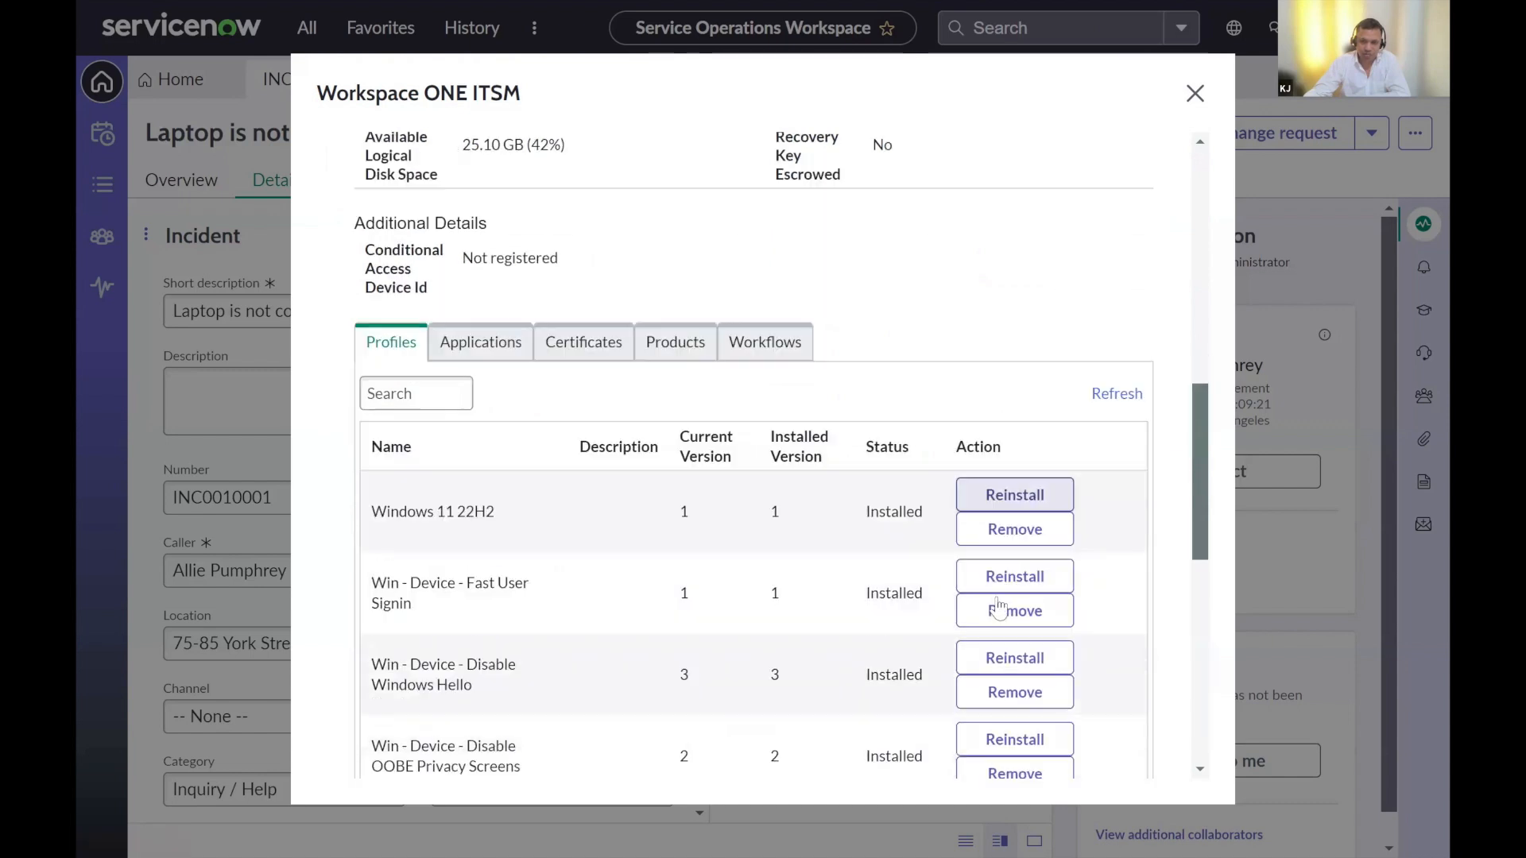
scroll(999, 607, up, 1)
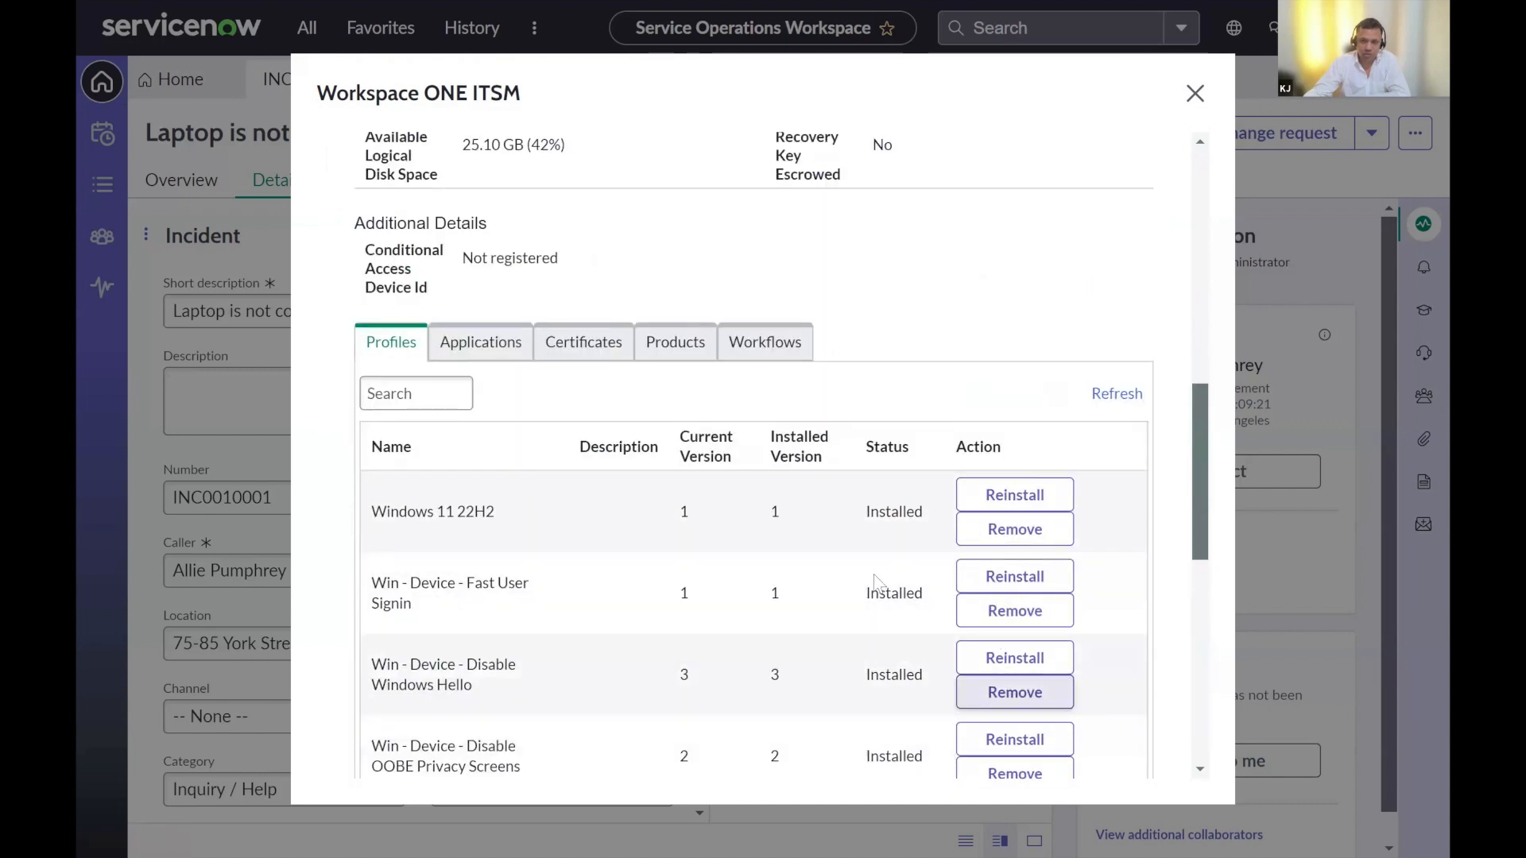
click(480, 343)
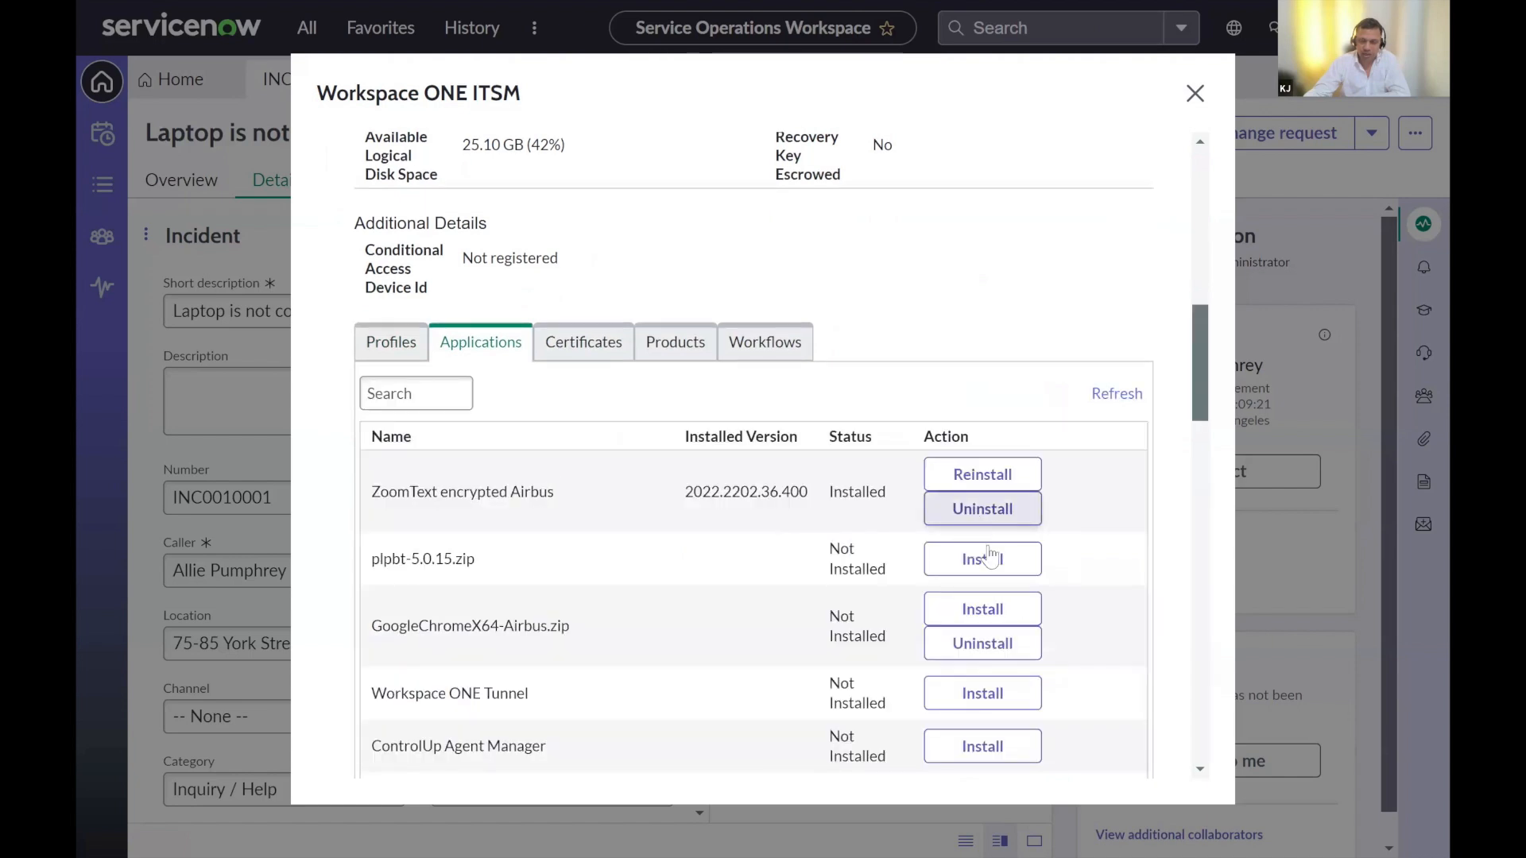
scroll(985, 556, down, 4)
scroll(578, 453, up, 5)
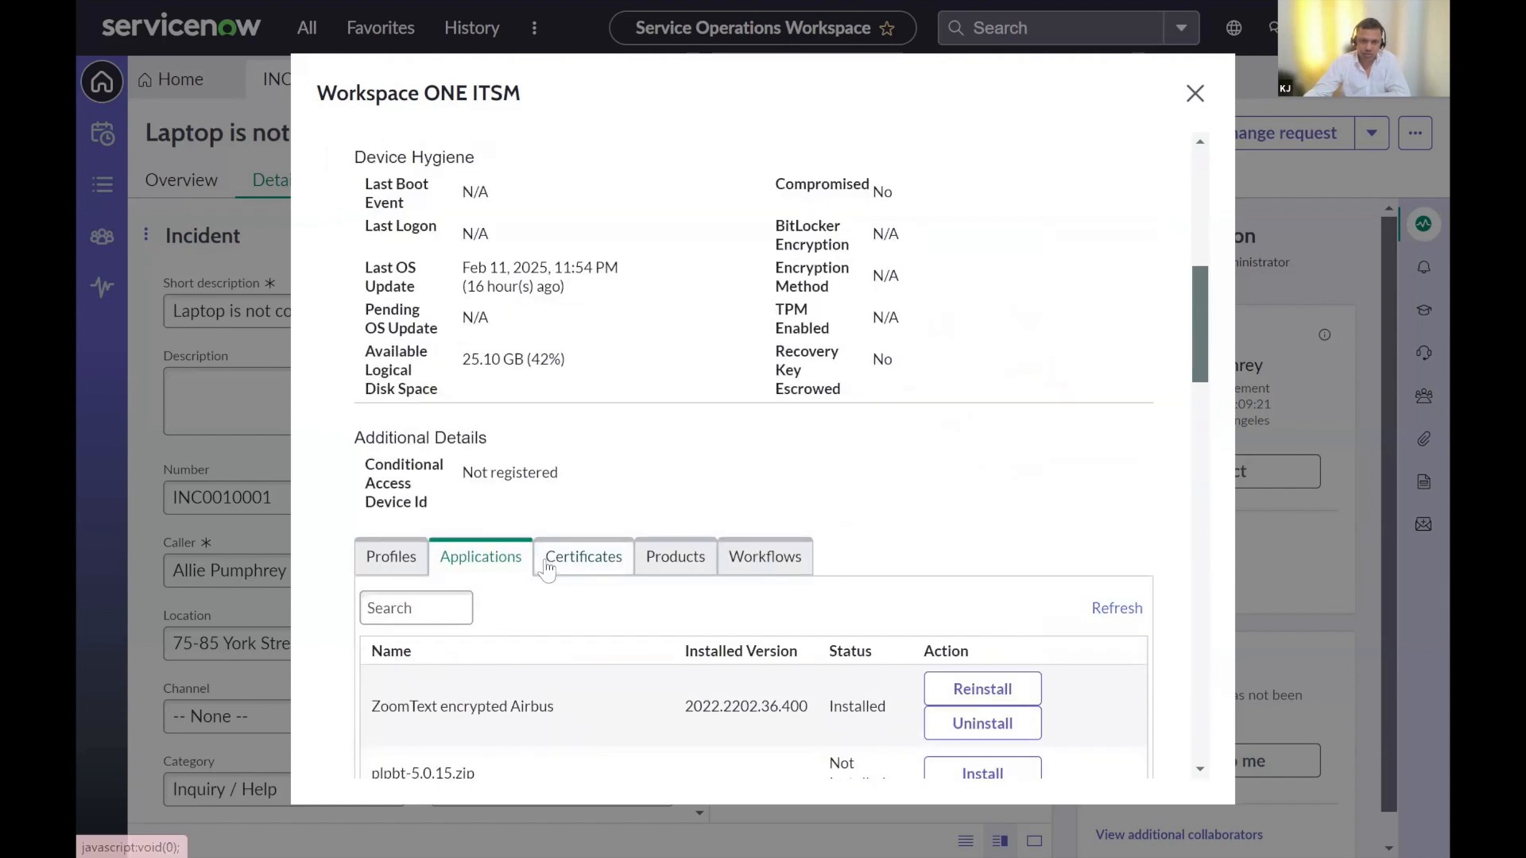
- Review the device's certificates, and show its products, highlighting the product named Fix for CVE-2024-9186
click(604, 565)
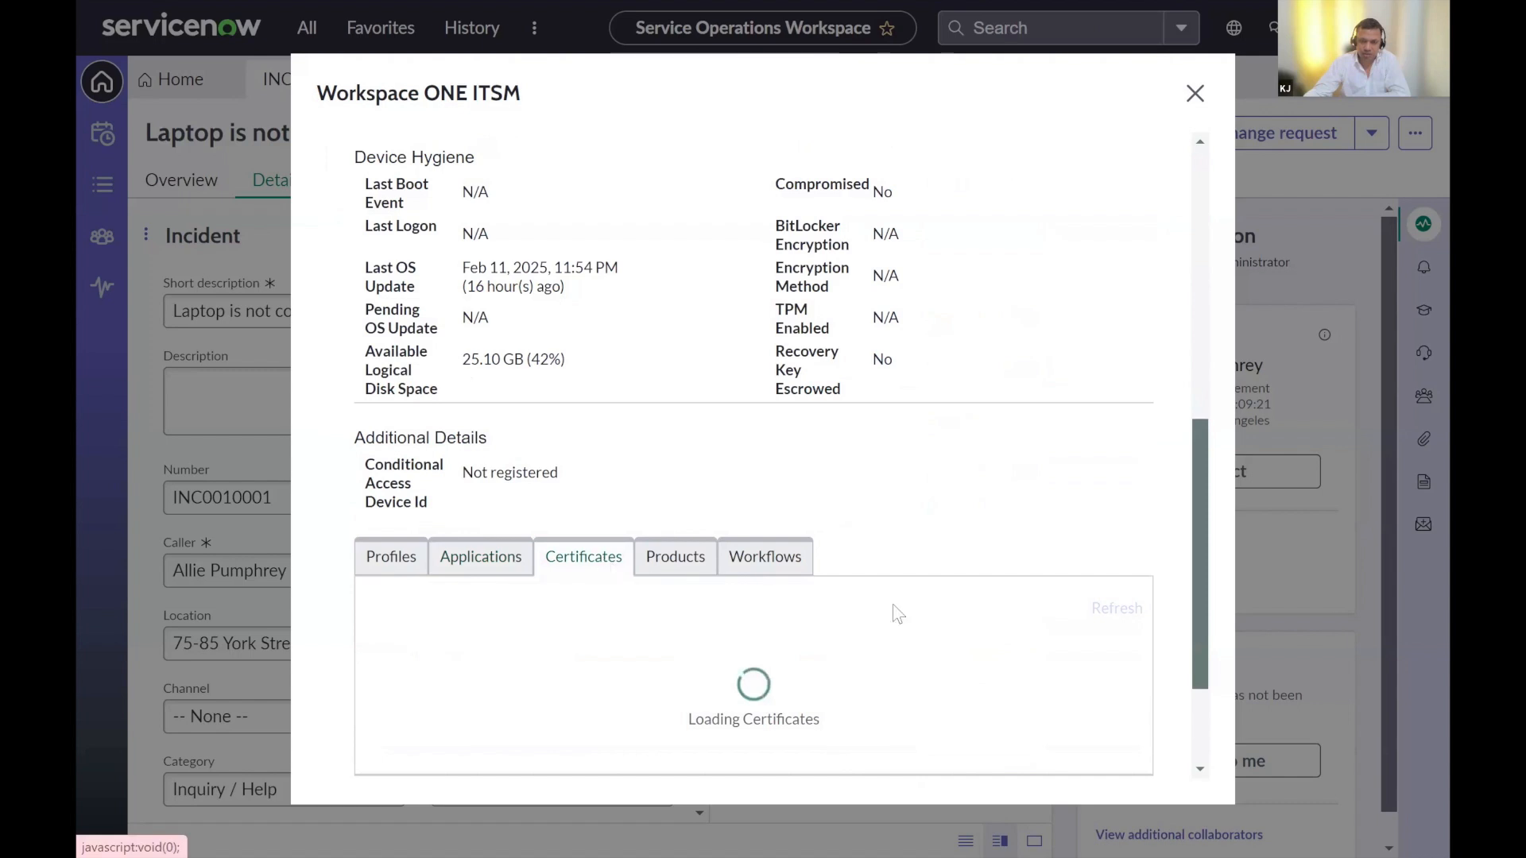
scroll(893, 612, down, 4)
scroll(893, 604, up, 4)
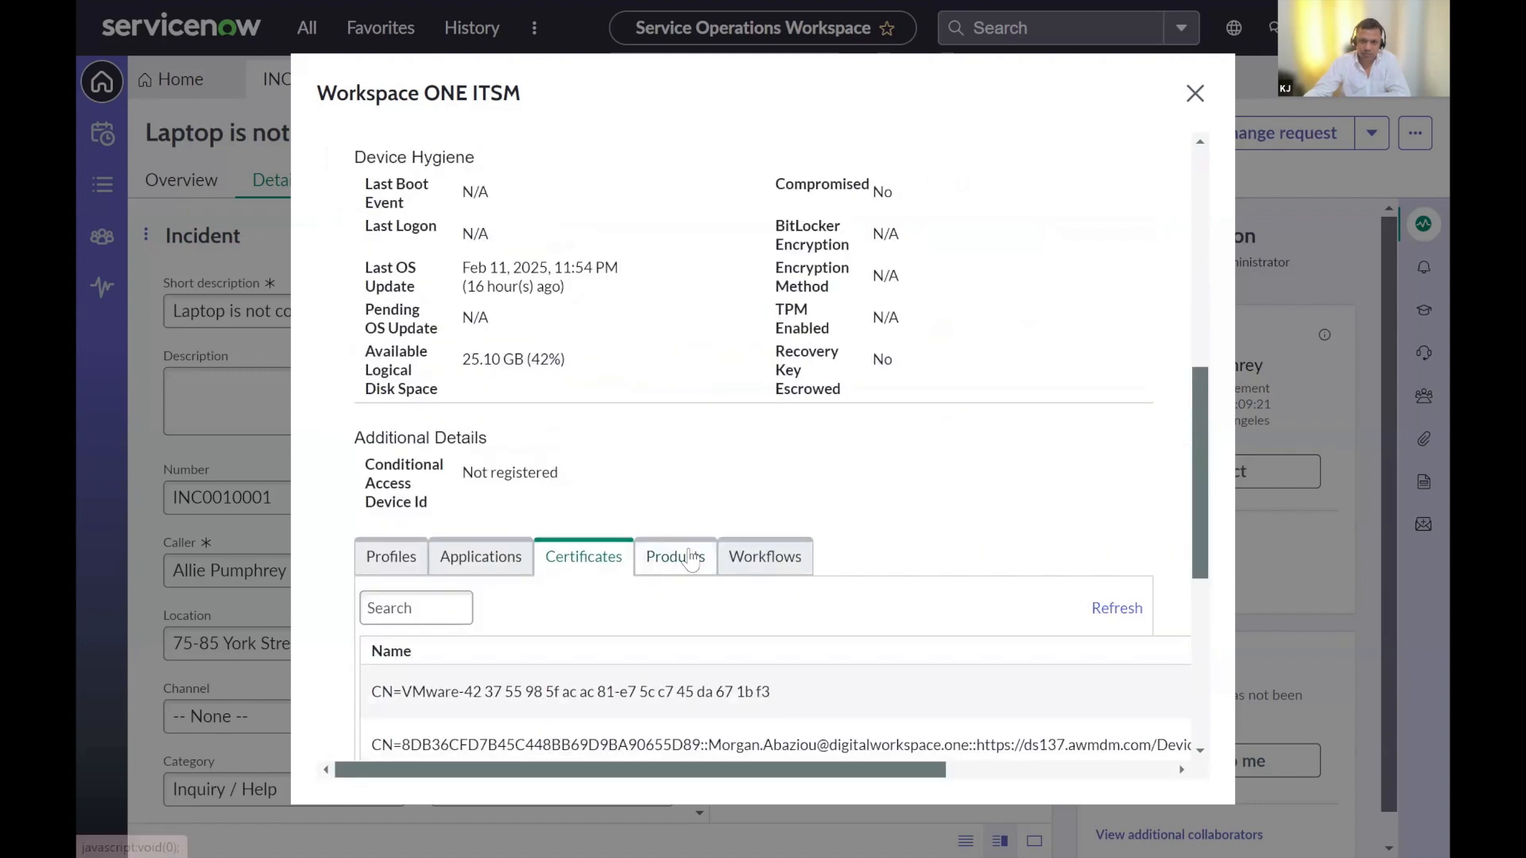
click(675, 556)
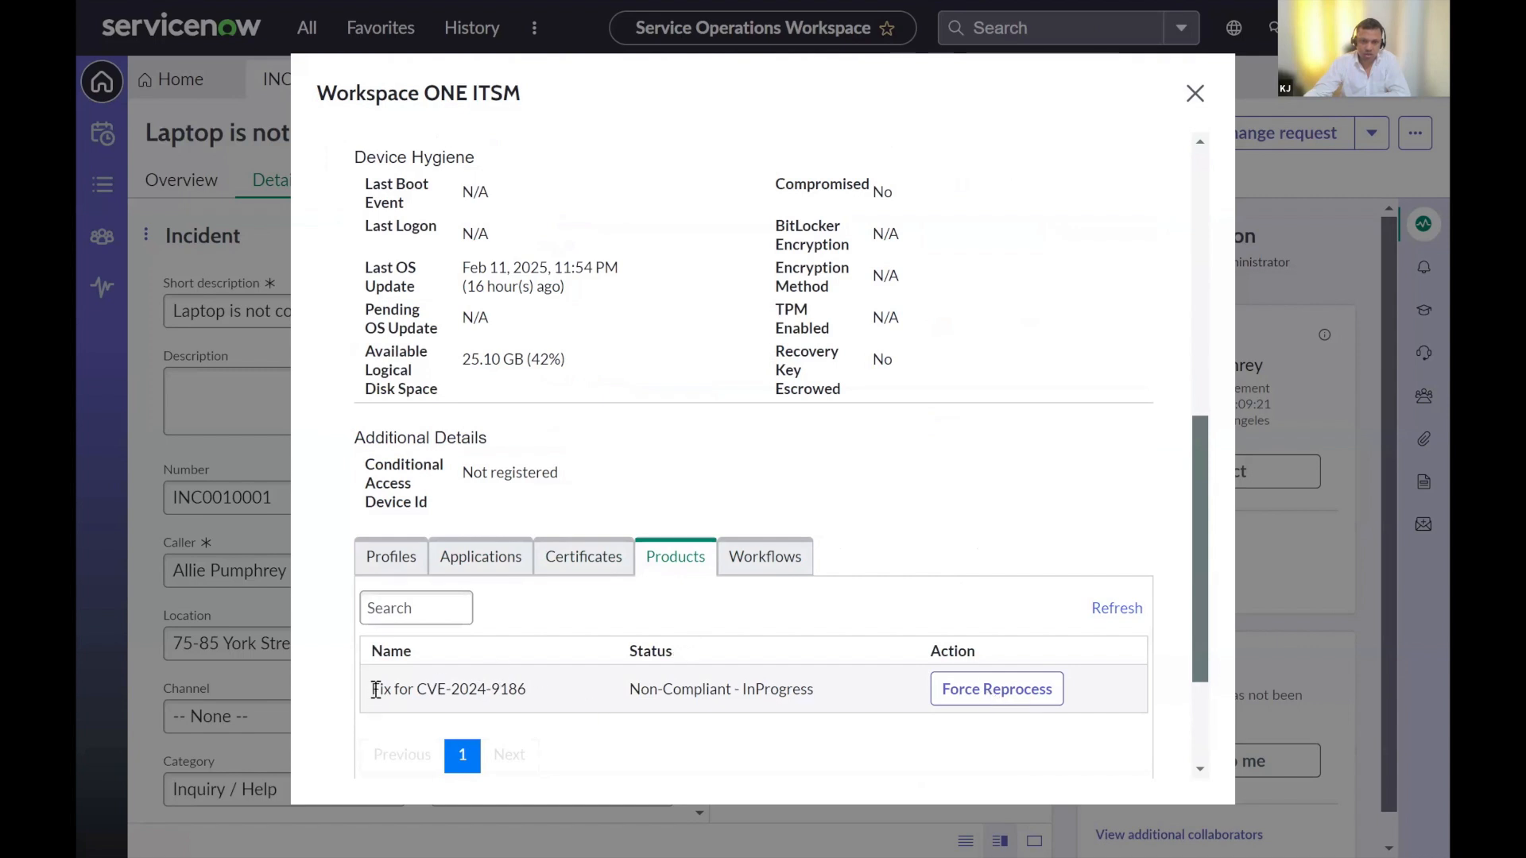
drag(375, 690, 547, 698)
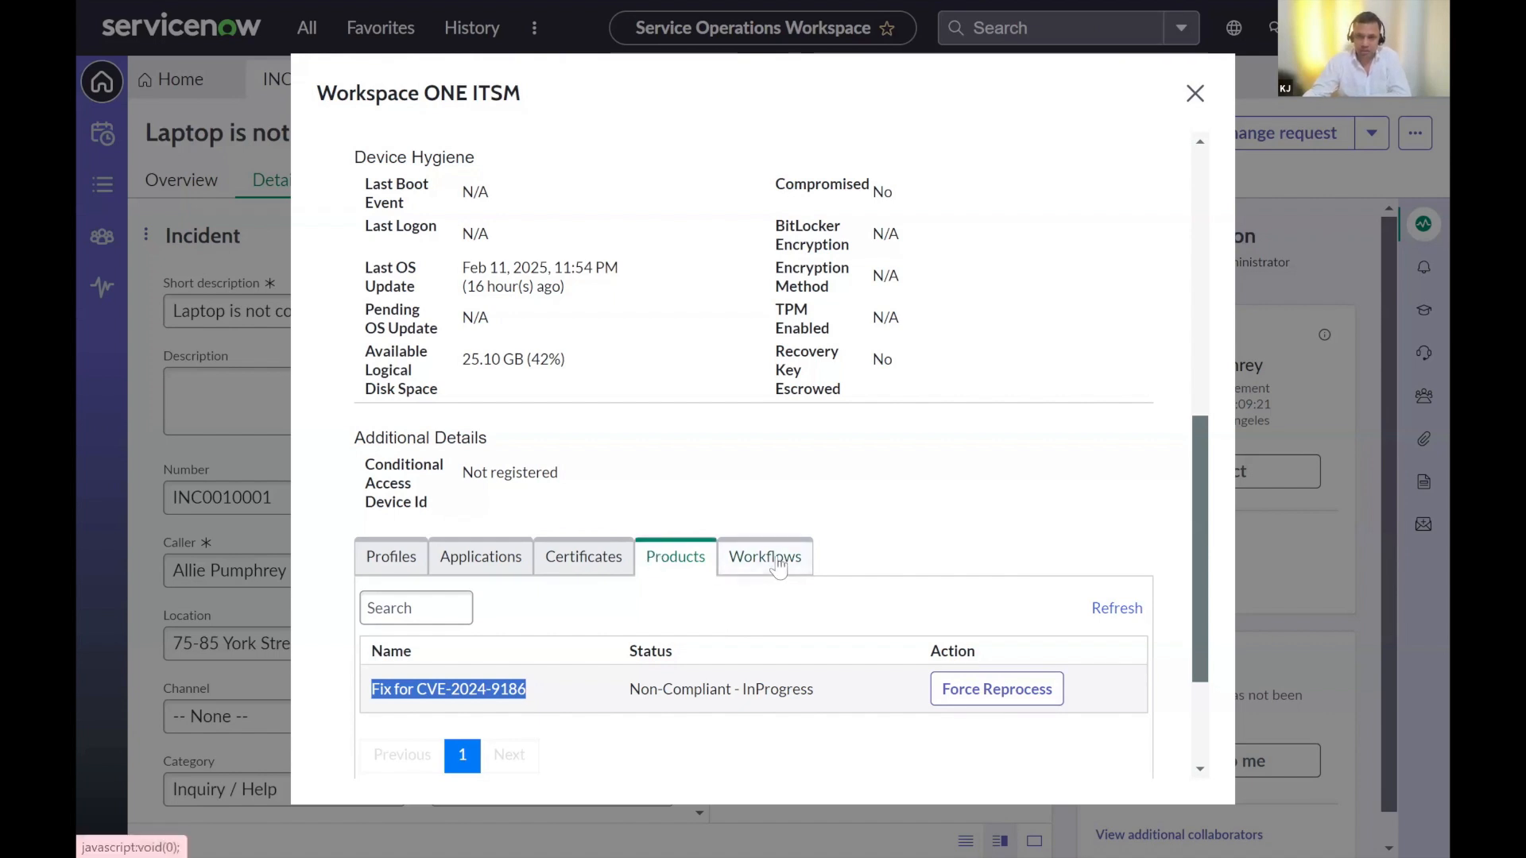
- Show the device's workflows and highlight the Fix my Wifi and Quarantine Device entries
click(778, 567)
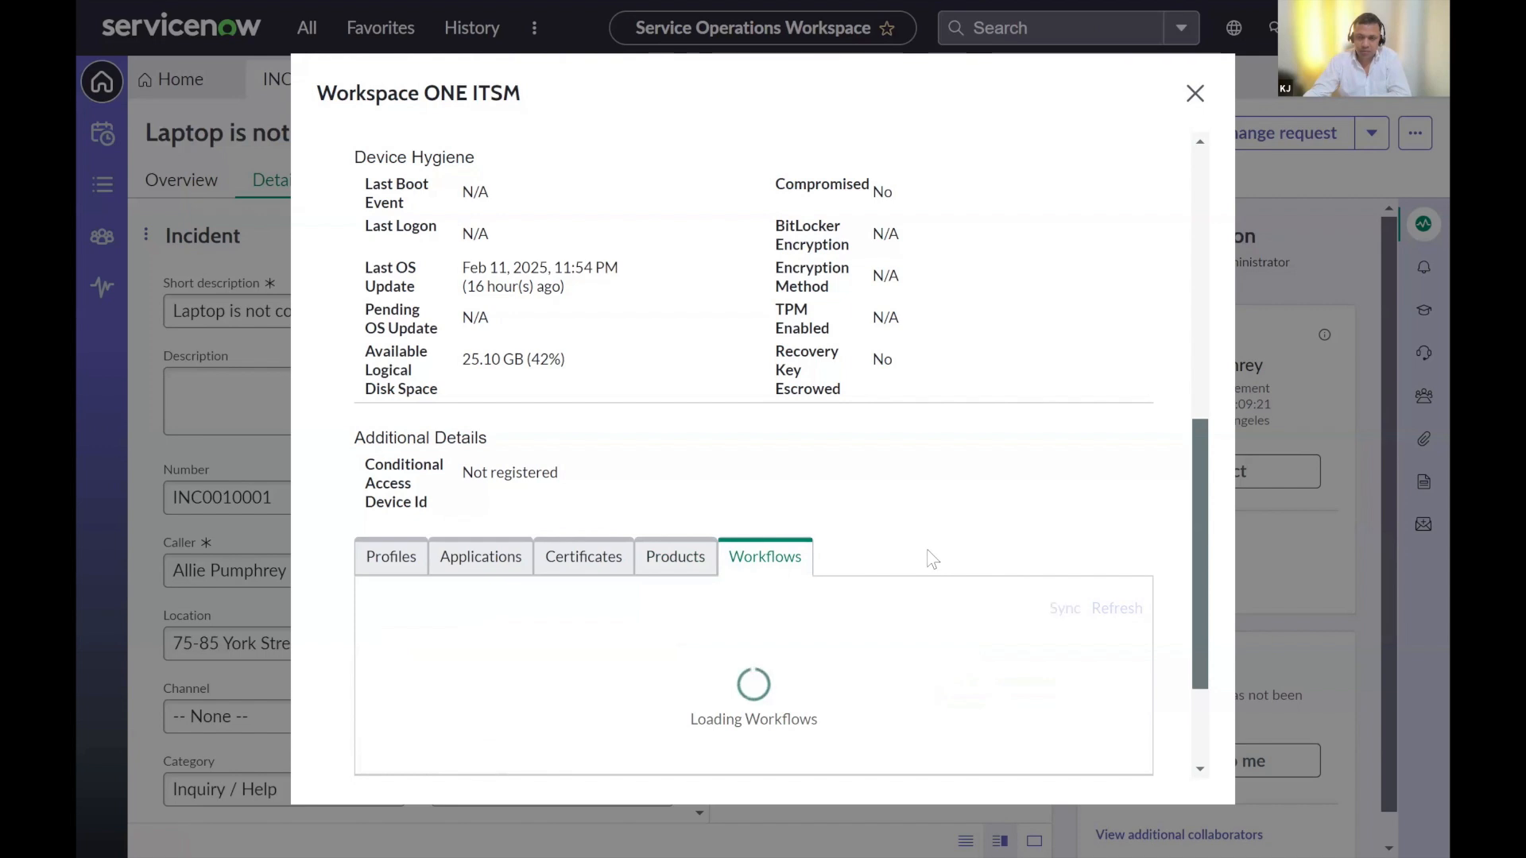
scroll(932, 559, down, 2)
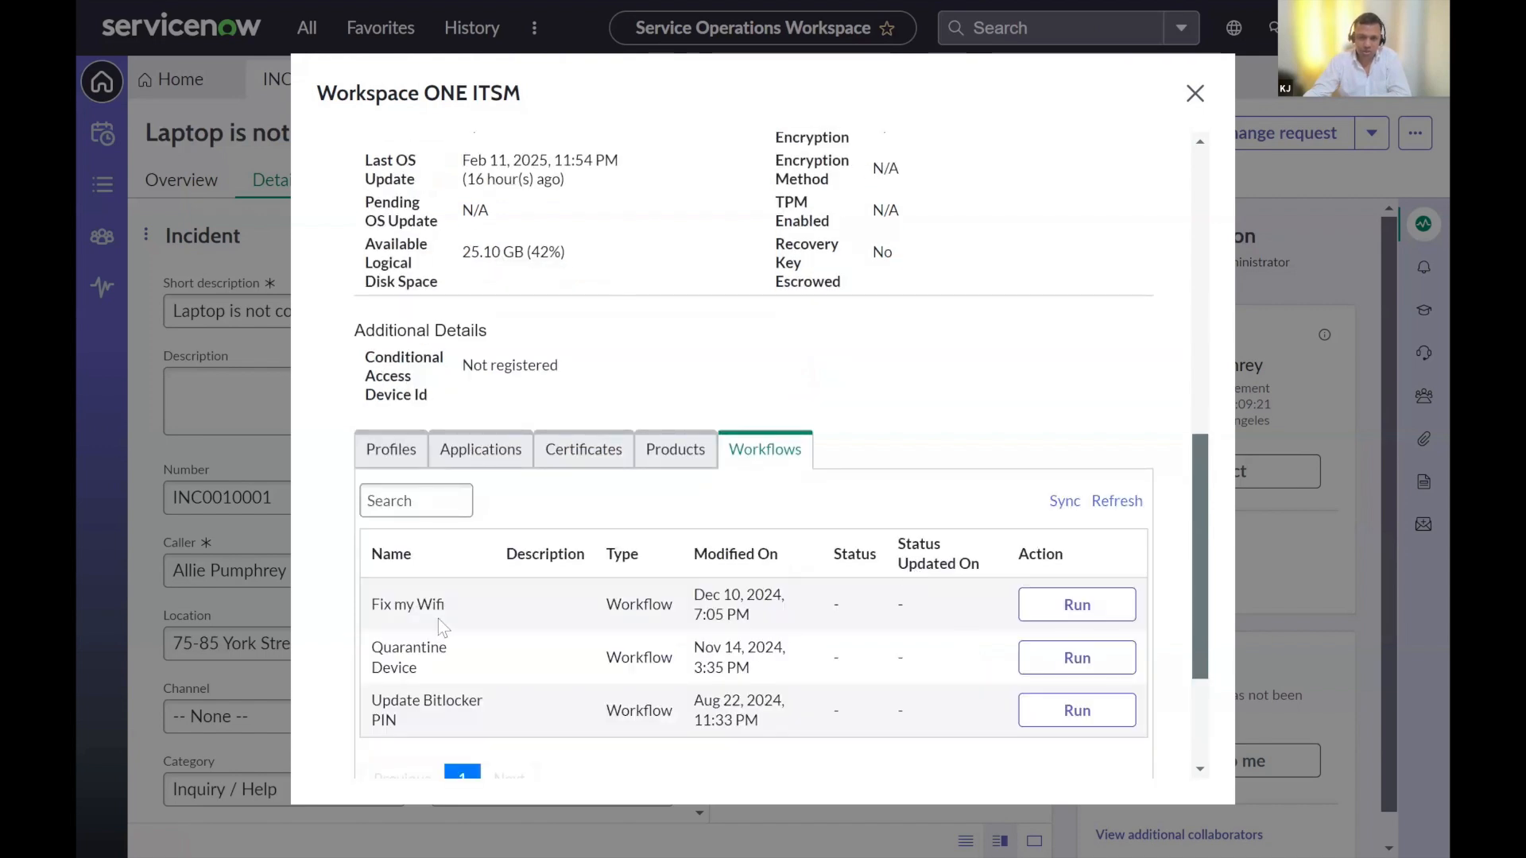
drag(380, 606, 423, 612)
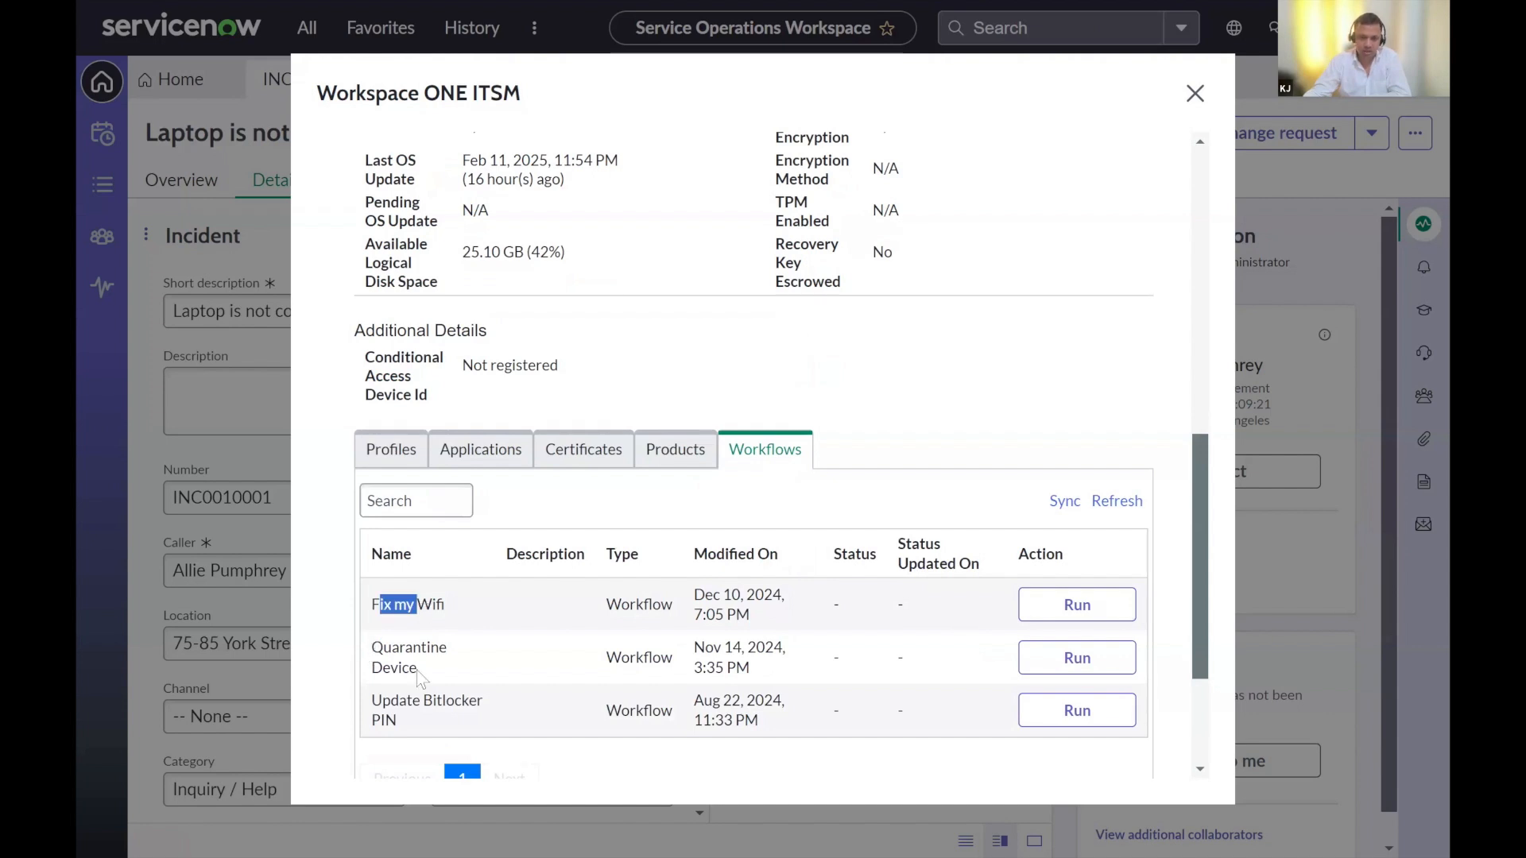
drag(371, 648, 419, 676)
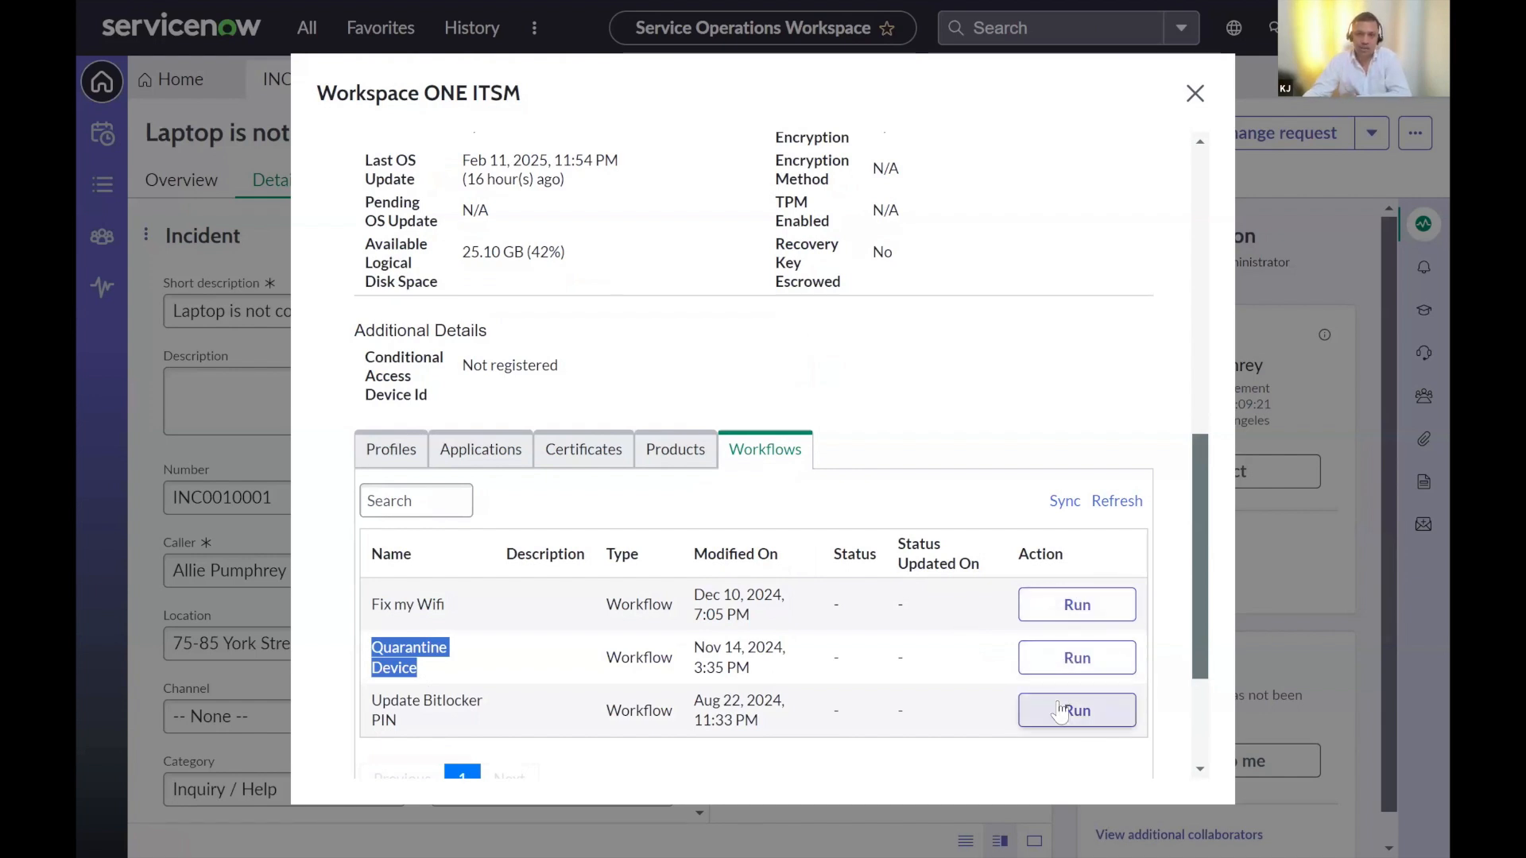
scroll(911, 677, down, 3)
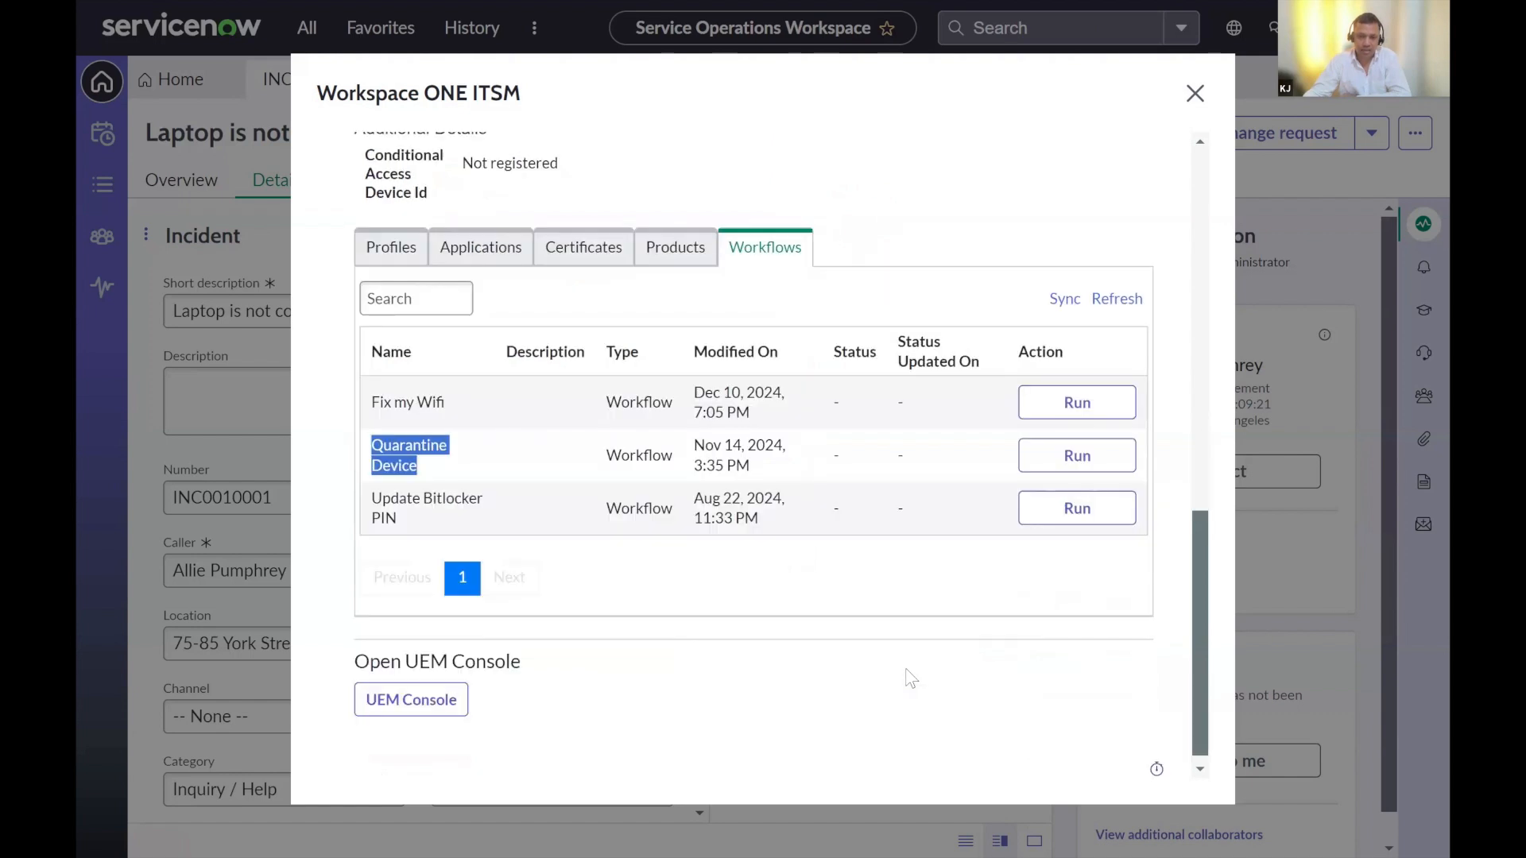
- Examine the device actions offered for the device, along with its Experience score, contributors and device events
scroll(936, 665, up, 10)
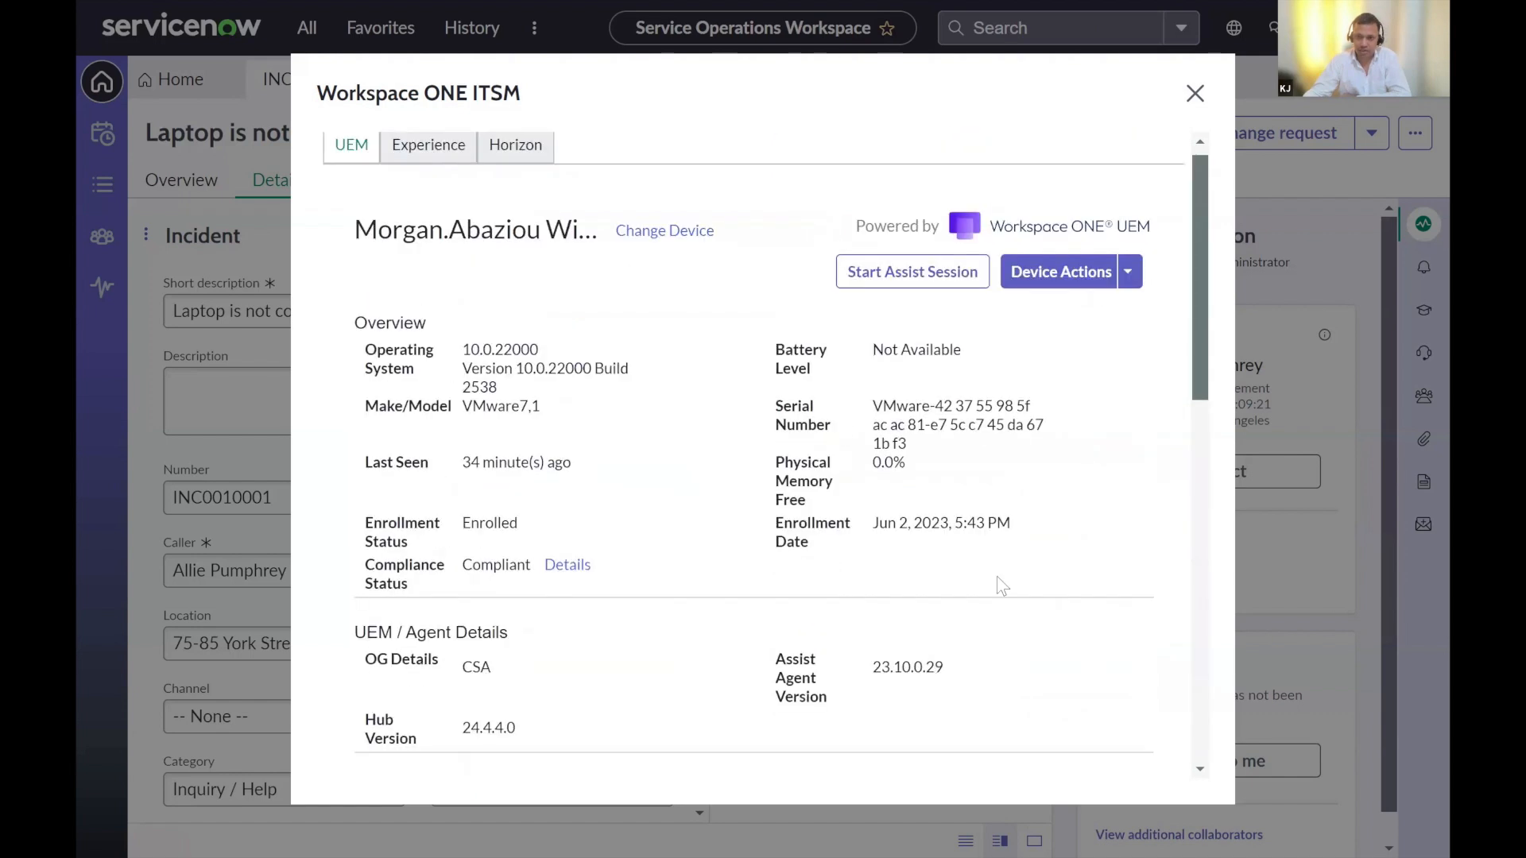
click(1128, 286)
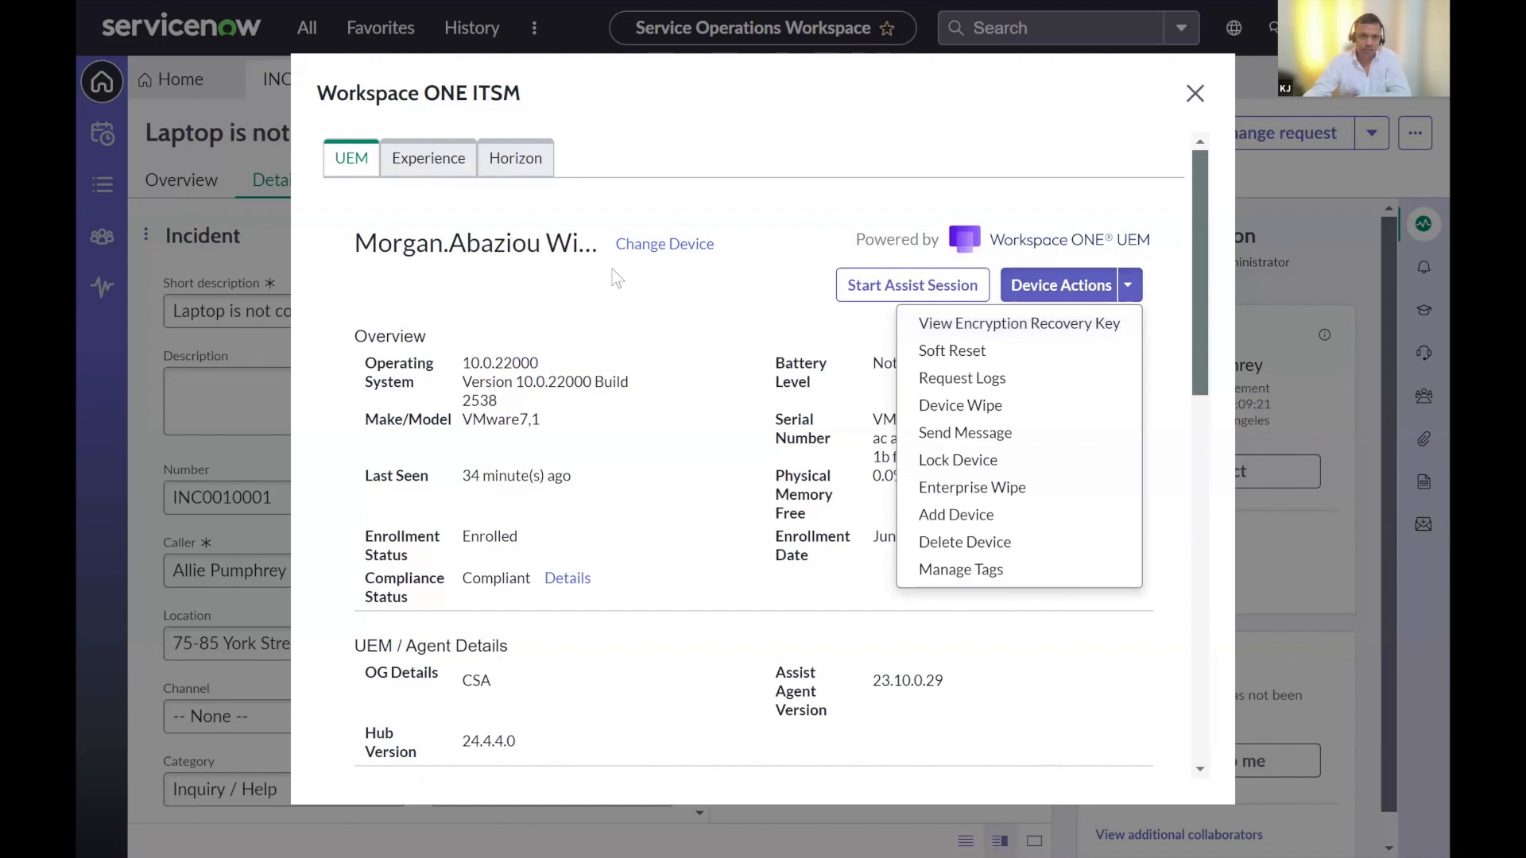
click(428, 159)
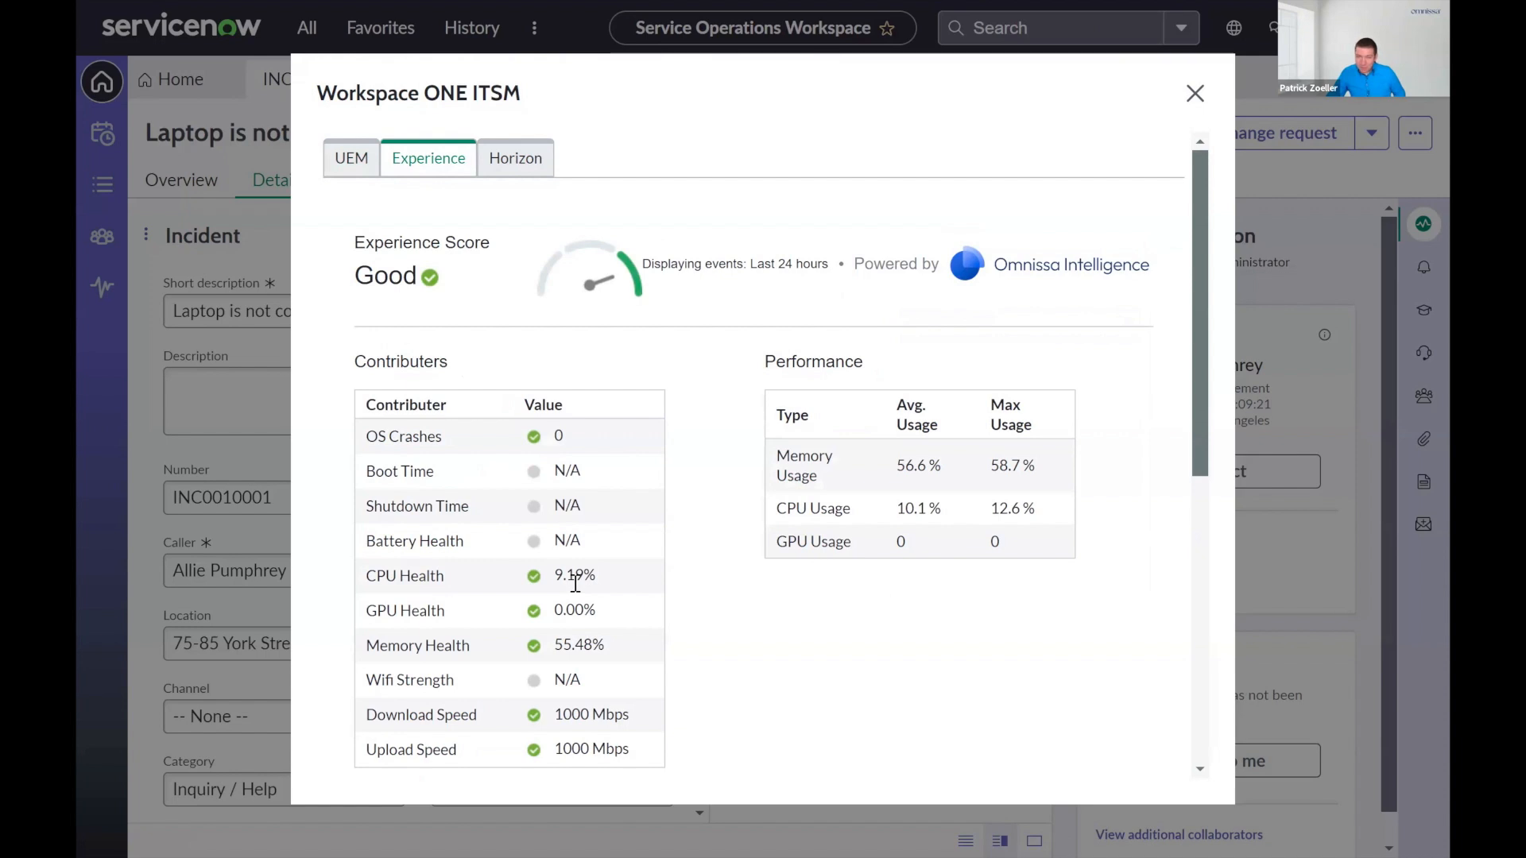
scroll(573, 583, down, 5)
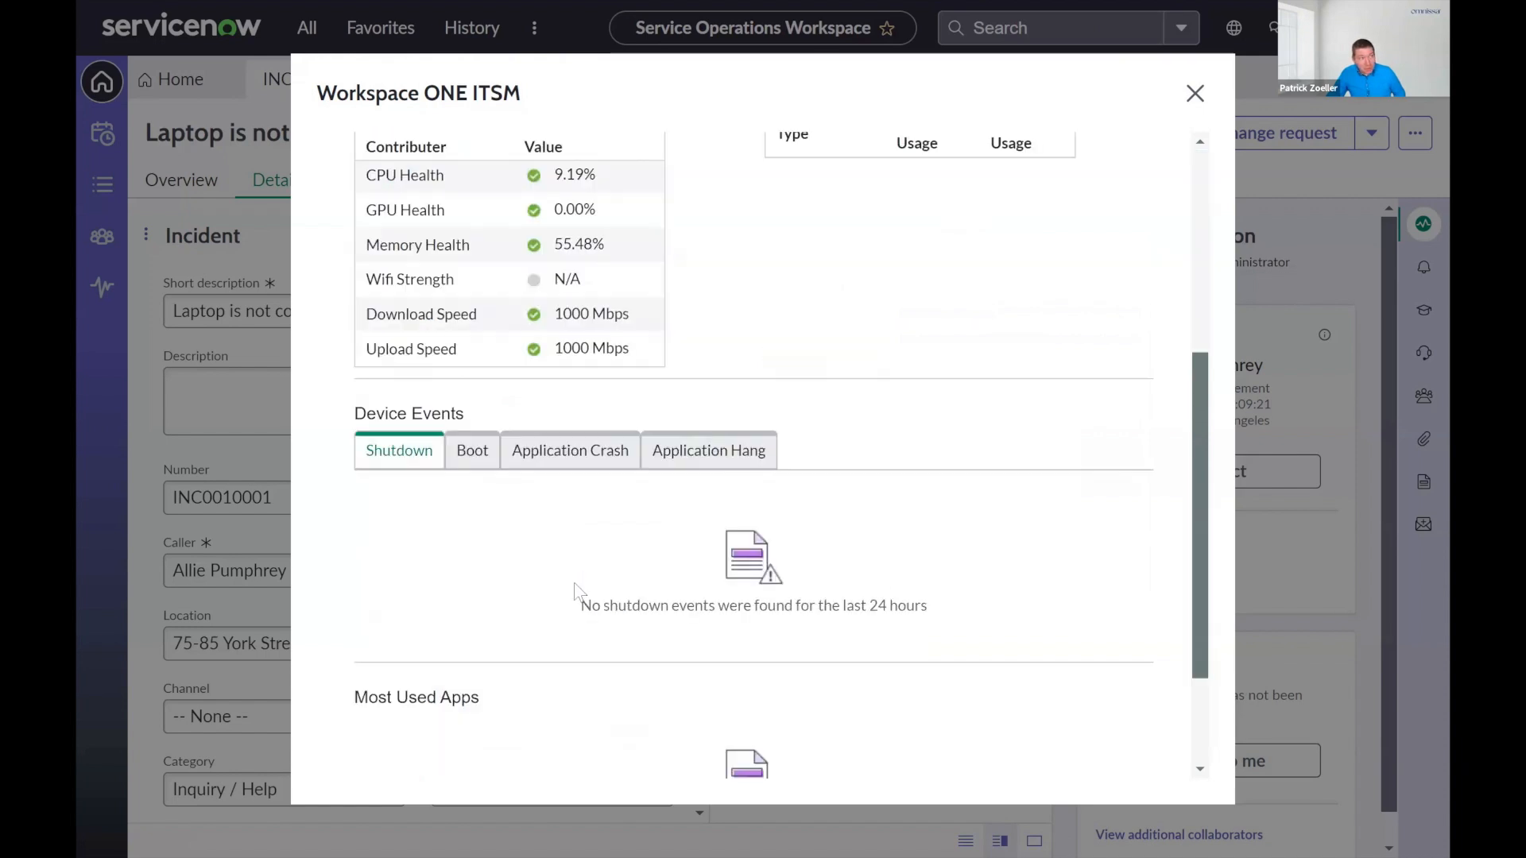
scroll(440, 326, up, 5)
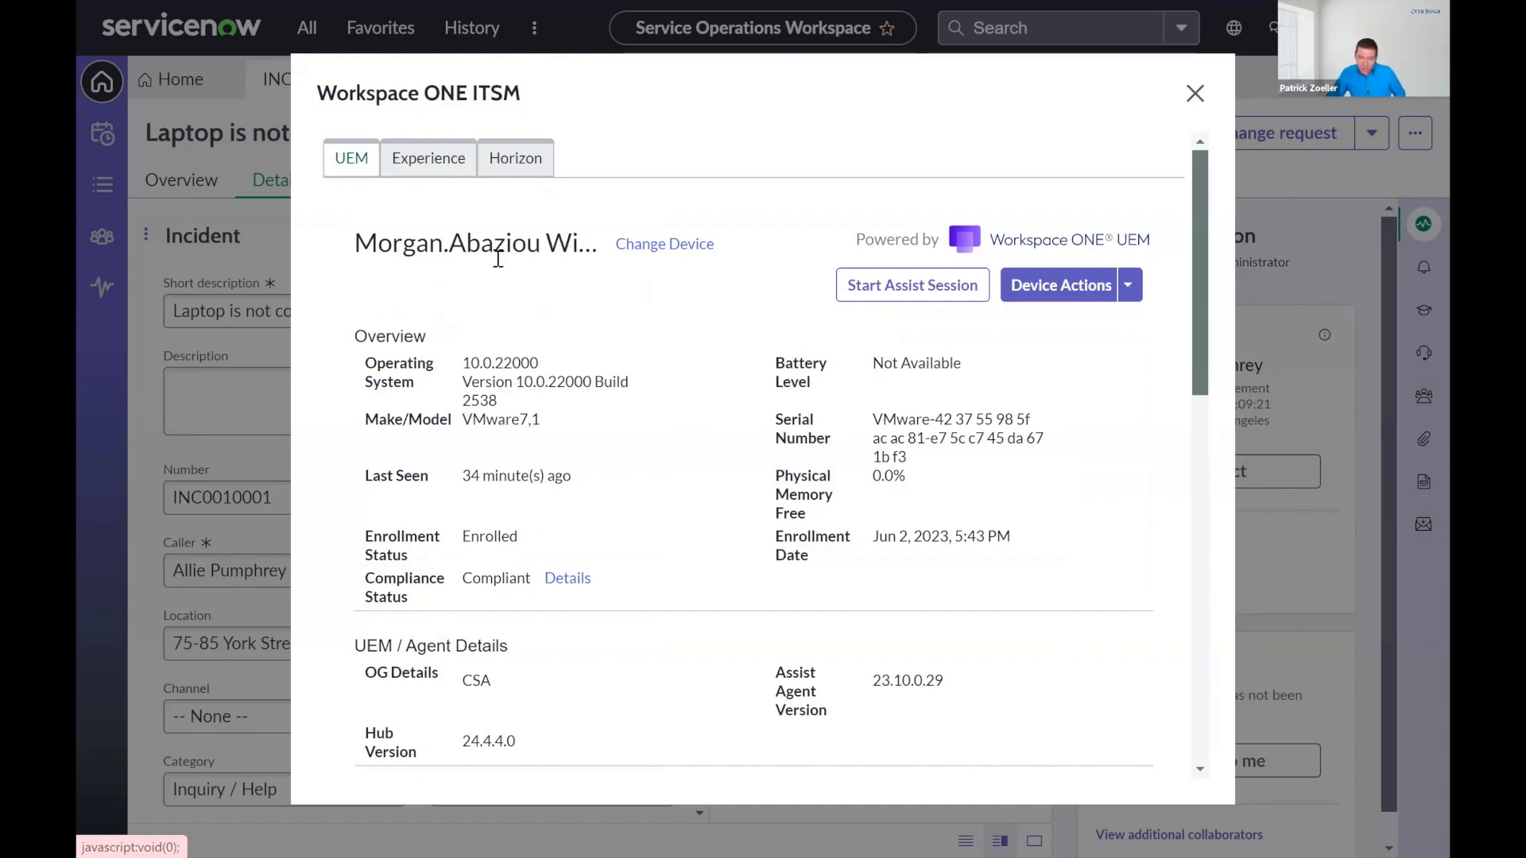
click(1128, 286)
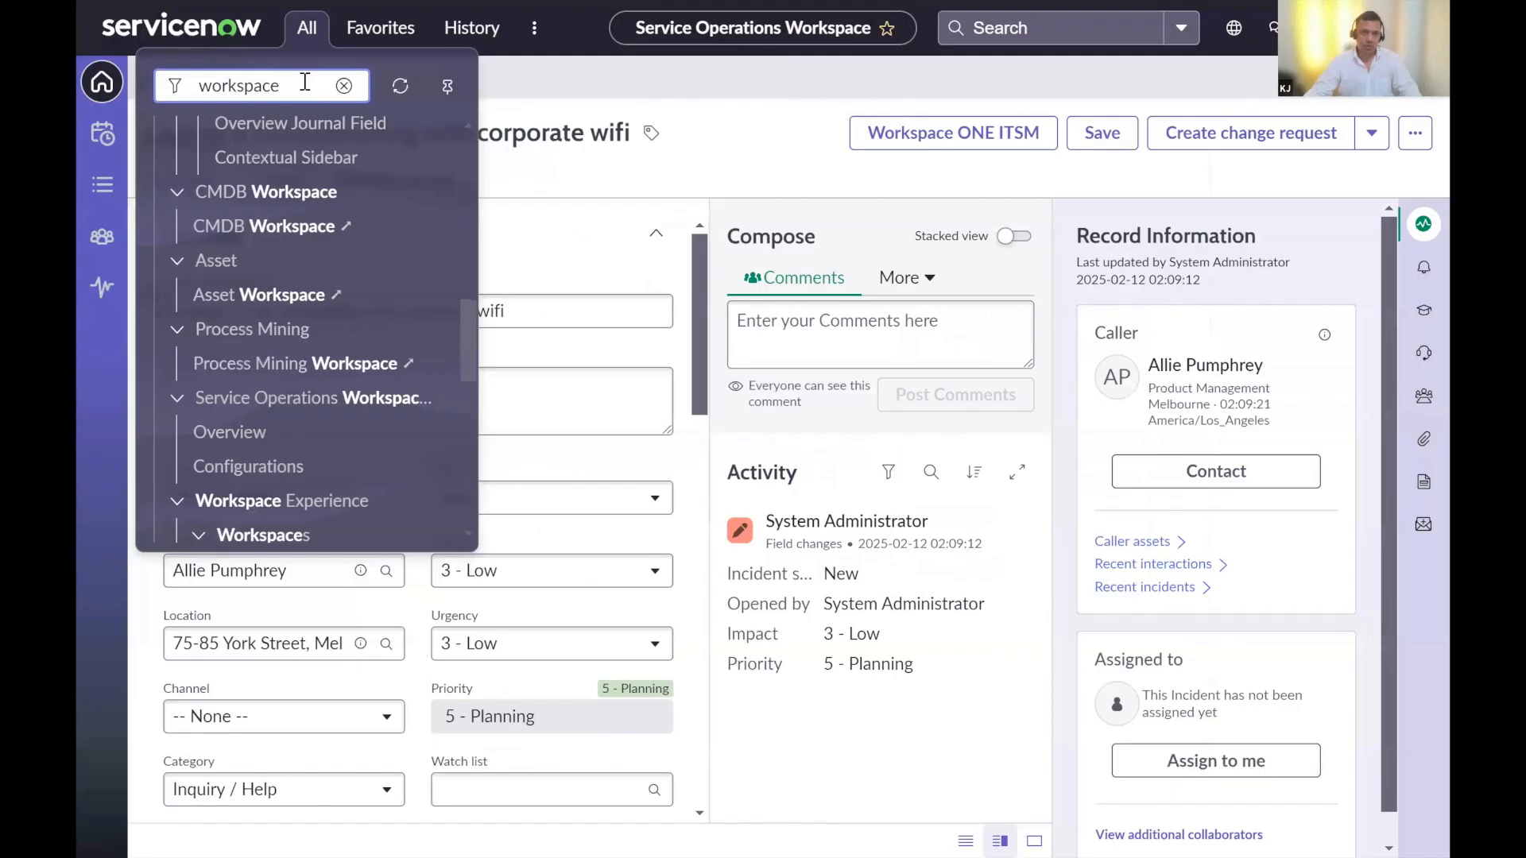
- Find the connector's Guided Setup by filtering for "workspace one" and open the Configure Actions settings of its service desk section
text(one)
click(222, 308)
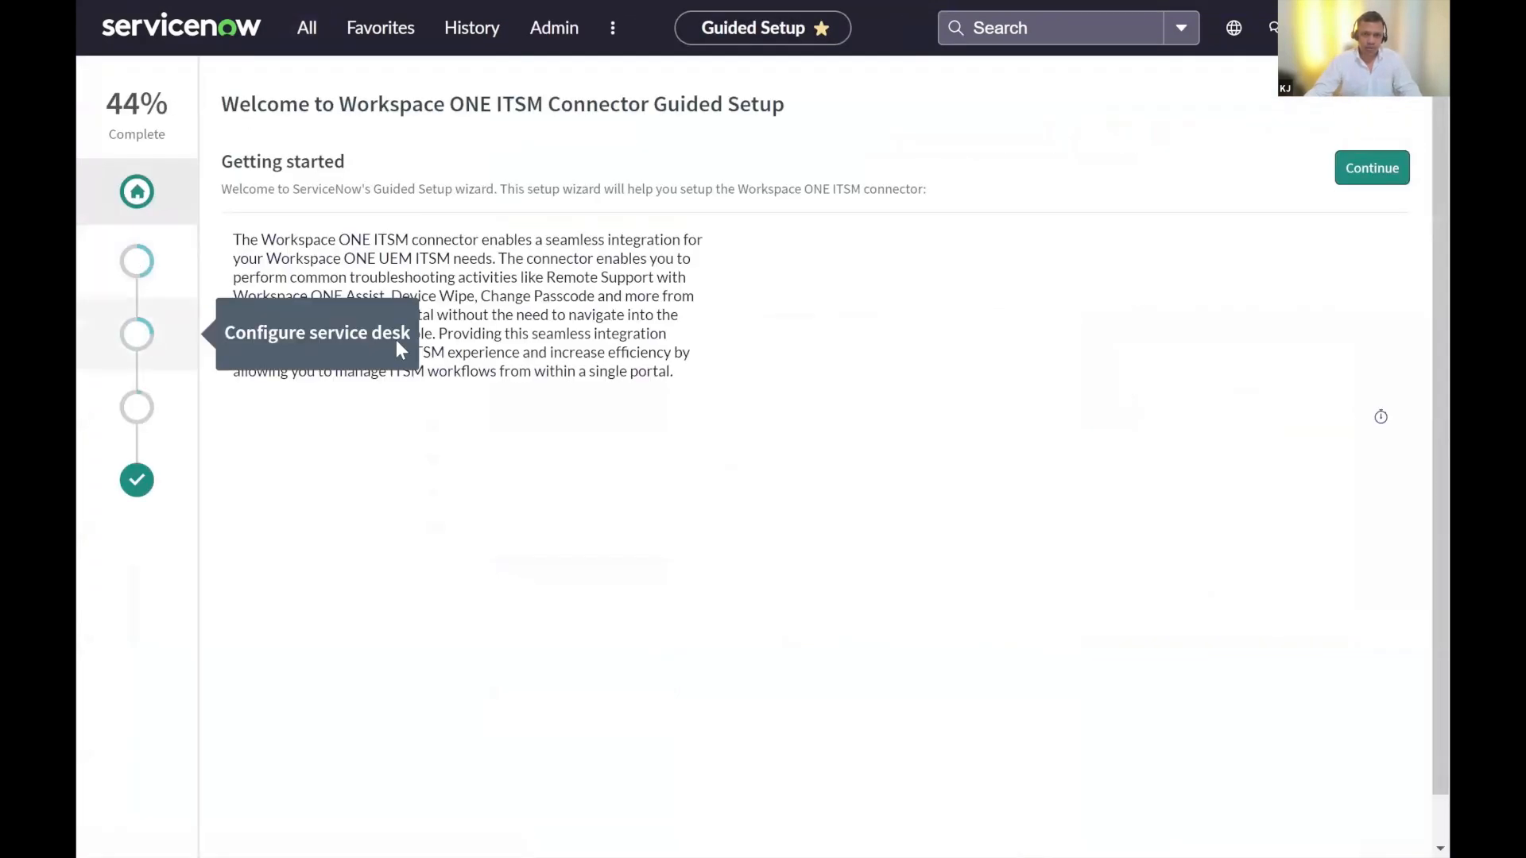
click(141, 334)
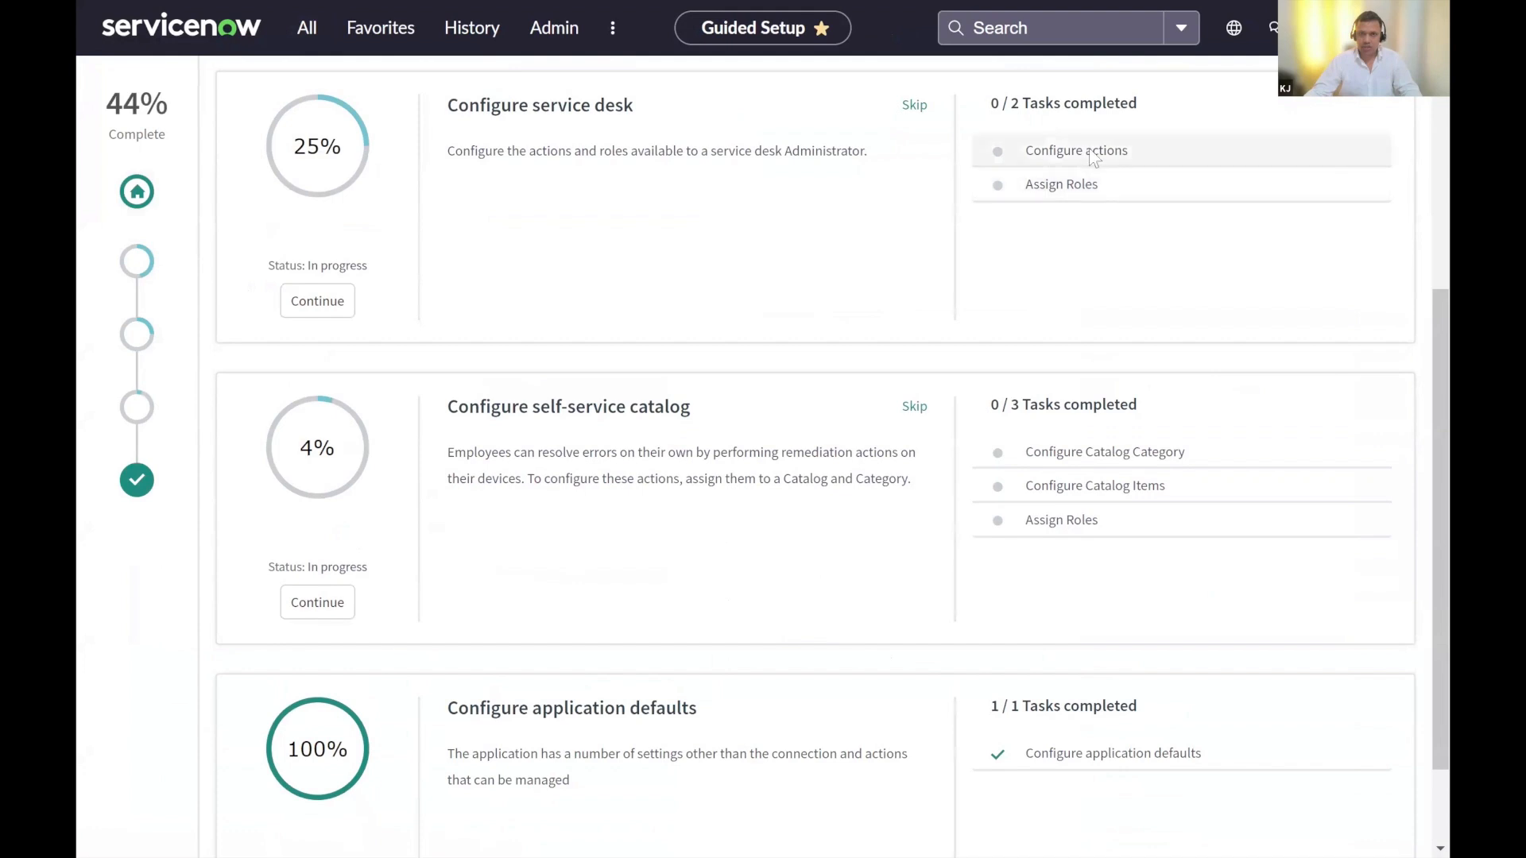
click(1090, 153)
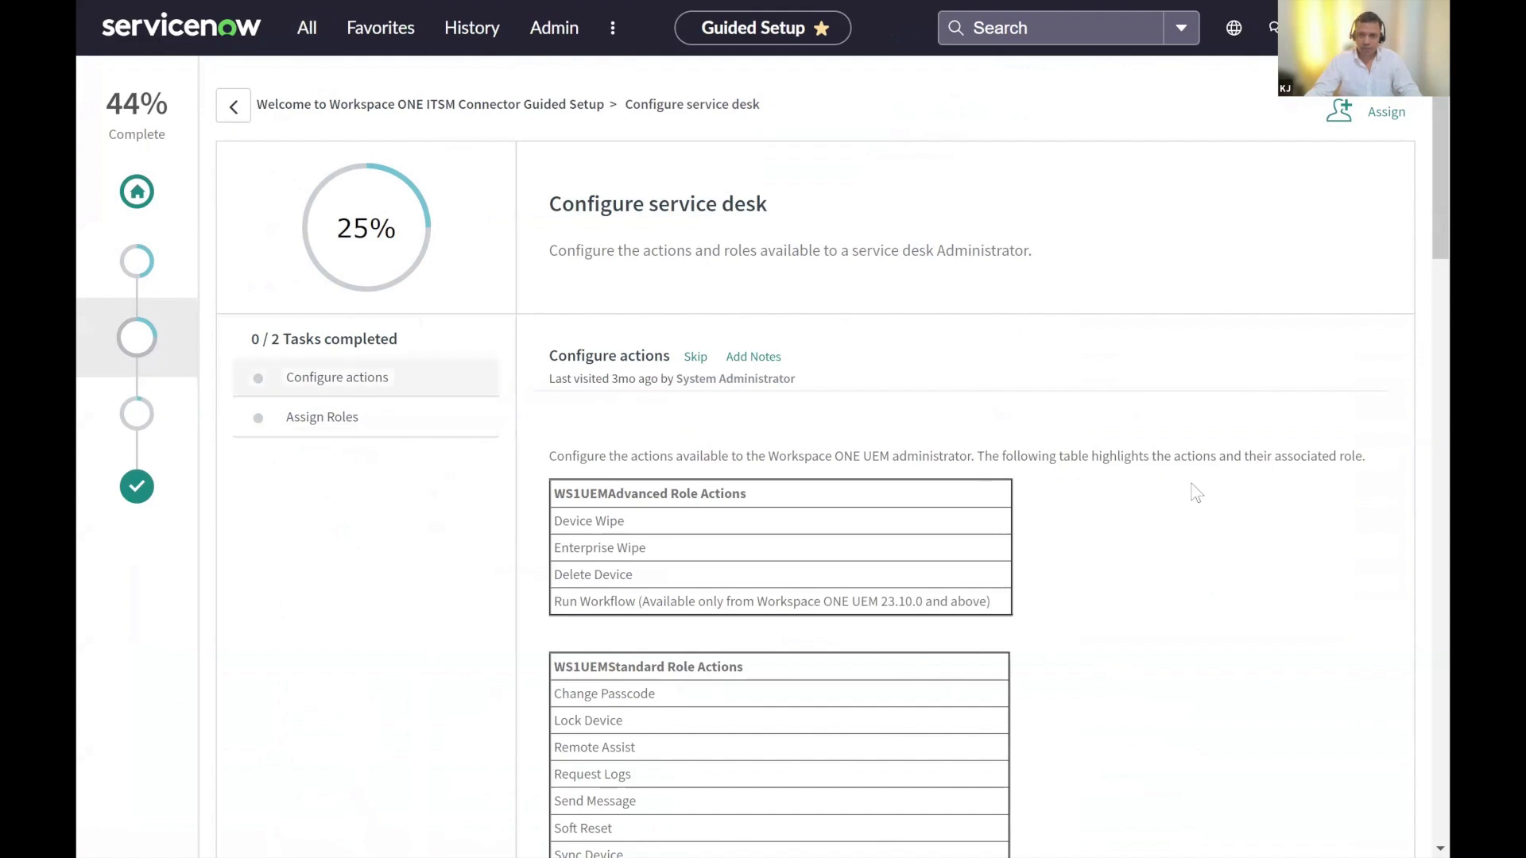
scroll(1196, 492, down, 12)
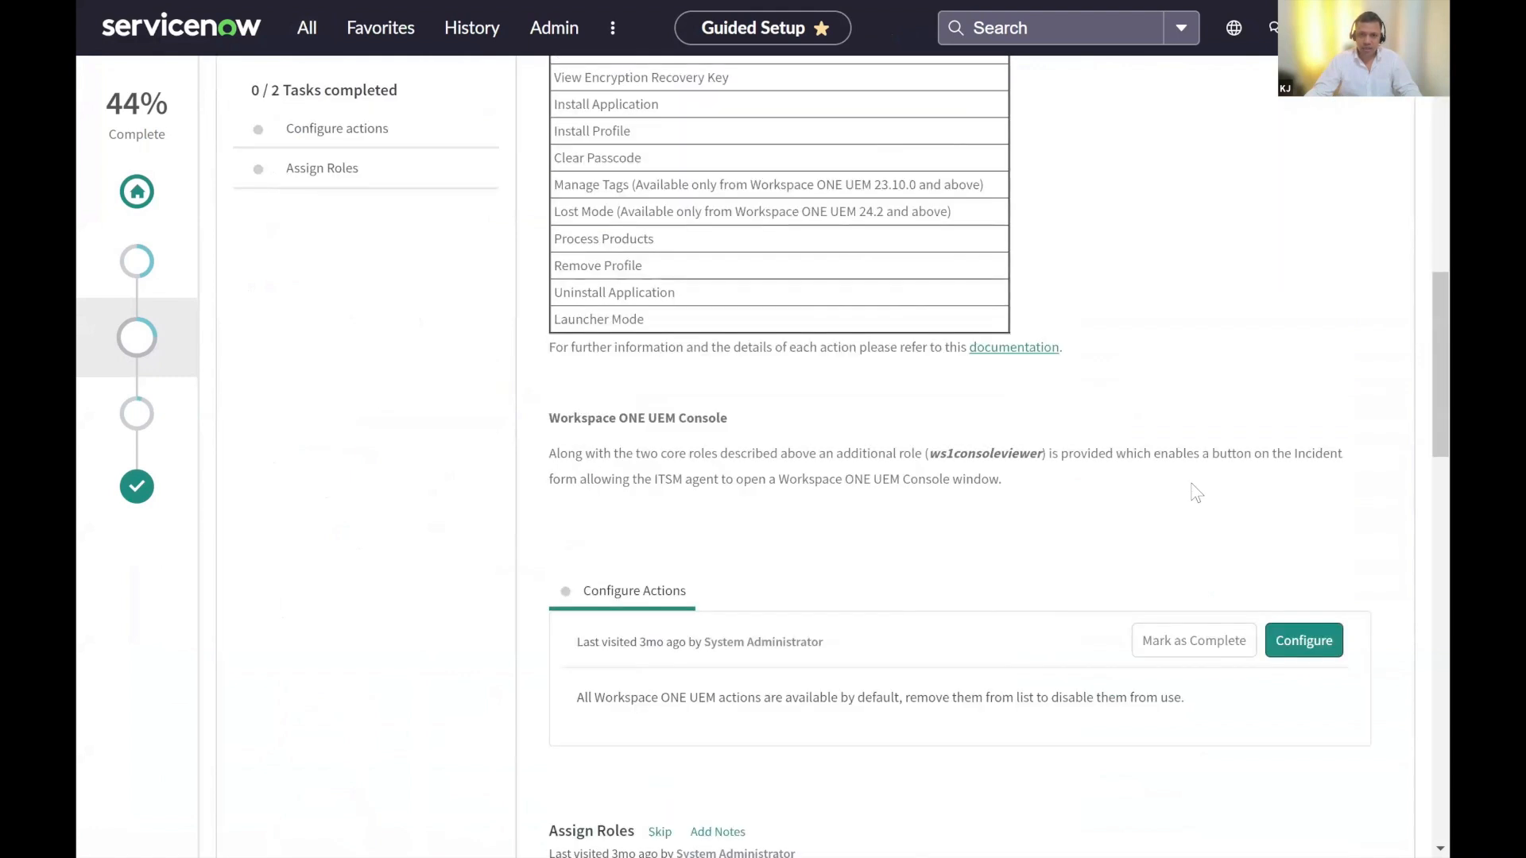
click(1319, 535)
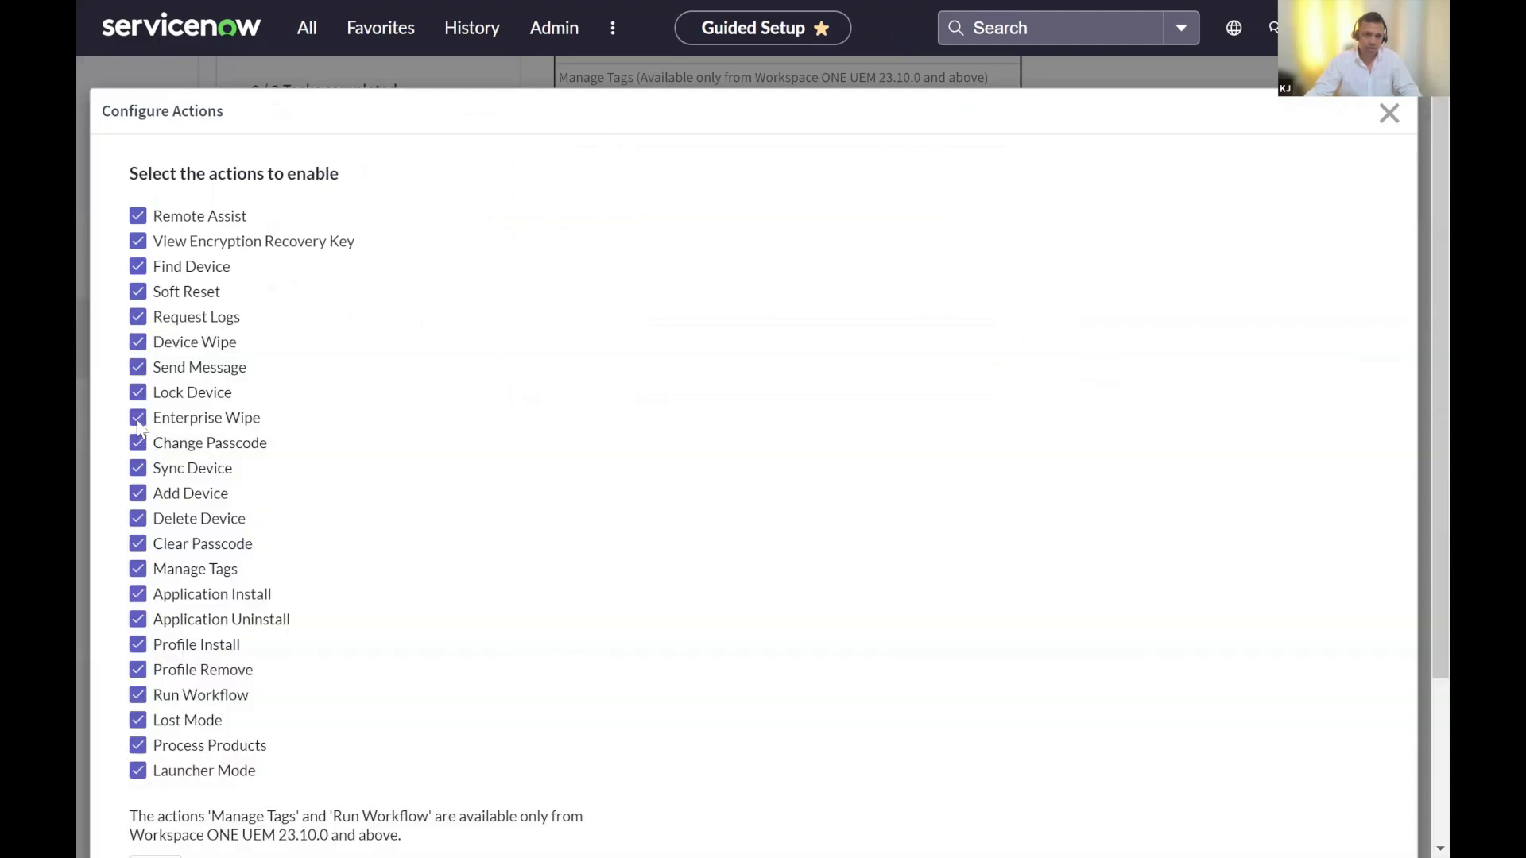
- Disable the Enterprise Wipe, Delete Device and Device Wipe actions and save the action configuration
click(138, 422)
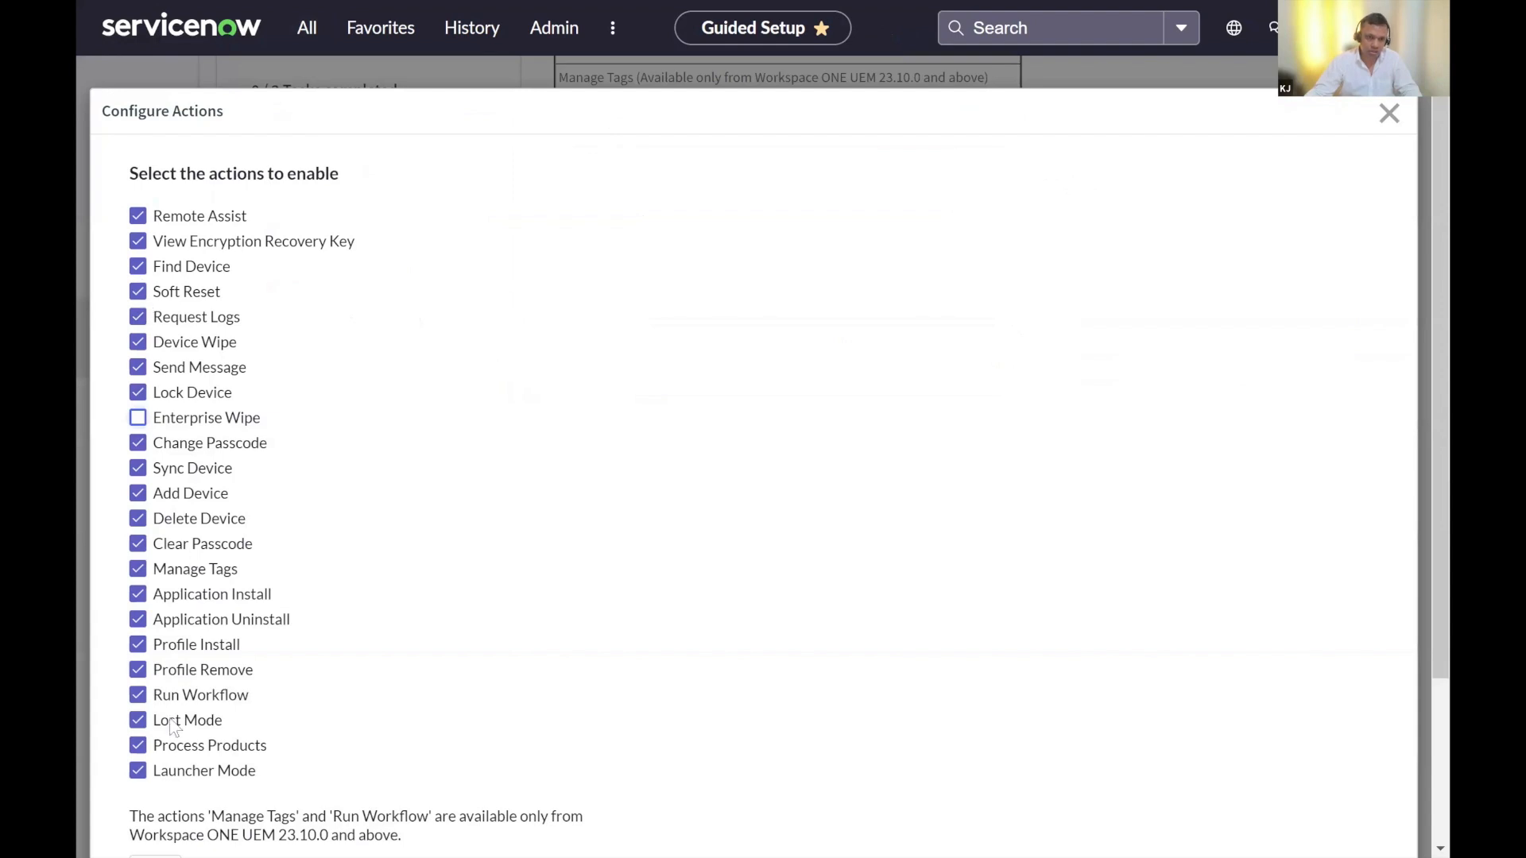
click(137, 521)
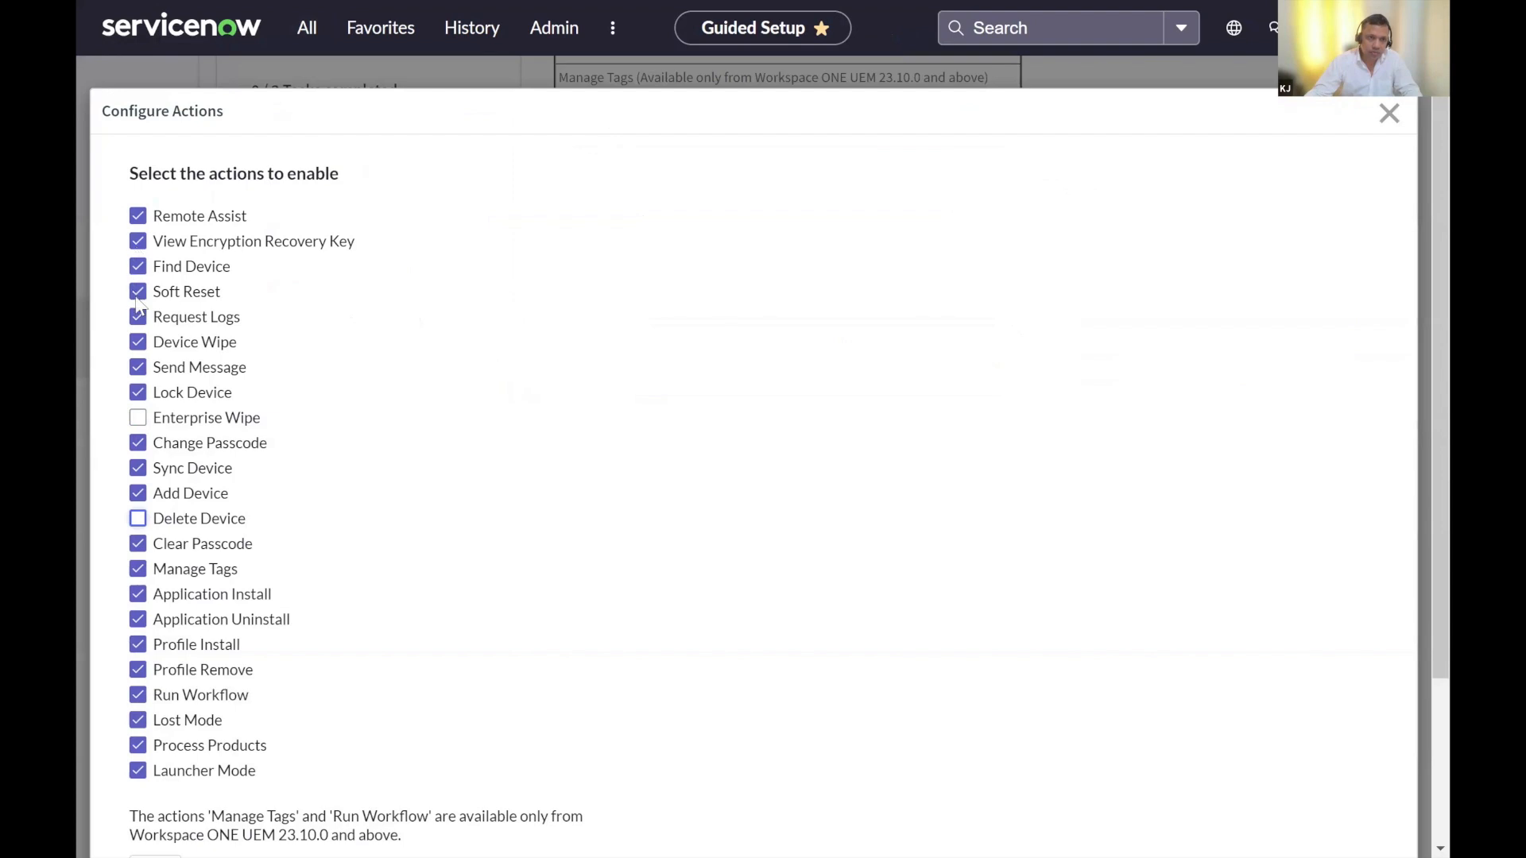
click(139, 342)
scroll(476, 604, down, 2)
scroll(165, 667, down, 1)
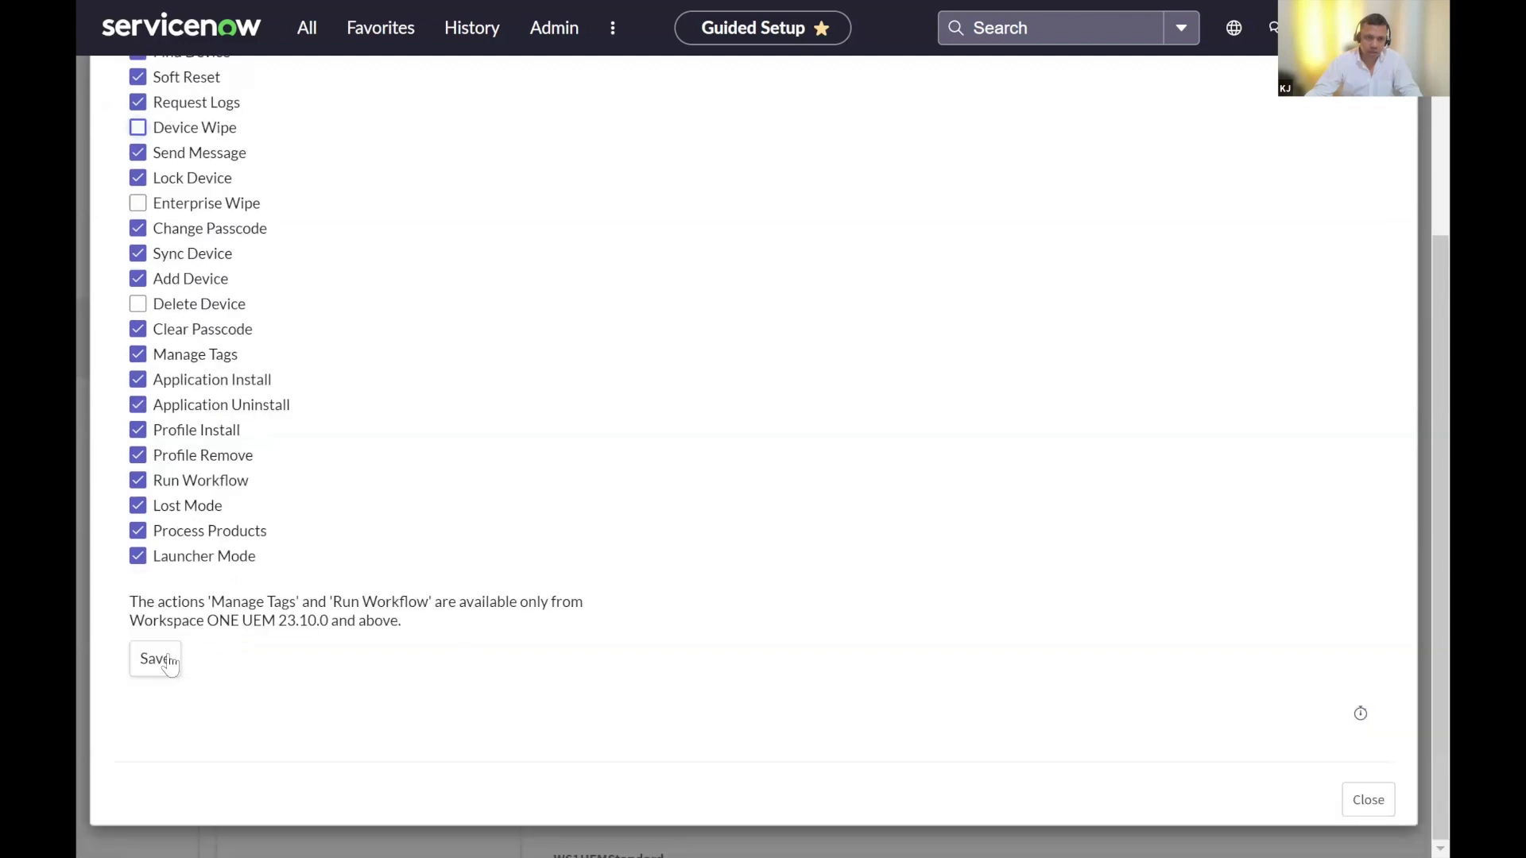
click(155, 658)
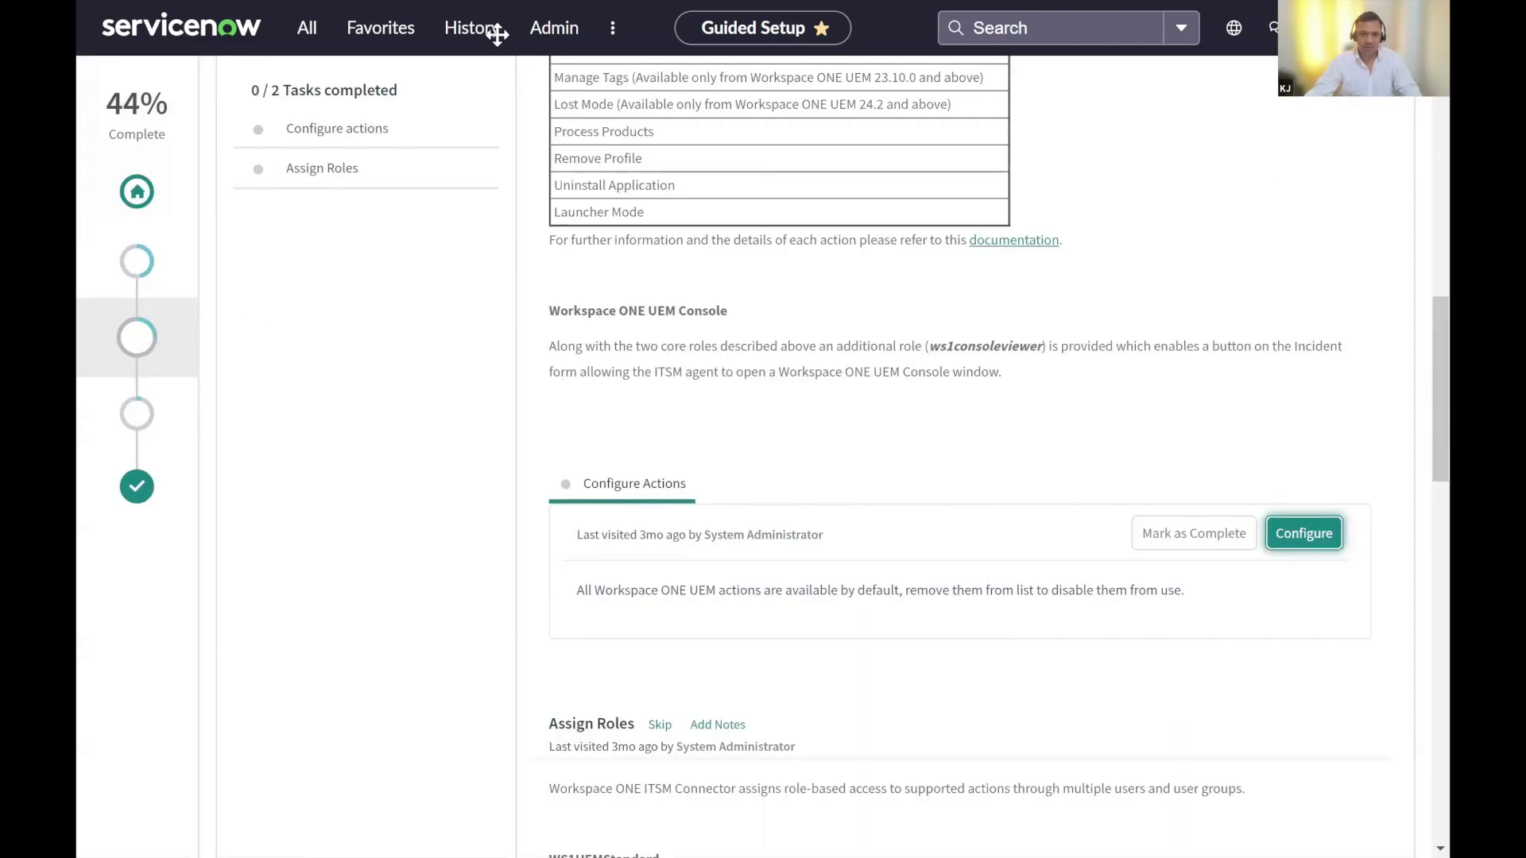
- Return to the laptop Wi-Fi incident, check the device actions now offered in Workspace ONE ITSM, and close the device view
click(492, 34)
click(422, 153)
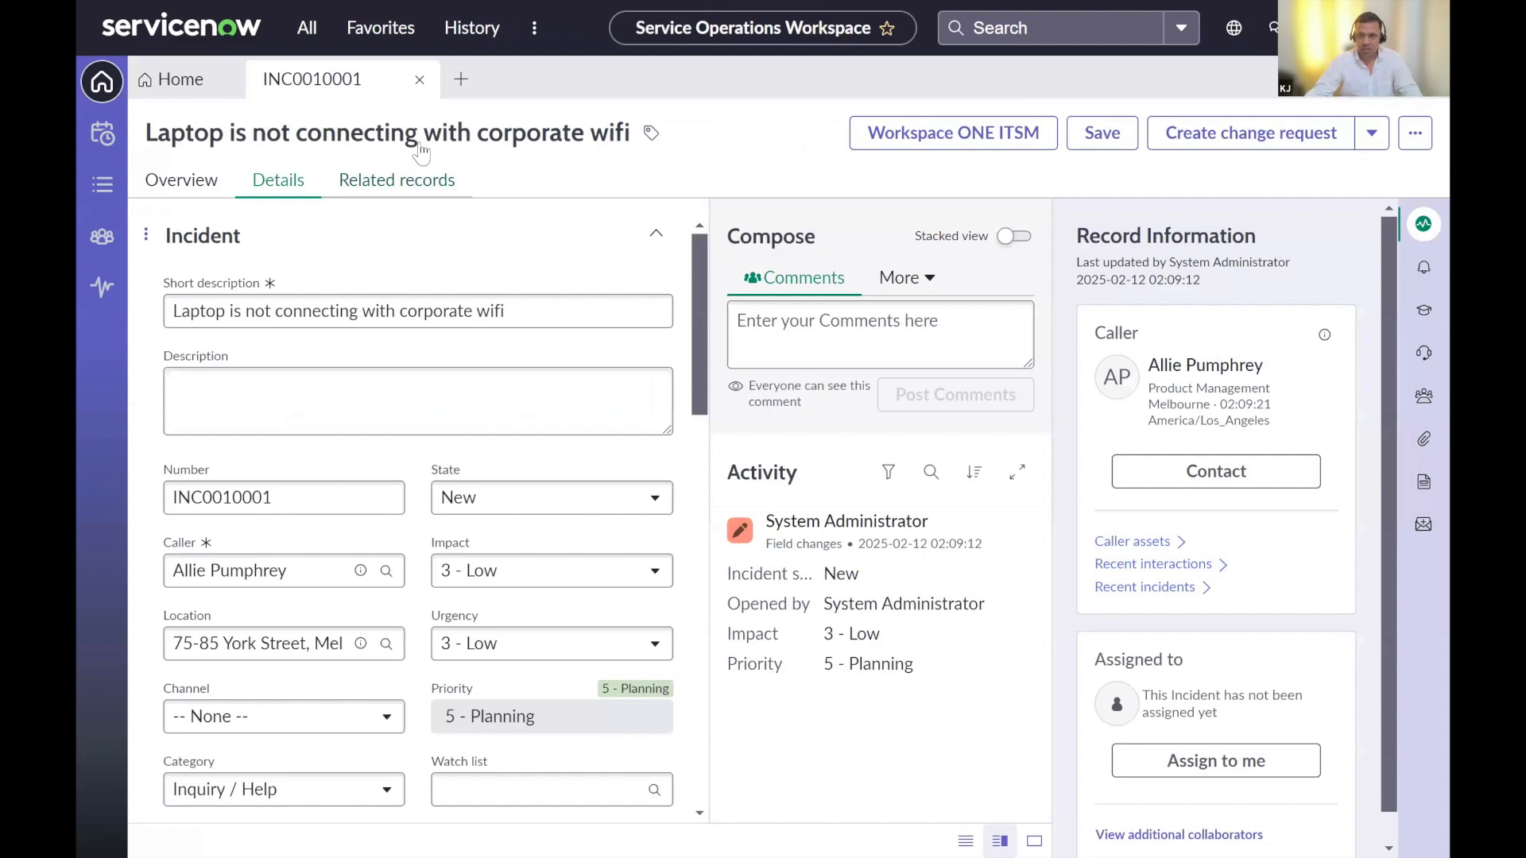
click(953, 141)
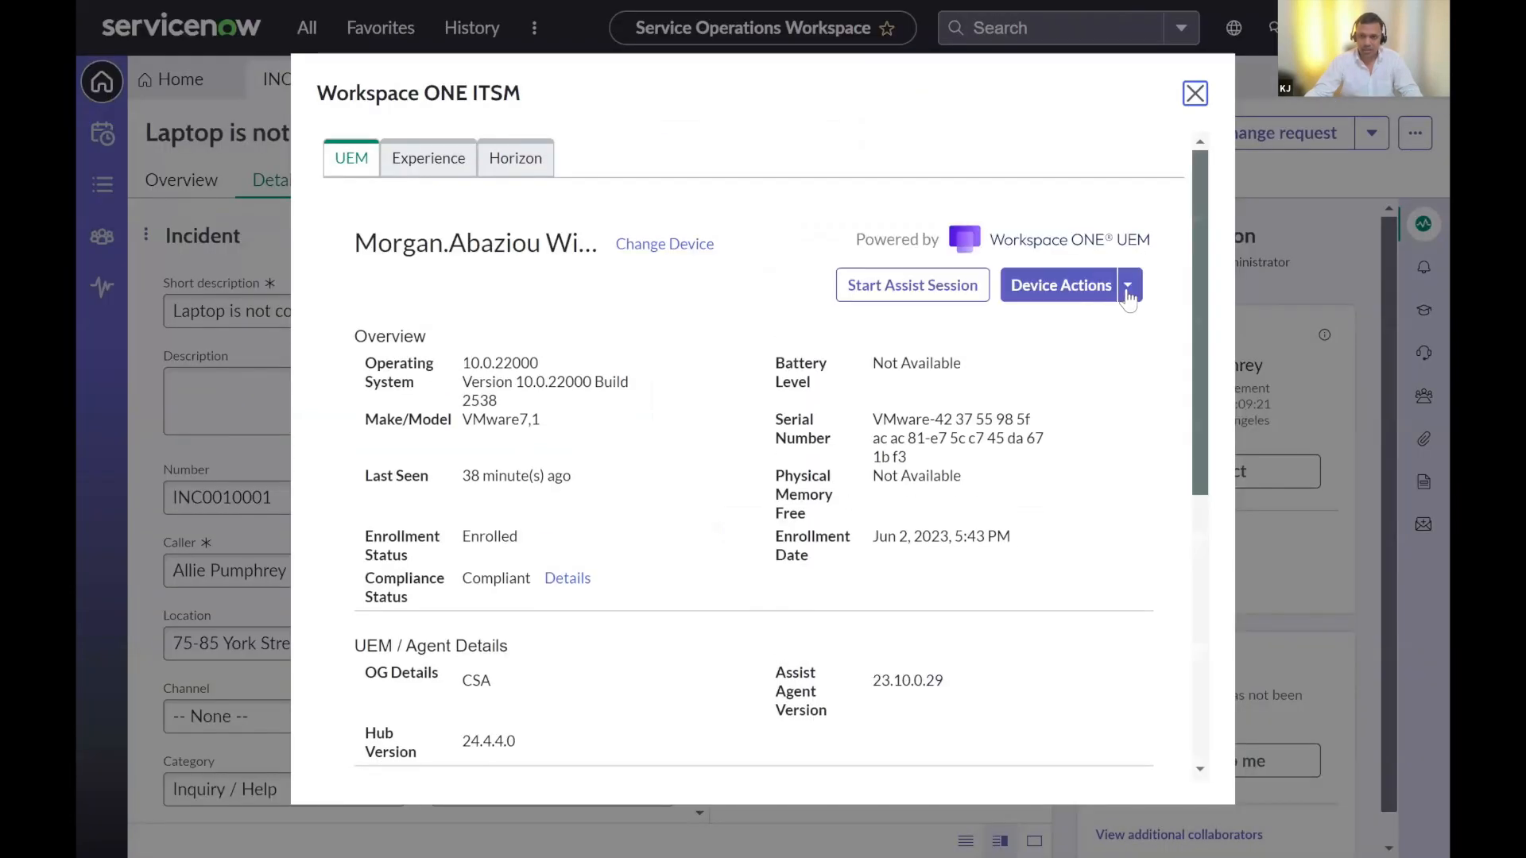
click(1128, 294)
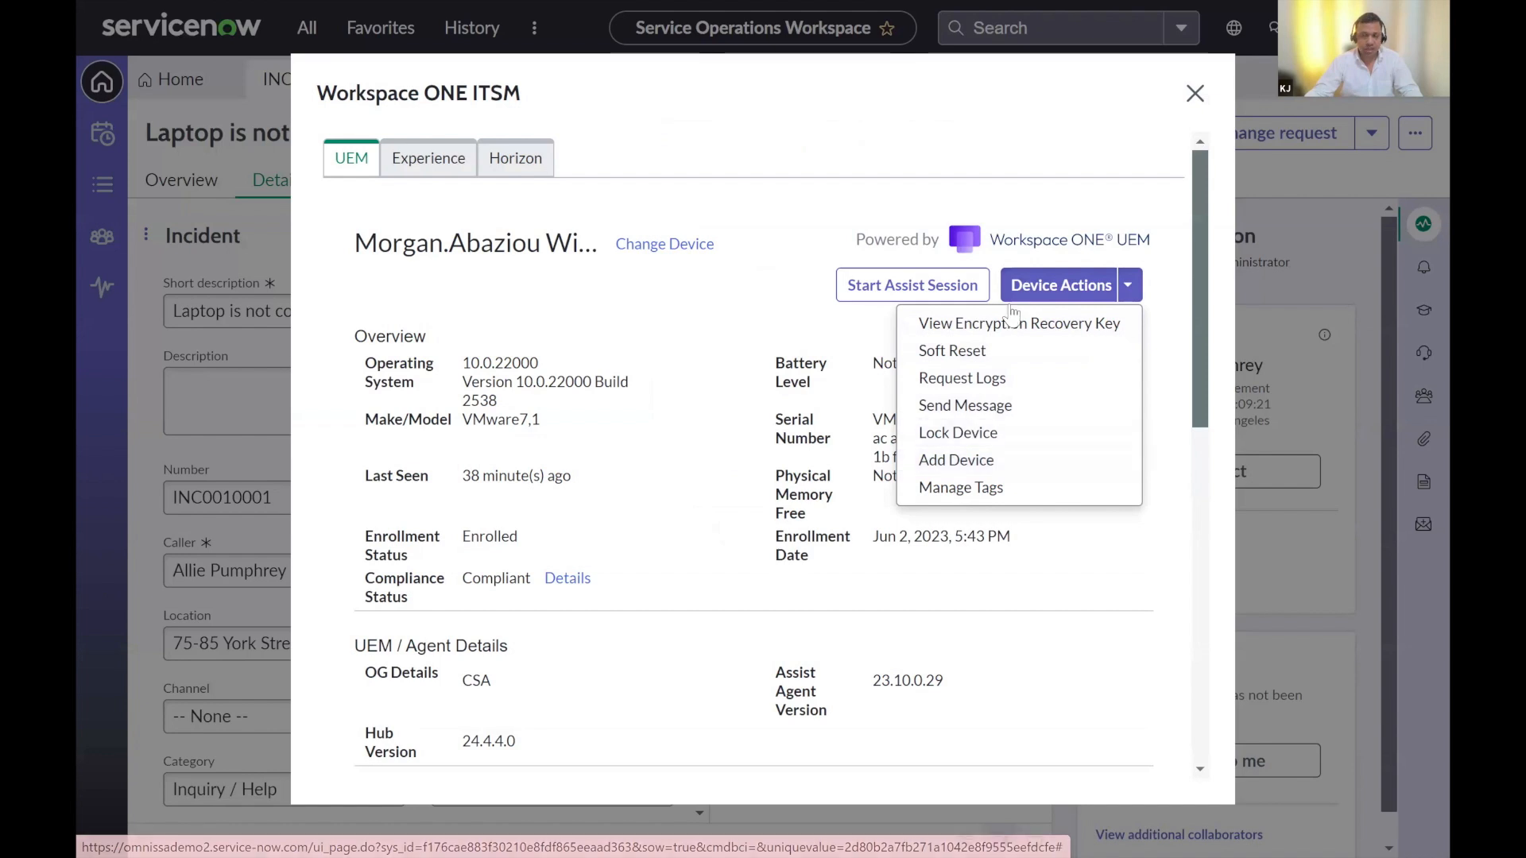
click(1194, 94)
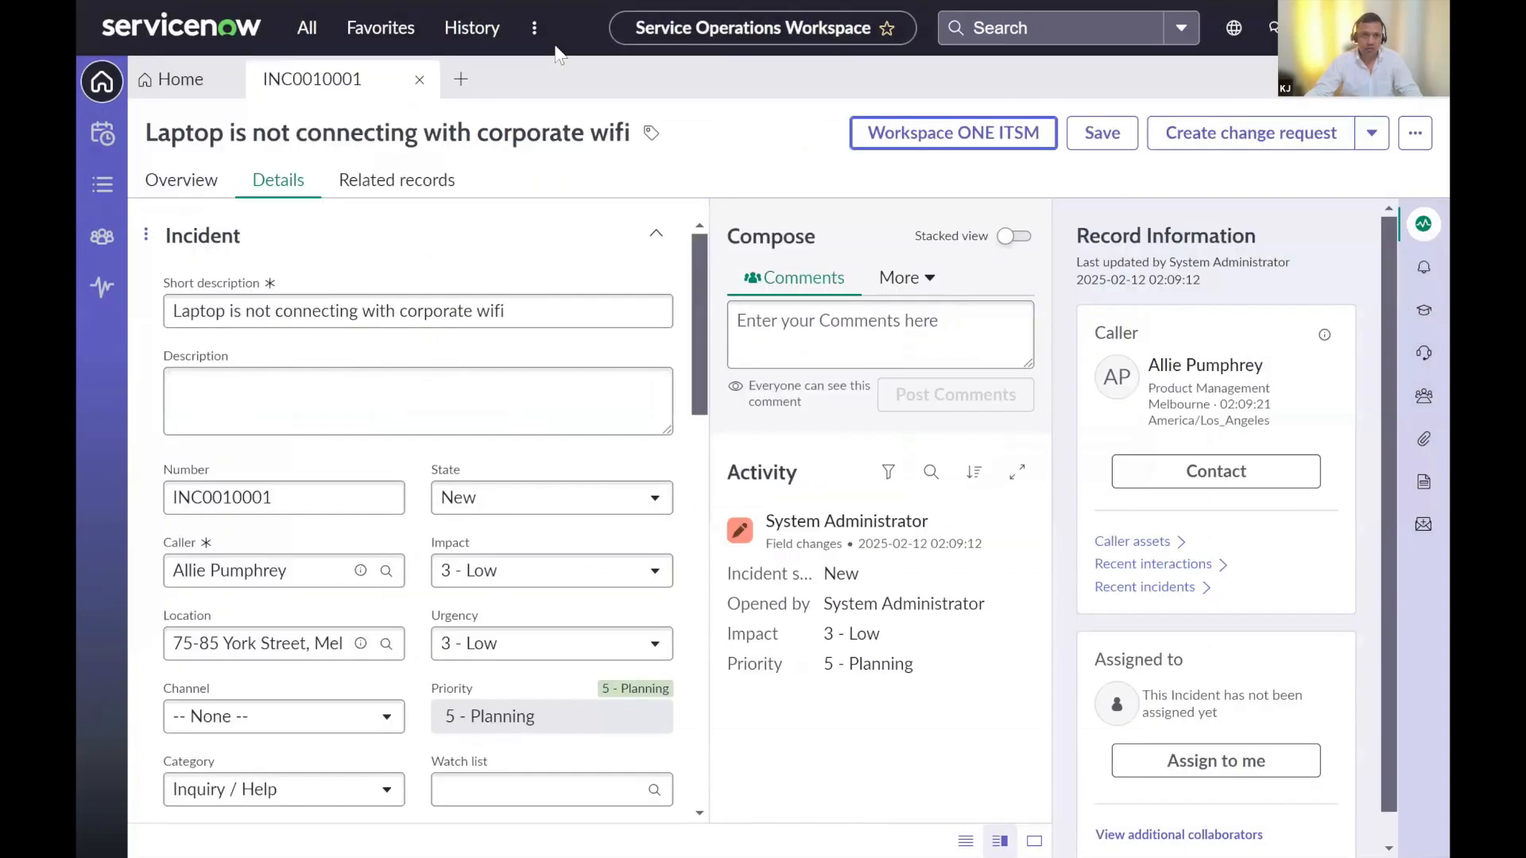
- Return to the Workspace ONE ITSM Connector Guided Setup from the recently visited pages
click(389, 36)
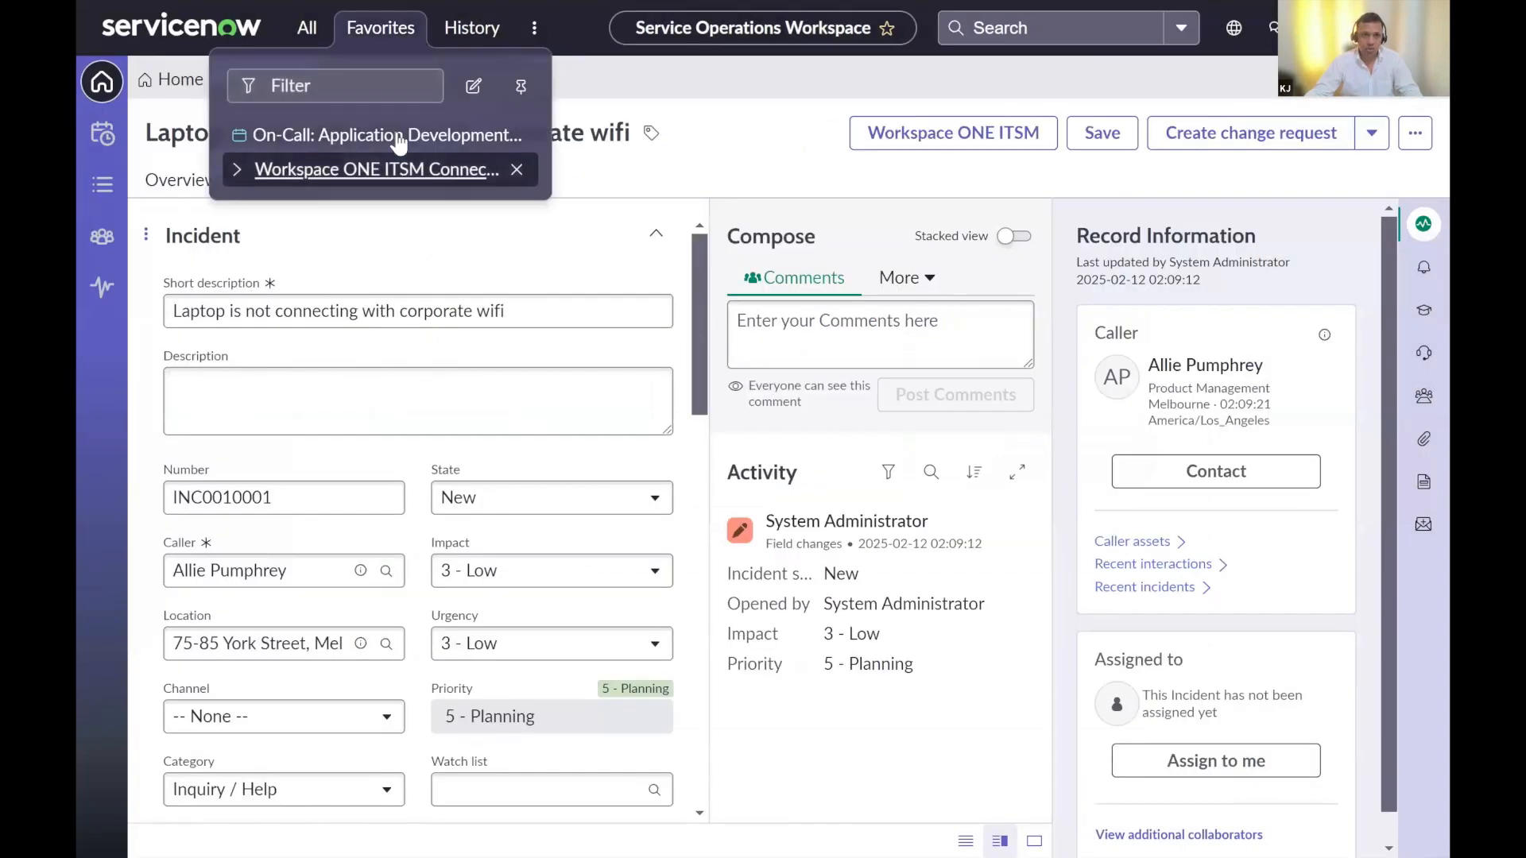
click(461, 30)
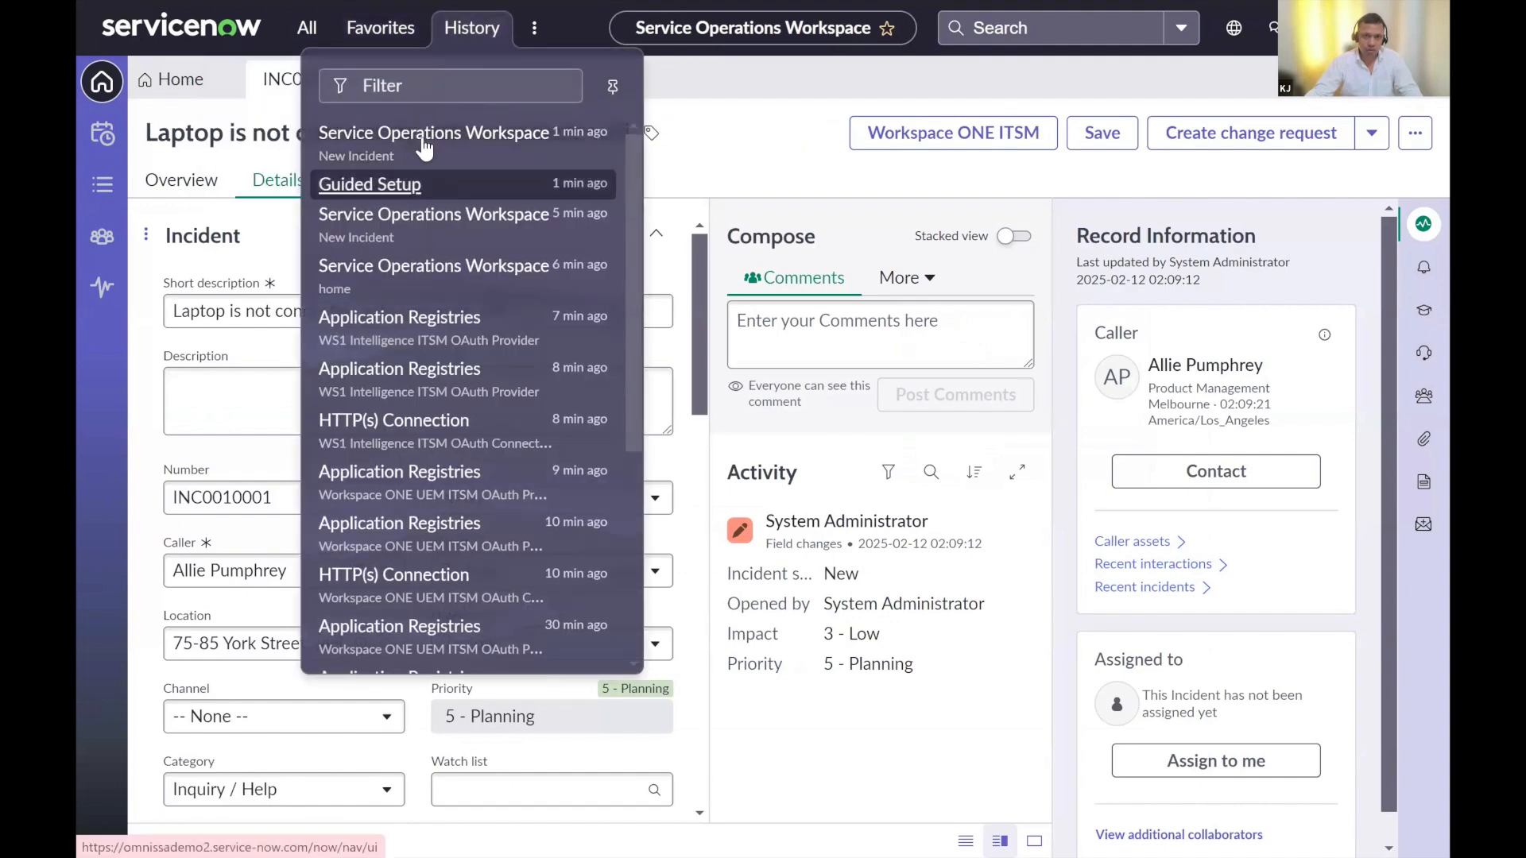
click(424, 148)
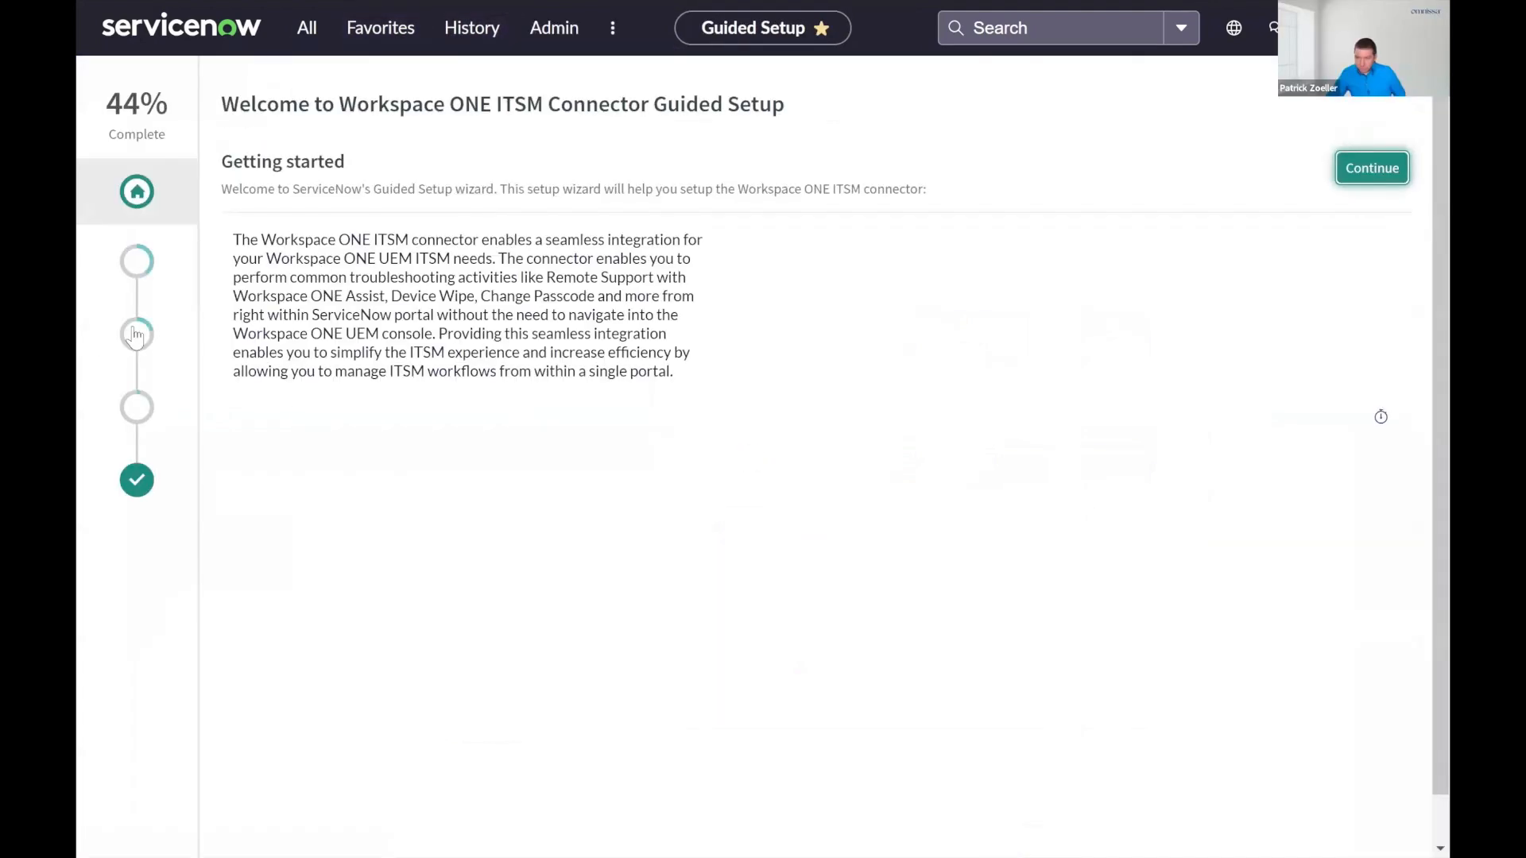
- Open the service desk section and examine the enhanced roles for Enterprise Wipe, Remote Assist and Delete Device in the action table
click(235, 331)
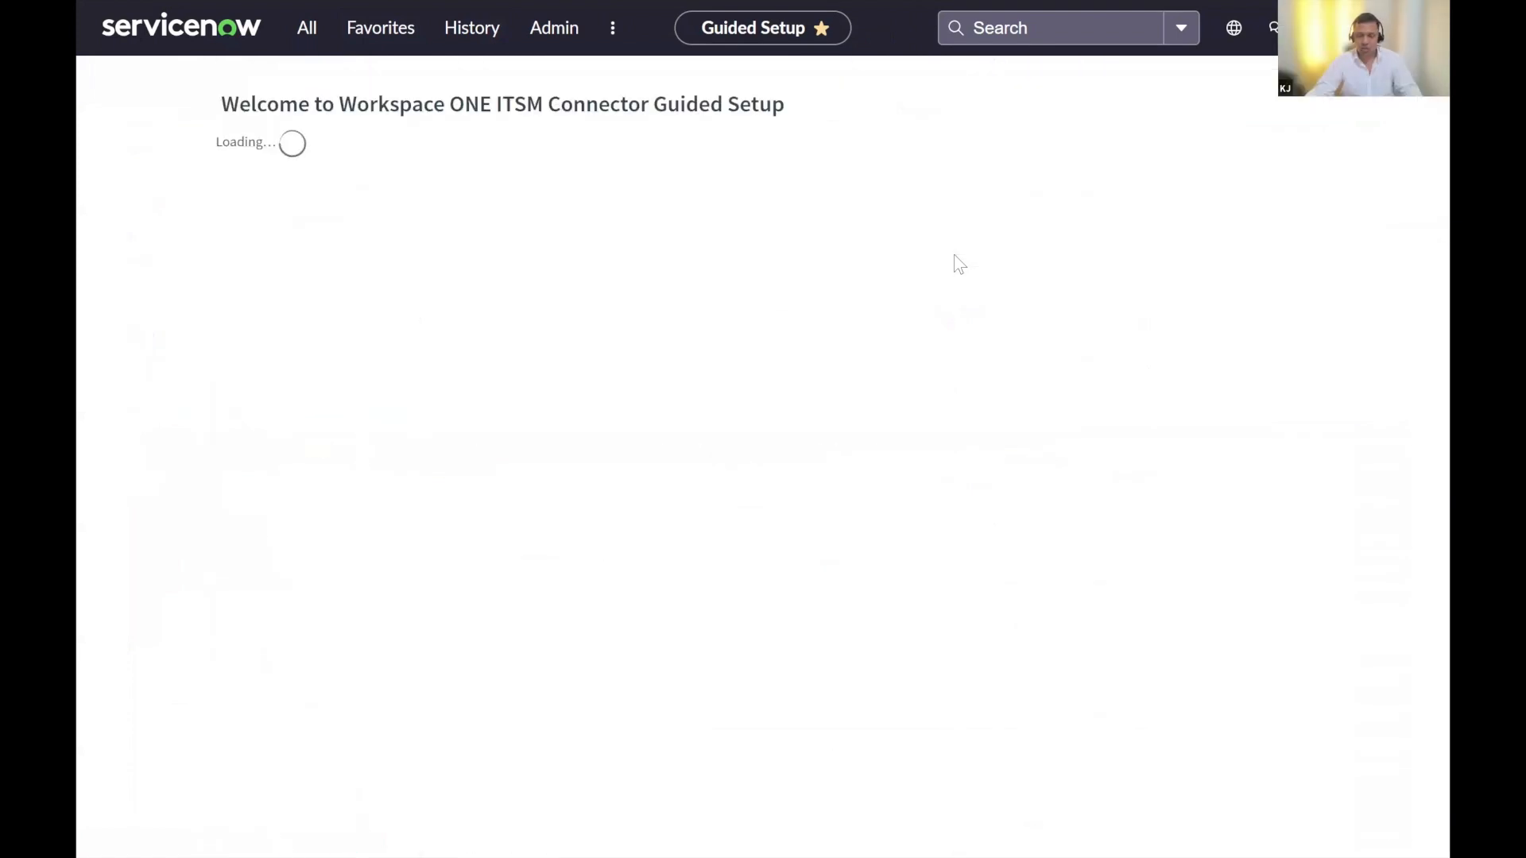
scroll(956, 258, down, 4)
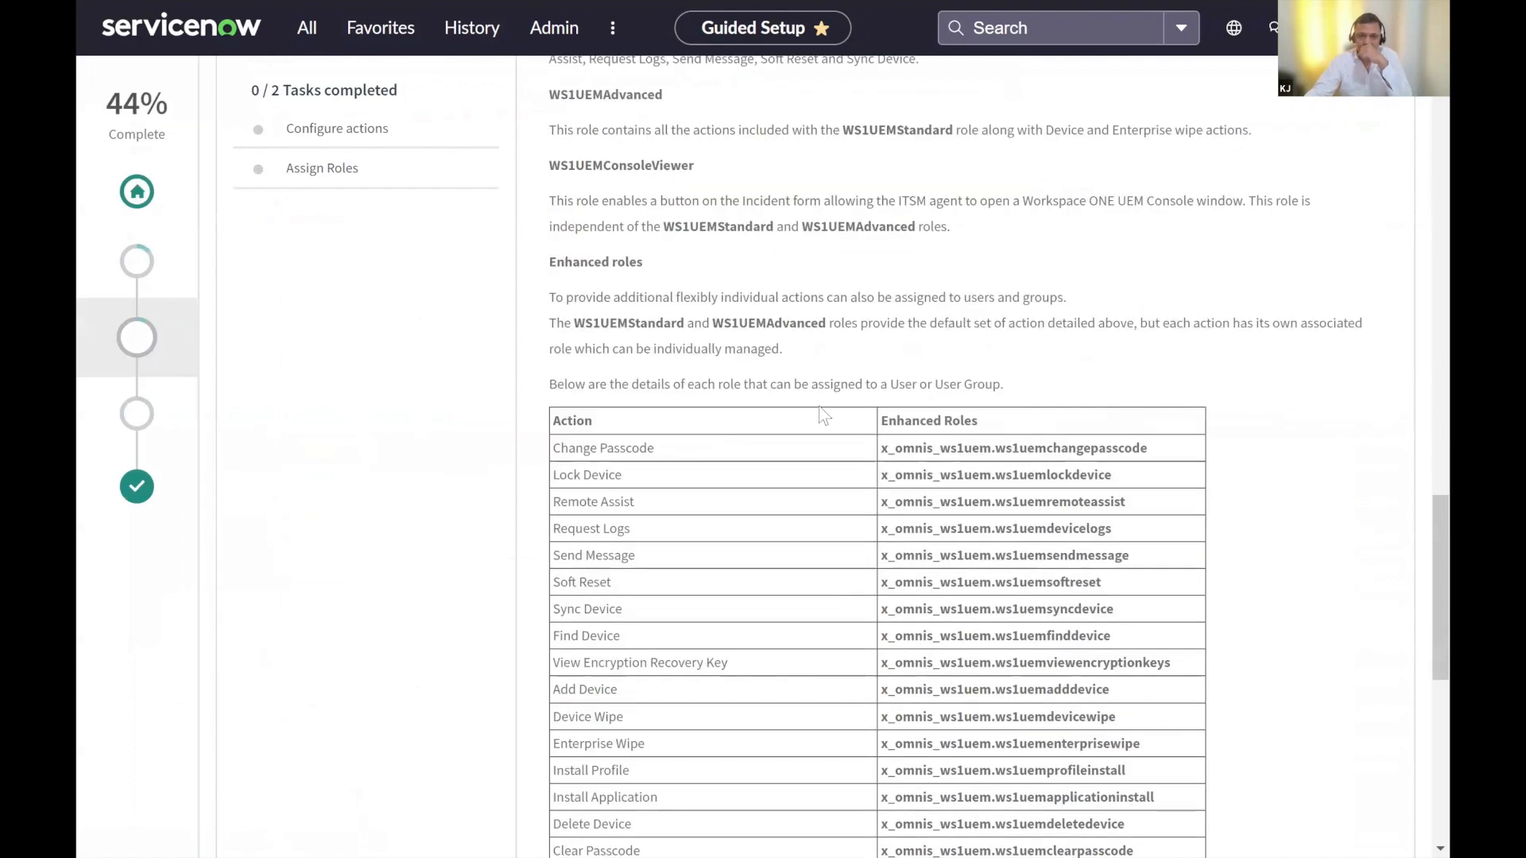
scroll(823, 415, down, 1)
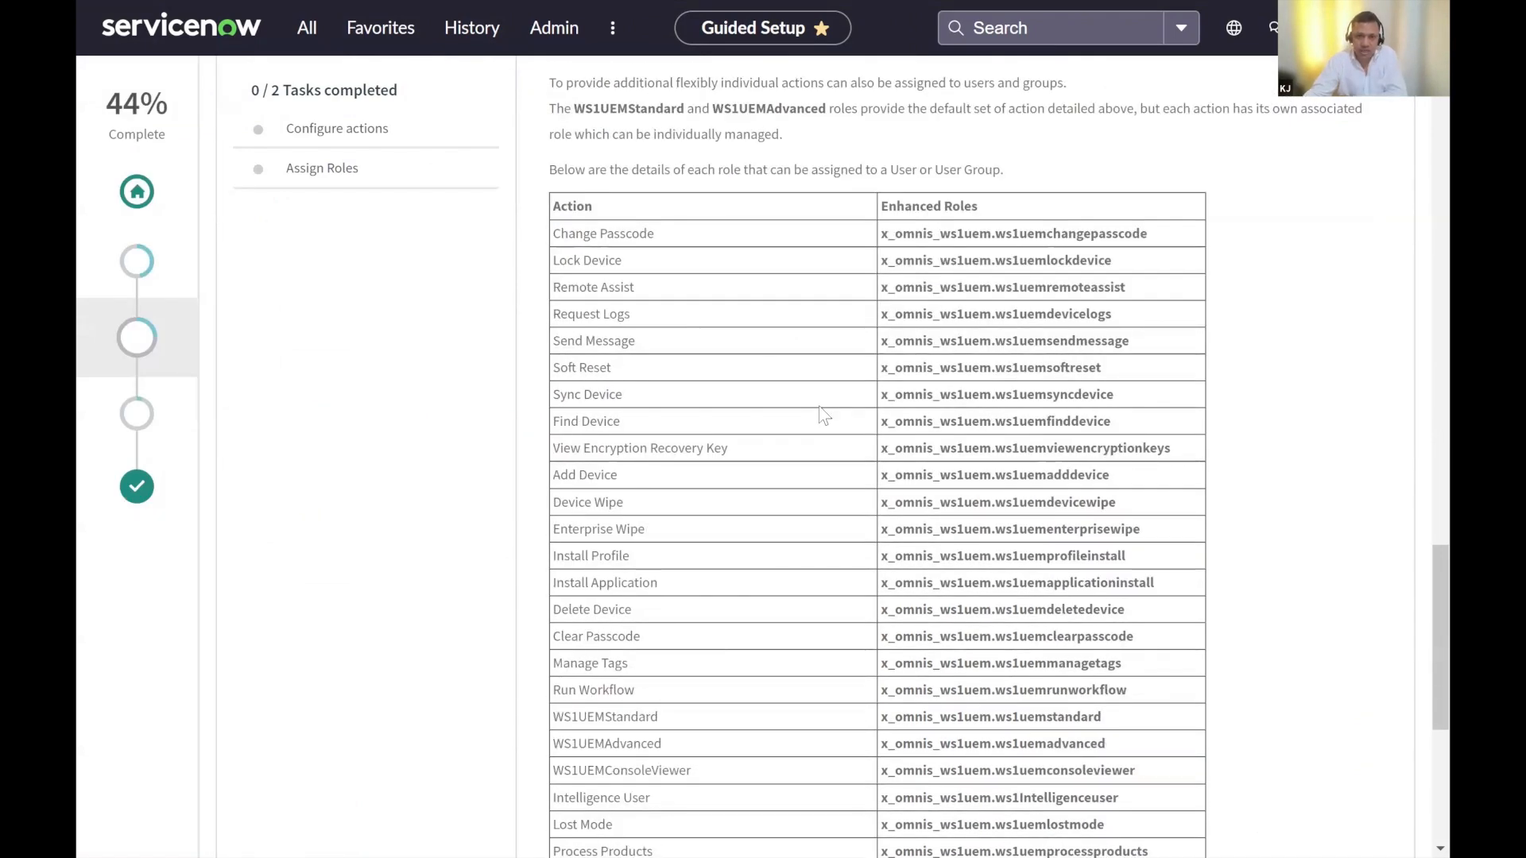
scroll(824, 415, up, 1)
scroll(823, 415, up, 1)
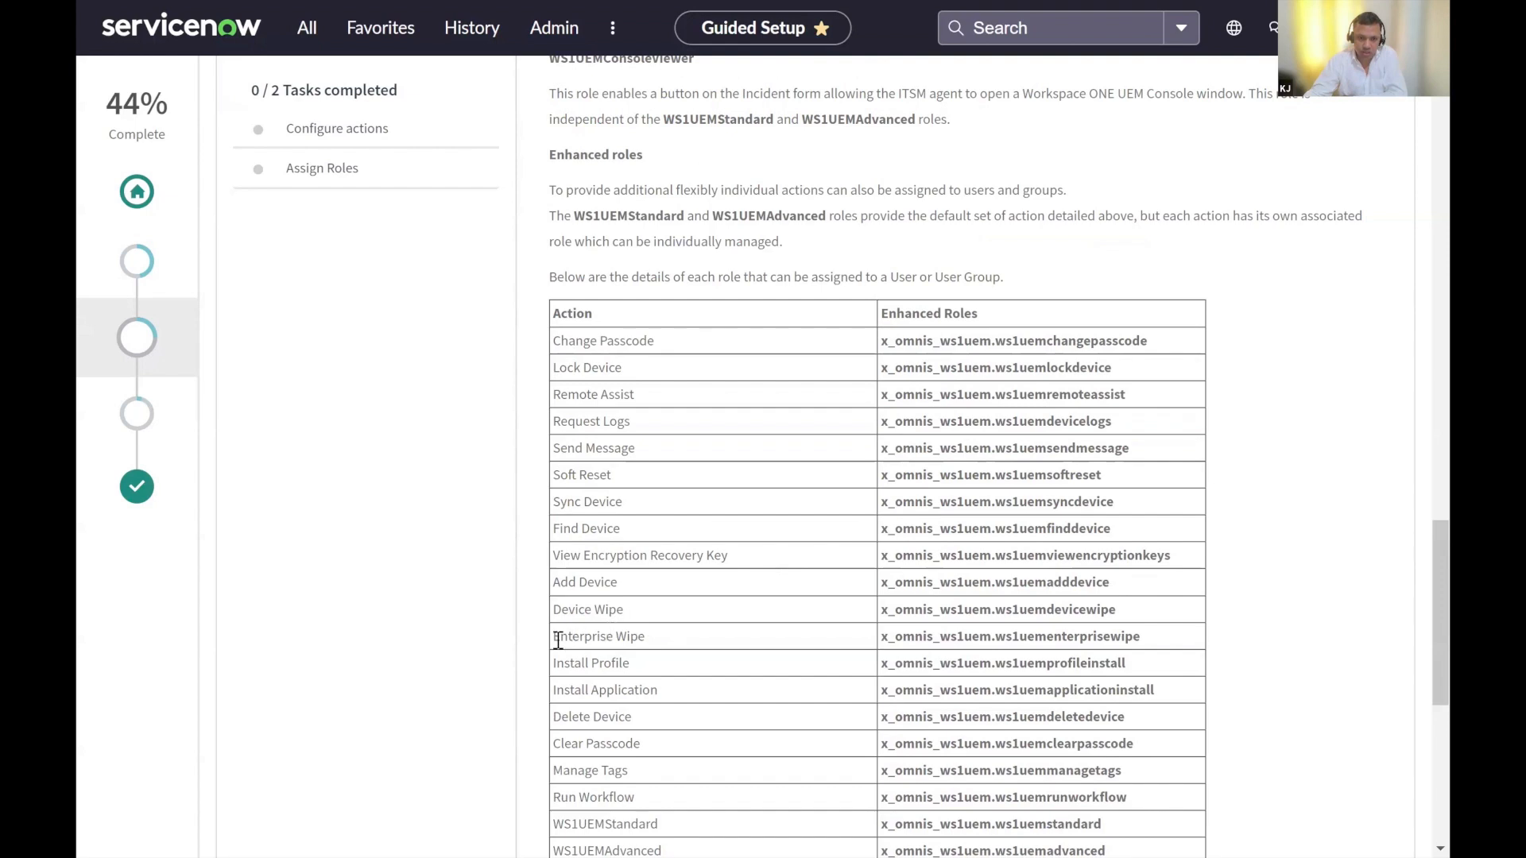
drag(609, 636, 1181, 645)
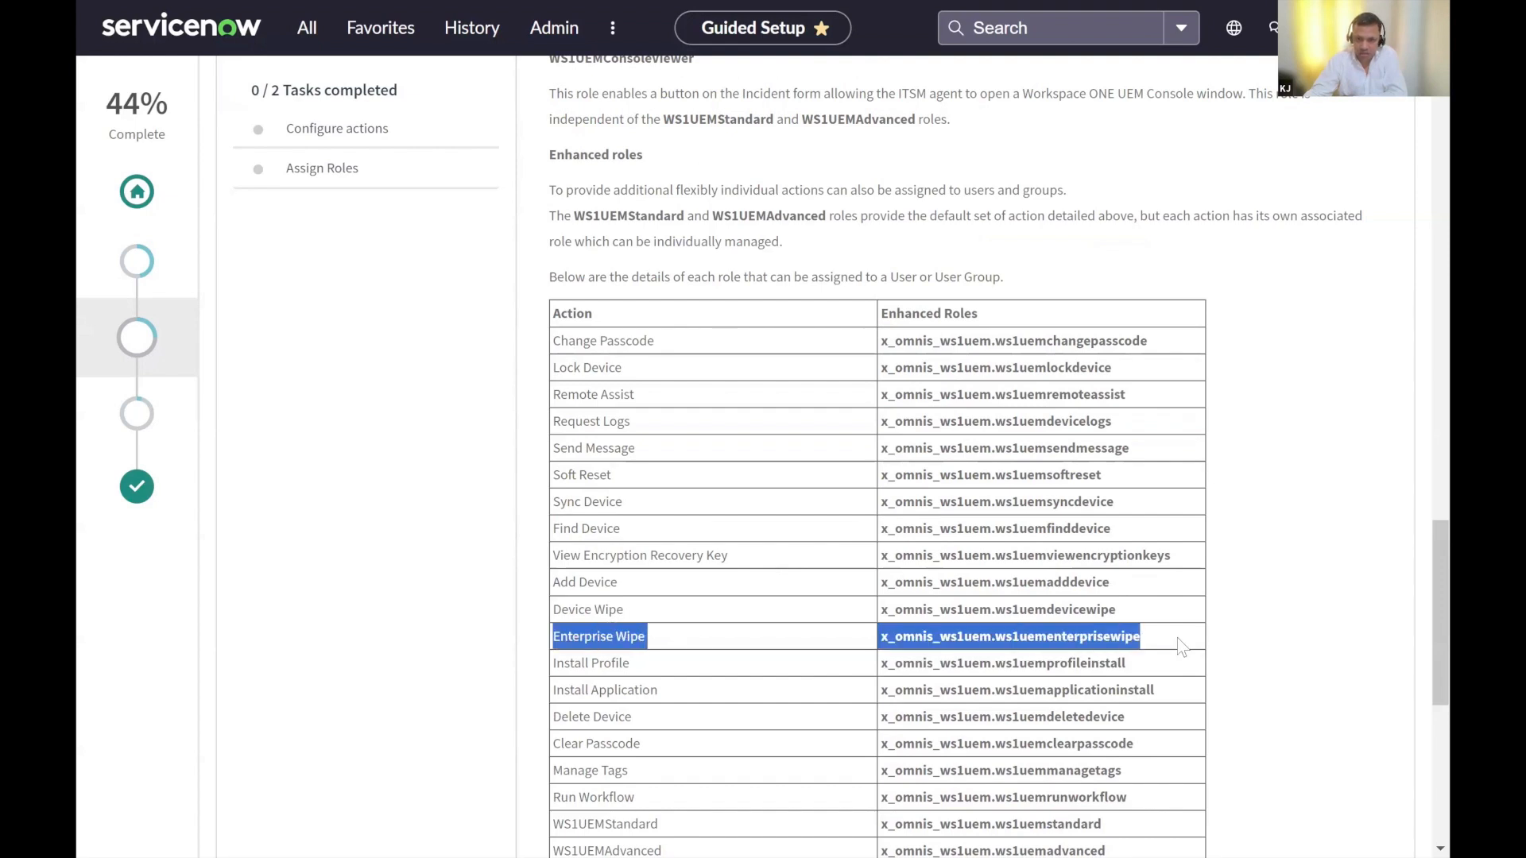
scroll(1027, 583, down, 3)
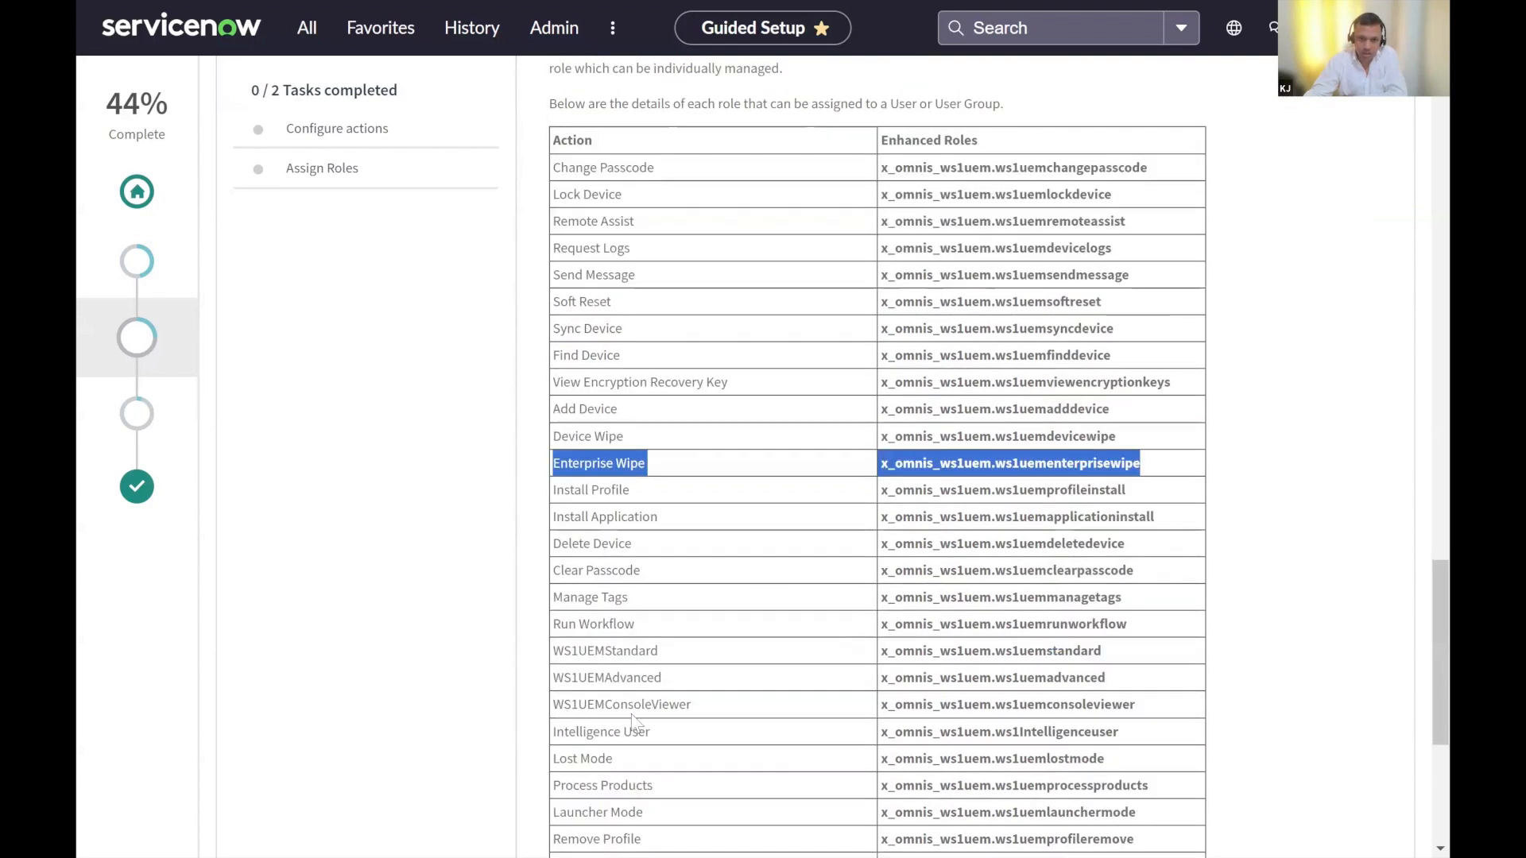
scroll(557, 397, up, 3)
drag(556, 397, 1113, 396)
scroll(569, 592, down, 2)
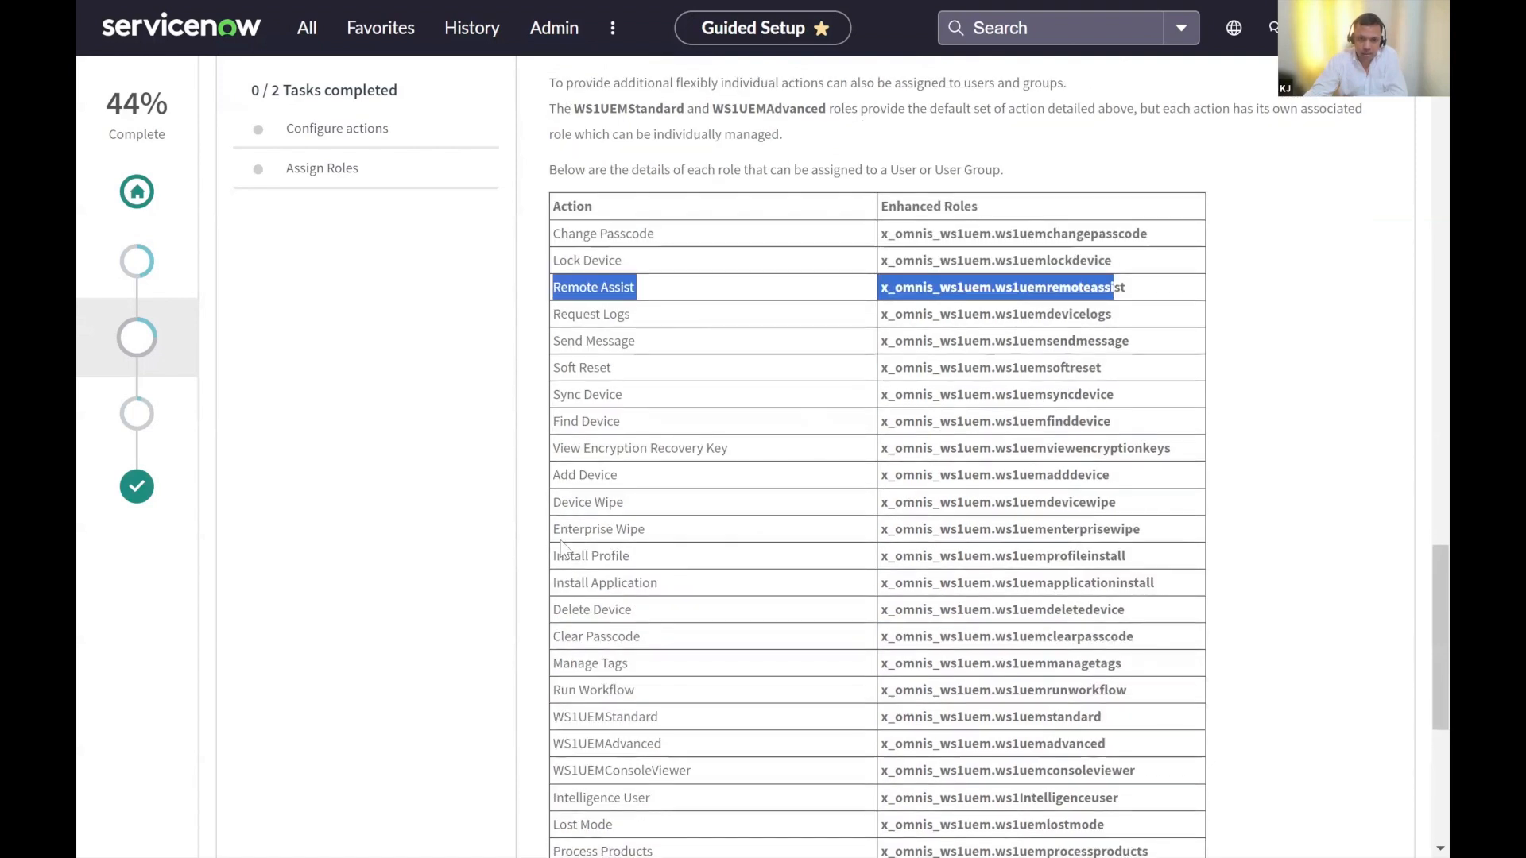
drag(558, 616, 1129, 614)
scroll(846, 627, up, 2)
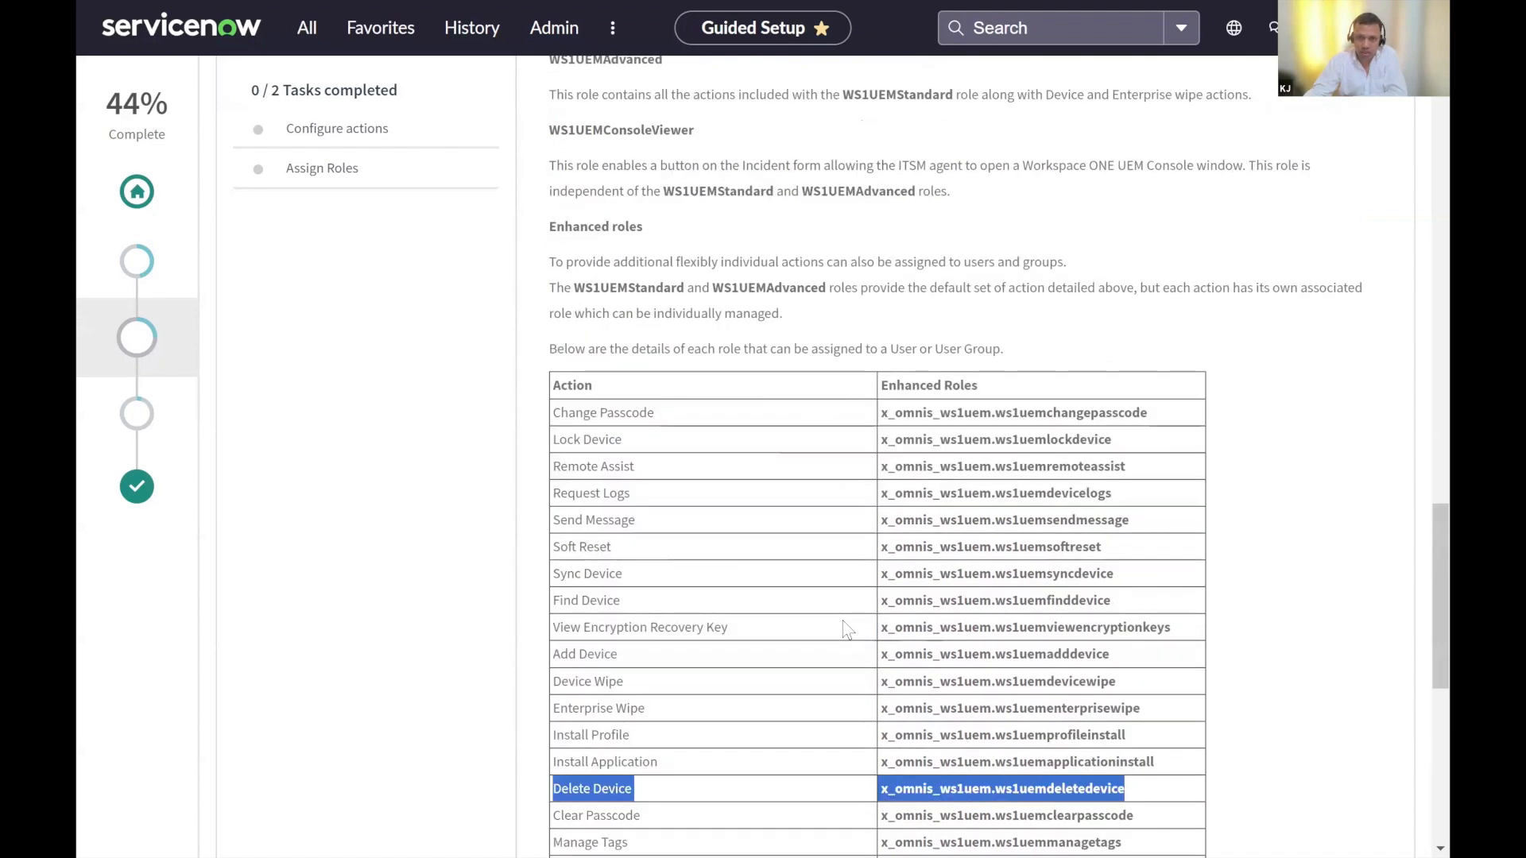
- Start configuring the role assignment for user groups and open the Field Services group
scroll(848, 630, down, 5)
scroll(783, 505, down, 2)
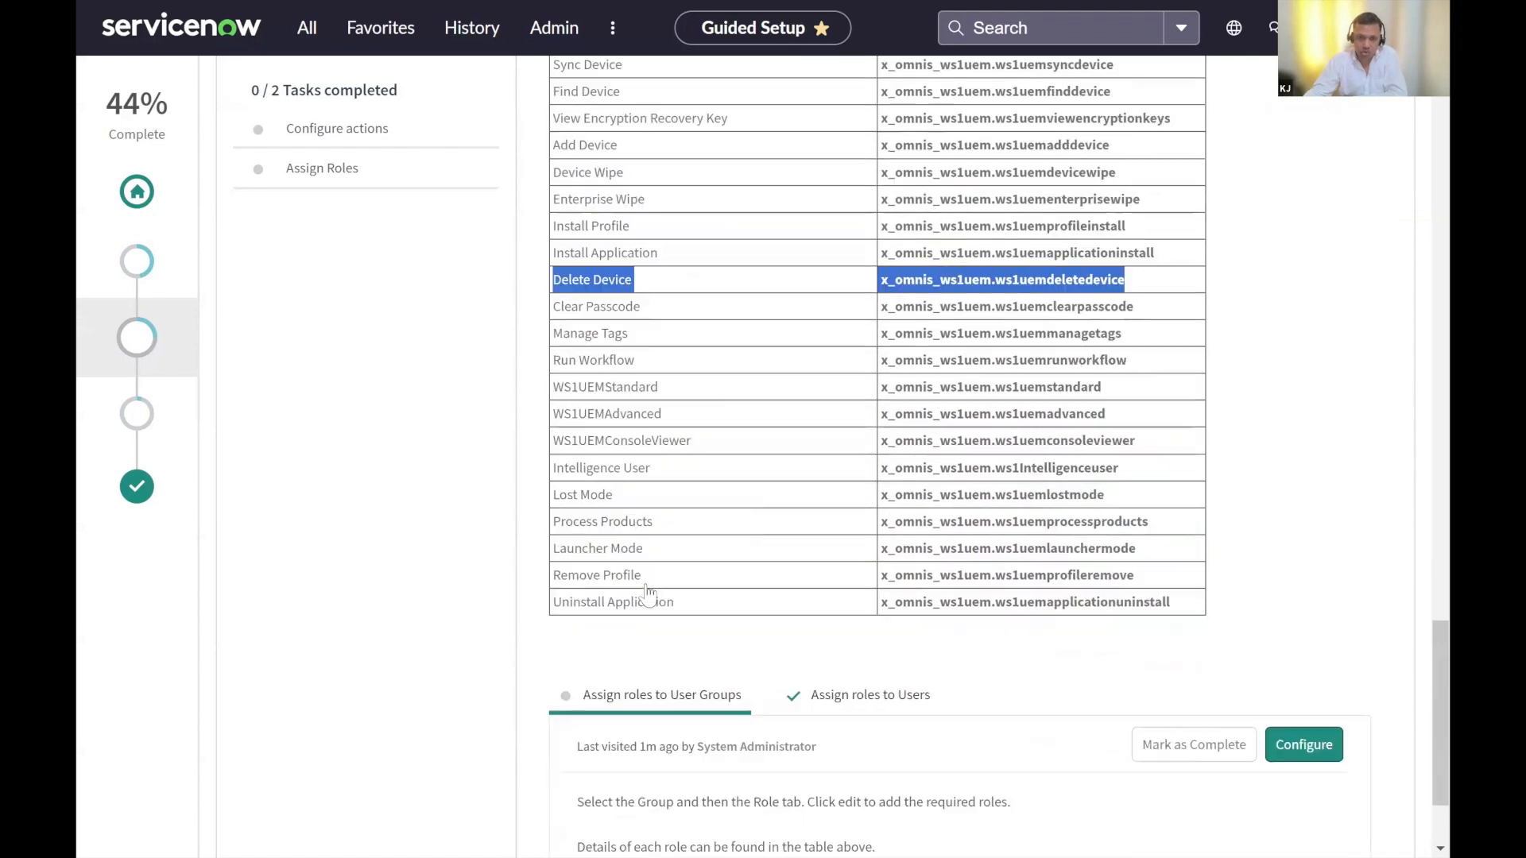
scroll(1264, 633, down, 1)
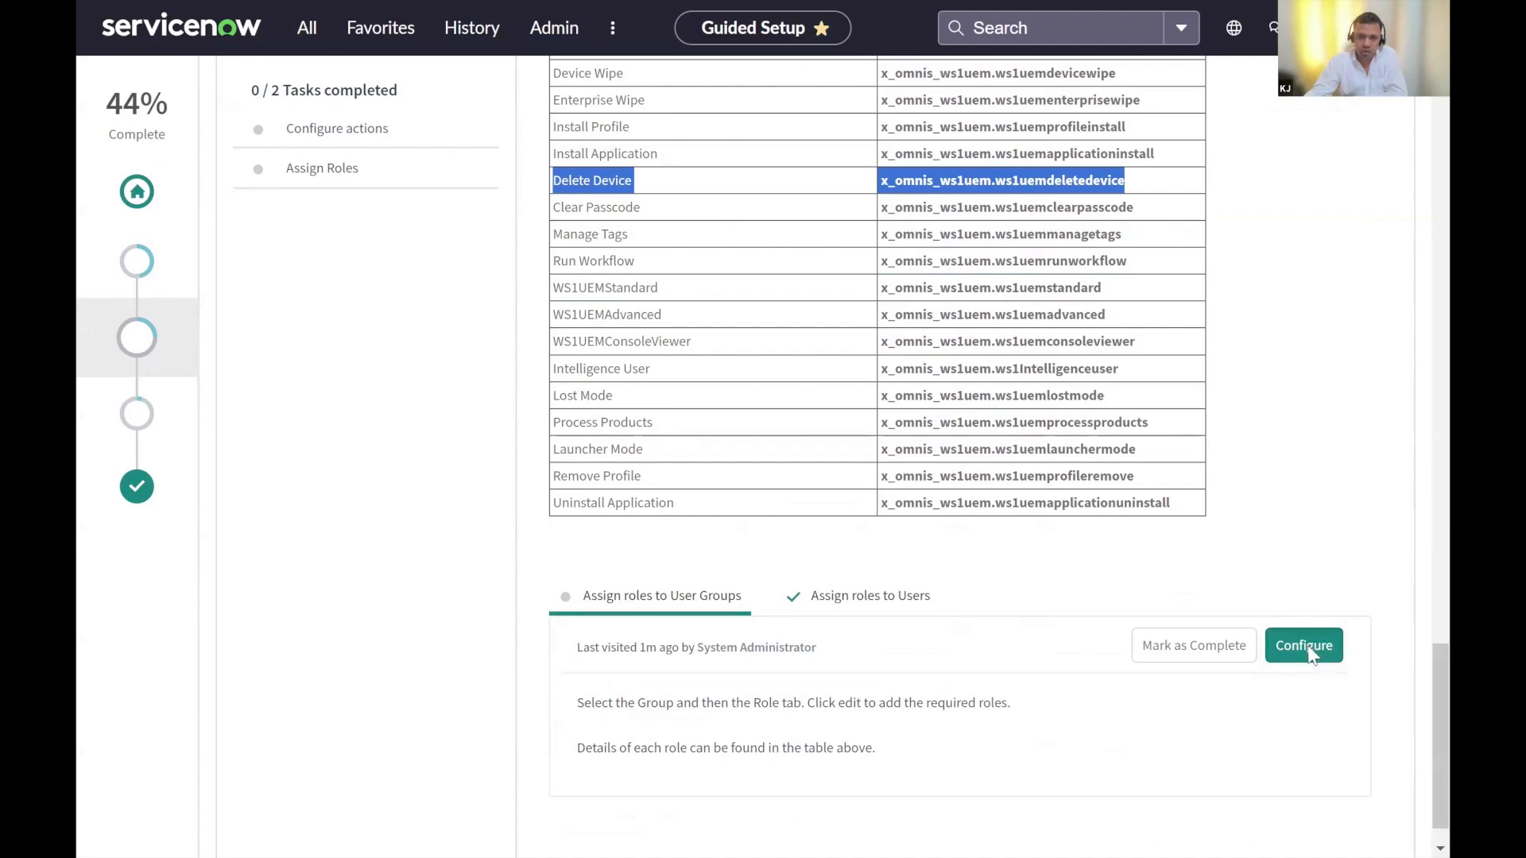
click(1308, 645)
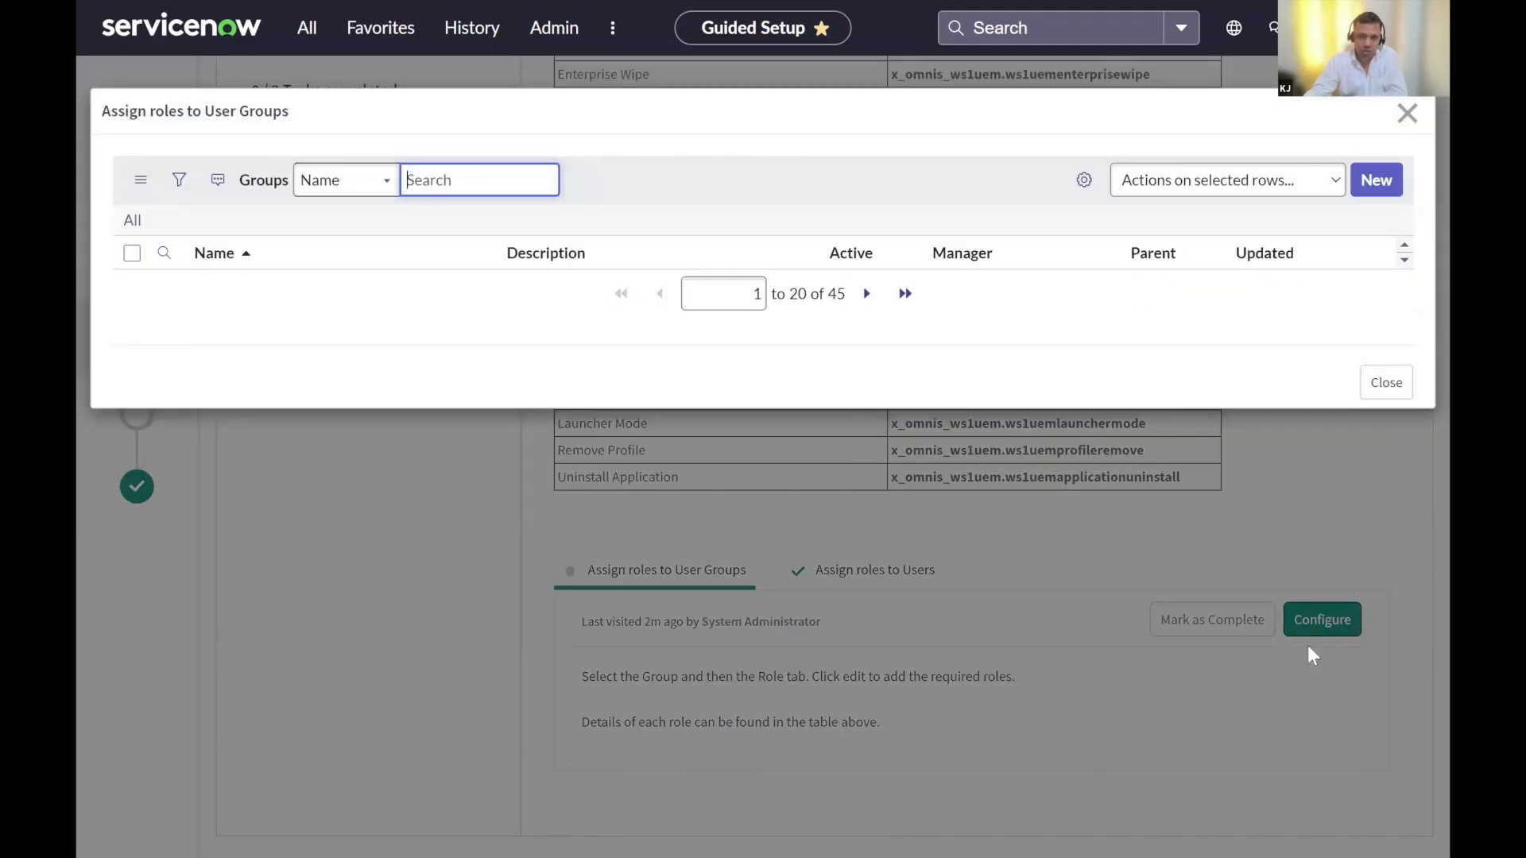
scroll(646, 602, down, 2)
scroll(646, 602, down, 1)
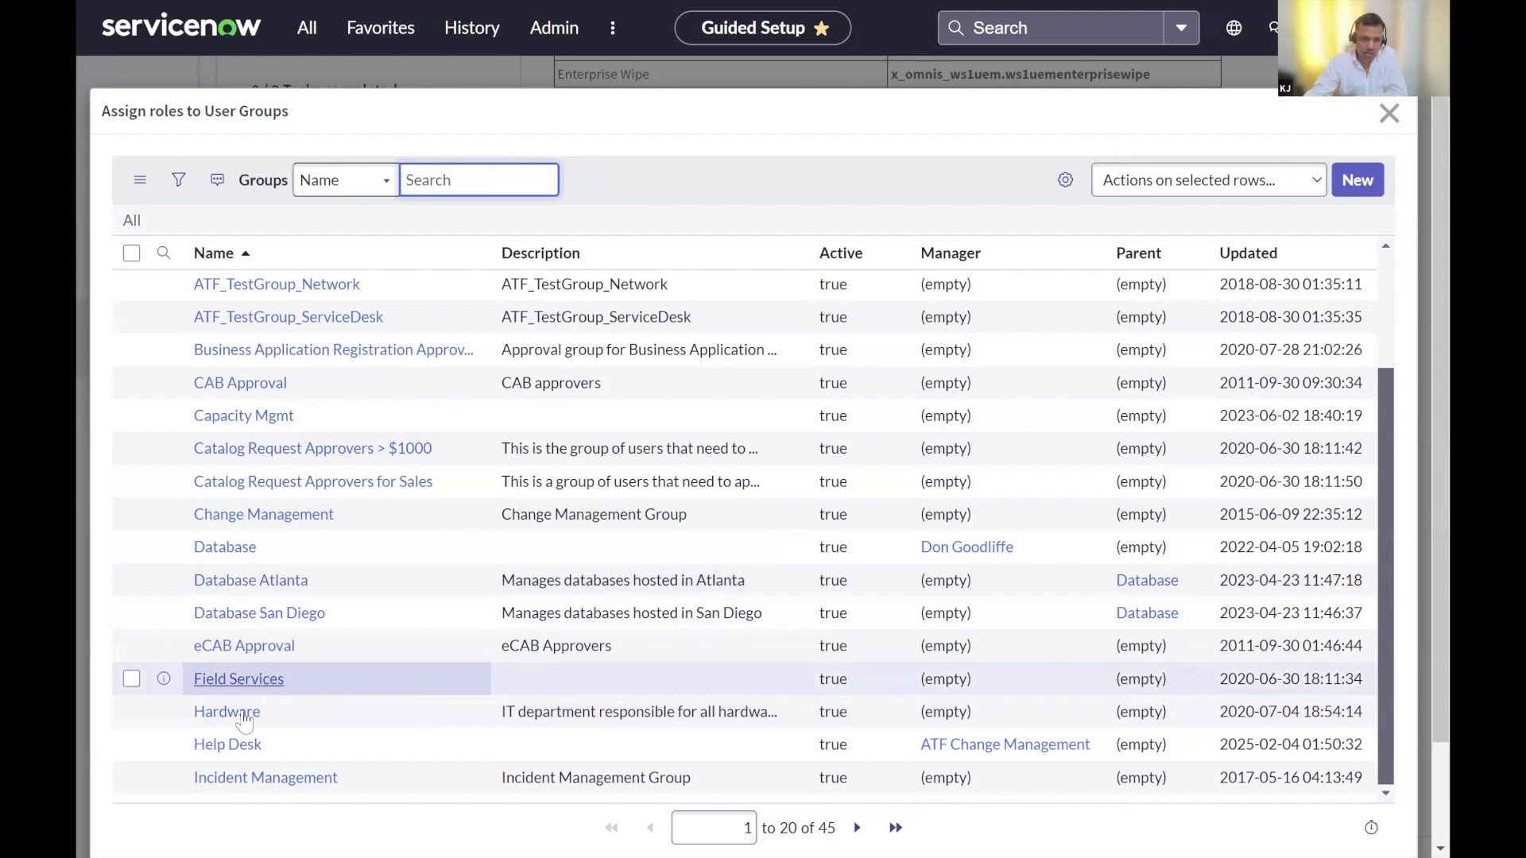
click(237, 682)
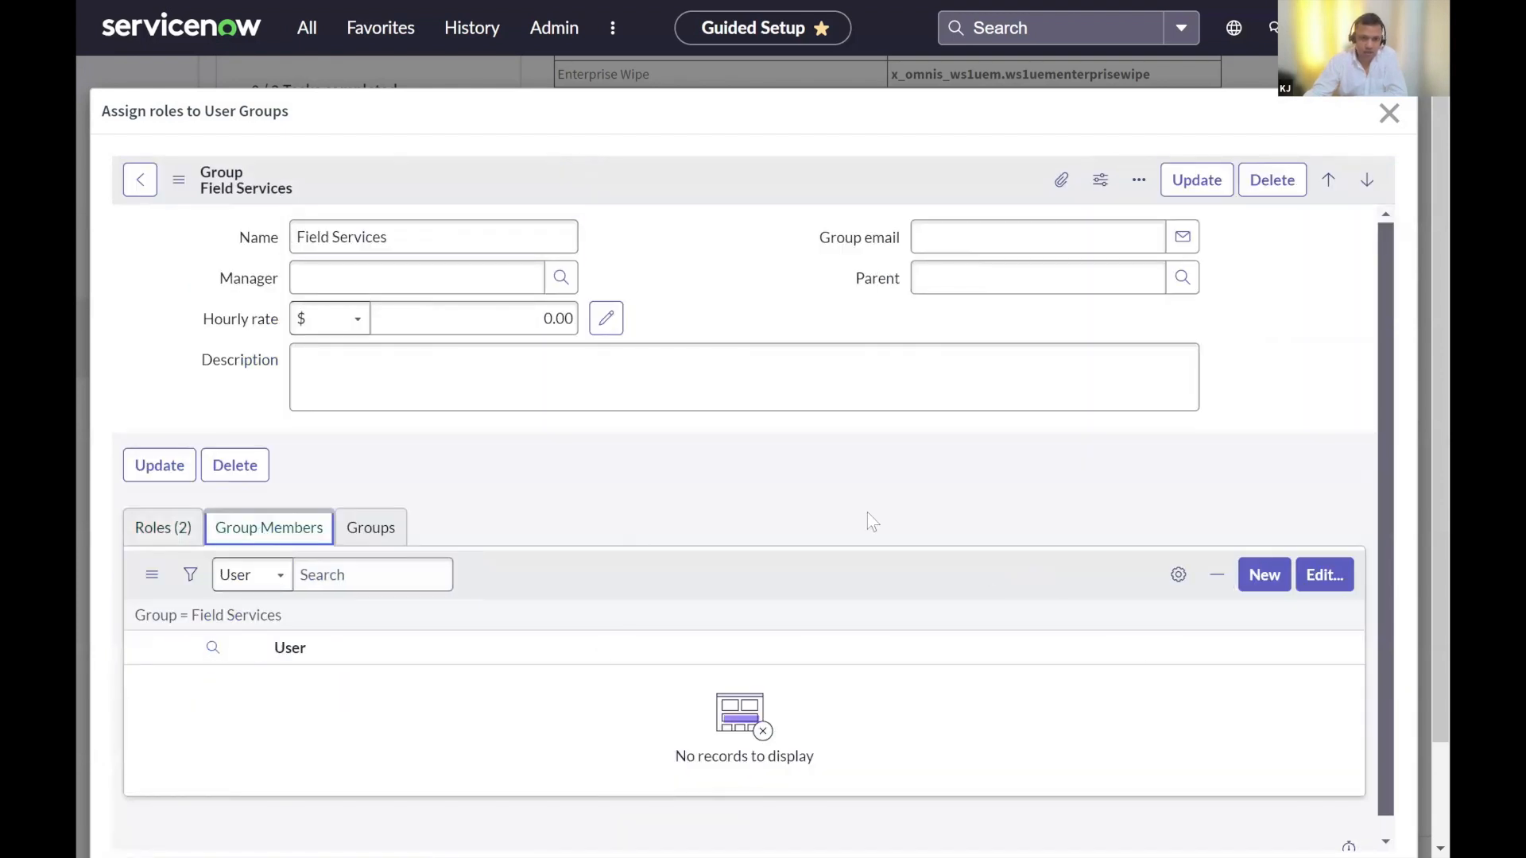
- Add two users from the collection as members of the Field Services group and save the member list
click(1328, 575)
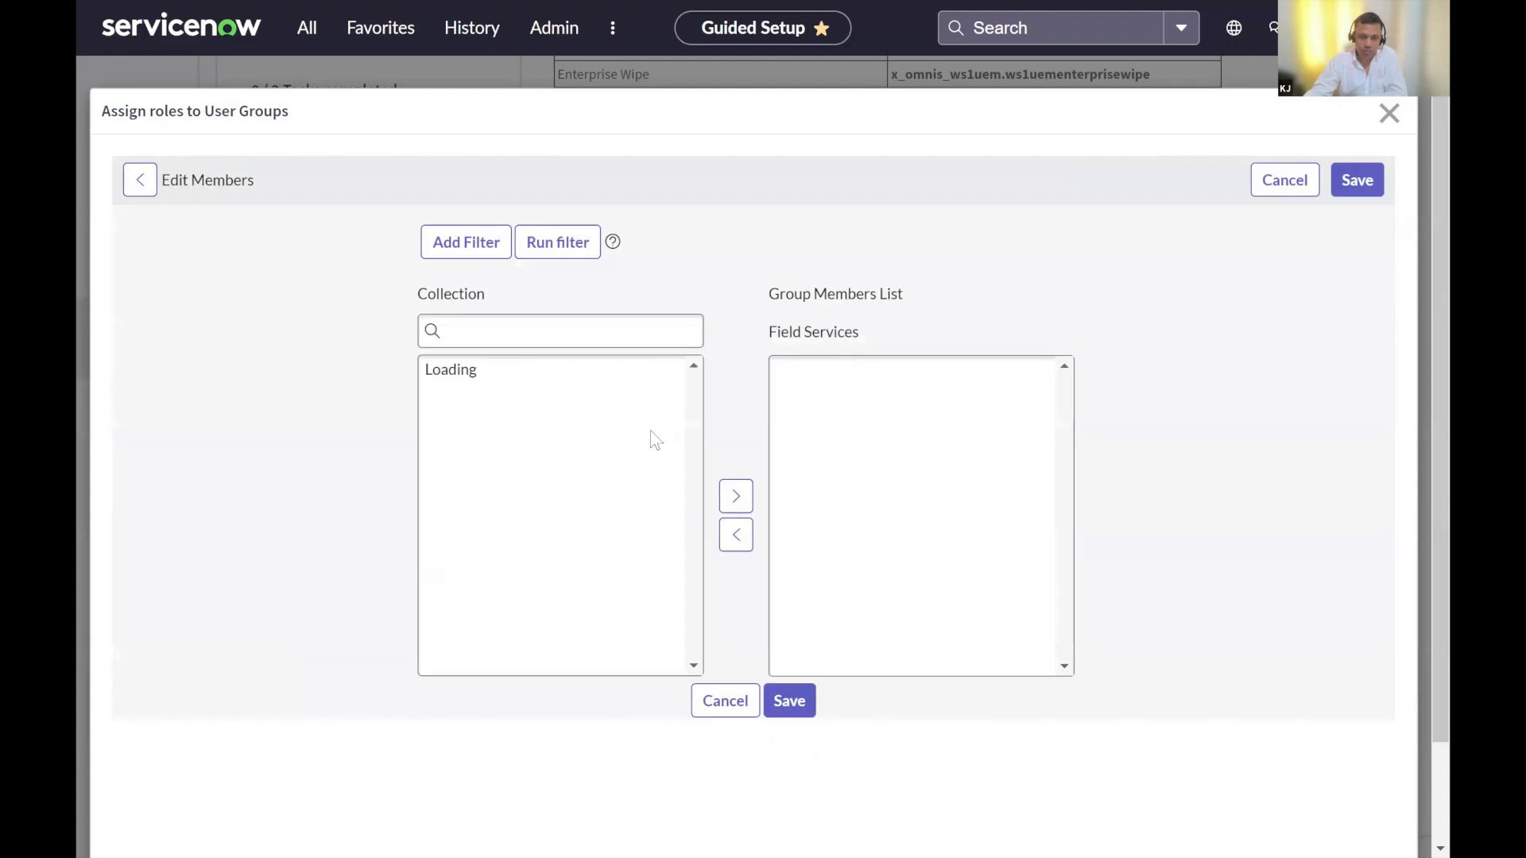
scroll(465, 602, down, 5)
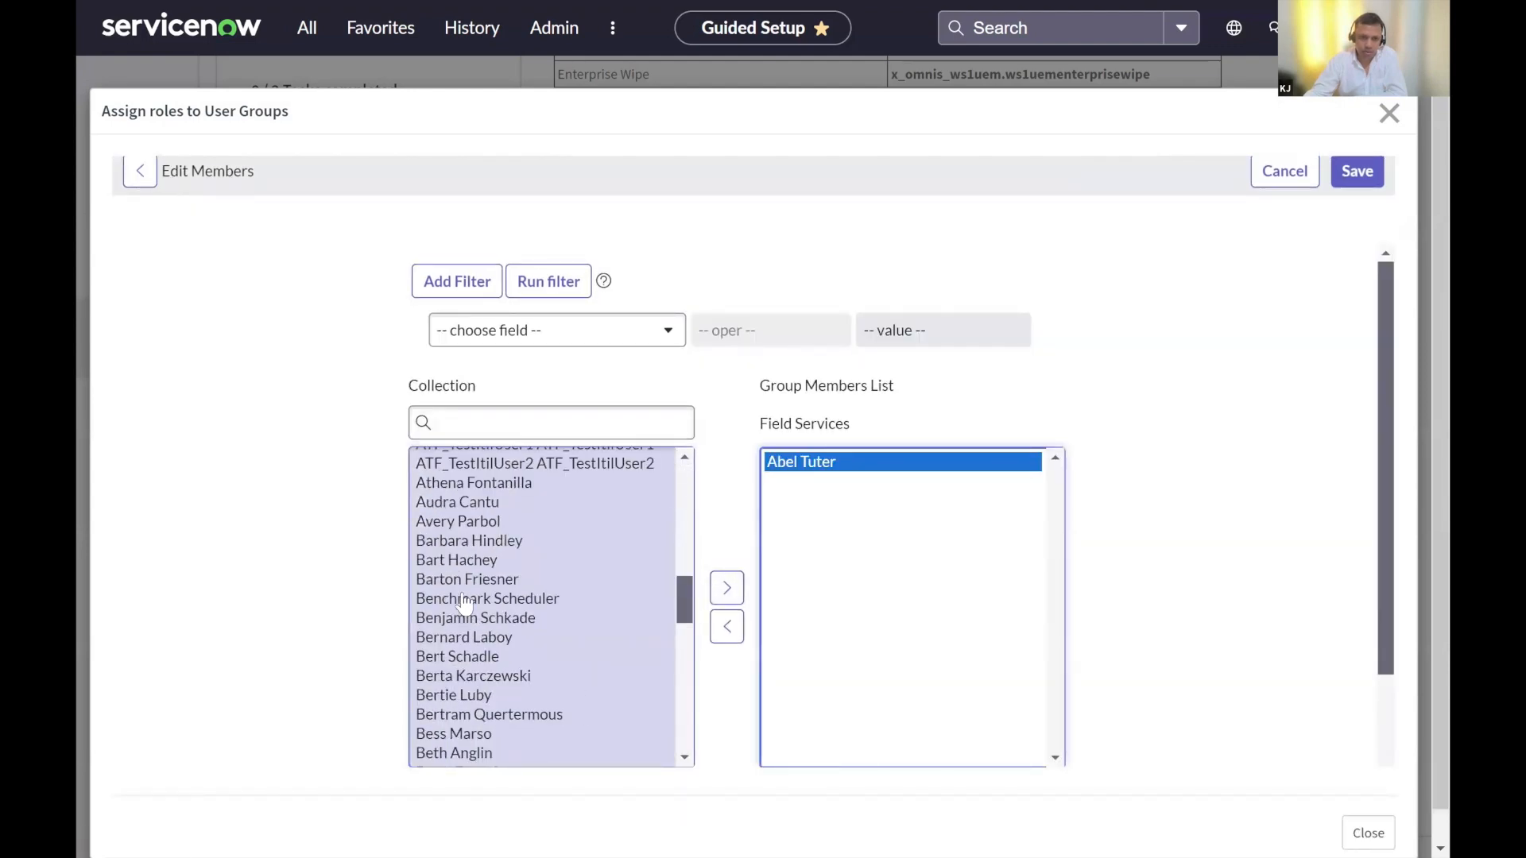
scroll(488, 642, down, 6)
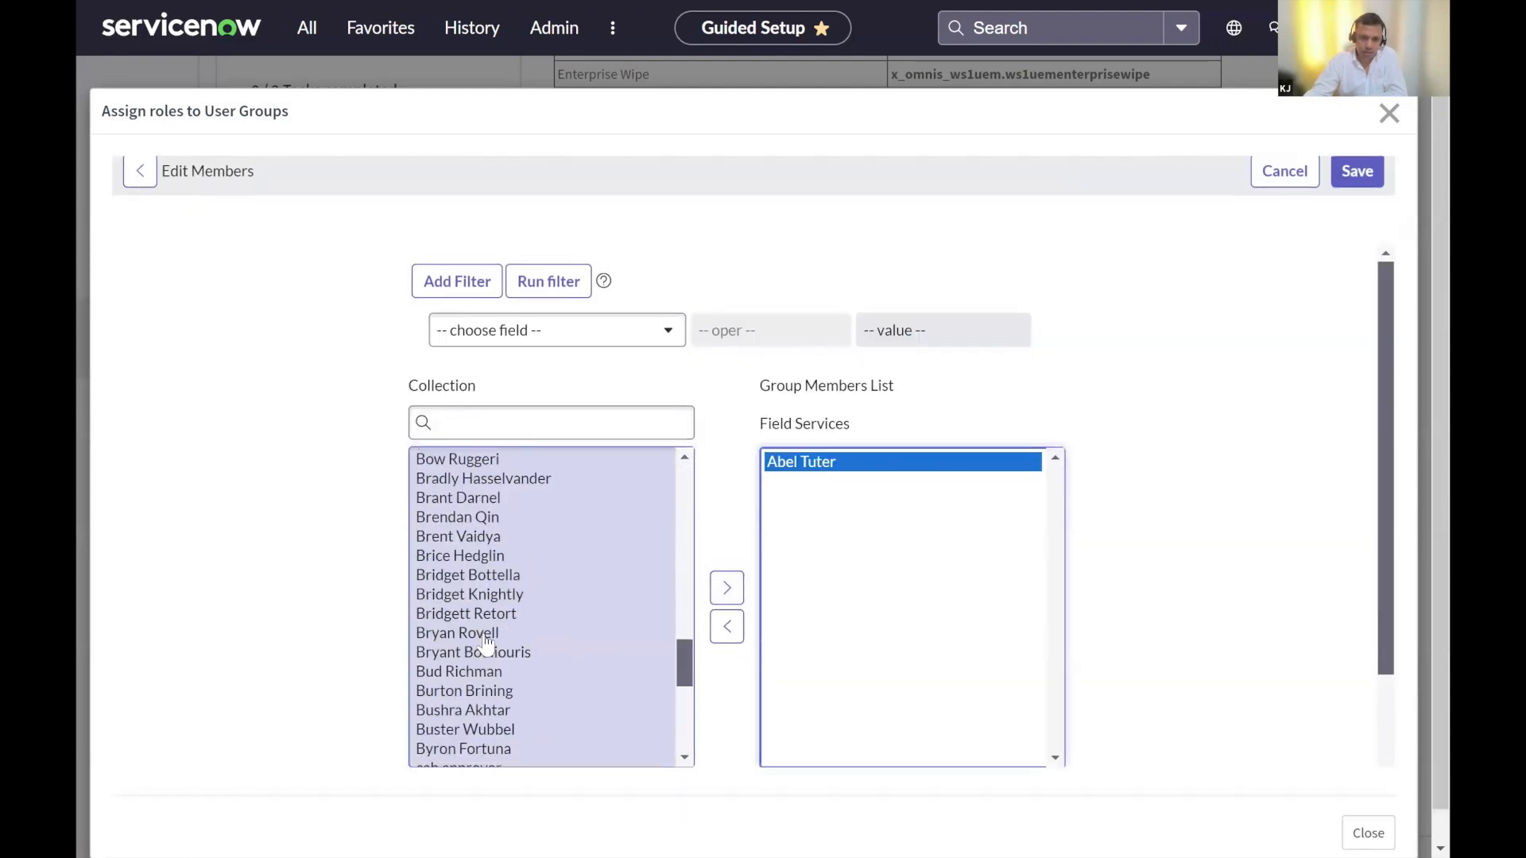
click(548, 634)
click(726, 589)
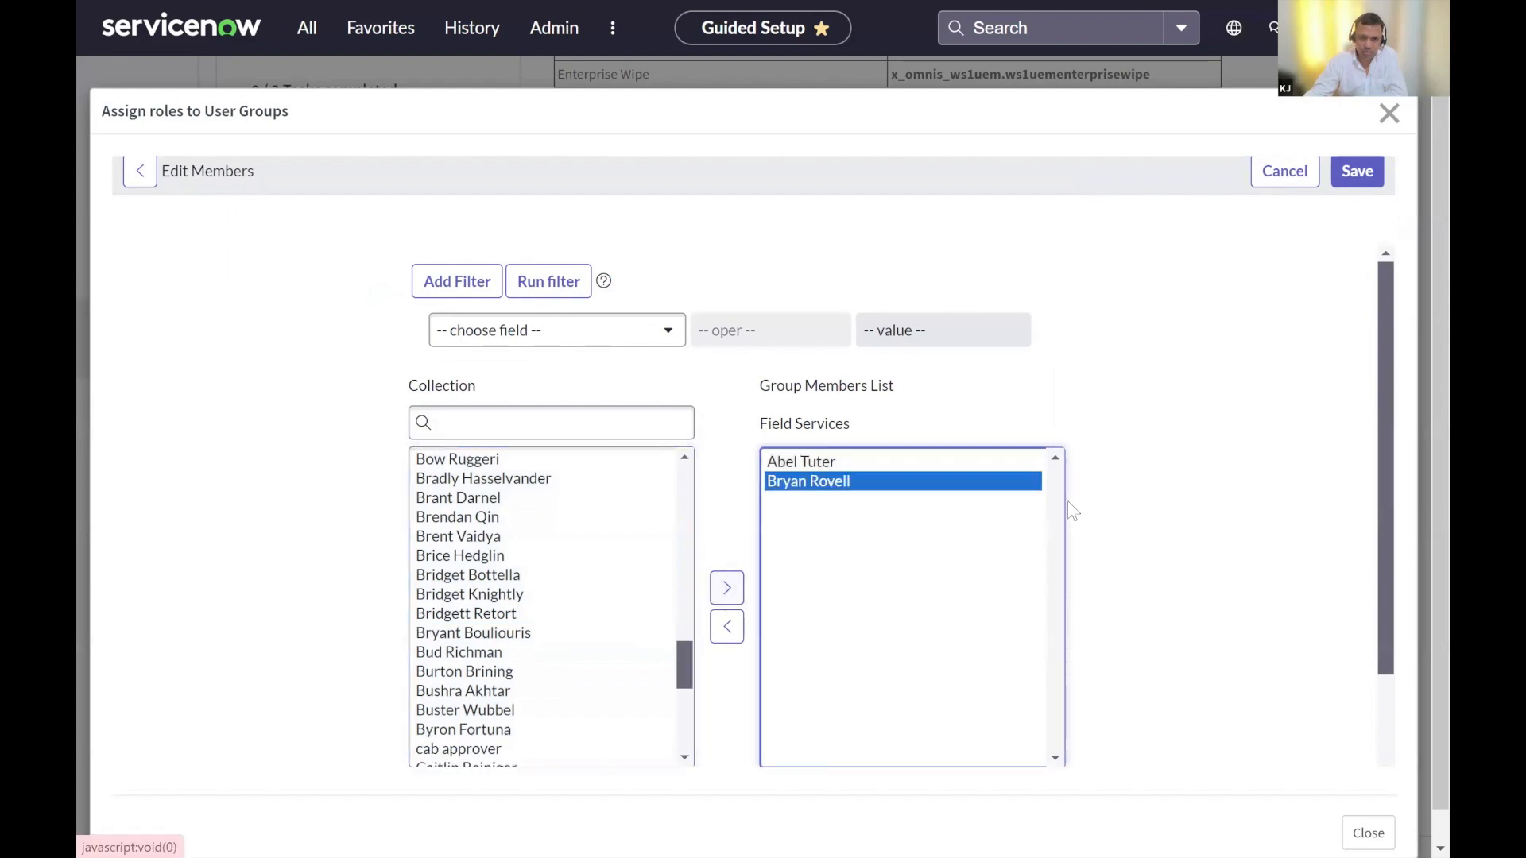
scroll(1227, 458, down, 2)
click(781, 649)
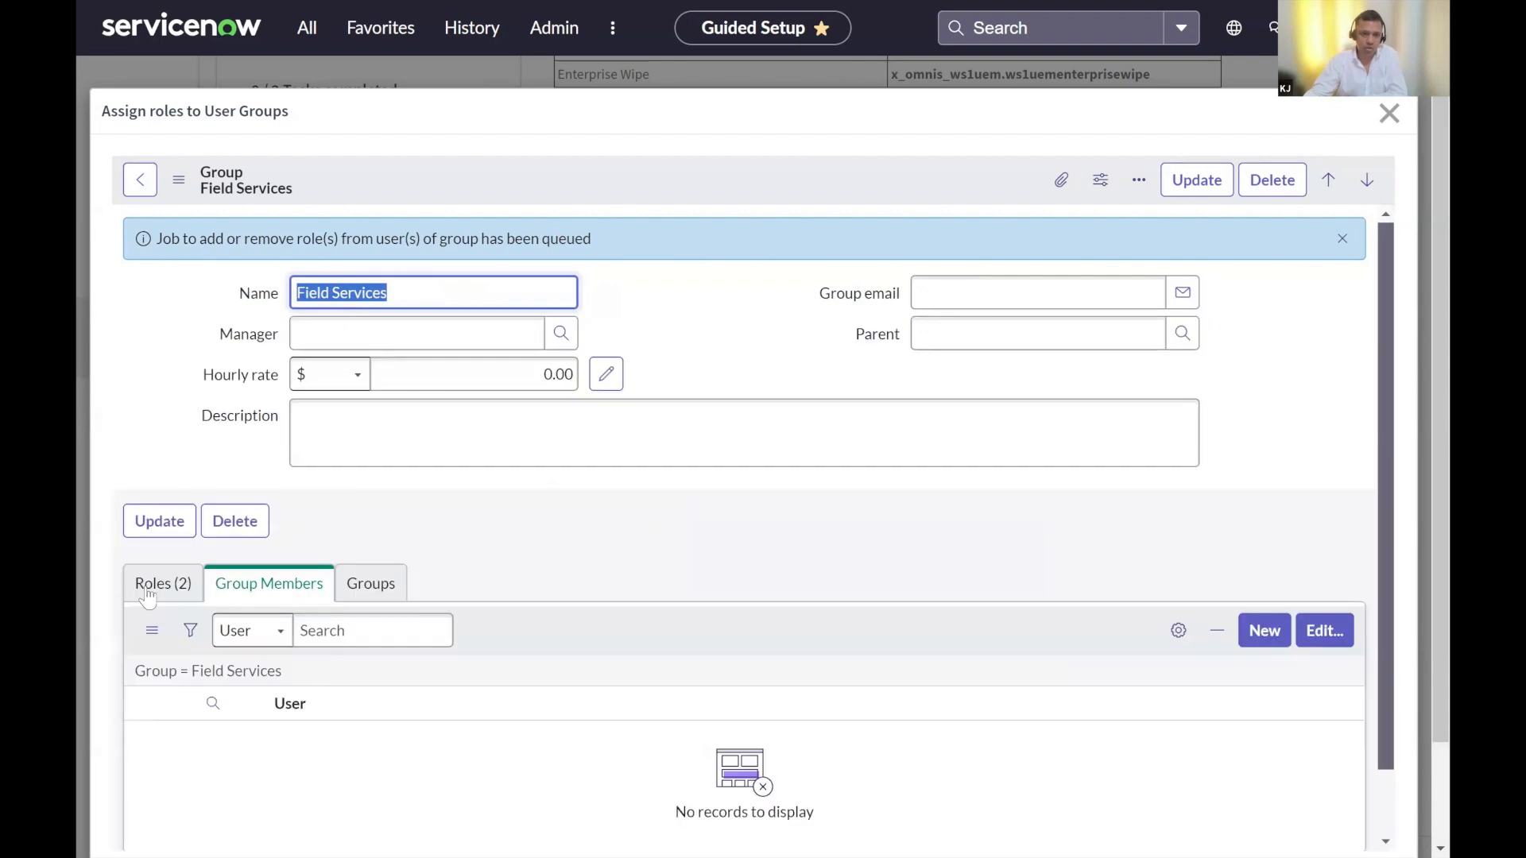
- Filter the available roles by "x_", assign x_omnis_ws1uem.ws1uemclearpasscode to the Field Services group, and save the roles
click(151, 585)
scroll(736, 574, down, 1)
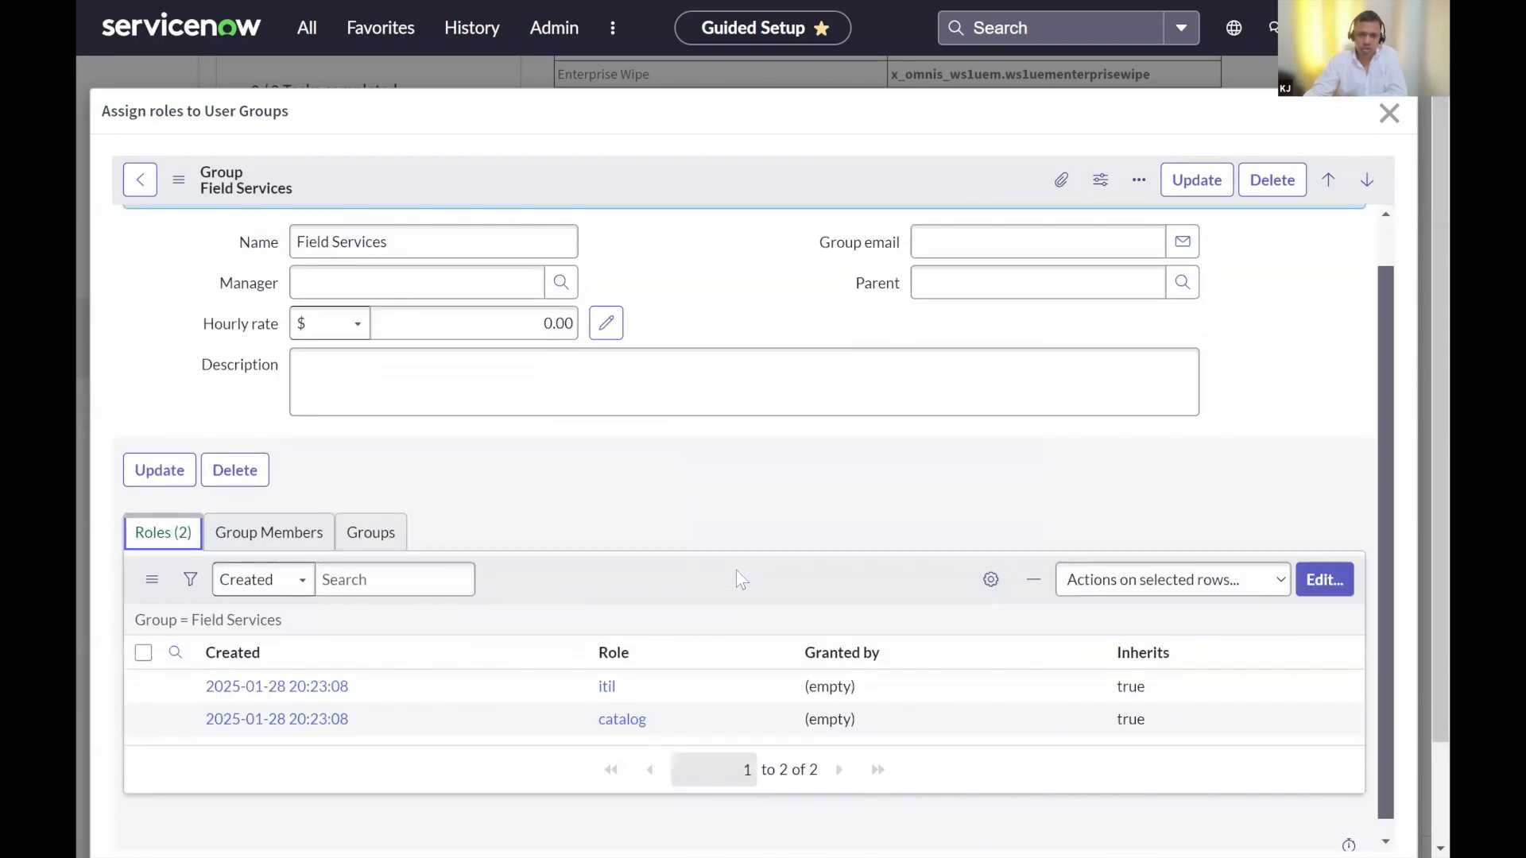
scroll(735, 570, up, 1)
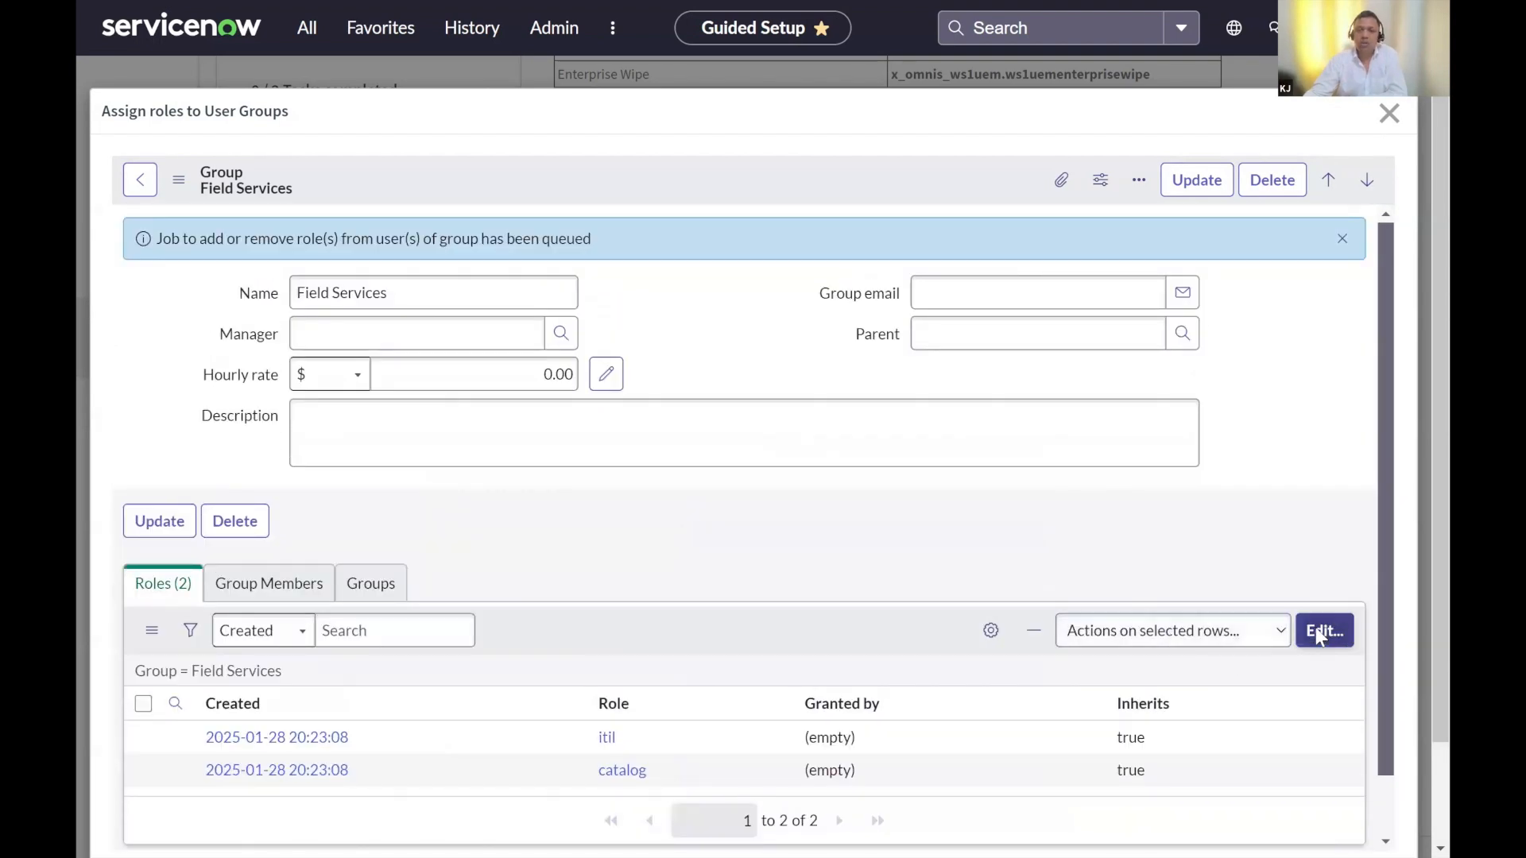
click(1297, 630)
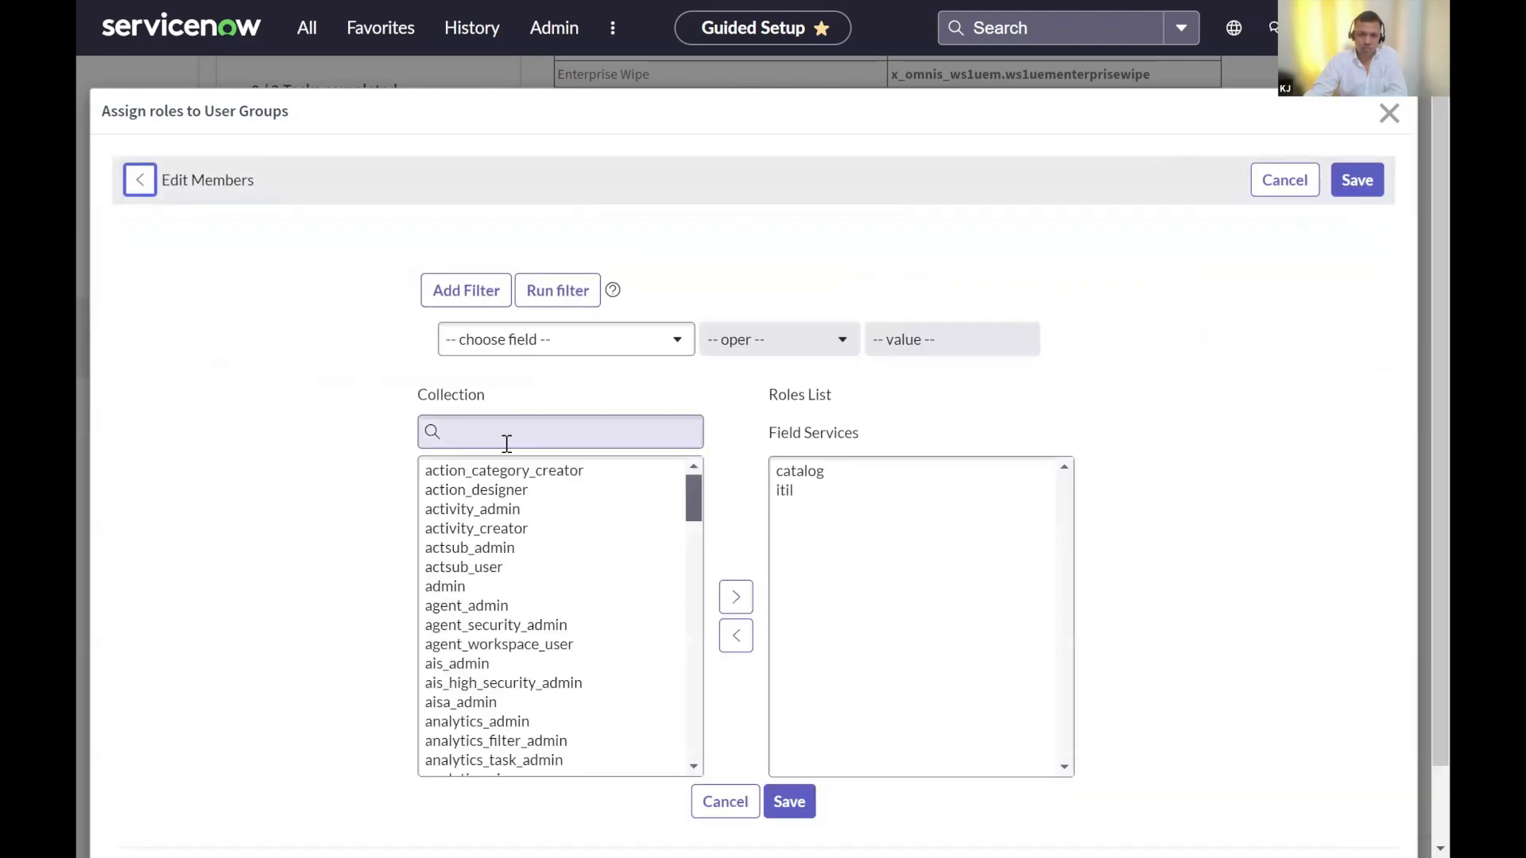
click(512, 434)
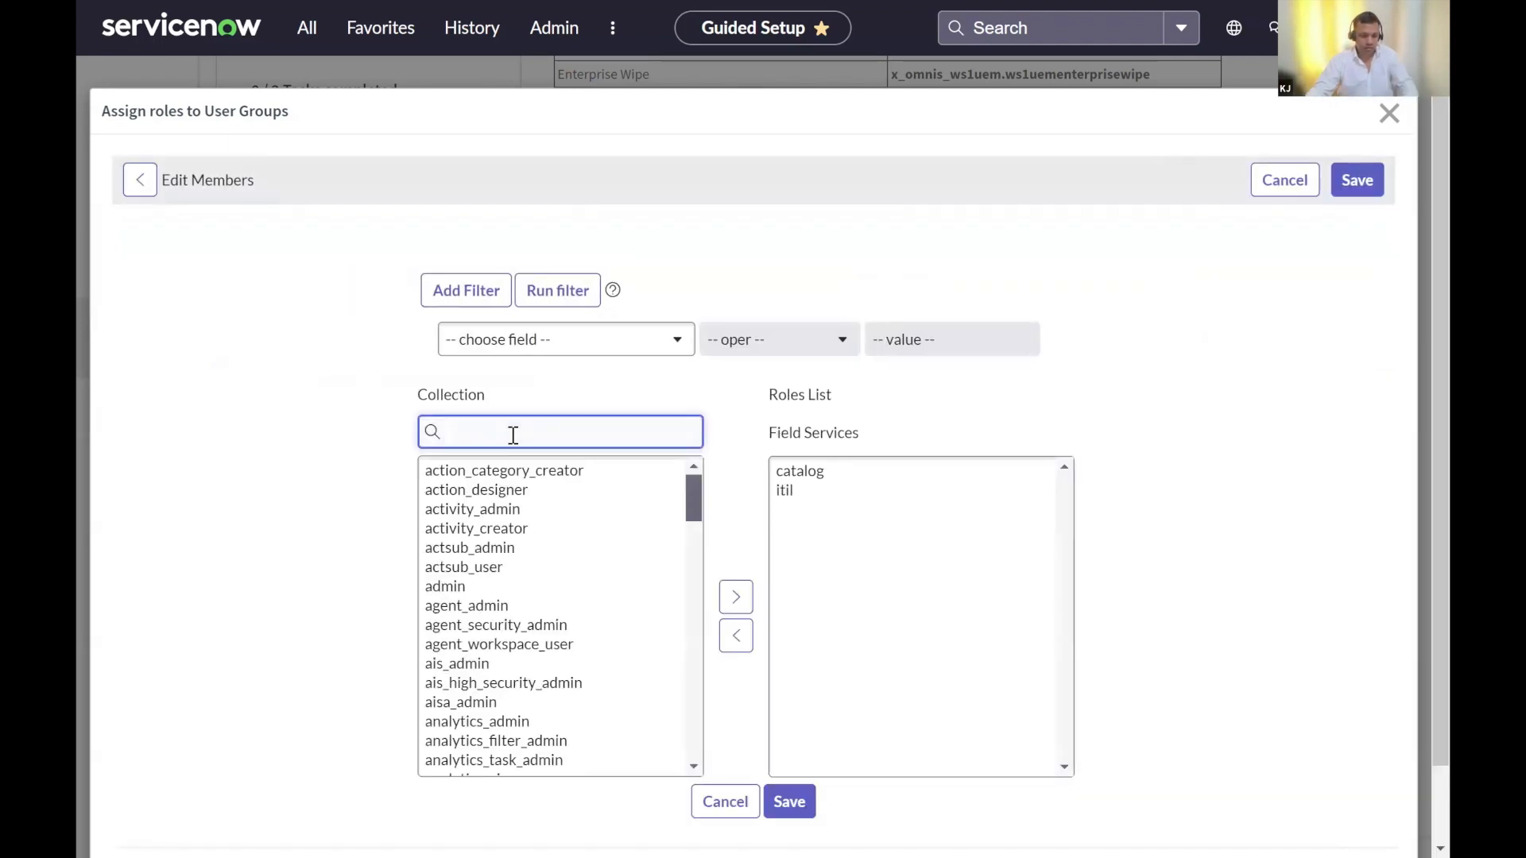
text(x_)
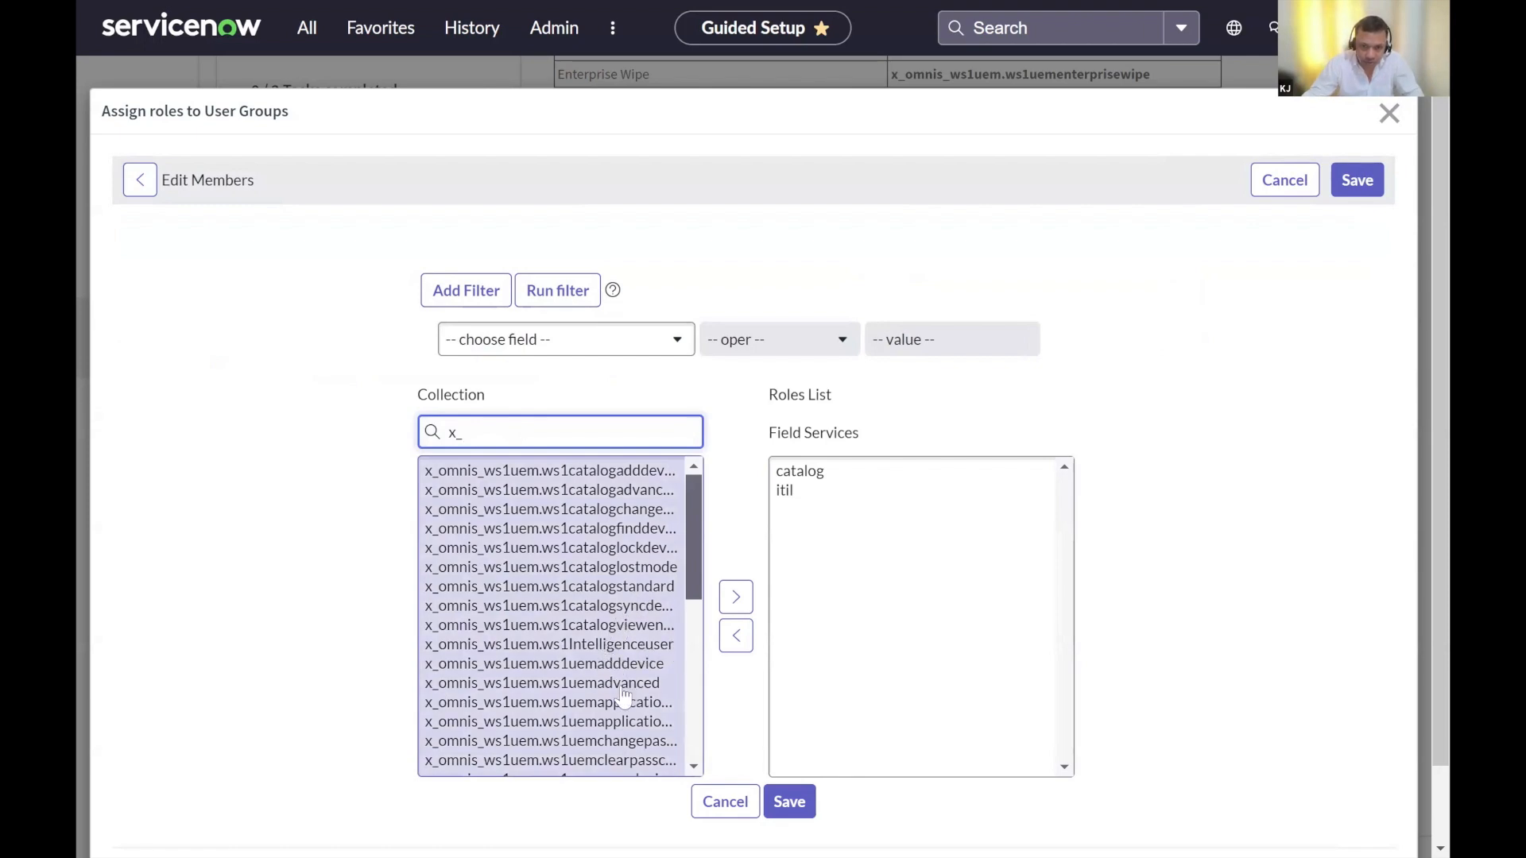
key(ctrl+minus)
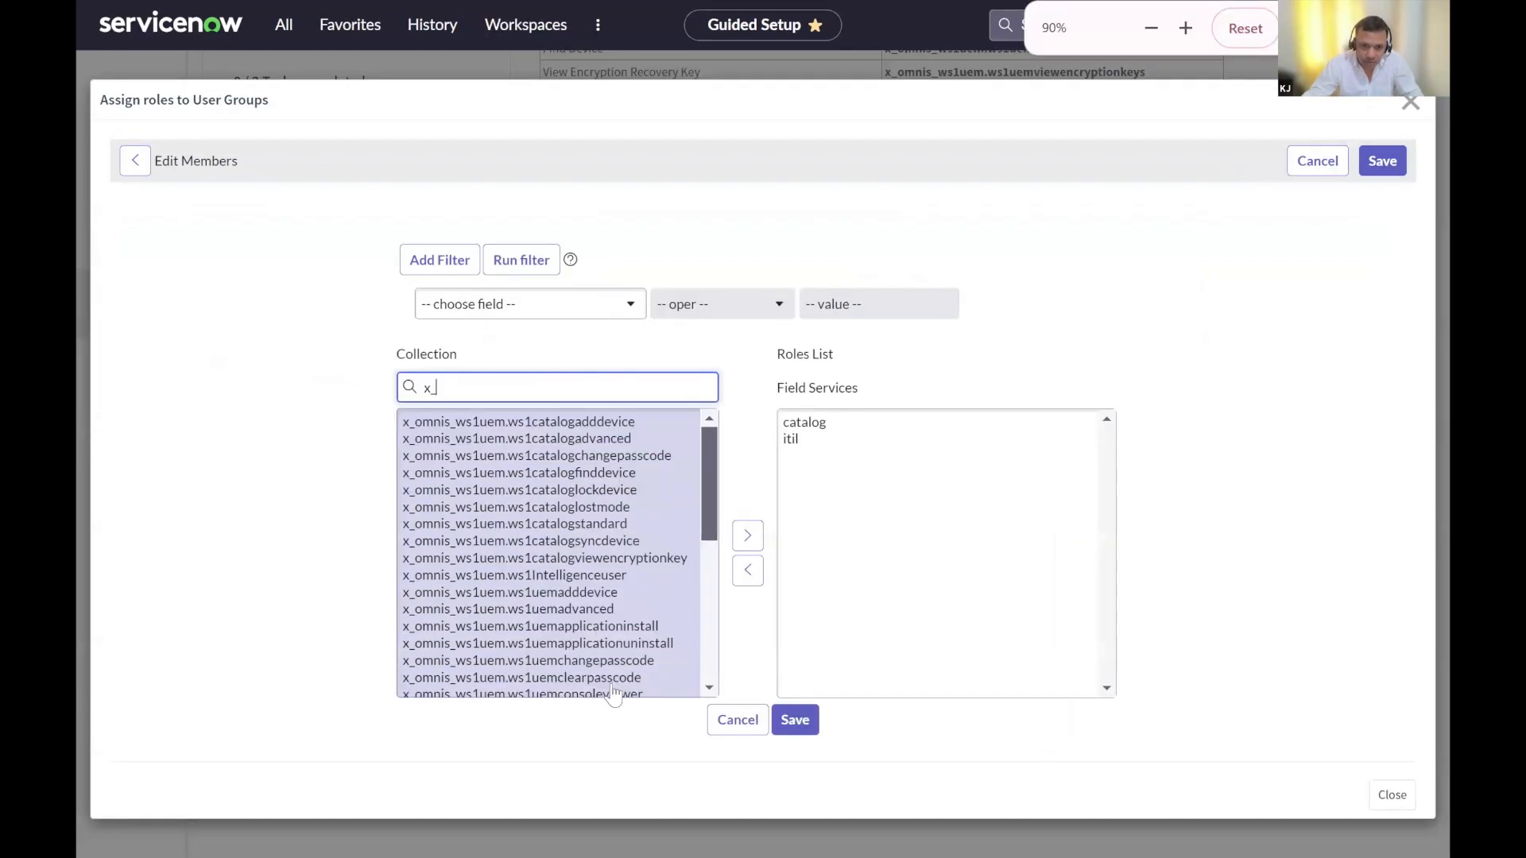
click(595, 677)
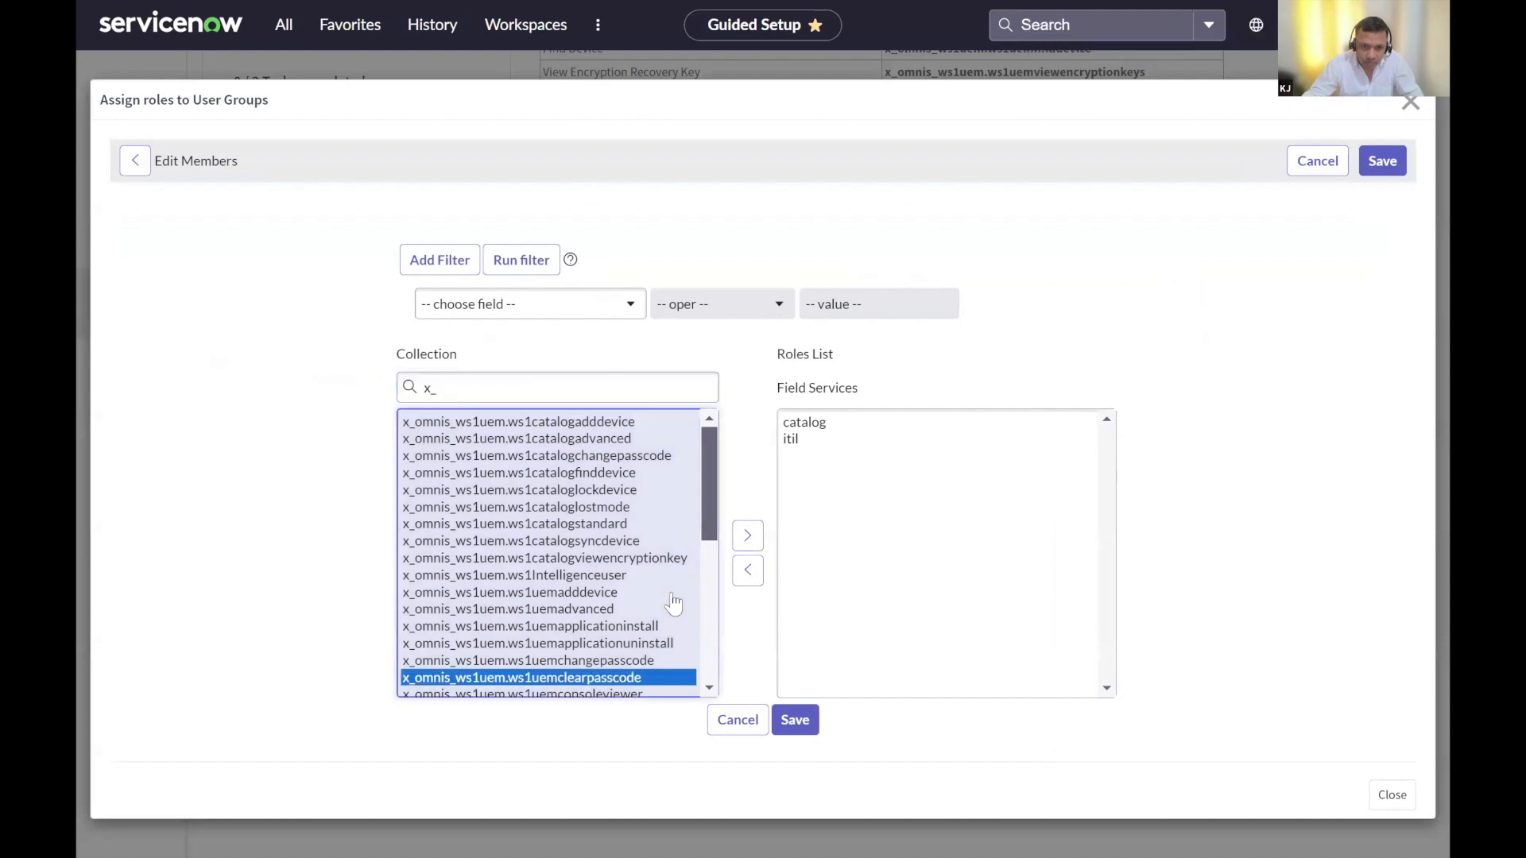
click(745, 535)
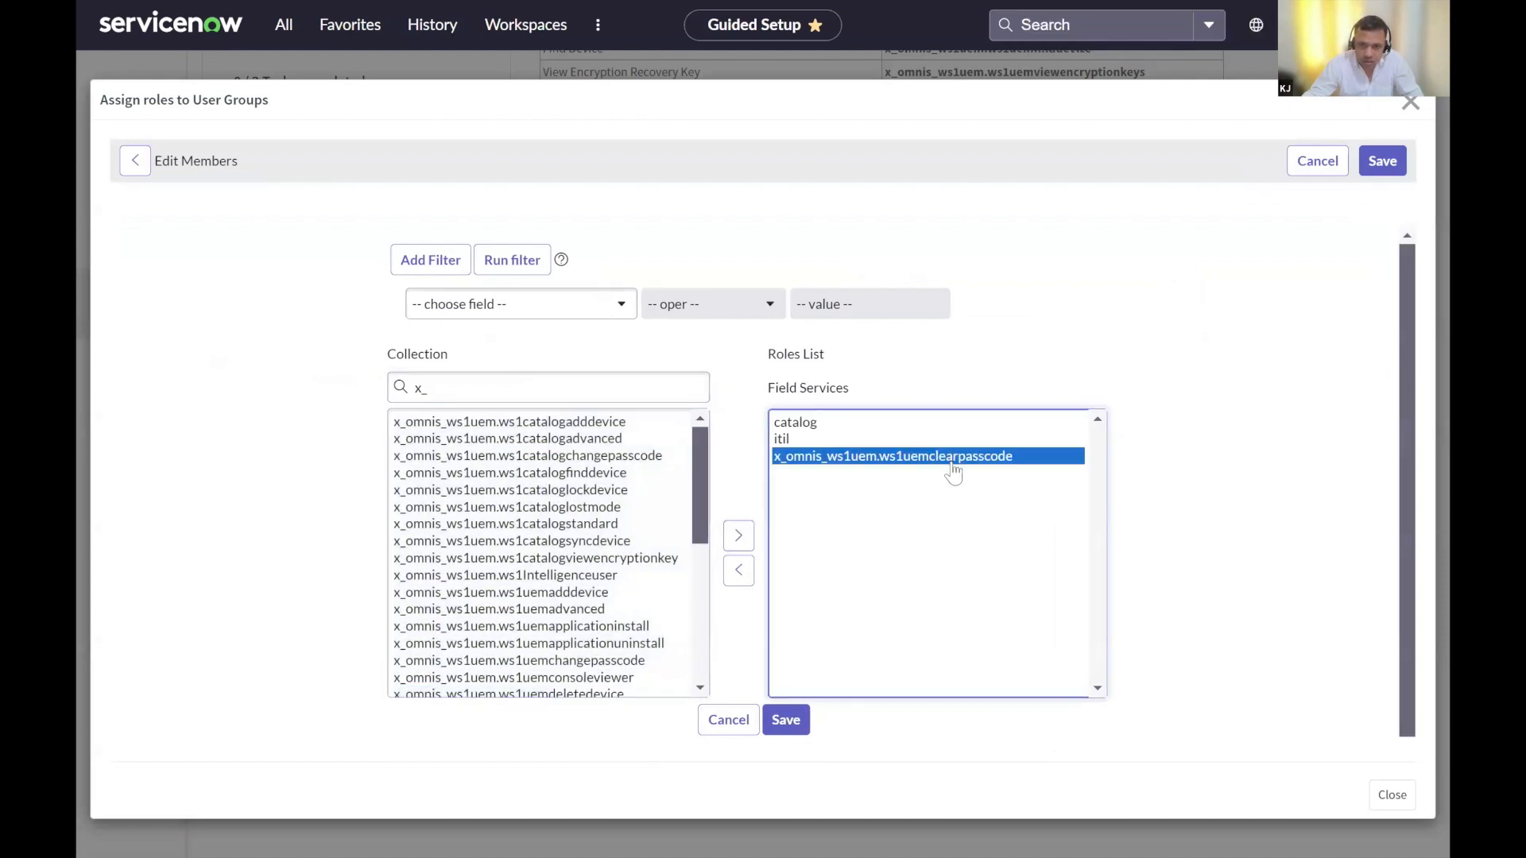
scroll(556, 601, down, 2)
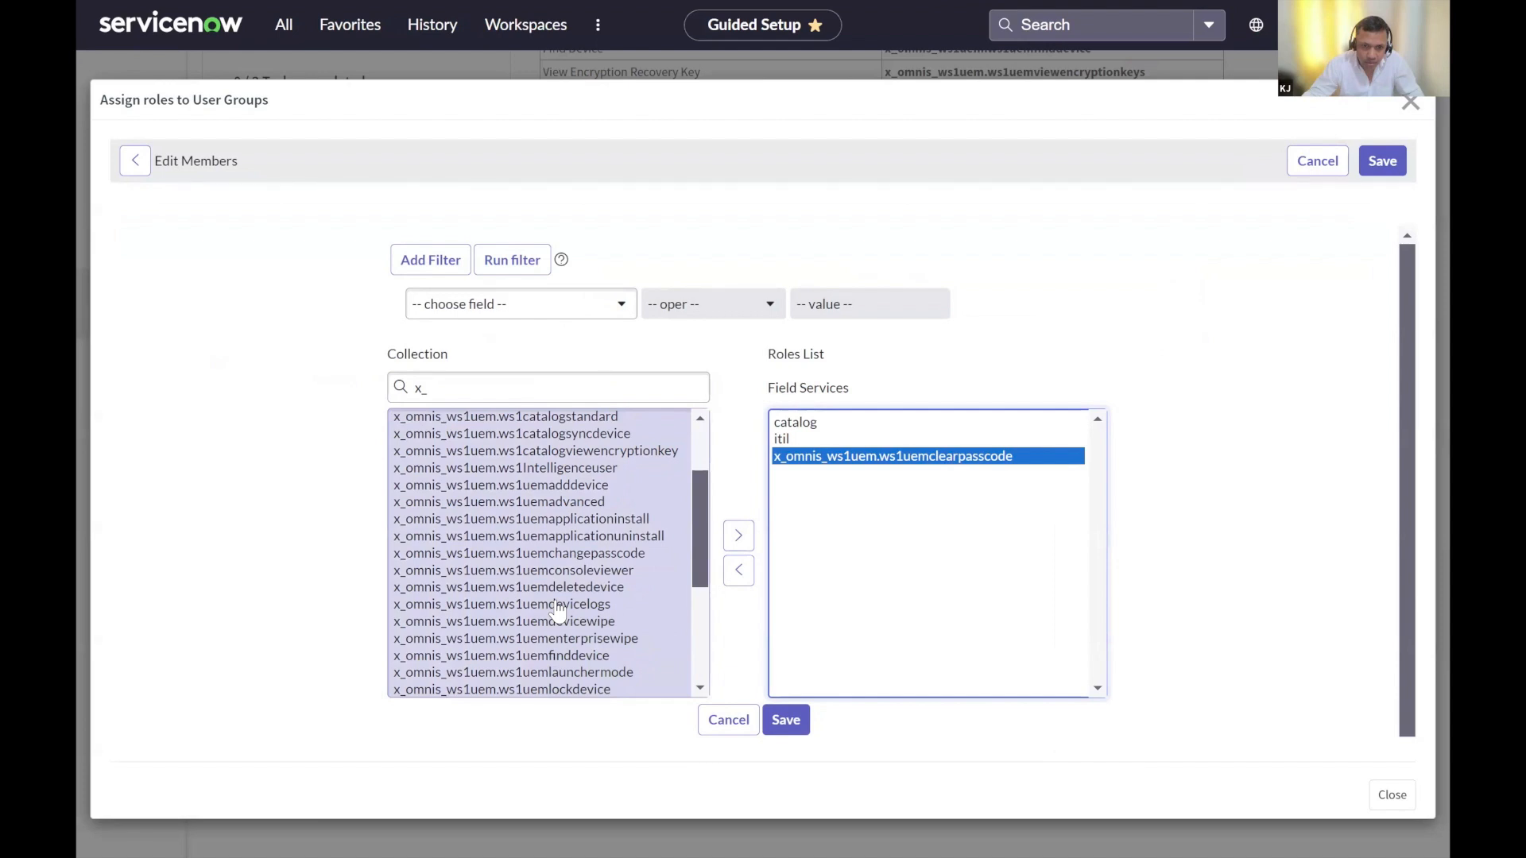
scroll(566, 608, down, 2)
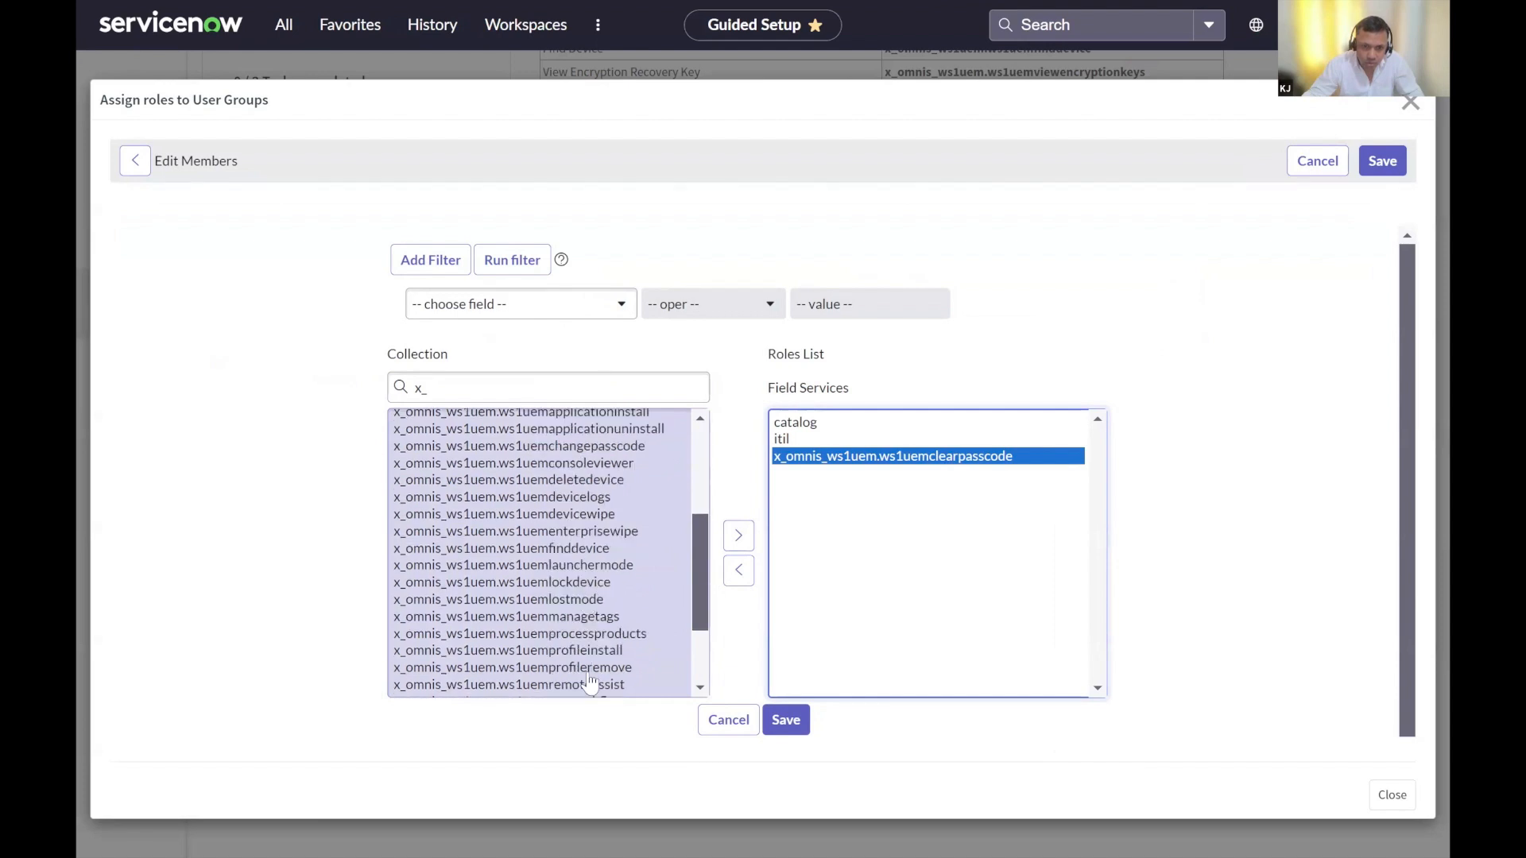
click(797, 720)
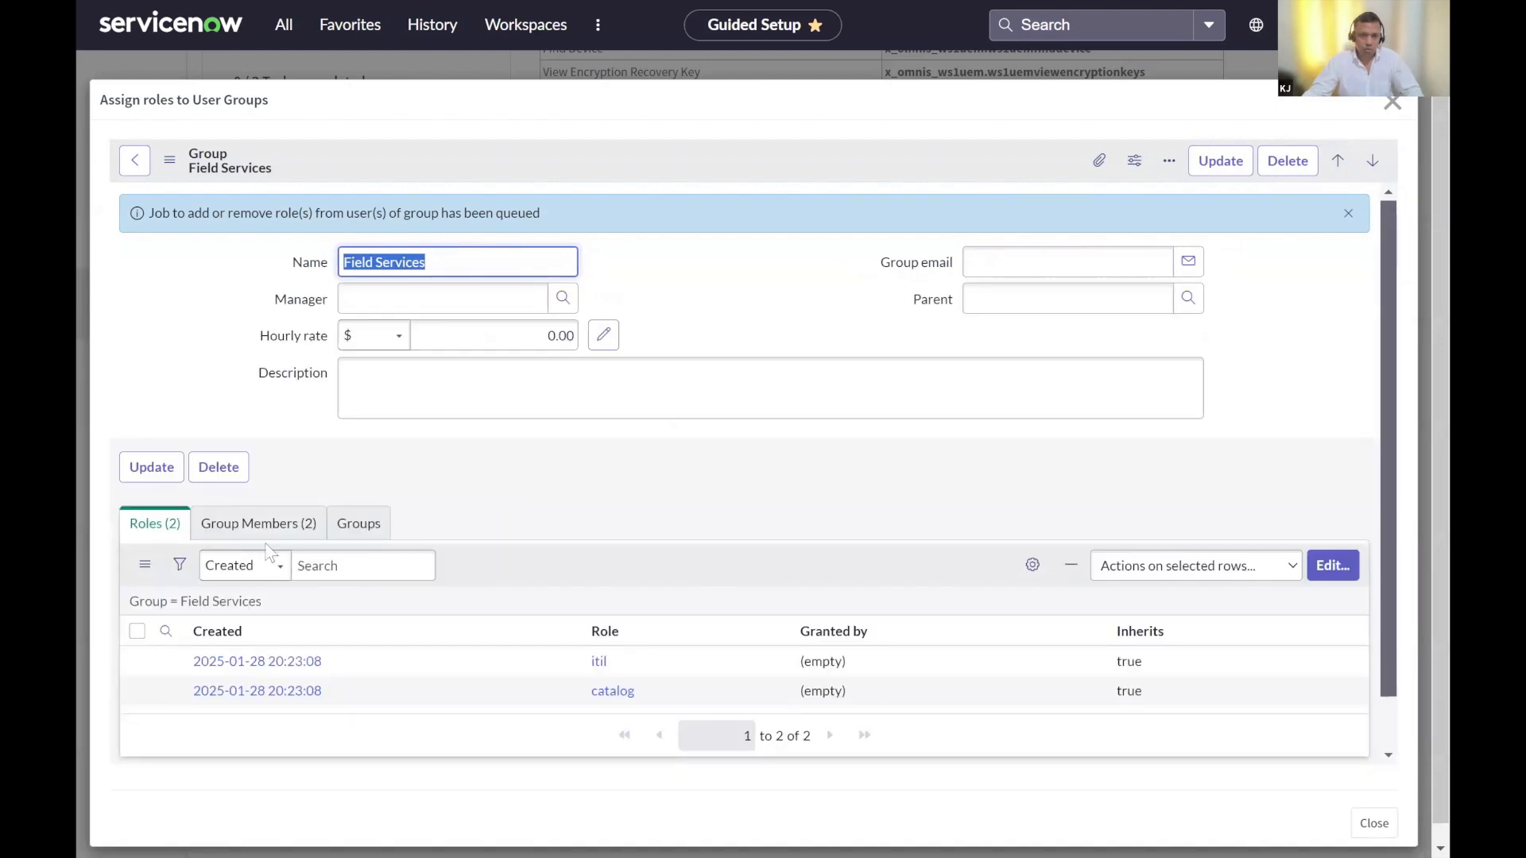
- Check the Field Services group's members and close the user group role assignment
click(256, 523)
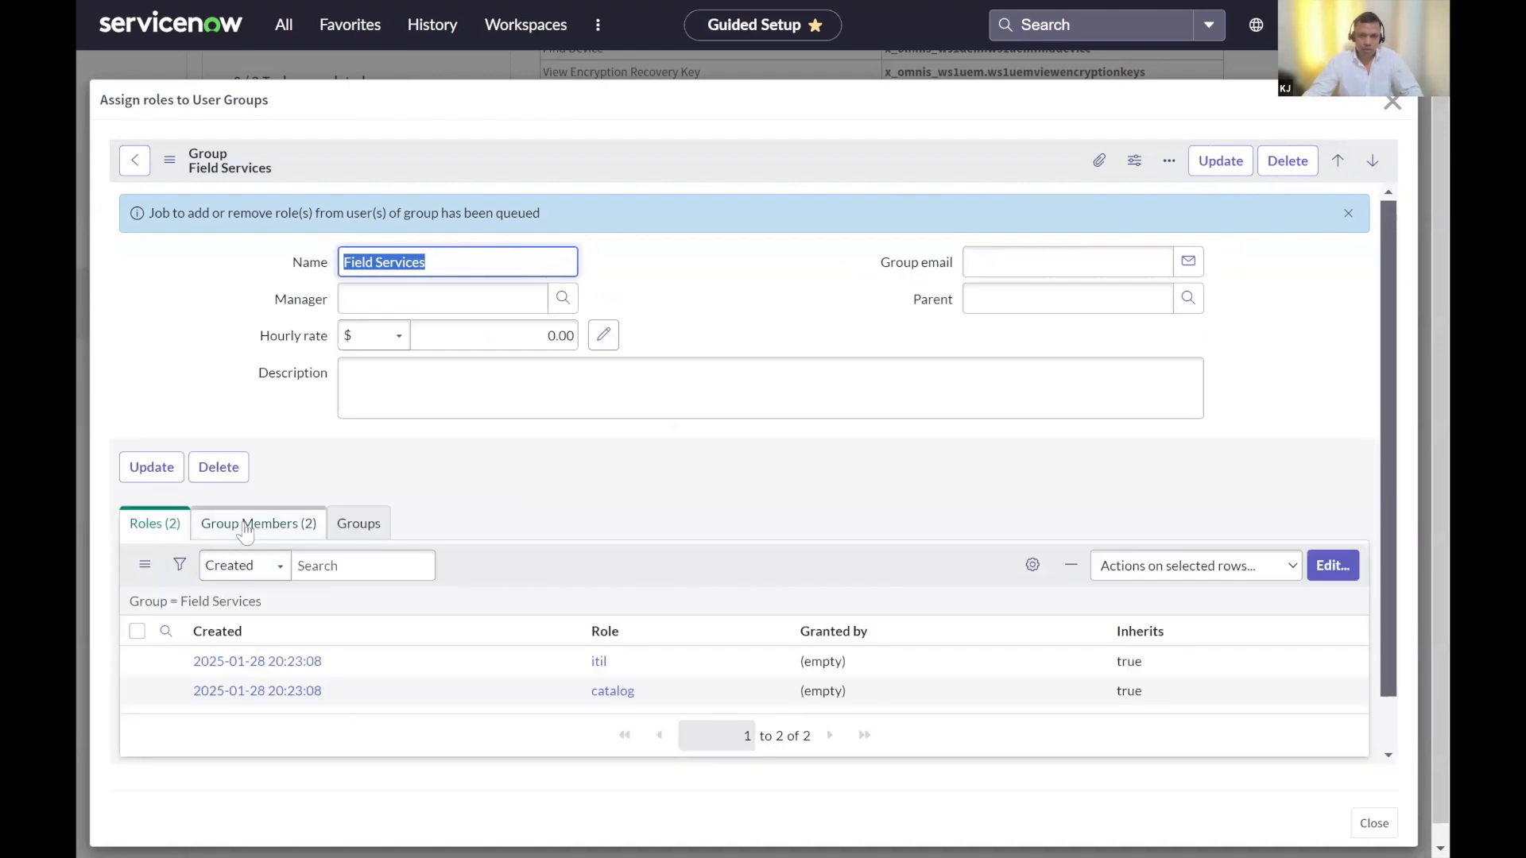
click(1392, 110)
scroll(1084, 501, up, 10)
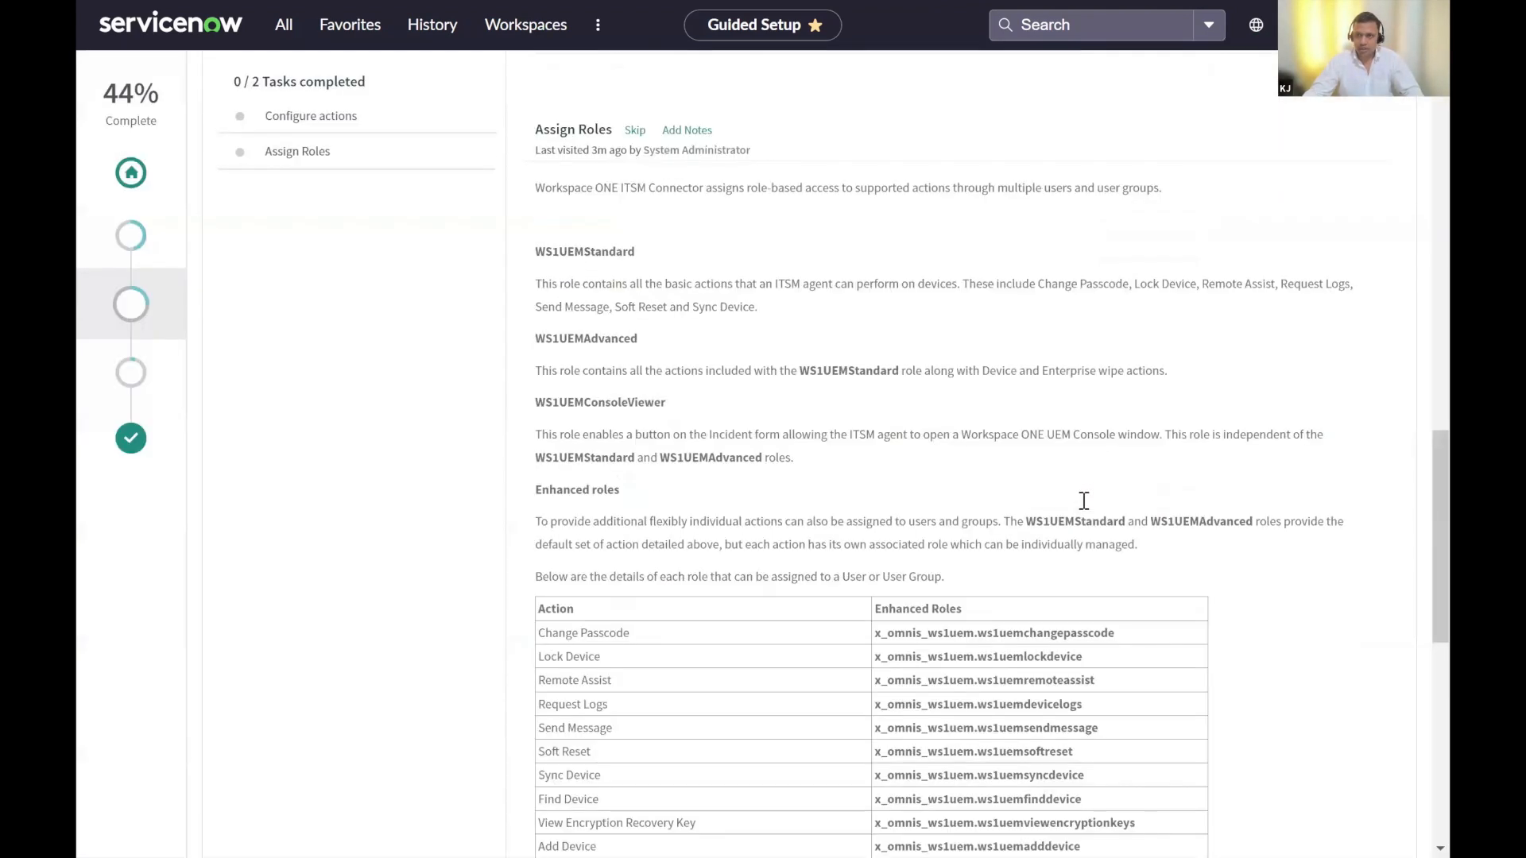
scroll(1084, 501, up, 10)
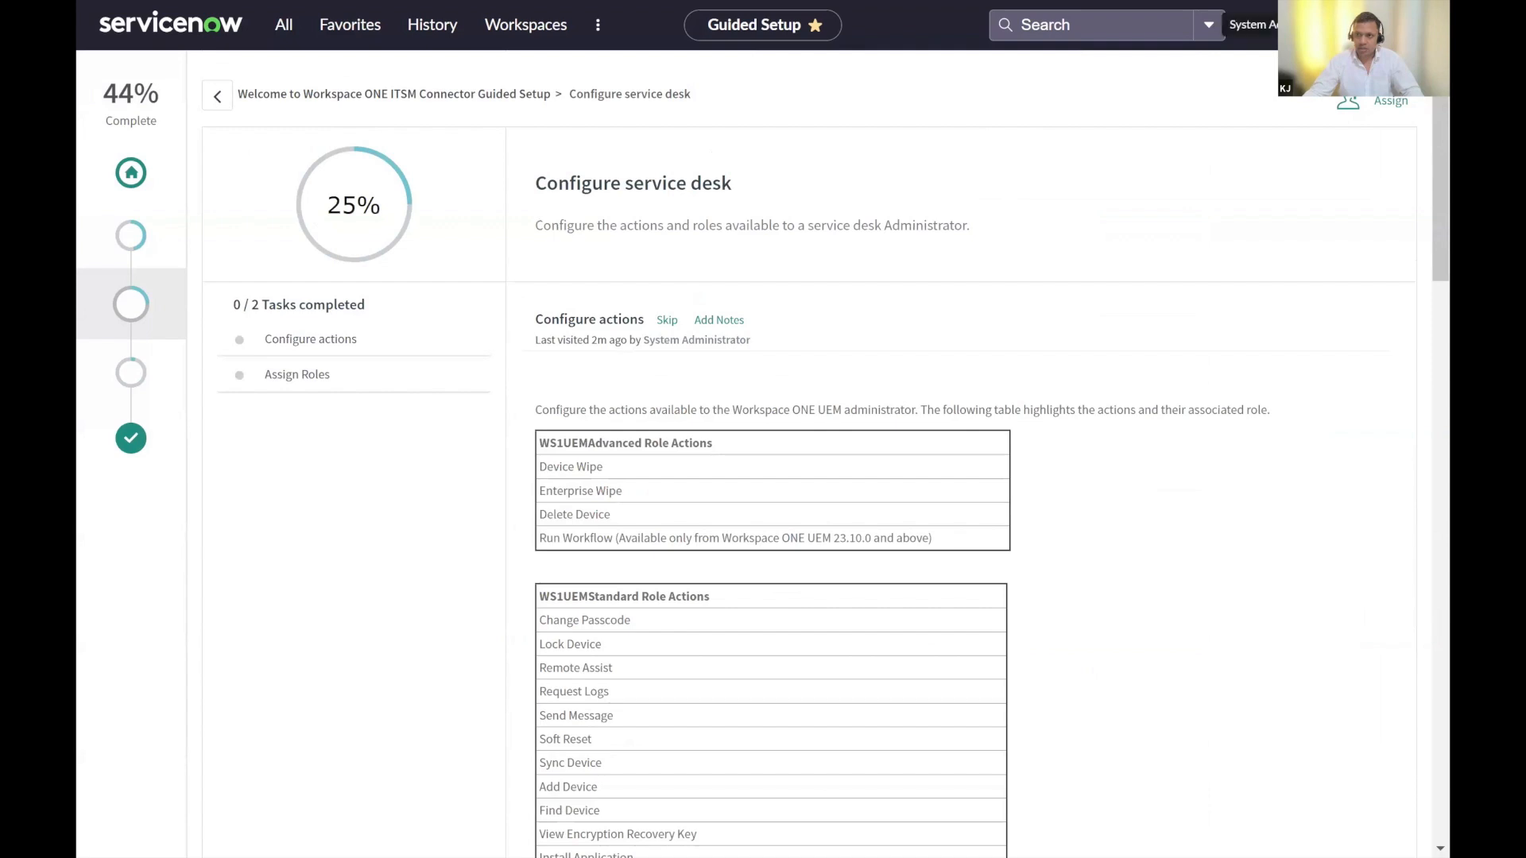
- Impersonate the first user added to the Field Services group
click(1418, 24)
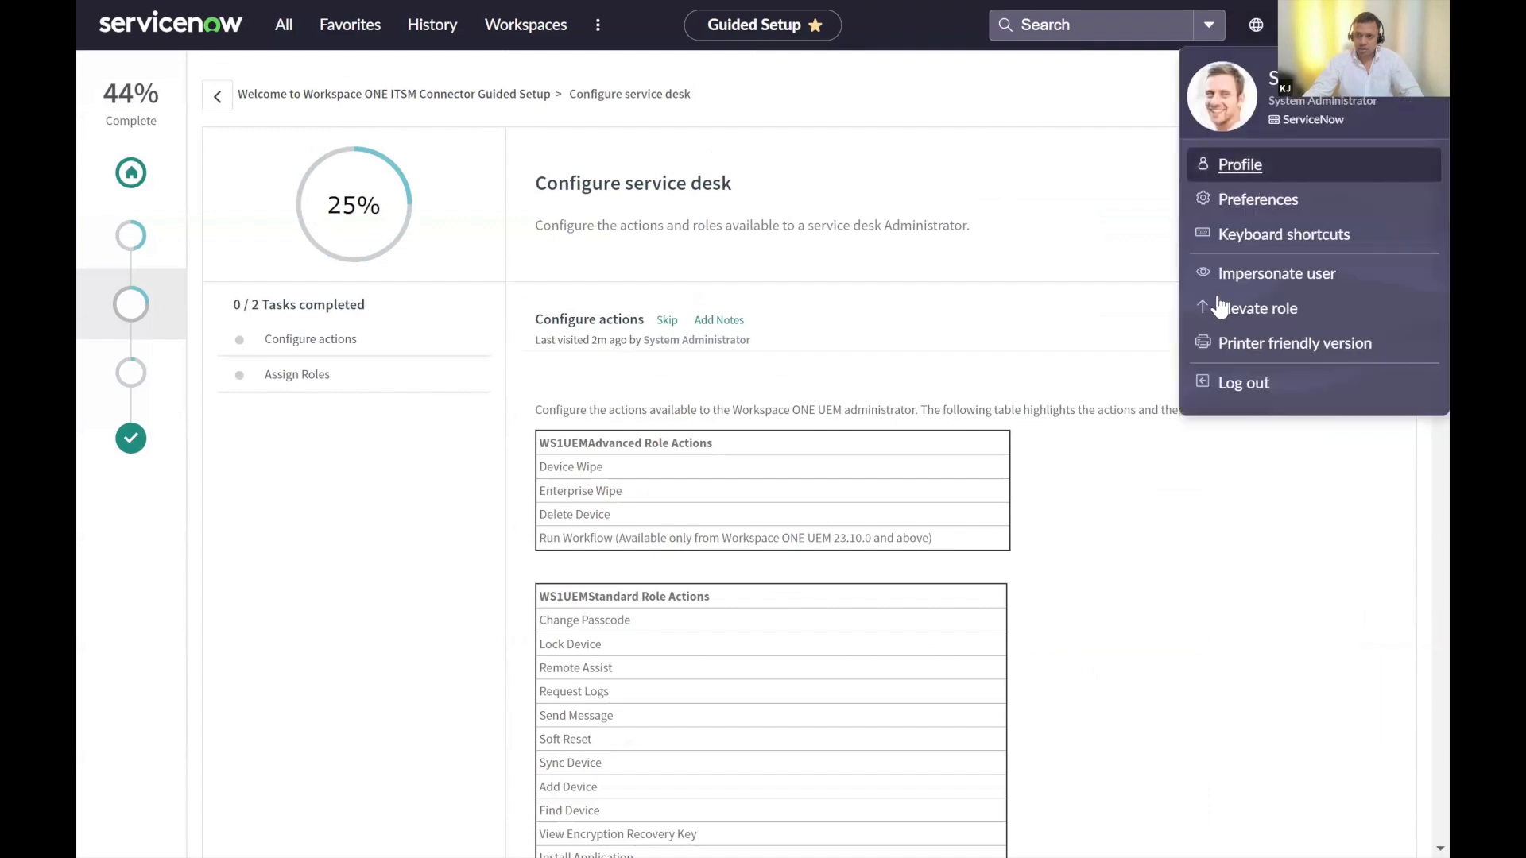
click(1289, 278)
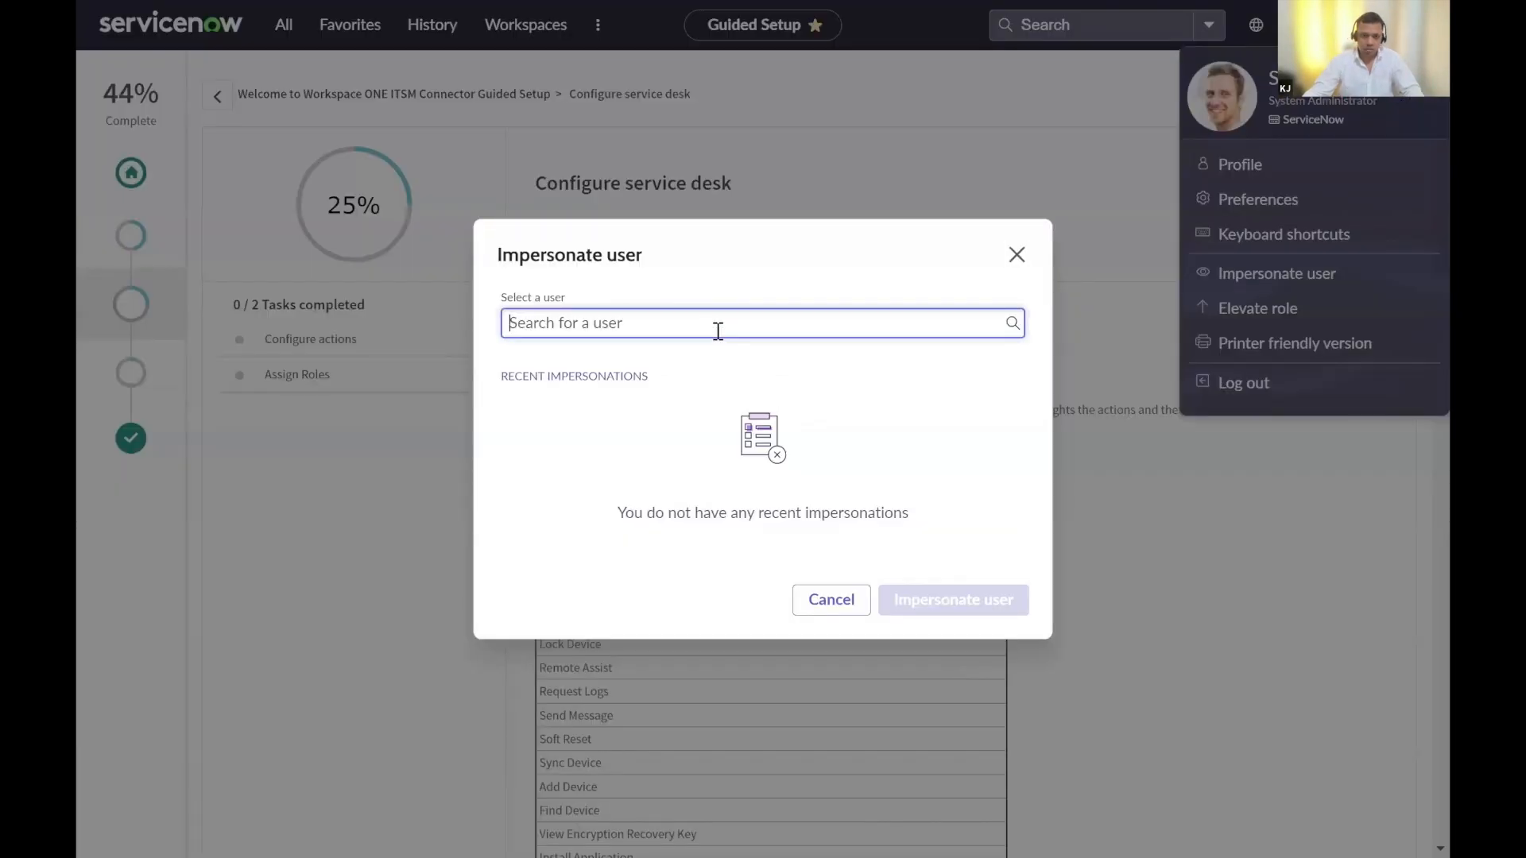
click(717, 331)
click(647, 356)
click(952, 600)
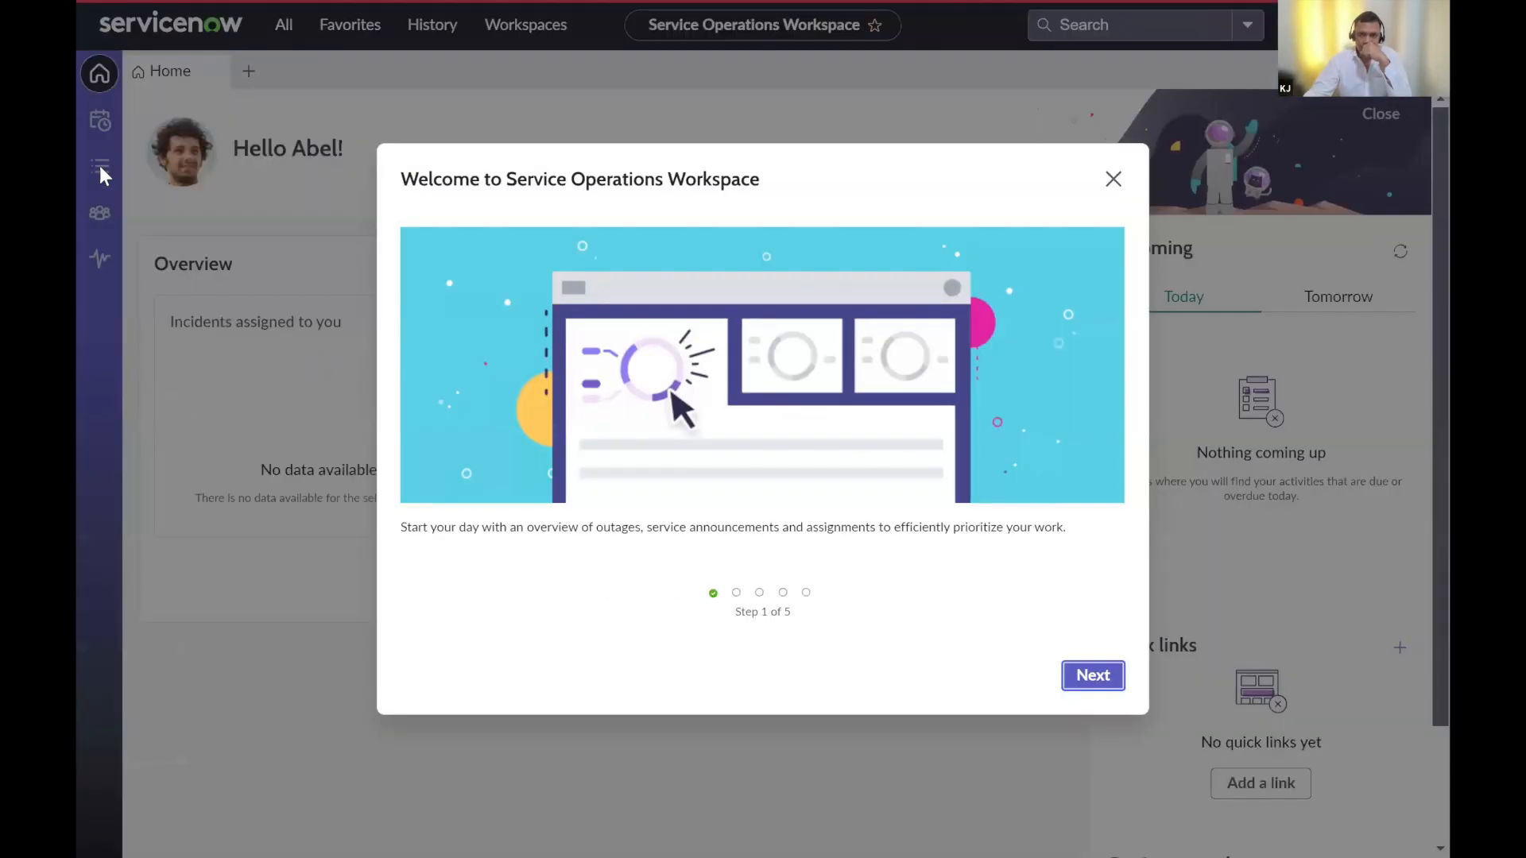
- Open the "Laptop is not connecting with corporate wifi" incident from the list of all incidents and bring up its Workspace ONE ITSM view
click(99, 166)
click(202, 622)
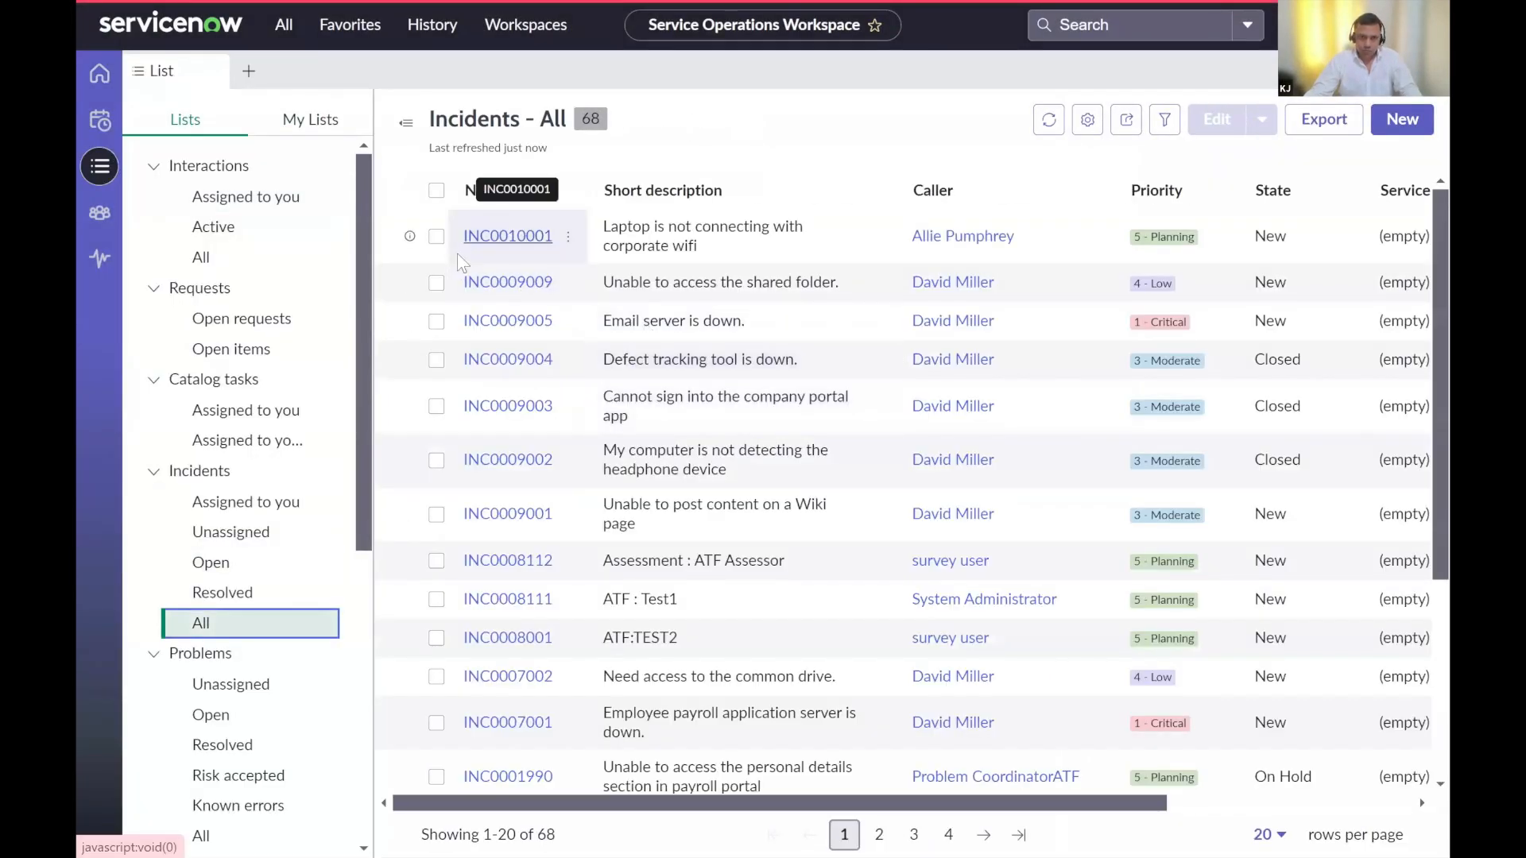
click(507, 236)
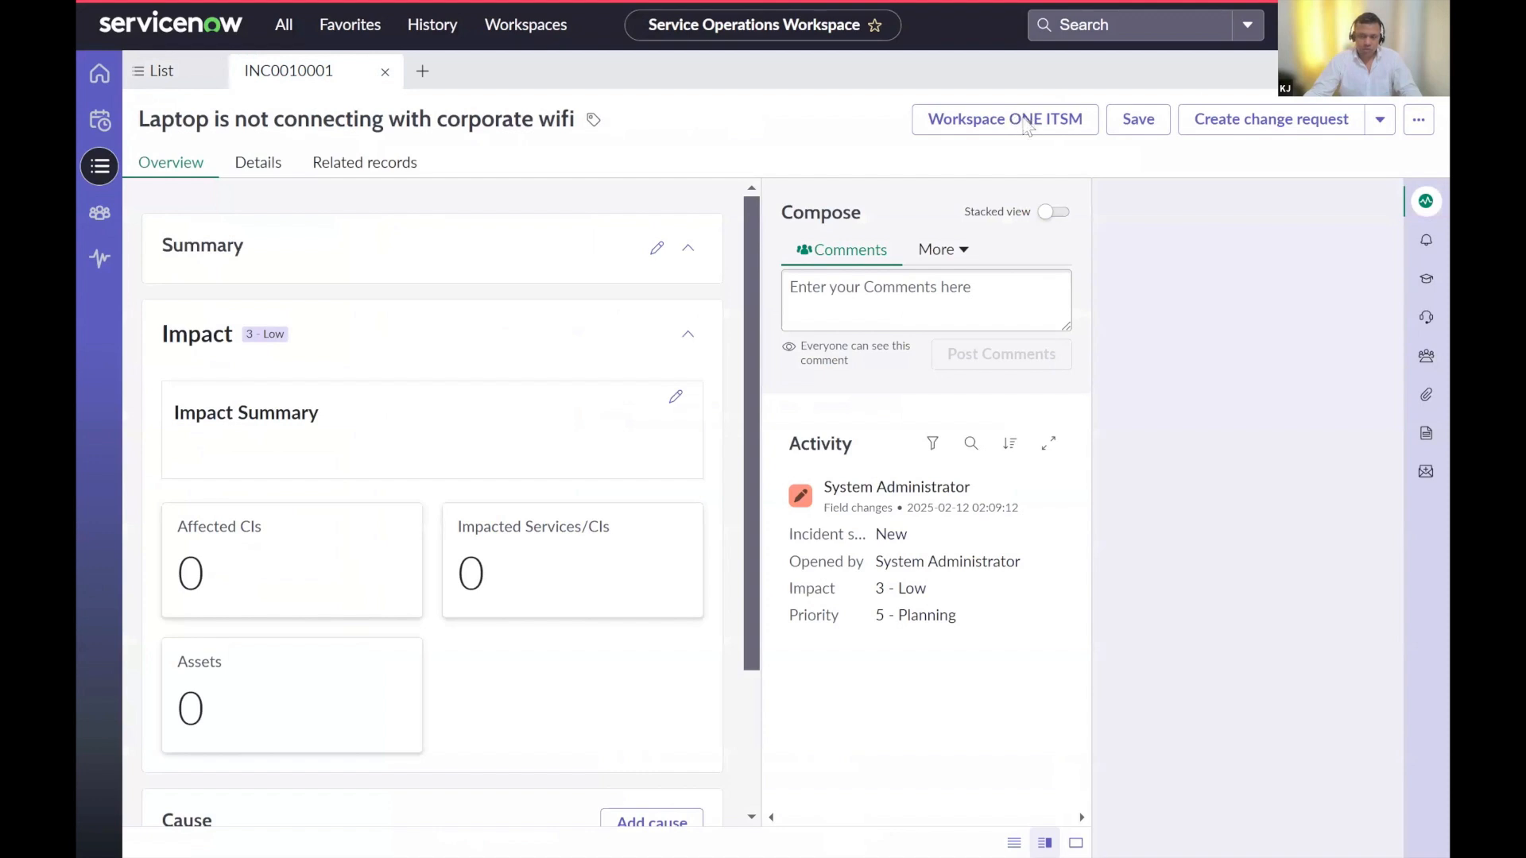
click(1026, 120)
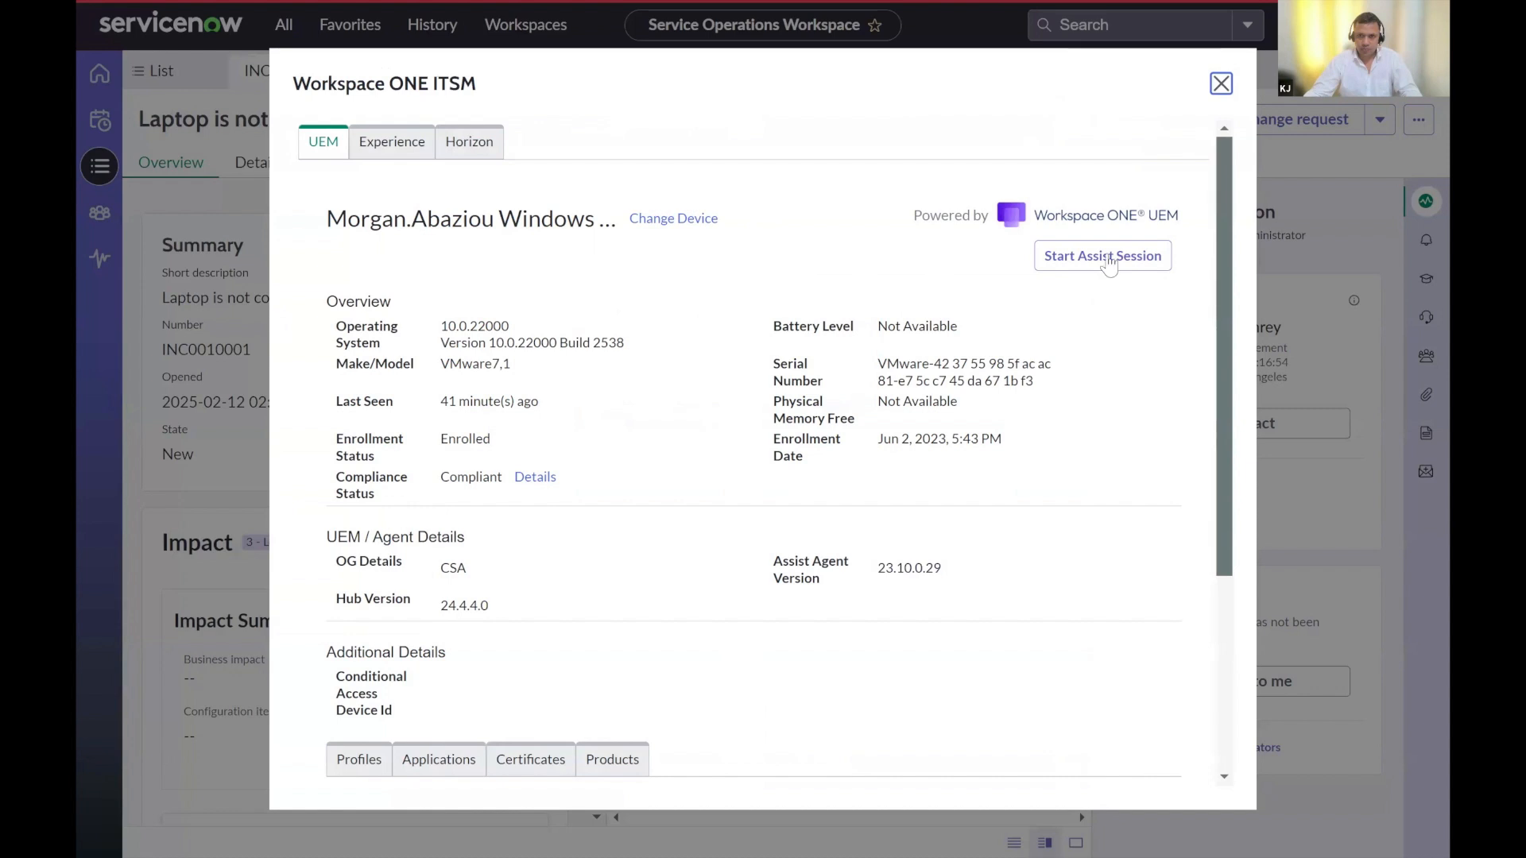
- Examine the device actions and the profile, application, certificate and product sections in the UEM details, and close the Workspace ONE ITSM view
click(1108, 259)
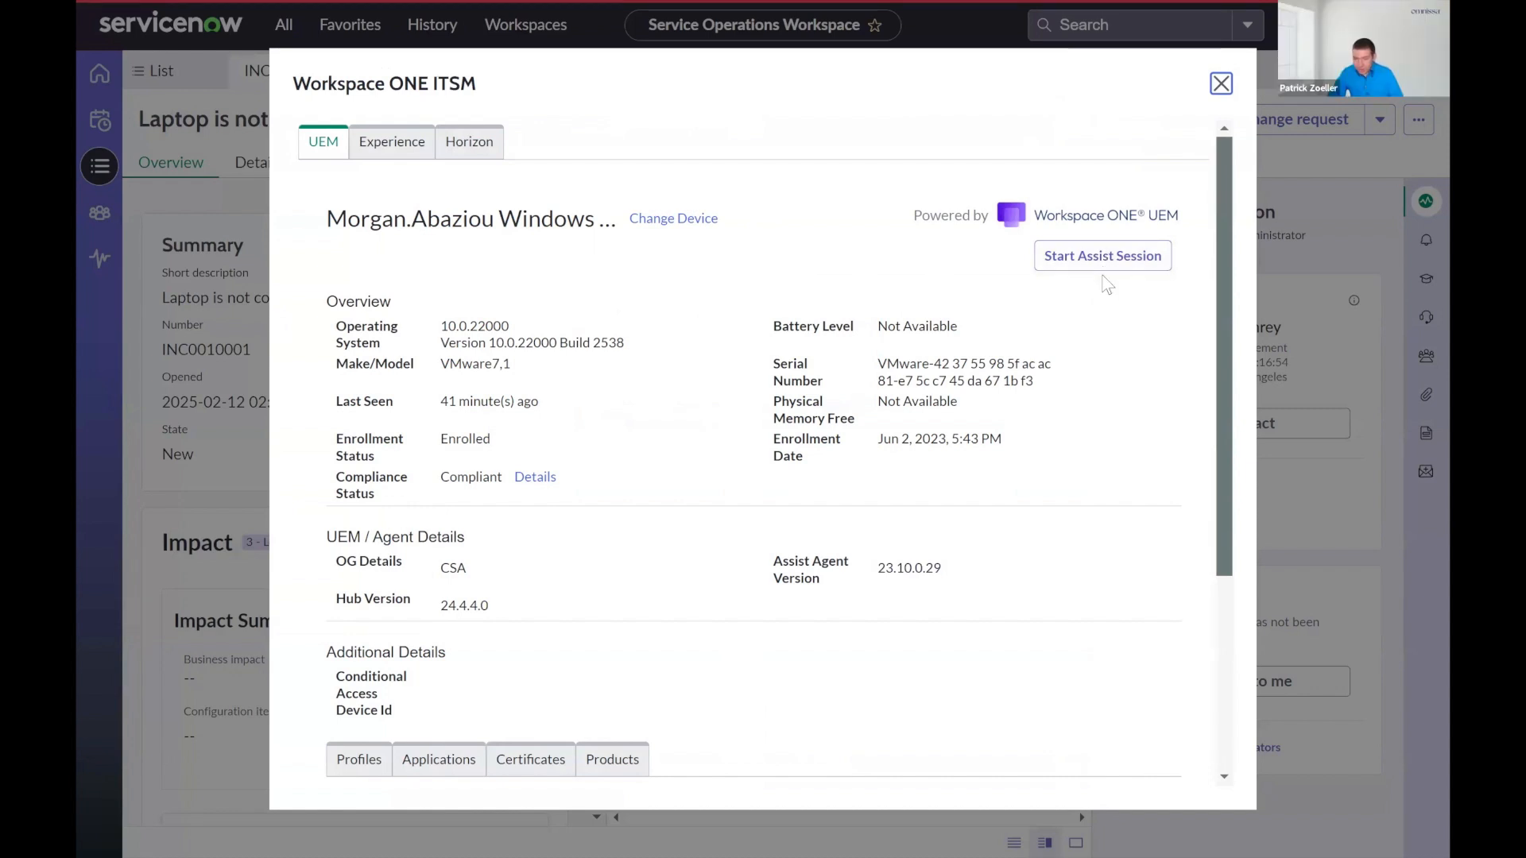
click(1106, 259)
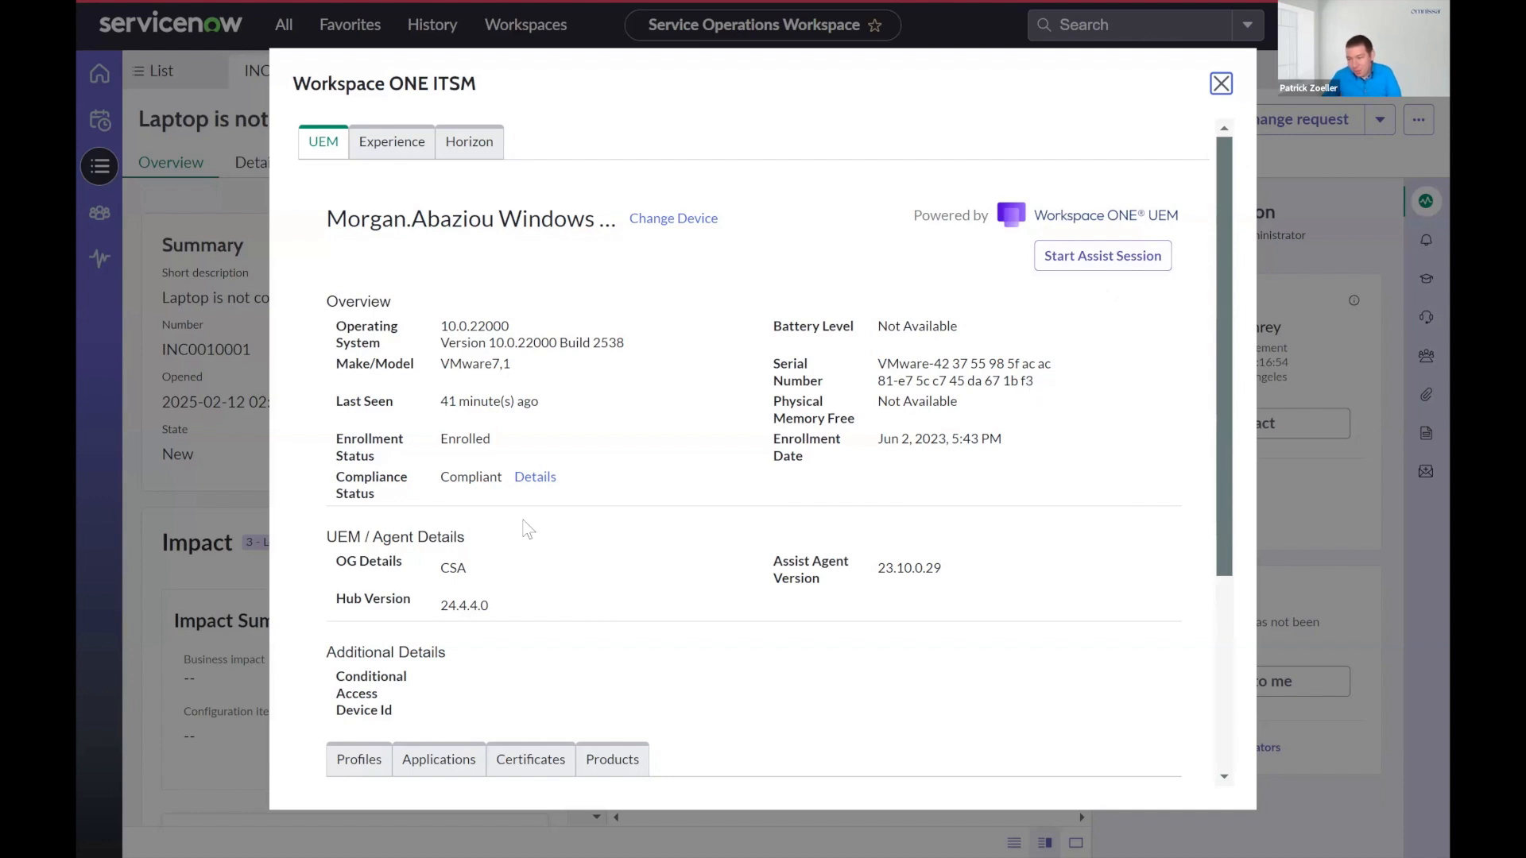
scroll(525, 530, down, 3)
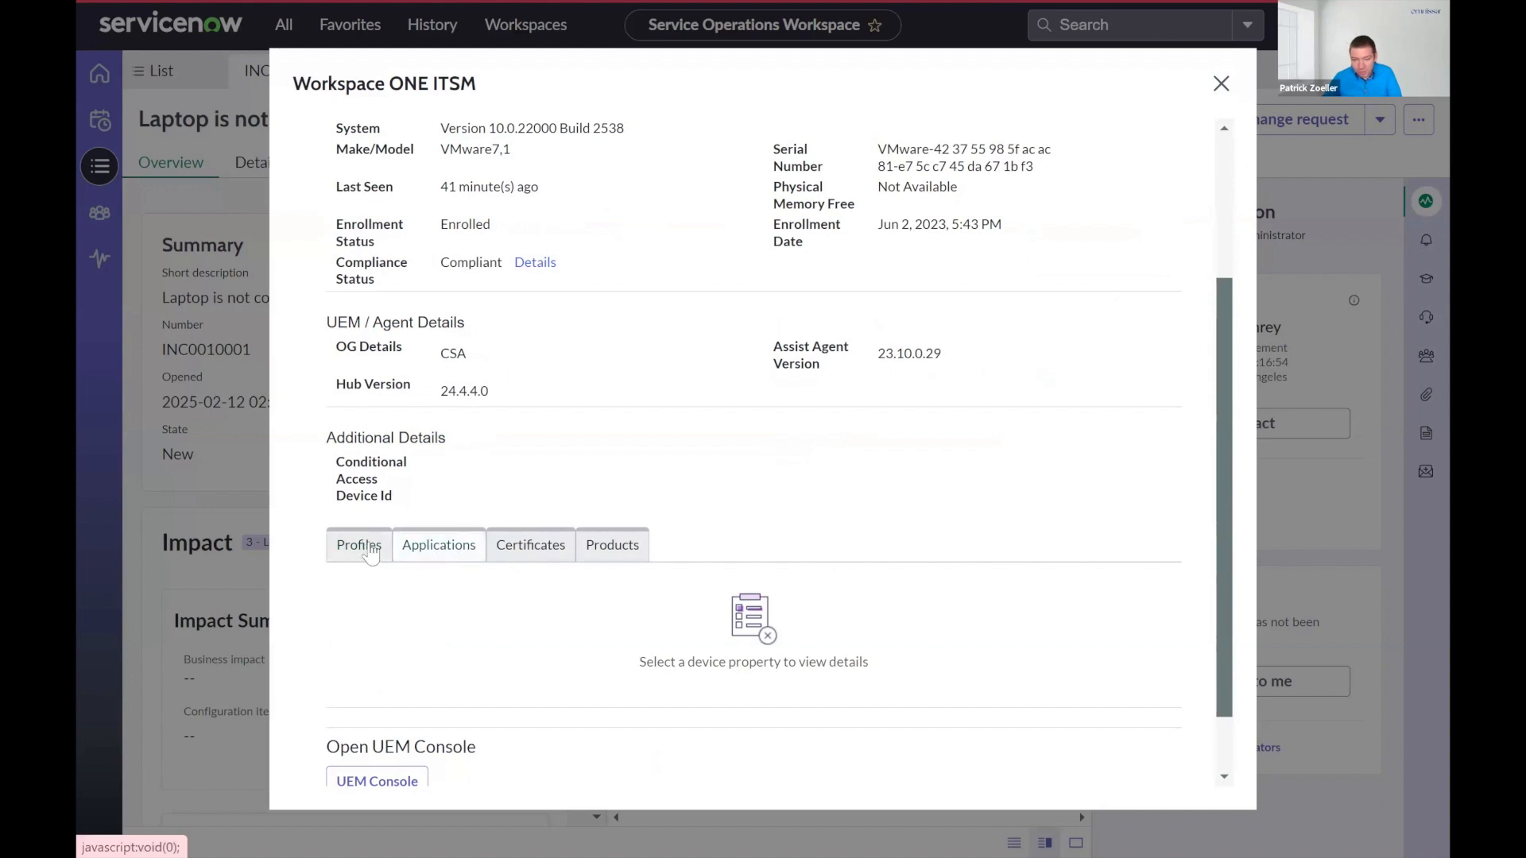
click(445, 553)
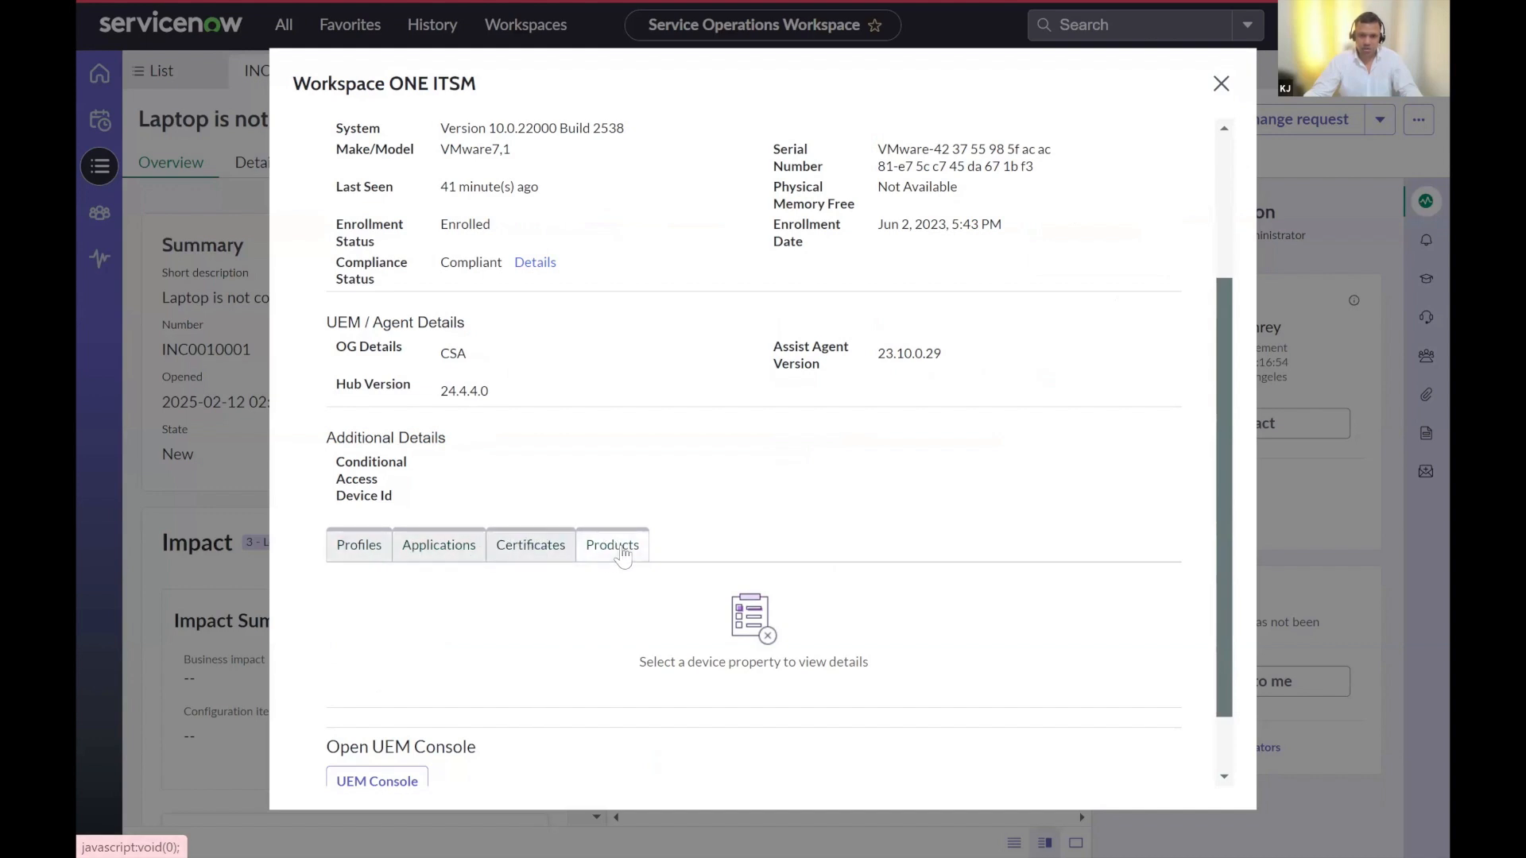
scroll(652, 572, up, 3)
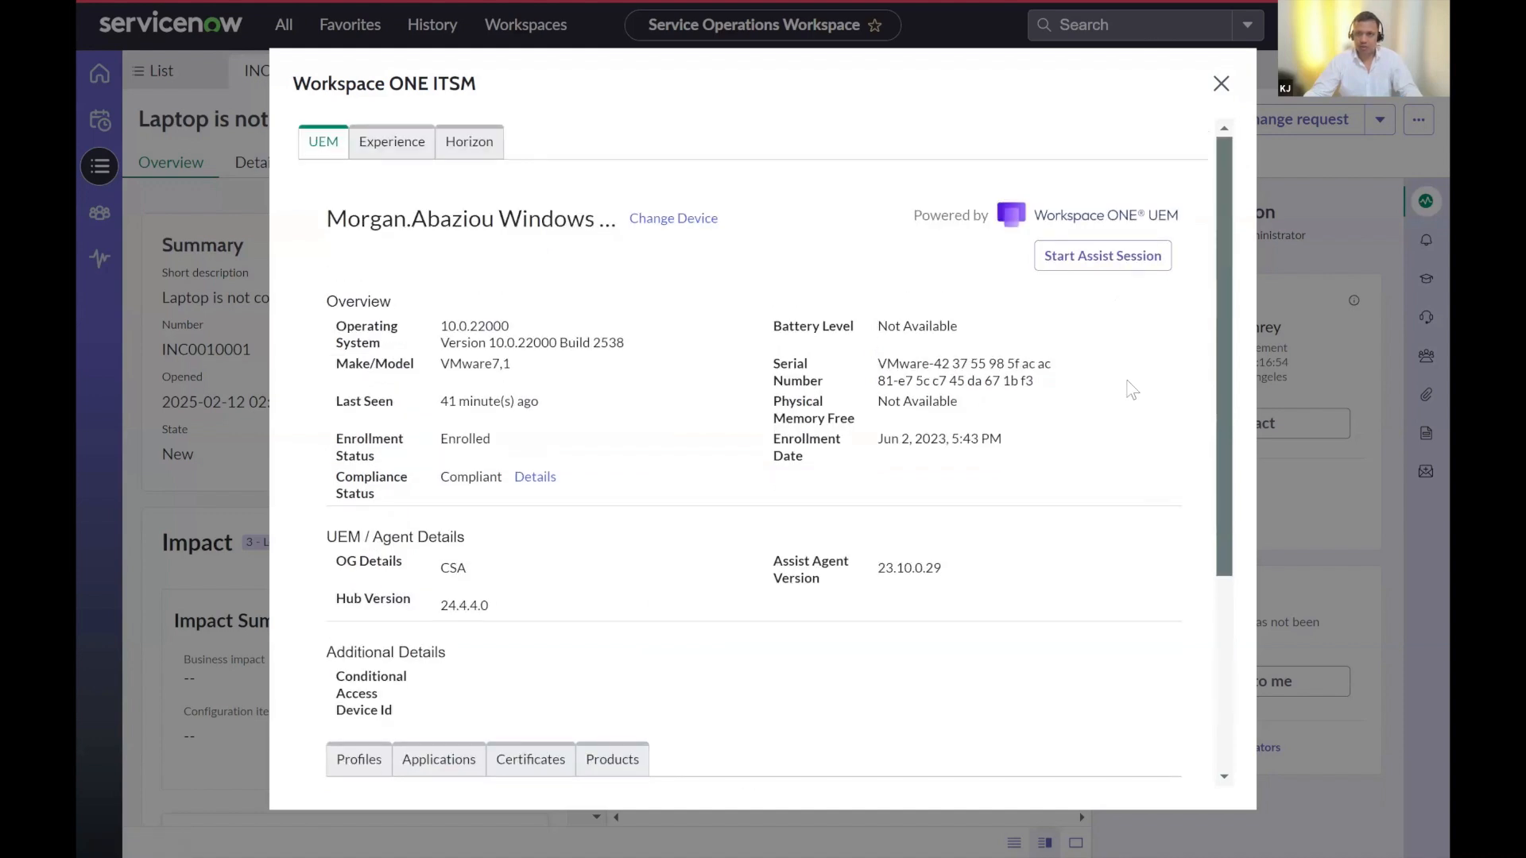
key(Escape)
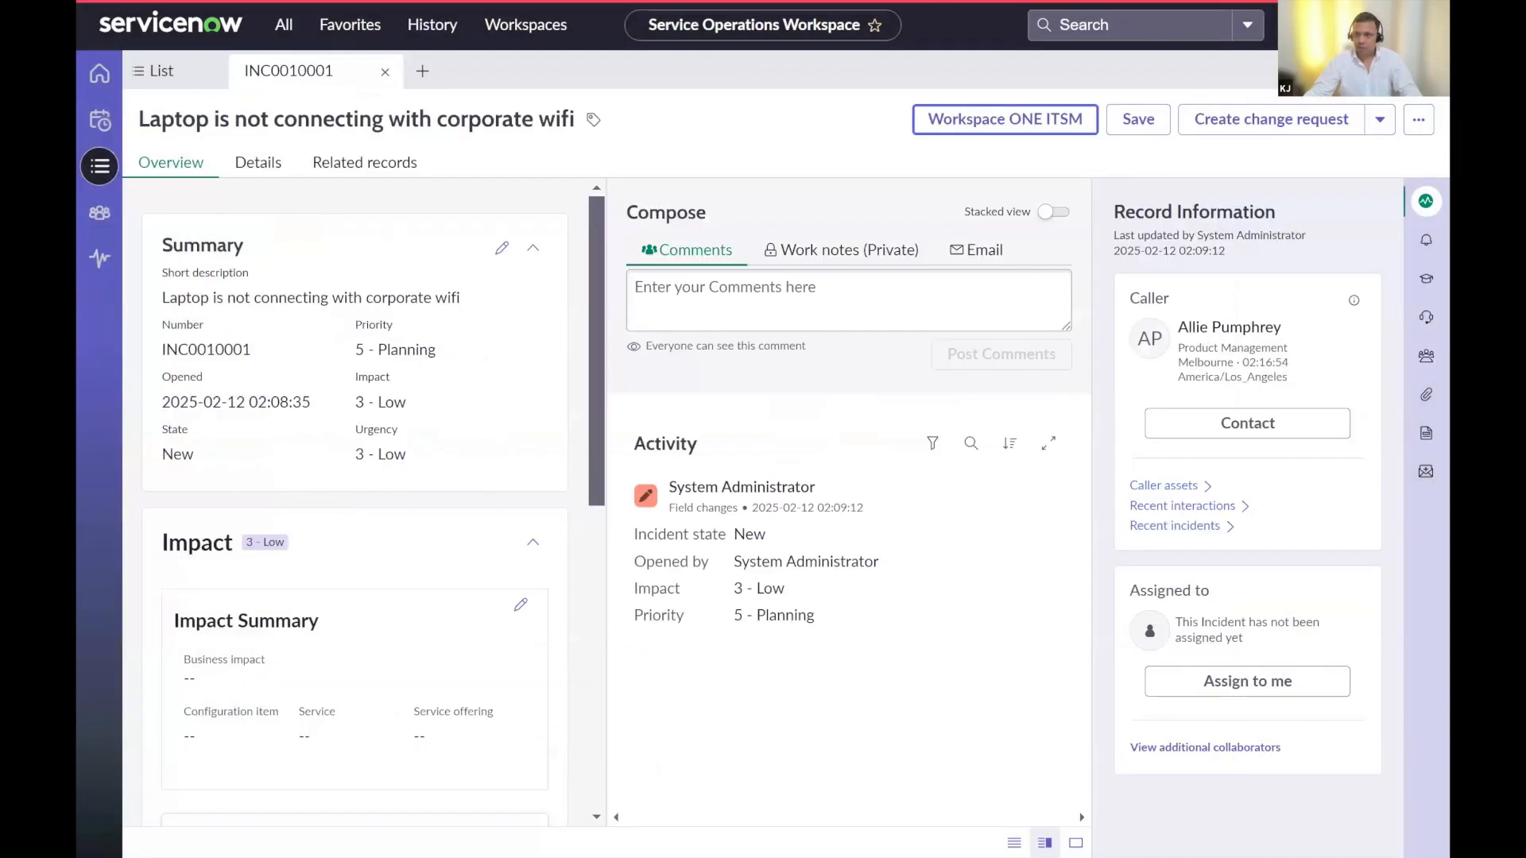
- End the impersonation and return to the recently visited Guided Setup as the administrator
click(1424, 26)
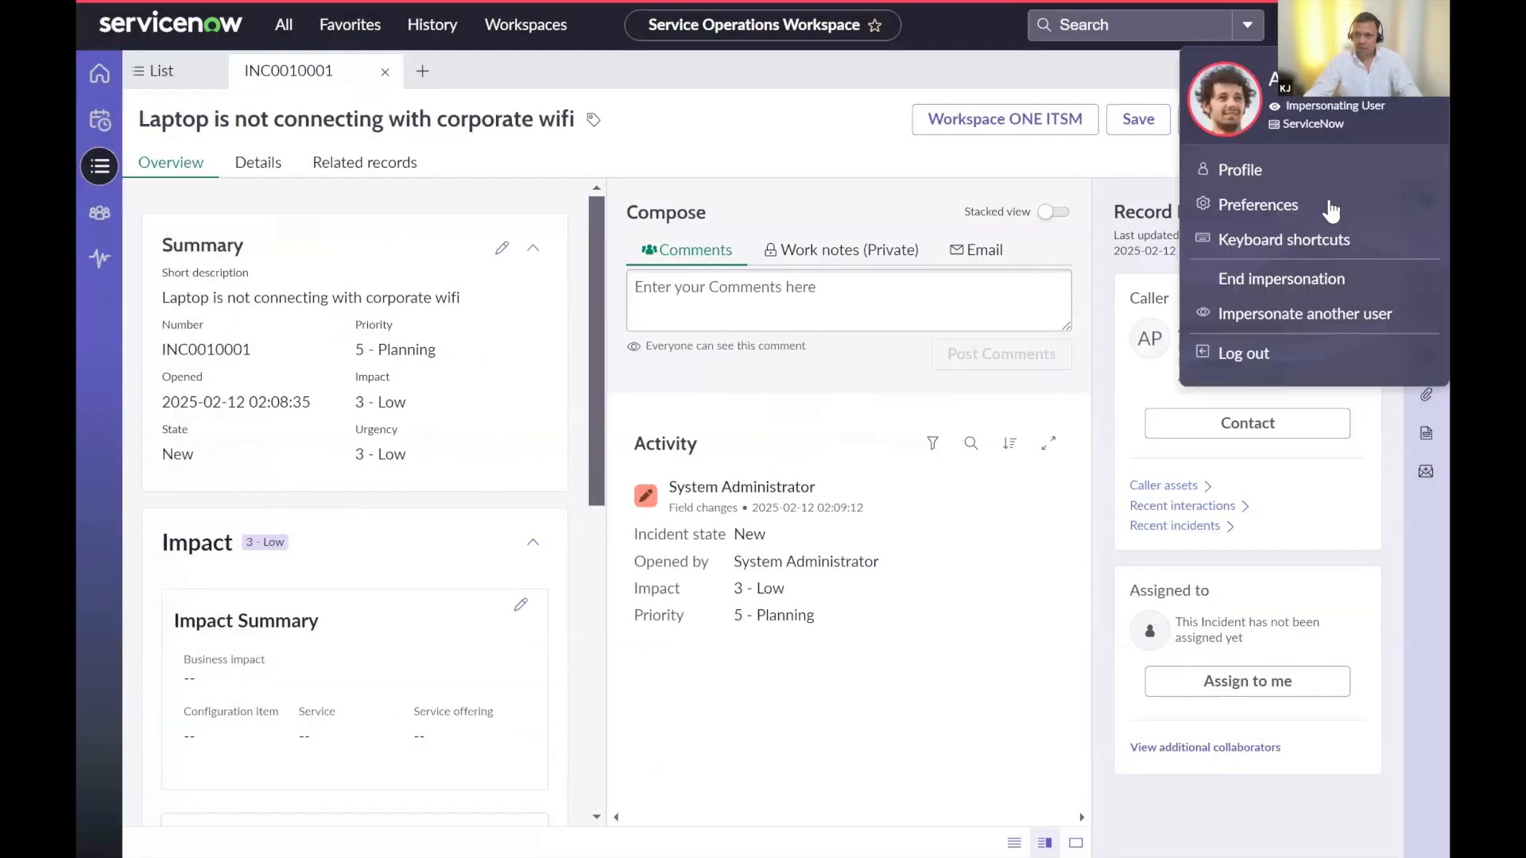
click(1284, 280)
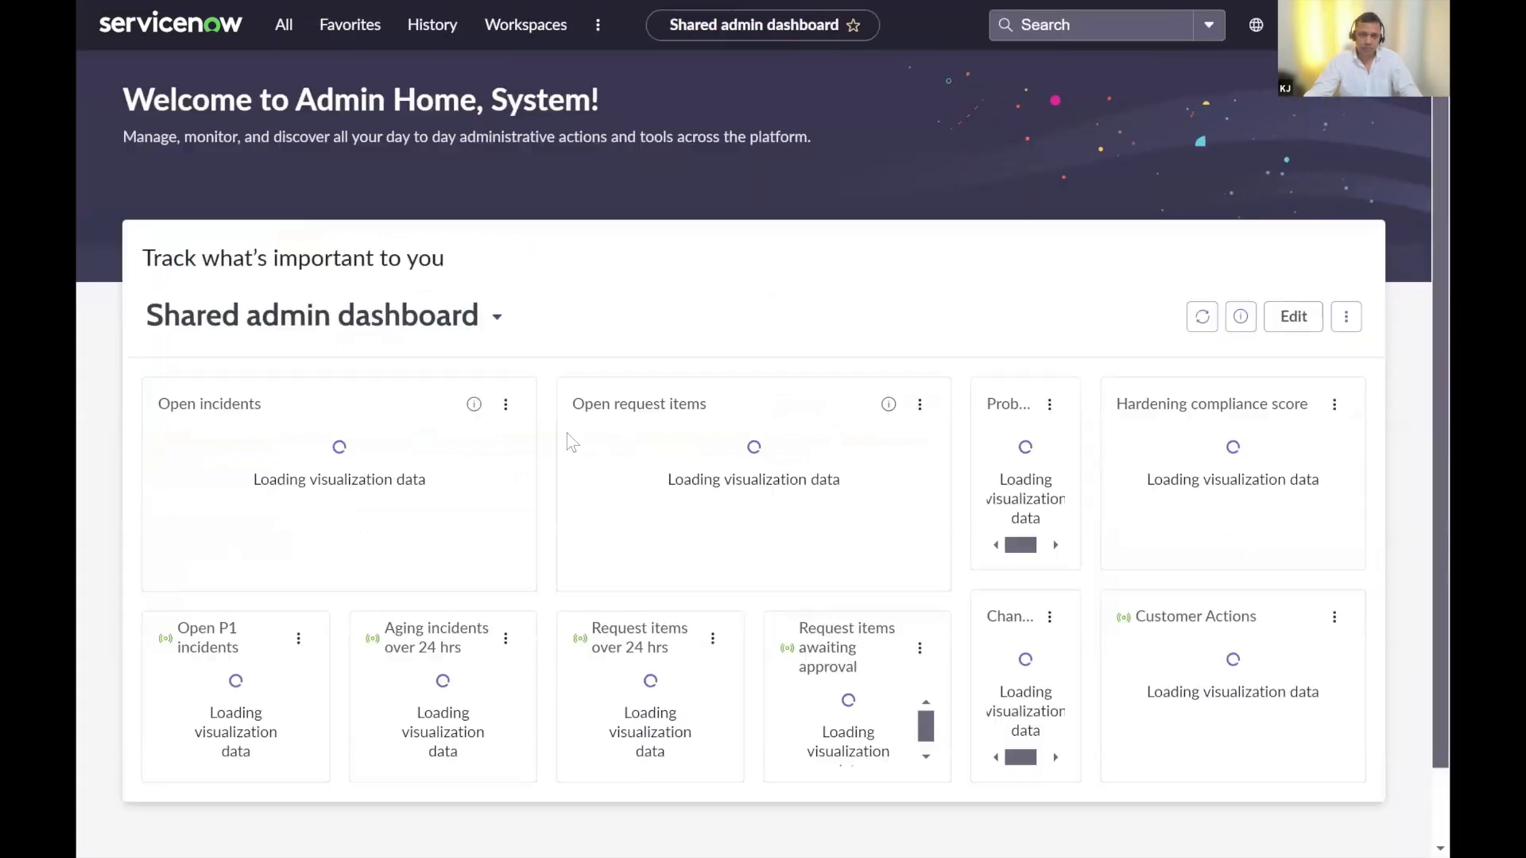
click(594, 26)
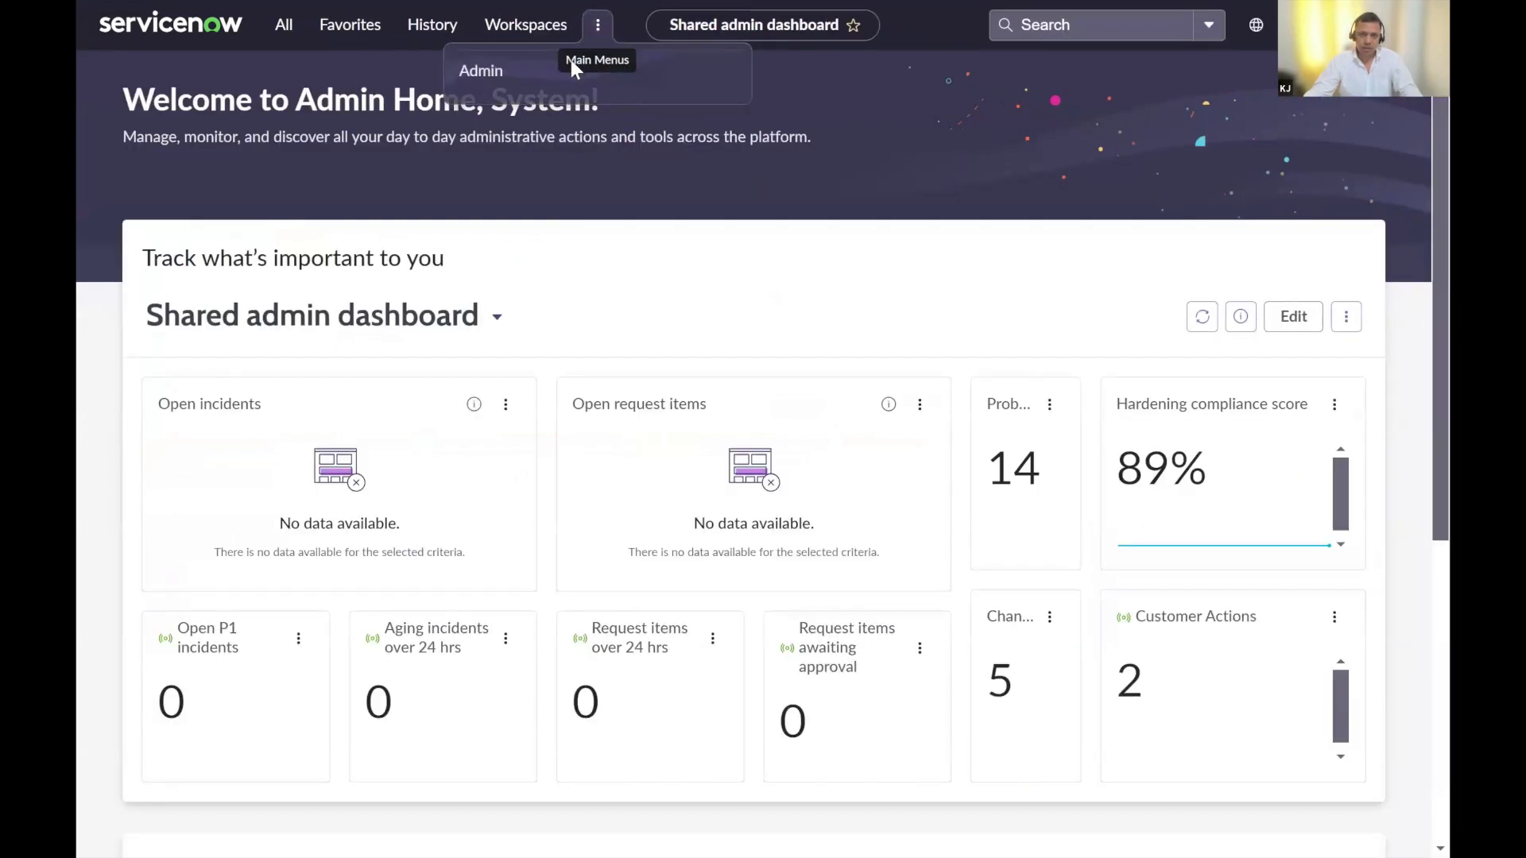
click(430, 26)
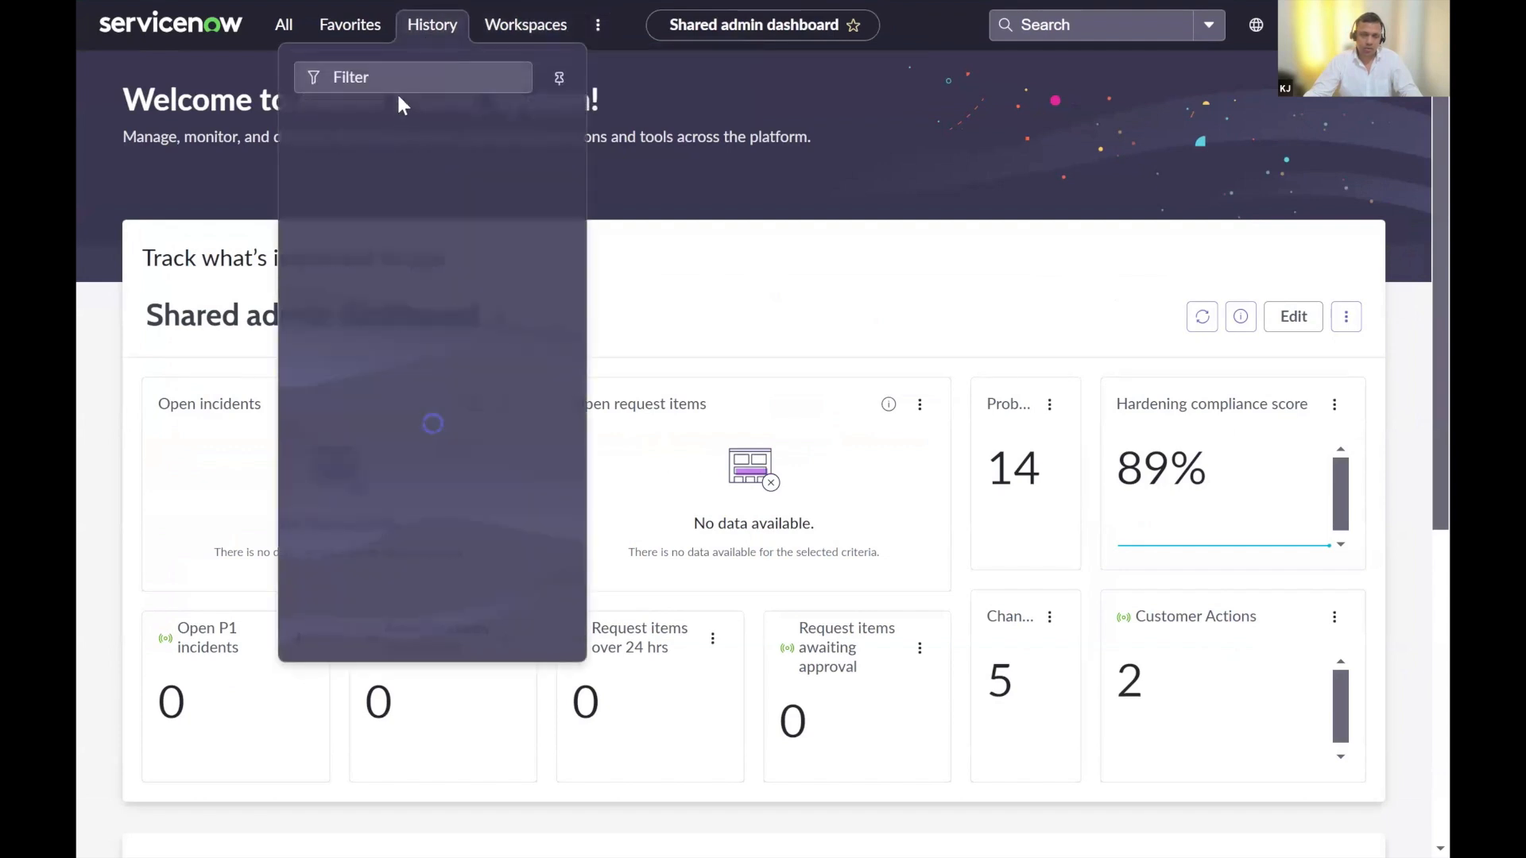
click(353, 151)
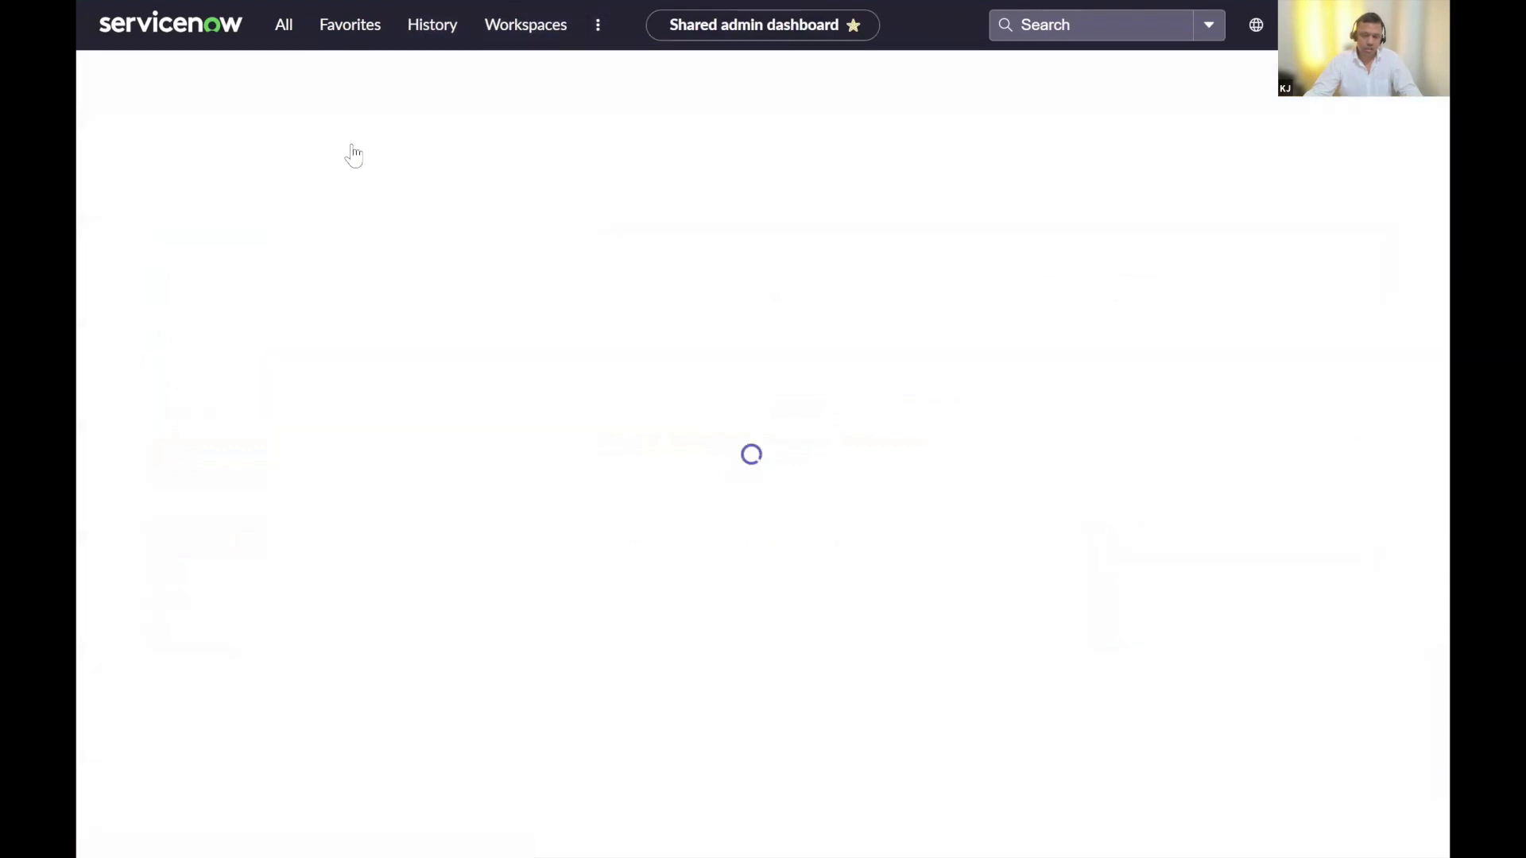
- Open the Field Services group record from the service desk setup's task for assigning roles to user groups
scroll(1176, 350, down, 10)
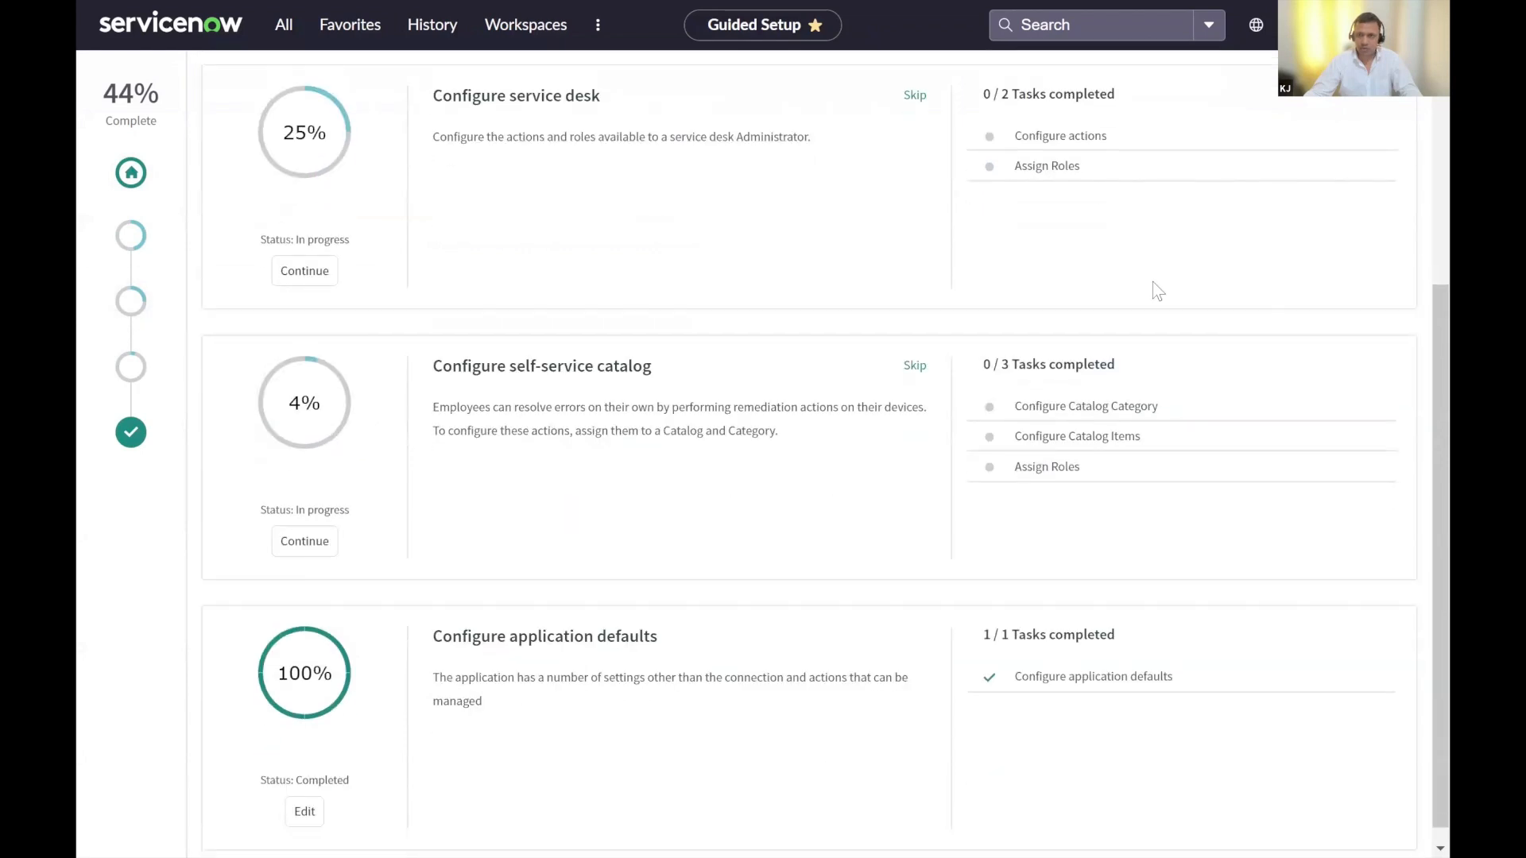
click(1158, 291)
scroll(848, 456, down, 5)
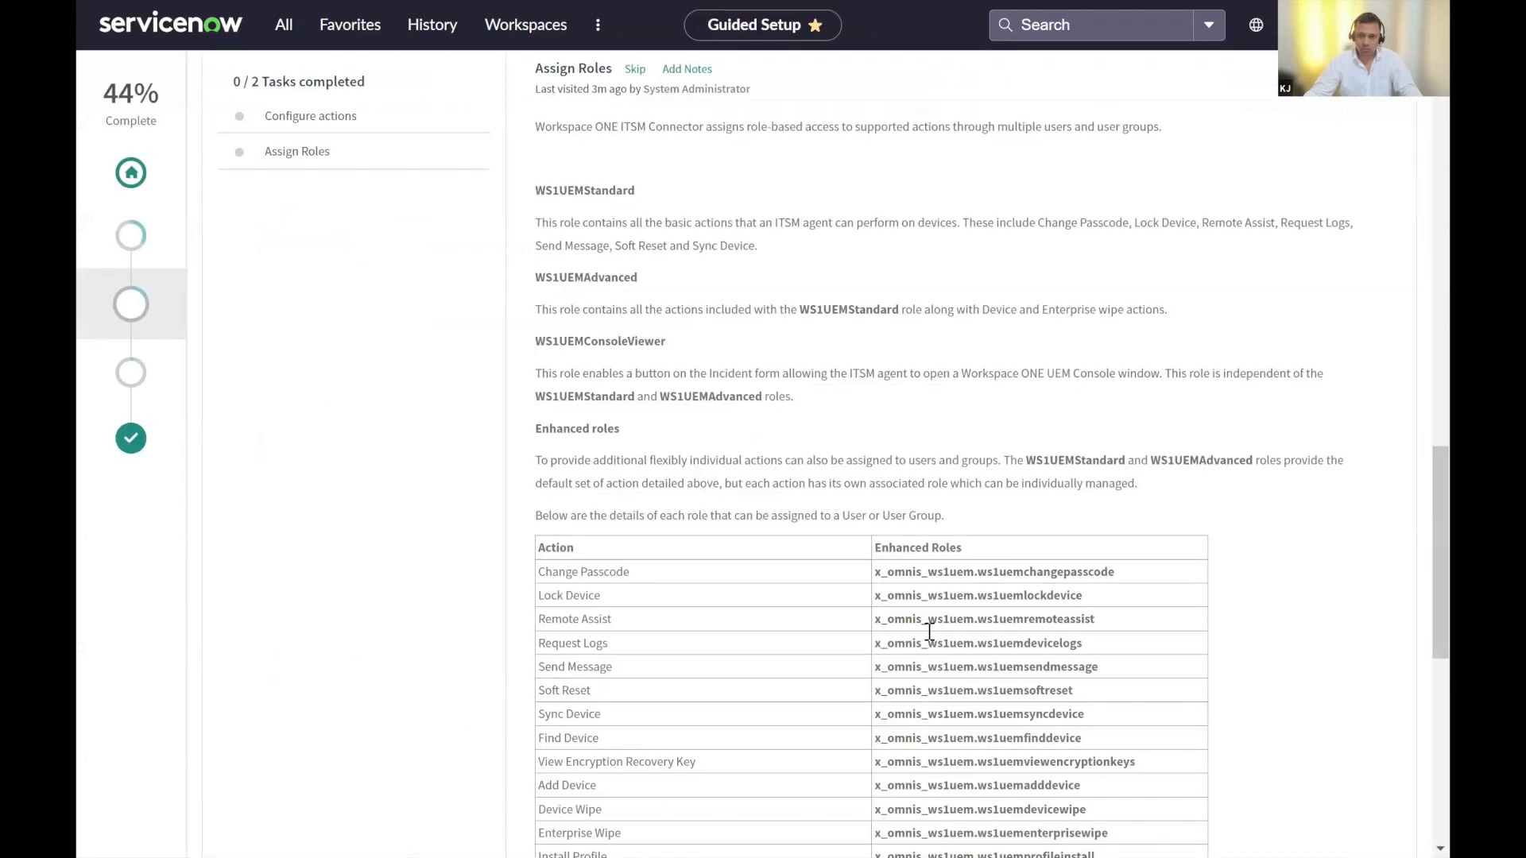
scroll(1132, 641, down, 9)
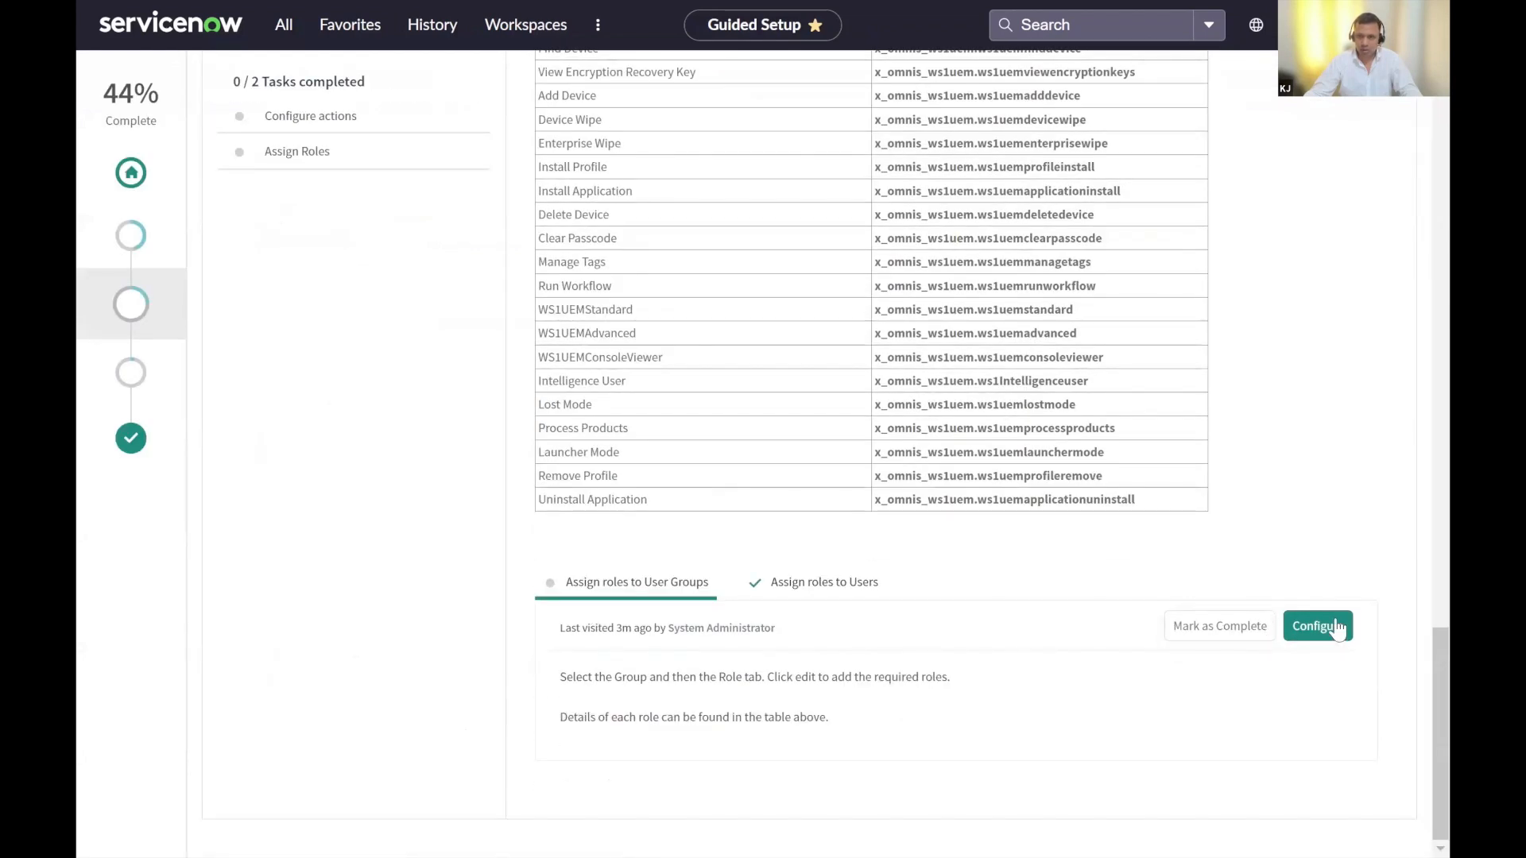
click(1337, 627)
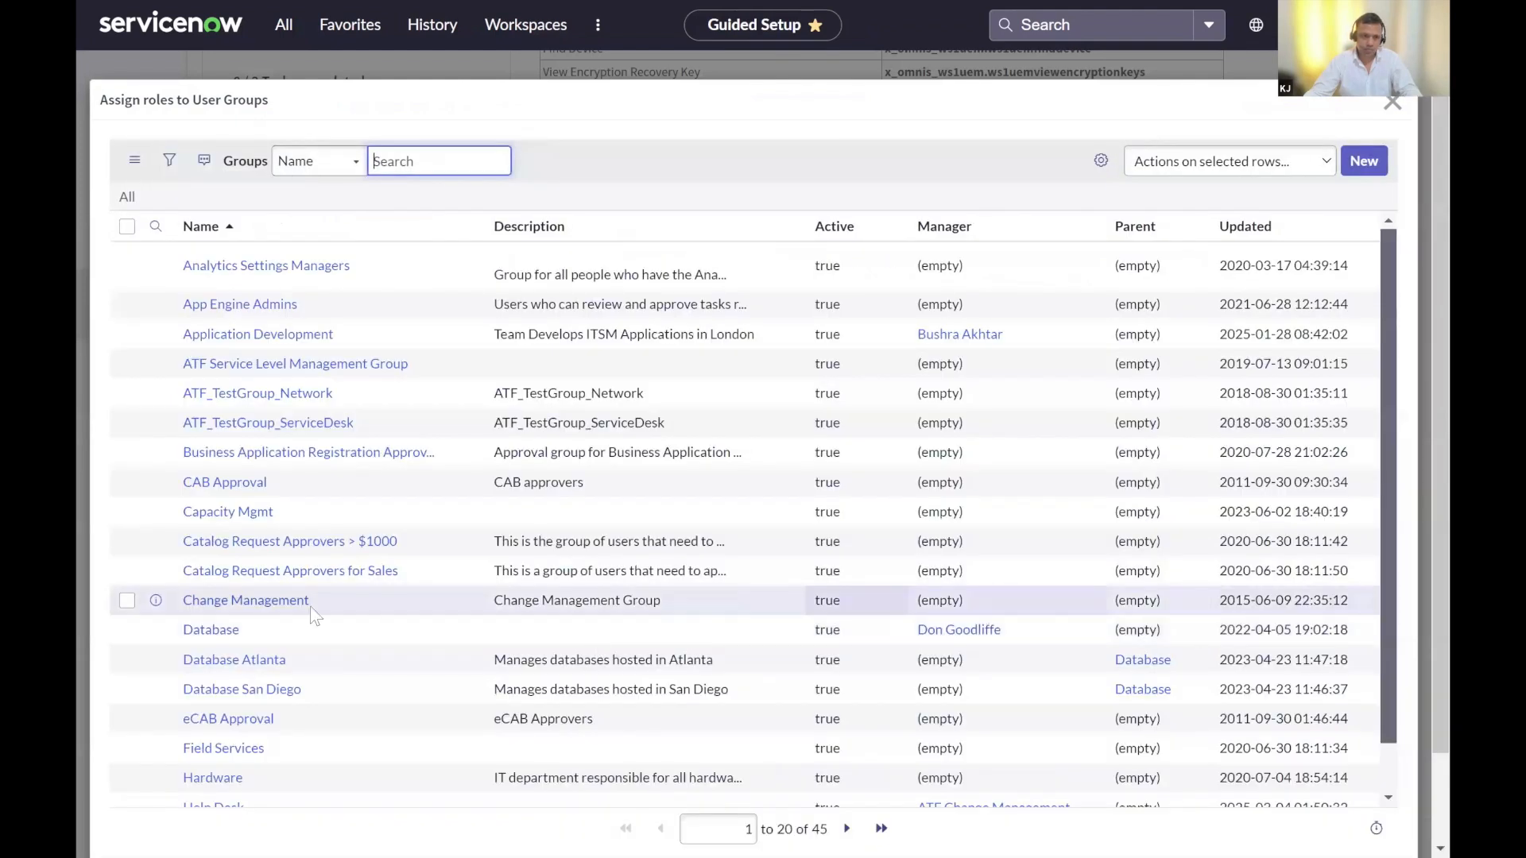
scroll(241, 662, down, 1)
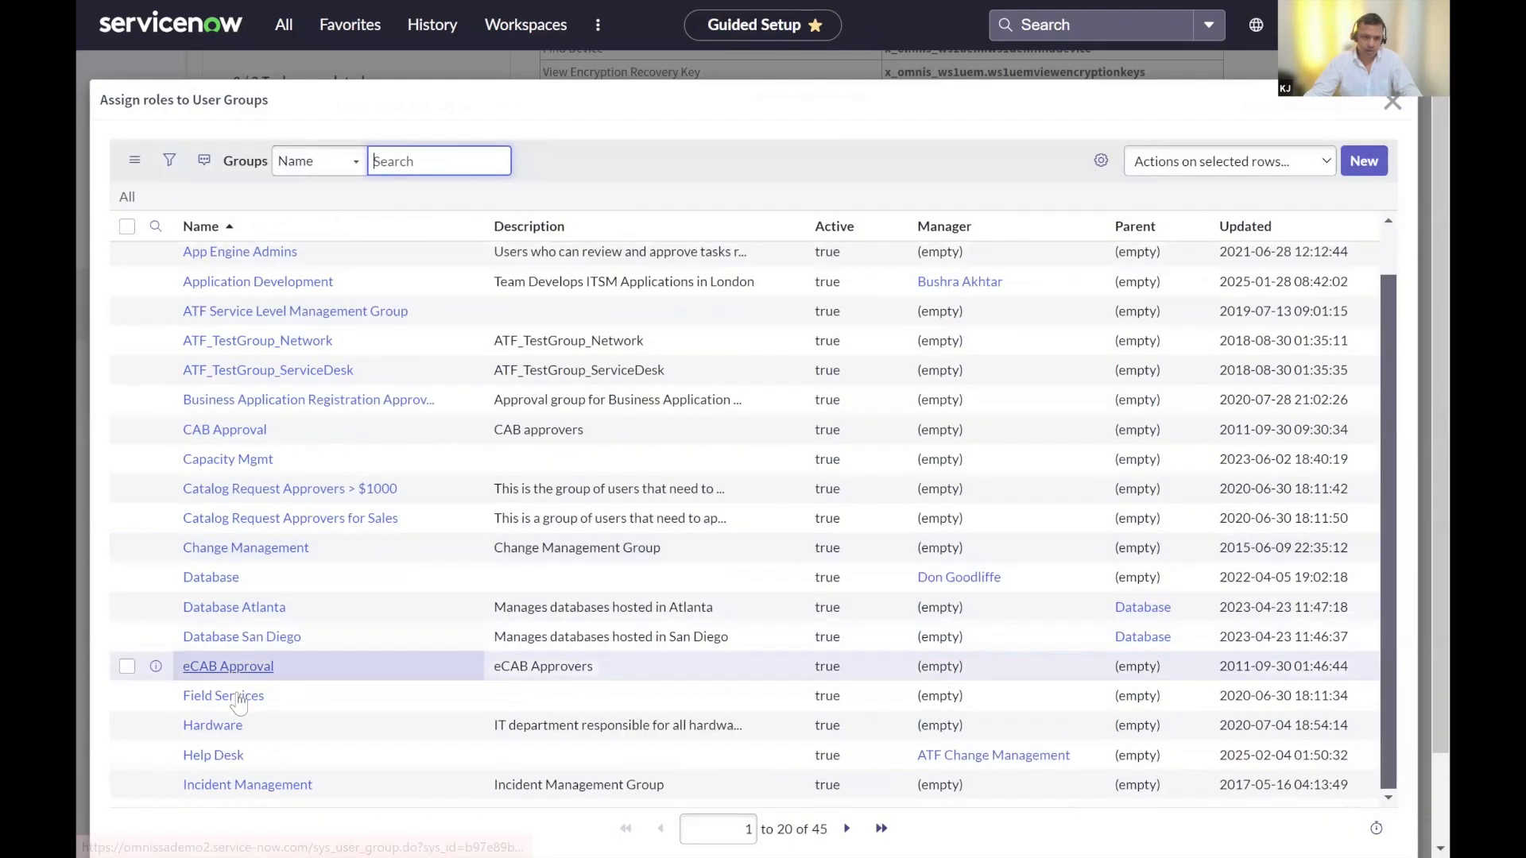
click(236, 692)
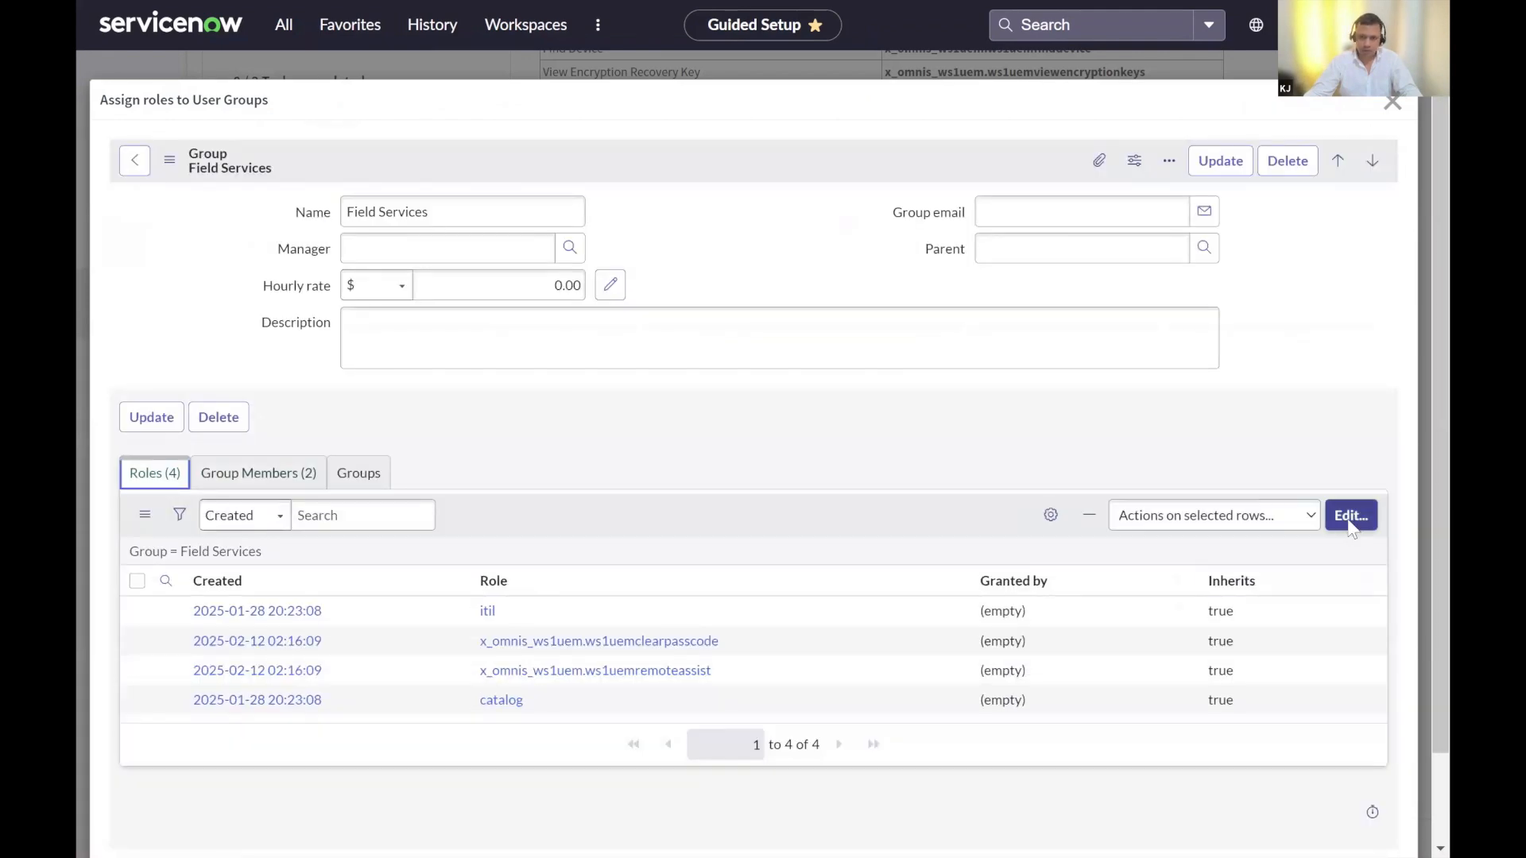
- Filter the available roles by "x_omni" and add x_omnis_ws1uem.ws1catalogchangepasscode to the Field Services roles list
click(1351, 516)
click(508, 385)
text(x)
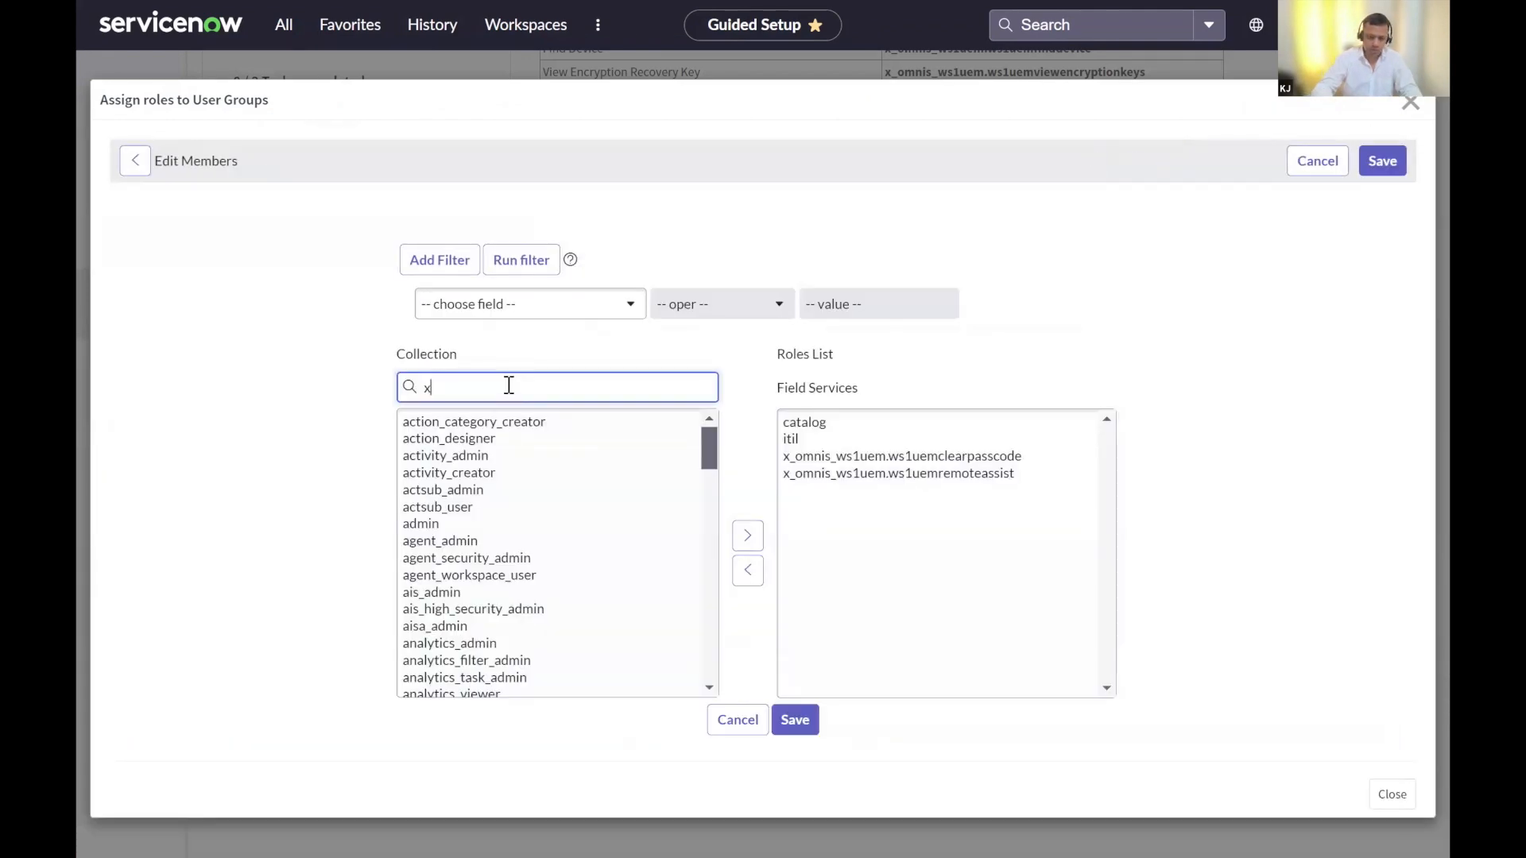
text(_omni)
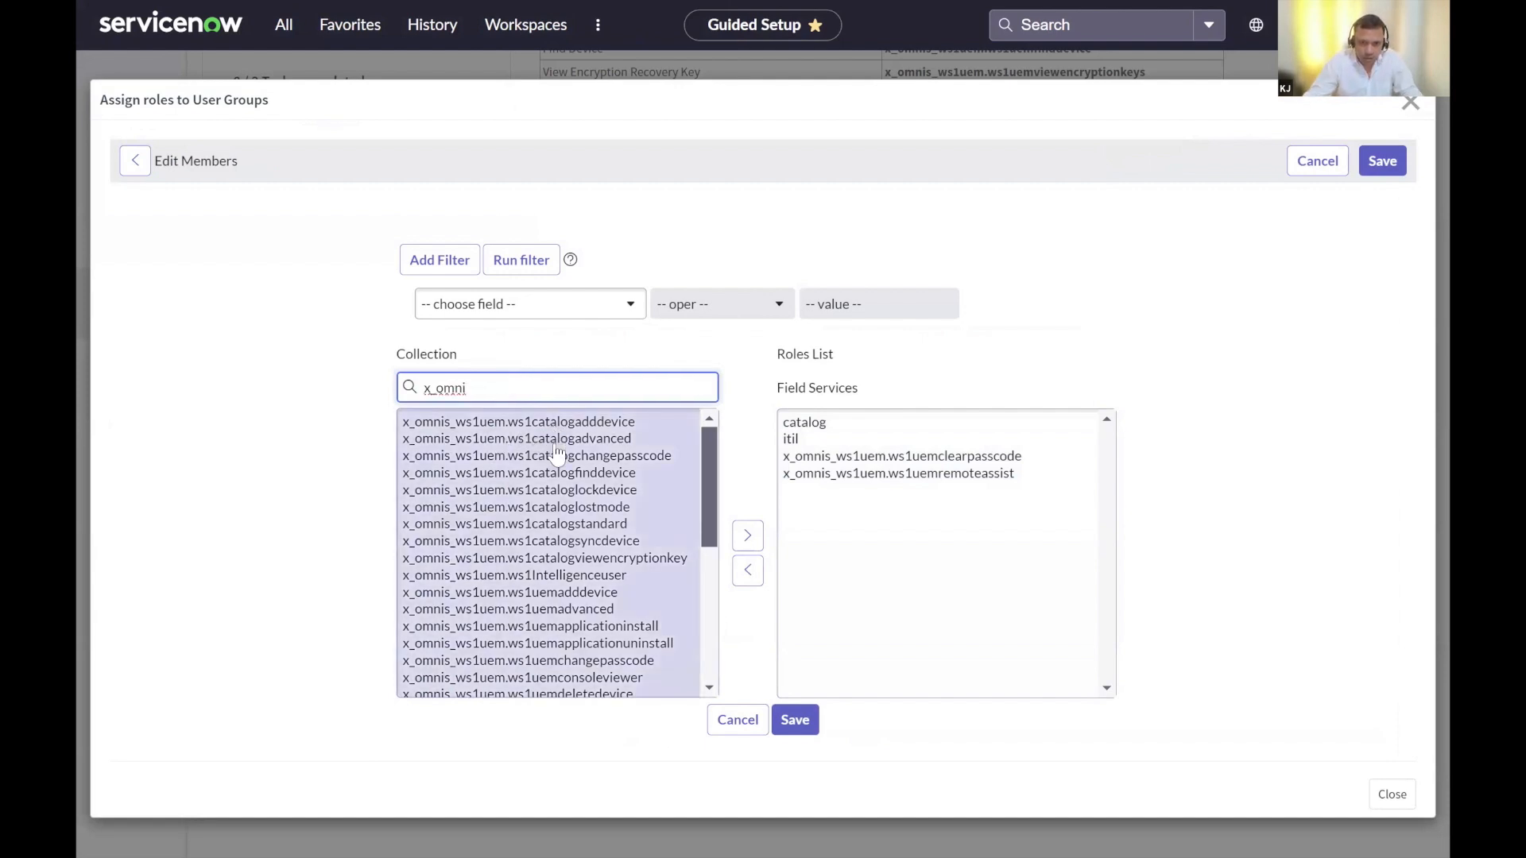
click(557, 456)
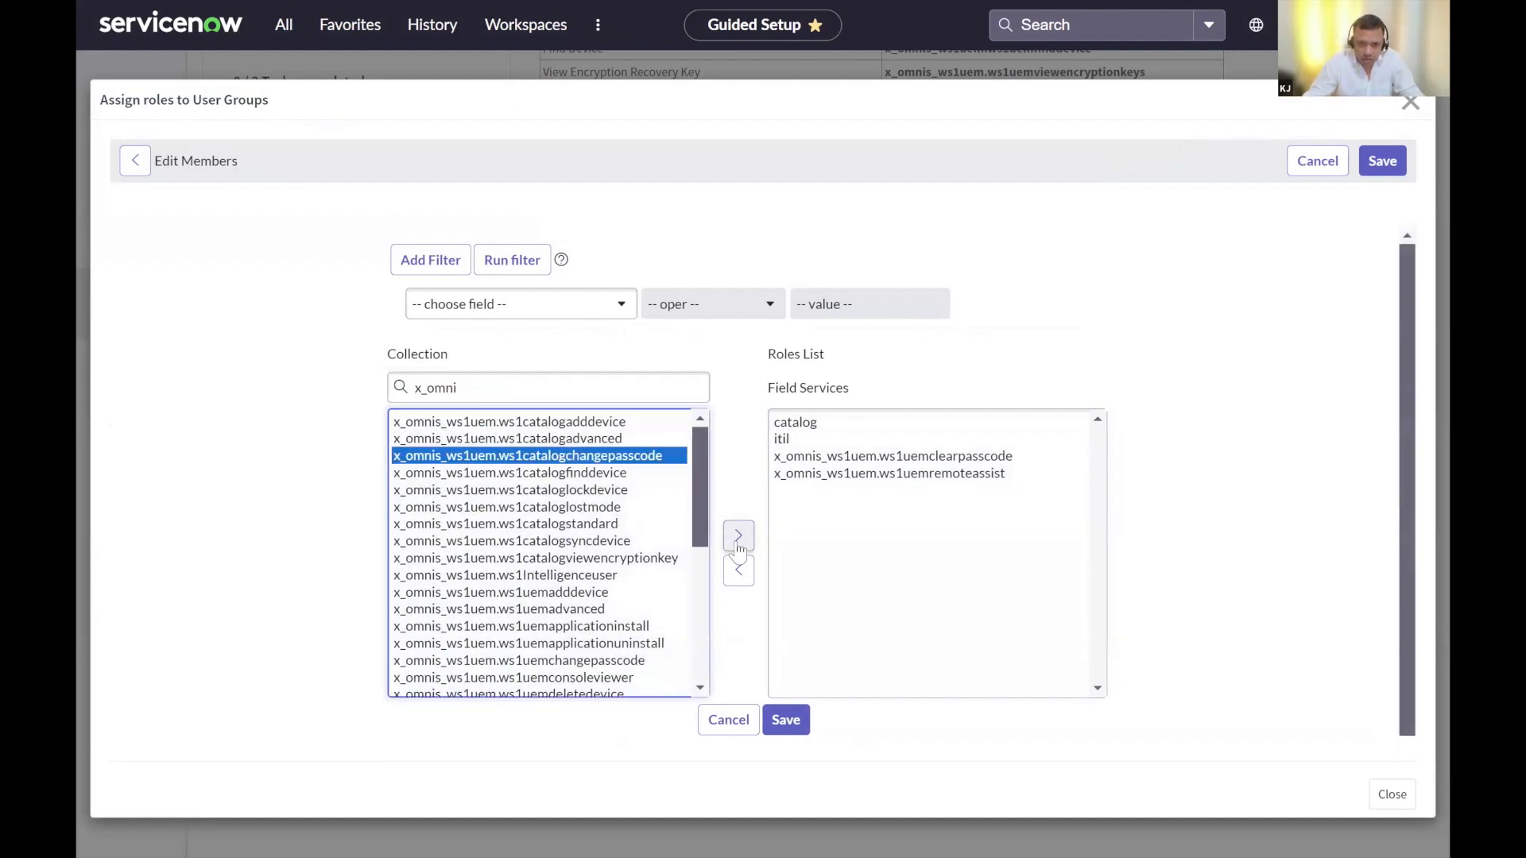
double_click(499, 455)
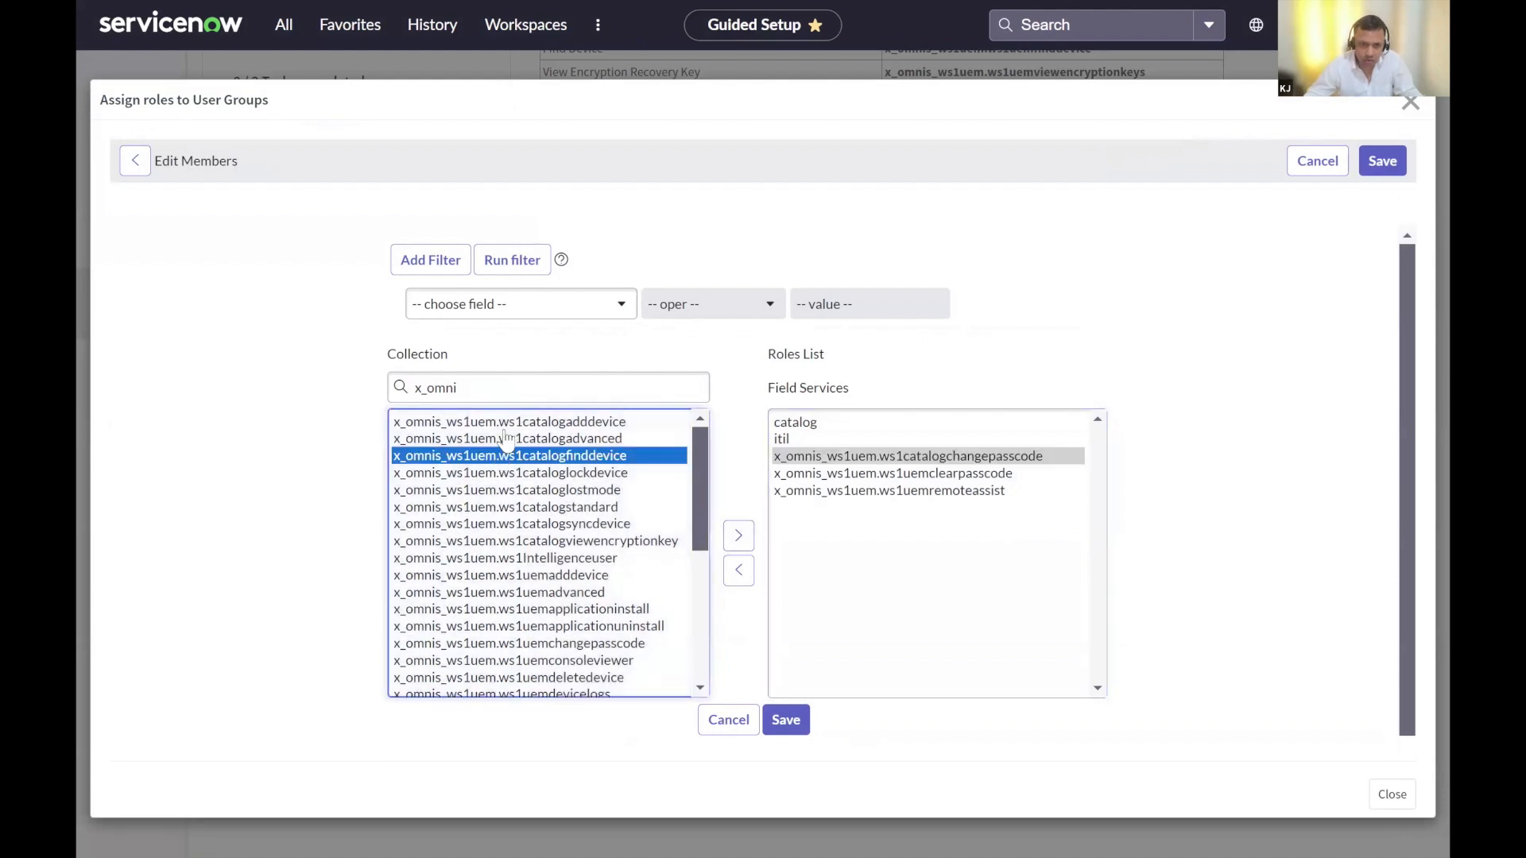
- Add the ws1catalogfinddevice, ws1cataloglockdevice, ws1cataloglostmode and ws1catalogviewencryptionkey roles to the Field Services roles list
key(shift+Down)
key(shift+Down)
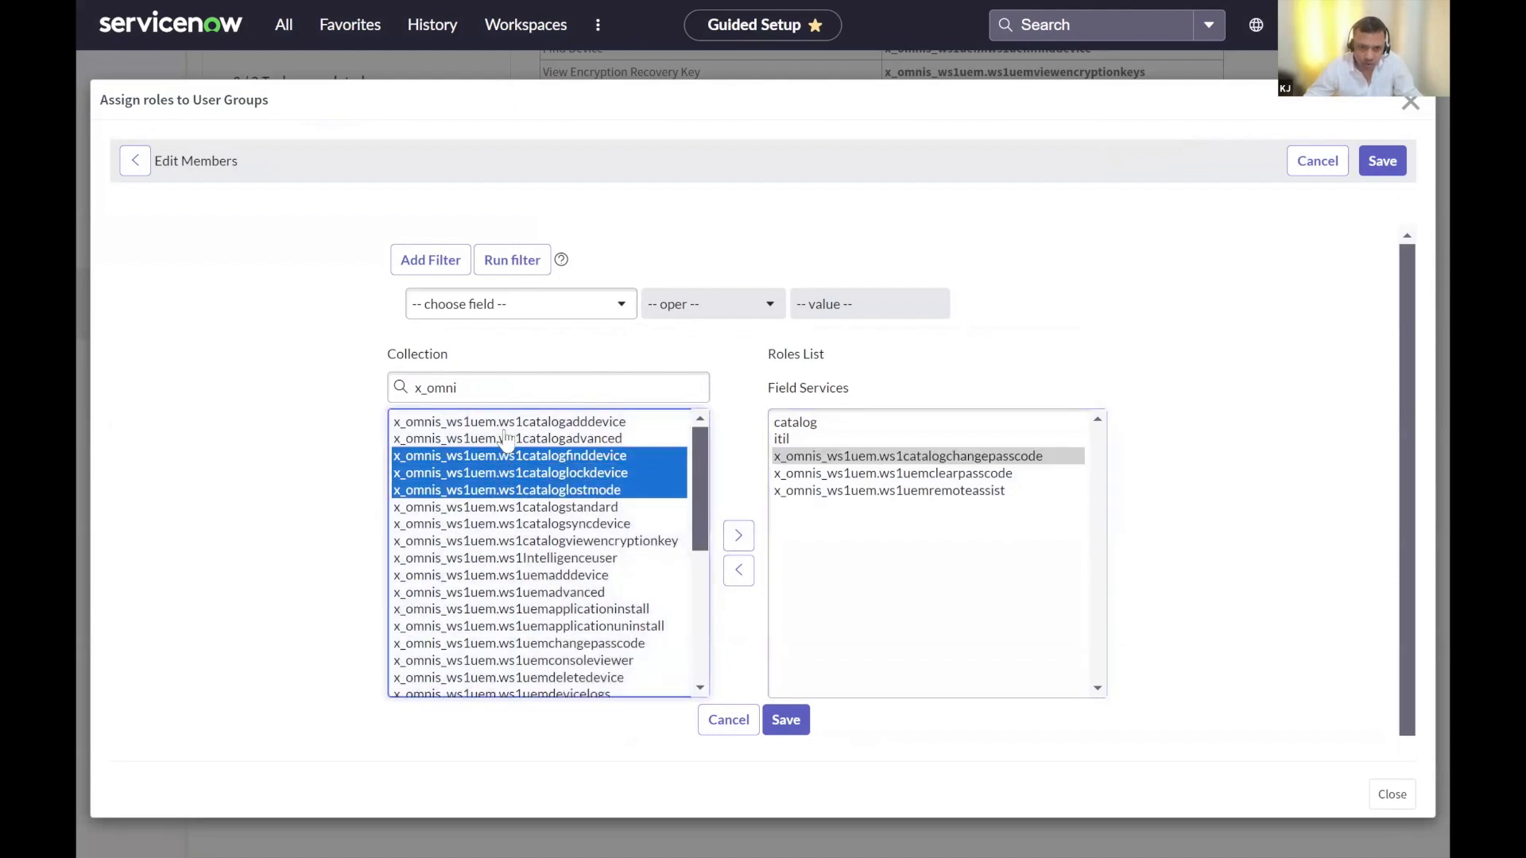
ctrl+double_click(500, 453)
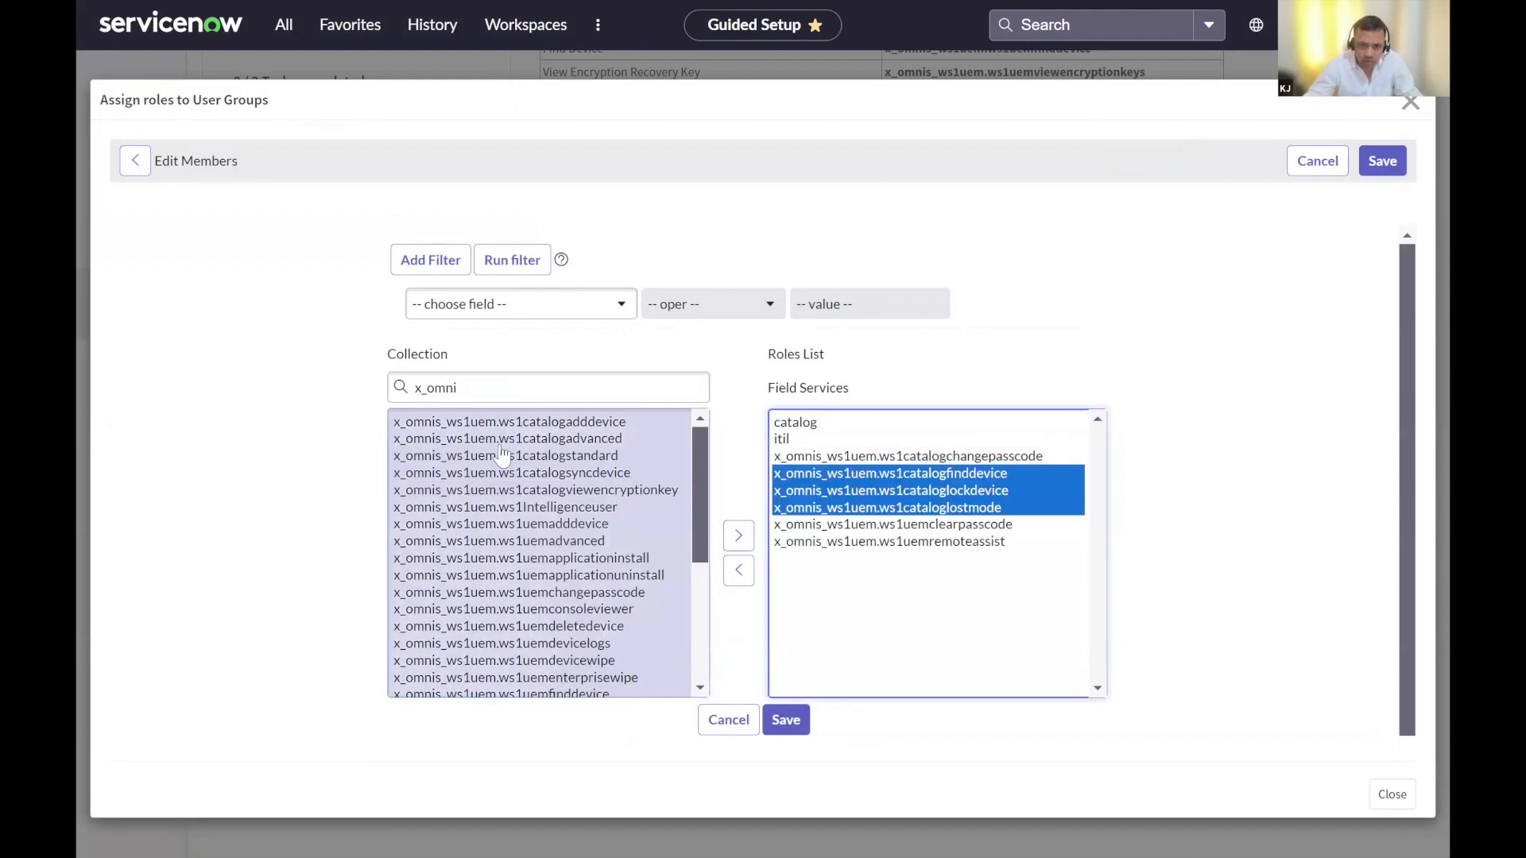
click(533, 492)
double_click(534, 489)
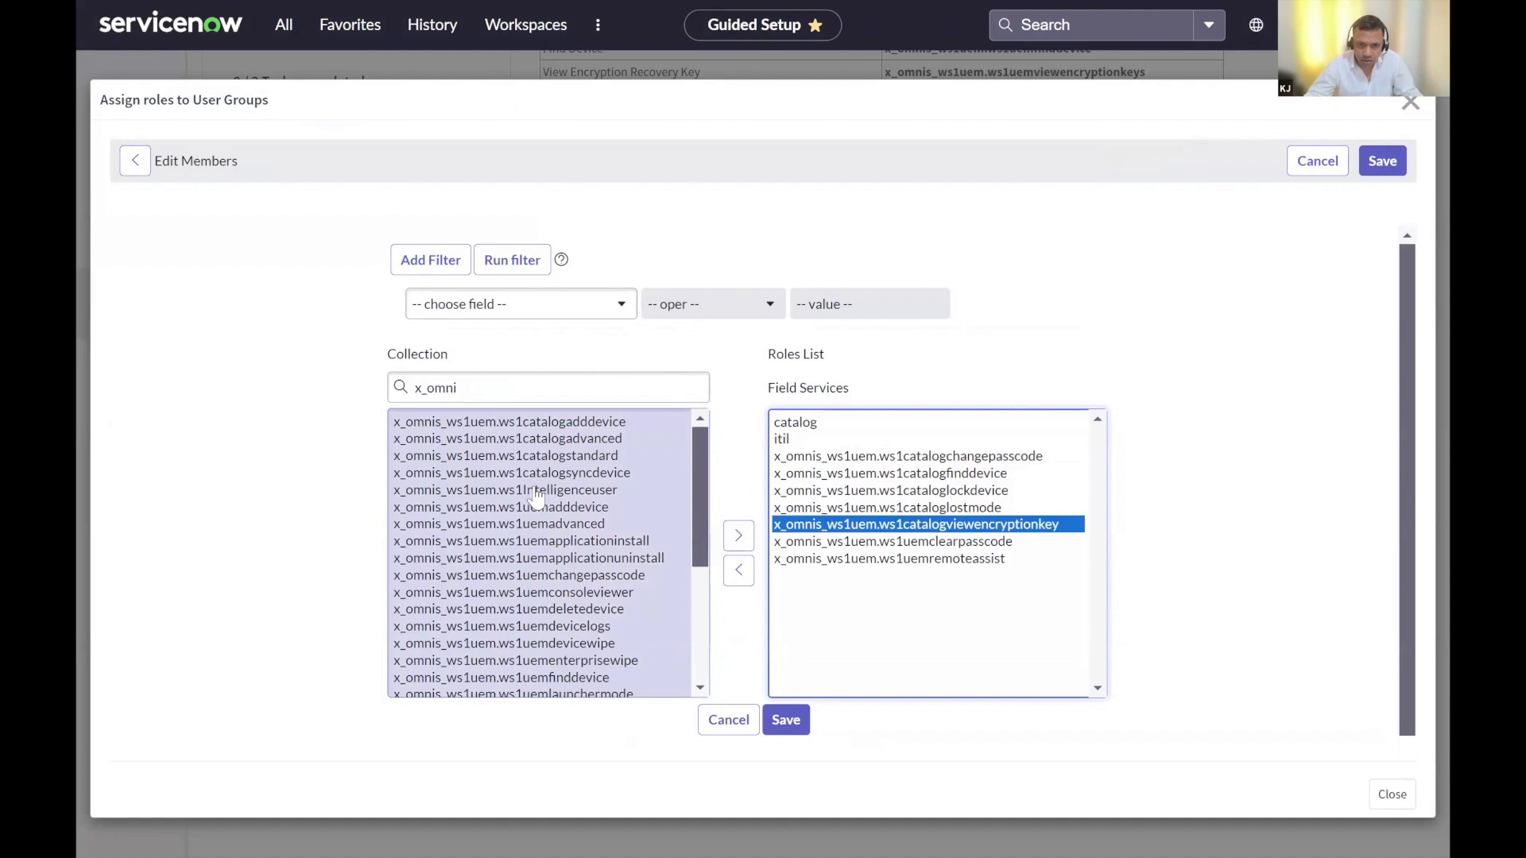
- Add ws1uemapplicationinstall, ws1uemapplicationuninstall, ws1uemprocessproducts, ws1uemprofileinstall and ws1uemprofileremove to the Field Services roles and save the assignment
click(569, 543)
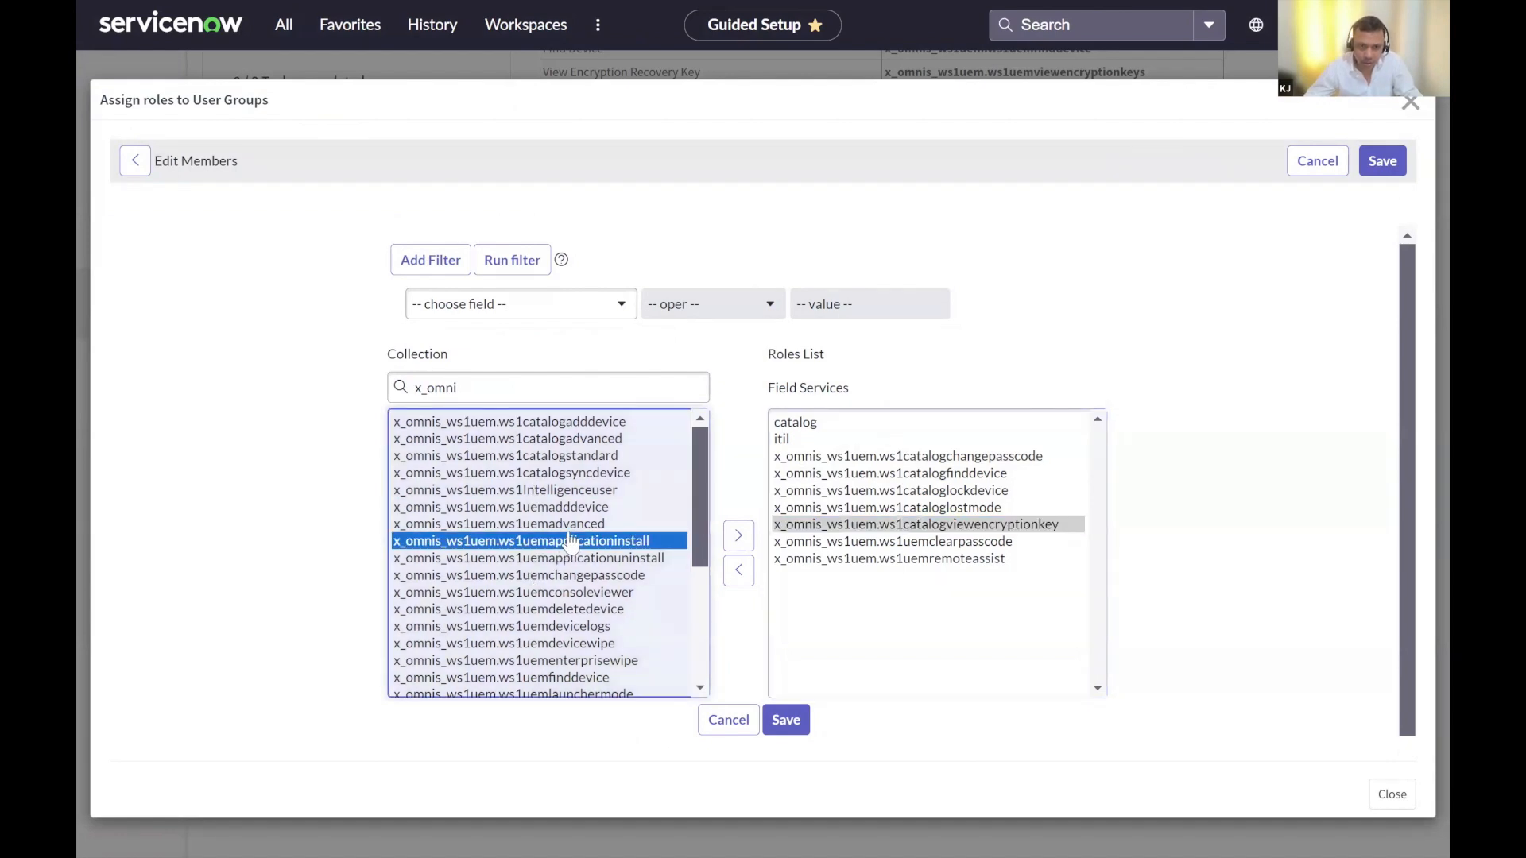
double_click(569, 542)
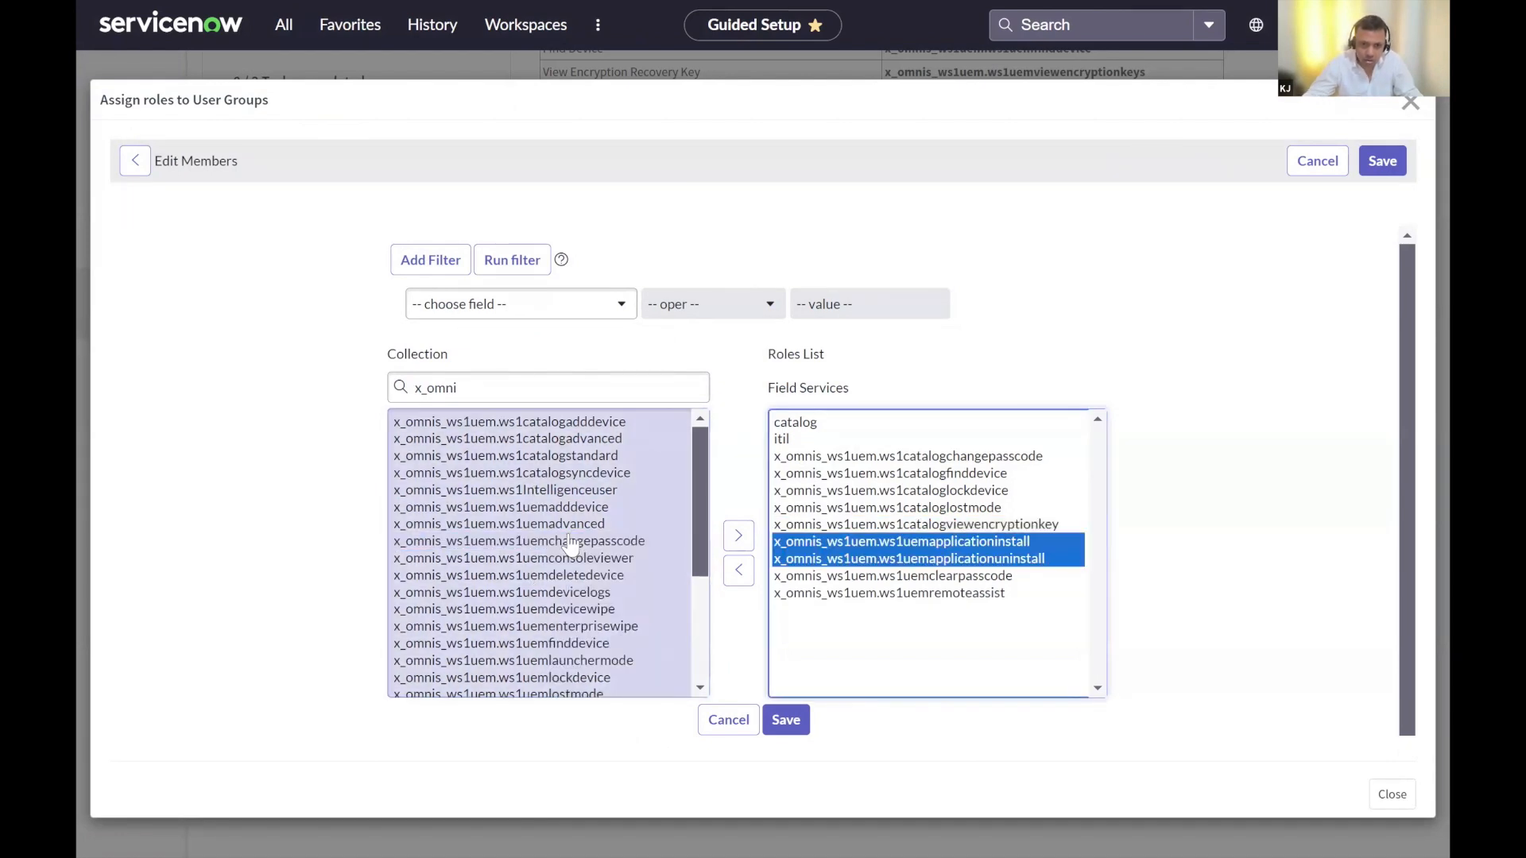
scroll(569, 543, down, 3)
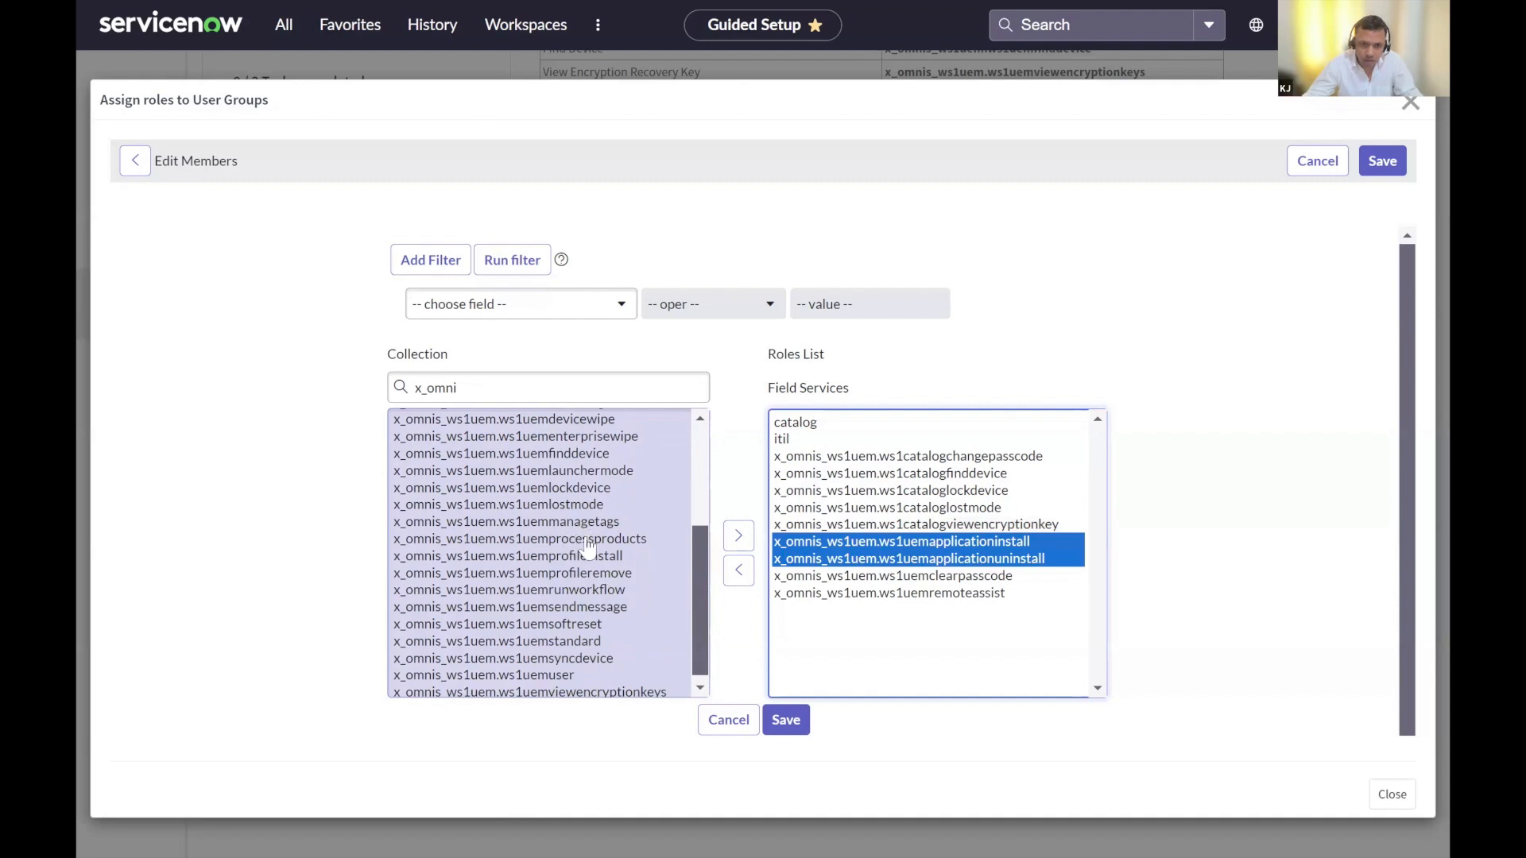
click(587, 540)
shift+click(588, 545)
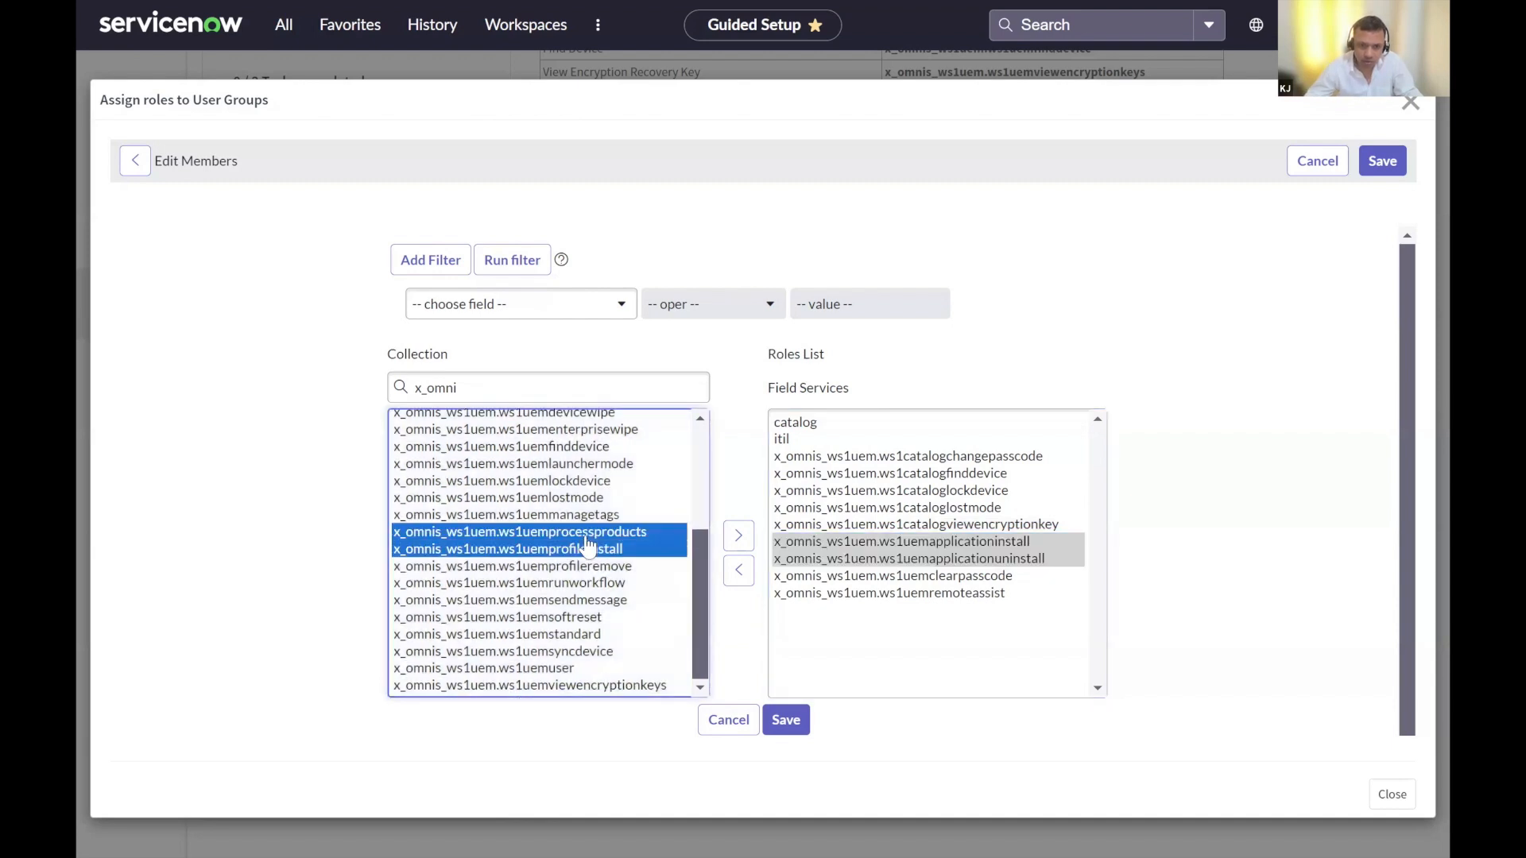
key(shift+Down)
key(Right)
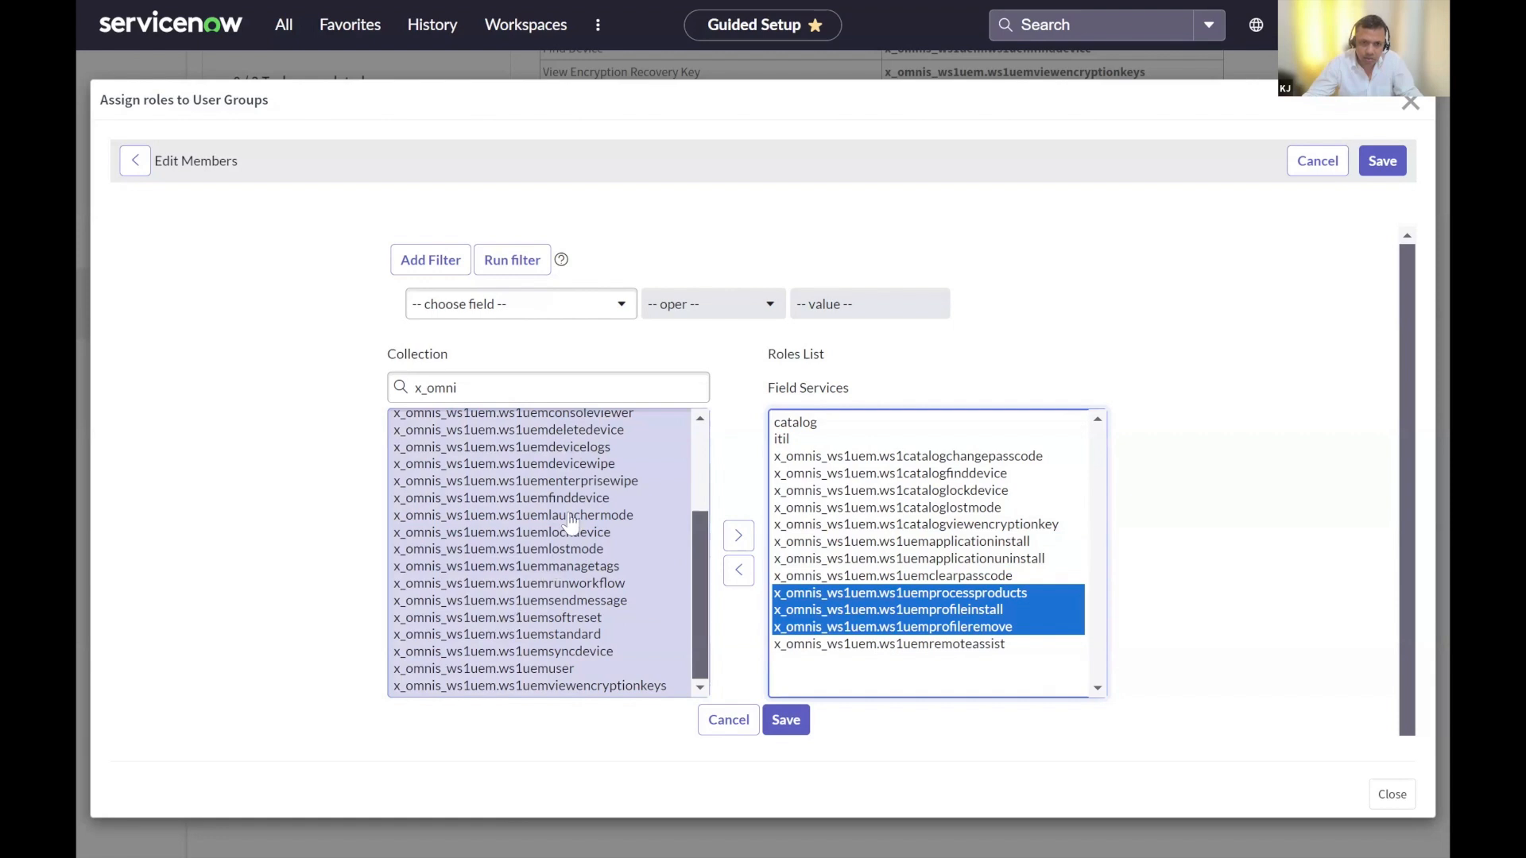
click(787, 719)
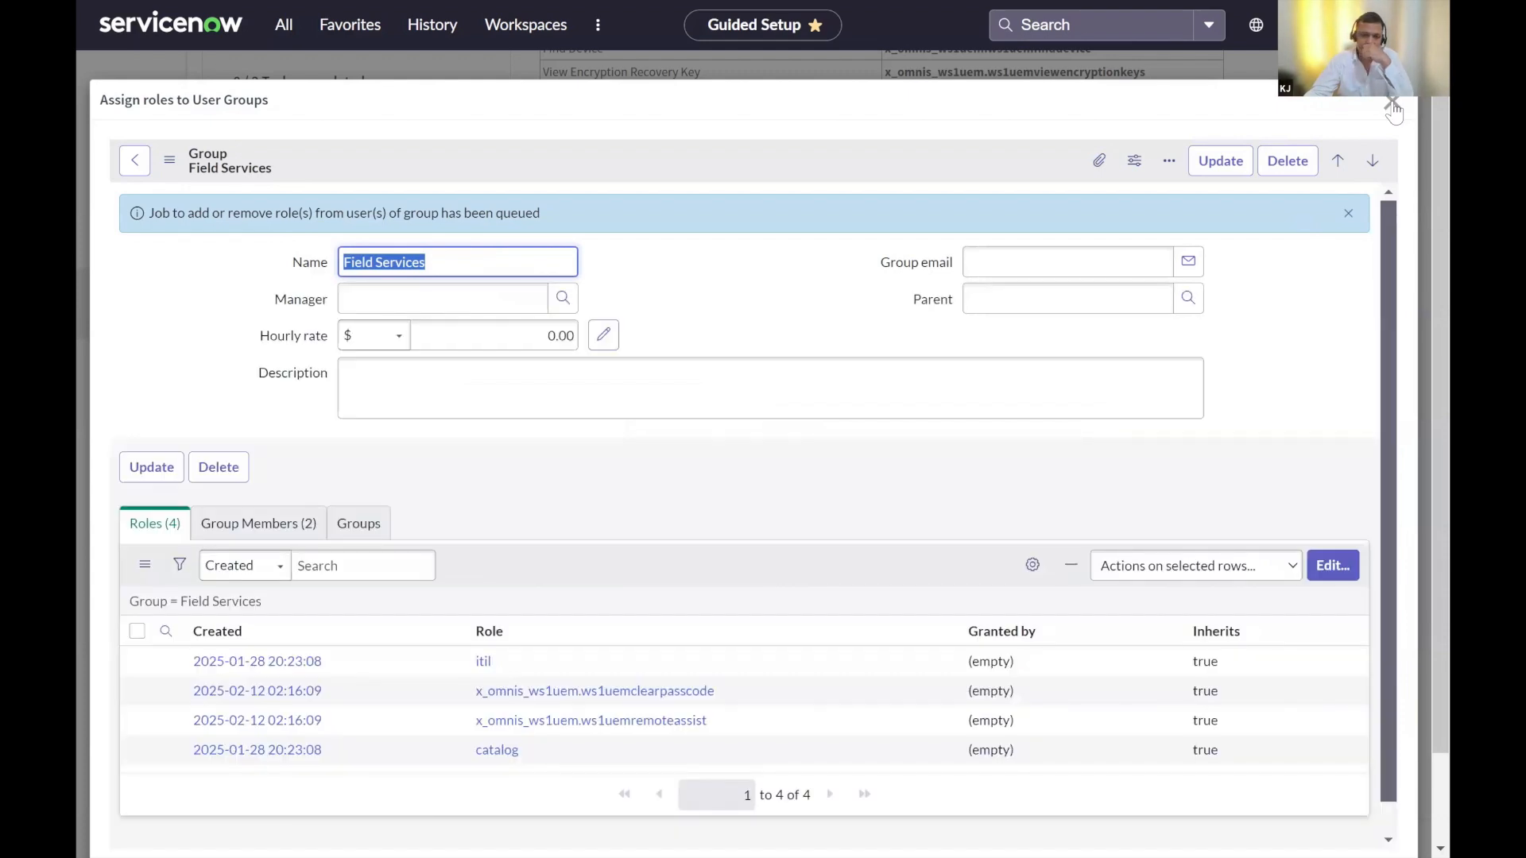
click(1392, 102)
- Impersonate the recently impersonated Field Services member and open the incident about the laptop not connecting with corporate wifi
click(1420, 26)
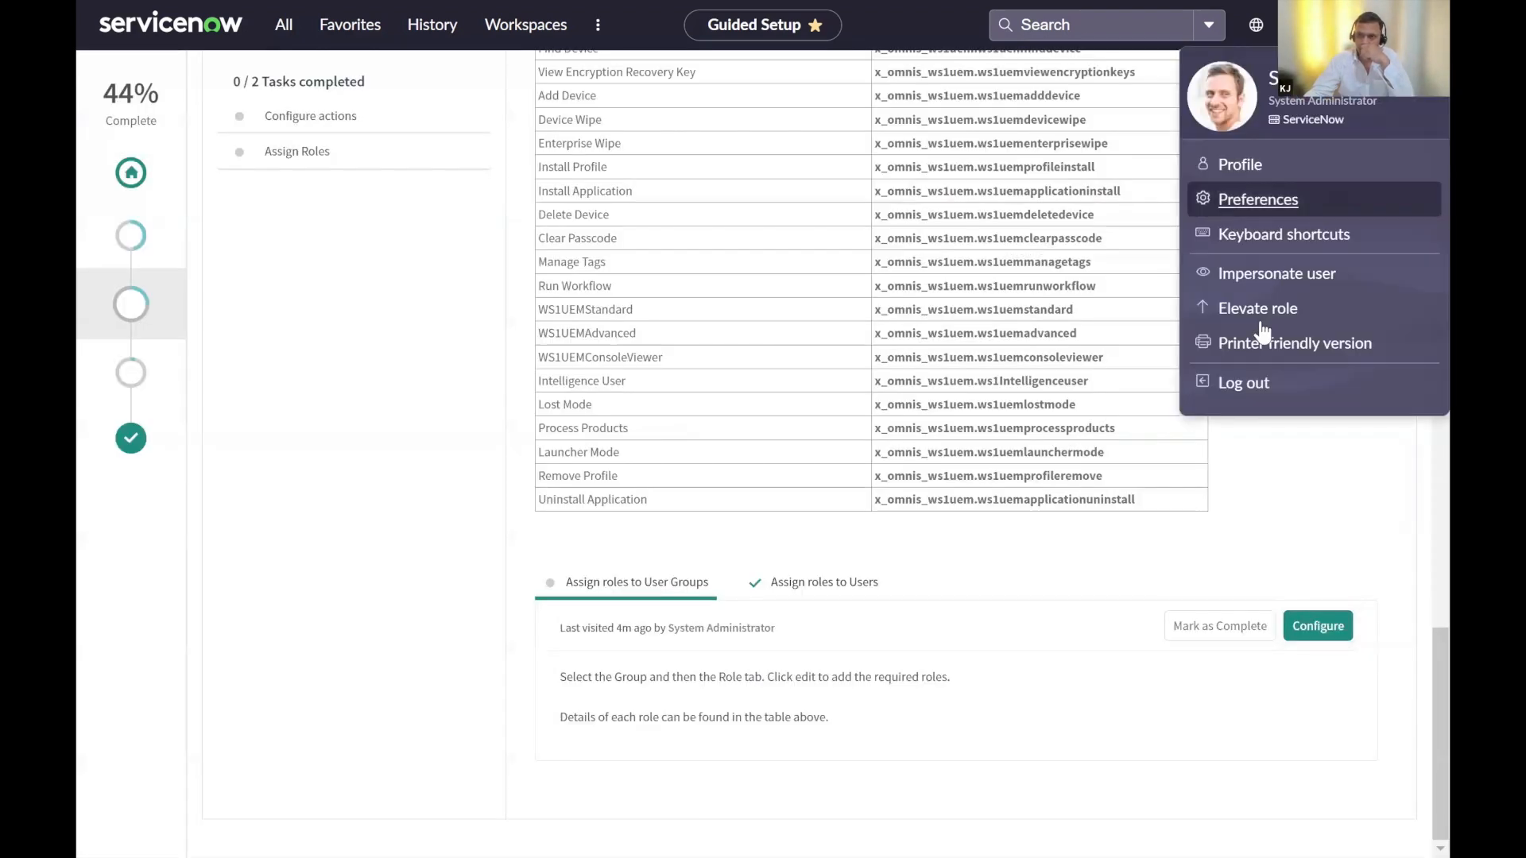
click(1294, 275)
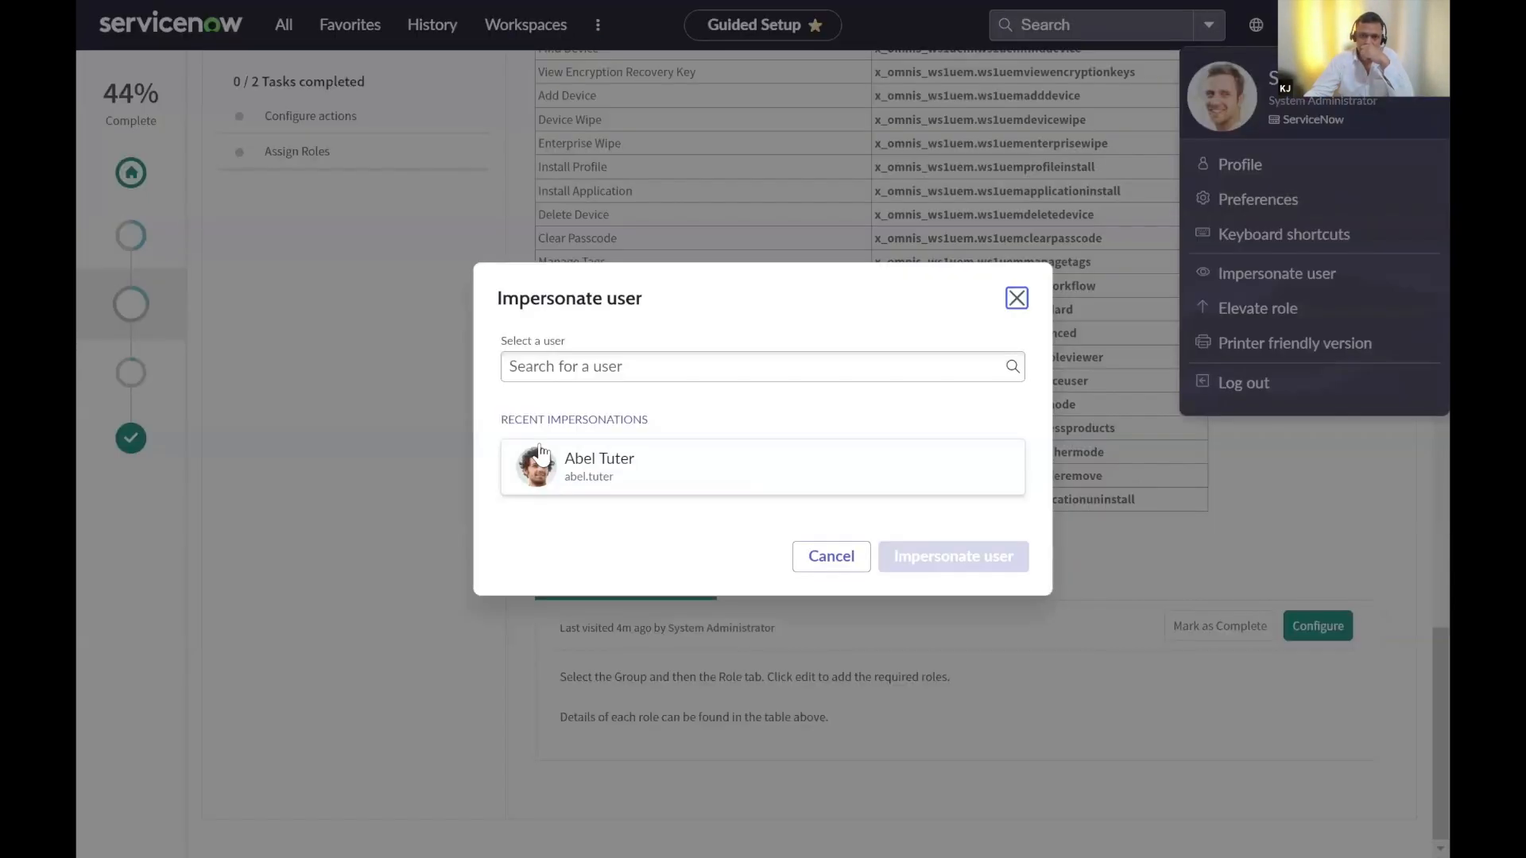
click(637, 477)
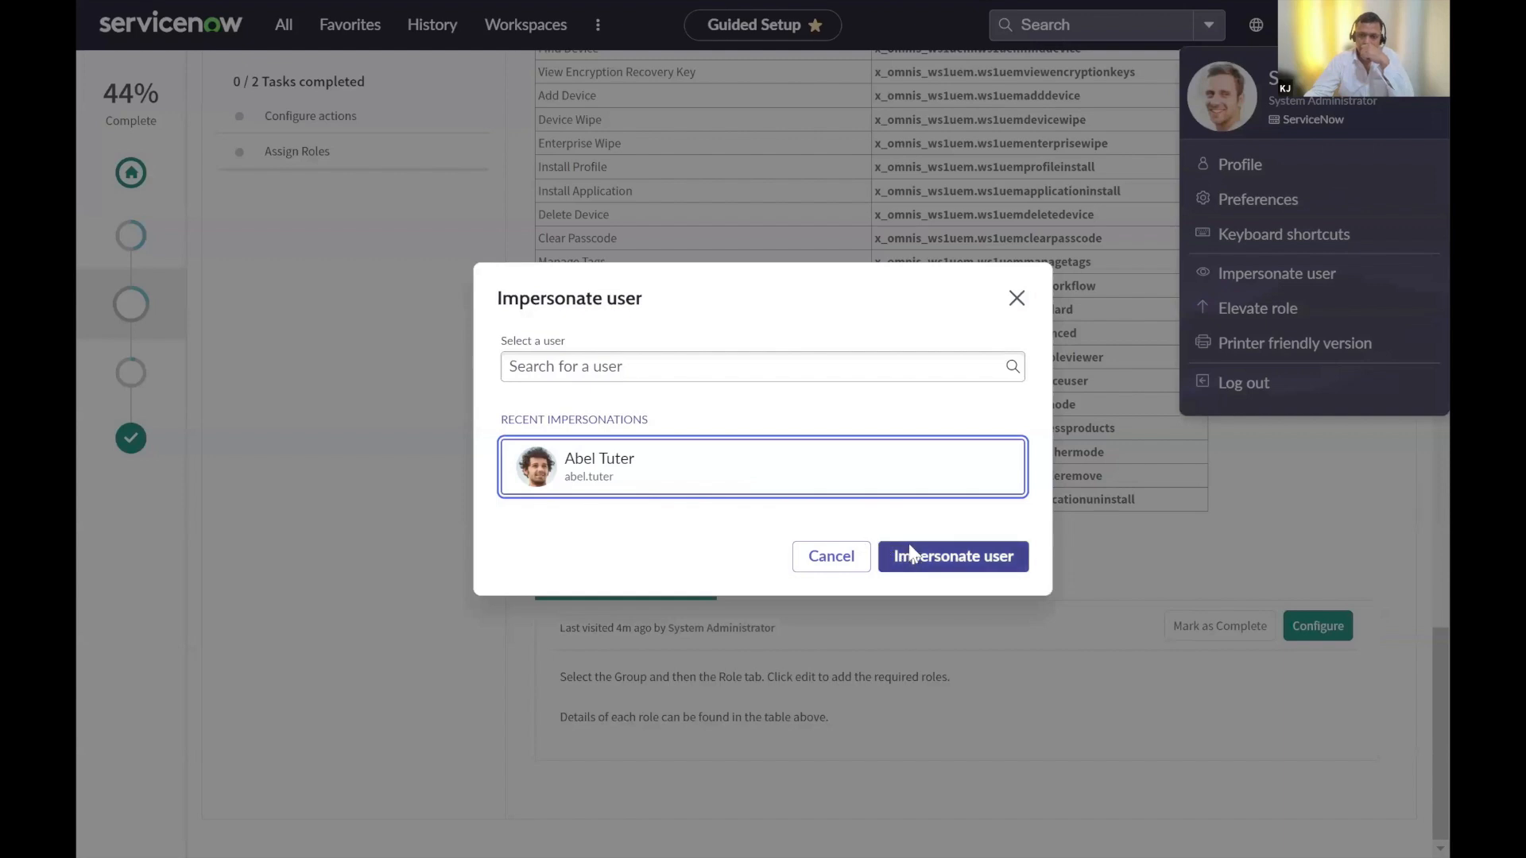
click(994, 558)
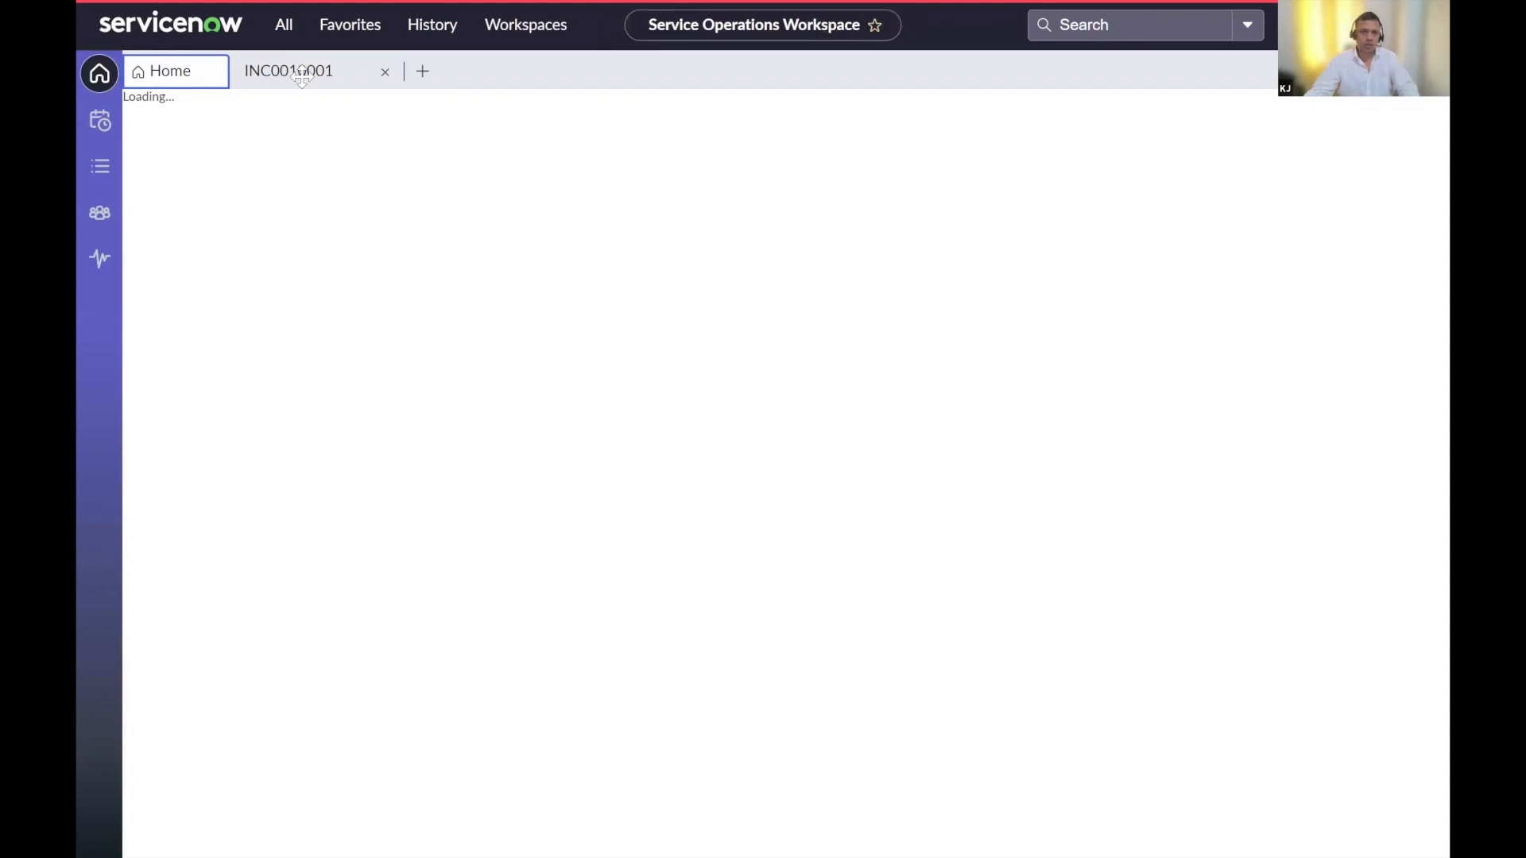
click(302, 73)
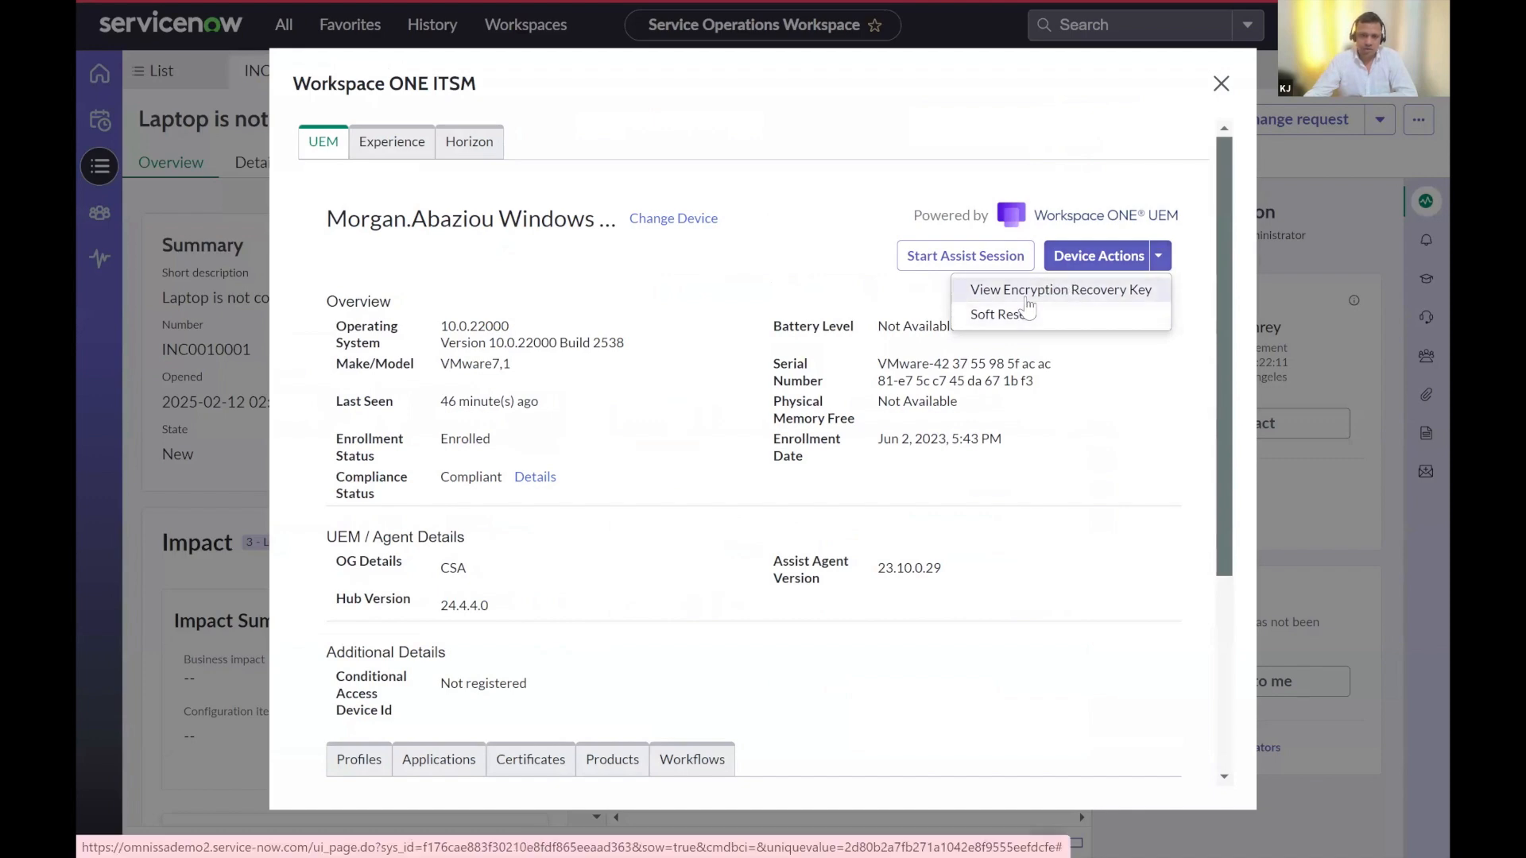
- Examine the device's Profiles, Applications, Certificates, Workflows and Products information in the Workspace ONE ITSM window as the impersonated member
scroll(1025, 314, down, 3)
scroll(1021, 313, up, 3)
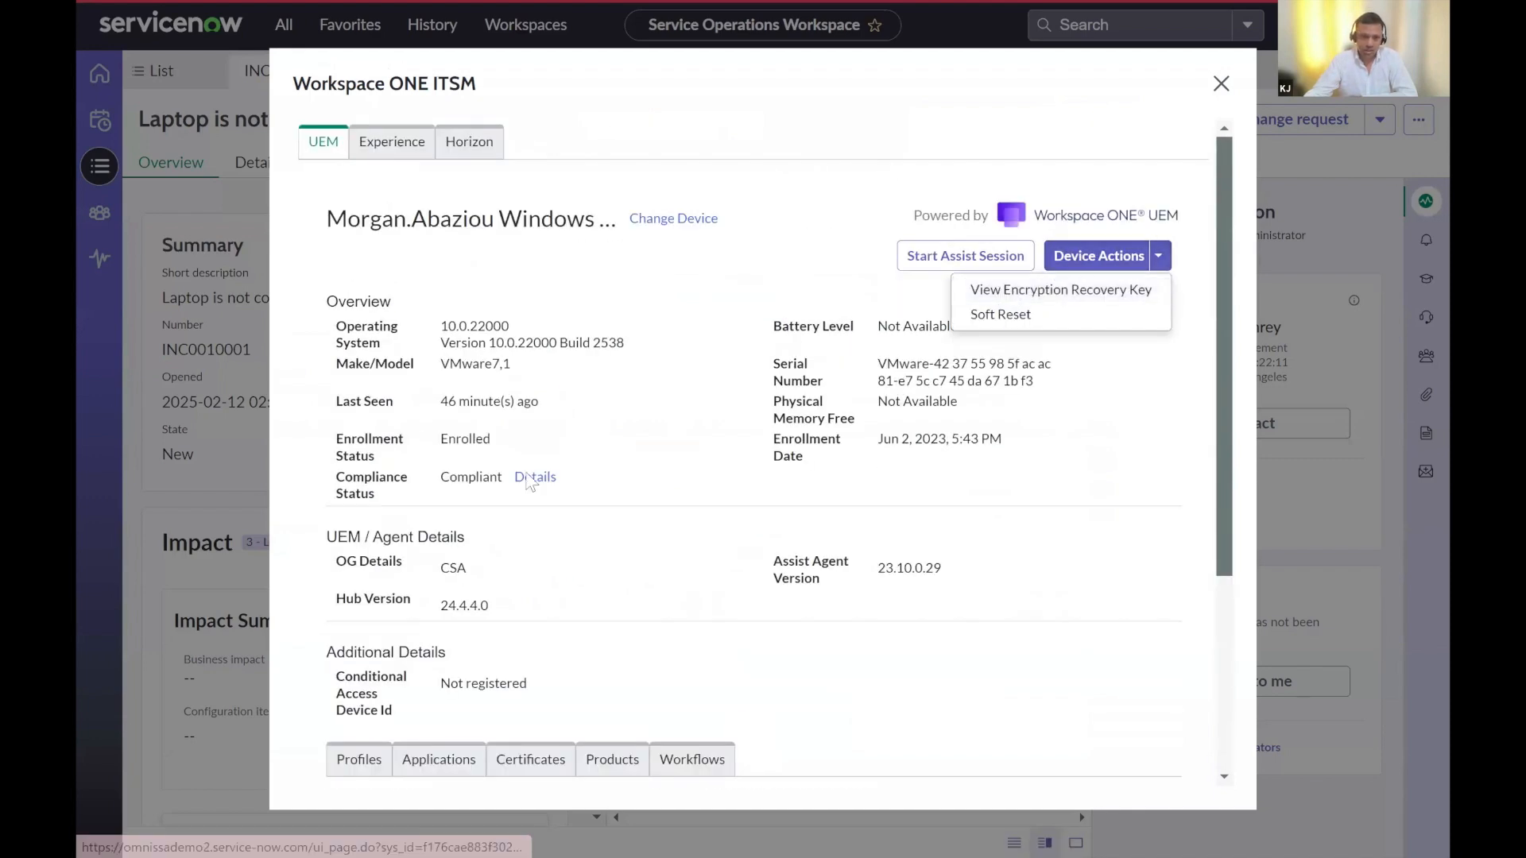
scroll(525, 517, down, 3)
click(358, 547)
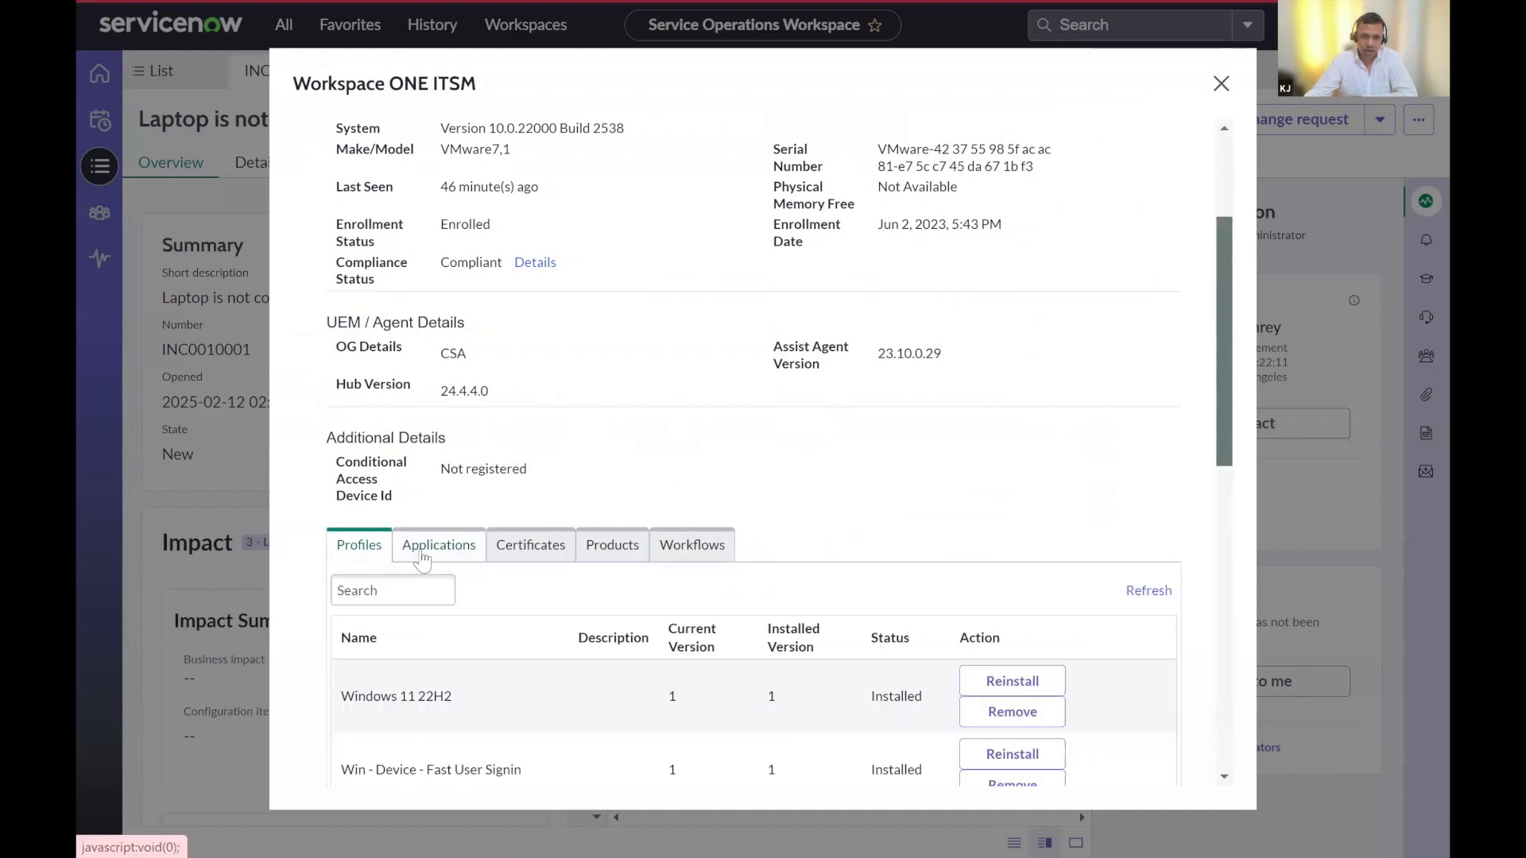
click(429, 555)
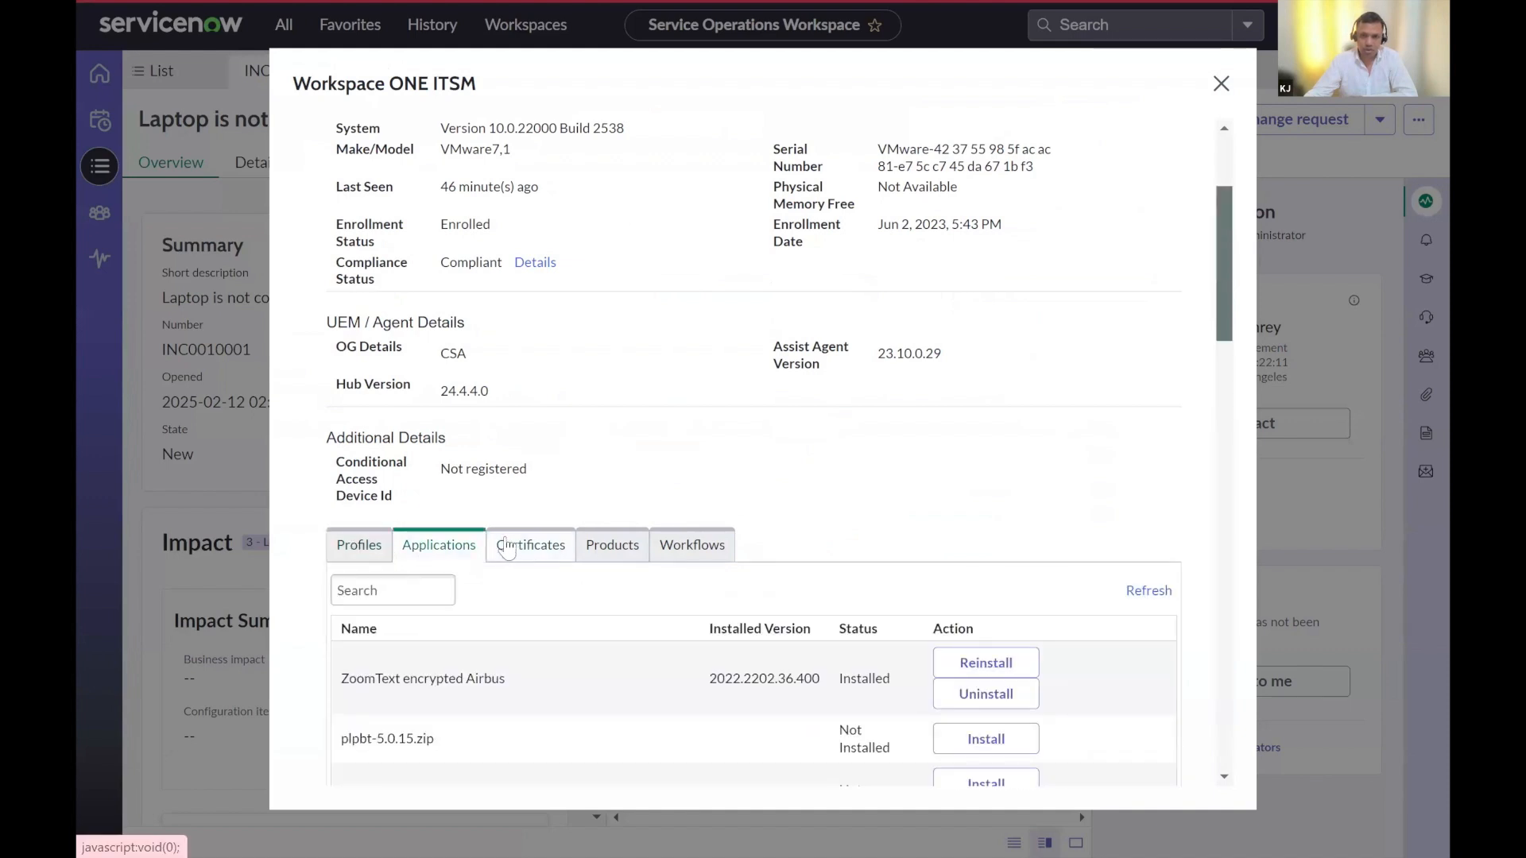
click(548, 556)
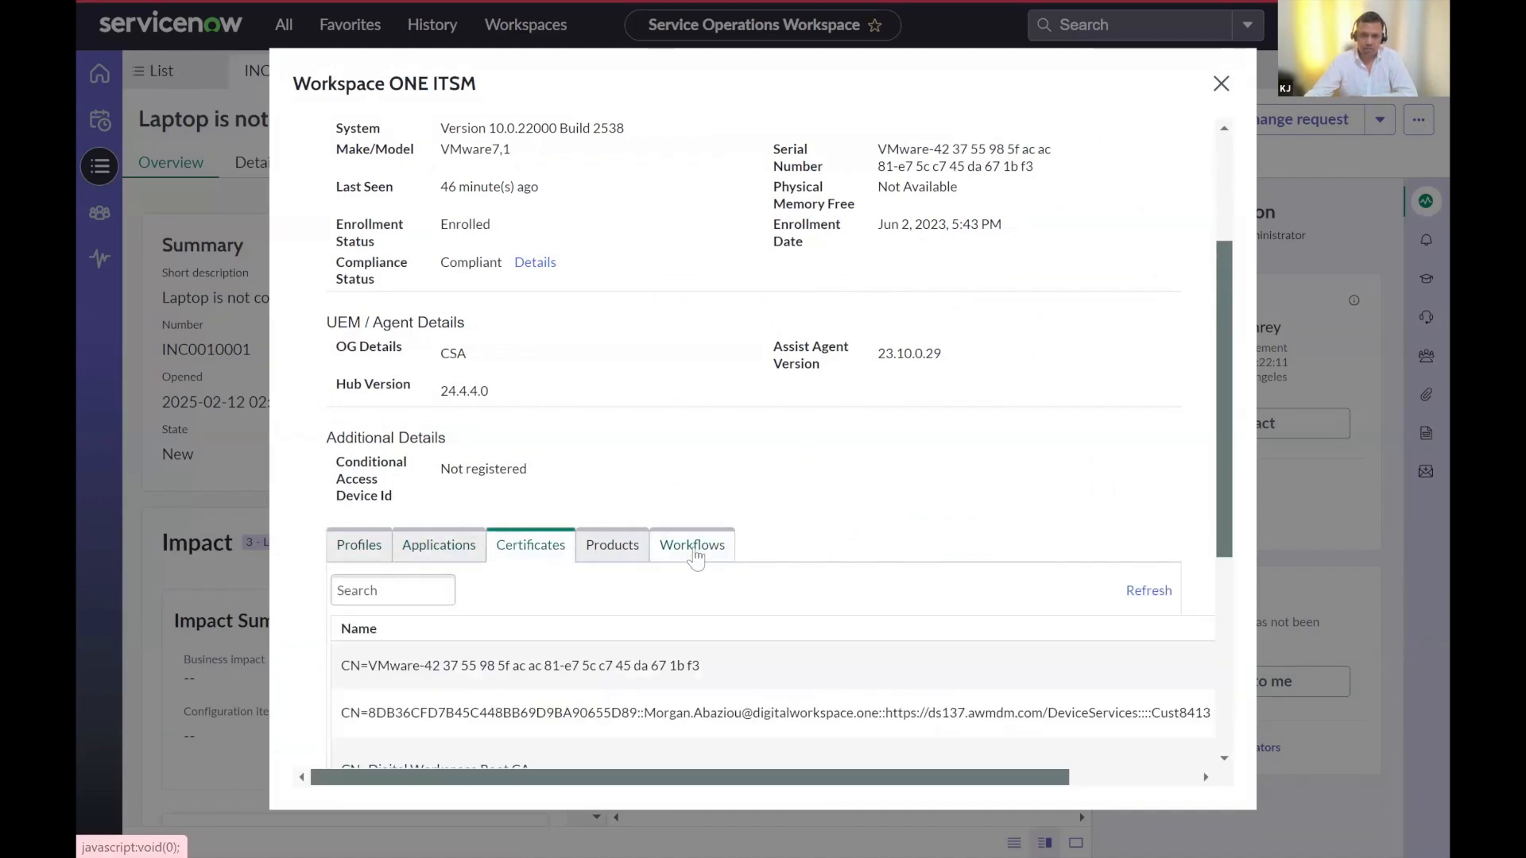
click(672, 555)
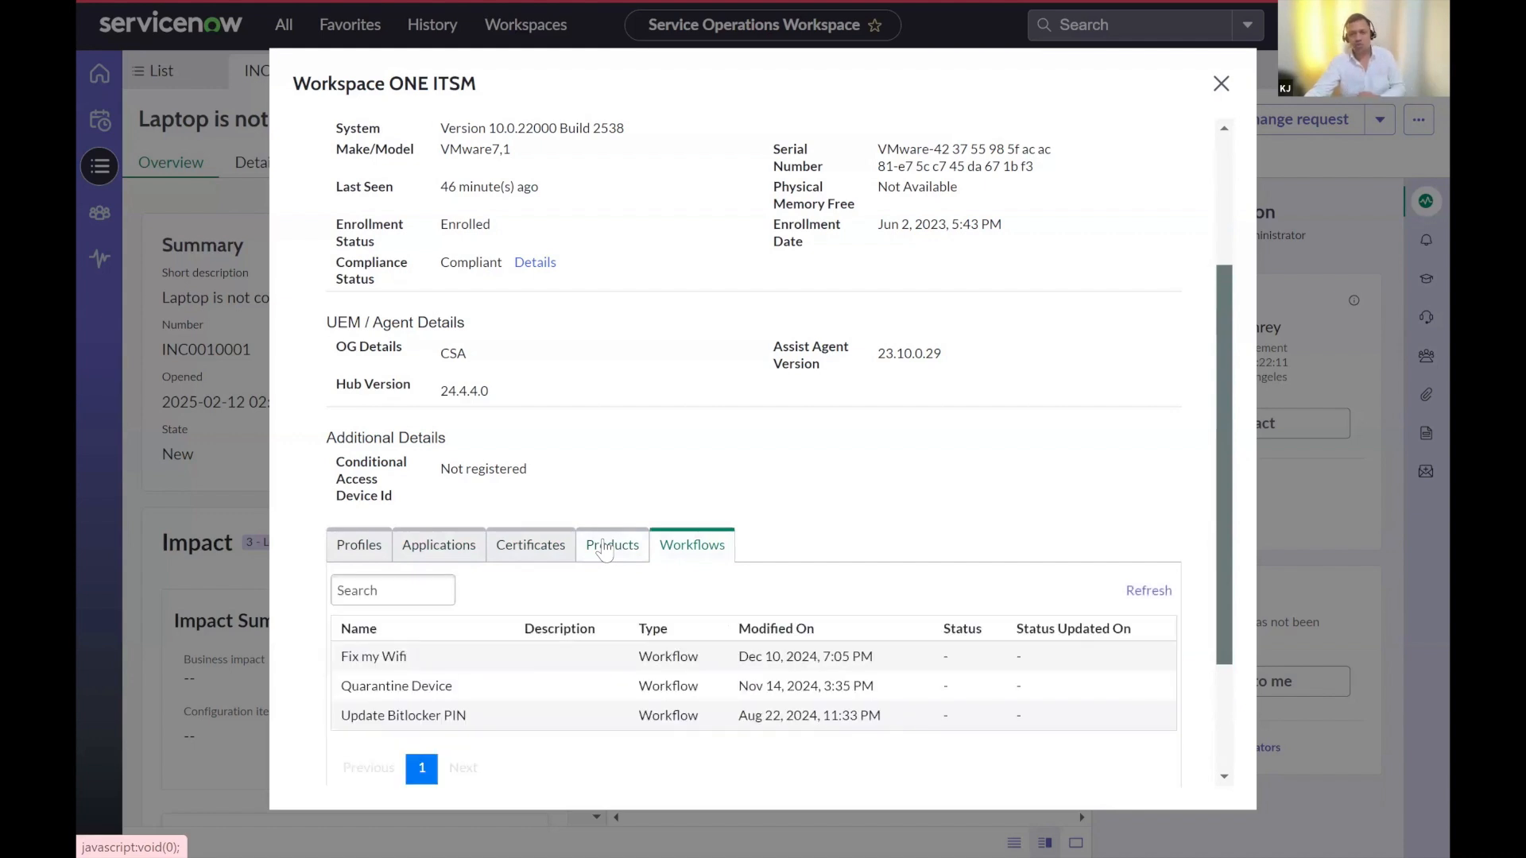
click(604, 549)
click(362, 548)
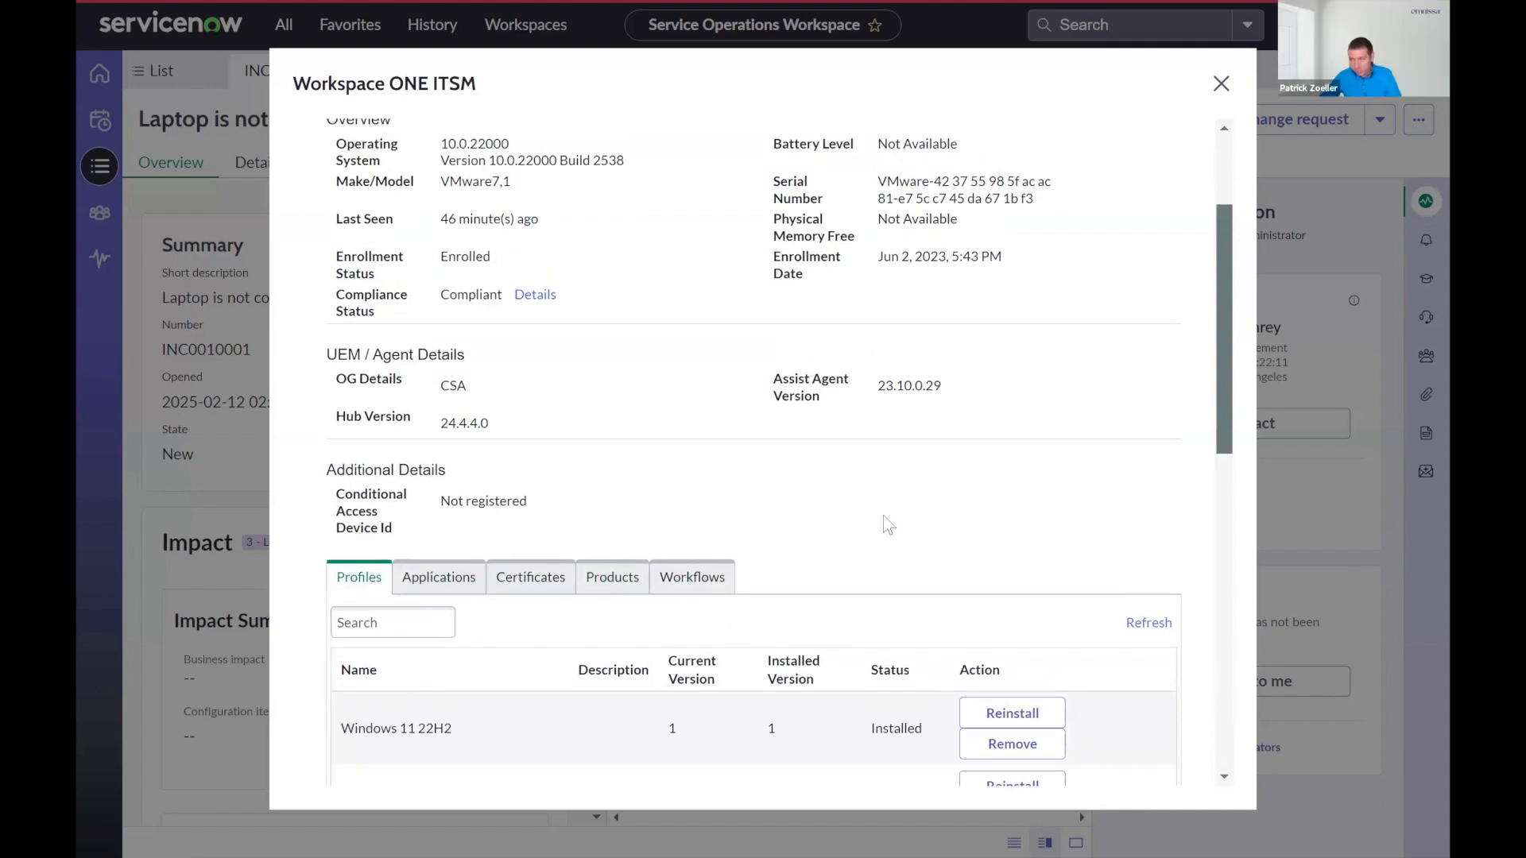
- Check the impersonated member's available device actions and access to Experience data, and close the Workspace ONE ITSM window
scroll(884, 518, up, 3)
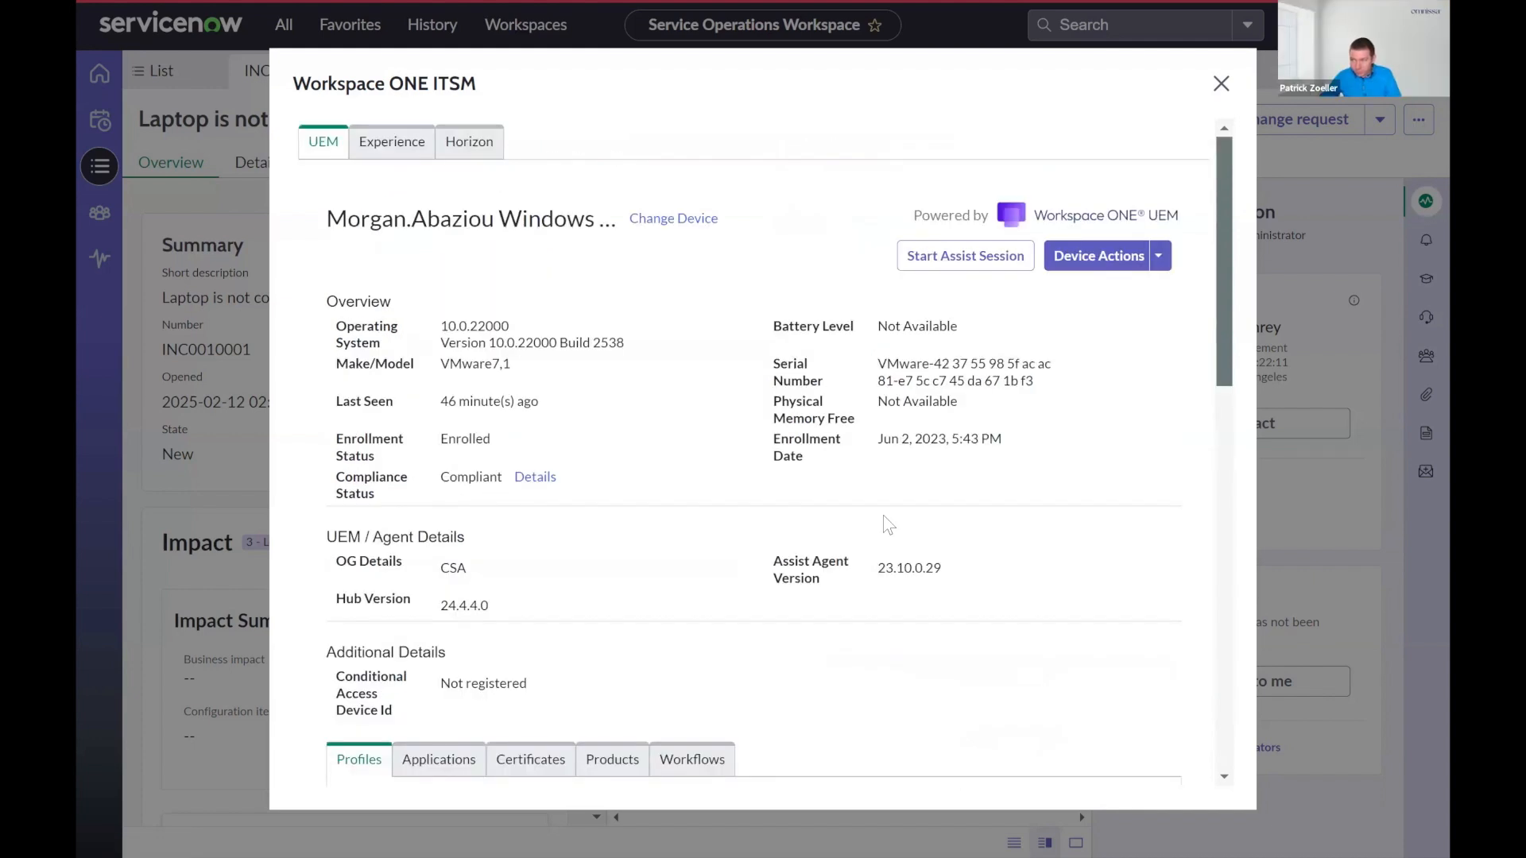
click(1160, 256)
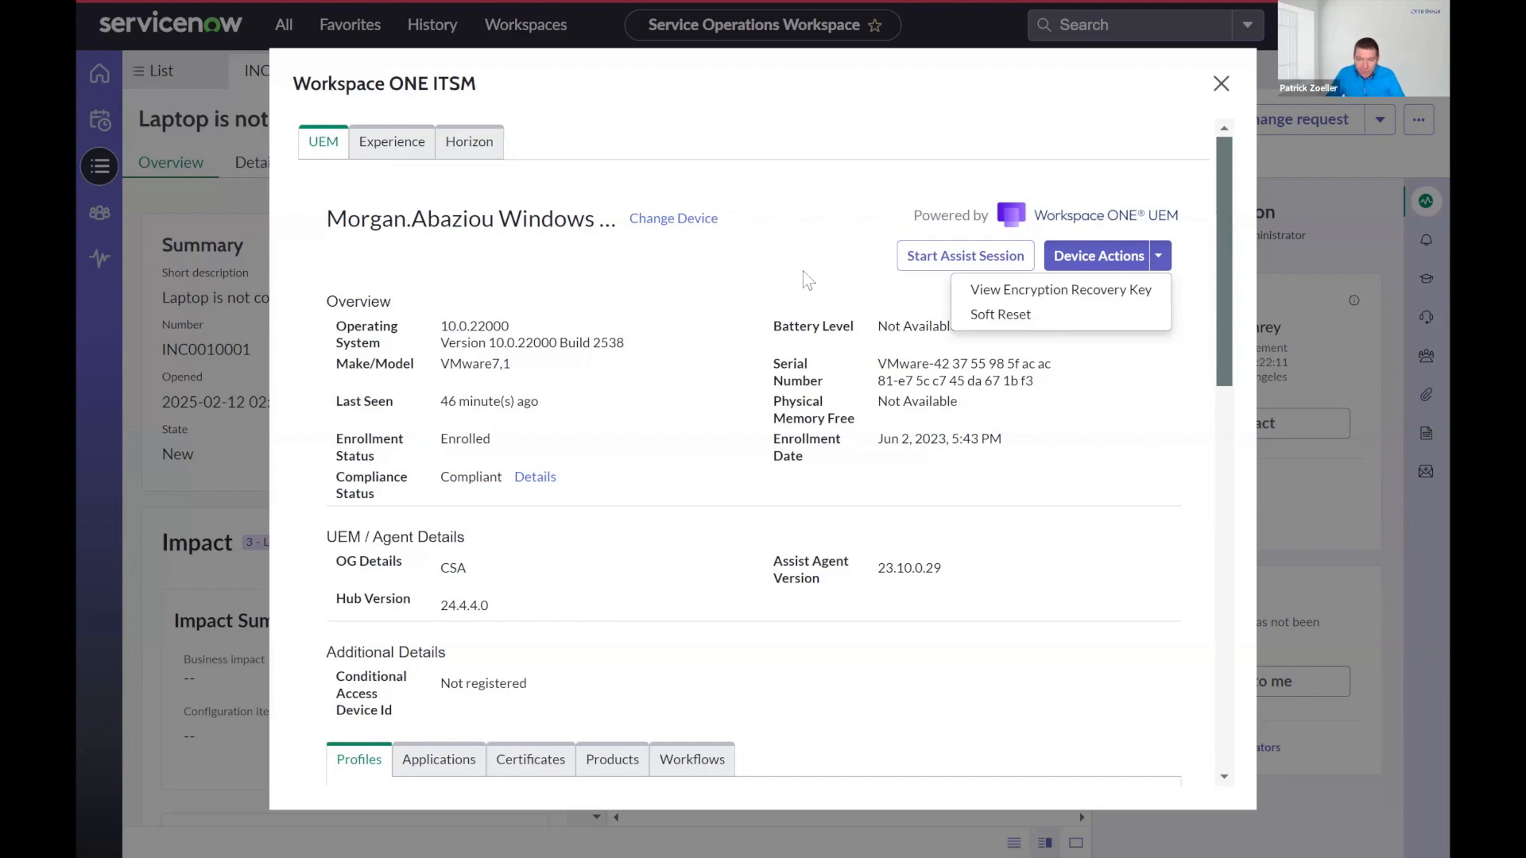
click(388, 146)
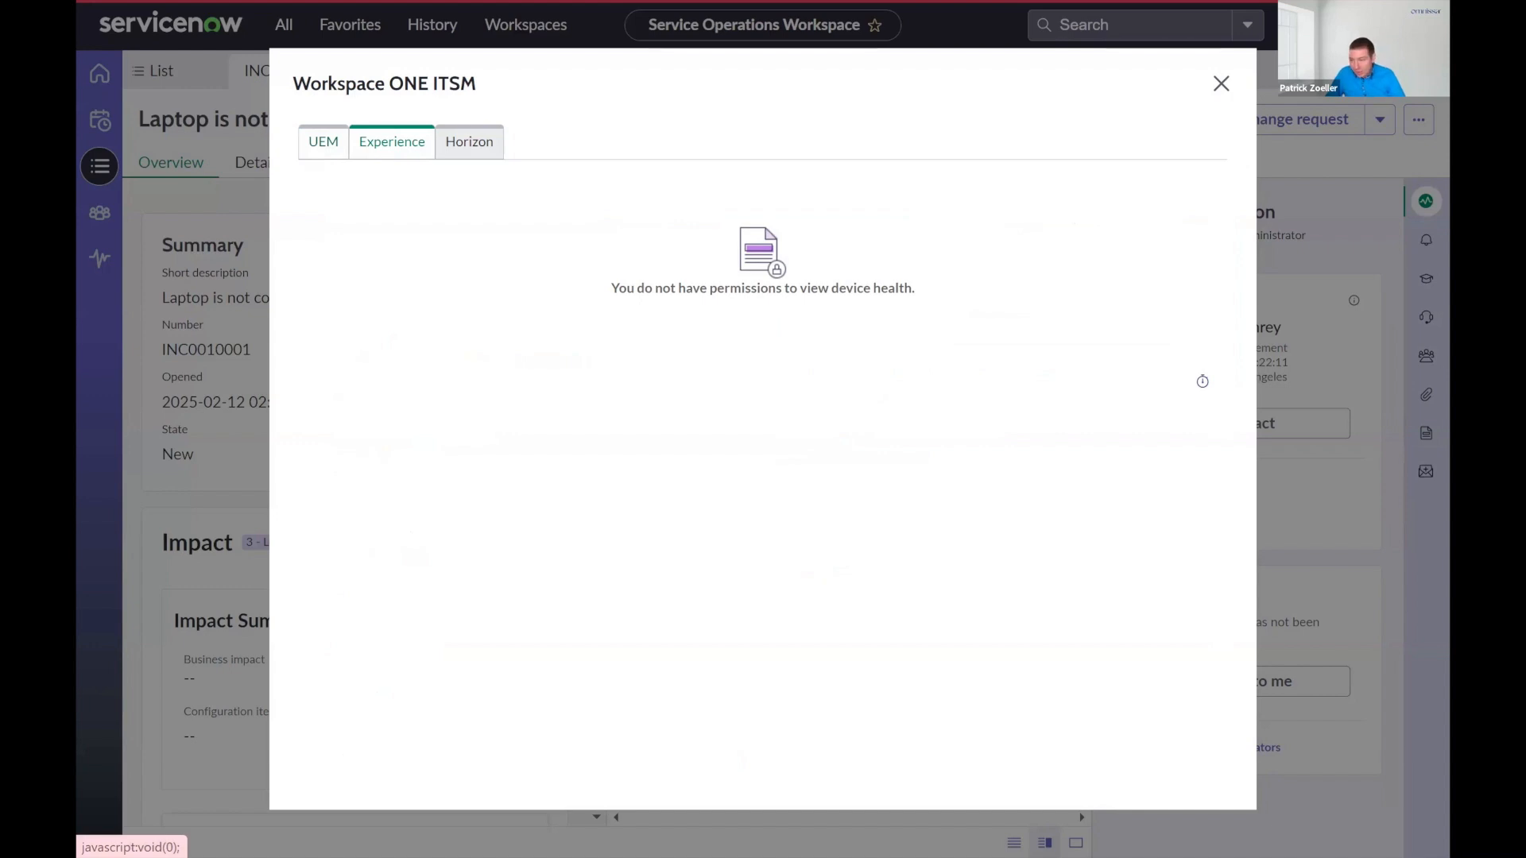
click(1220, 83)
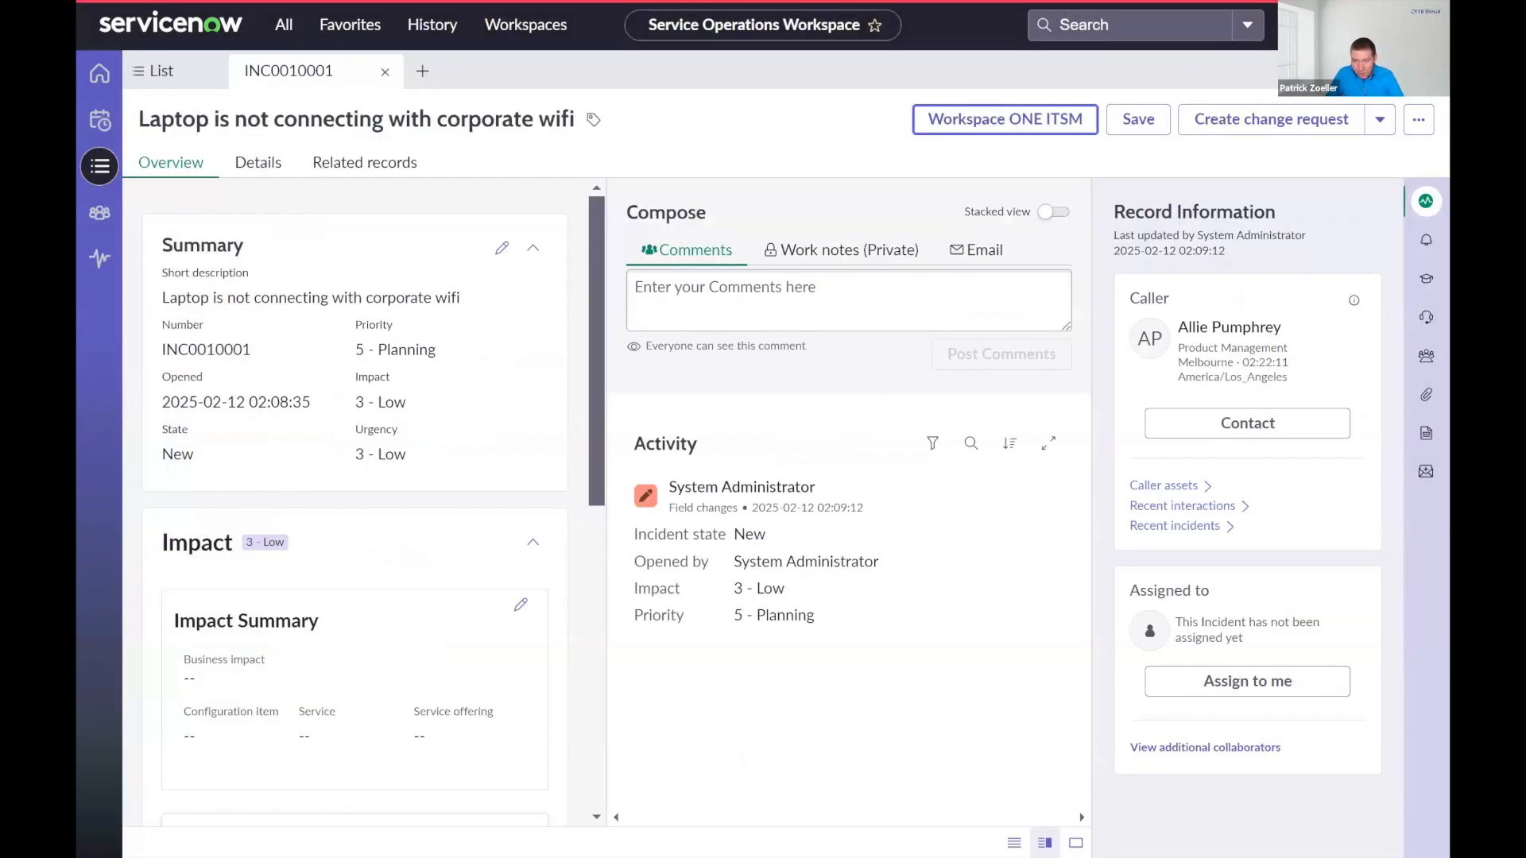
- End the impersonation and reopen Workspace ONE ITSM for the corporate wifi incident from the list of all incidents
click(1425, 25)
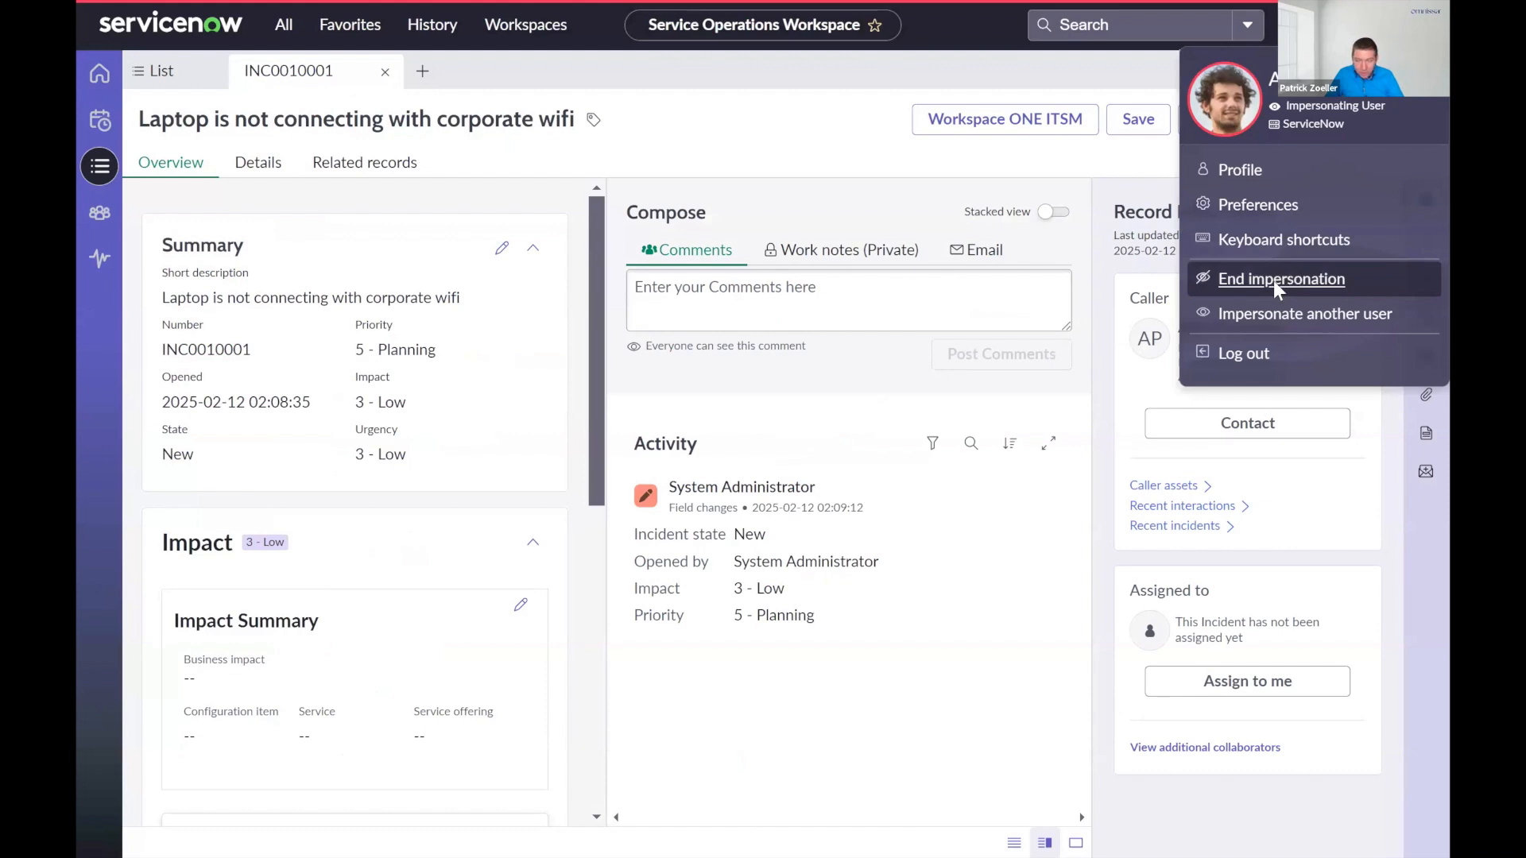
click(1282, 282)
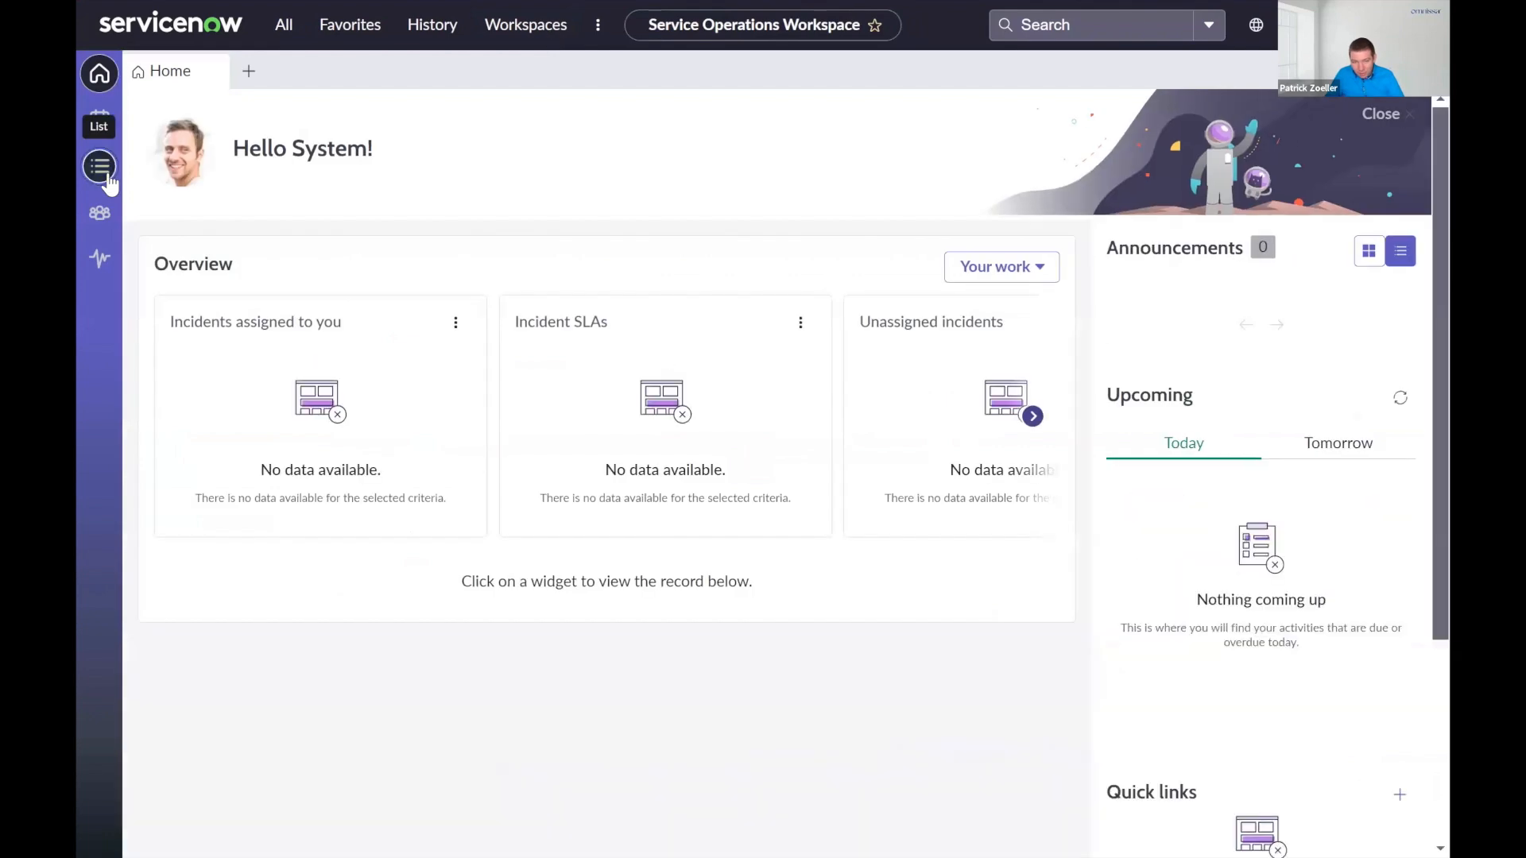
click(100, 167)
click(211, 624)
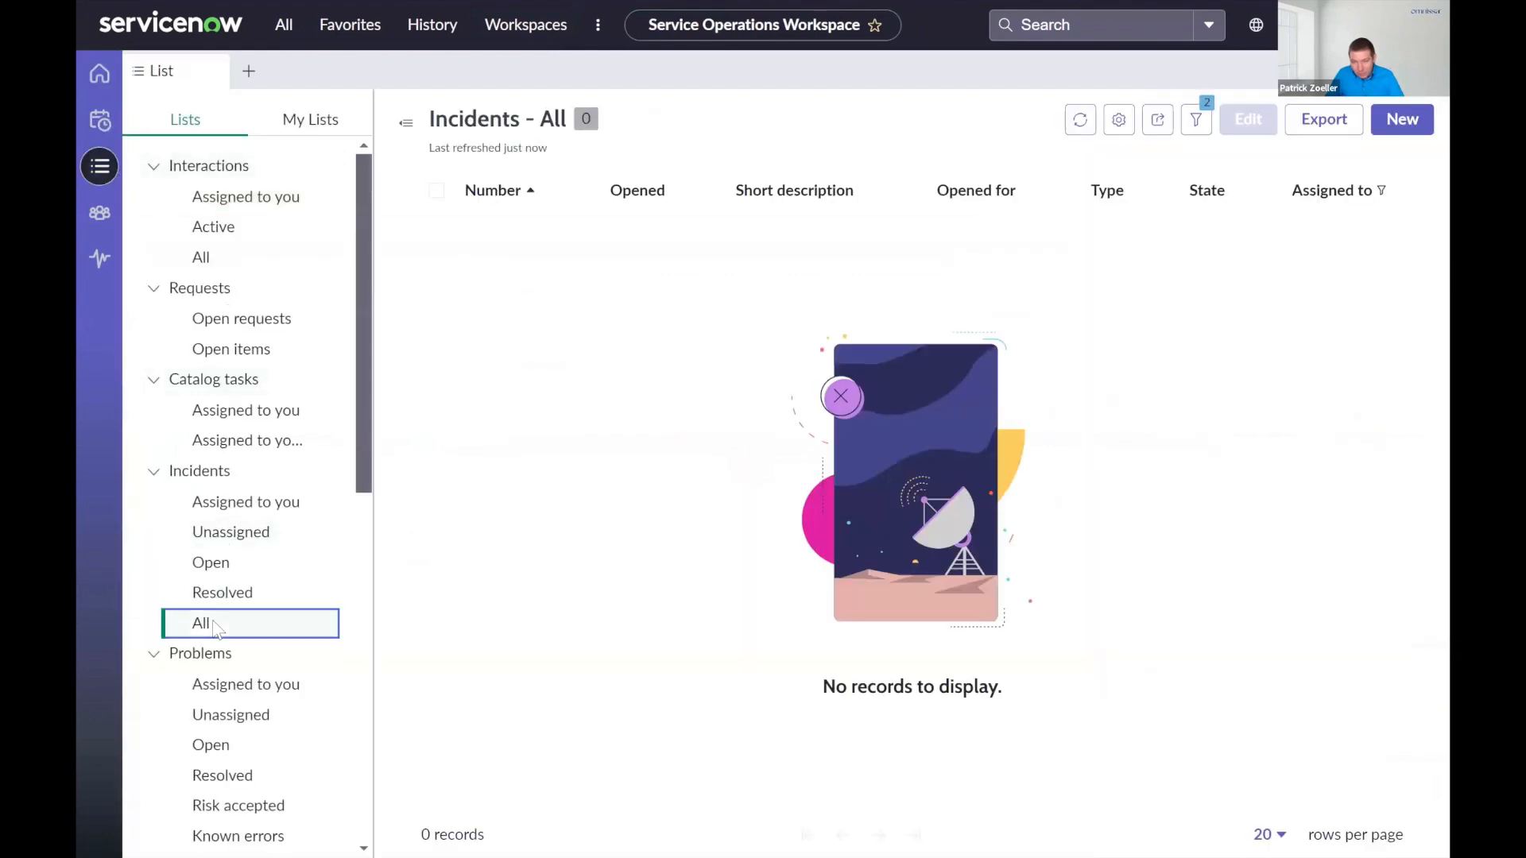
click(451, 251)
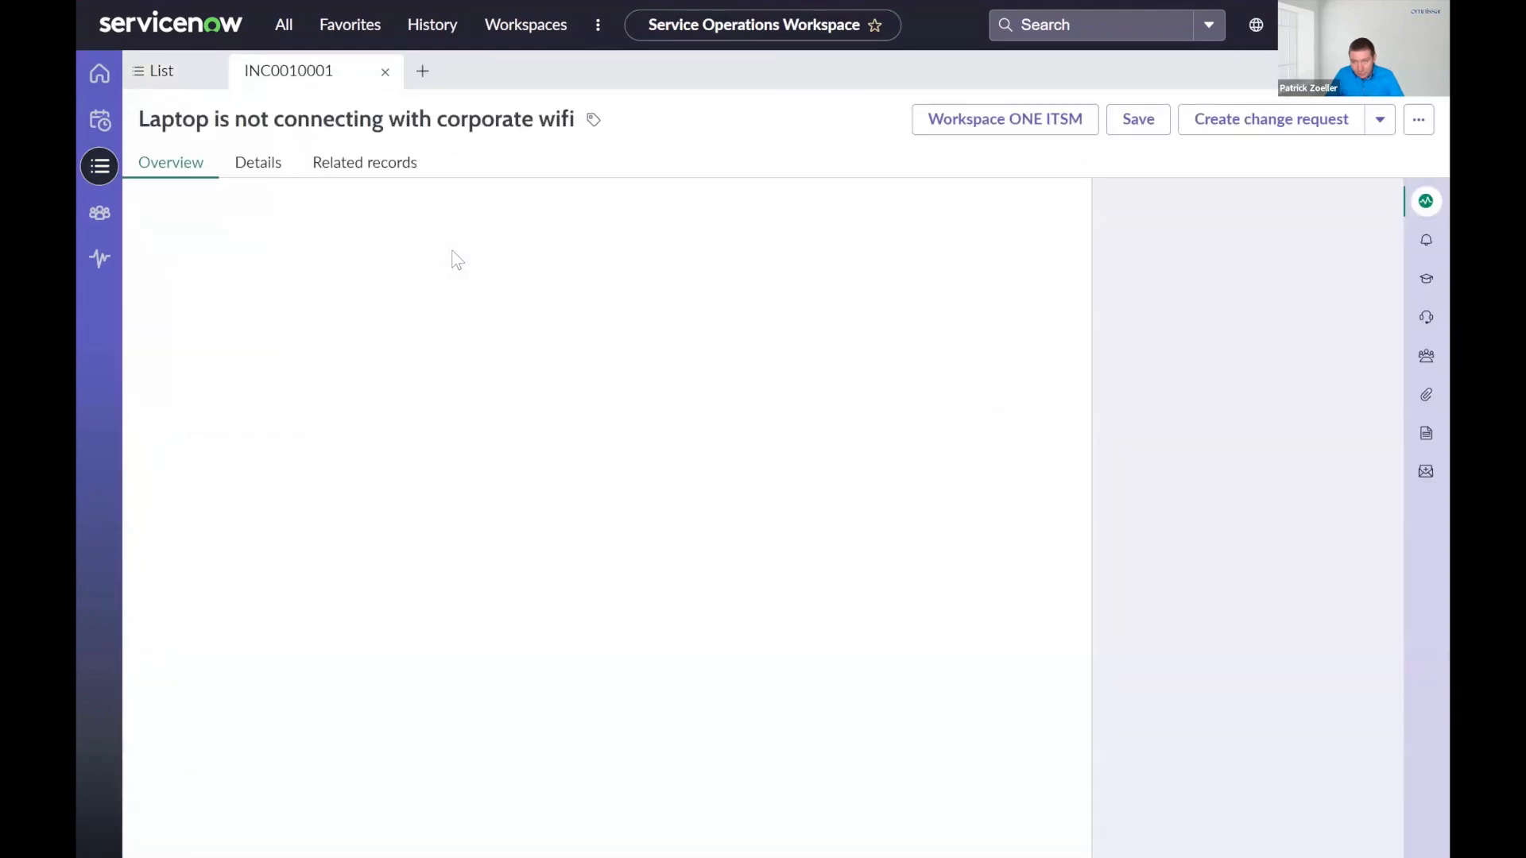
click(1009, 121)
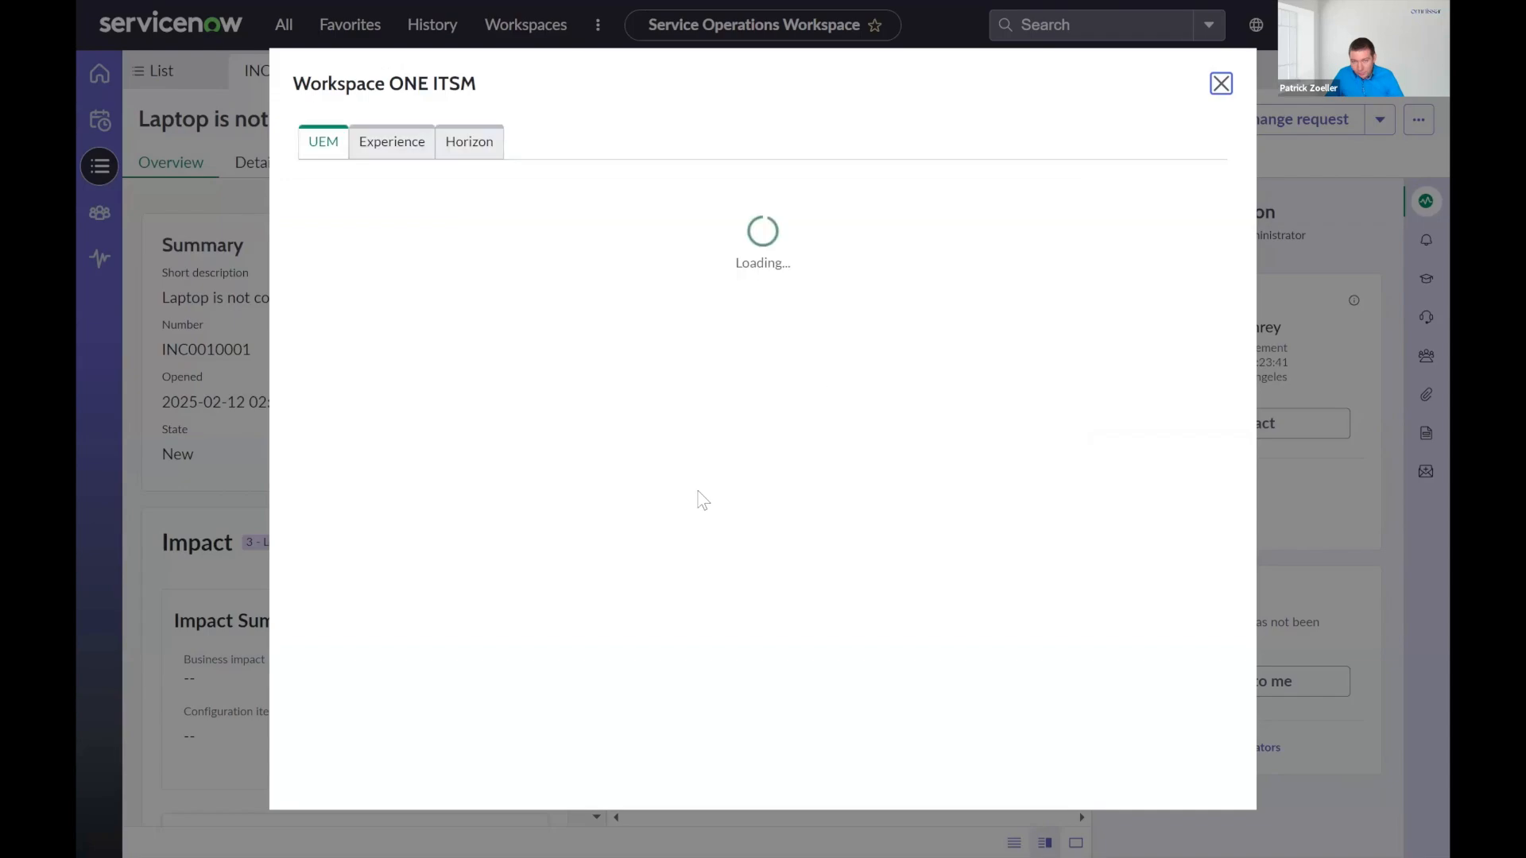
- Examine the device's Experience score, contributors, performance, boot, crash and hang events, and most used apps as administrator
click(378, 151)
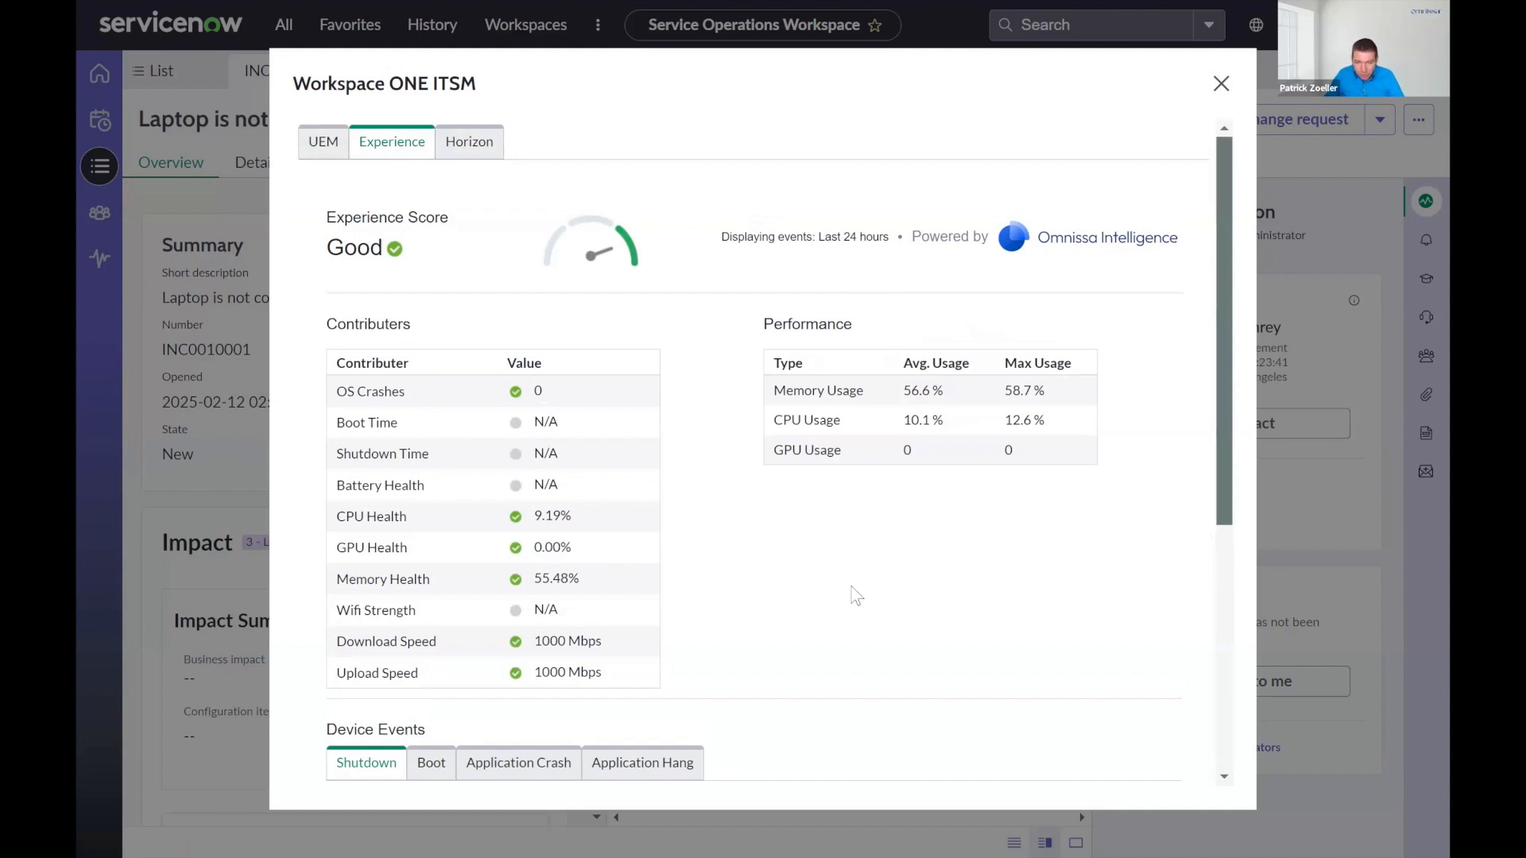
scroll(855, 595, down, 3)
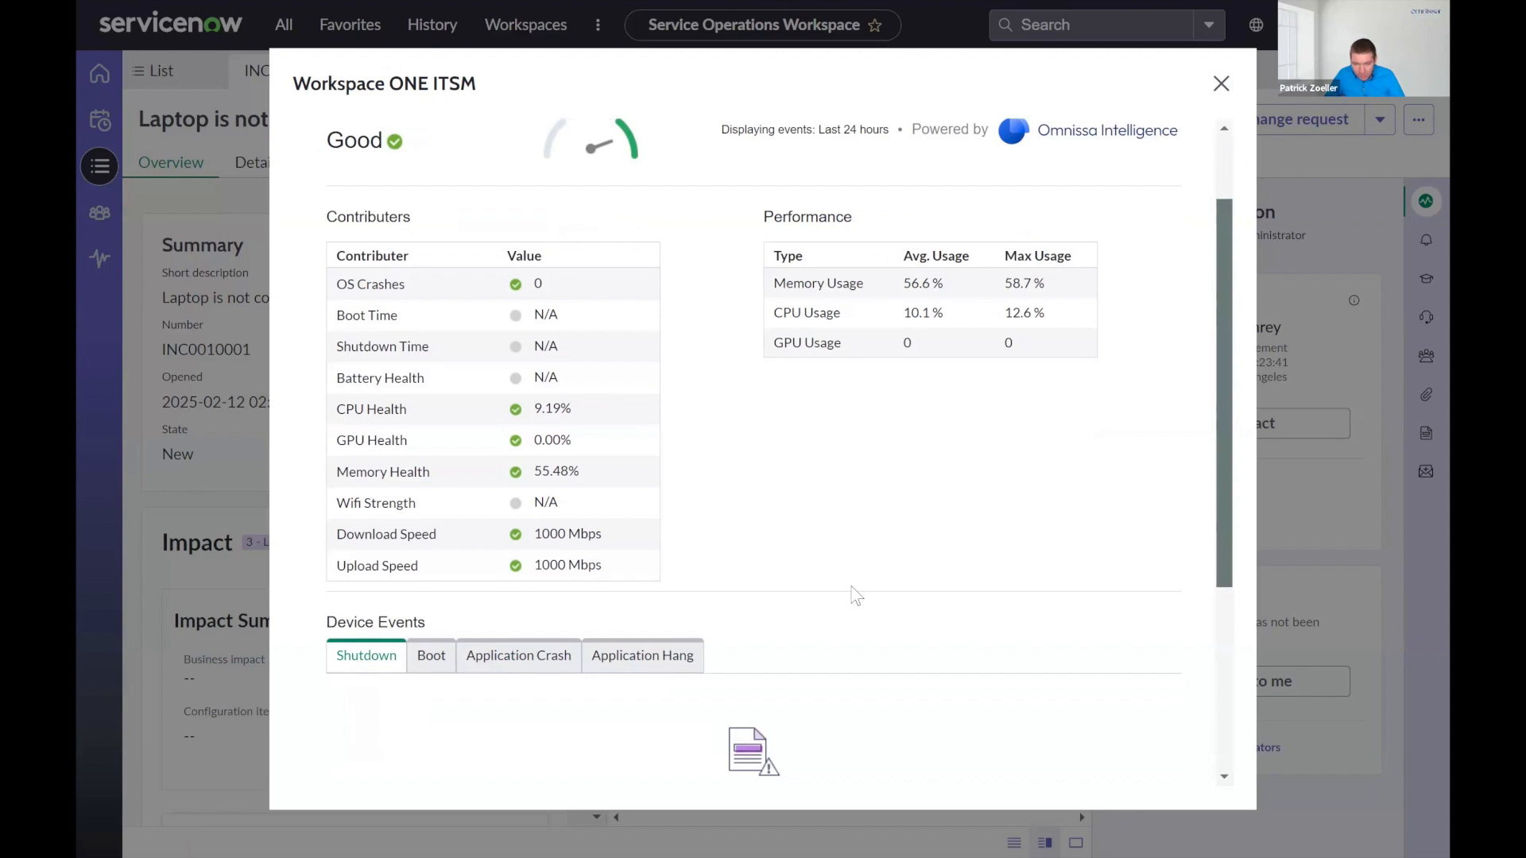
scroll(855, 595, down, 5)
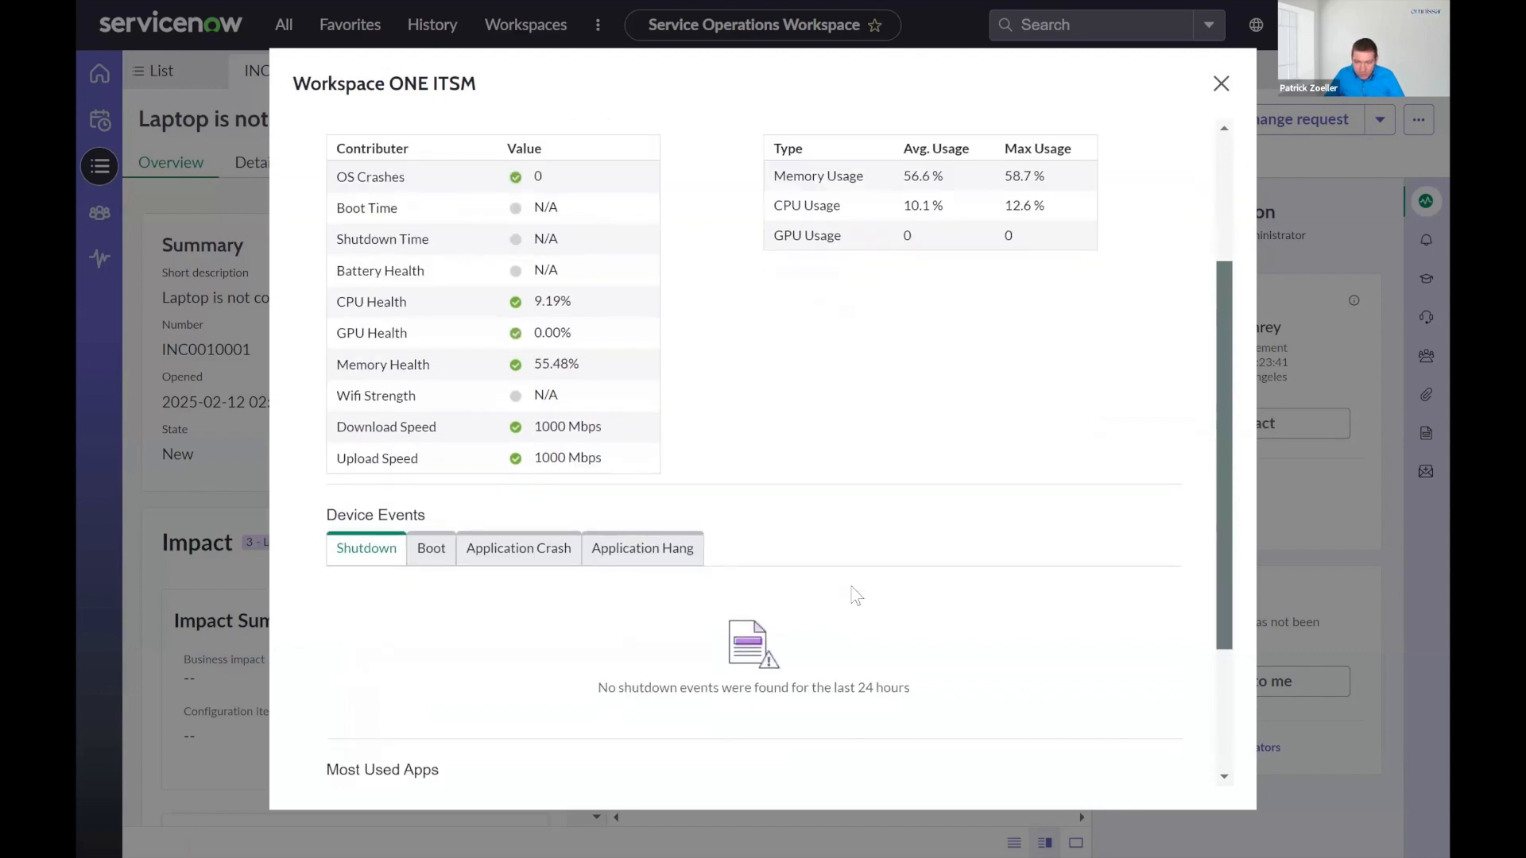
scroll(434, 469, down, 1)
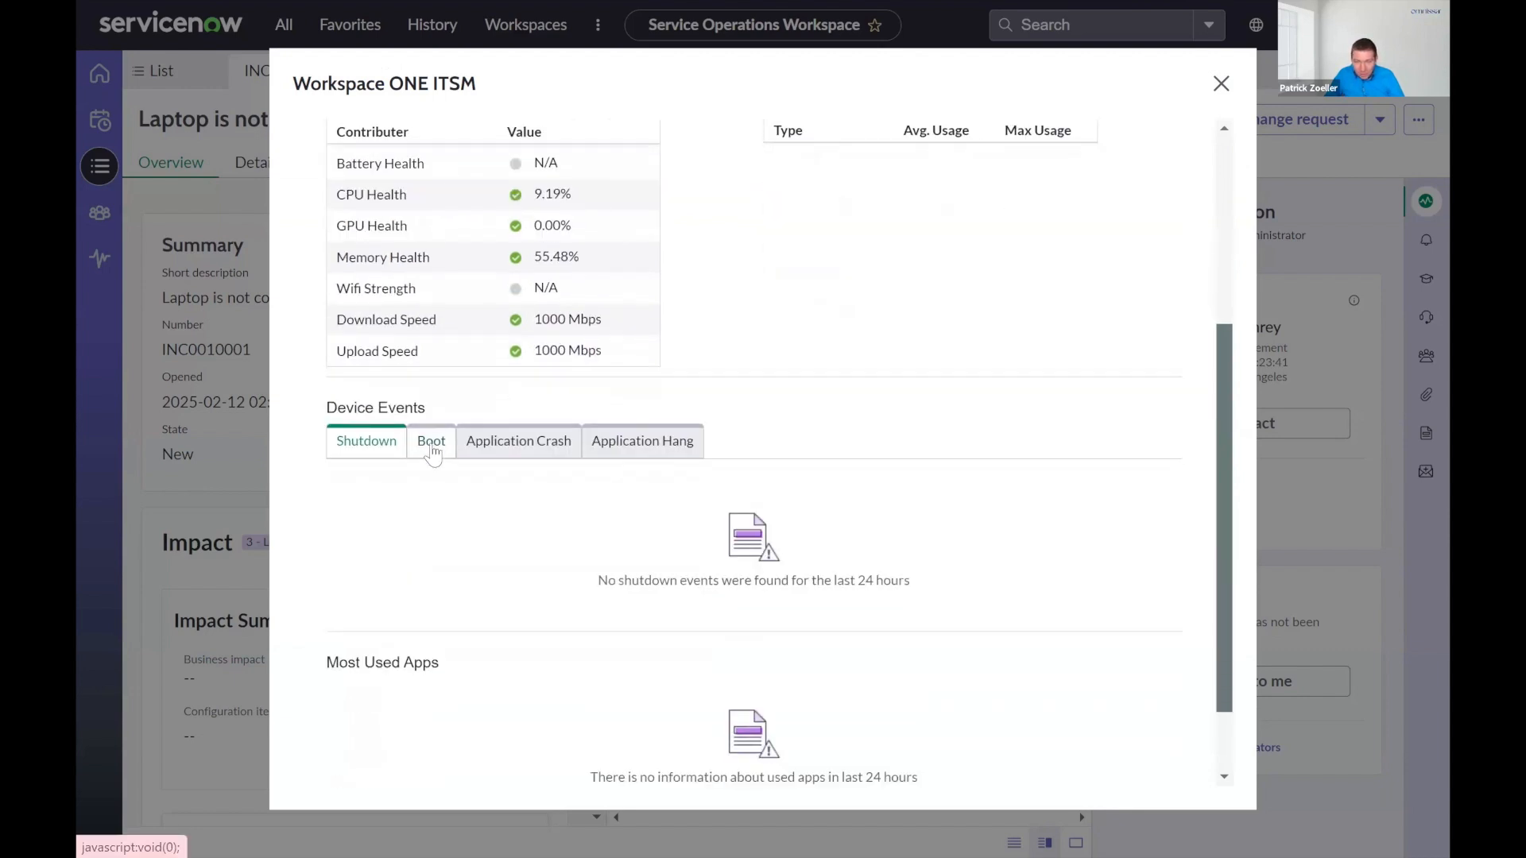
click(433, 452)
click(516, 452)
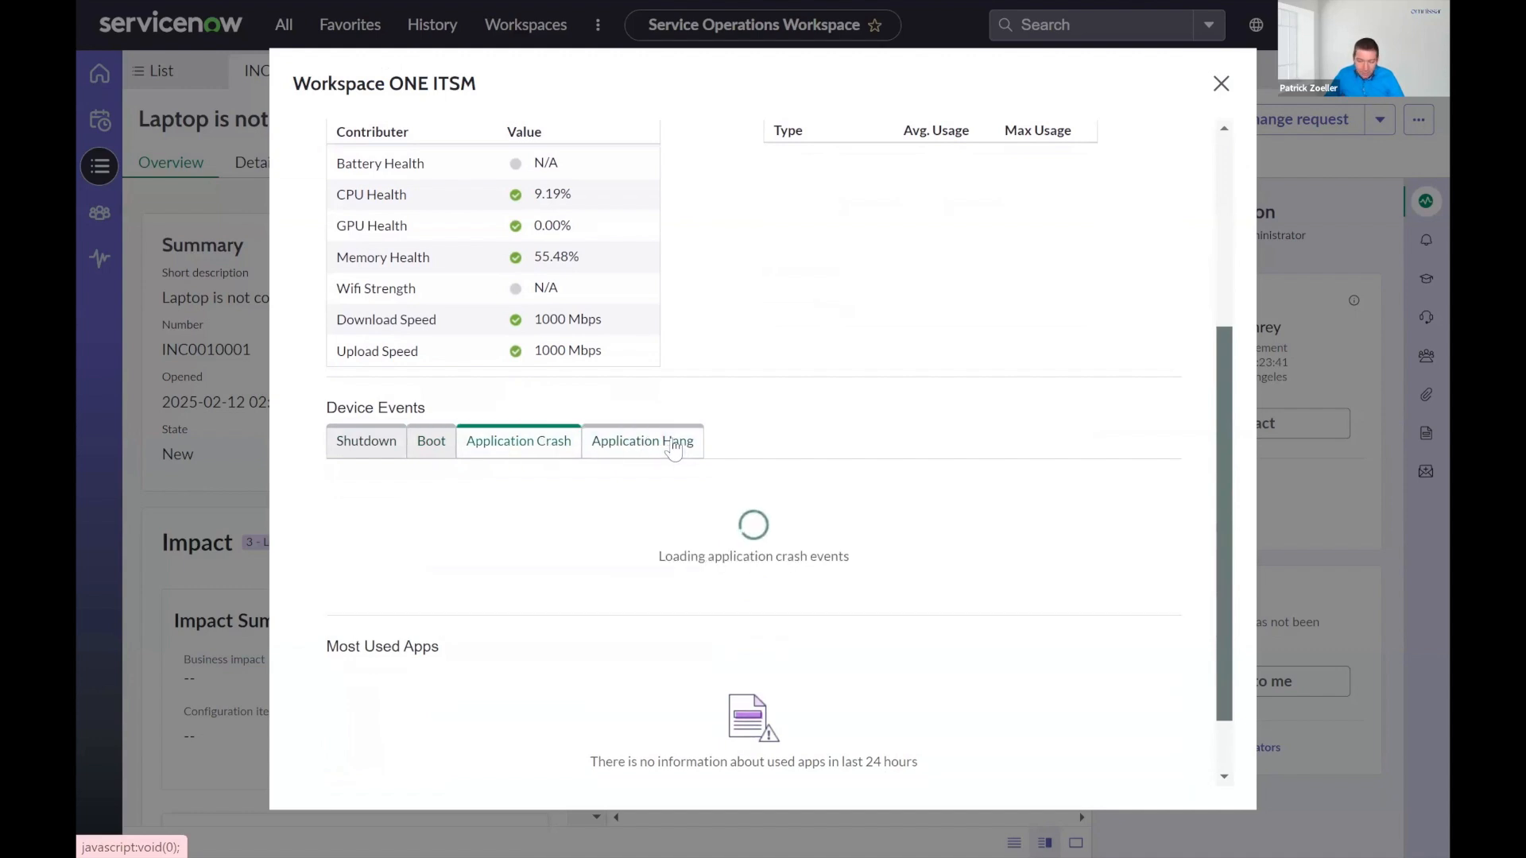
click(673, 449)
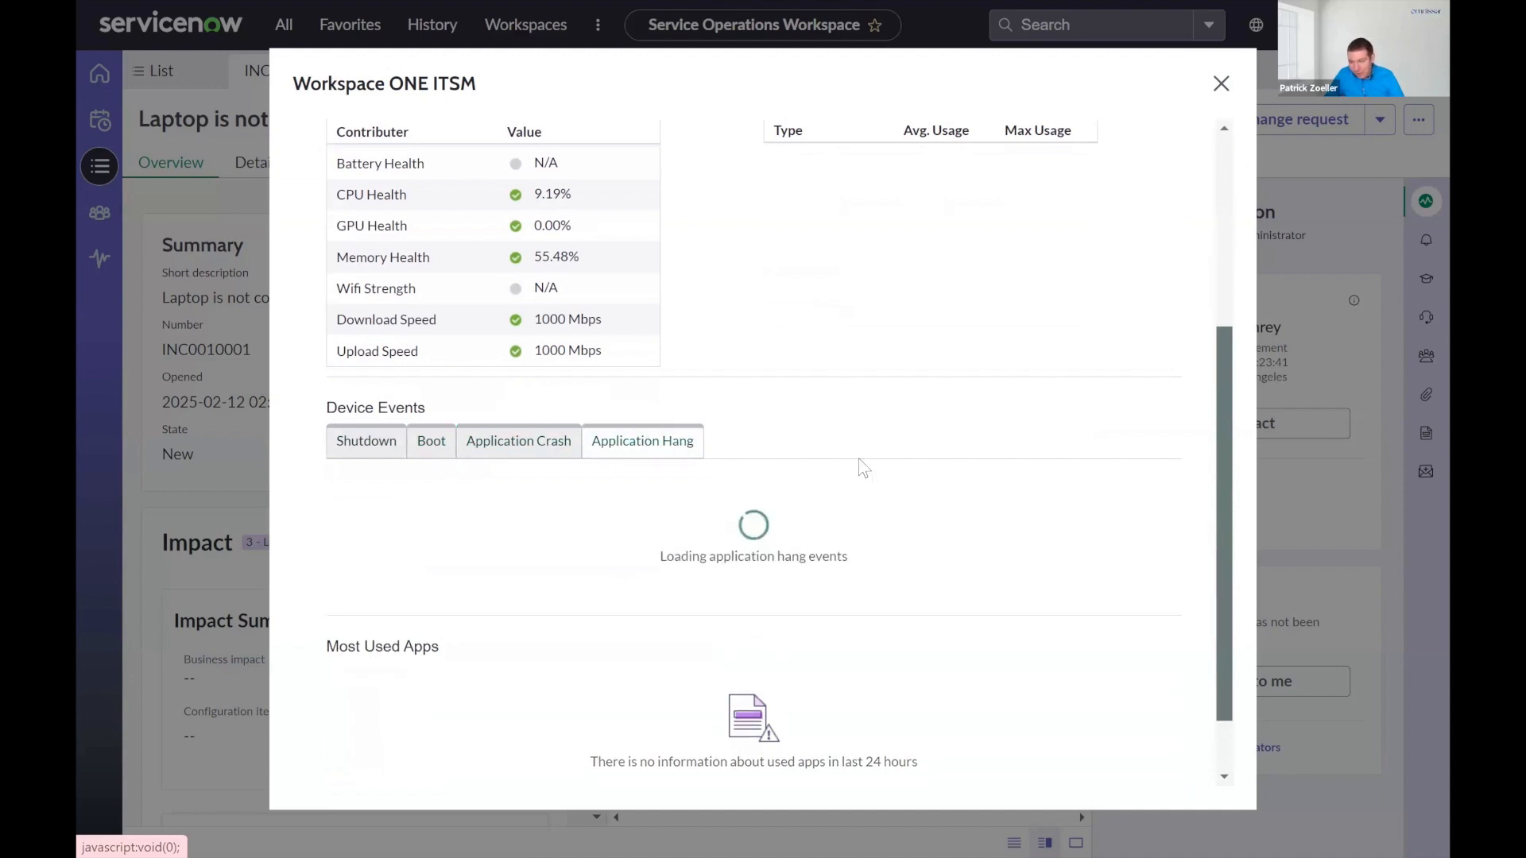
scroll(863, 467, down, 2)
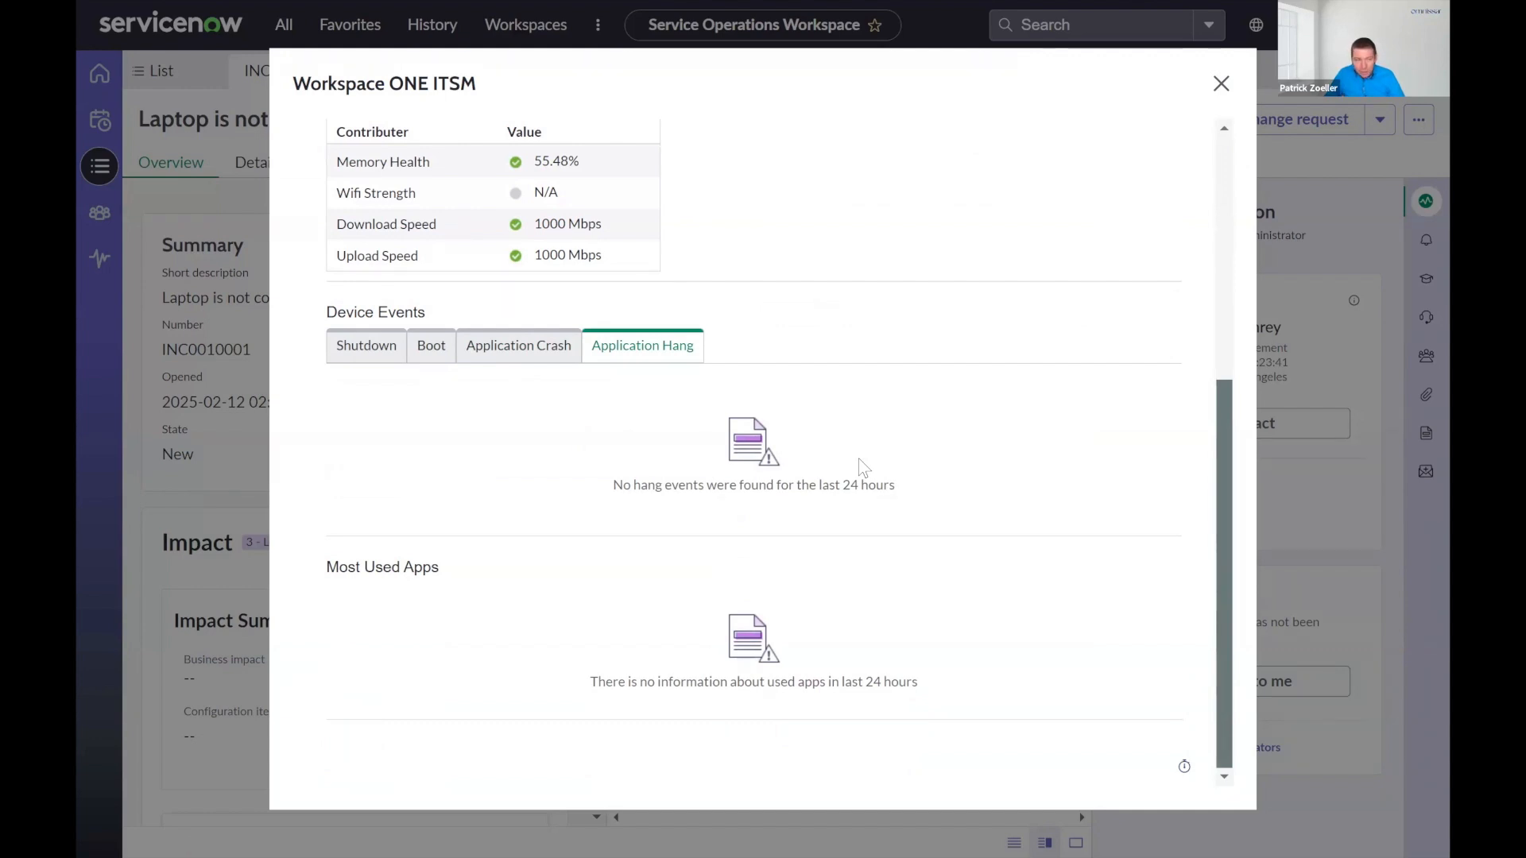
scroll(804, 480, up, 5)
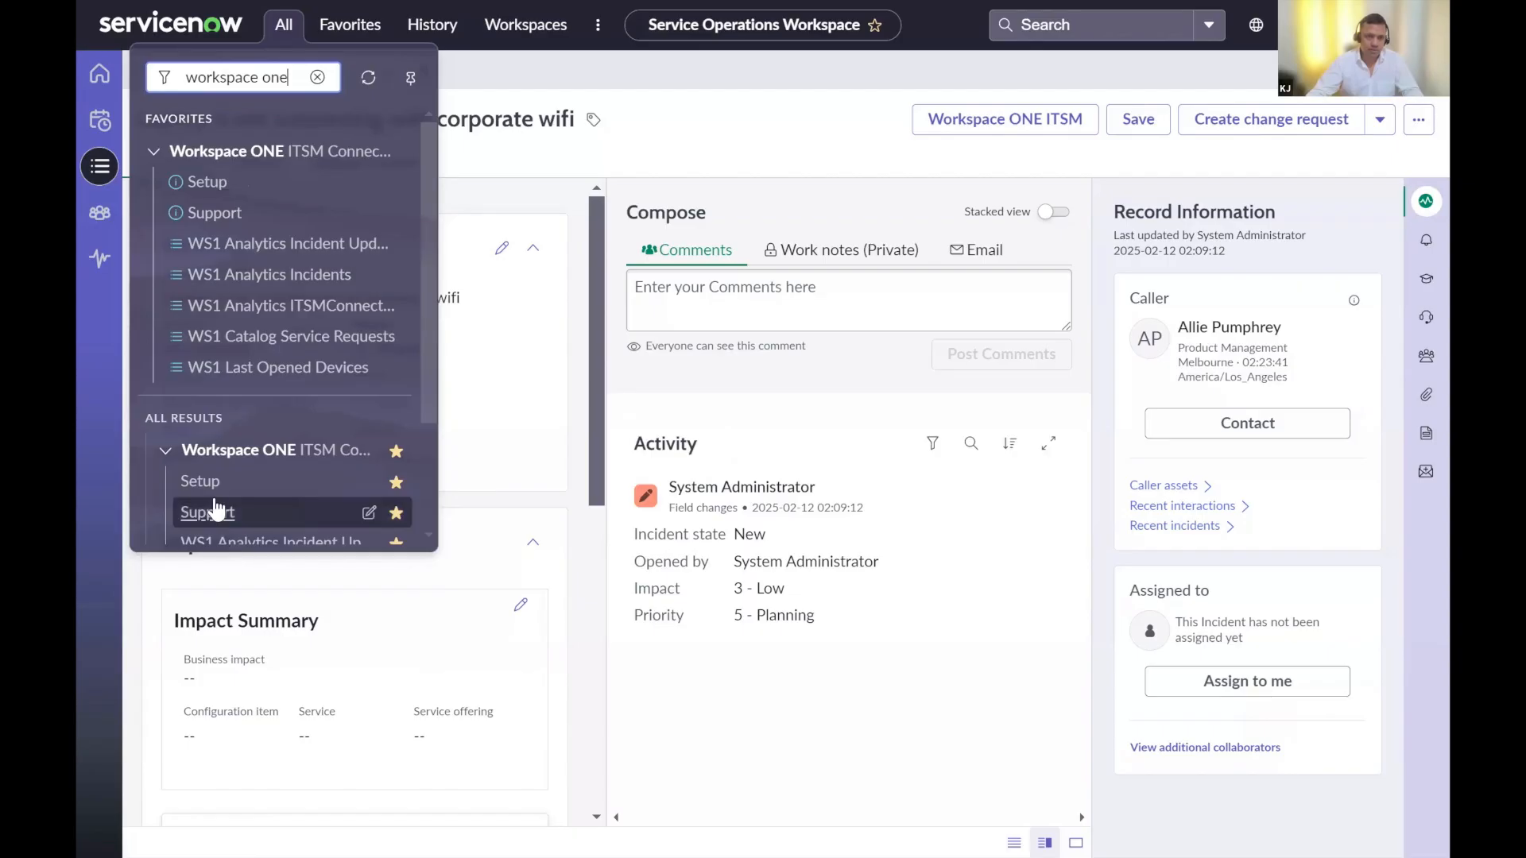
- Open the application defaults configuration from the Workspace ONE ITSM Connector guided setup
click(202, 482)
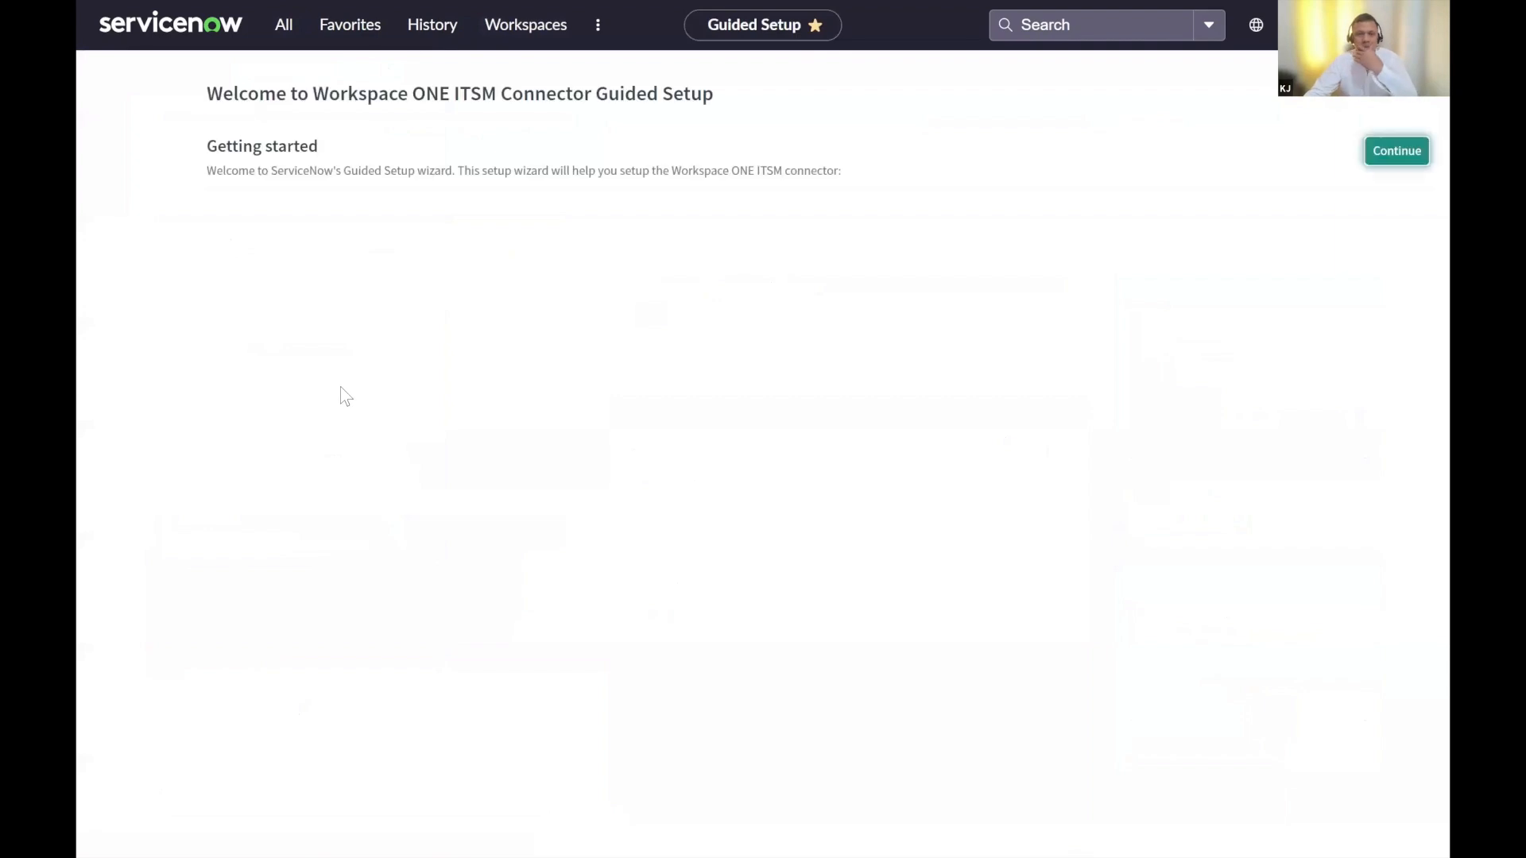
click(132, 434)
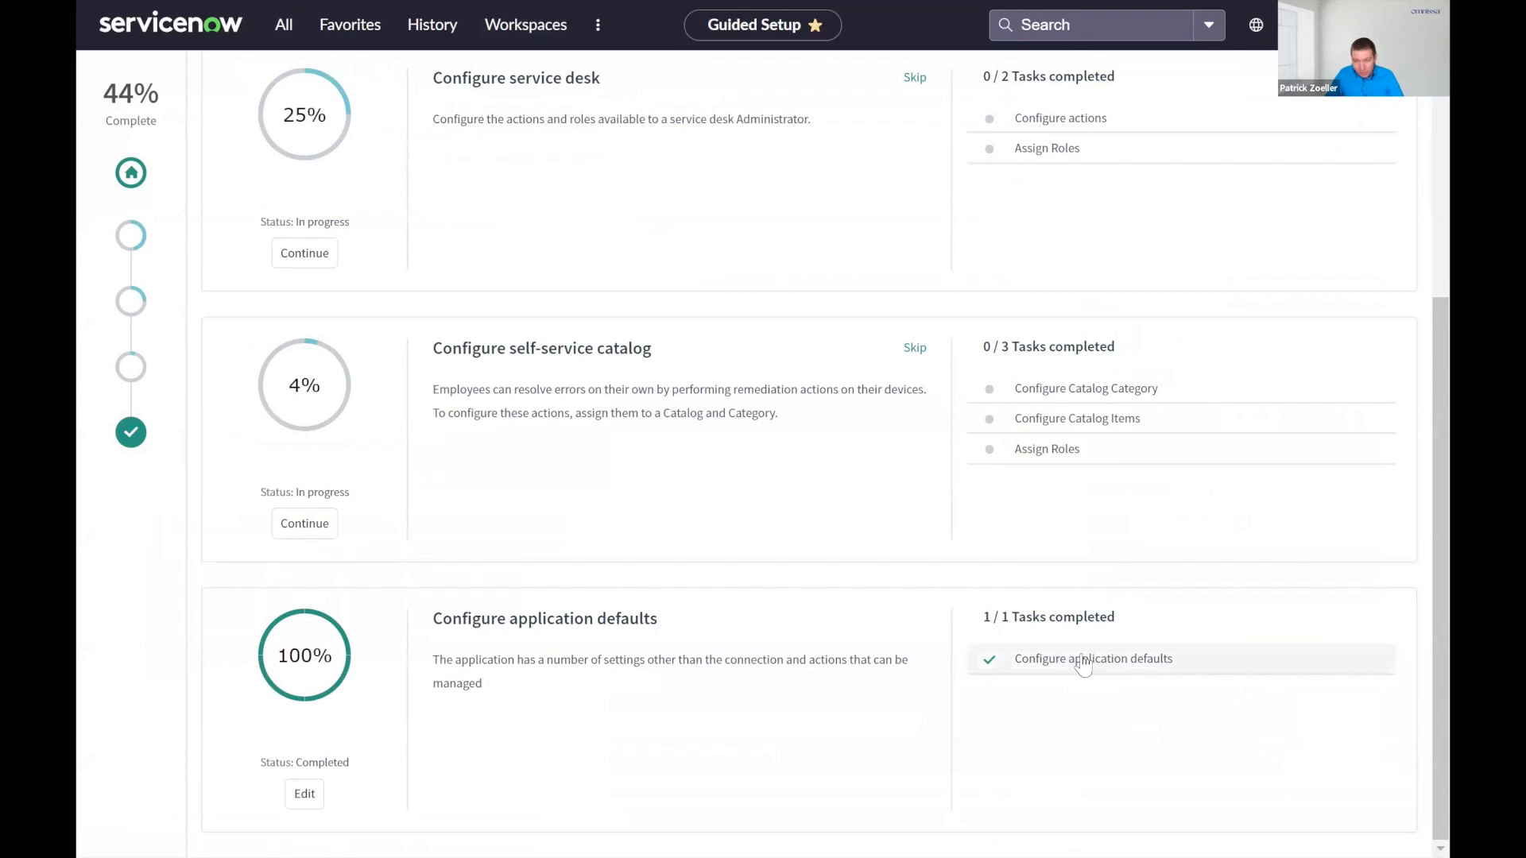
click(1083, 661)
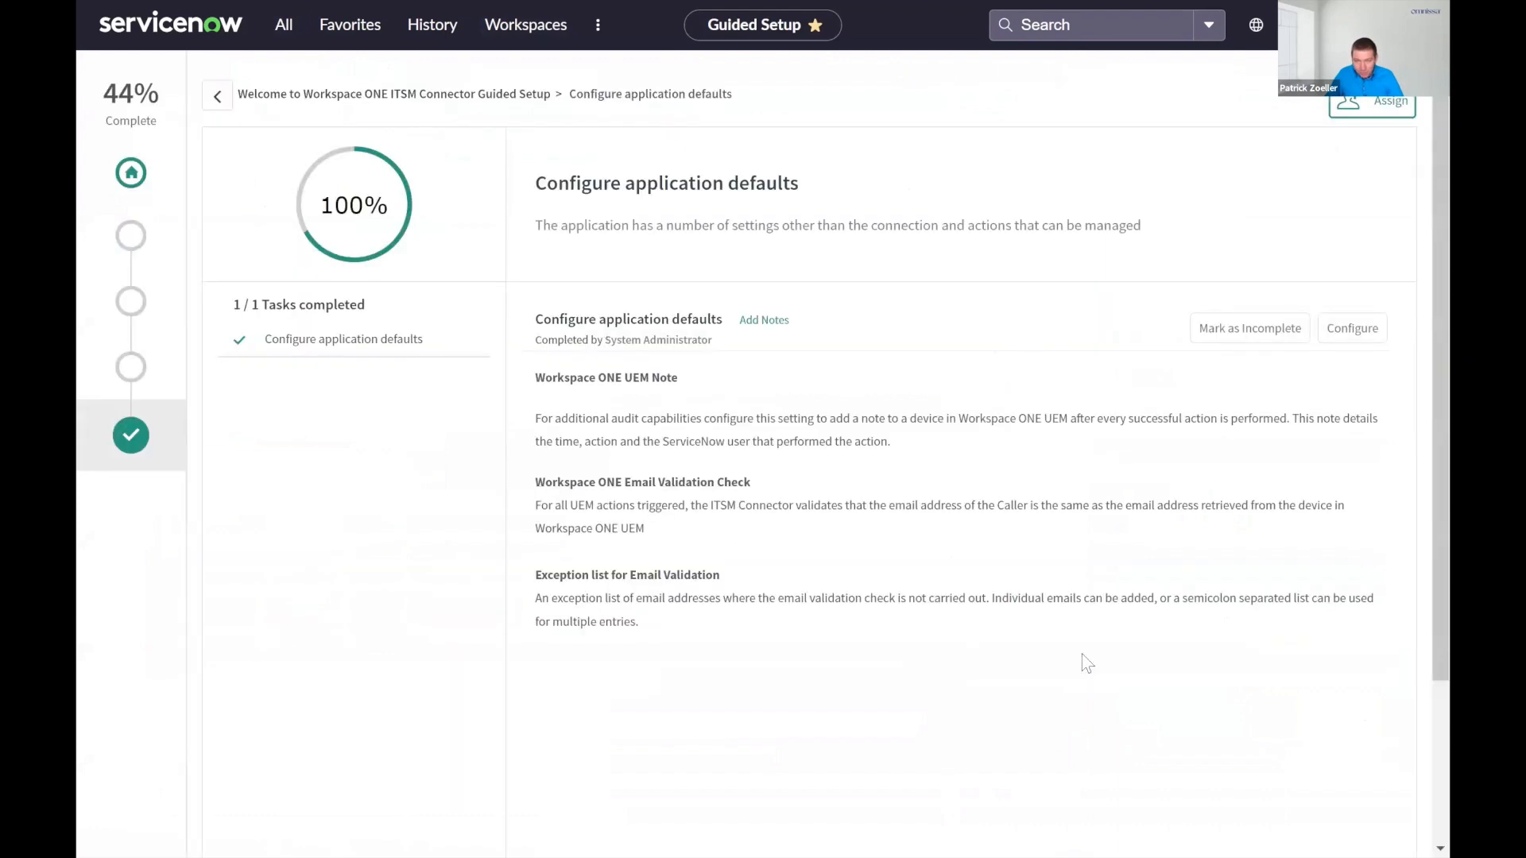
click(1347, 329)
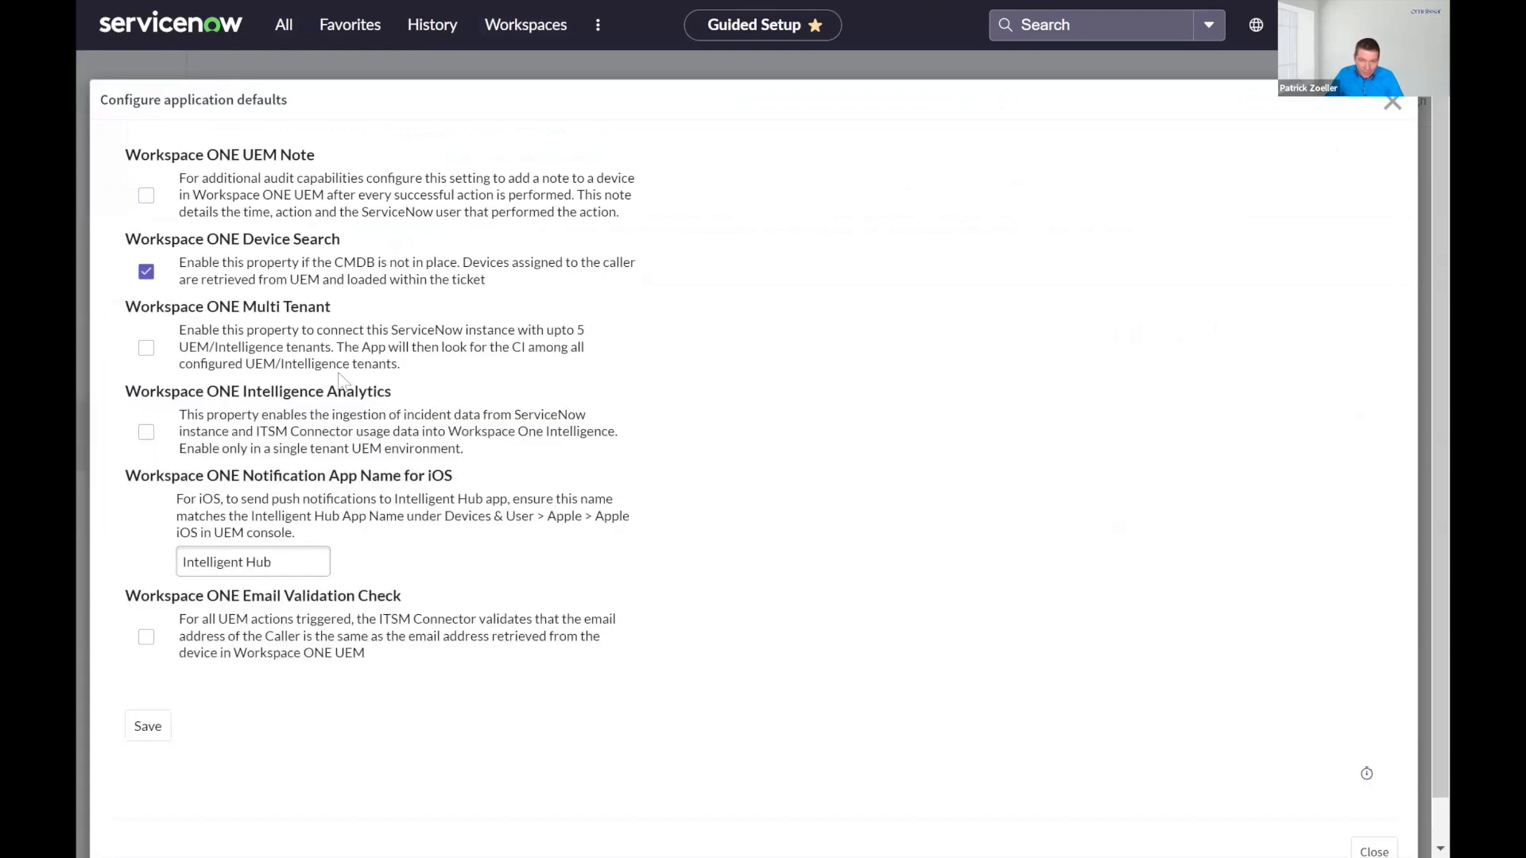
- Try the Workspace ONE UEM Note option and return it to disabled
click(146, 196)
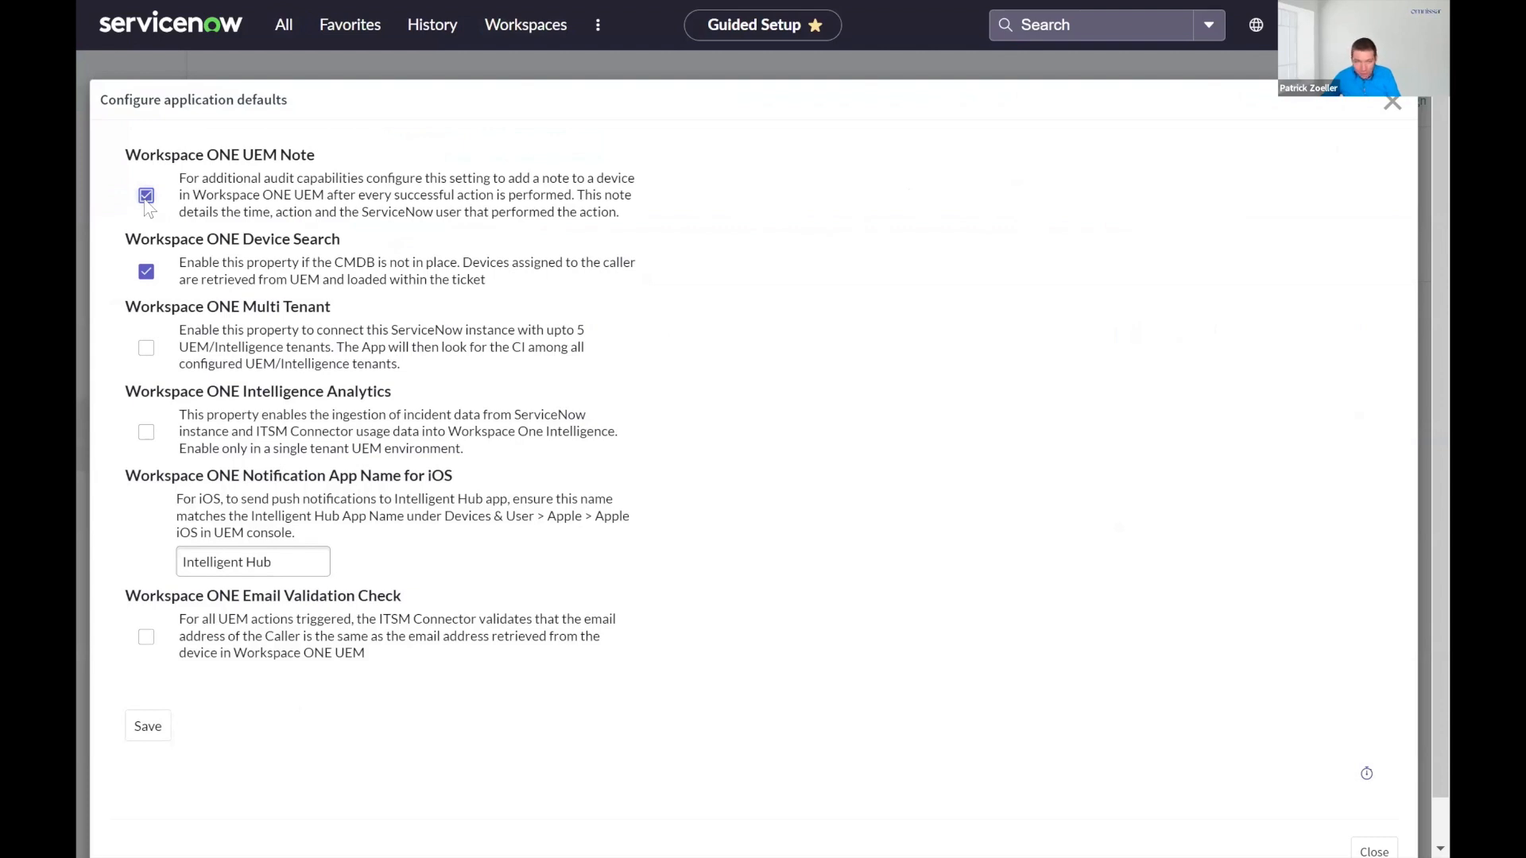
click(145, 201)
click(145, 200)
click(148, 208)
- Enable Workspace ONE Multi Tenant, highlighting the Device Search text about the CMDB and the Multi Tenant text about up to 5 tenants
drag(324, 270, 450, 265)
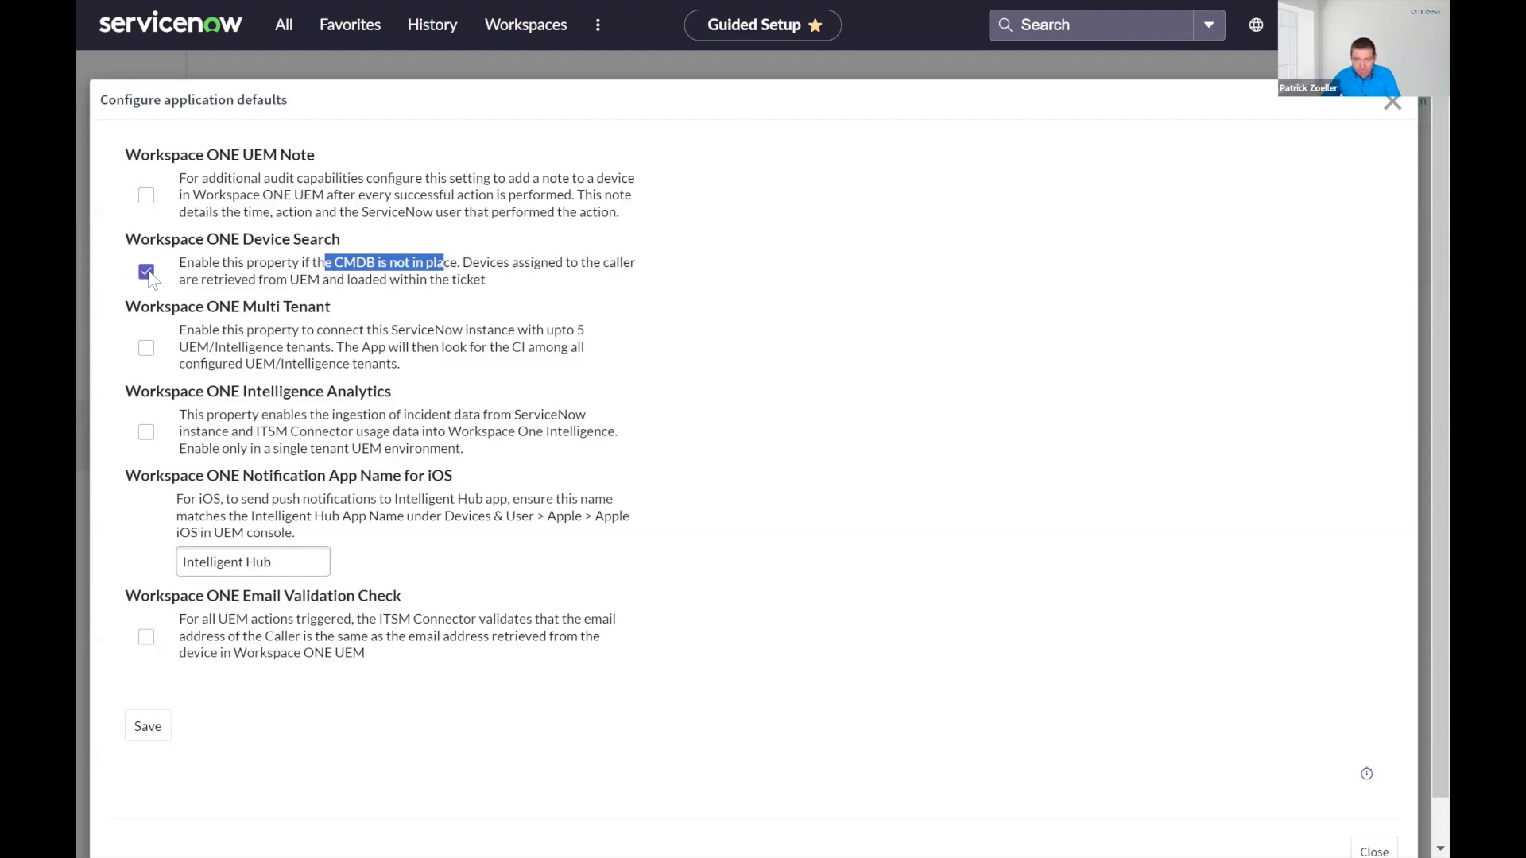
click(145, 350)
click(146, 350)
click(145, 350)
drag(528, 330, 320, 347)
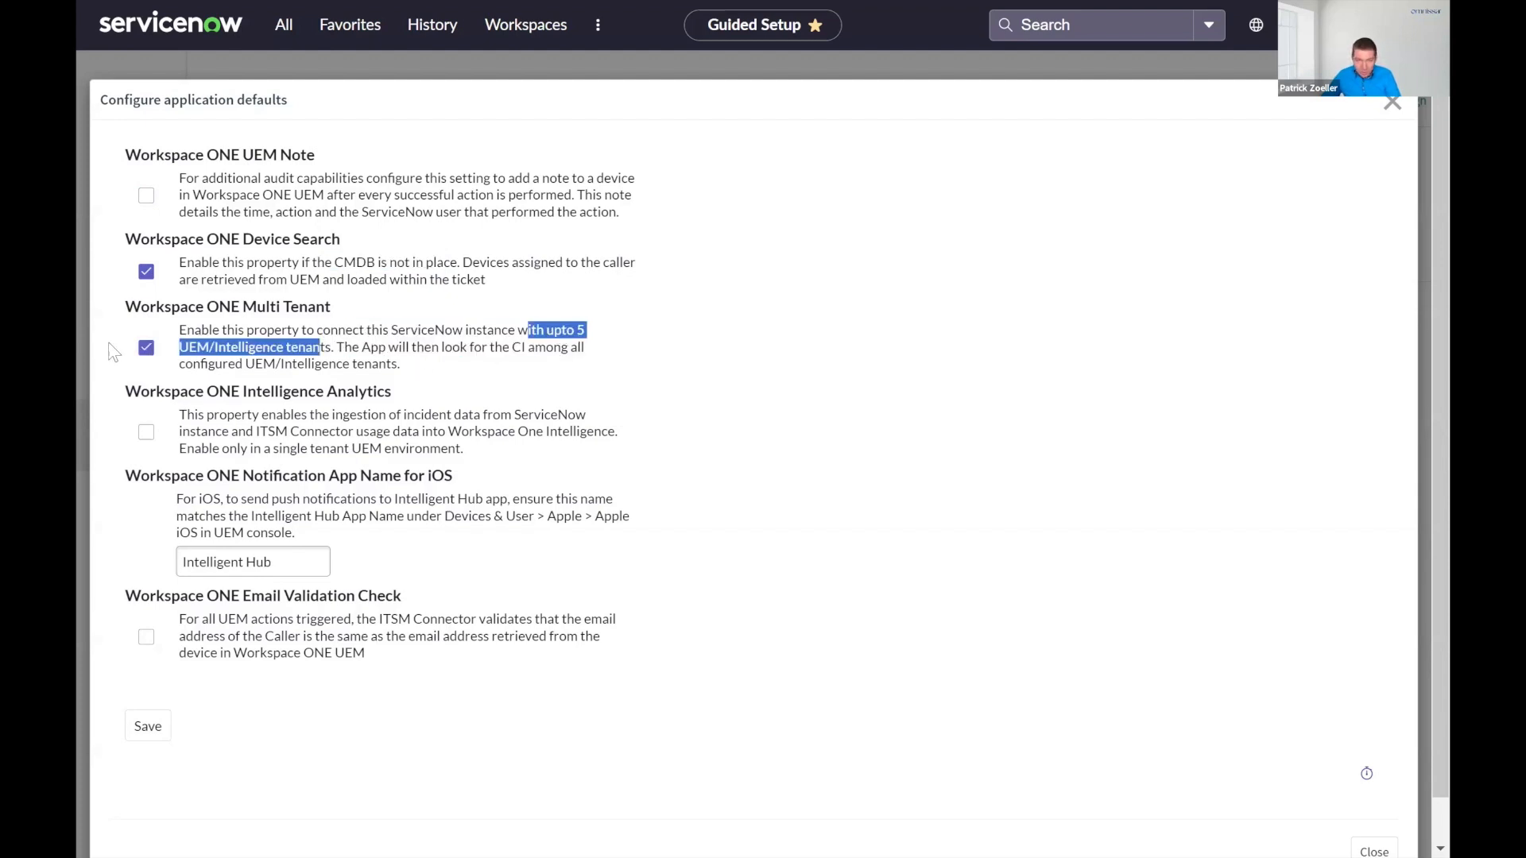
- Disable Workspace ONE Multi Tenant and try Intelligence Analytics, highlighting the collected incident fields and ingestion sentence before cancelling its data collection notice
click(146, 351)
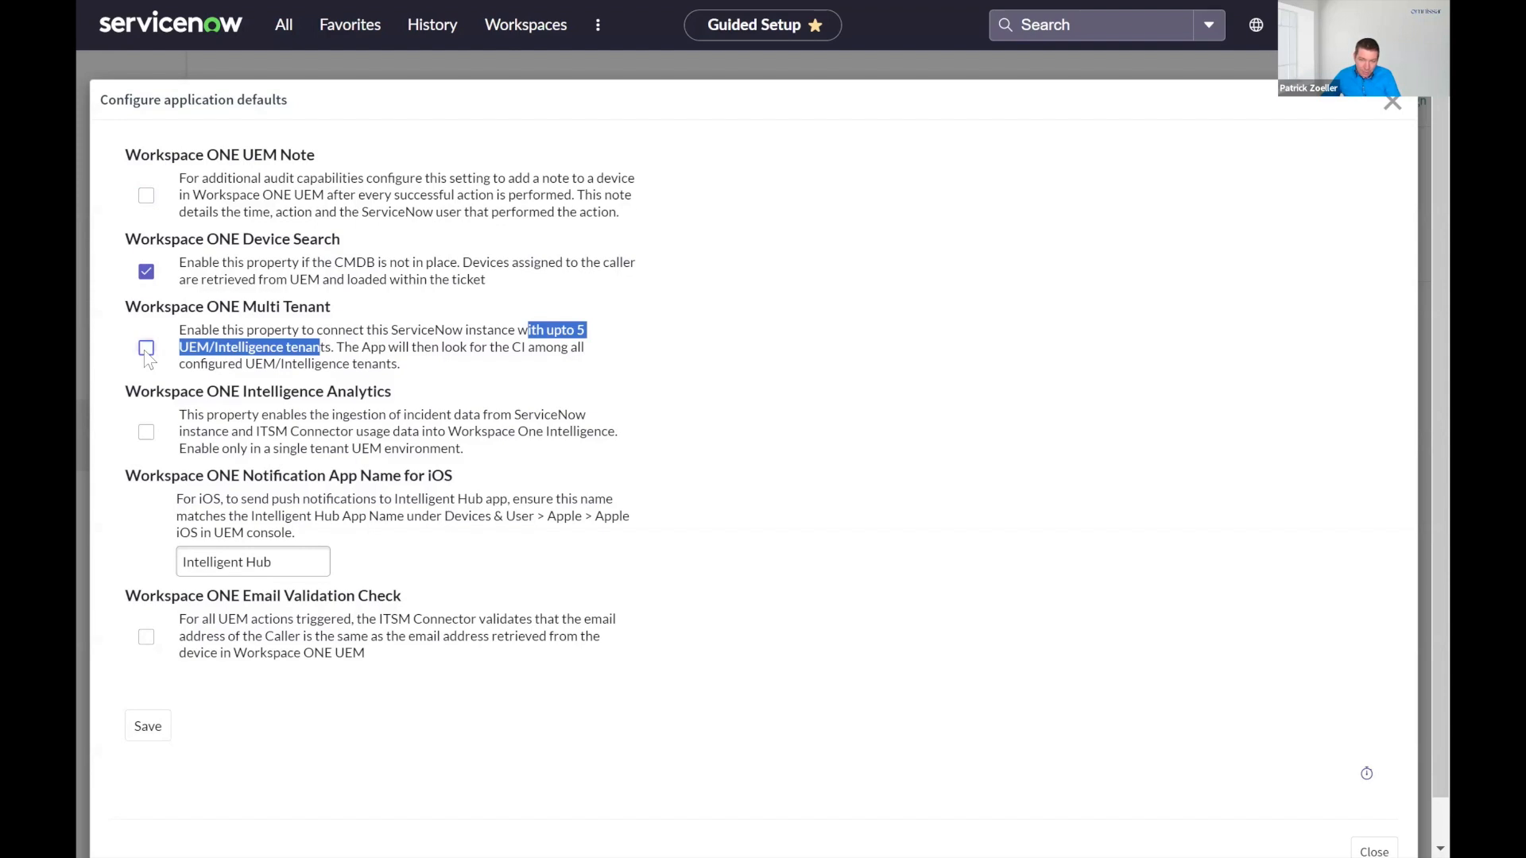
click(148, 436)
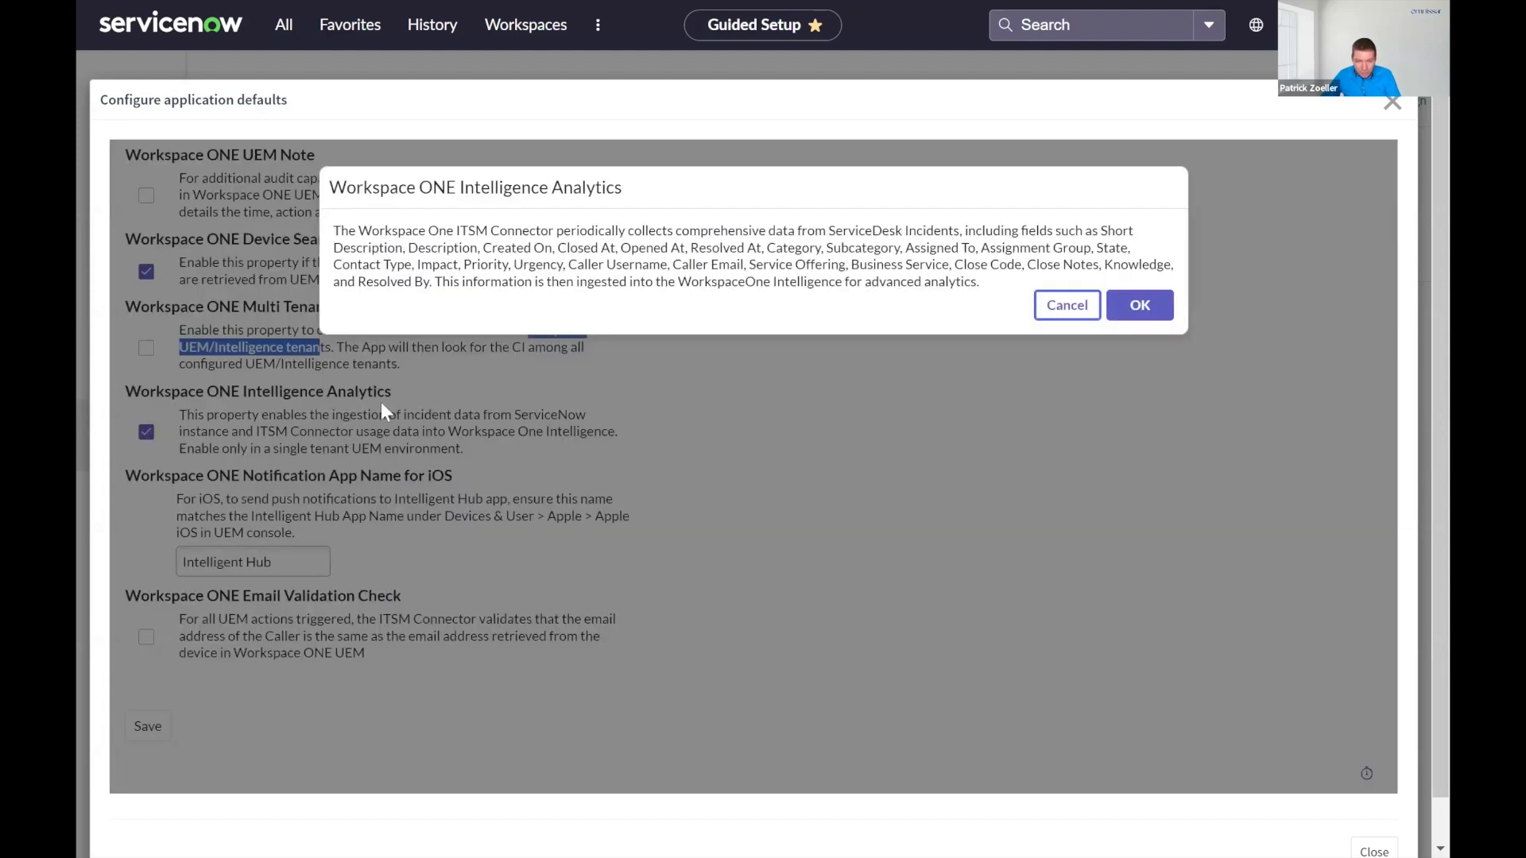
click(1132, 310)
drag(966, 265, 332, 230)
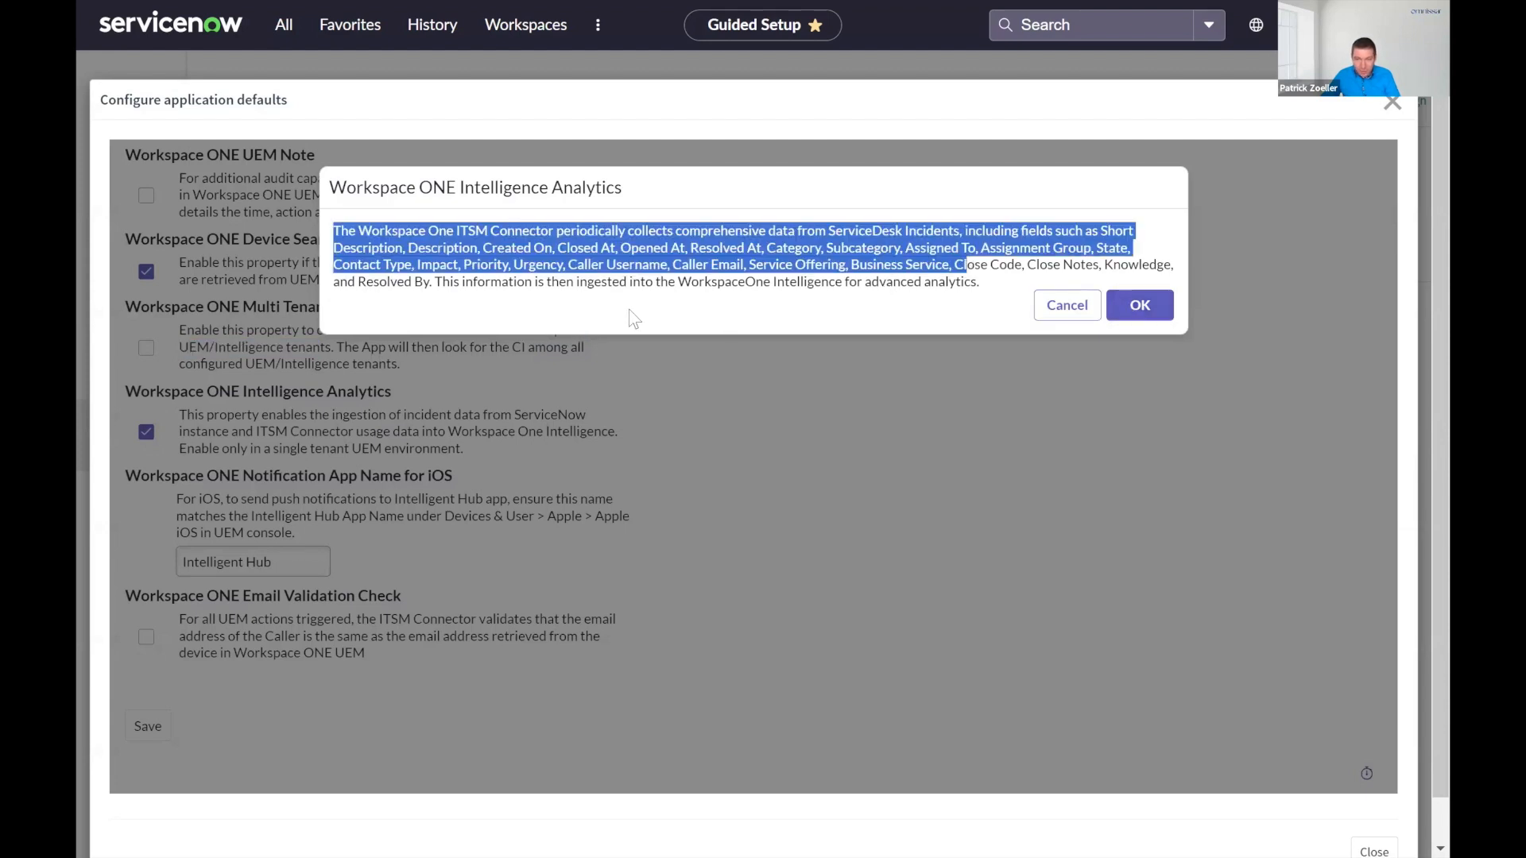
click(469, 279)
drag(435, 283, 985, 295)
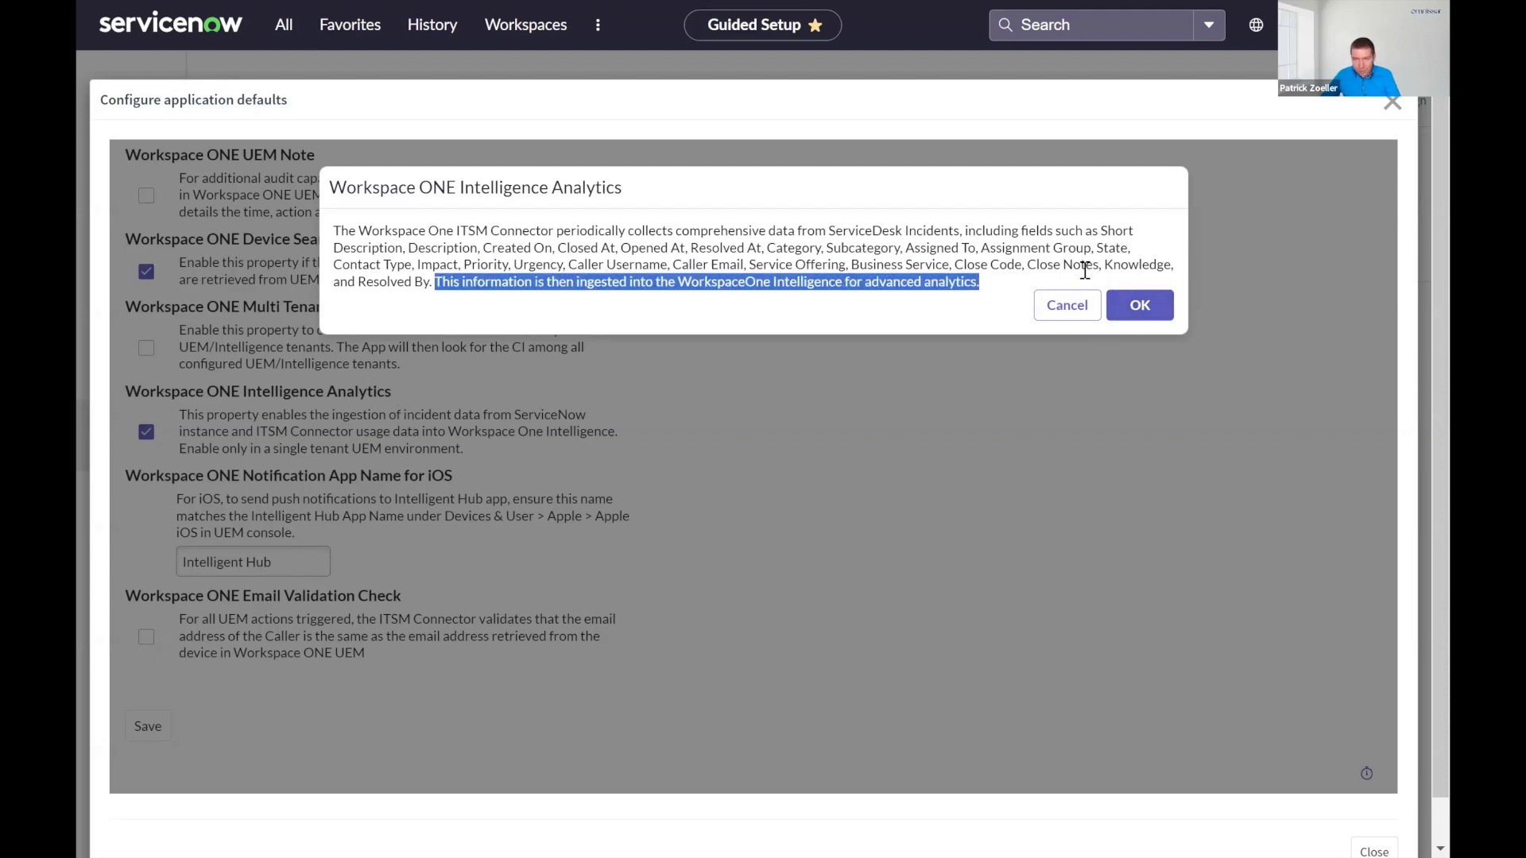
drag(1084, 230, 1091, 249)
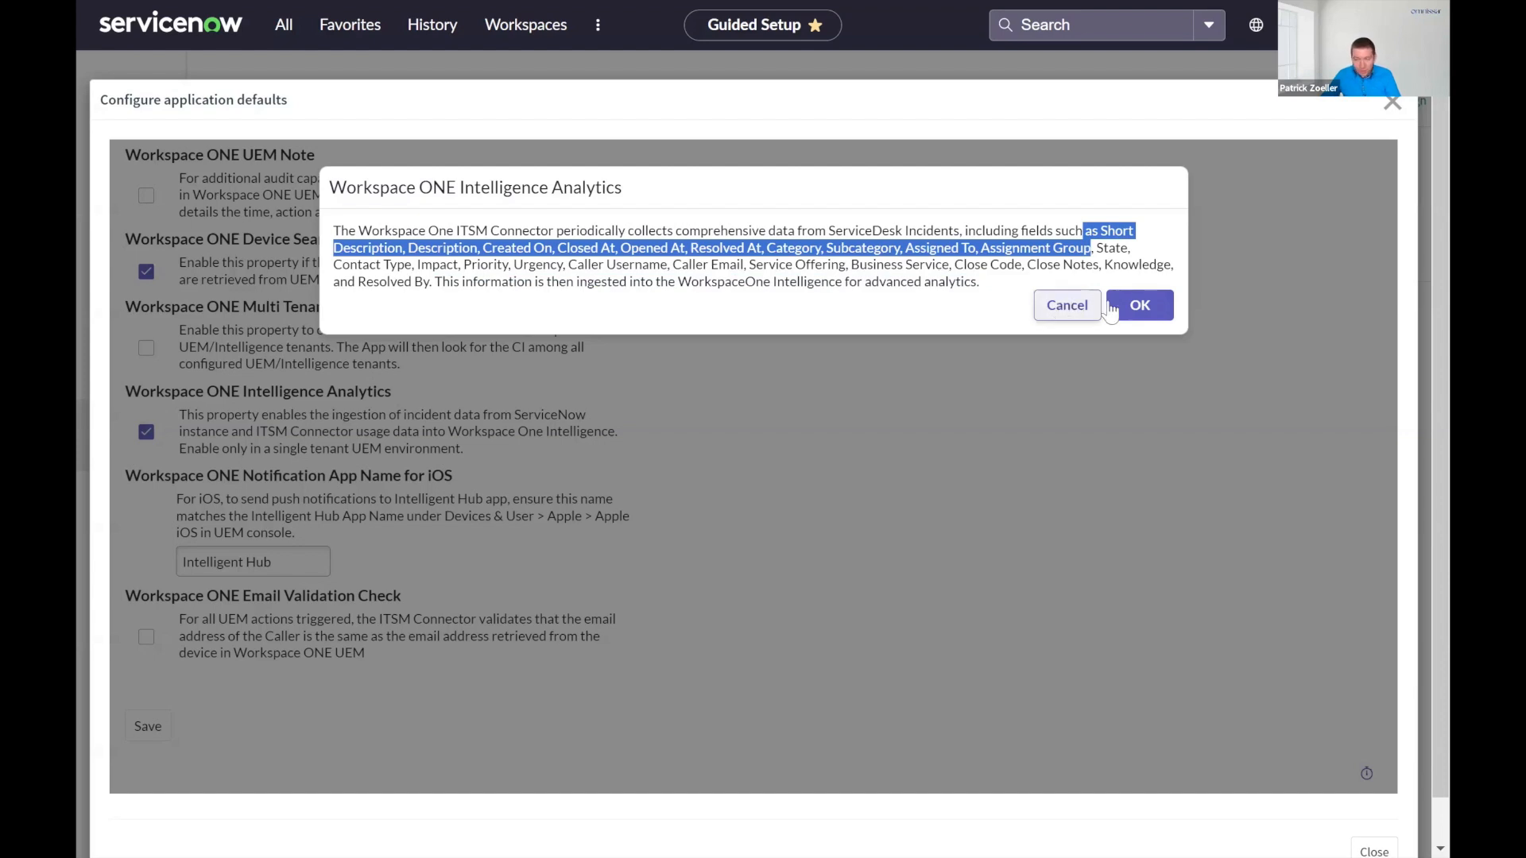
click(1065, 307)
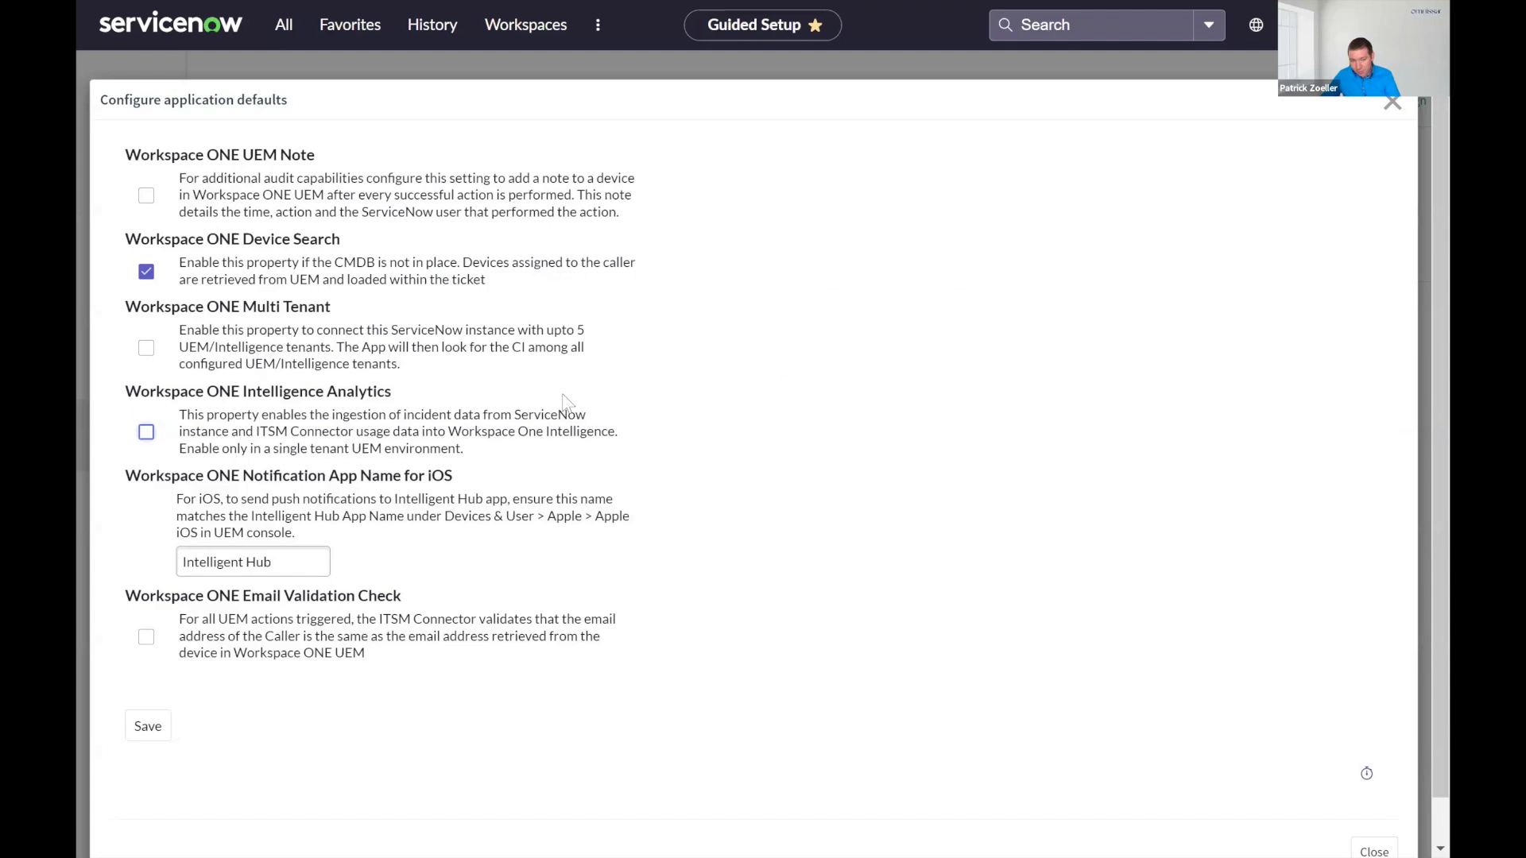
- Try Workspace ONE Intelligence Analytics with "event proxy here!!" as the Events base URL, and return it to disabled
click(146, 433)
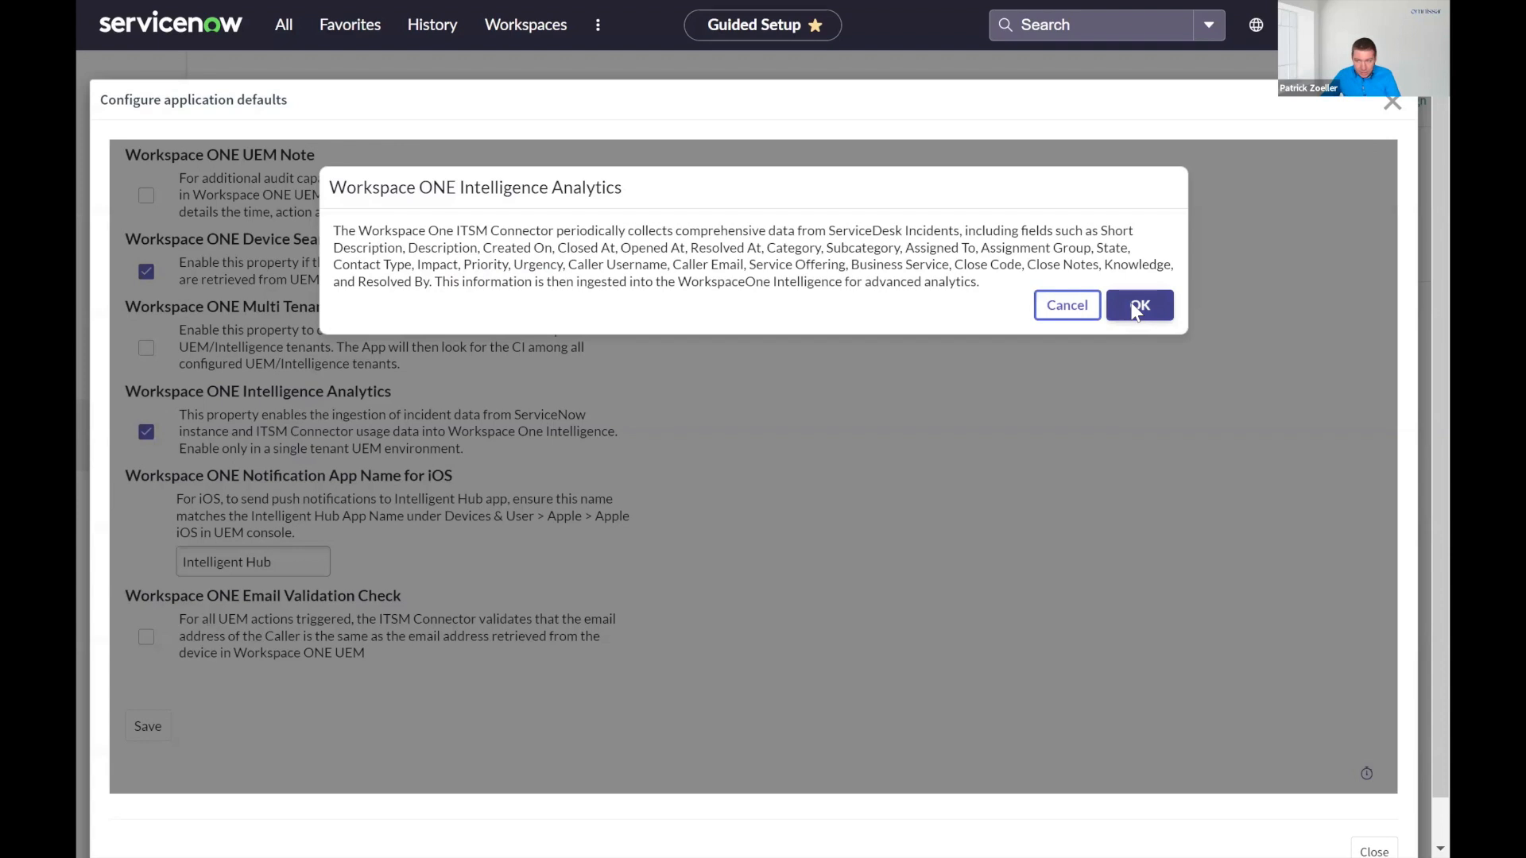
click(1144, 305)
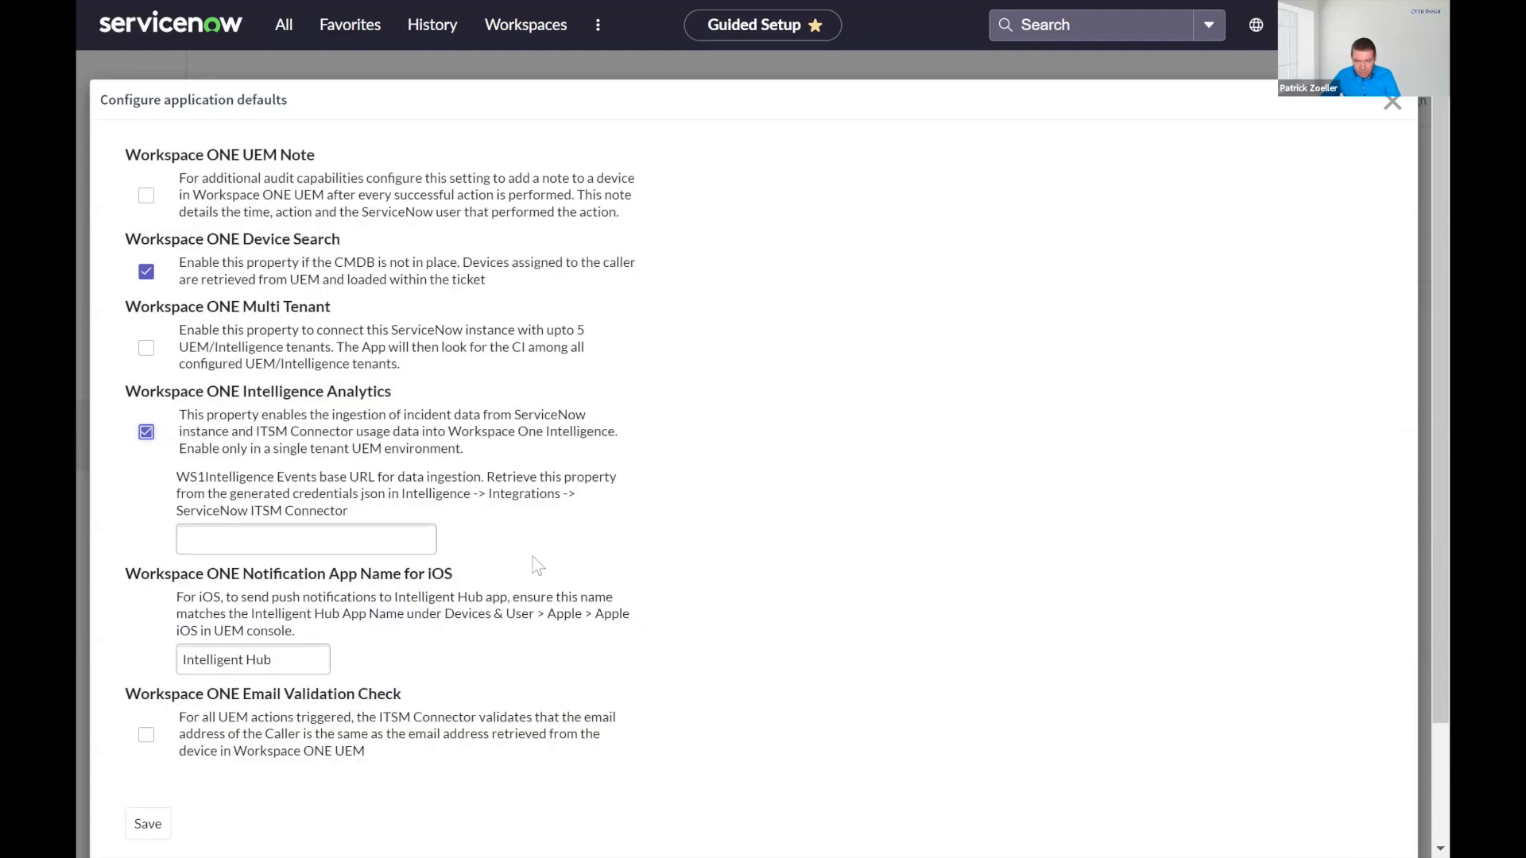
click(285, 538)
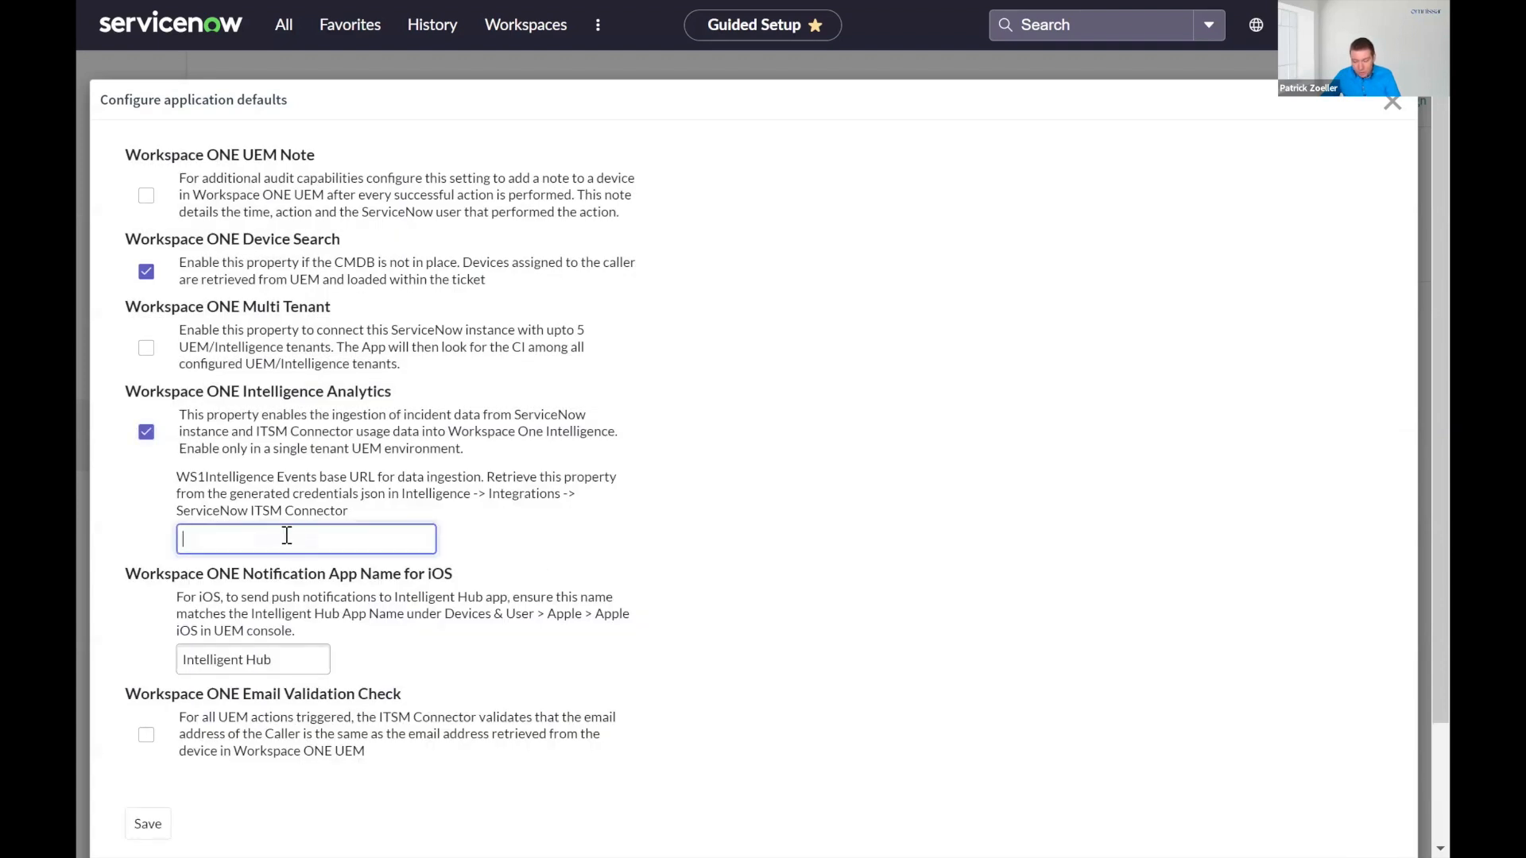
text(event proxy here!!)
click(146, 432)
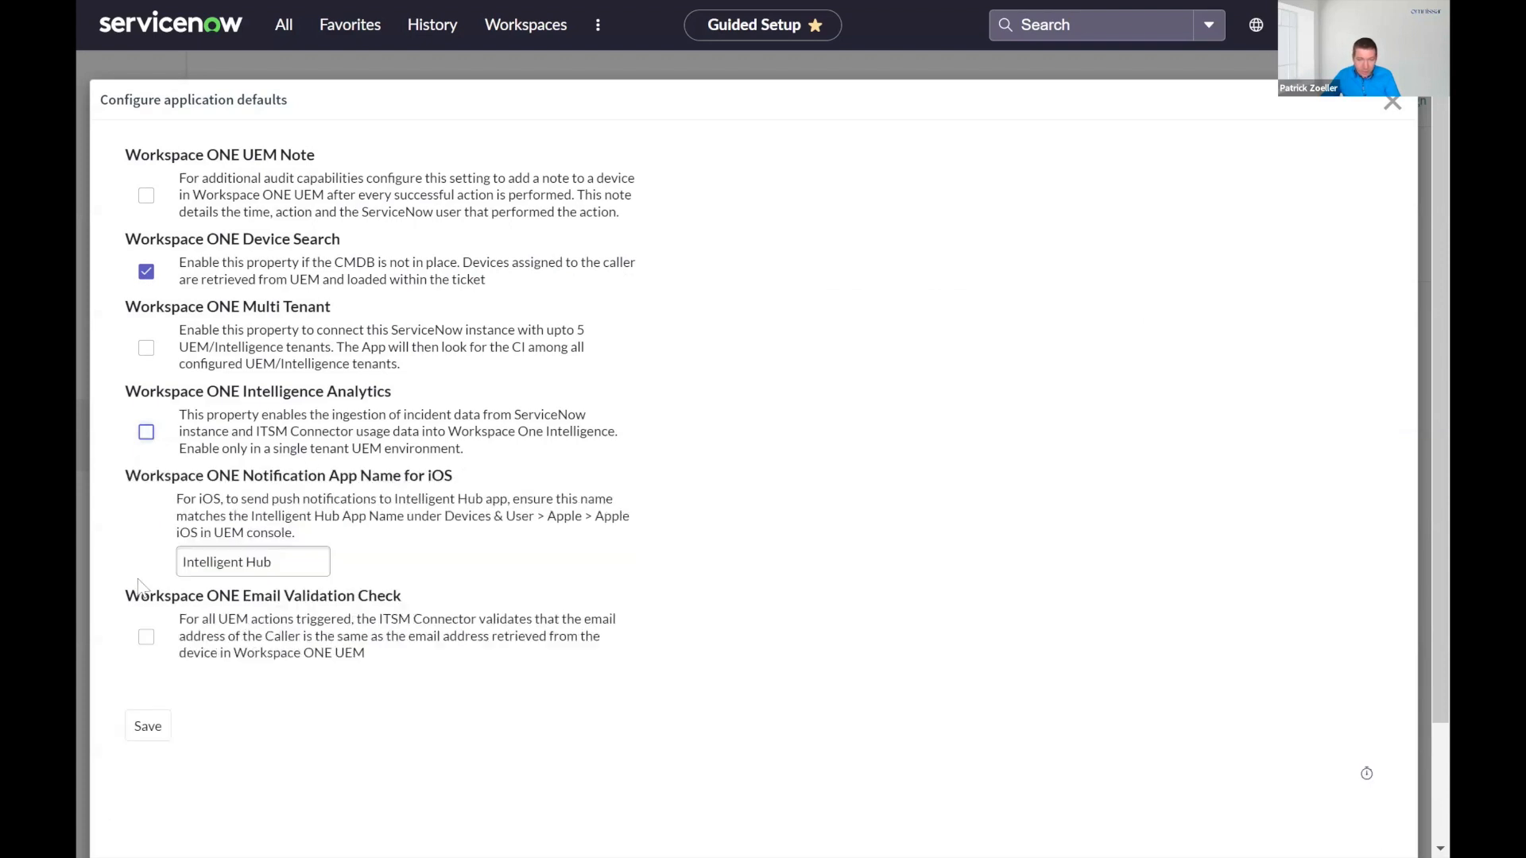
- Try the Workspace ONE Email Validation Check option to show its exception list and return it to disabled
click(147, 639)
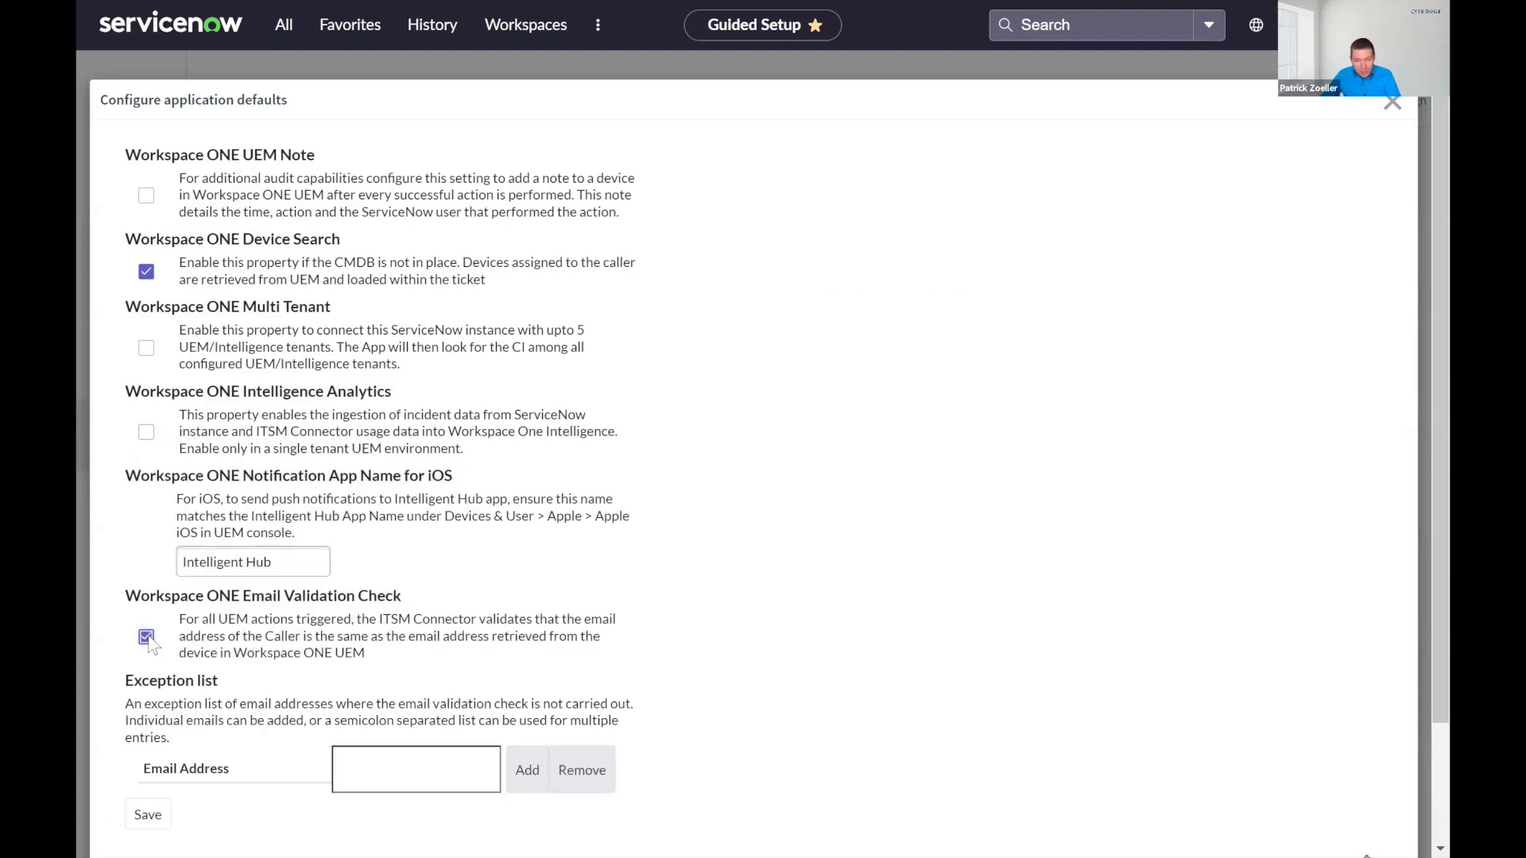
scroll(147, 636, down, 1)
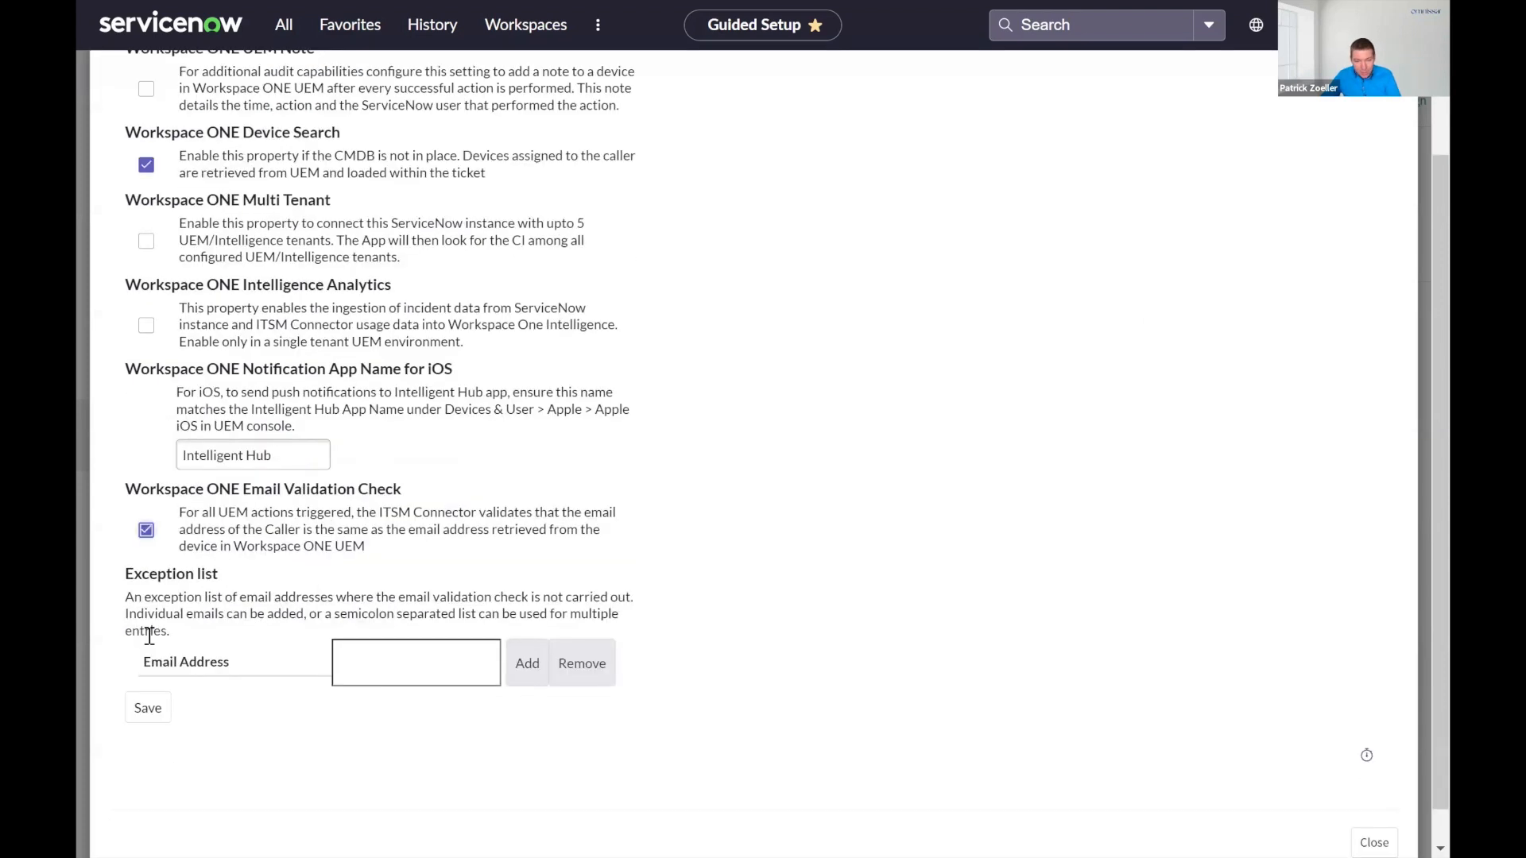
click(148, 534)
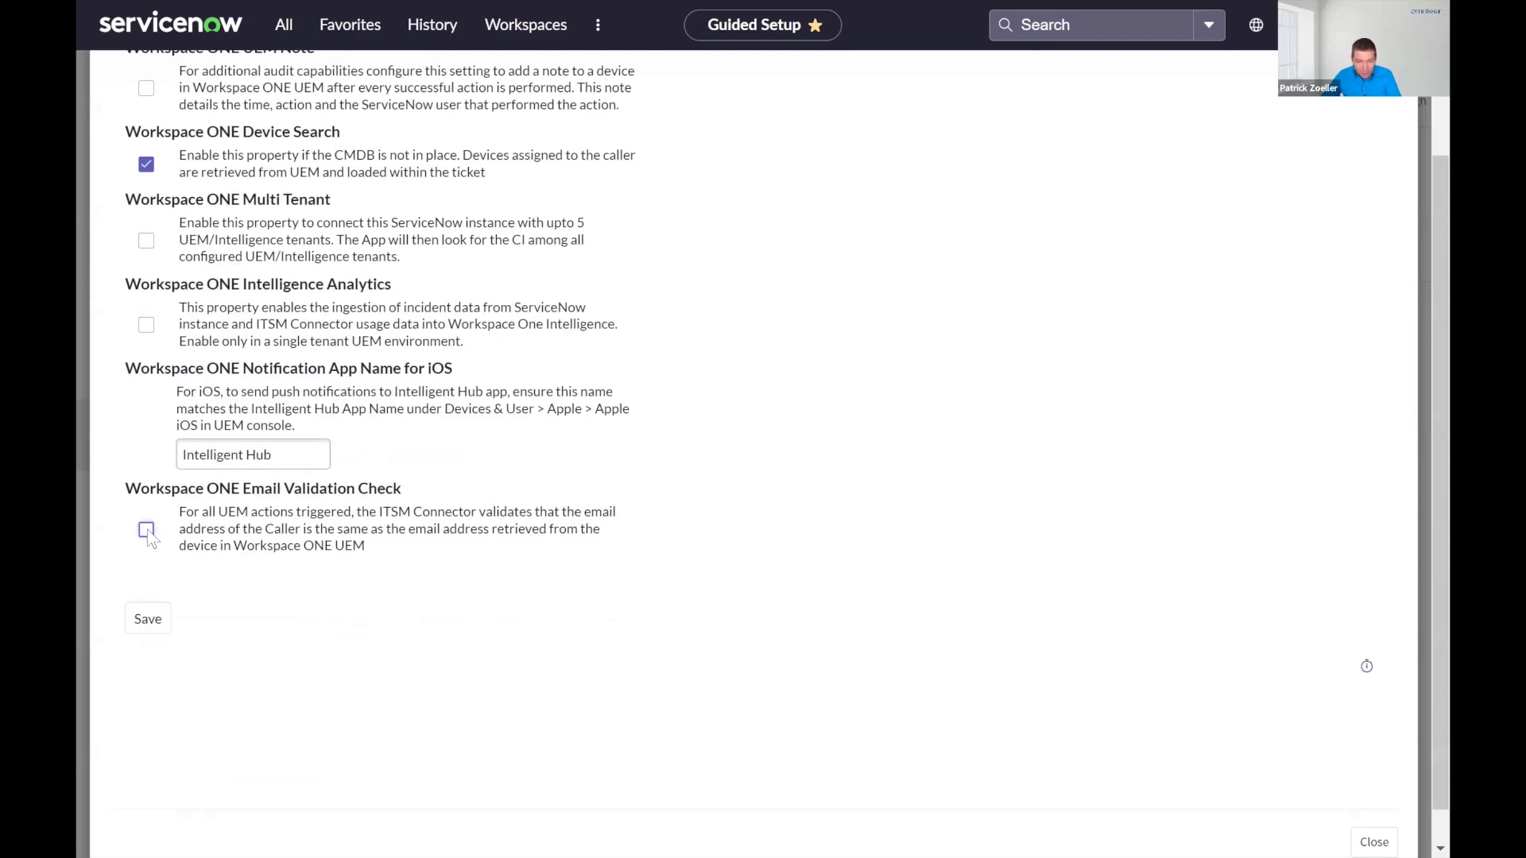
- Highlight the iOS notification app name "Intelligent Hub" and the description's UEM console path under Devices & User > Apple > Apple iOS
click(276, 458)
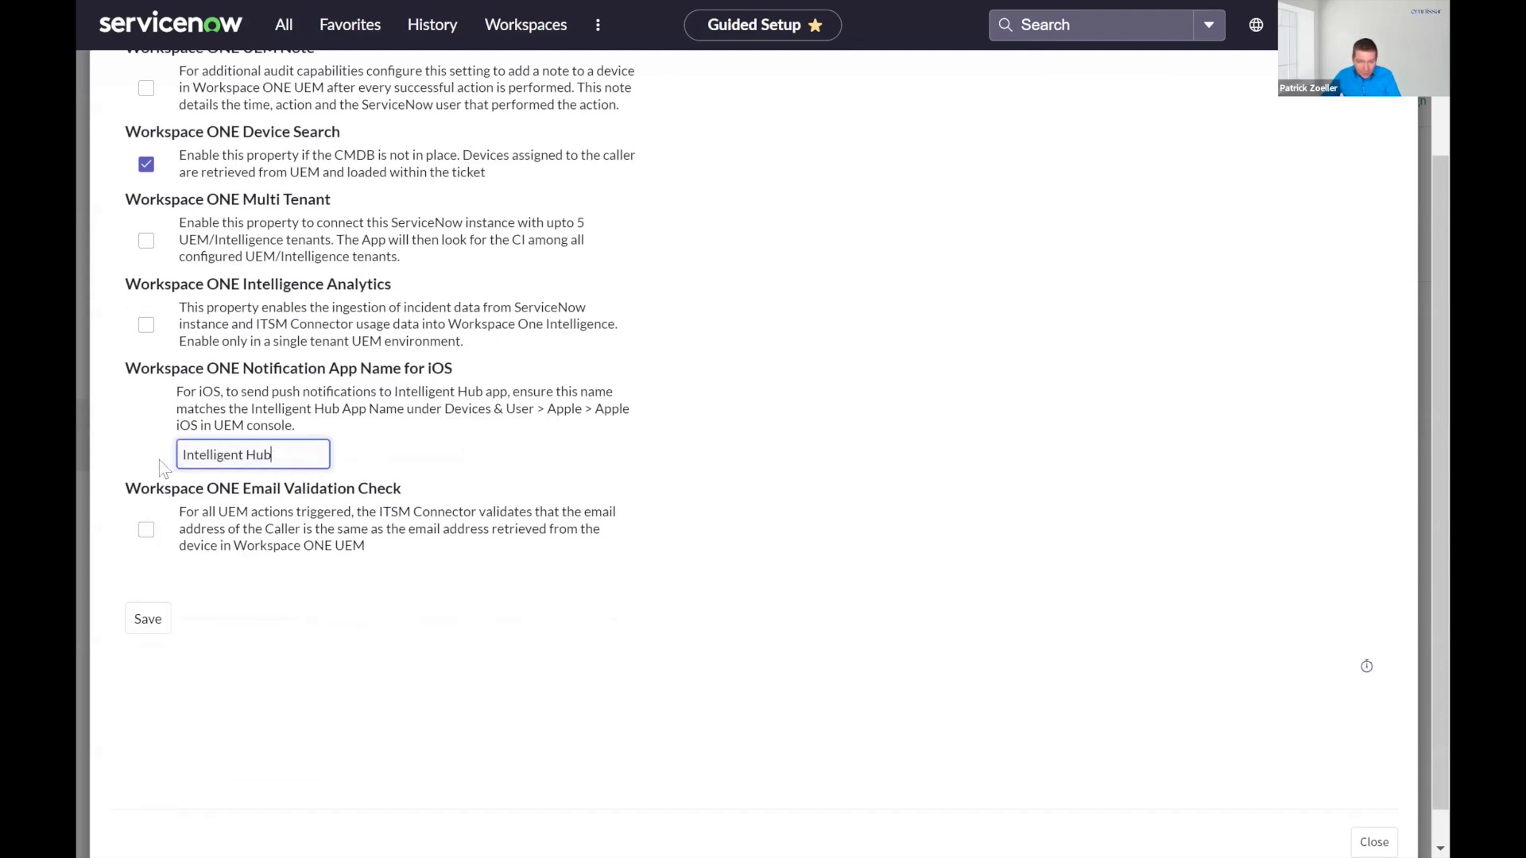
key(ctrl+a)
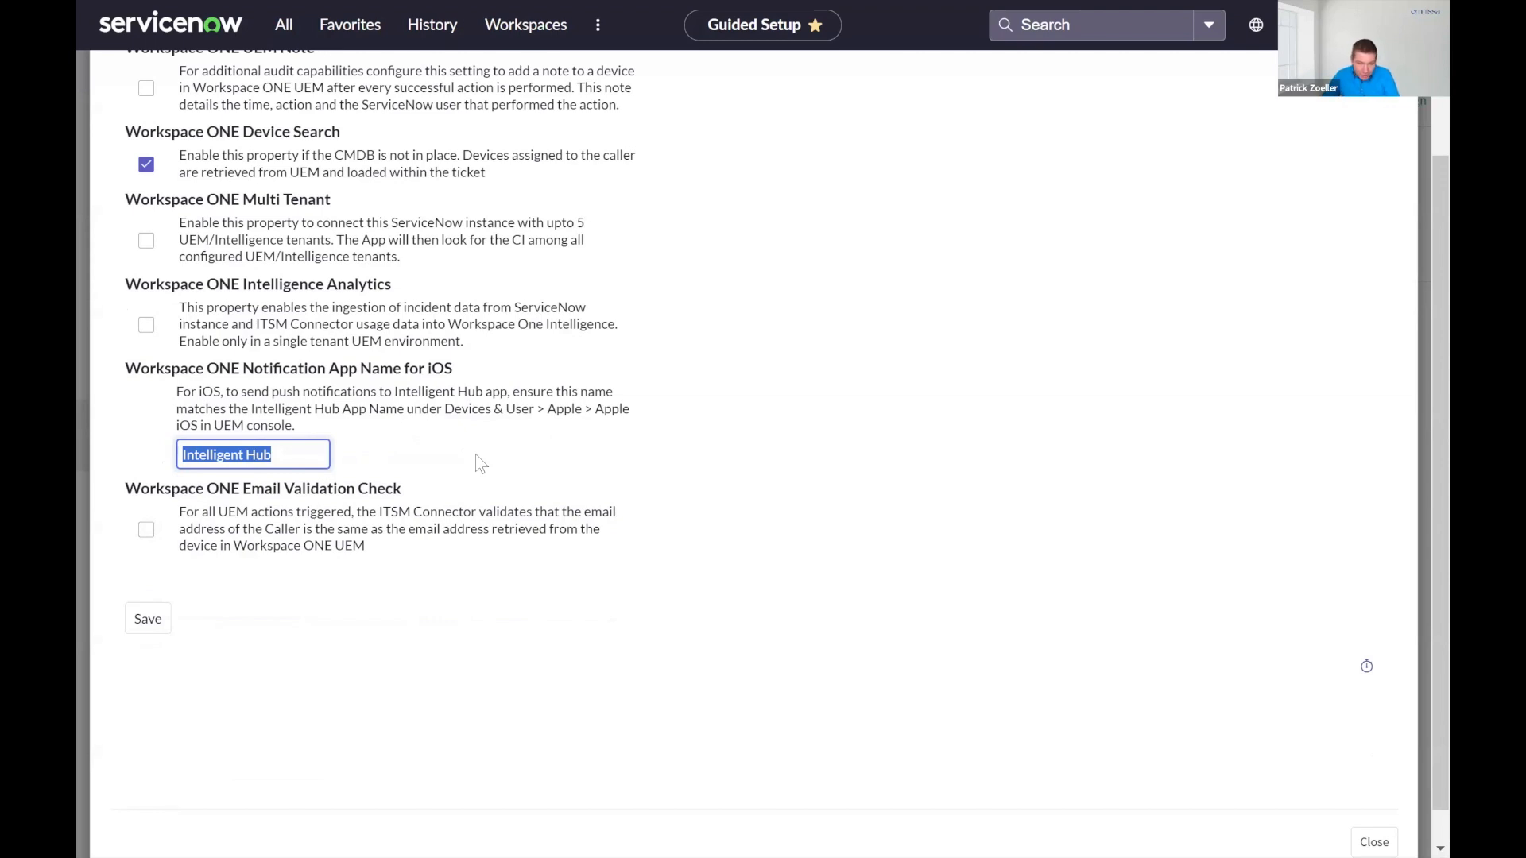
click(247, 456)
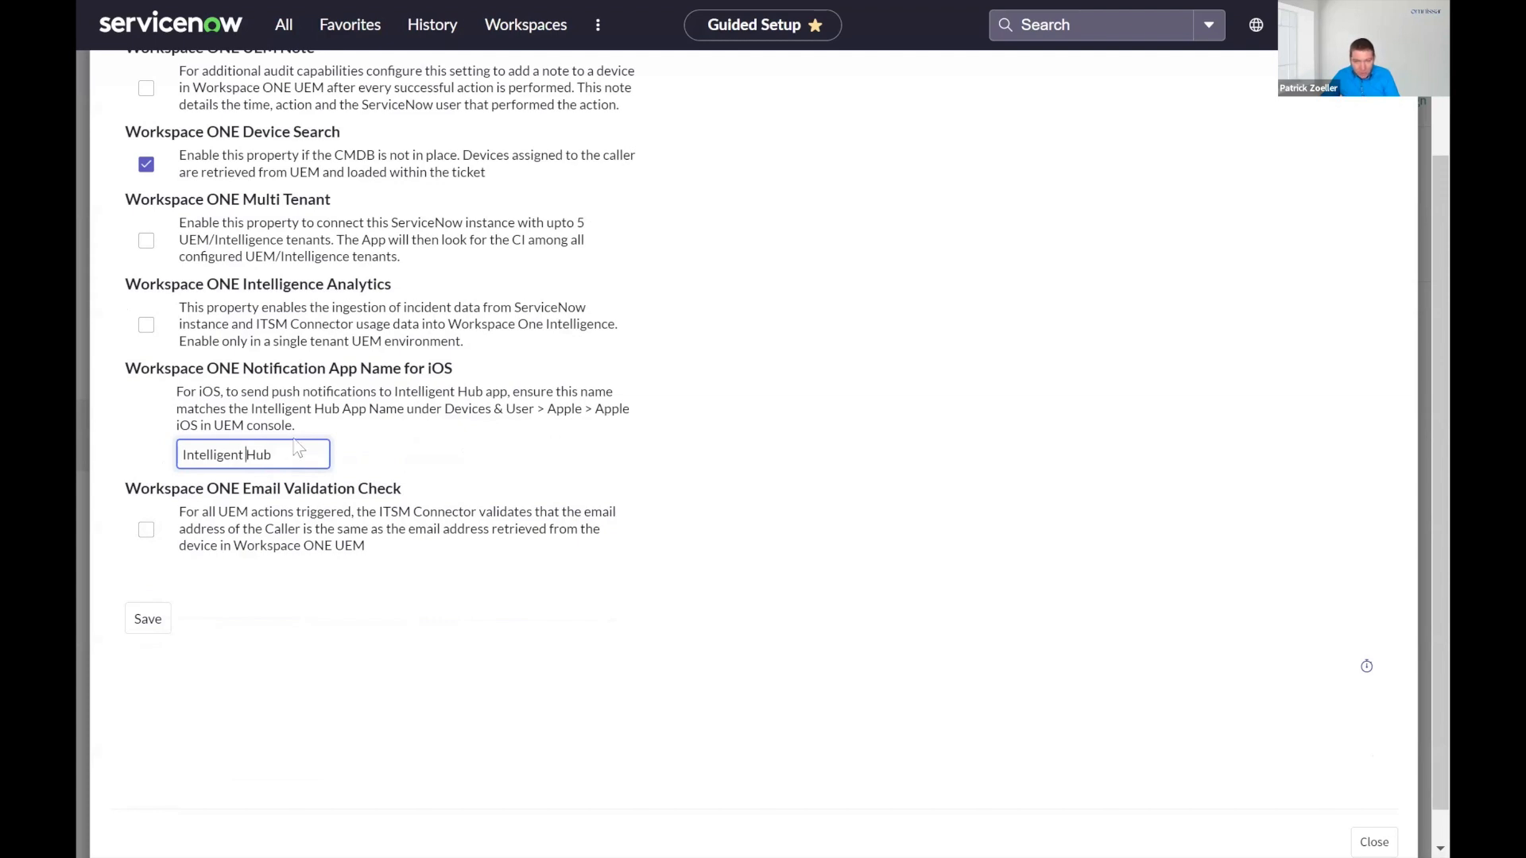
key(Left)
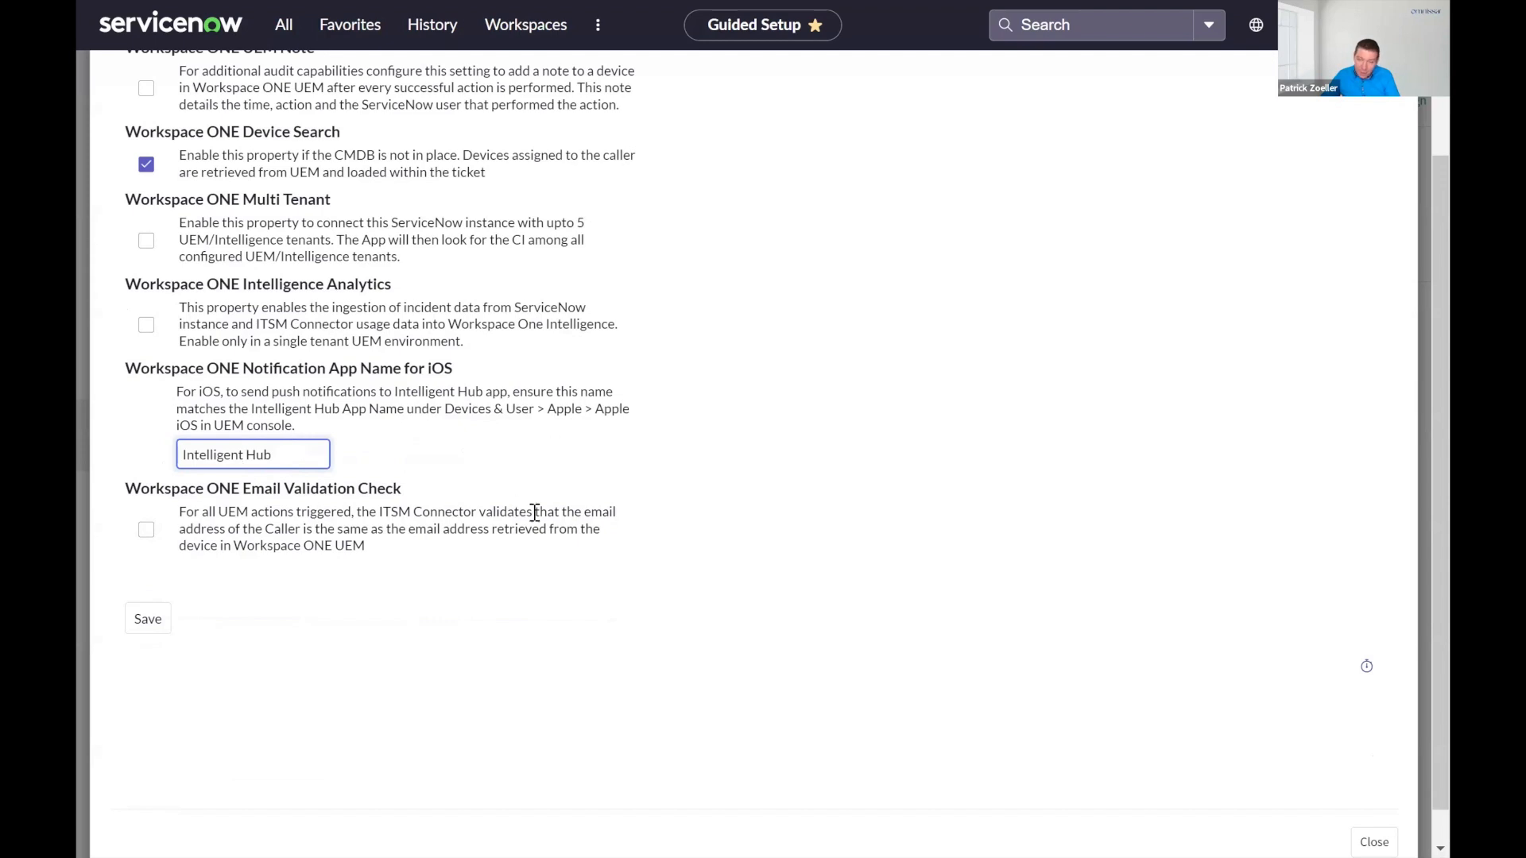
key(Right)
scroll(552, 488, down, 1)
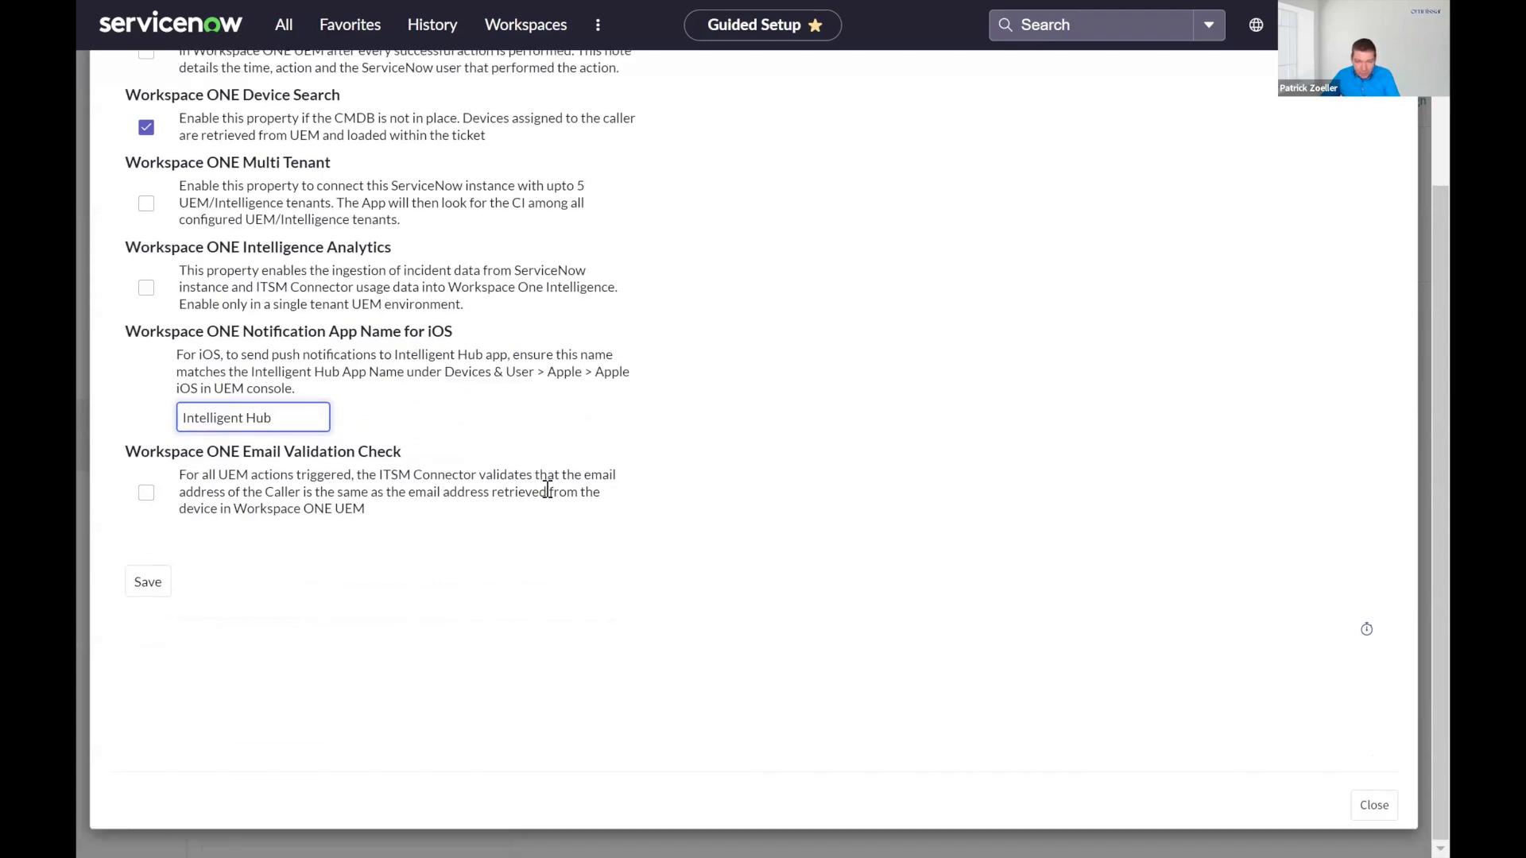
drag(517, 372, 296, 389)
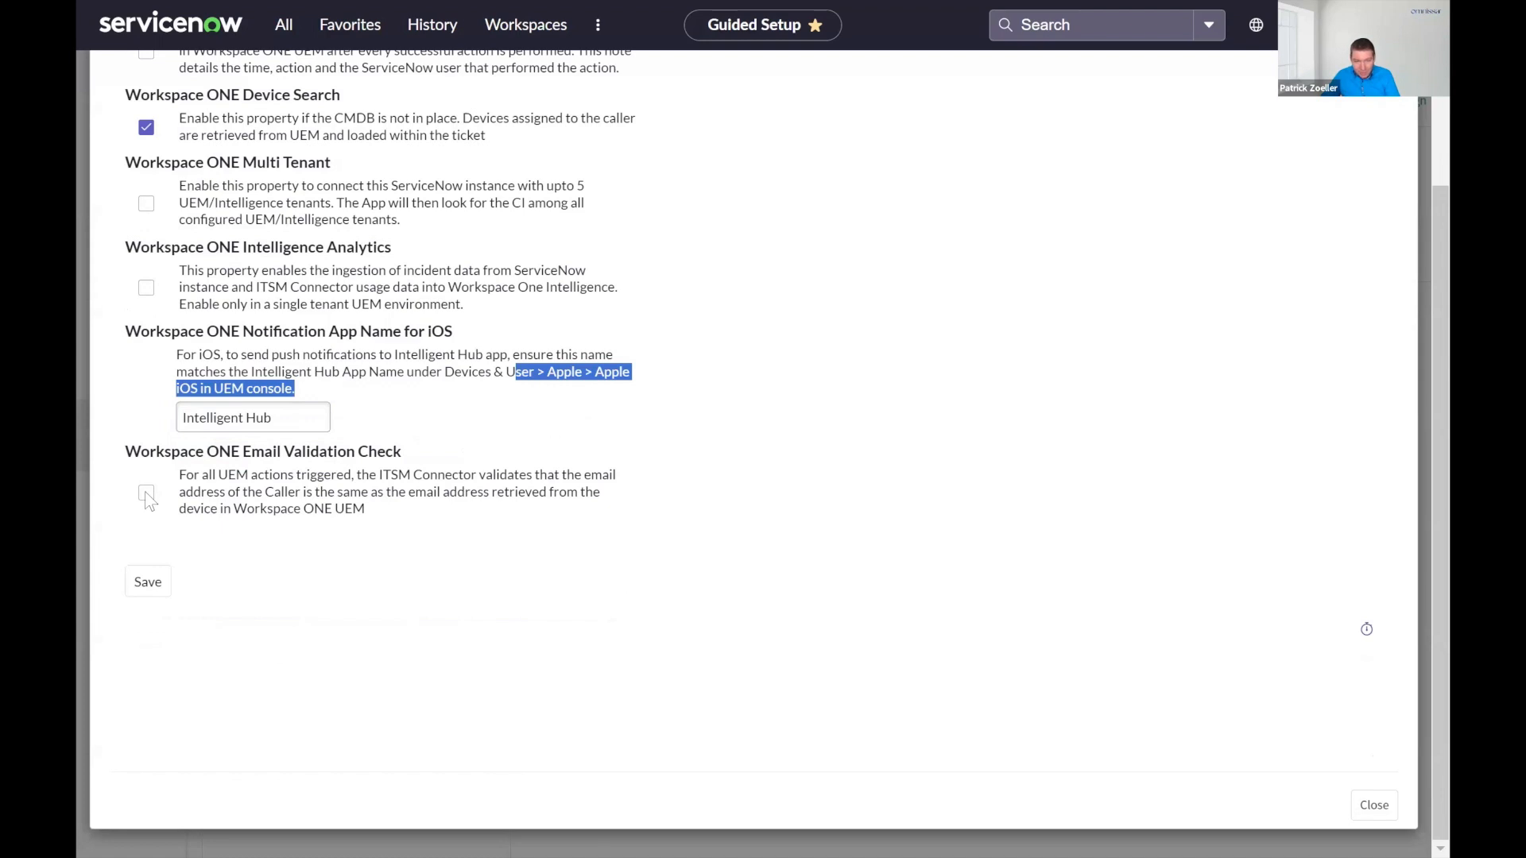
- Try the Email Validation Check on and off with a "Super Service Desk" entry in its exception list, and return it to disabled
click(147, 494)
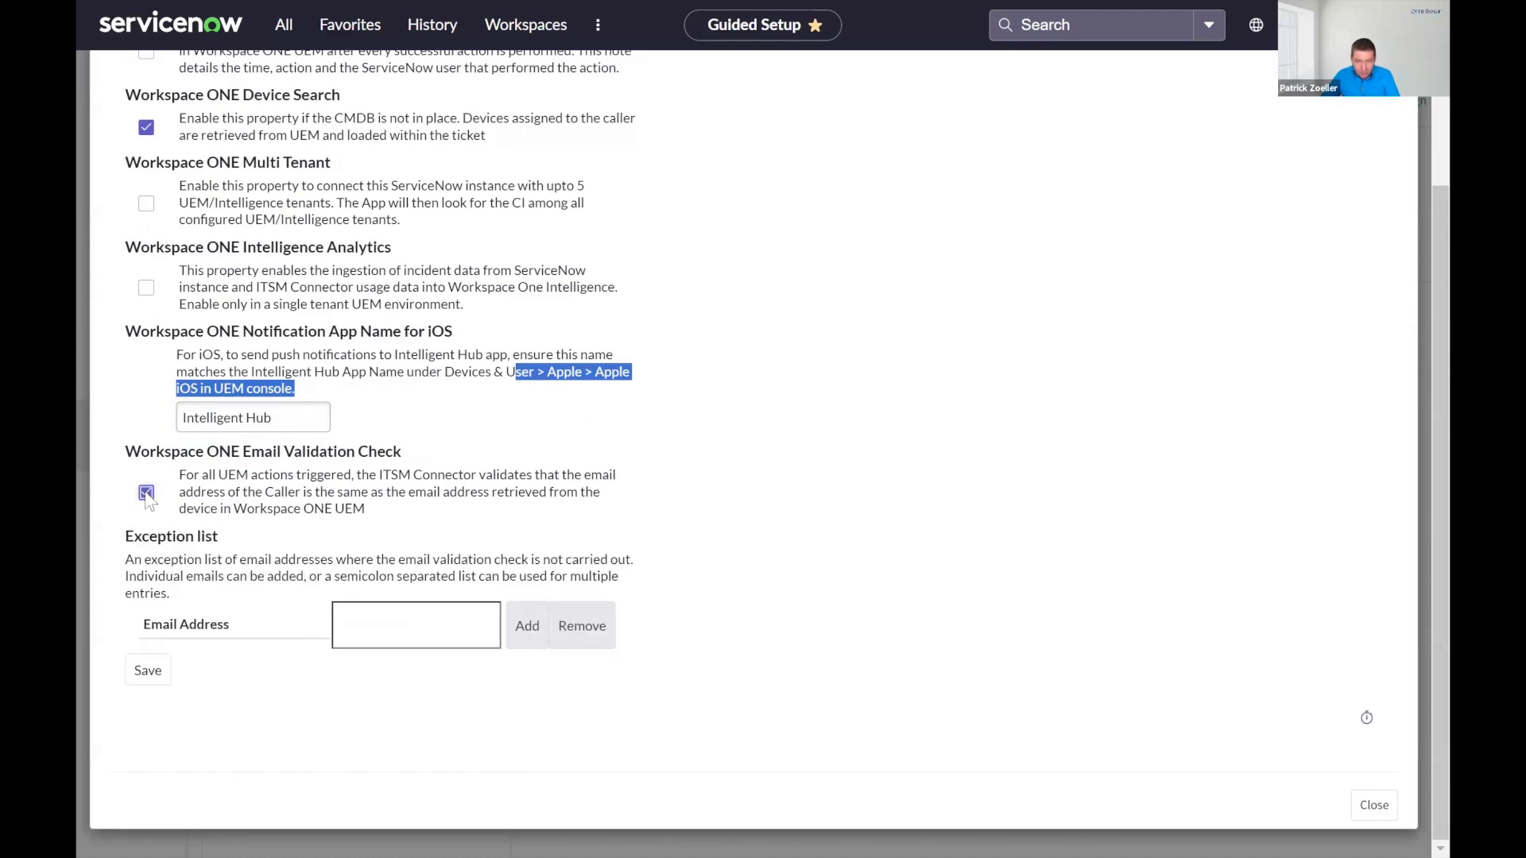
click(147, 495)
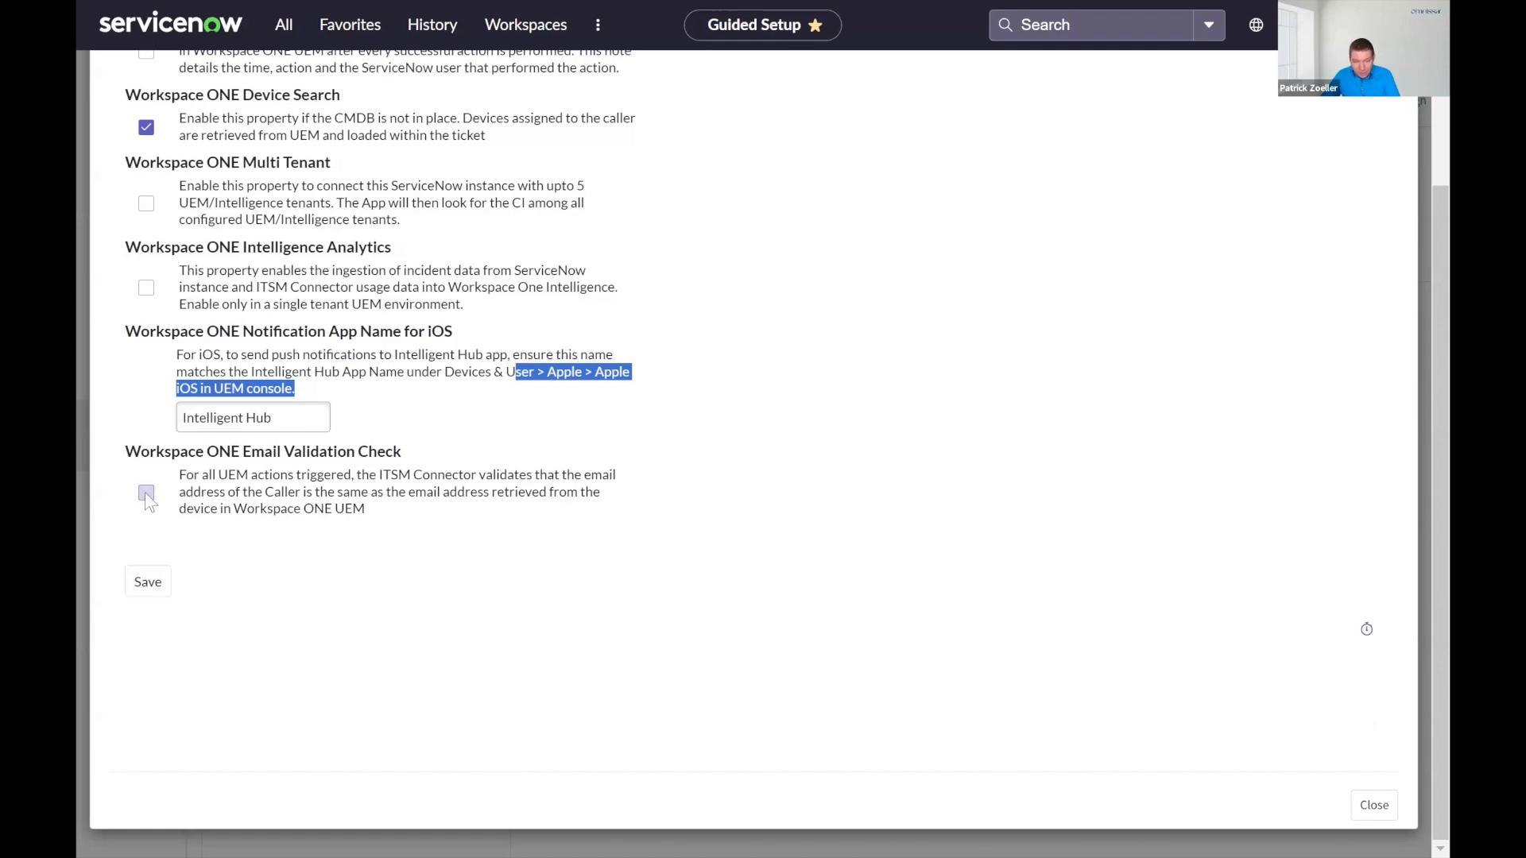
click(147, 494)
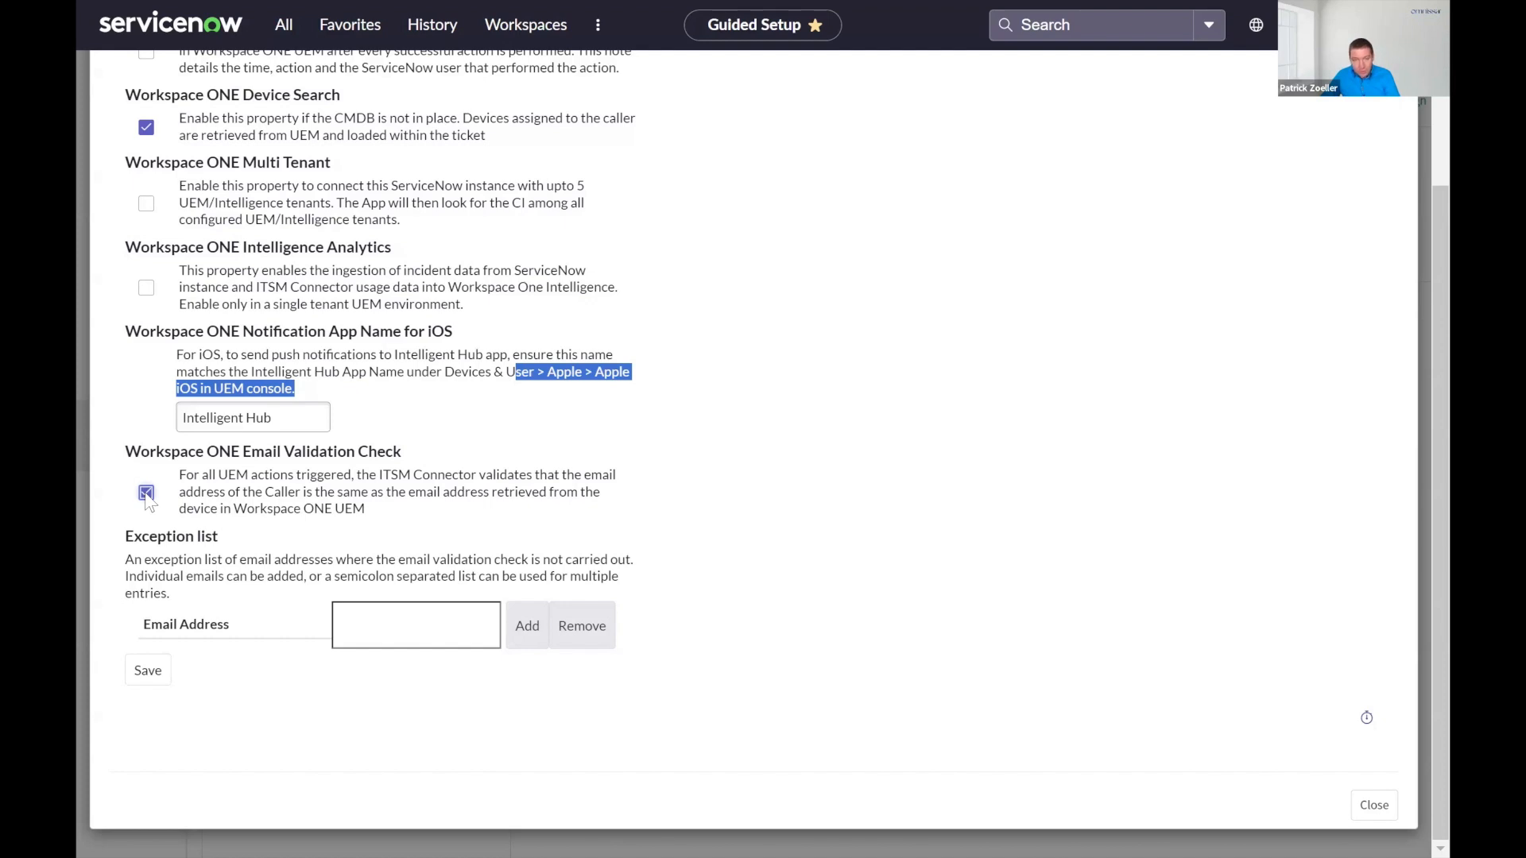
click(146, 493)
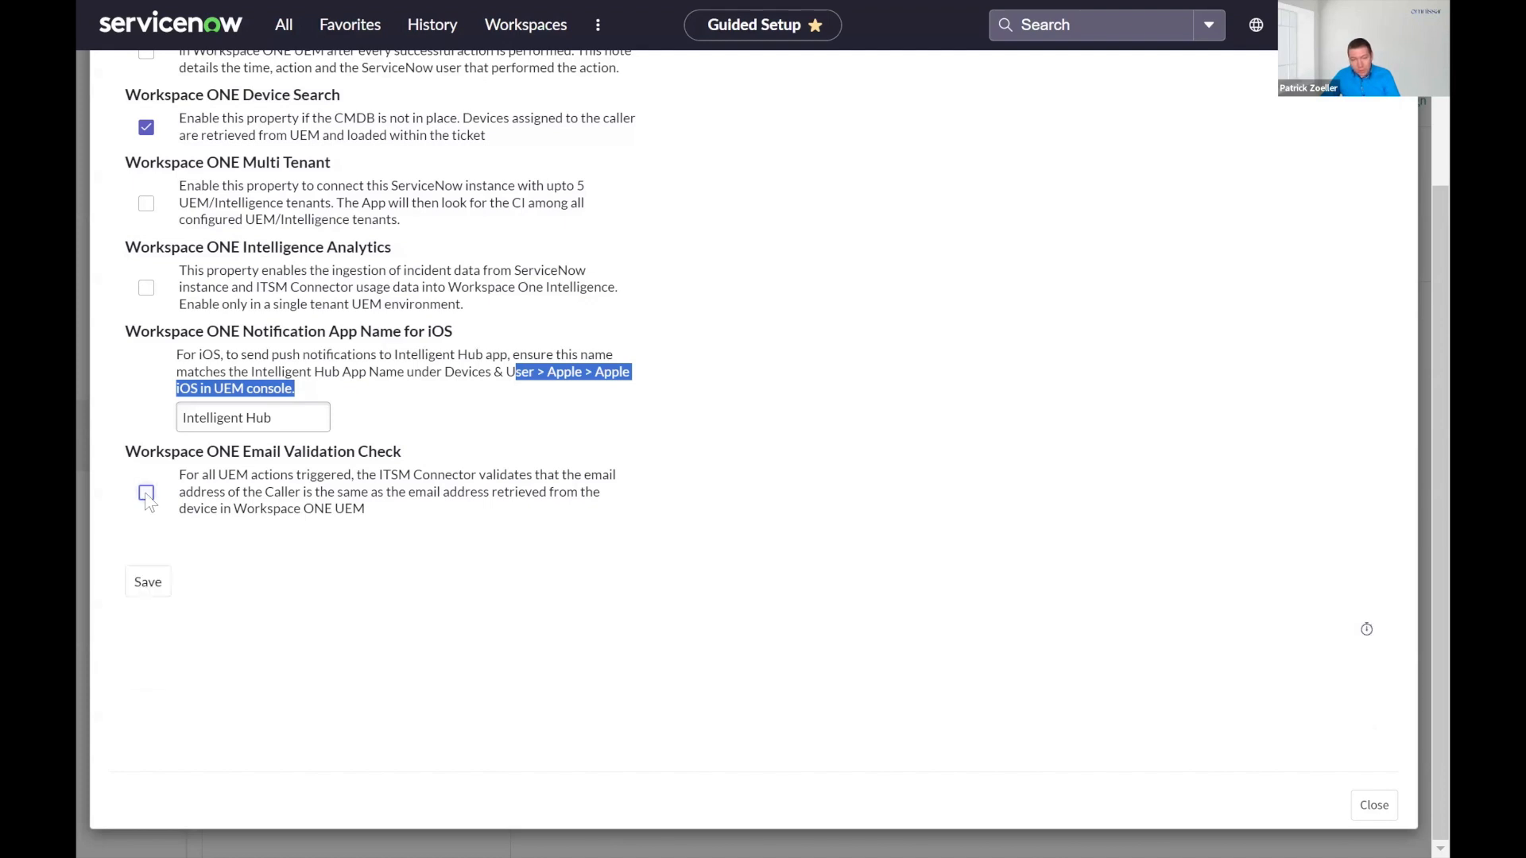
click(146, 494)
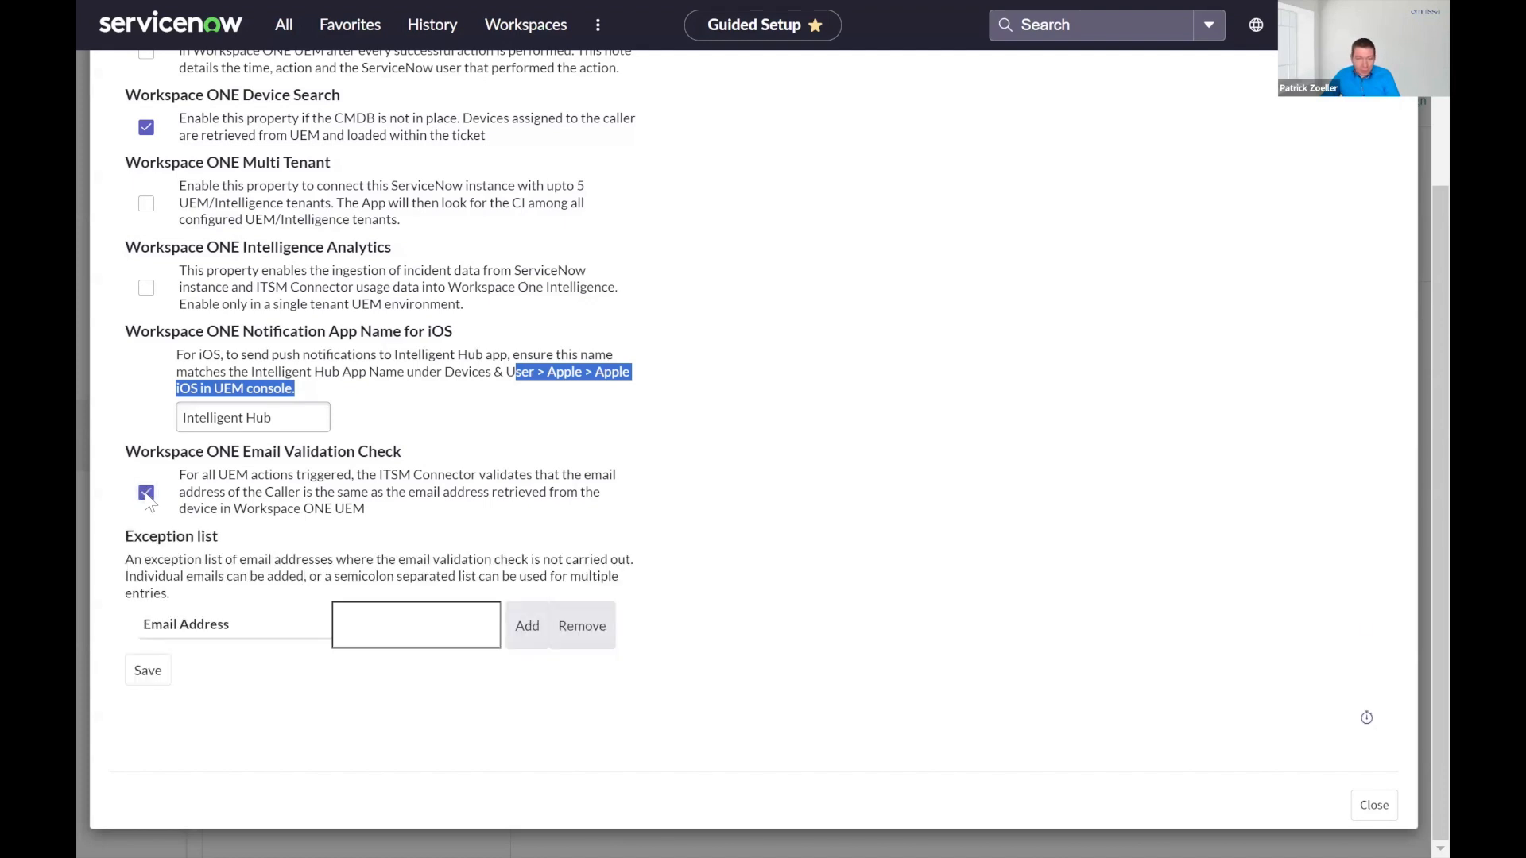
click(147, 493)
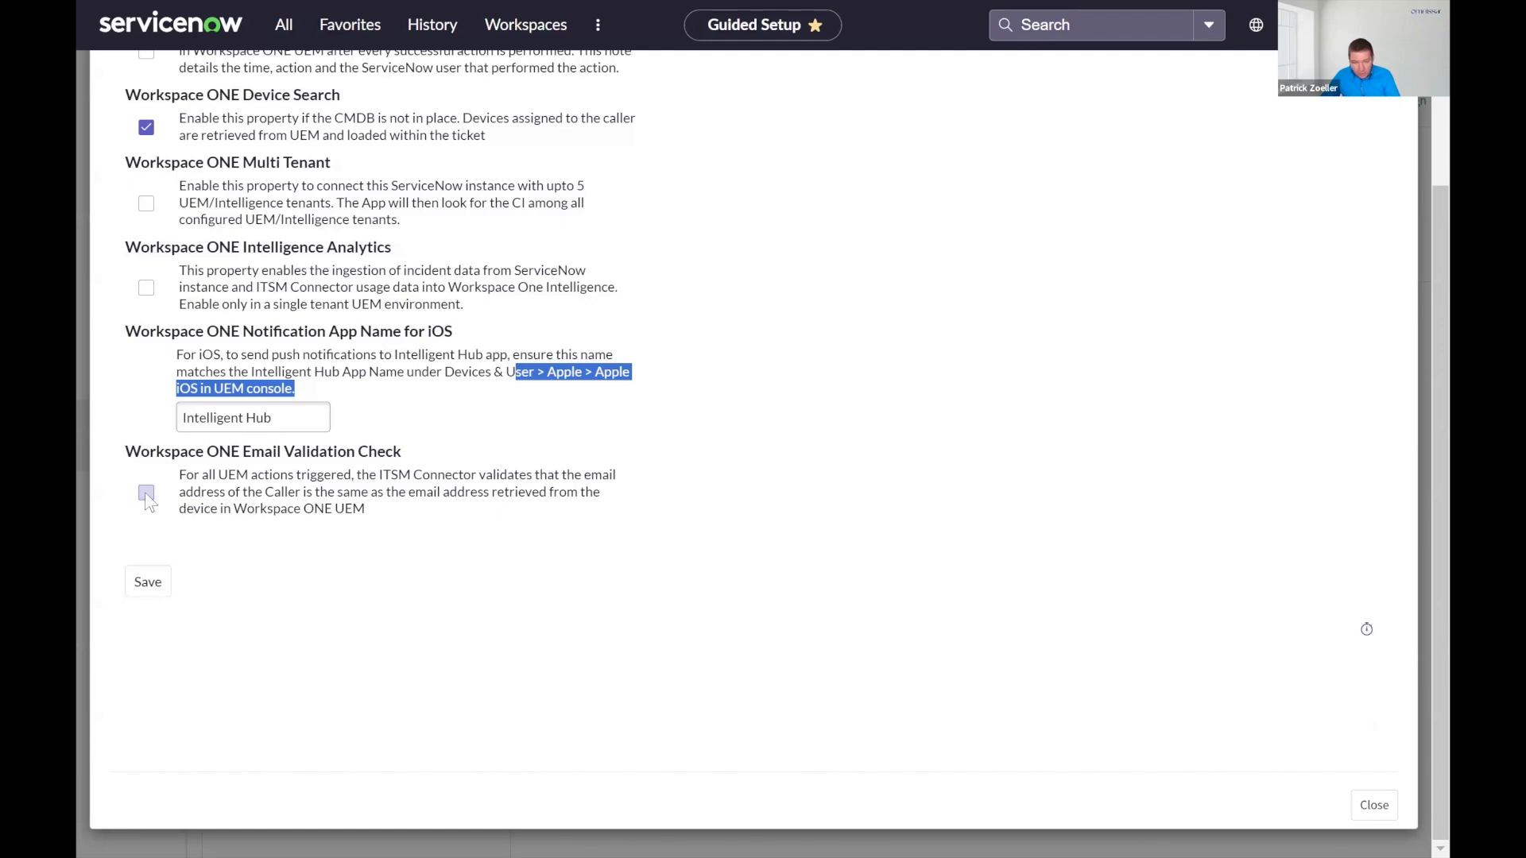
click(146, 493)
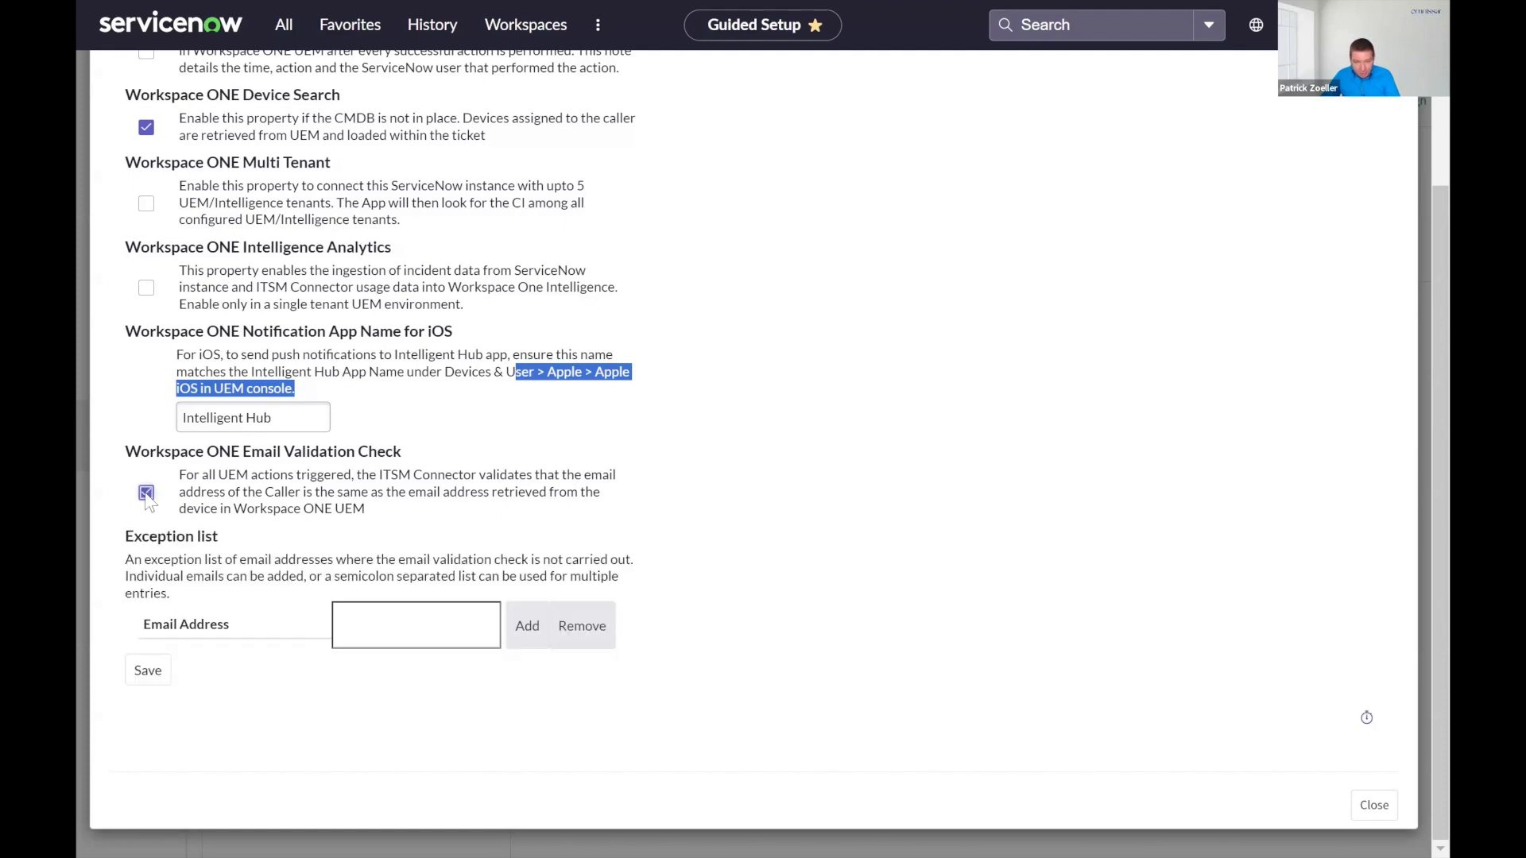
click(443, 621)
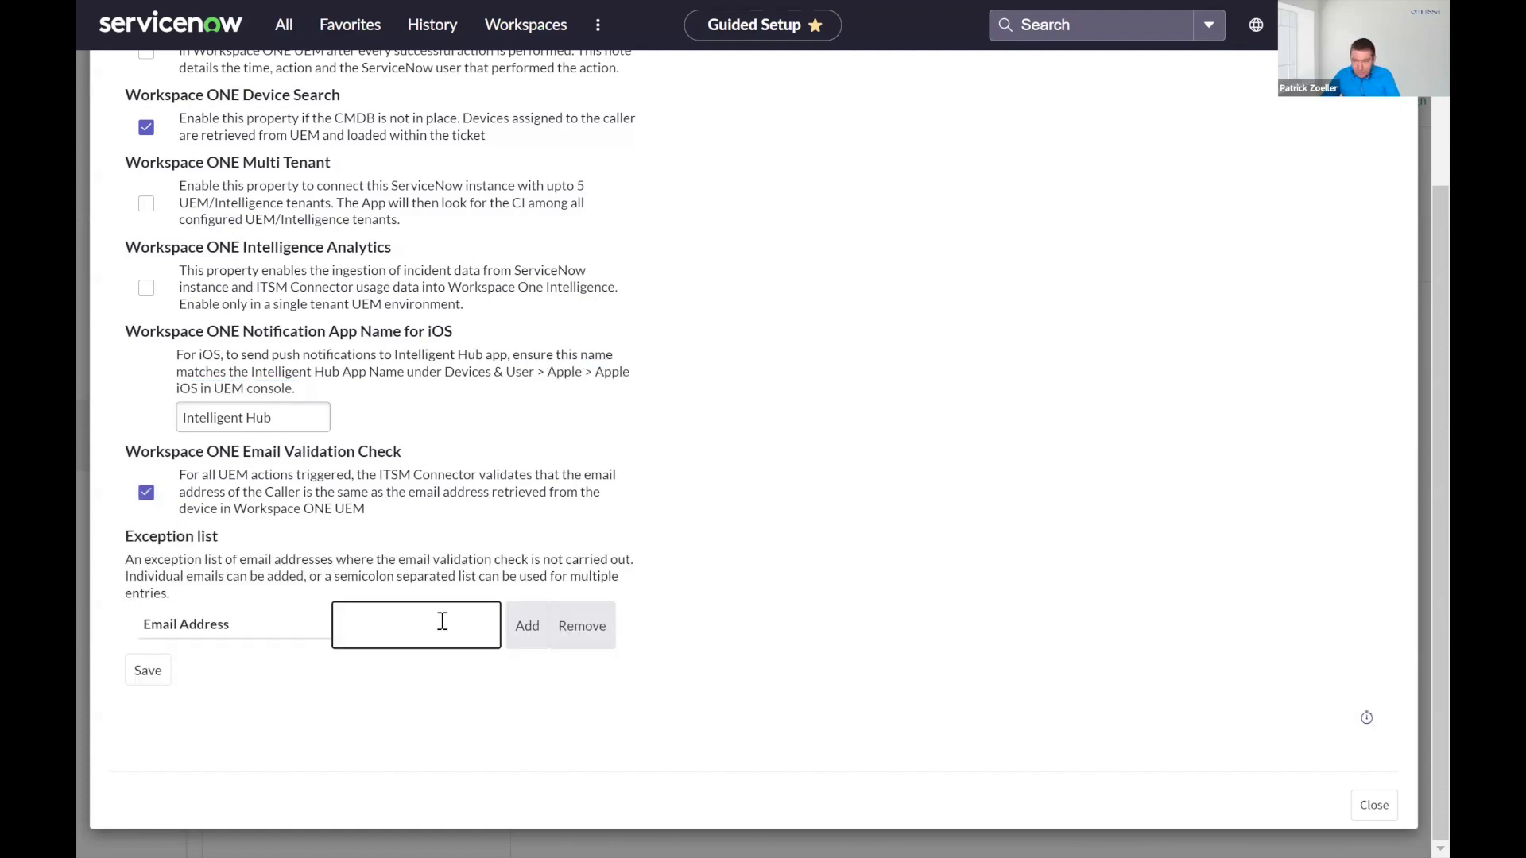
click(146, 493)
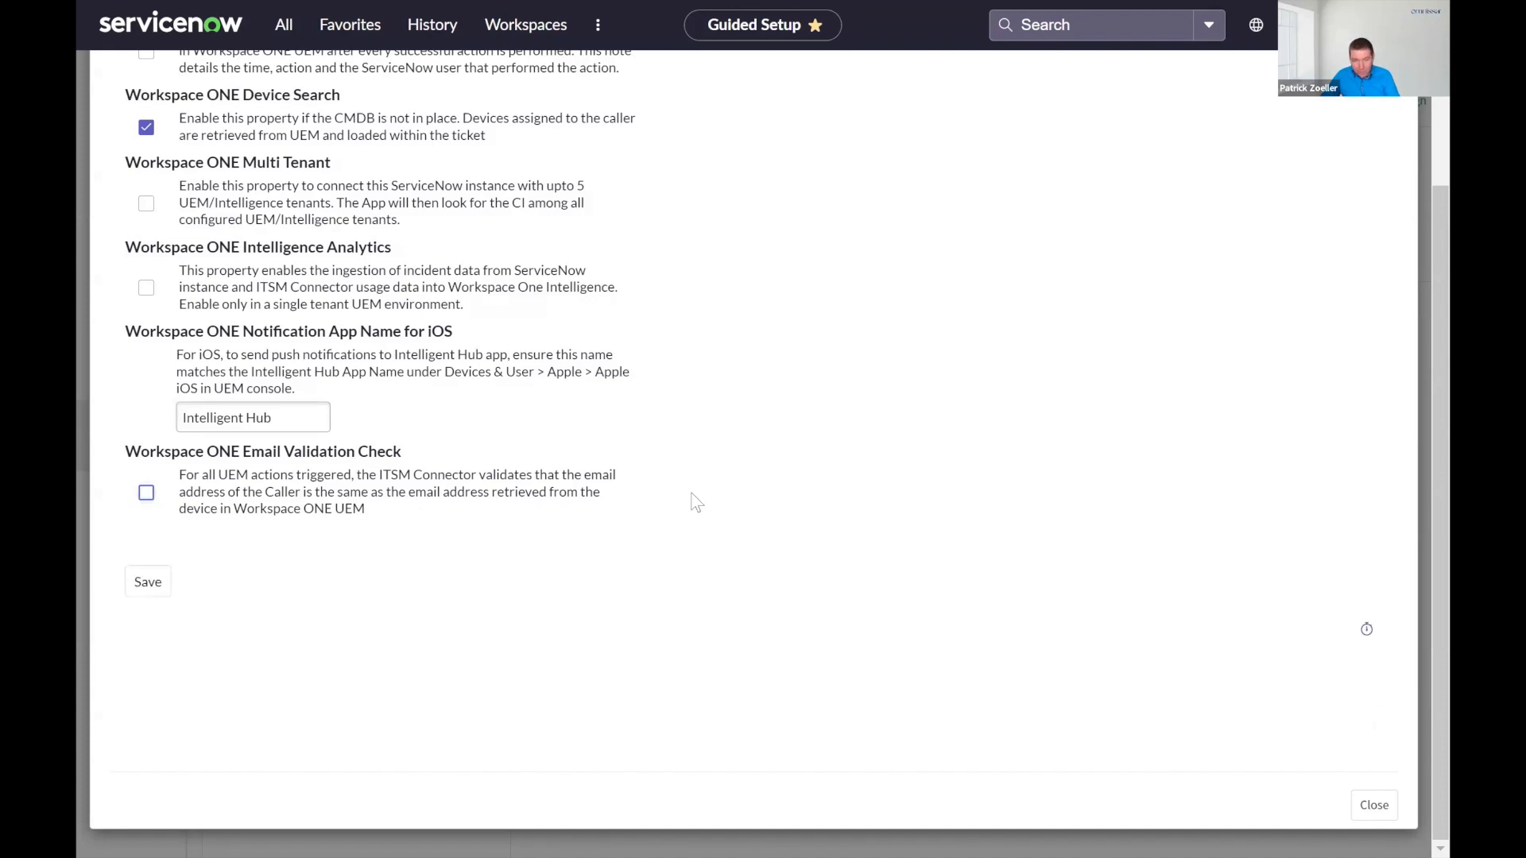
click(147, 494)
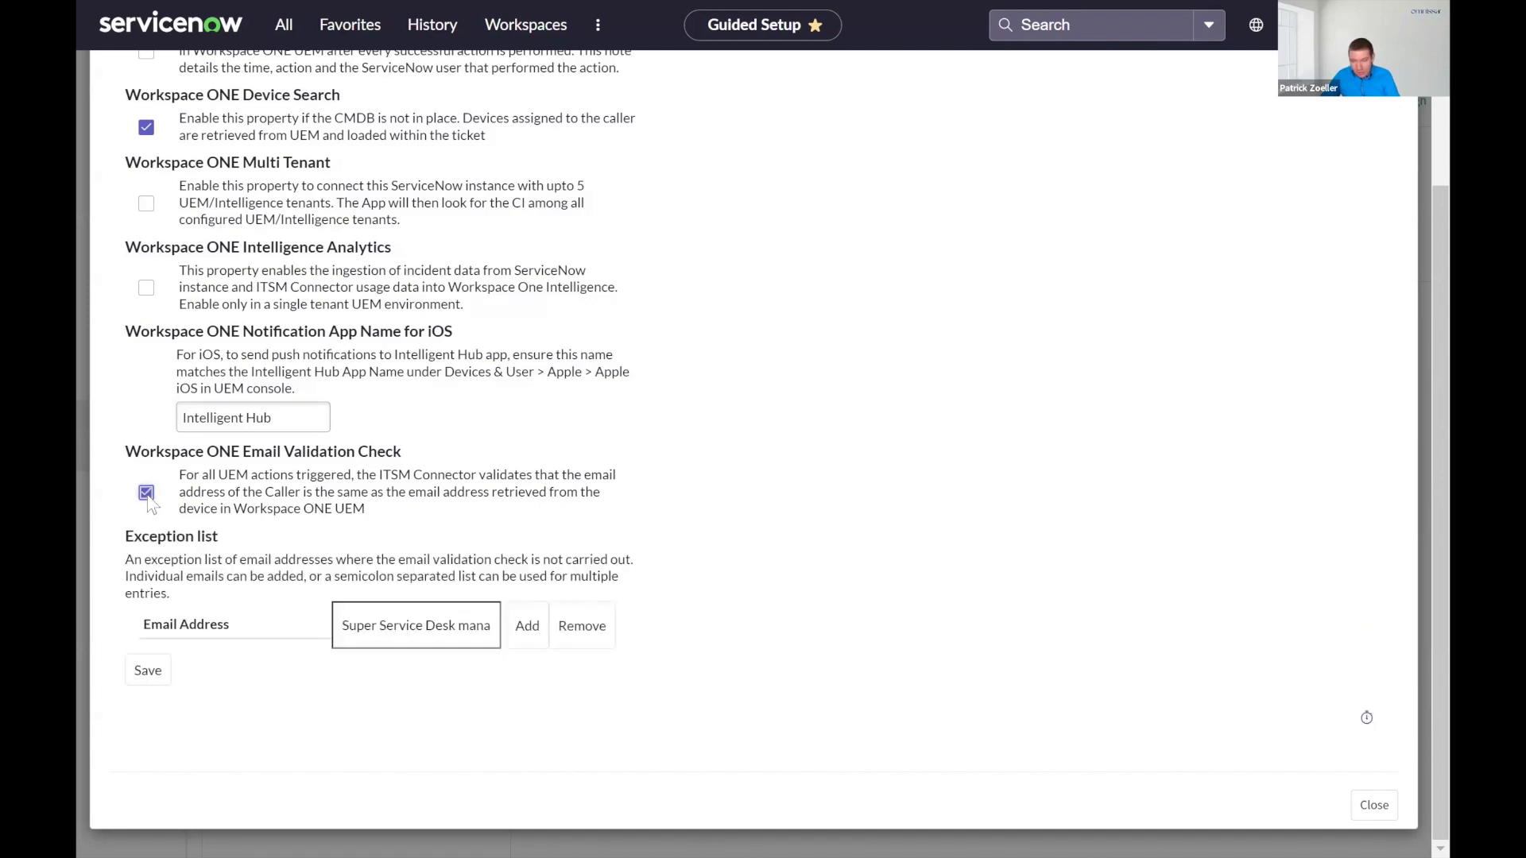
click(148, 497)
- Close the application defaults dialog and review the guided setup overview's sections for connections, service desk, self-service catalog and application defaults
scroll(1380, 111, up, 2)
click(1383, 111)
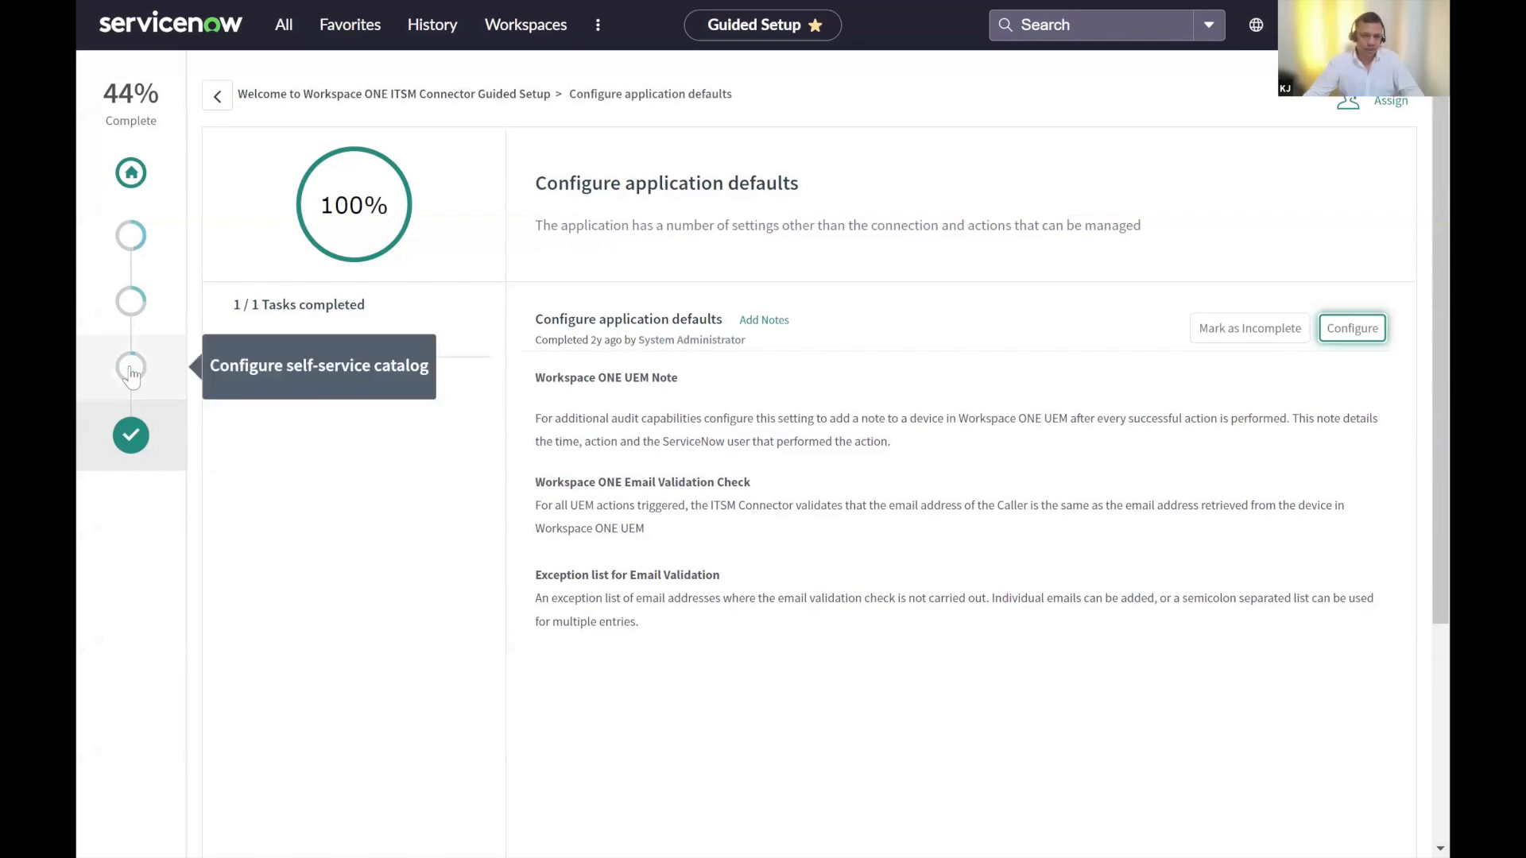
click(132, 370)
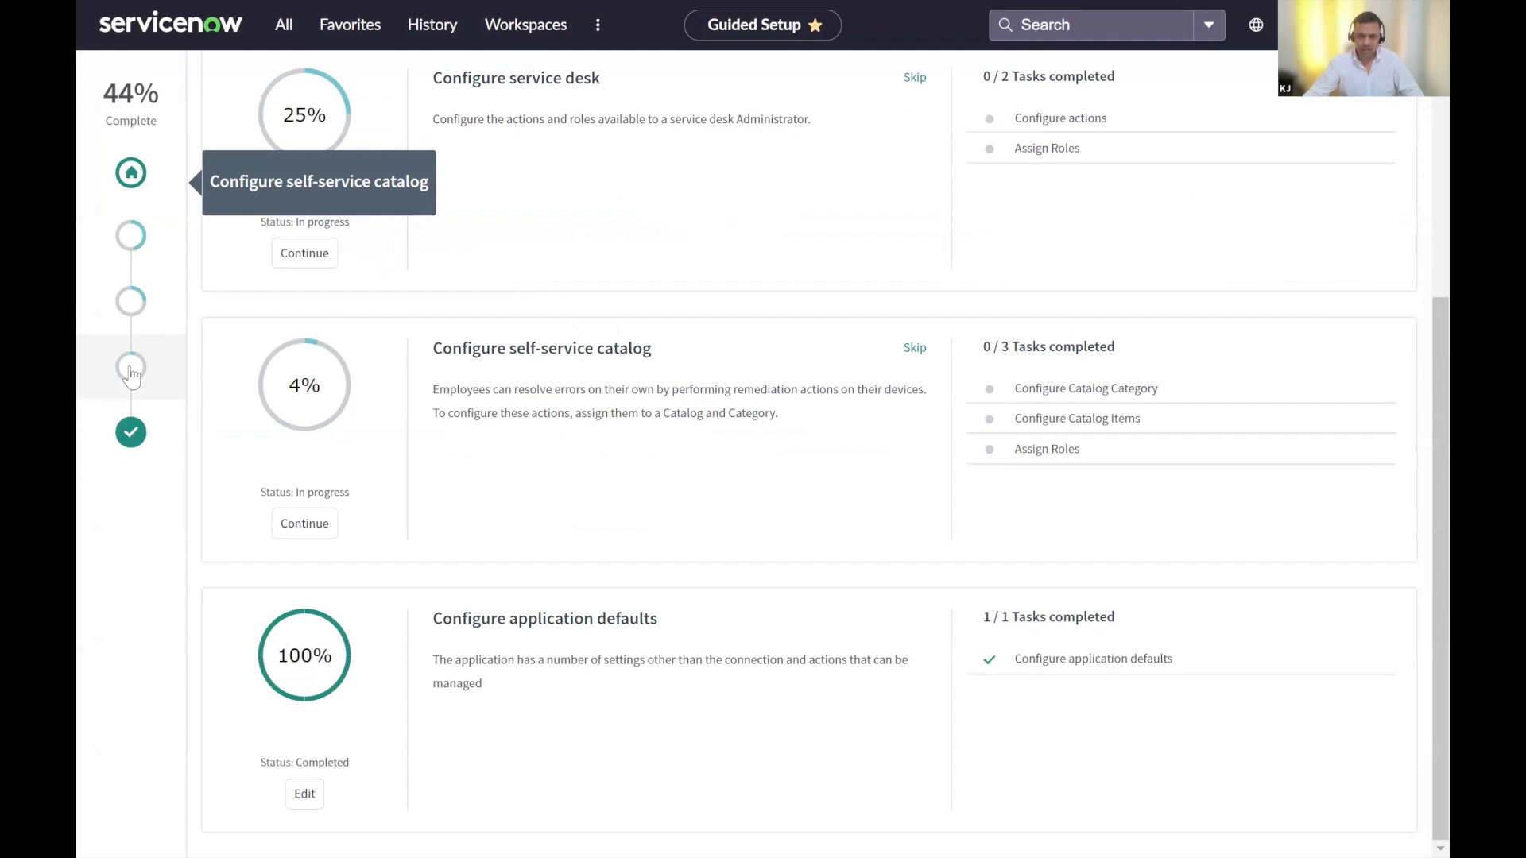
click(133, 303)
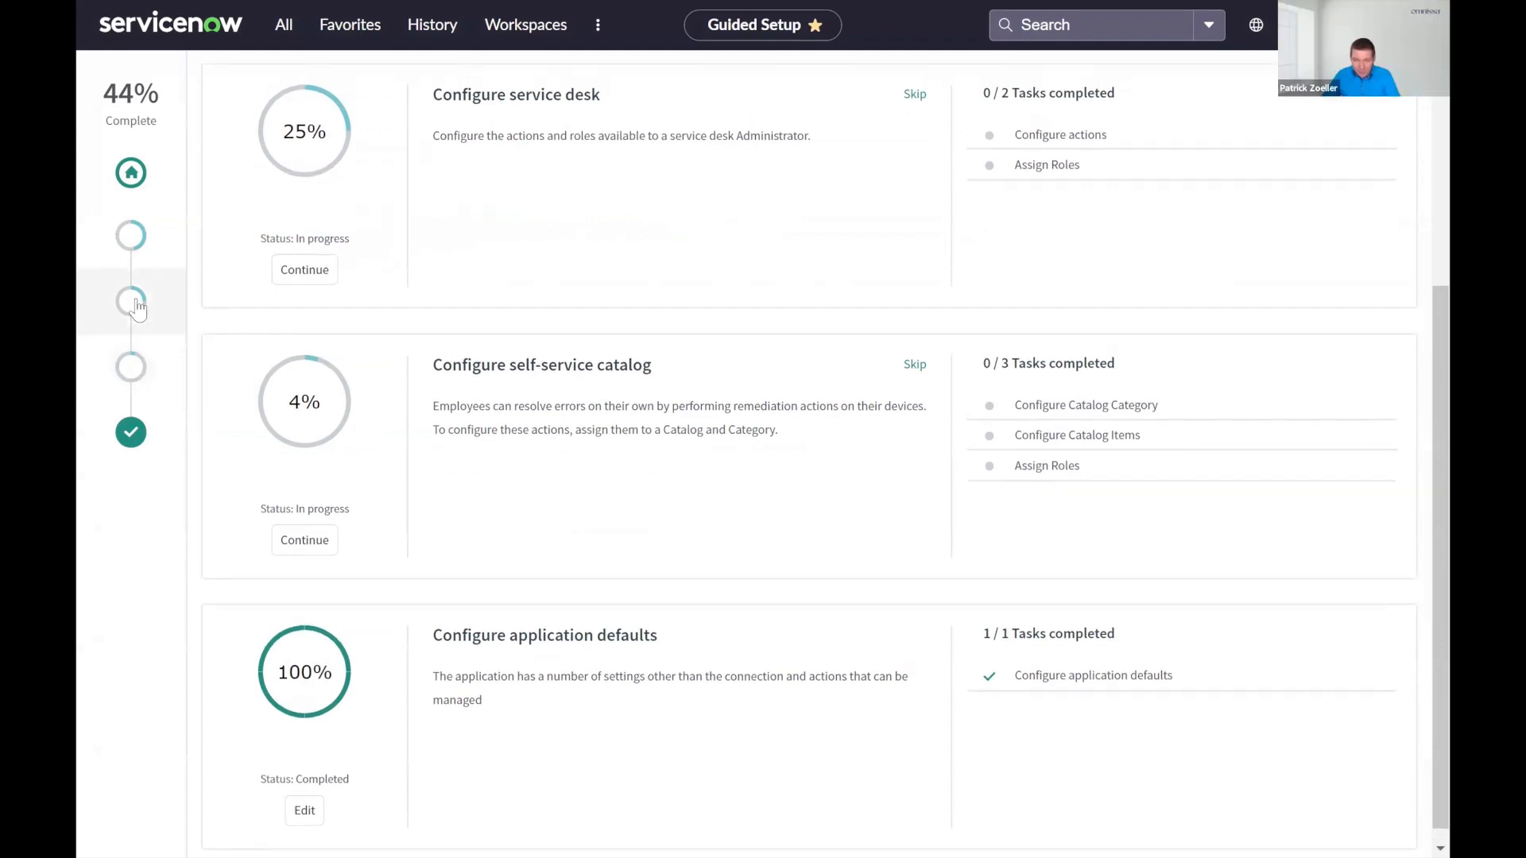
click(132, 238)
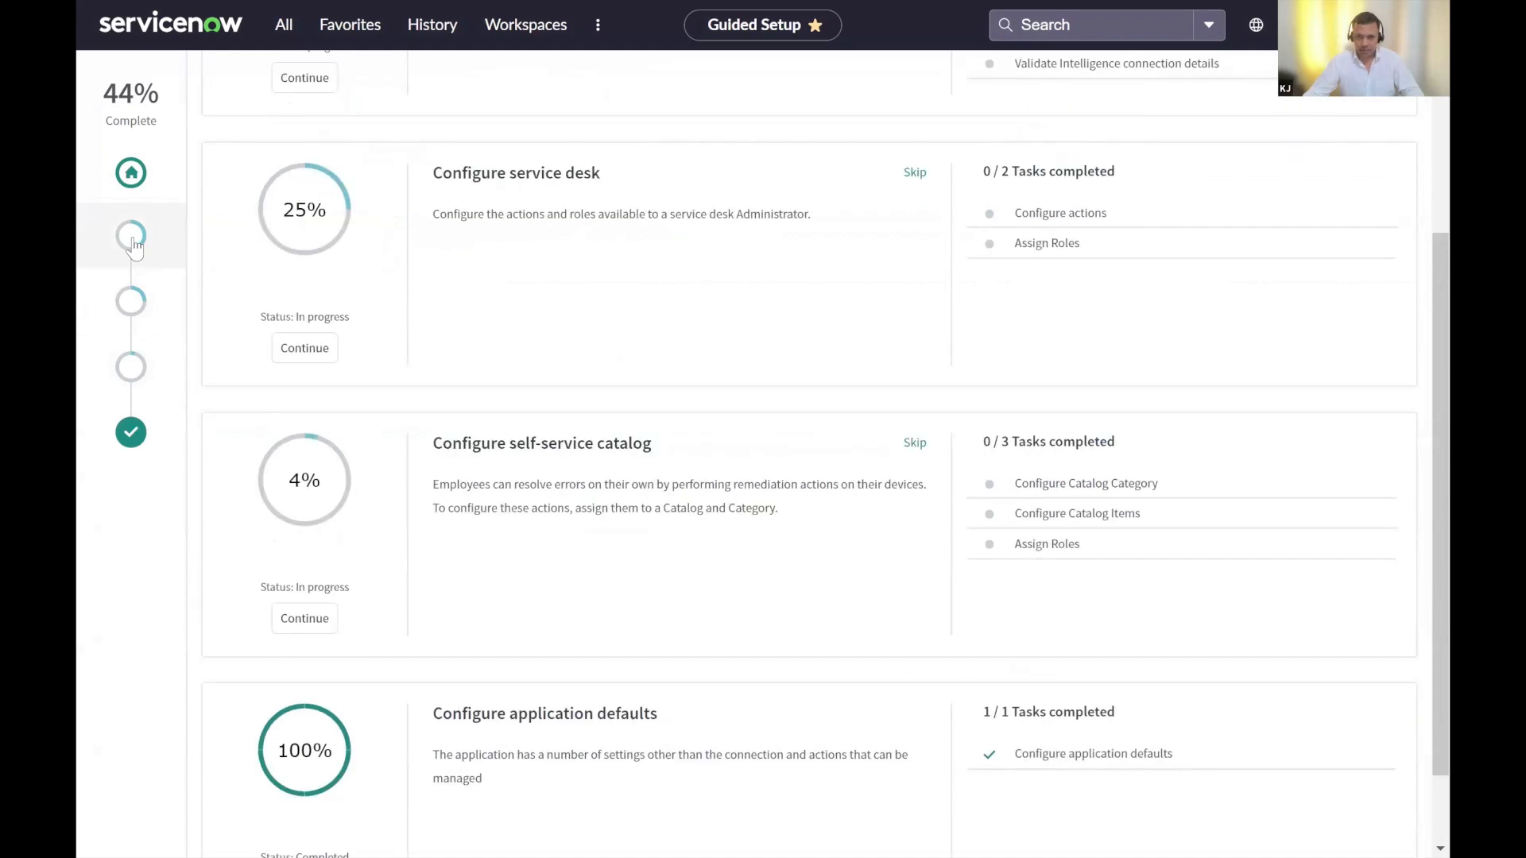
click(127, 442)
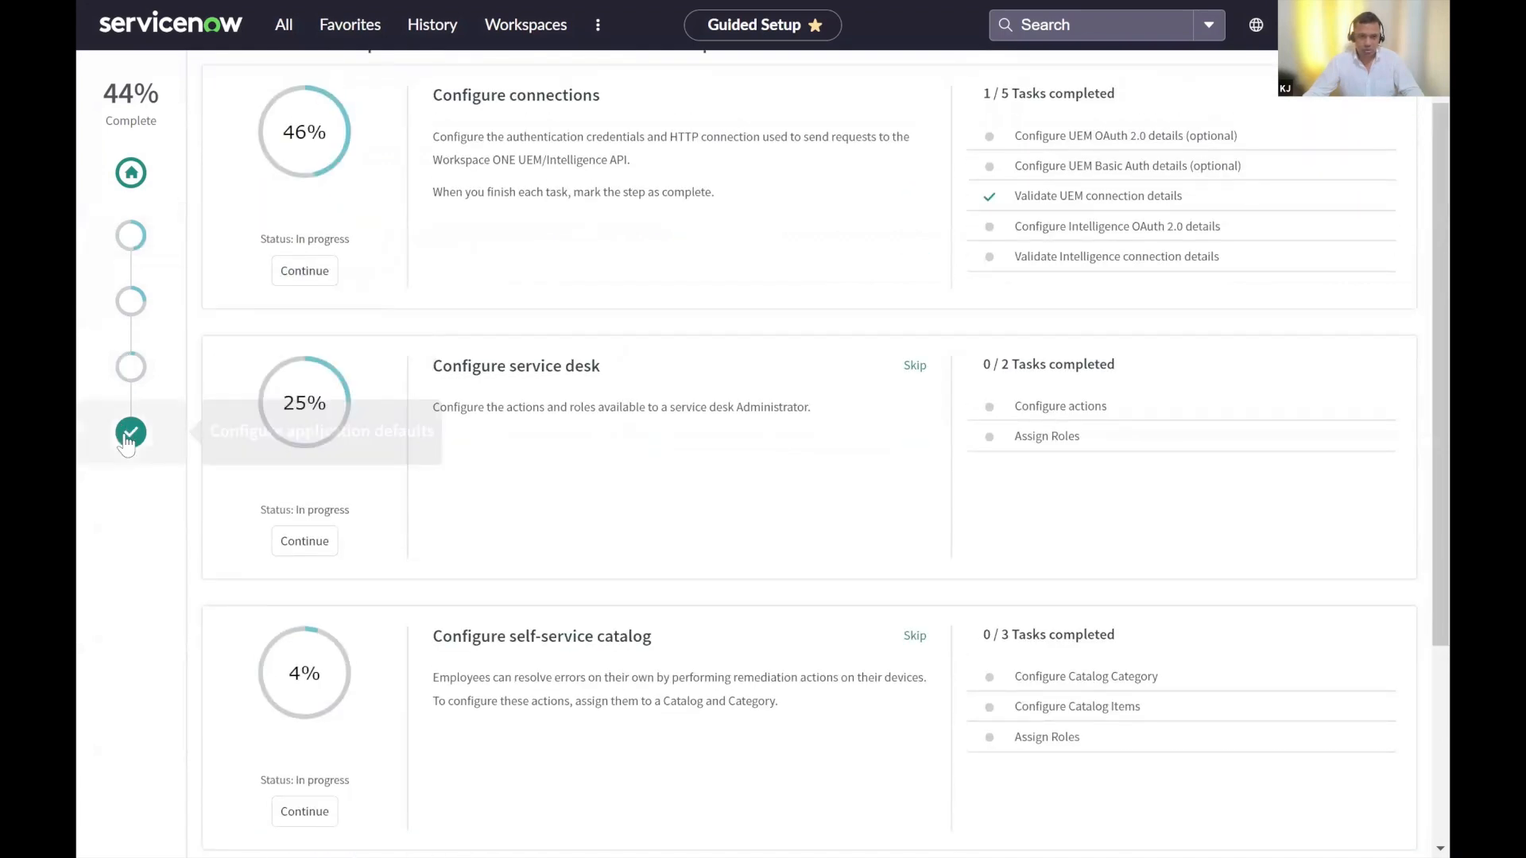